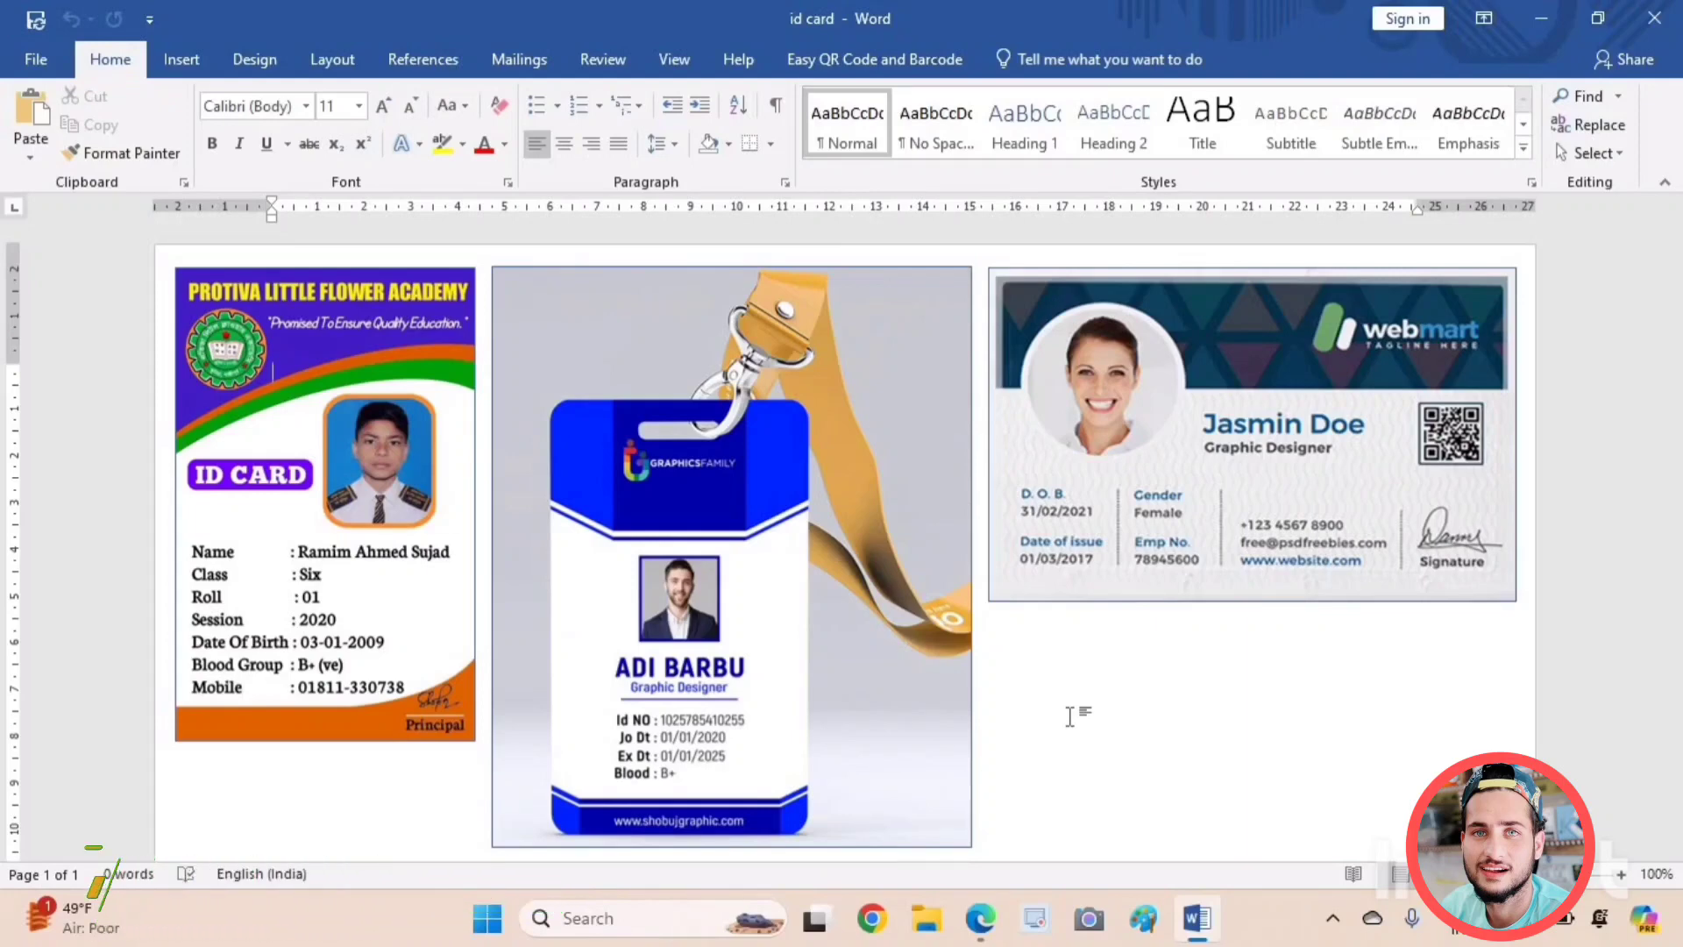
Inspect the school, lanyard and horizontal ID card pictures one by one
click(670, 556)
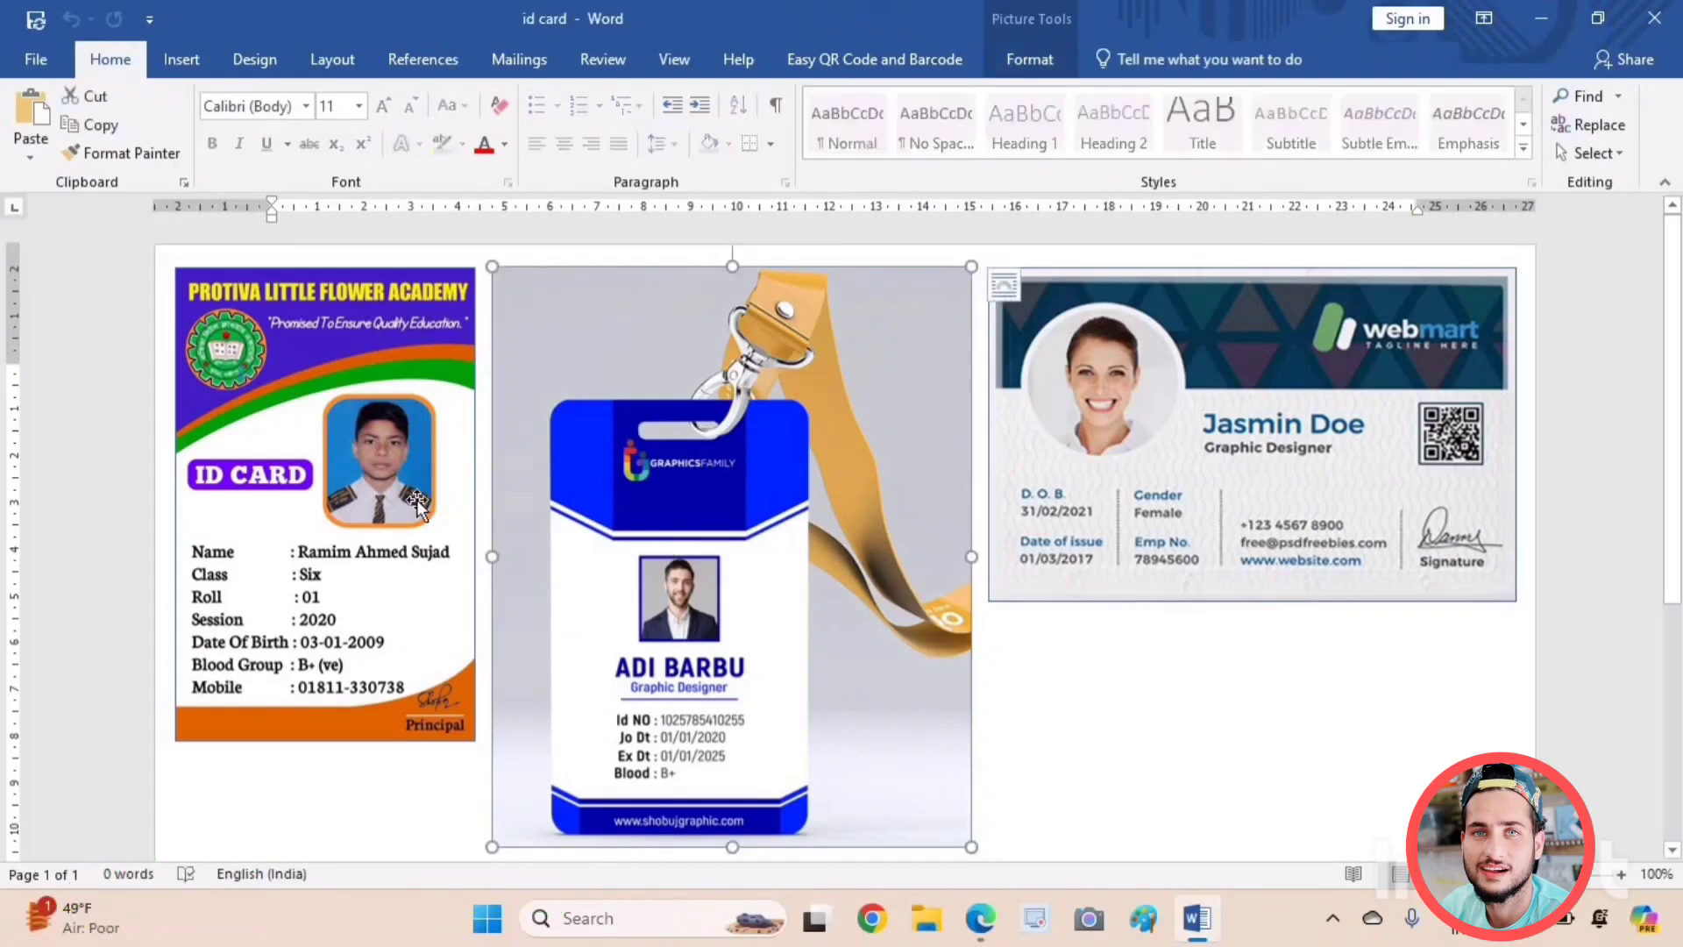
click(923, 513)
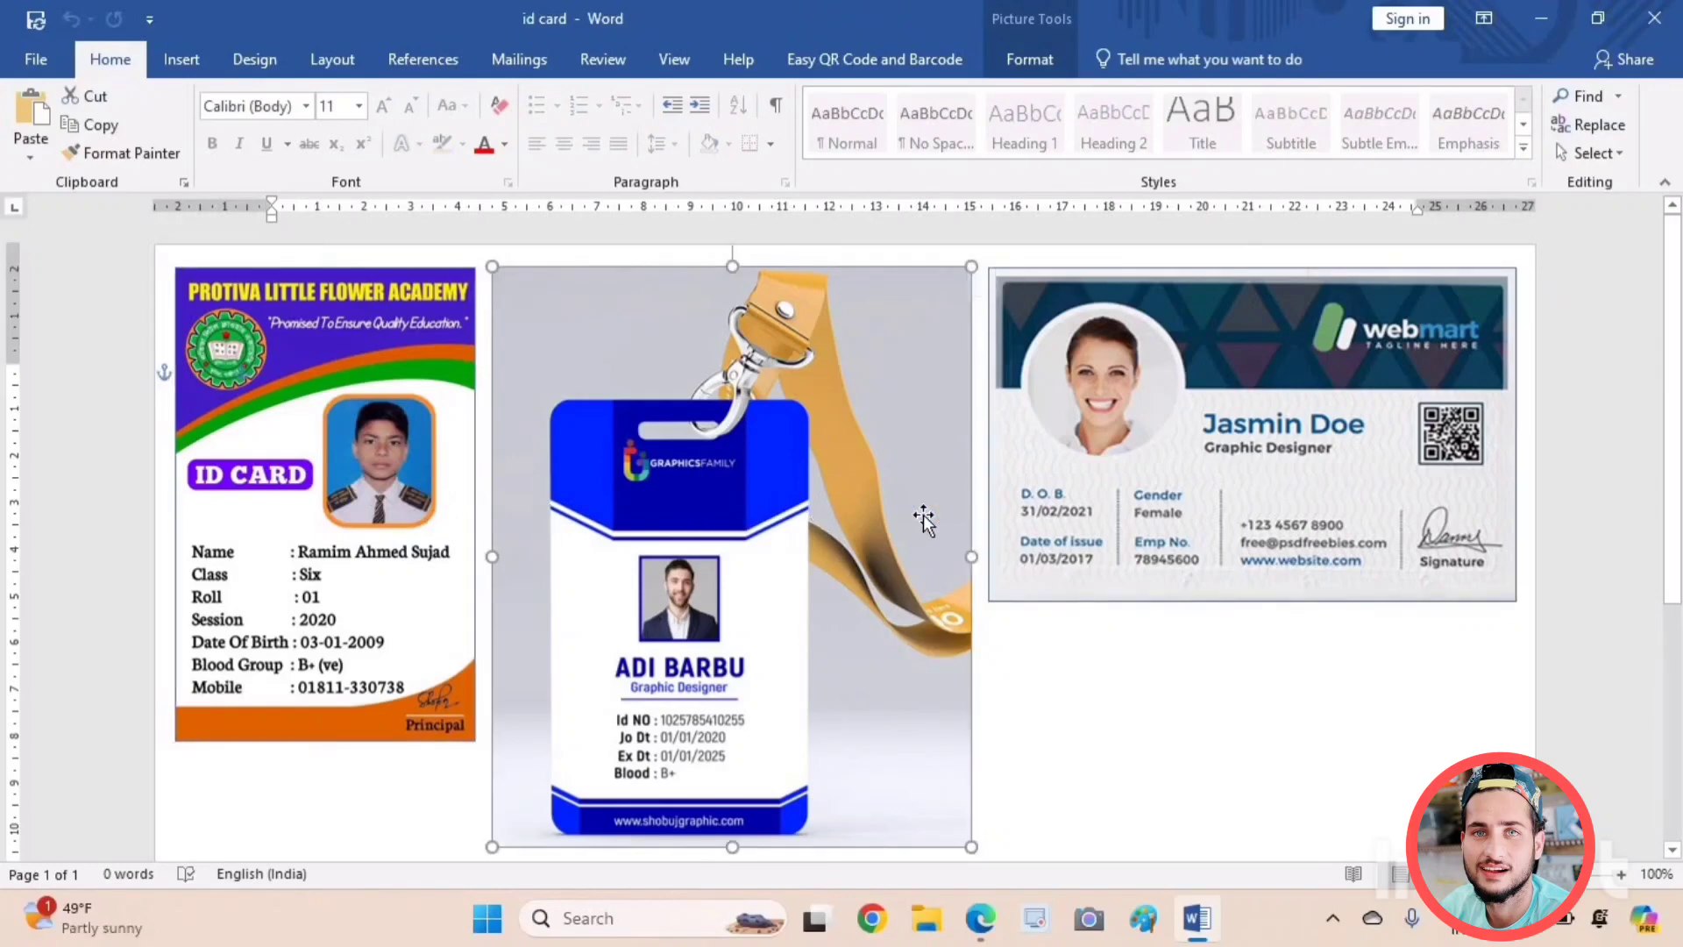
click(1144, 491)
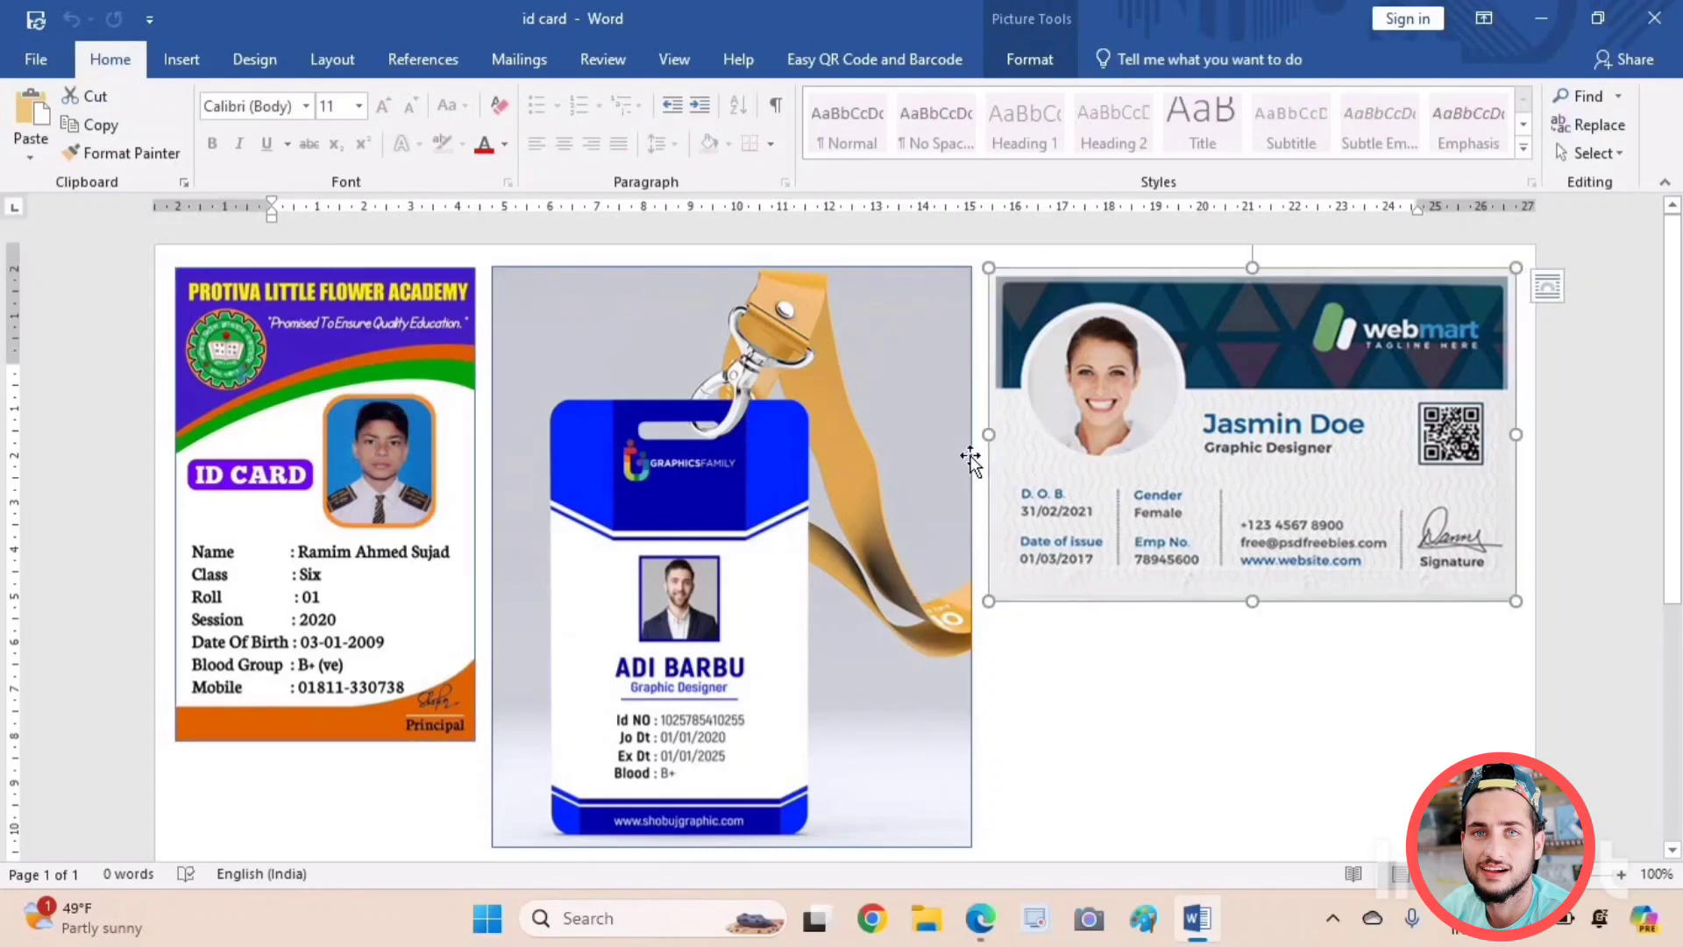
click(744, 484)
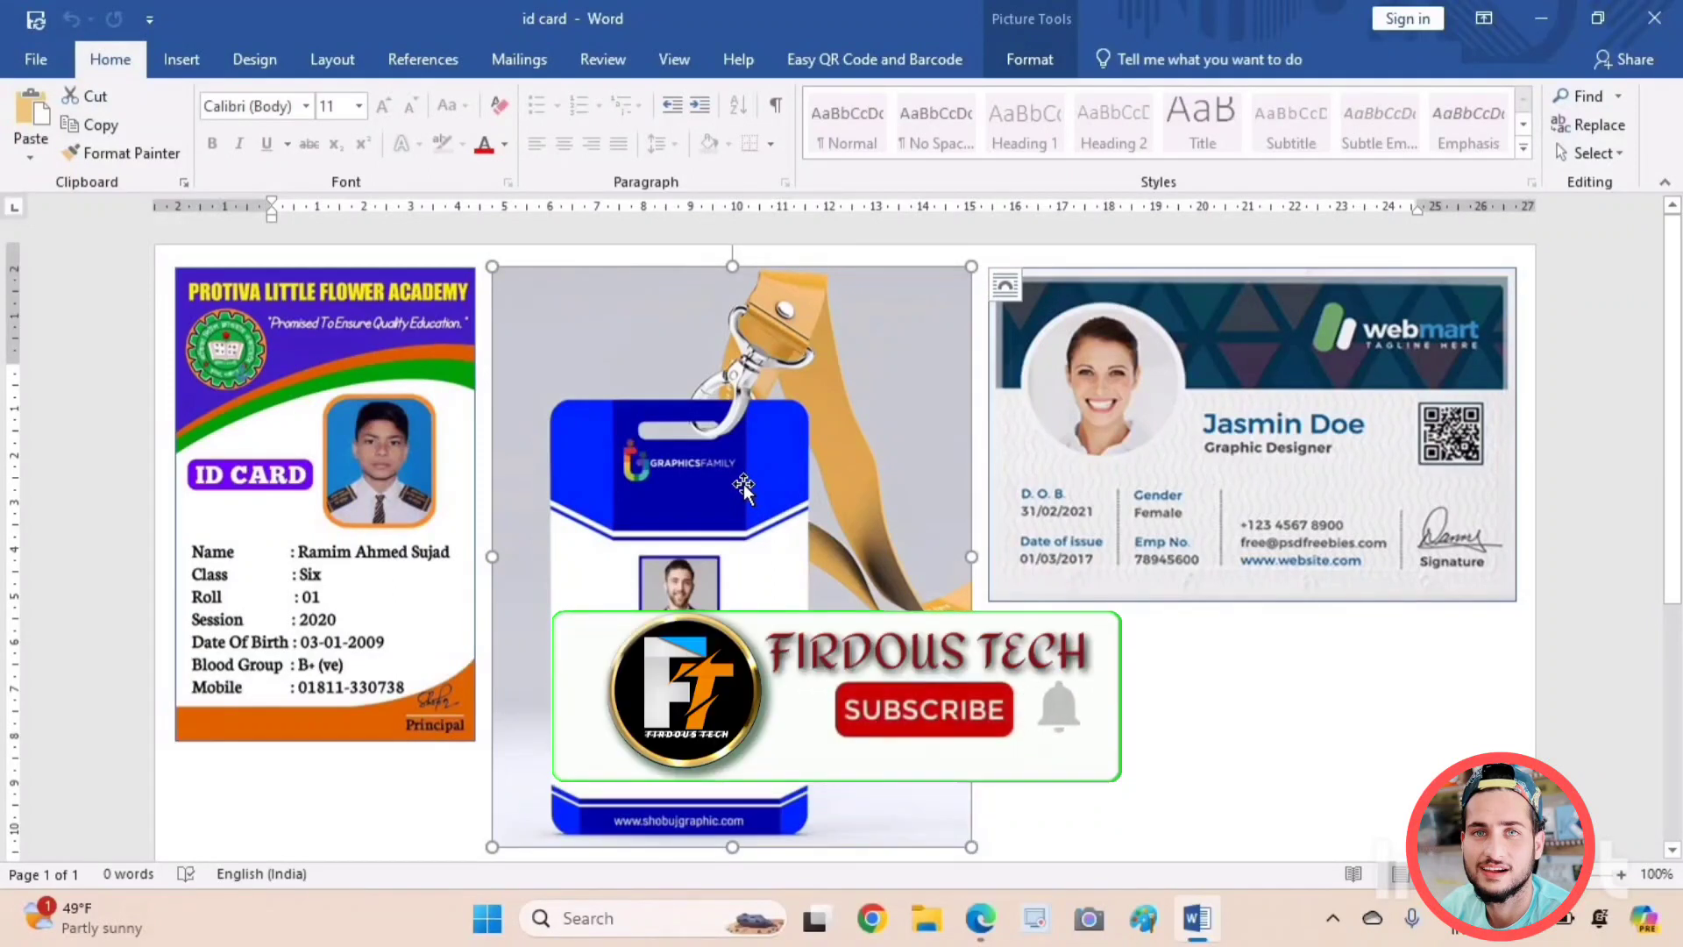
click(1091, 456)
click(762, 459)
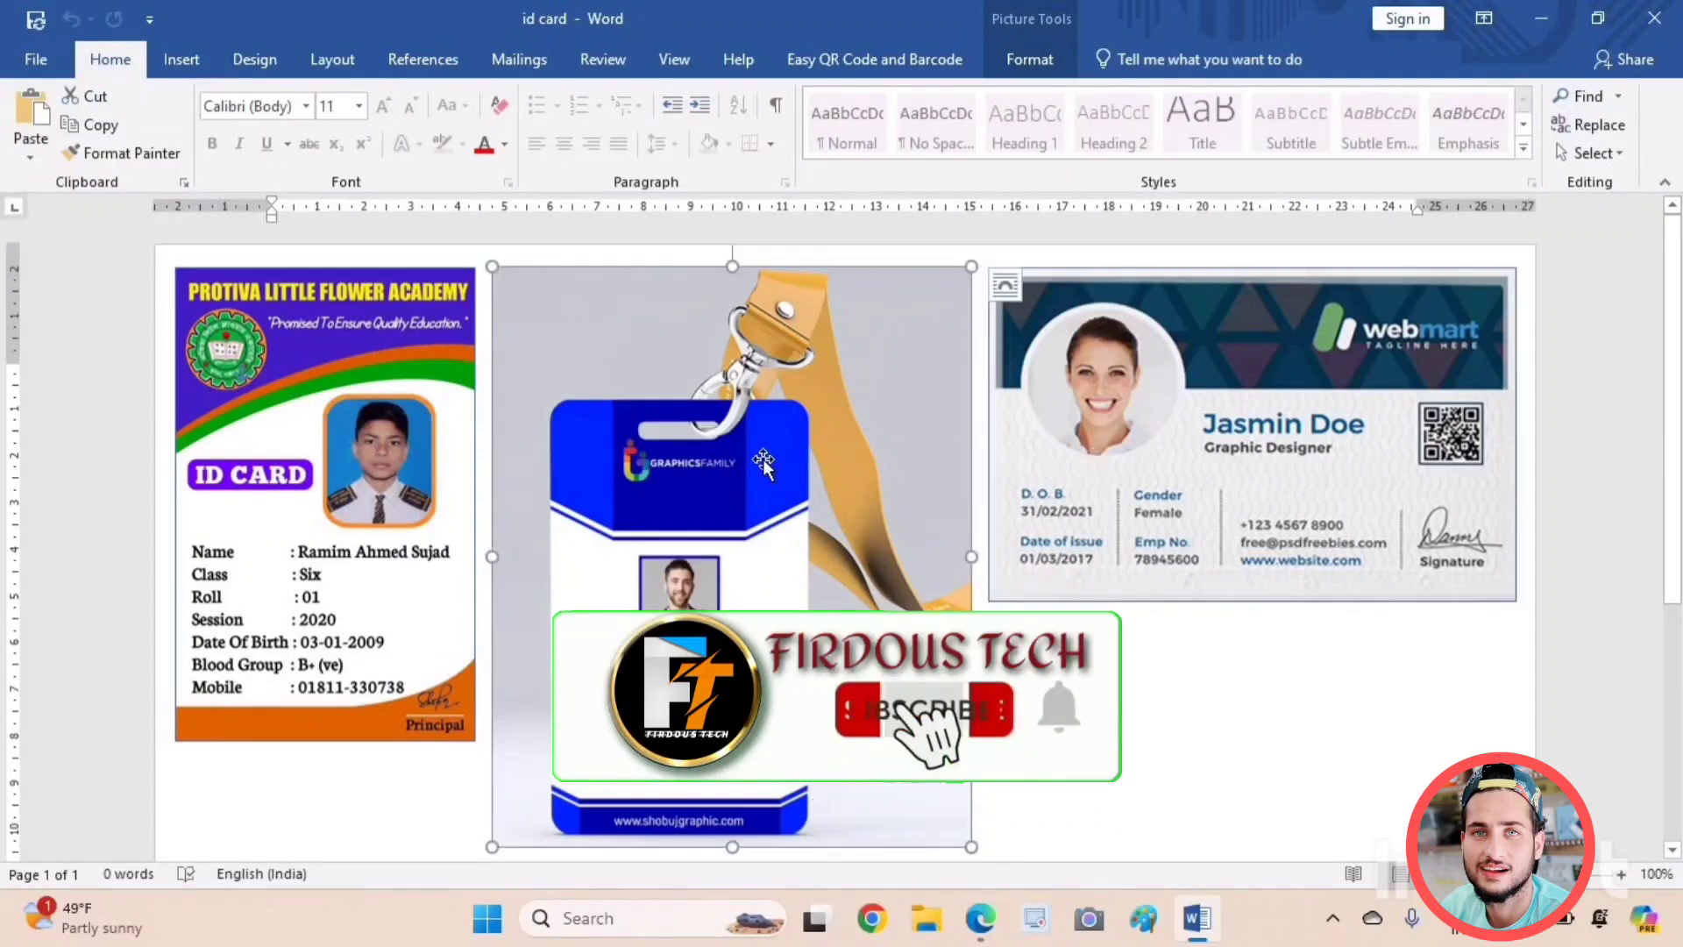
click(360, 423)
click(1078, 470)
click(465, 473)
click(511, 472)
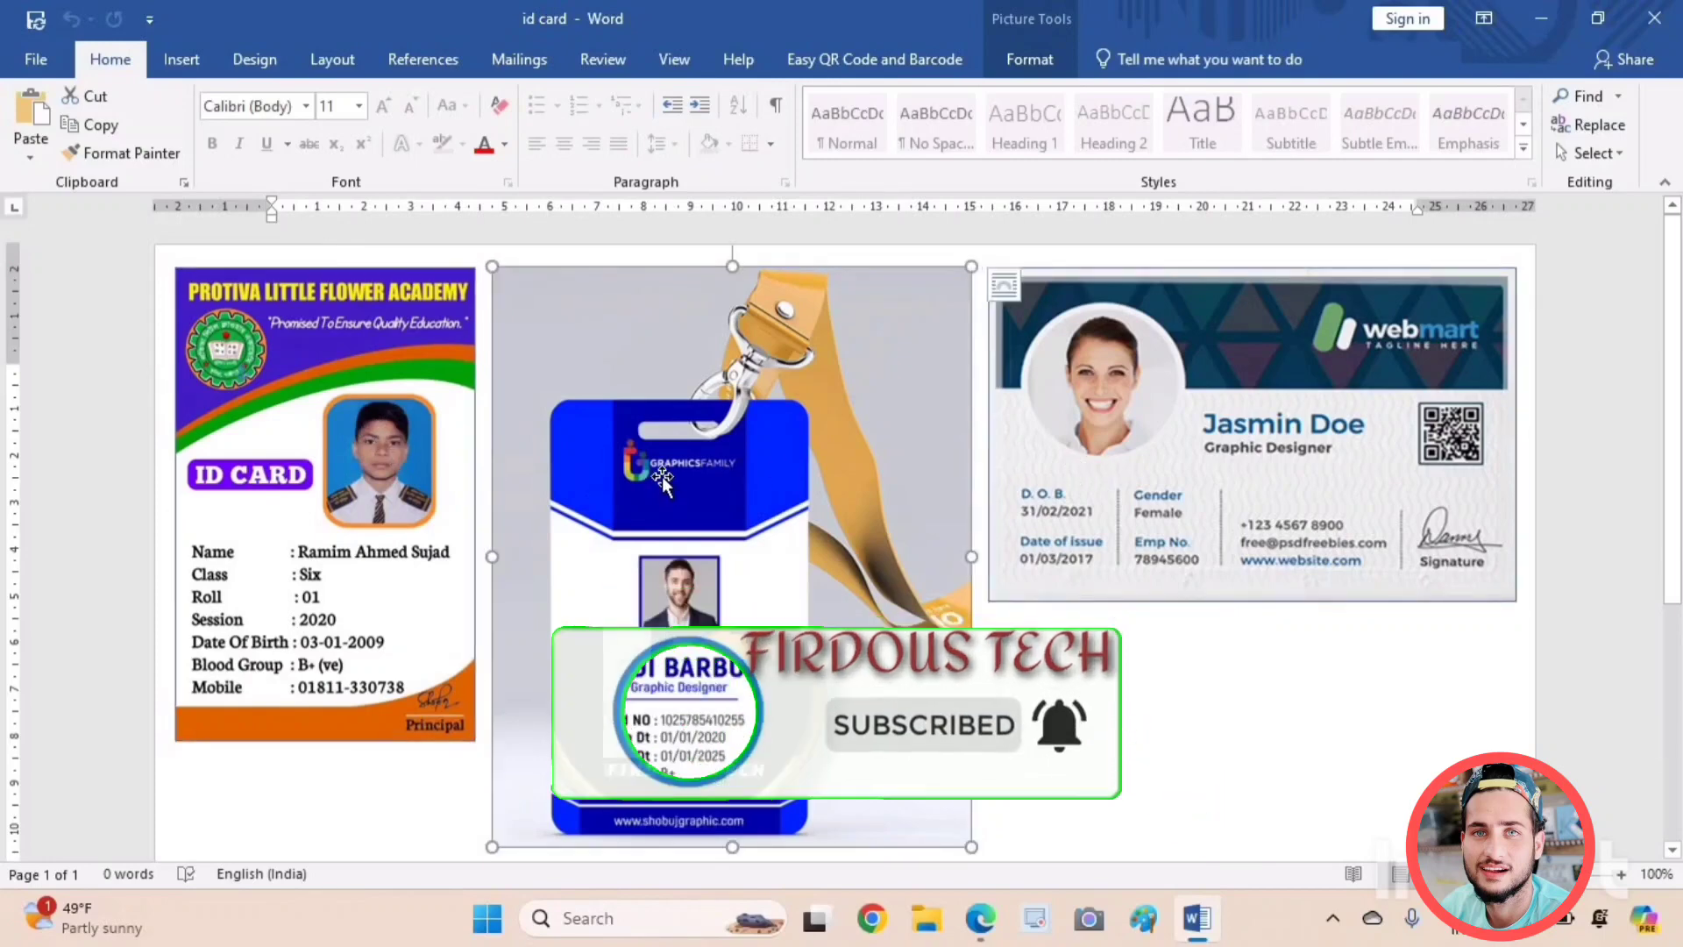
click(1218, 482)
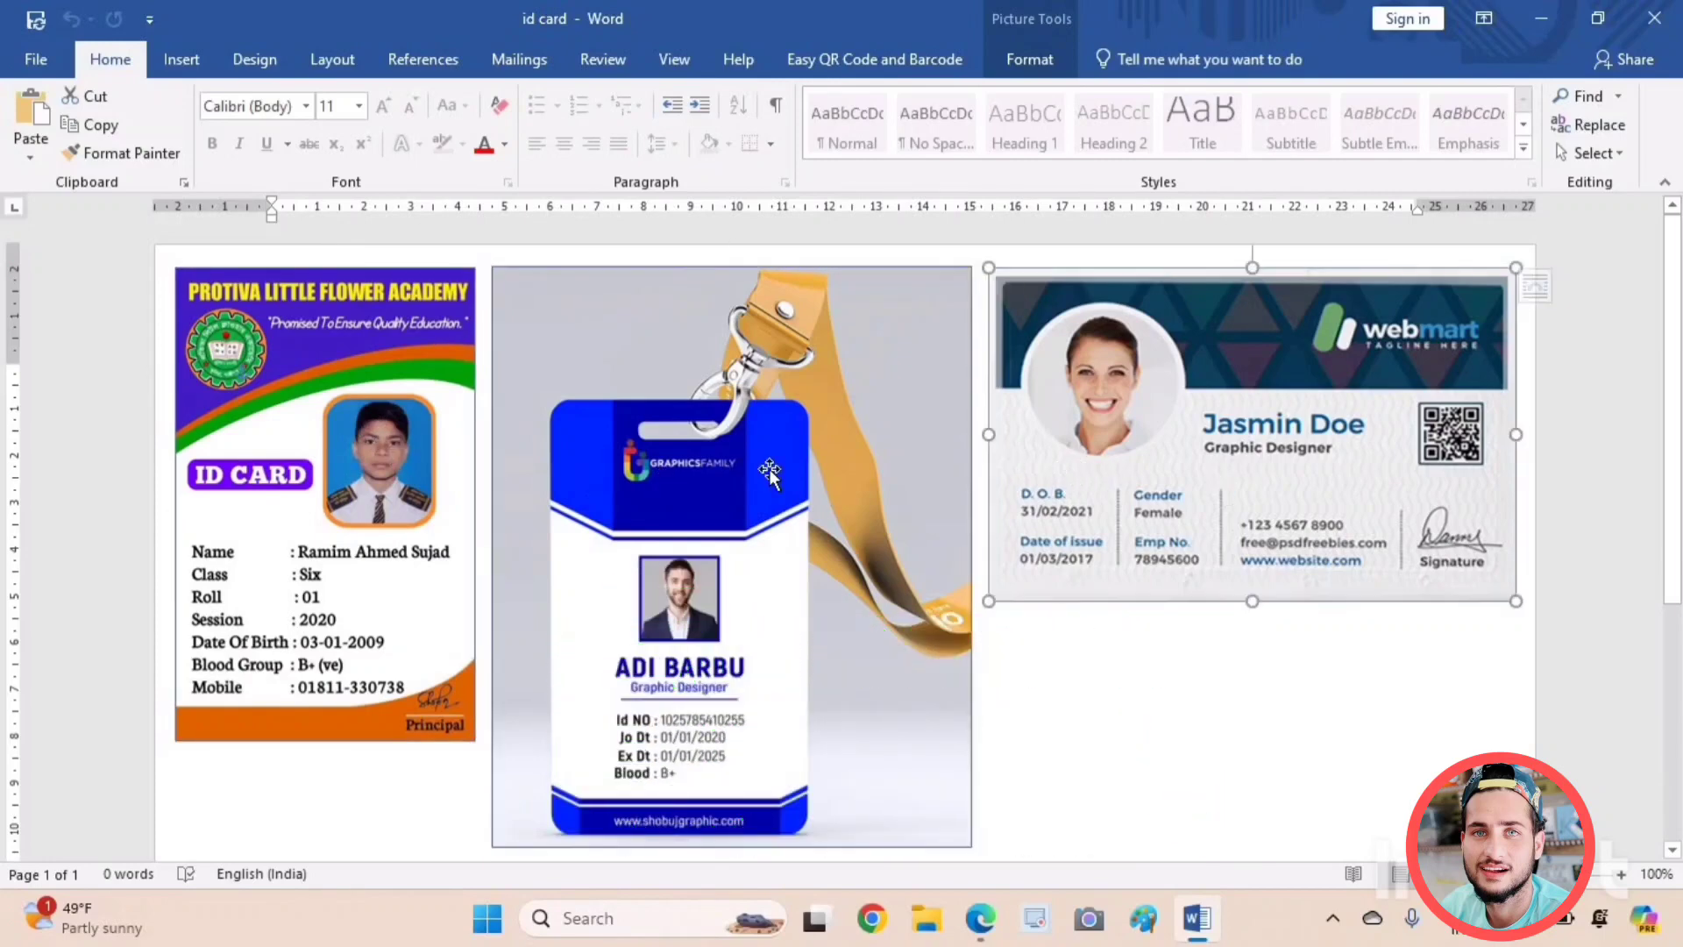
click(876, 465)
click(407, 438)
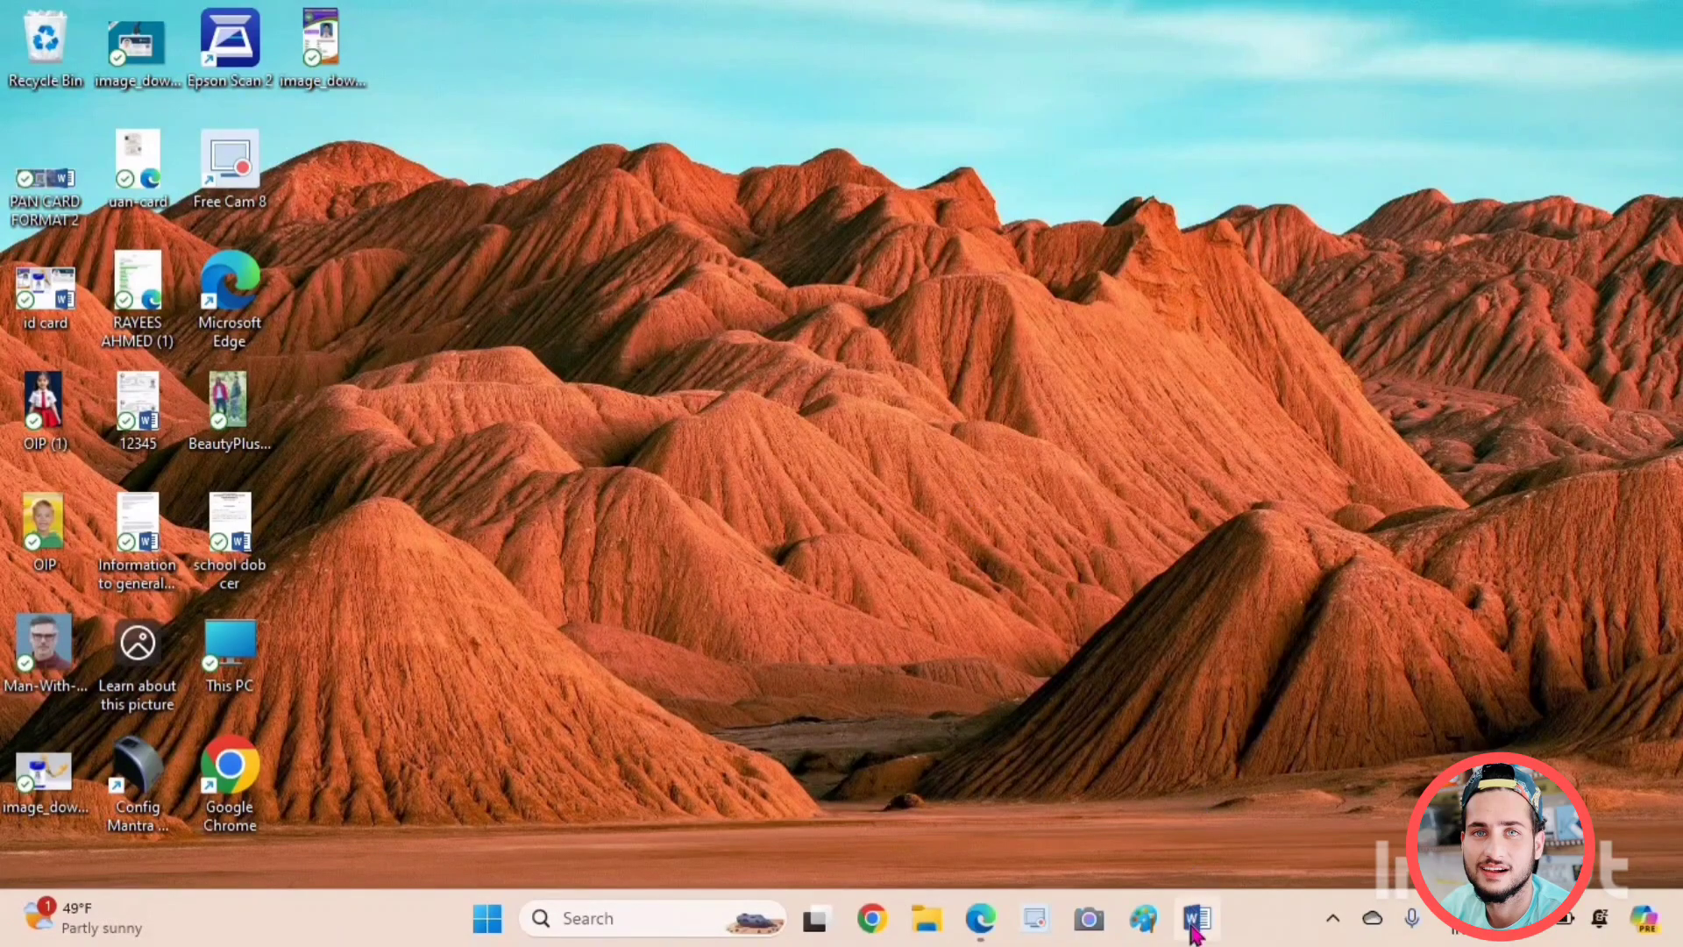
Restore the minimized 'id card' Word document from the taskbar
click(1196, 918)
click(736, 605)
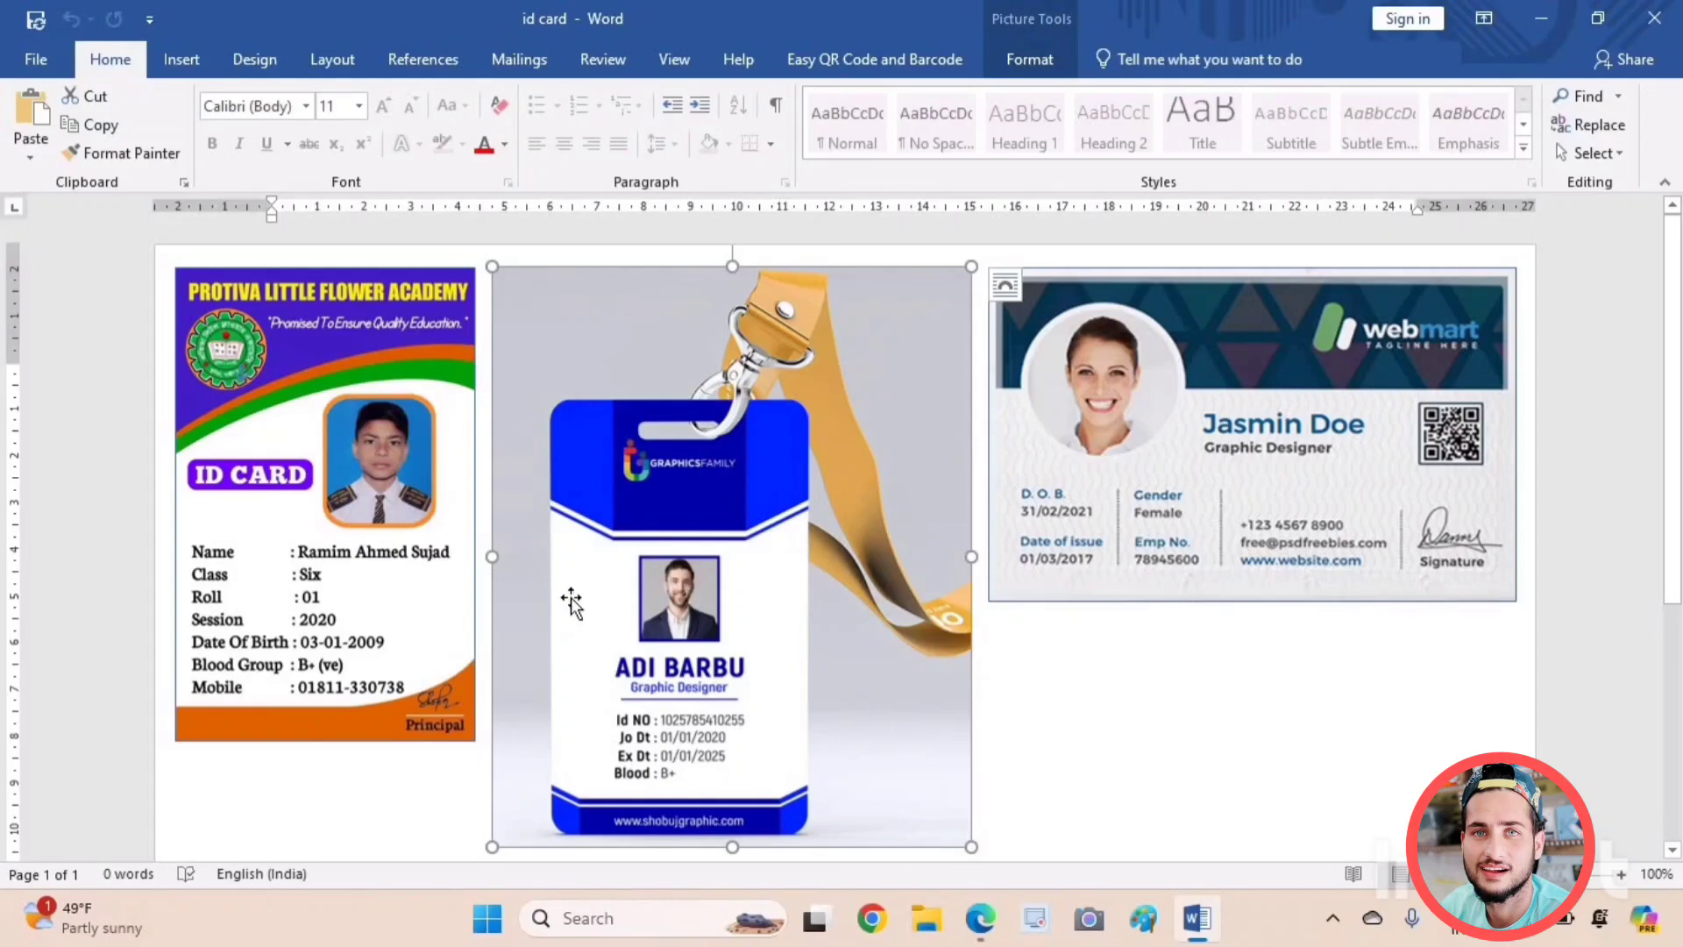
Delete the school ID card on the left and the horizontal ID card on the right
click(366, 481)
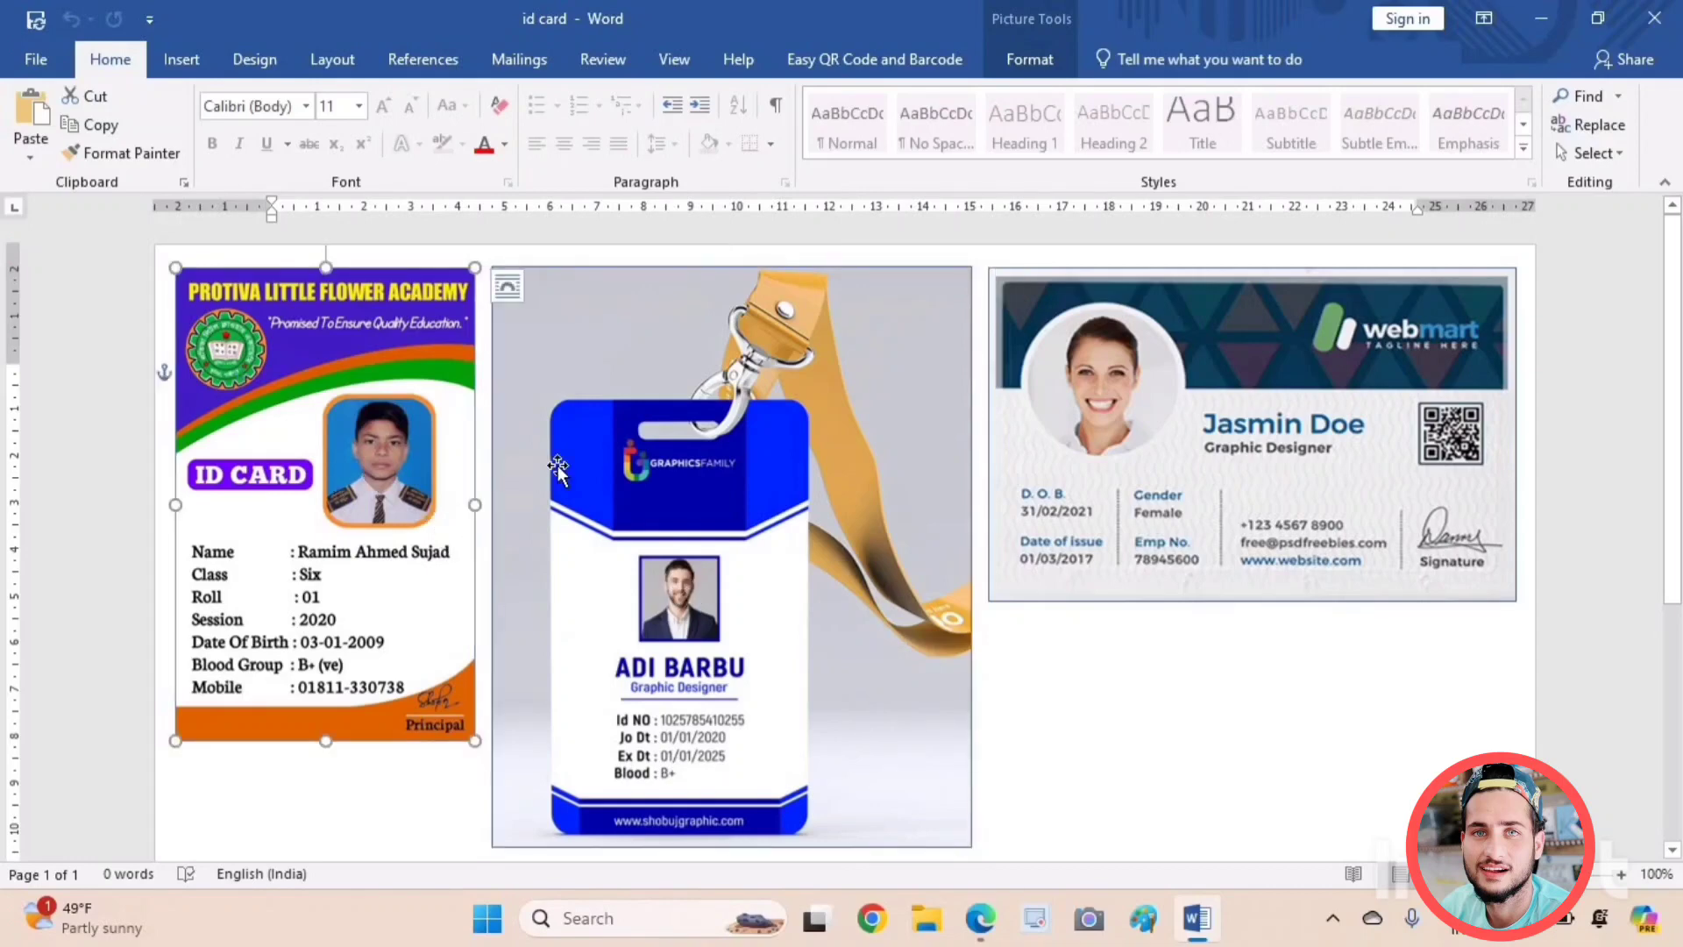
key(Delete)
click(1119, 418)
key(Delete)
Set the lanyard ID picture to In Front of Text and move it nearer the page top
drag(728, 376, 759, 351)
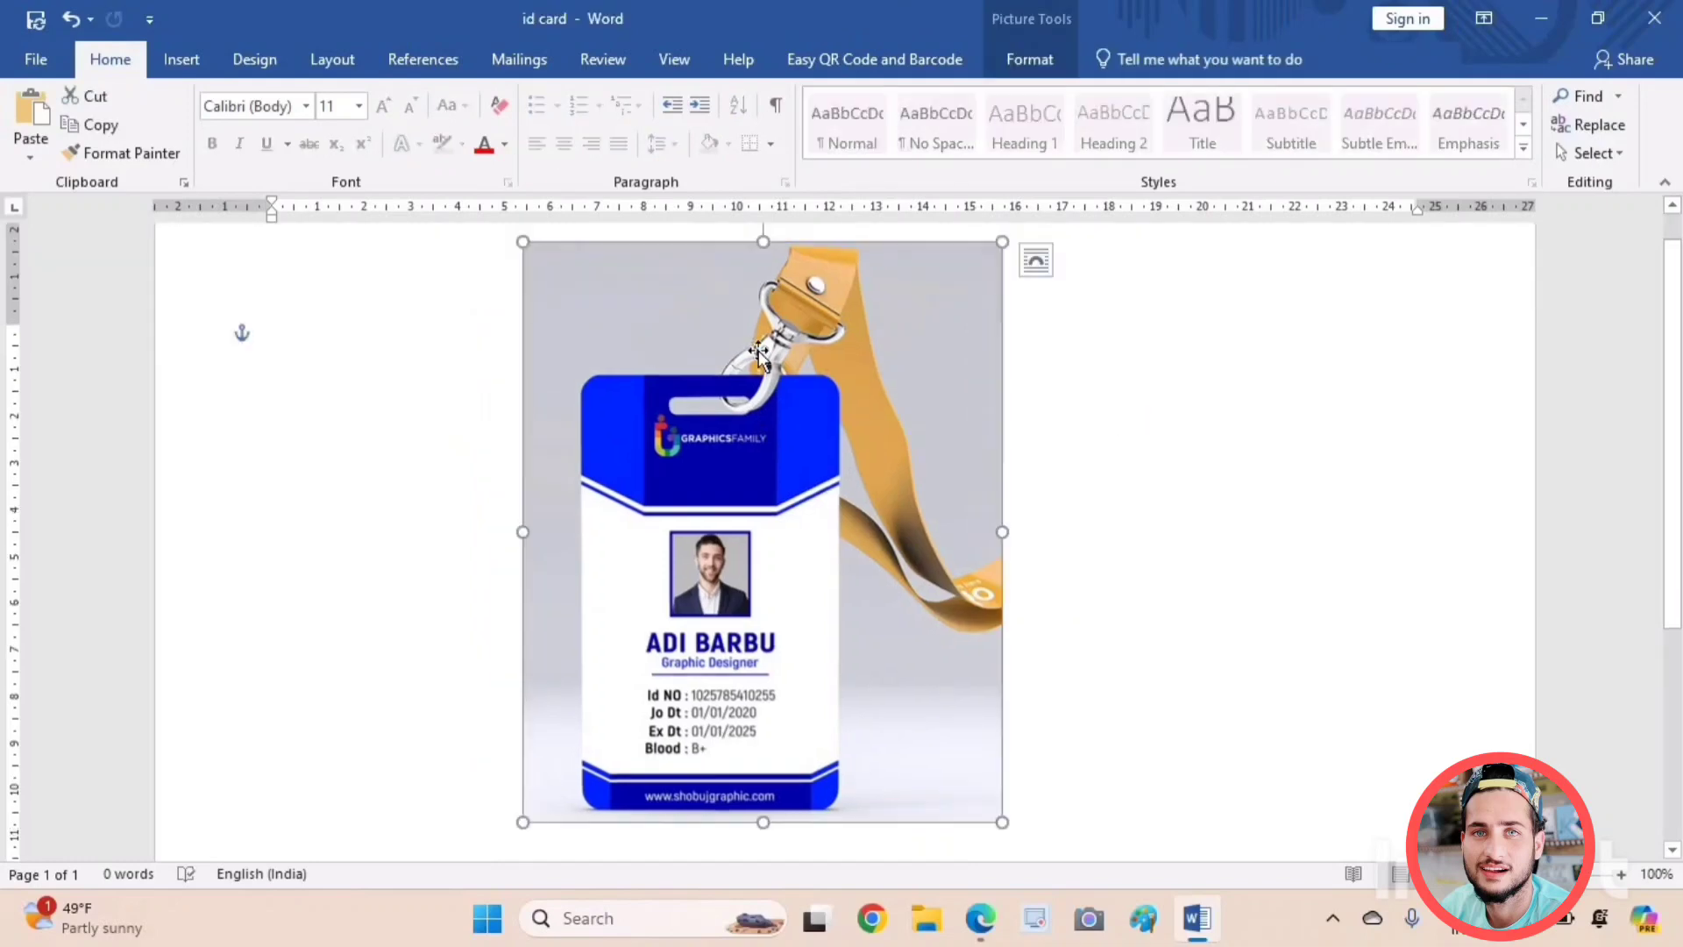
click(1175, 442)
click(694, 509)
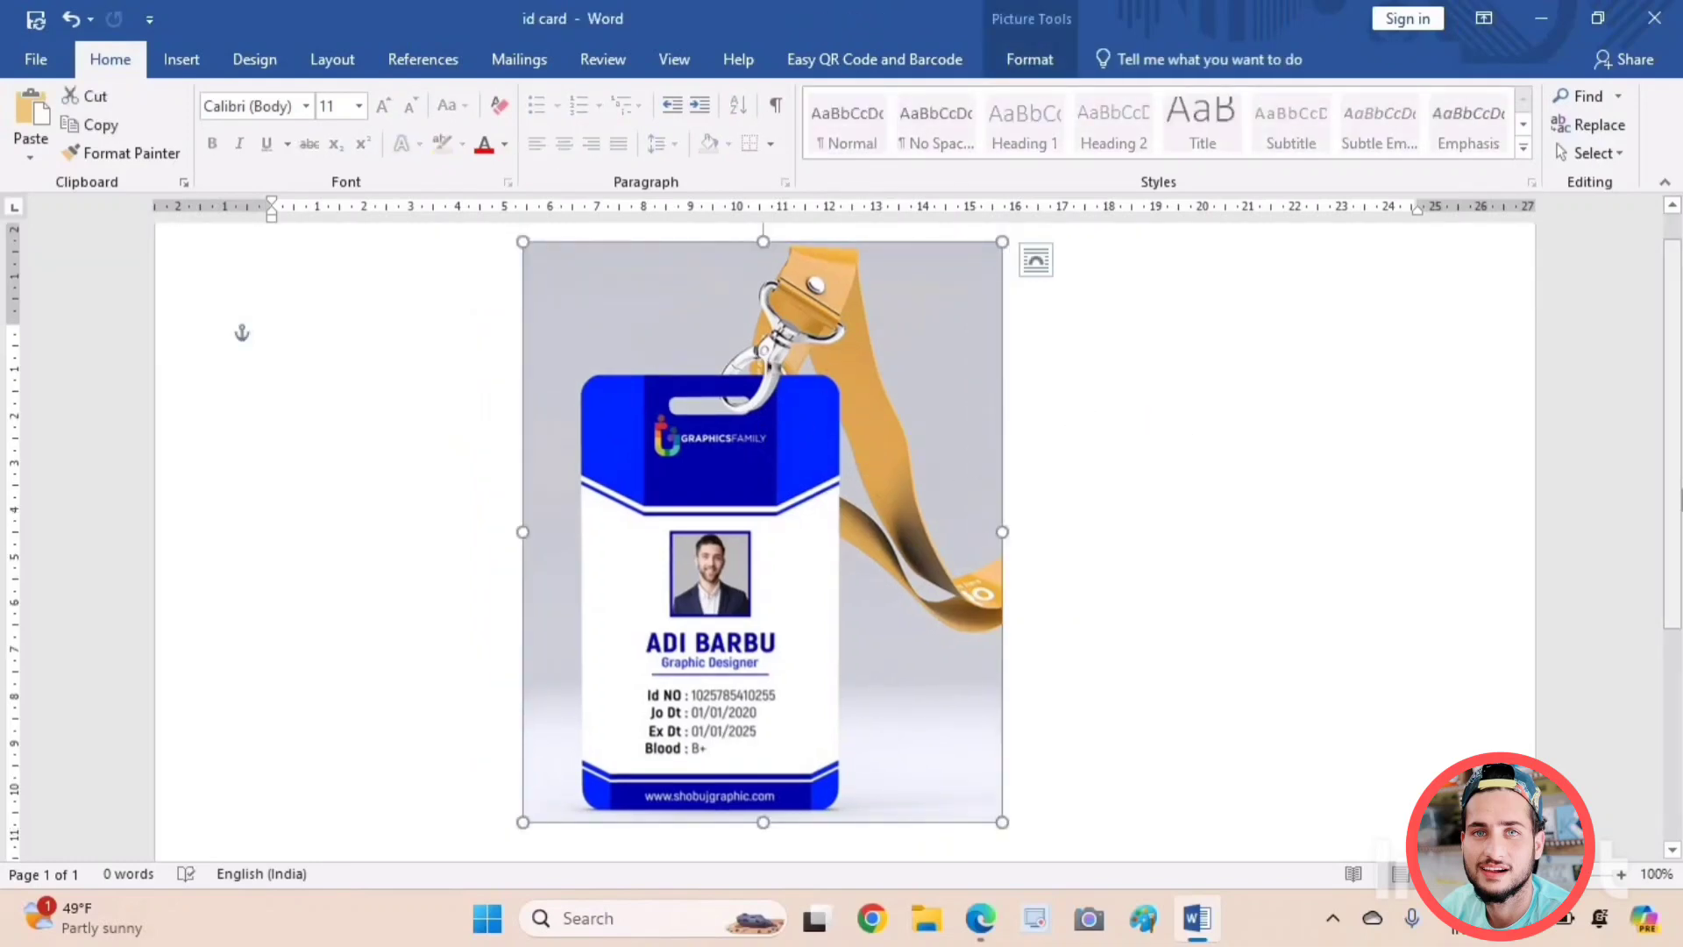
scroll(694, 548, up, 1)
drag(694, 548, 694, 527)
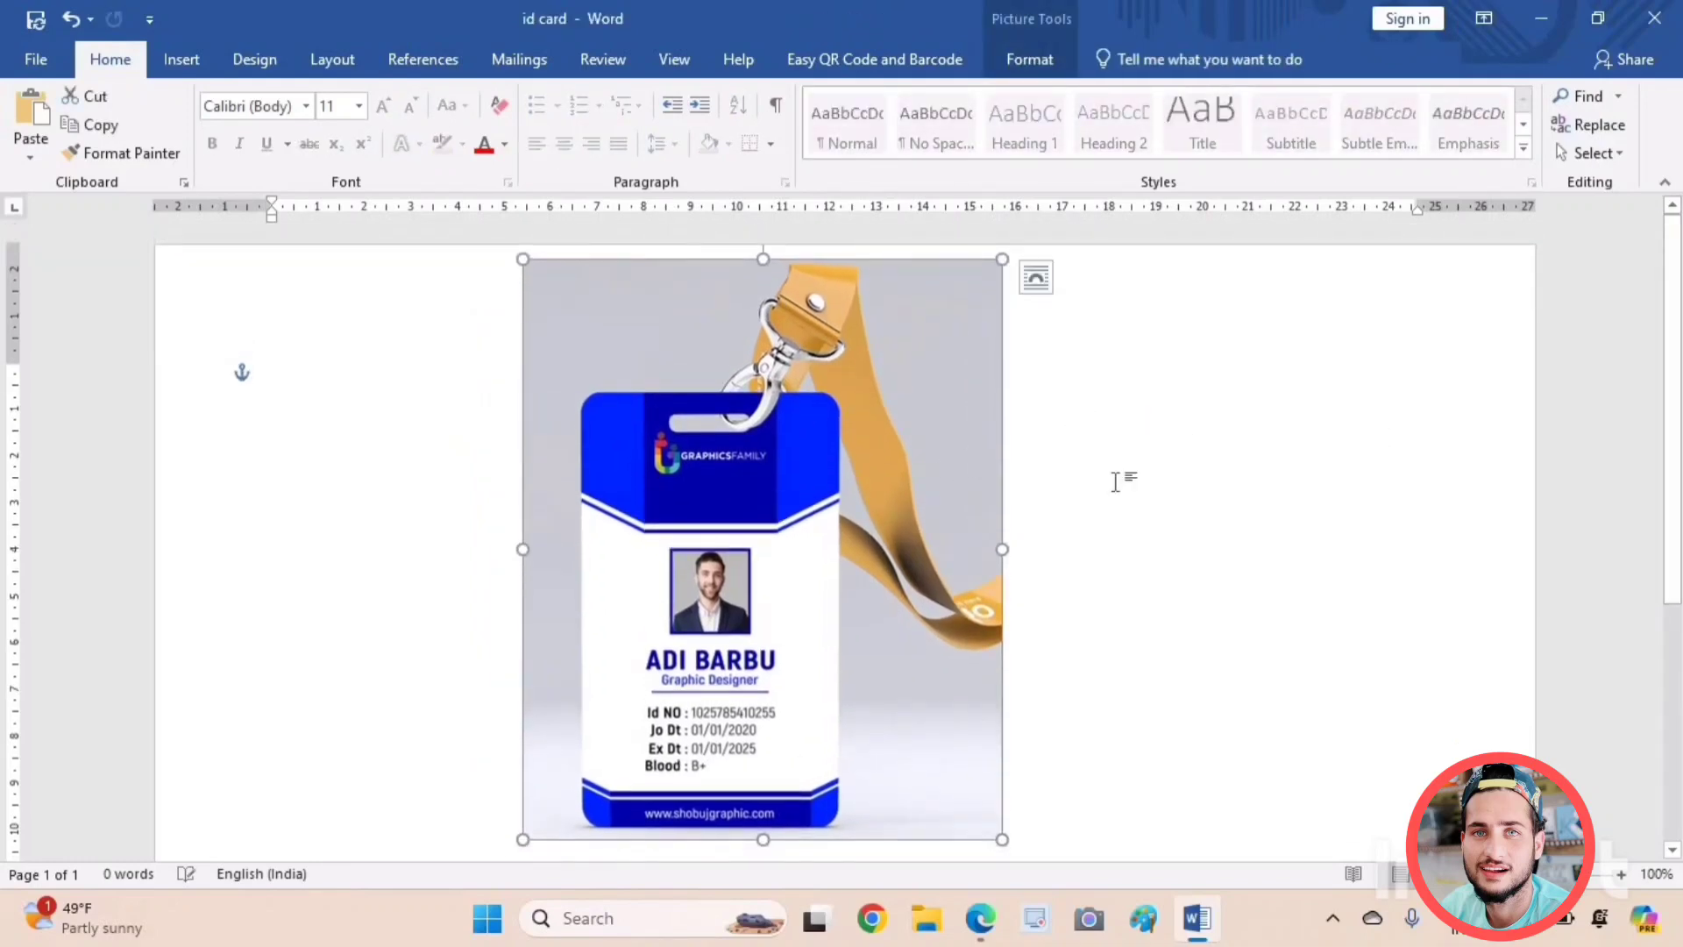
click(895, 498)
click(1029, 59)
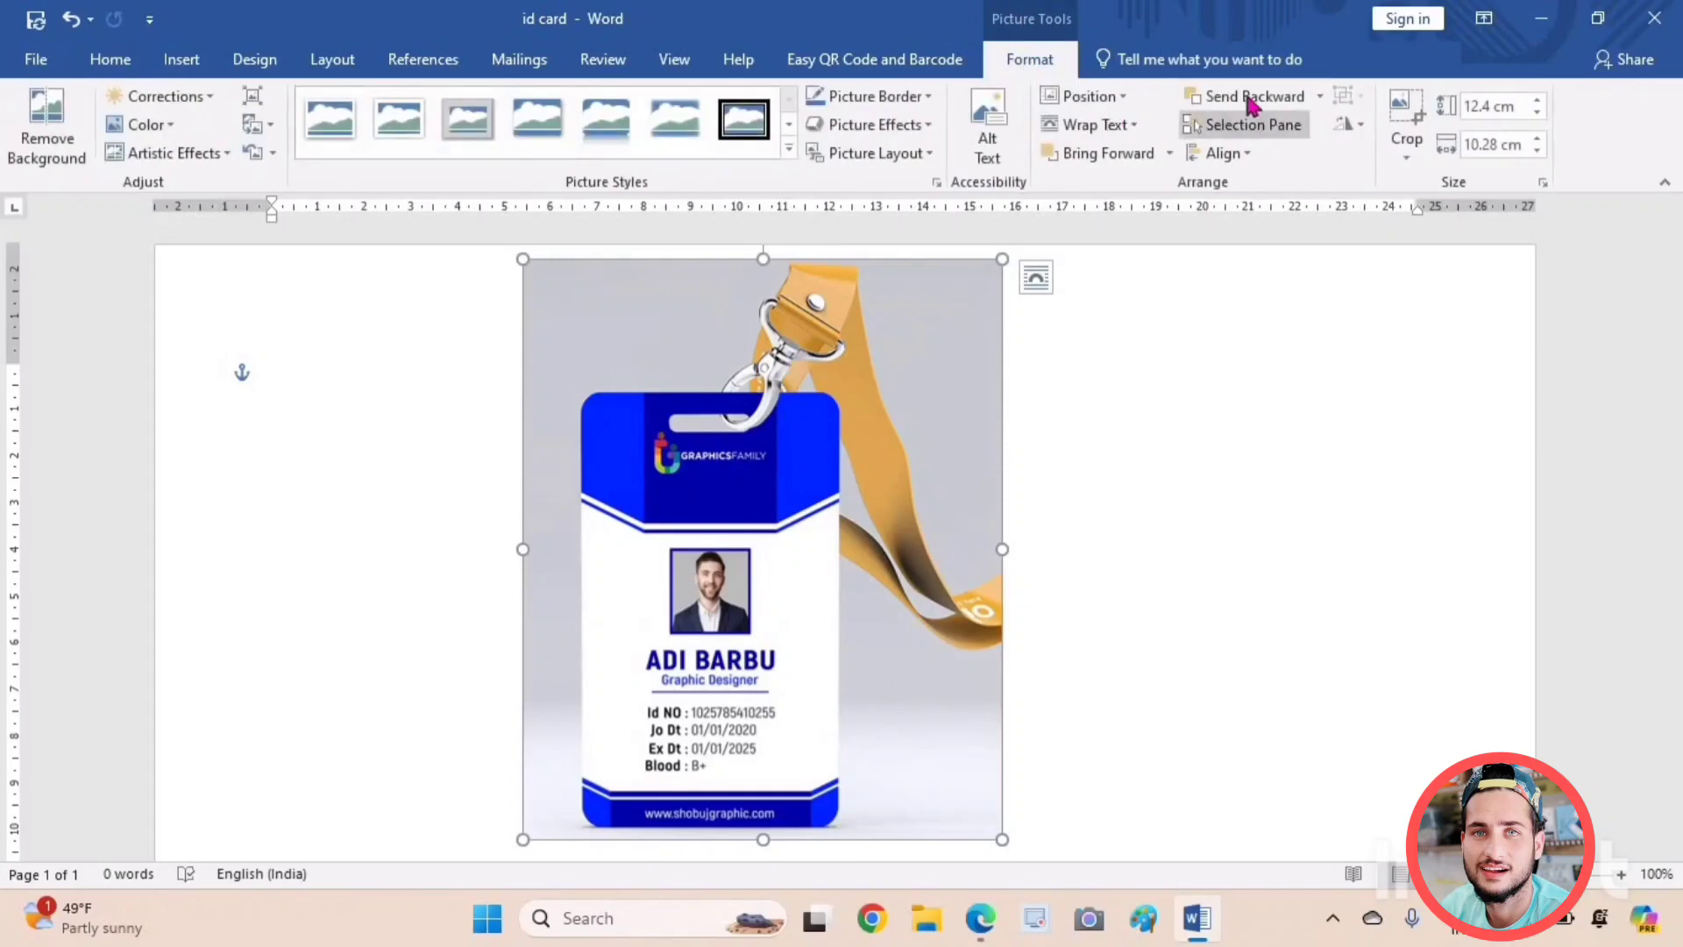
click(1095, 125)
click(1126, 336)
mouse_move(801, 424)
mouse_down()
mouse_move(821, 386)
mouse_move(745, 364)
mouse_up()
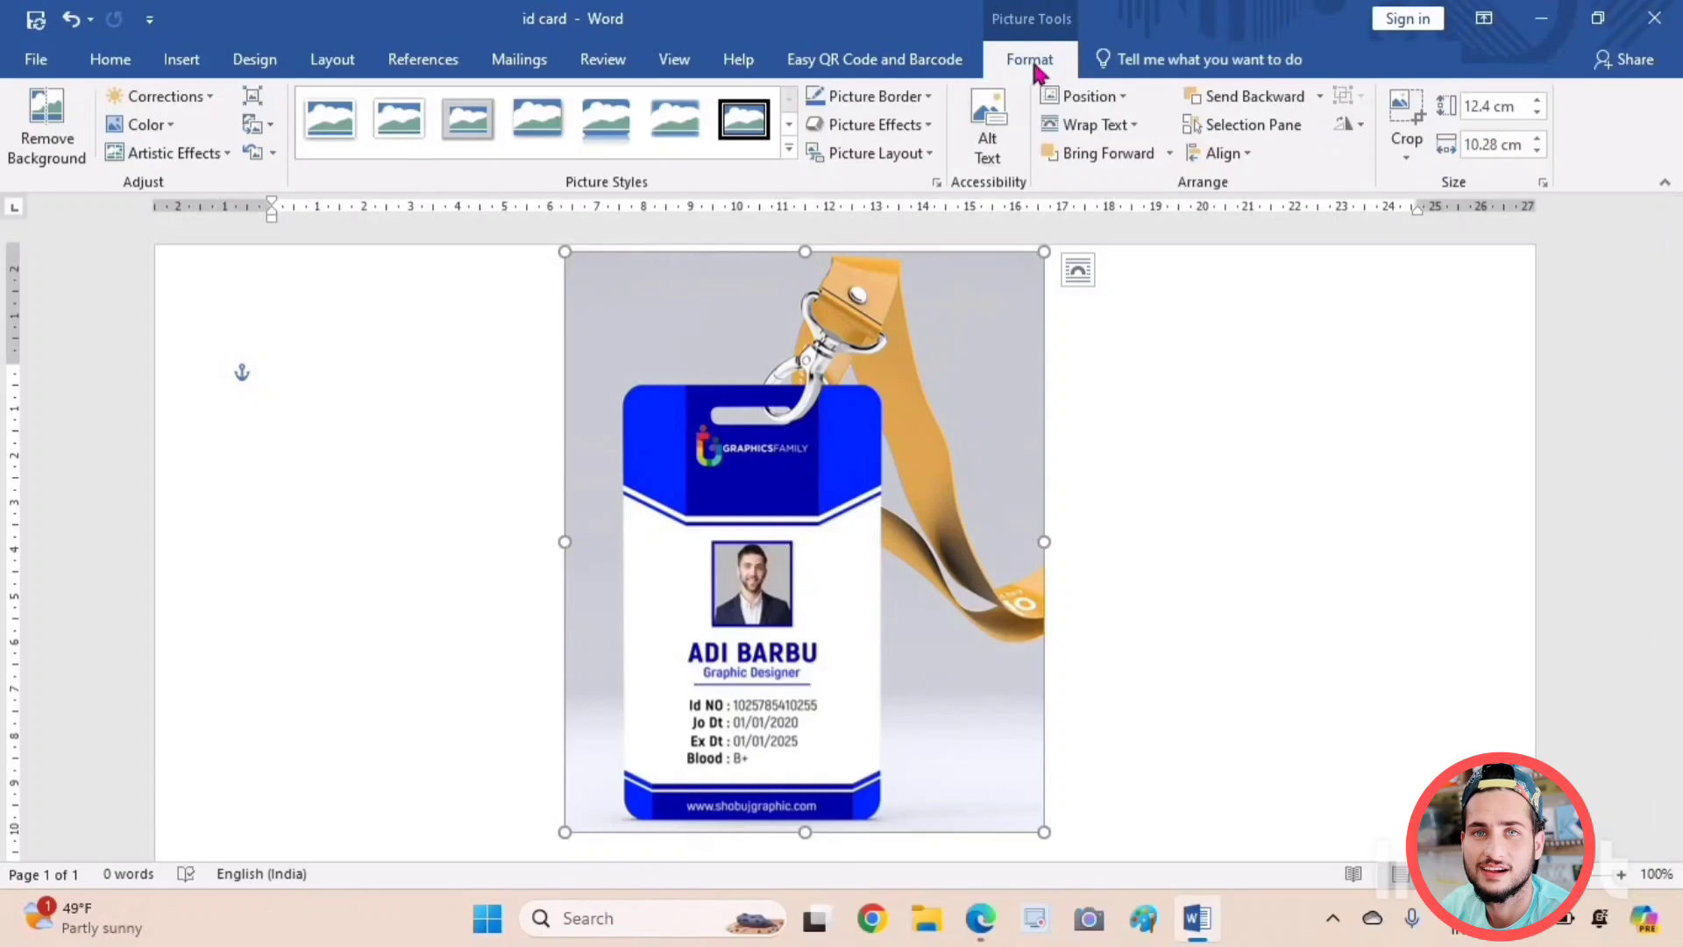
Crop the lanyard picture down to just the vertical ID card
click(1400, 110)
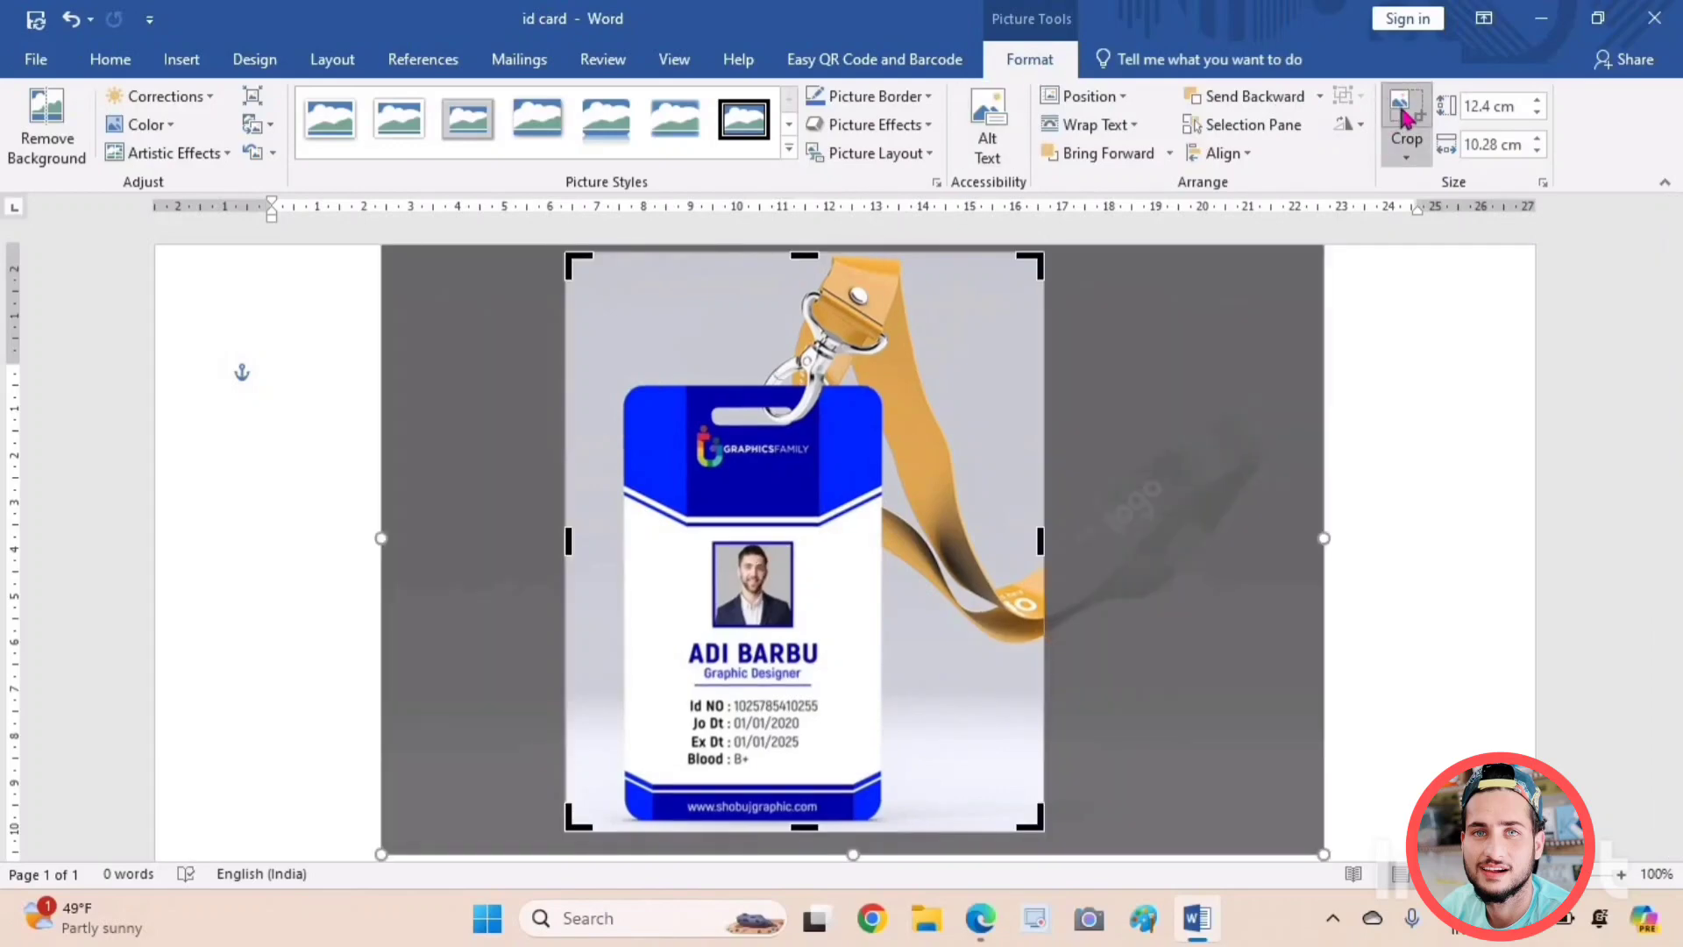
drag(1040, 540, 991, 529)
drag(568, 541, 599, 550)
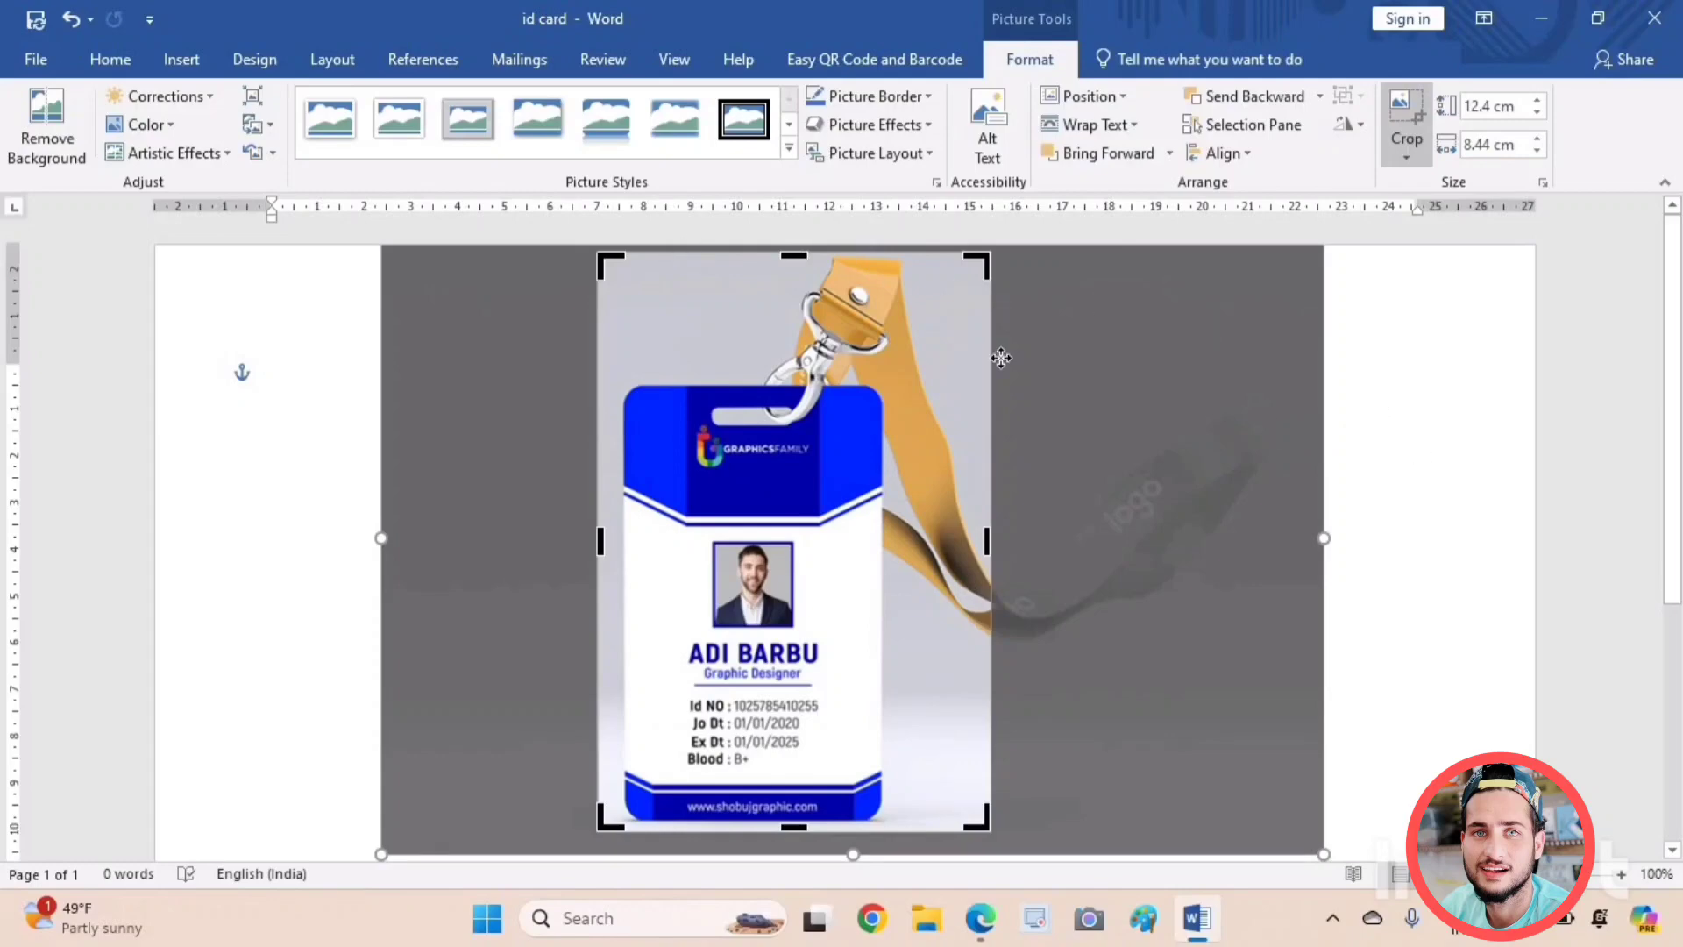
drag(794, 255, 882, 383)
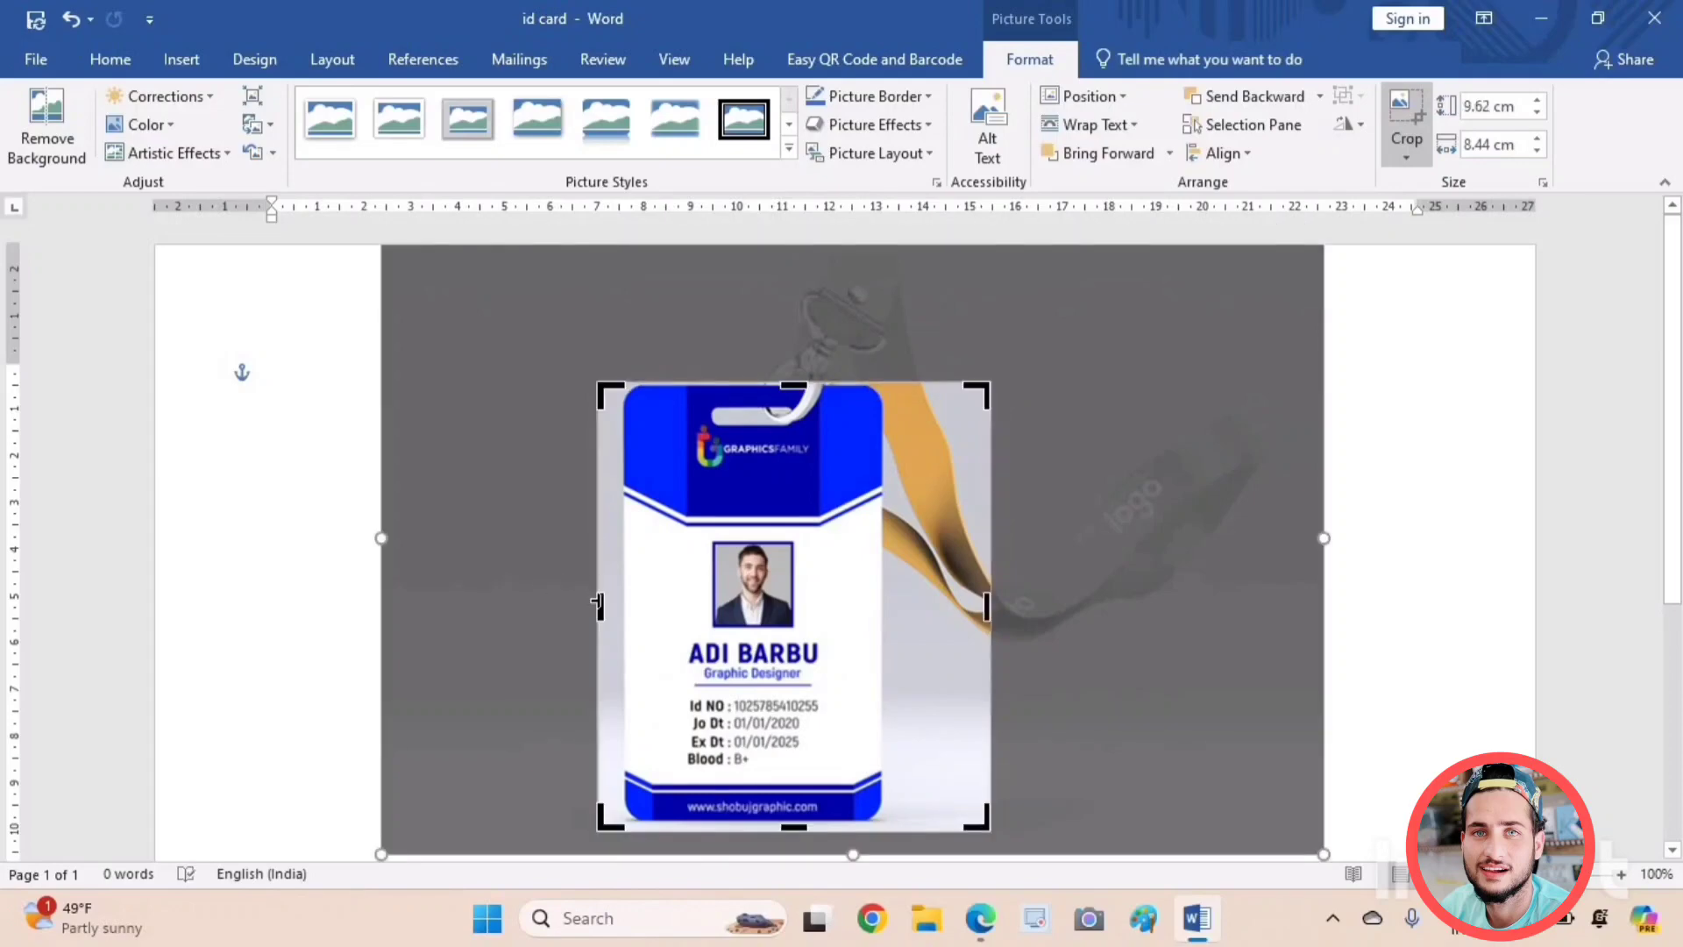
drag(596, 602, 623, 614)
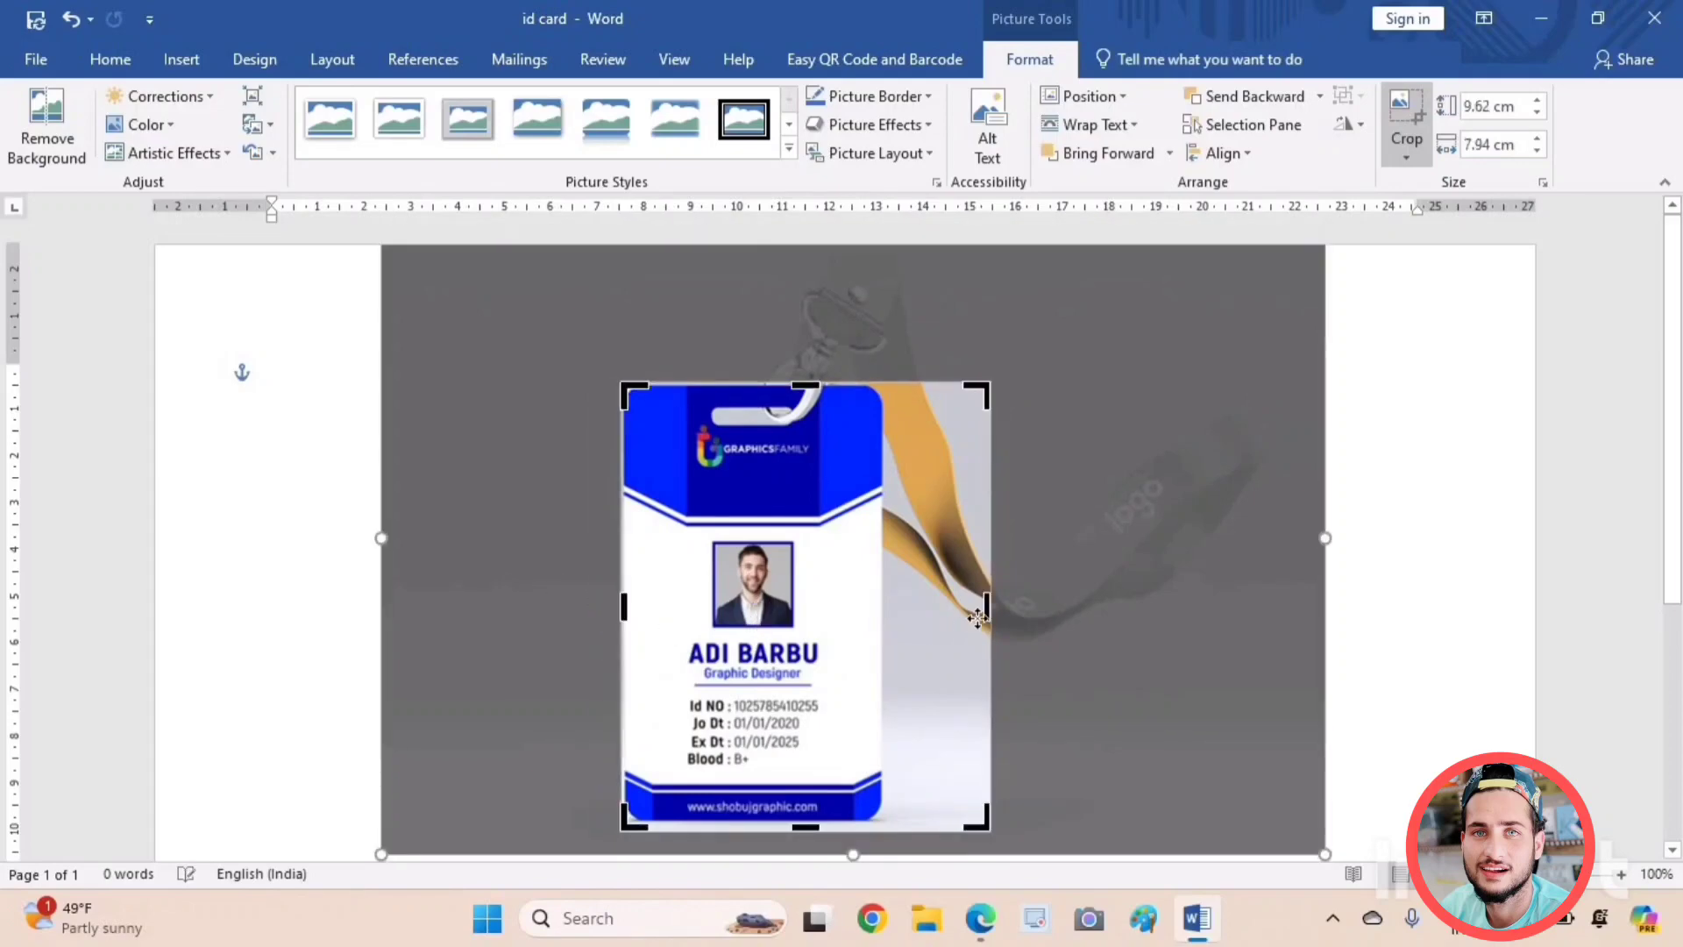
drag(988, 604, 881, 609)
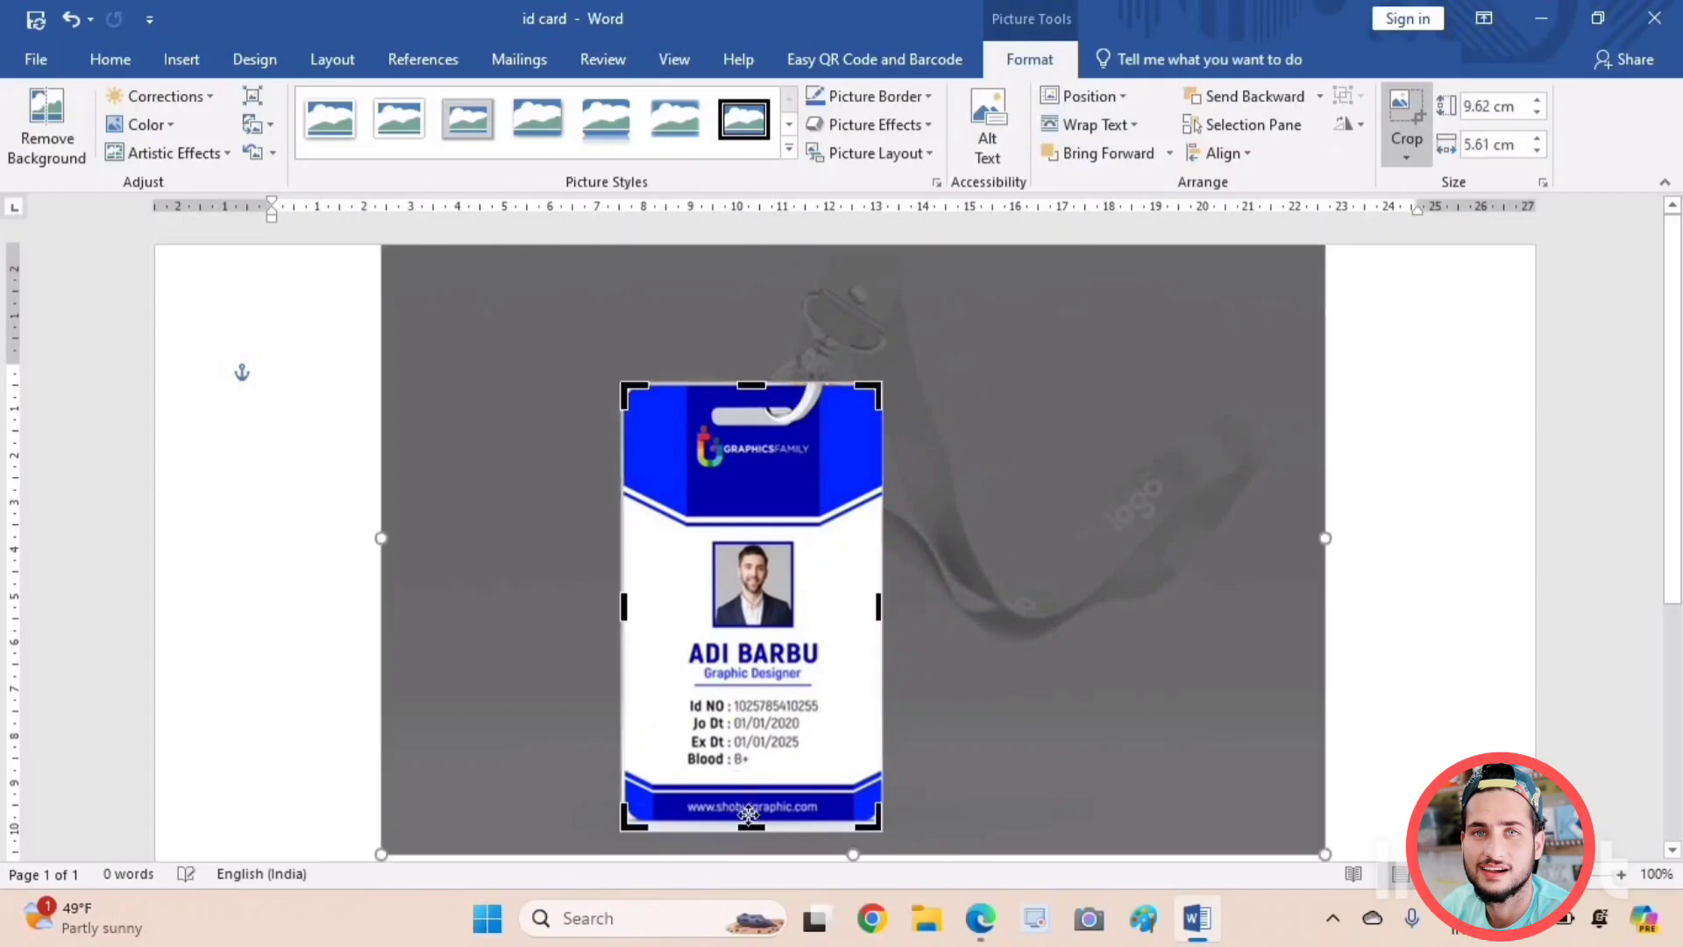
drag(740, 824, 740, 813)
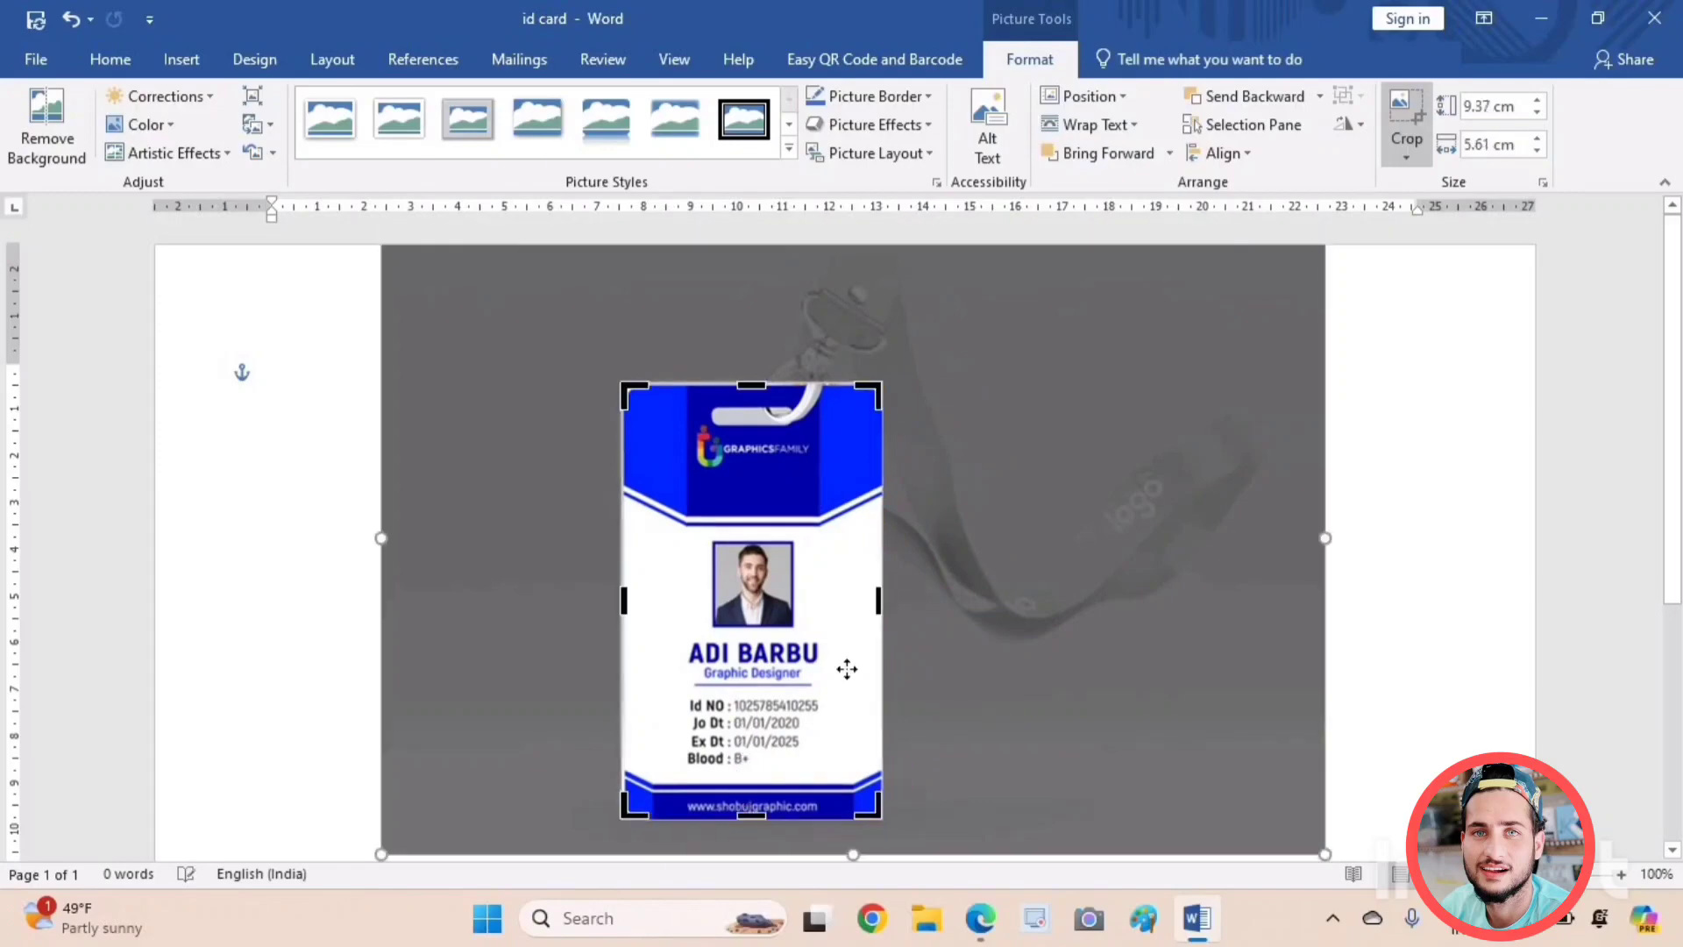
click(1151, 587)
Move the cropped card up and enlarge it to 12.41 × 7.44 cm
drag(845, 571, 876, 456)
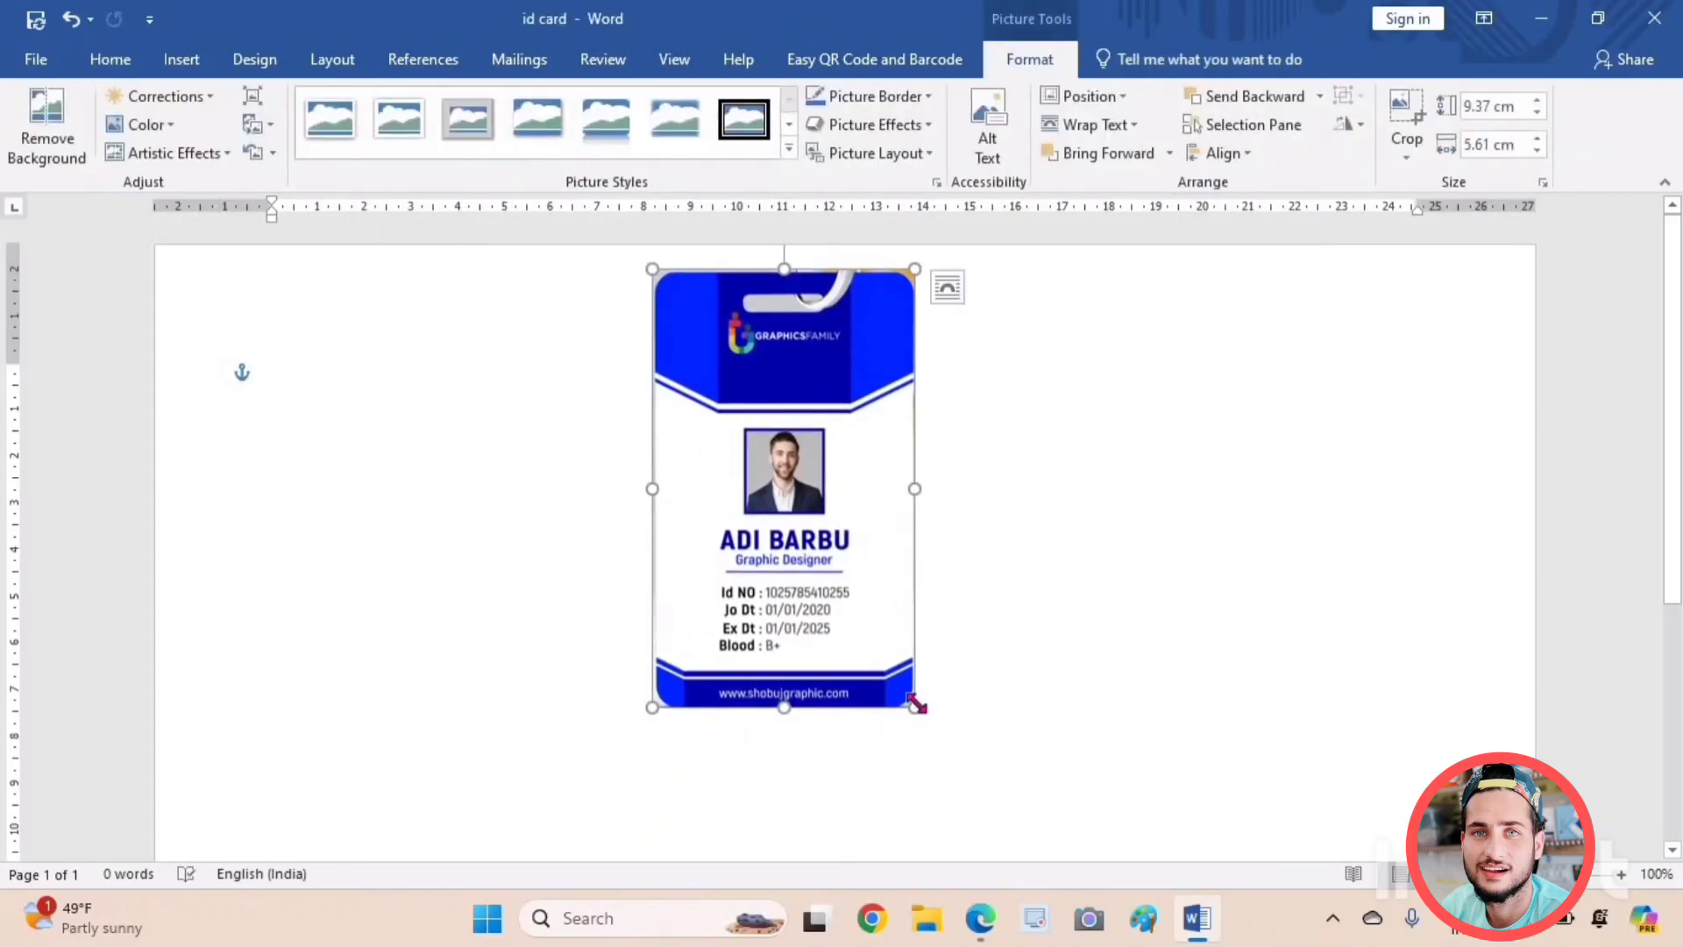
drag(916, 705, 1002, 788)
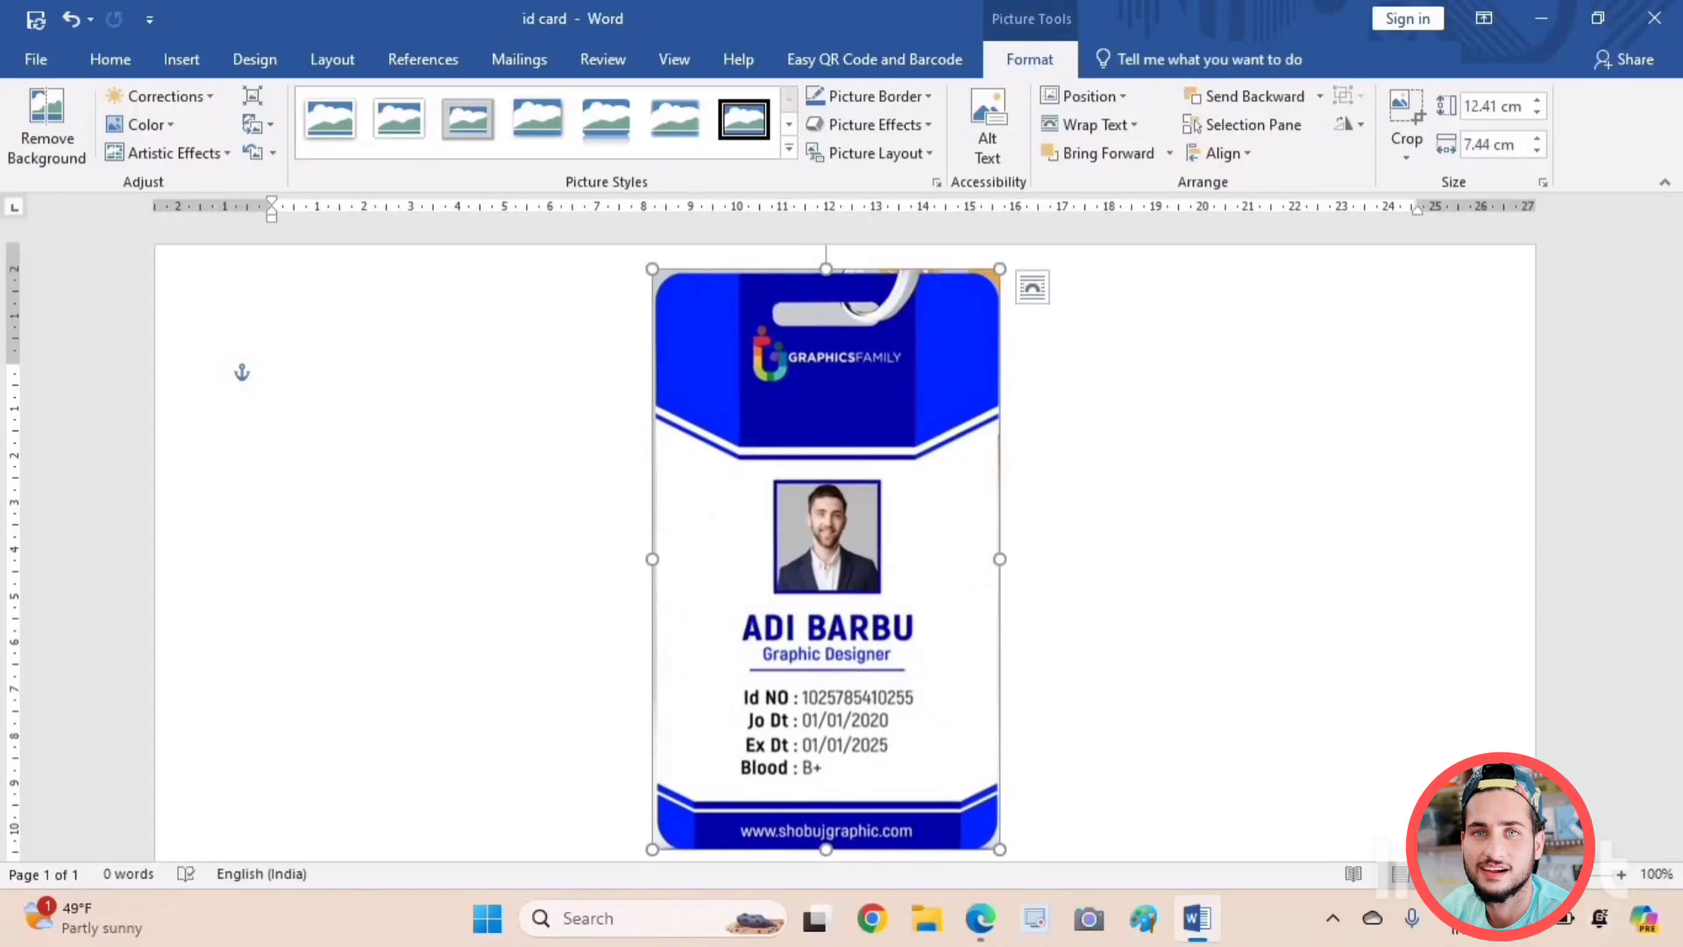
scroll(1008, 793, down, 1)
drag(987, 787, 1019, 824)
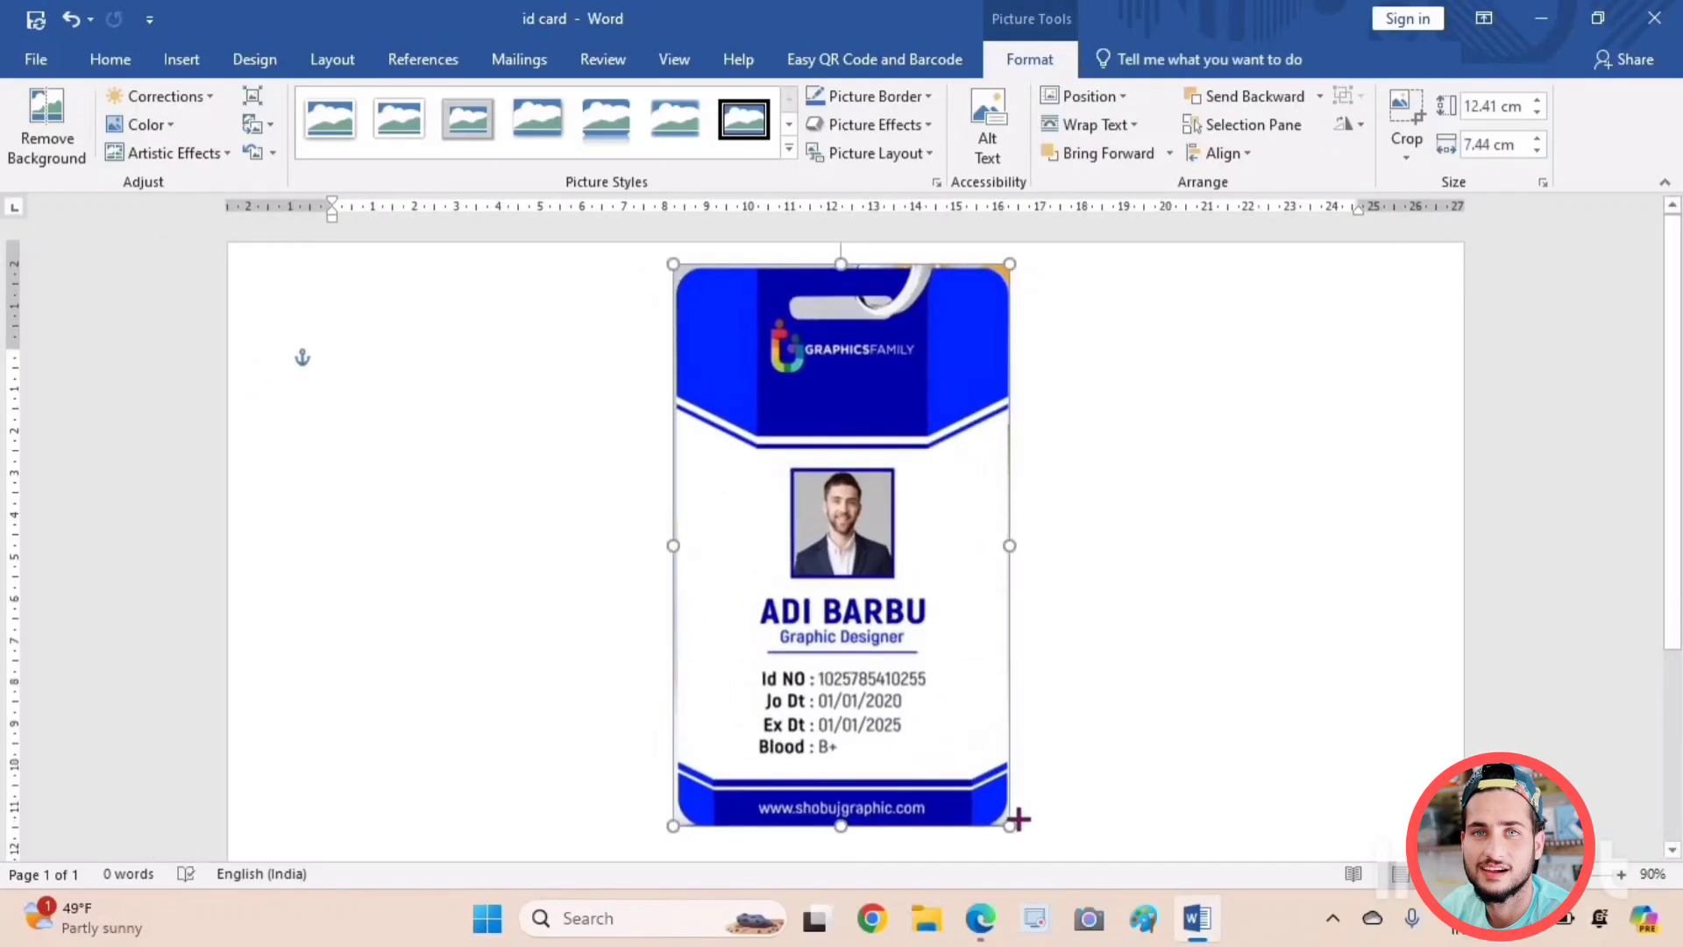
Duplicate the ID card picture, placing the copy to the right of the original
click(1164, 666)
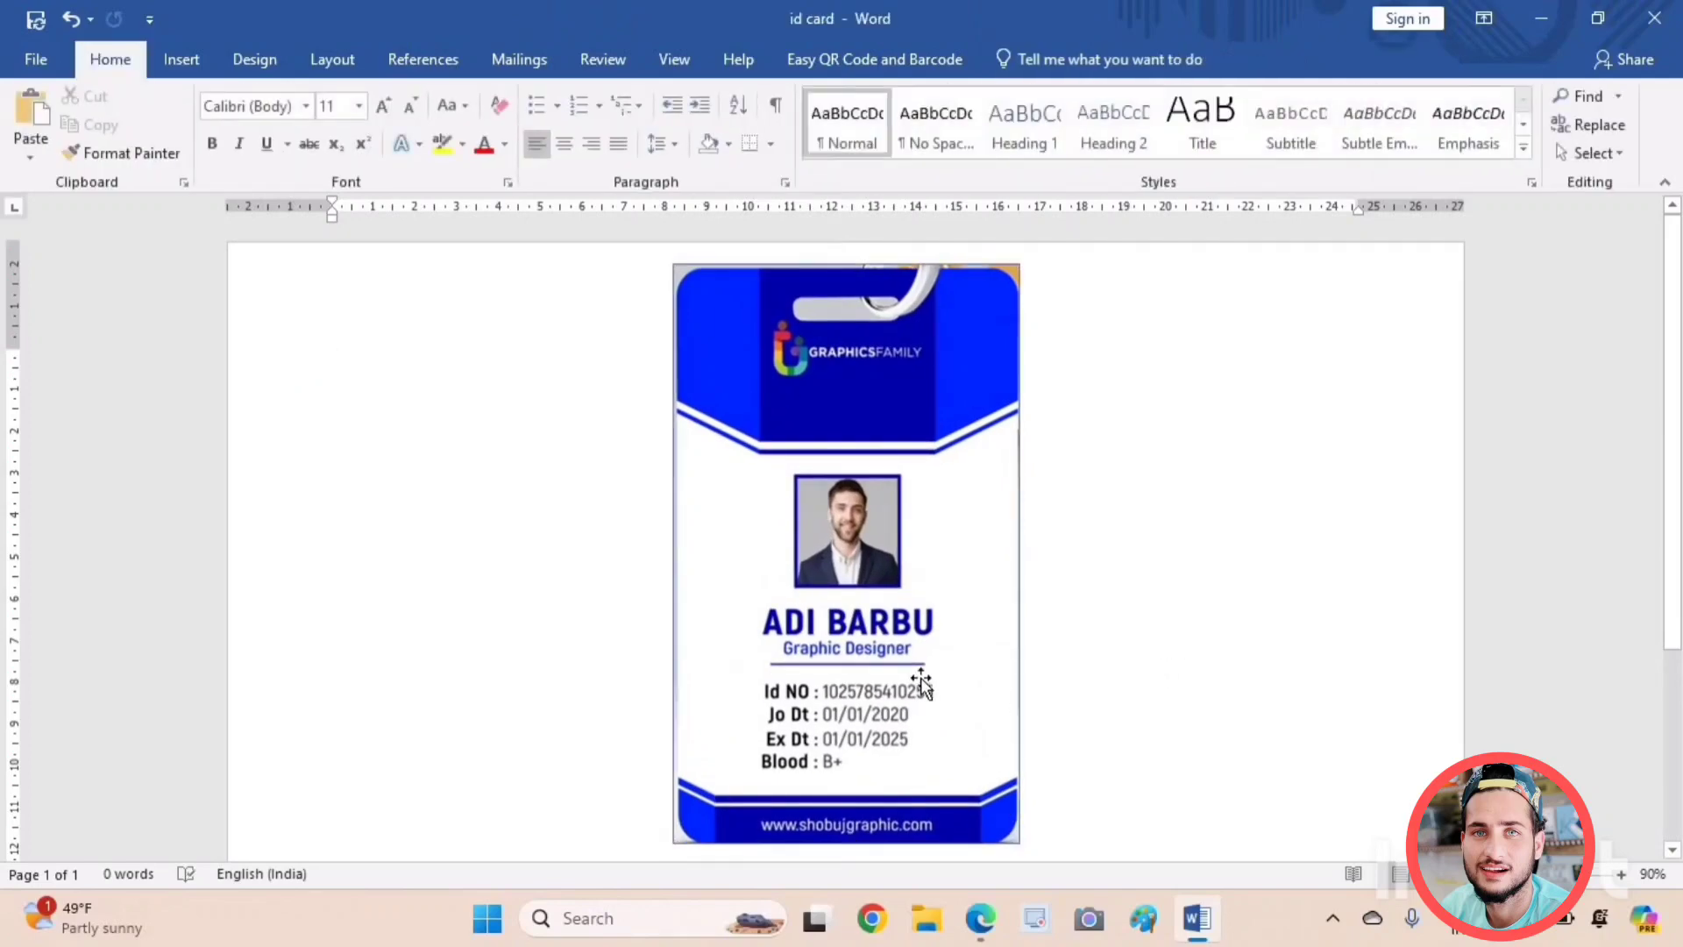
click(920, 674)
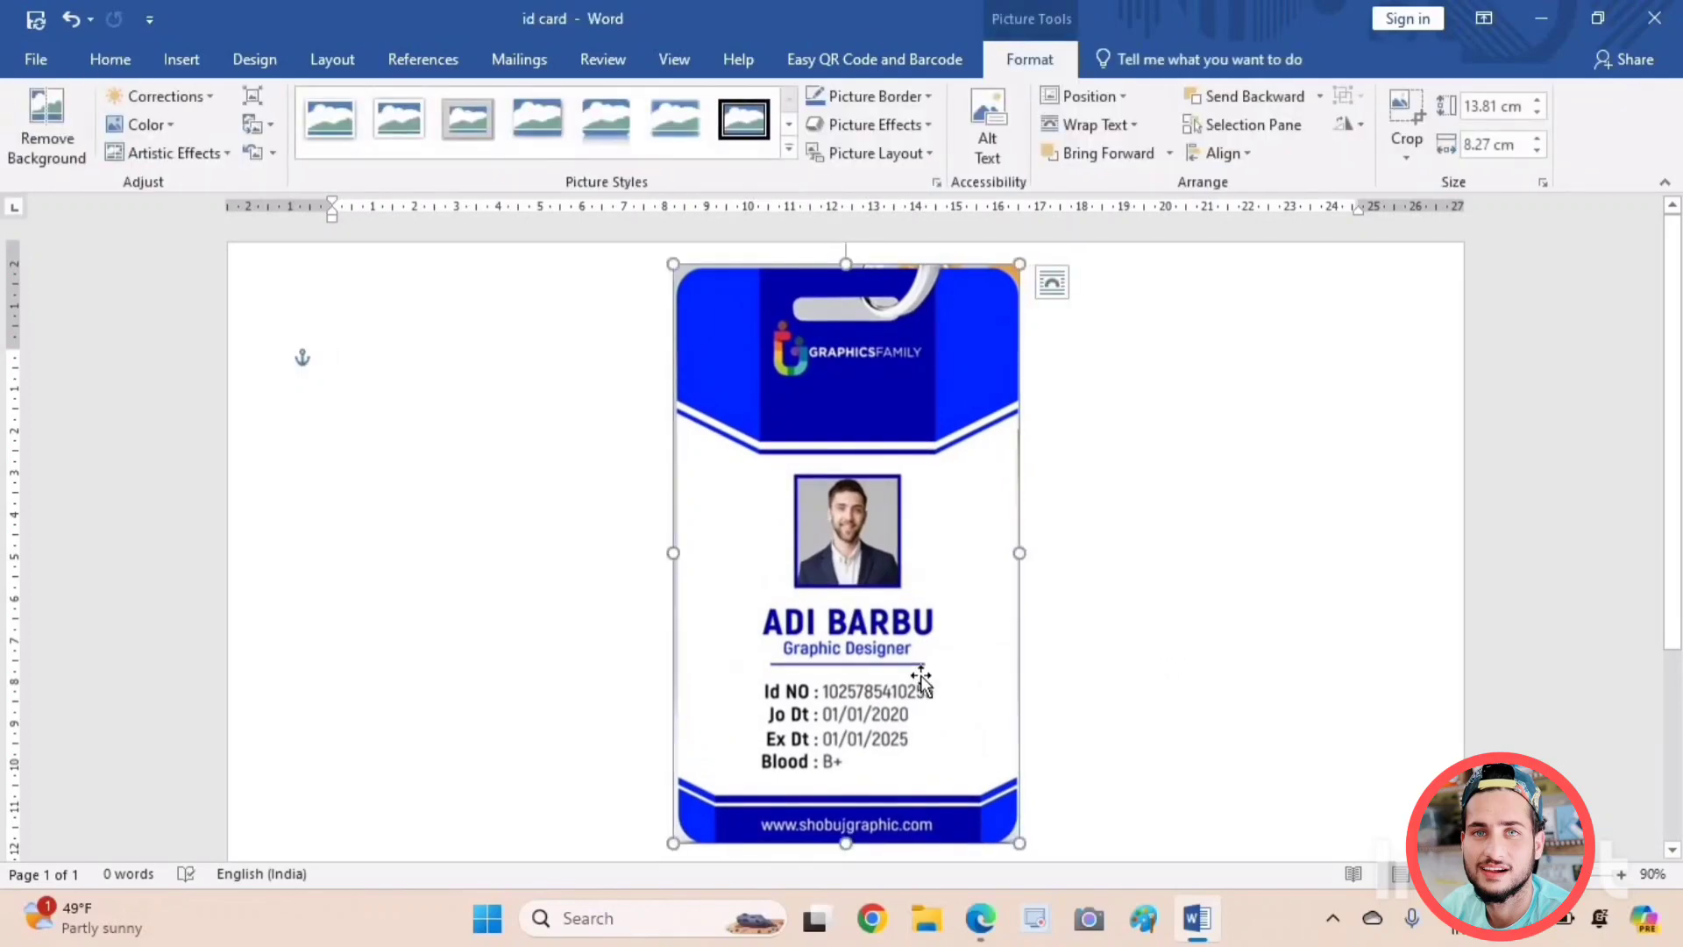
click(1175, 469)
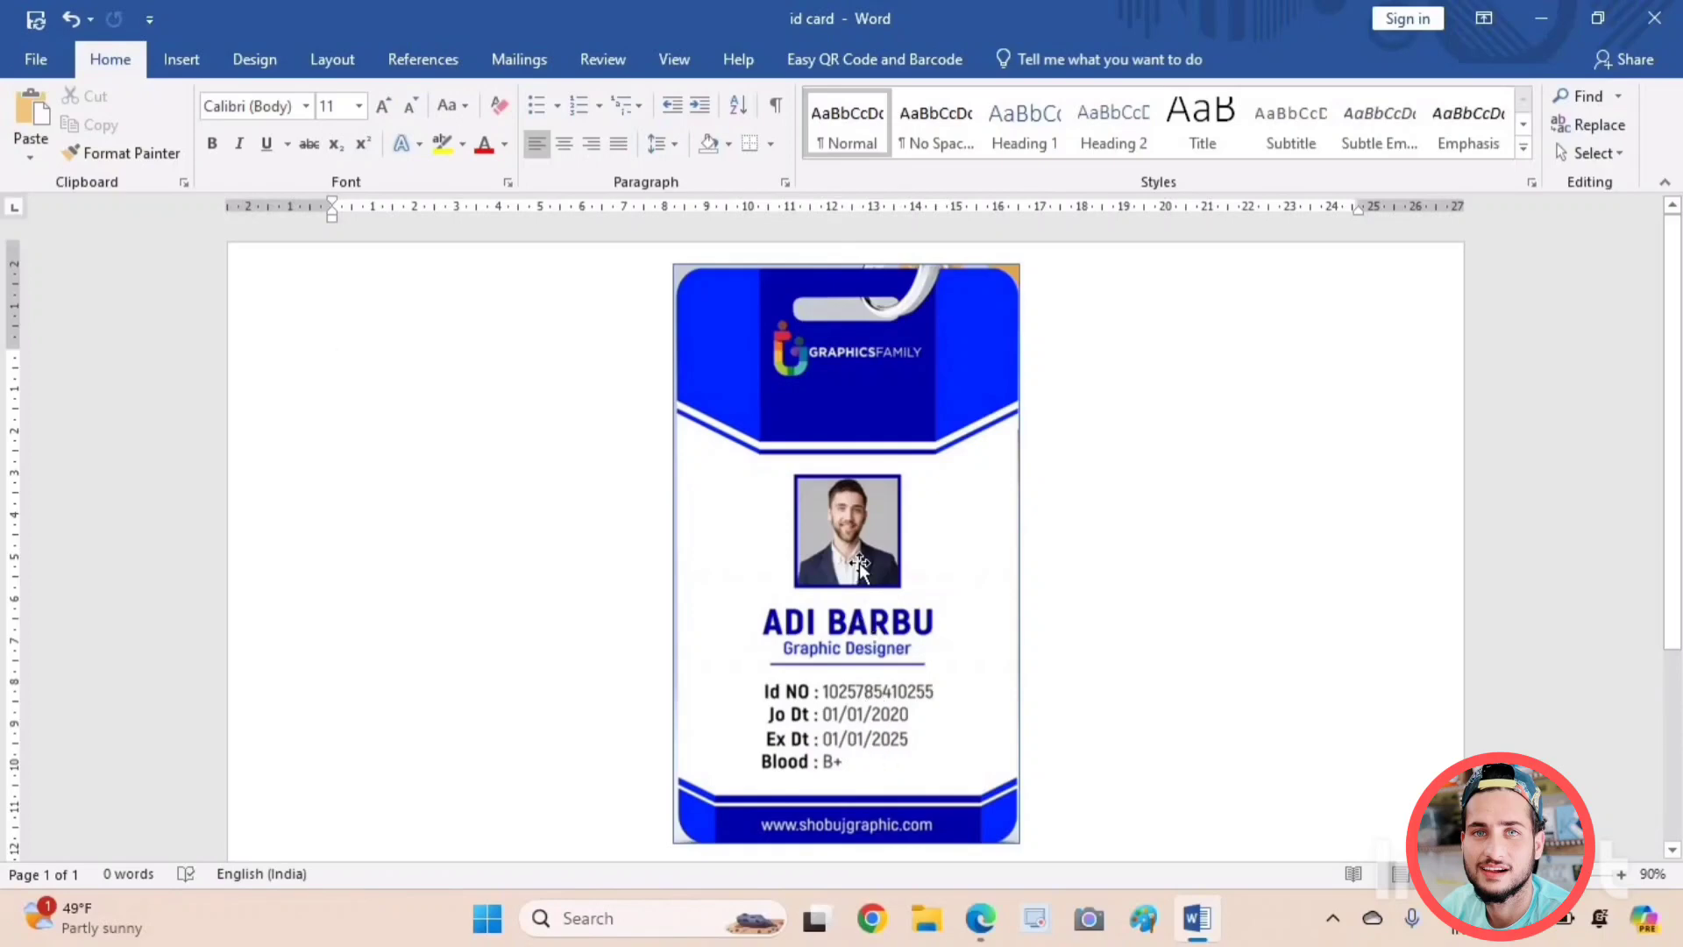
click(885, 710)
click(1053, 633)
click(806, 443)
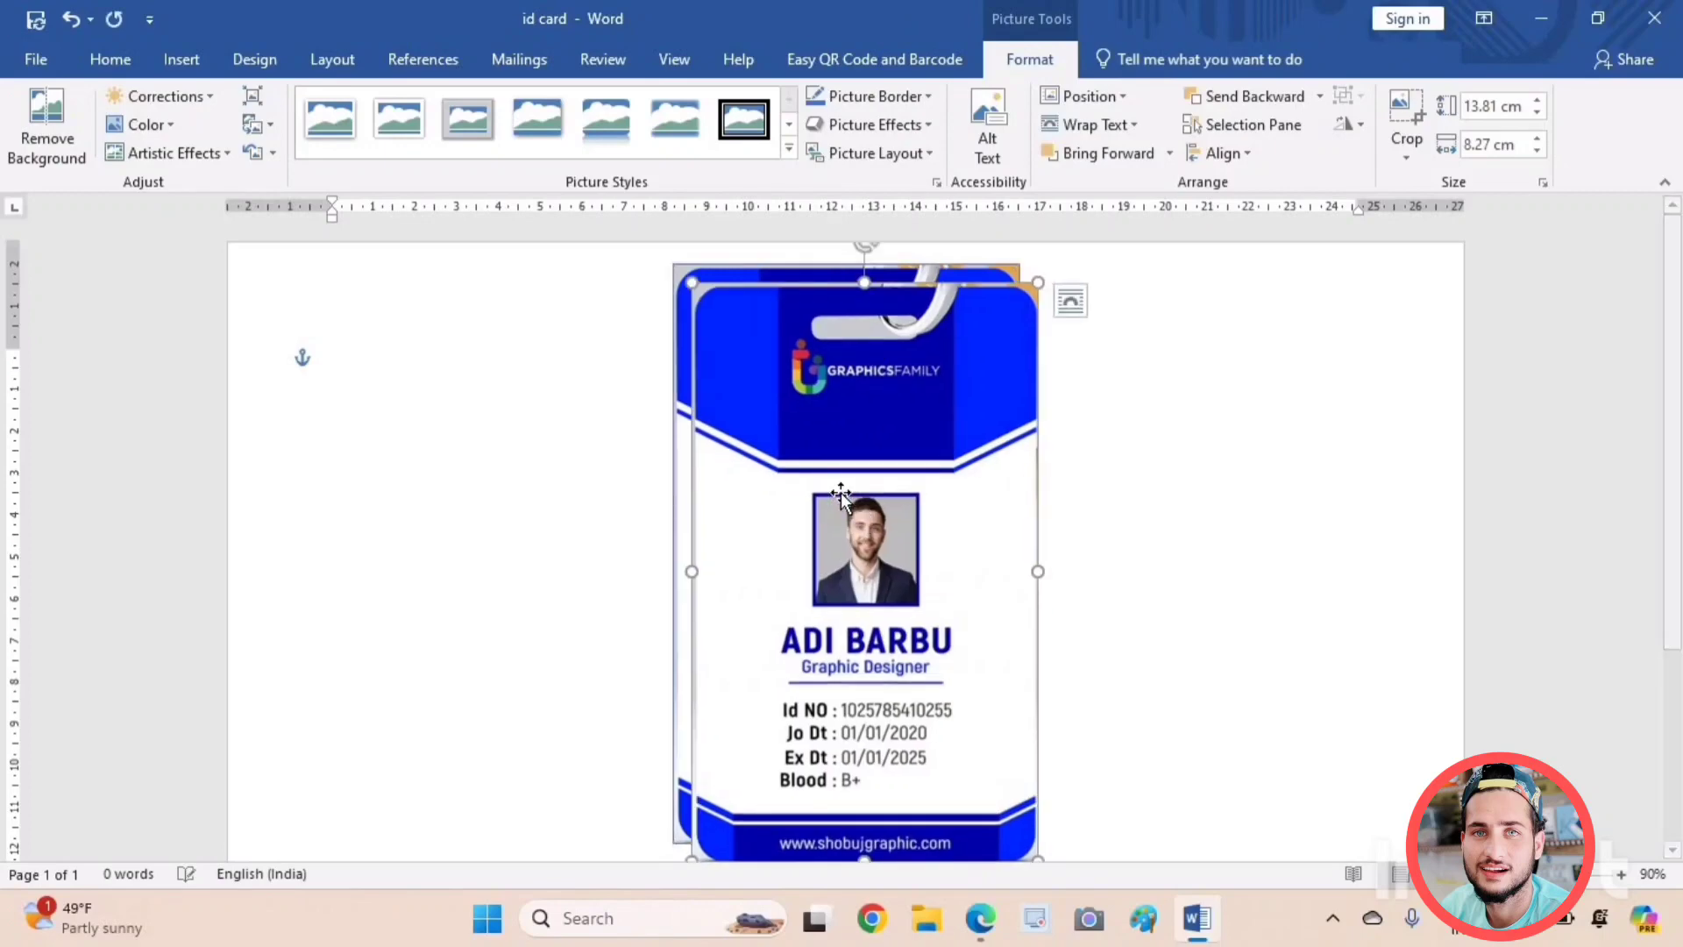
drag(839, 493, 1244, 473)
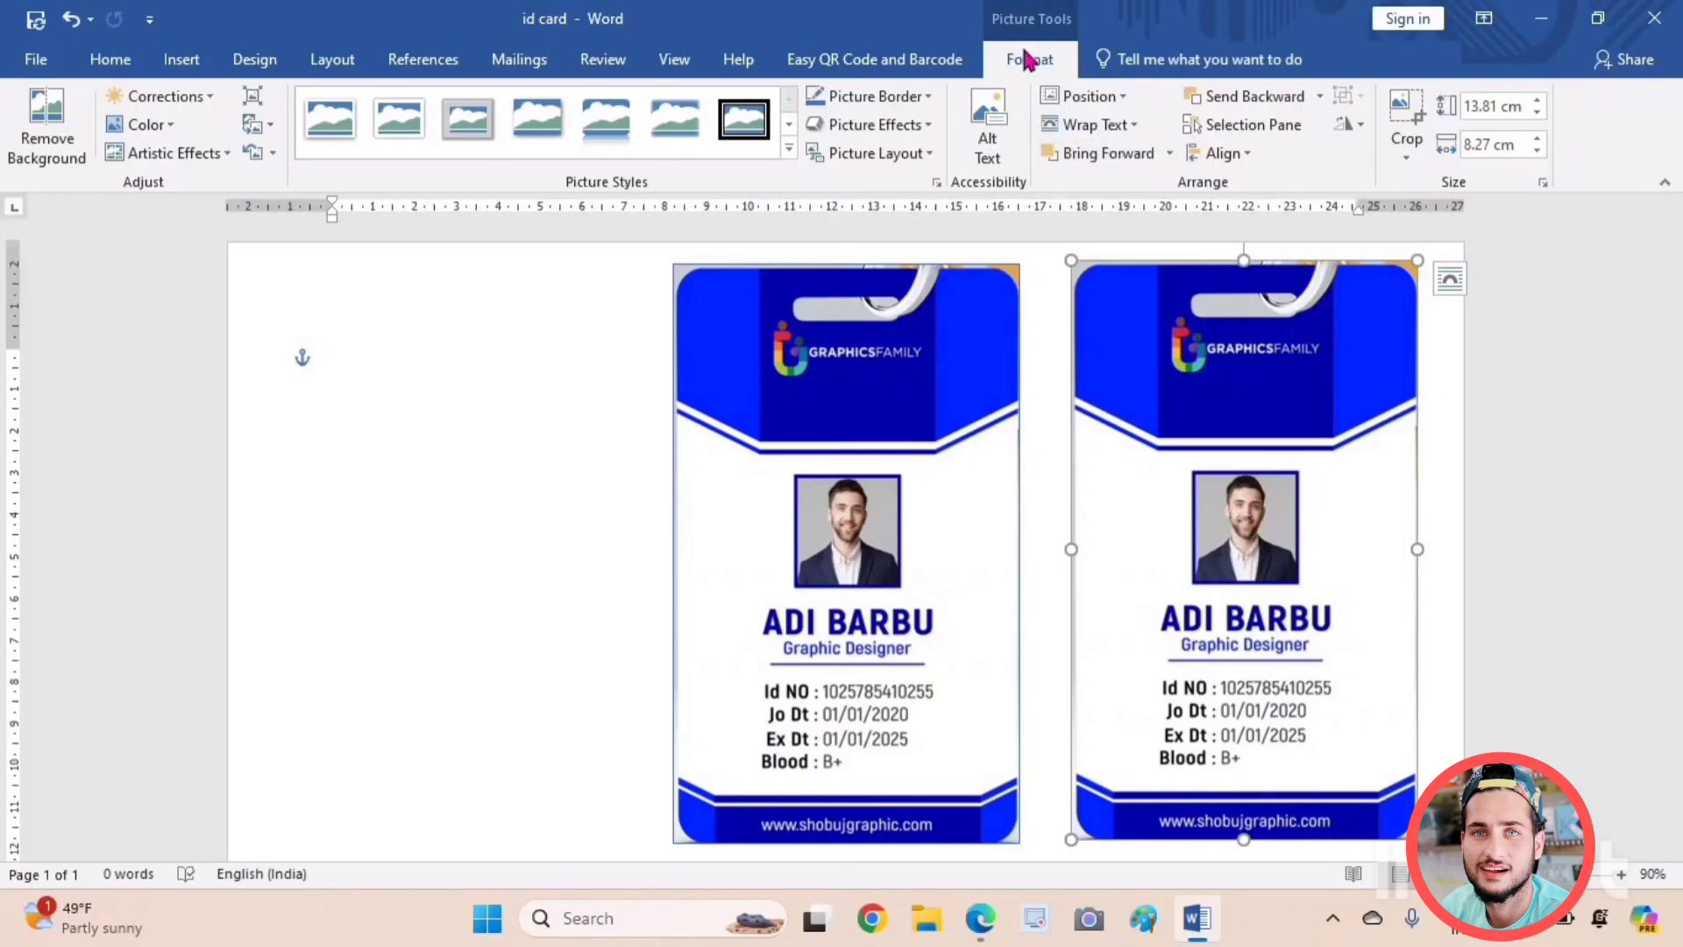
Crop the copied card to a small 1.77 × 2.3 cm blank white patch
click(1407, 114)
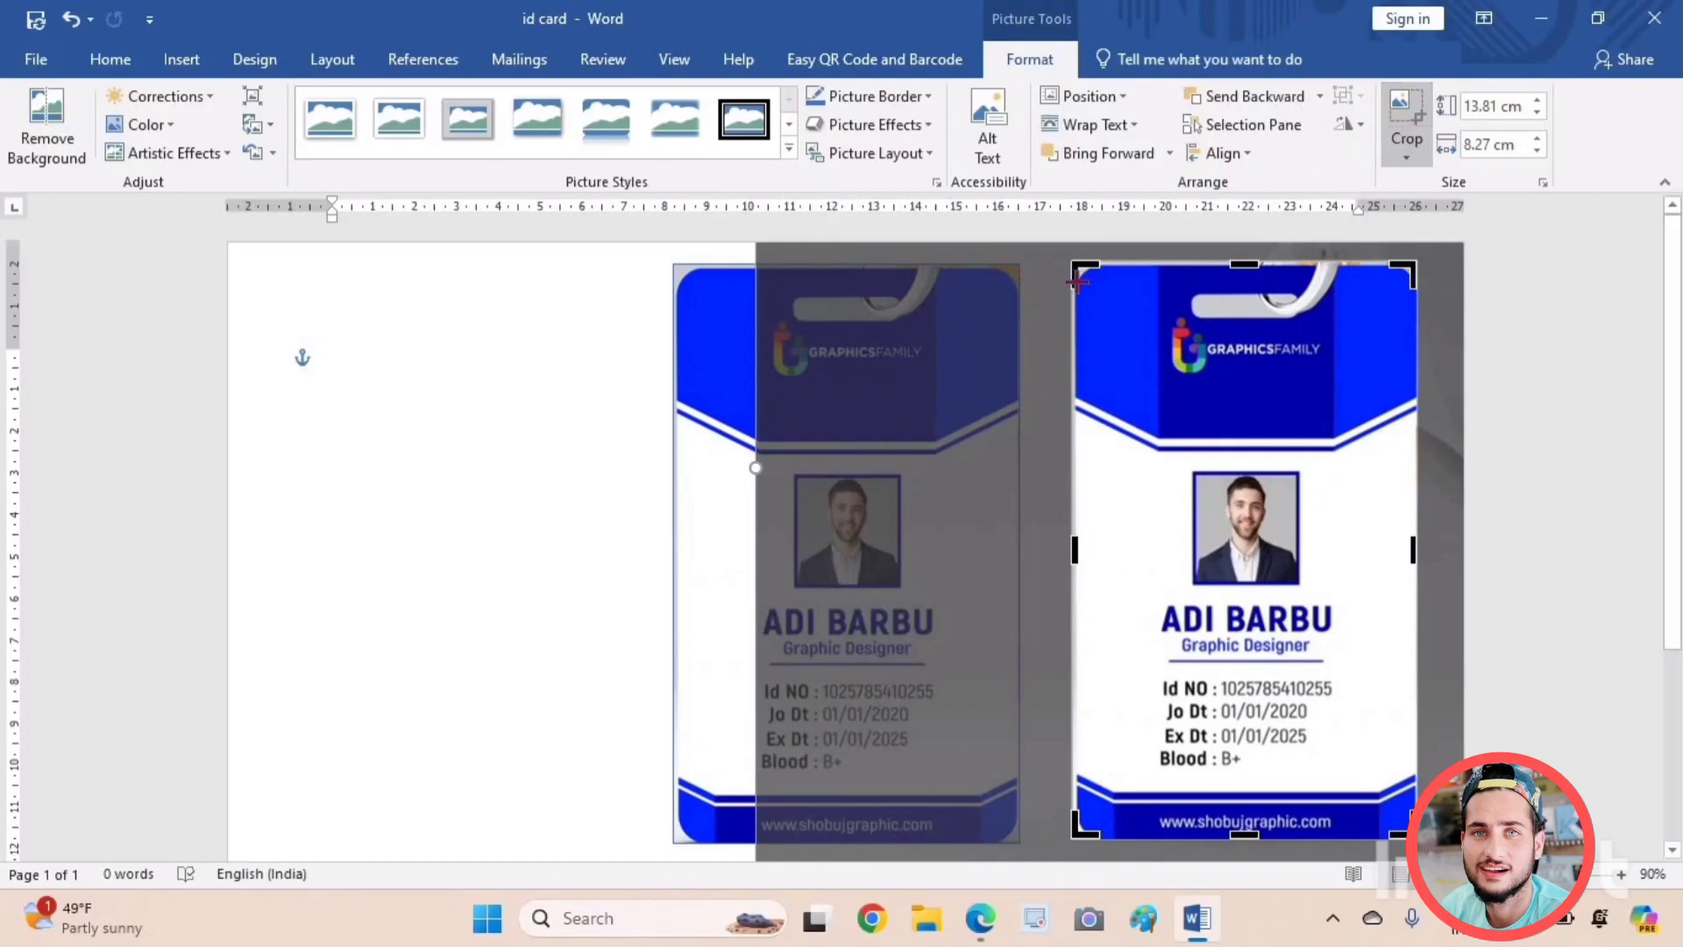
drag(1072, 262, 1091, 481)
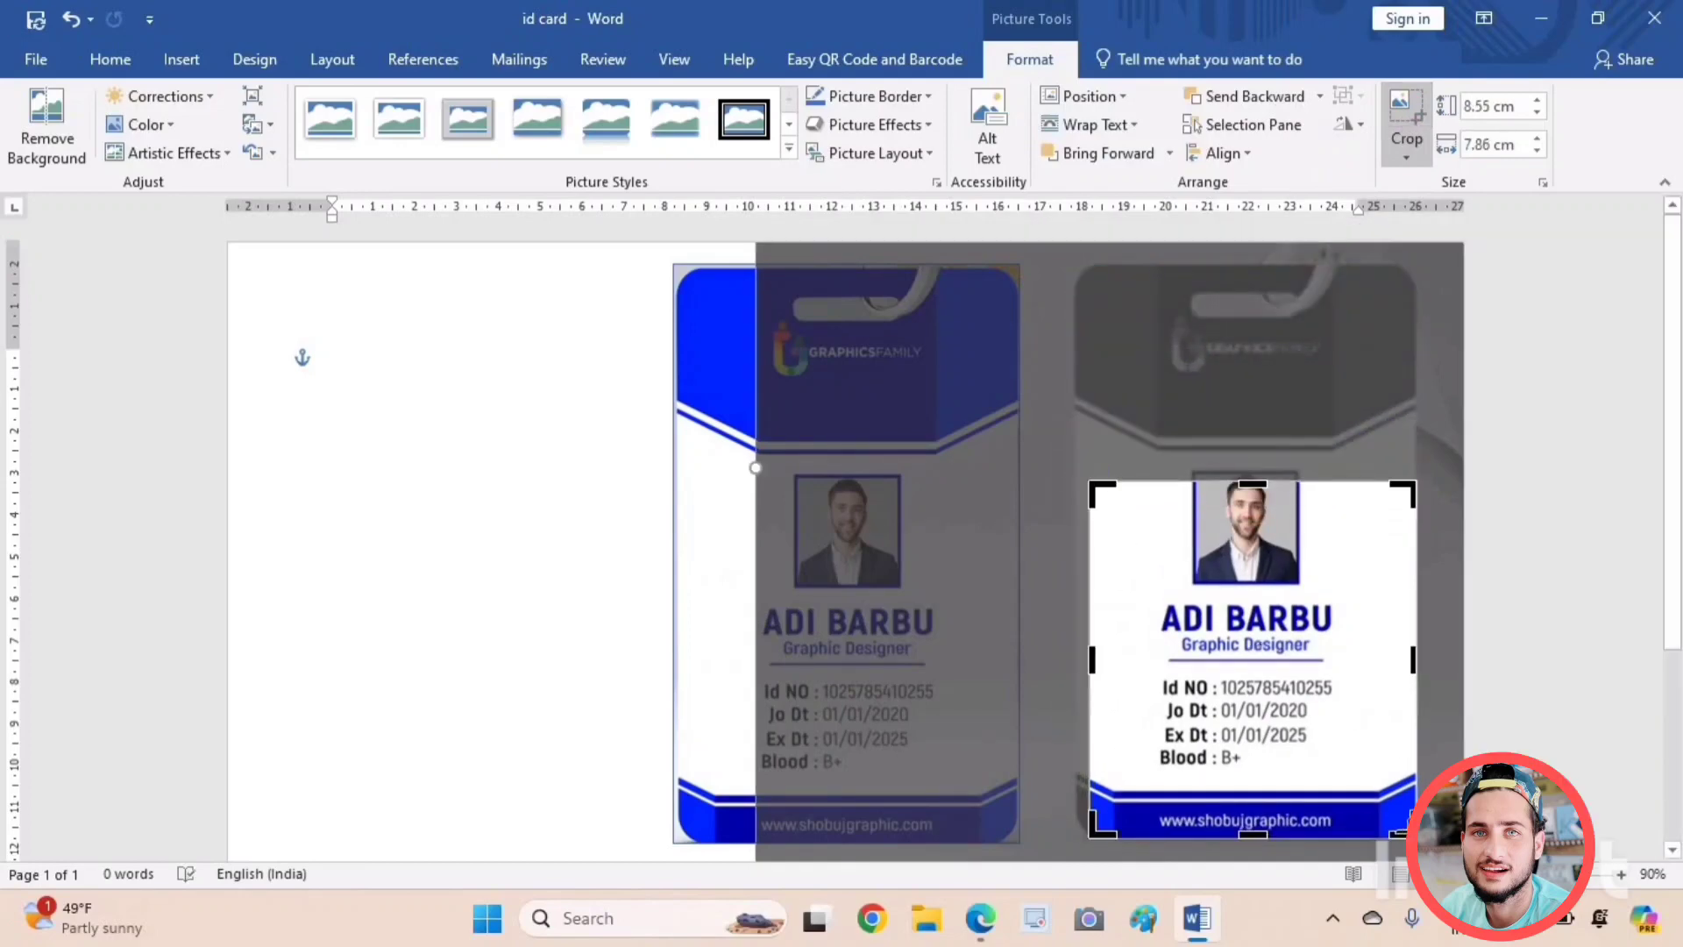
drag(1401, 831, 1186, 555)
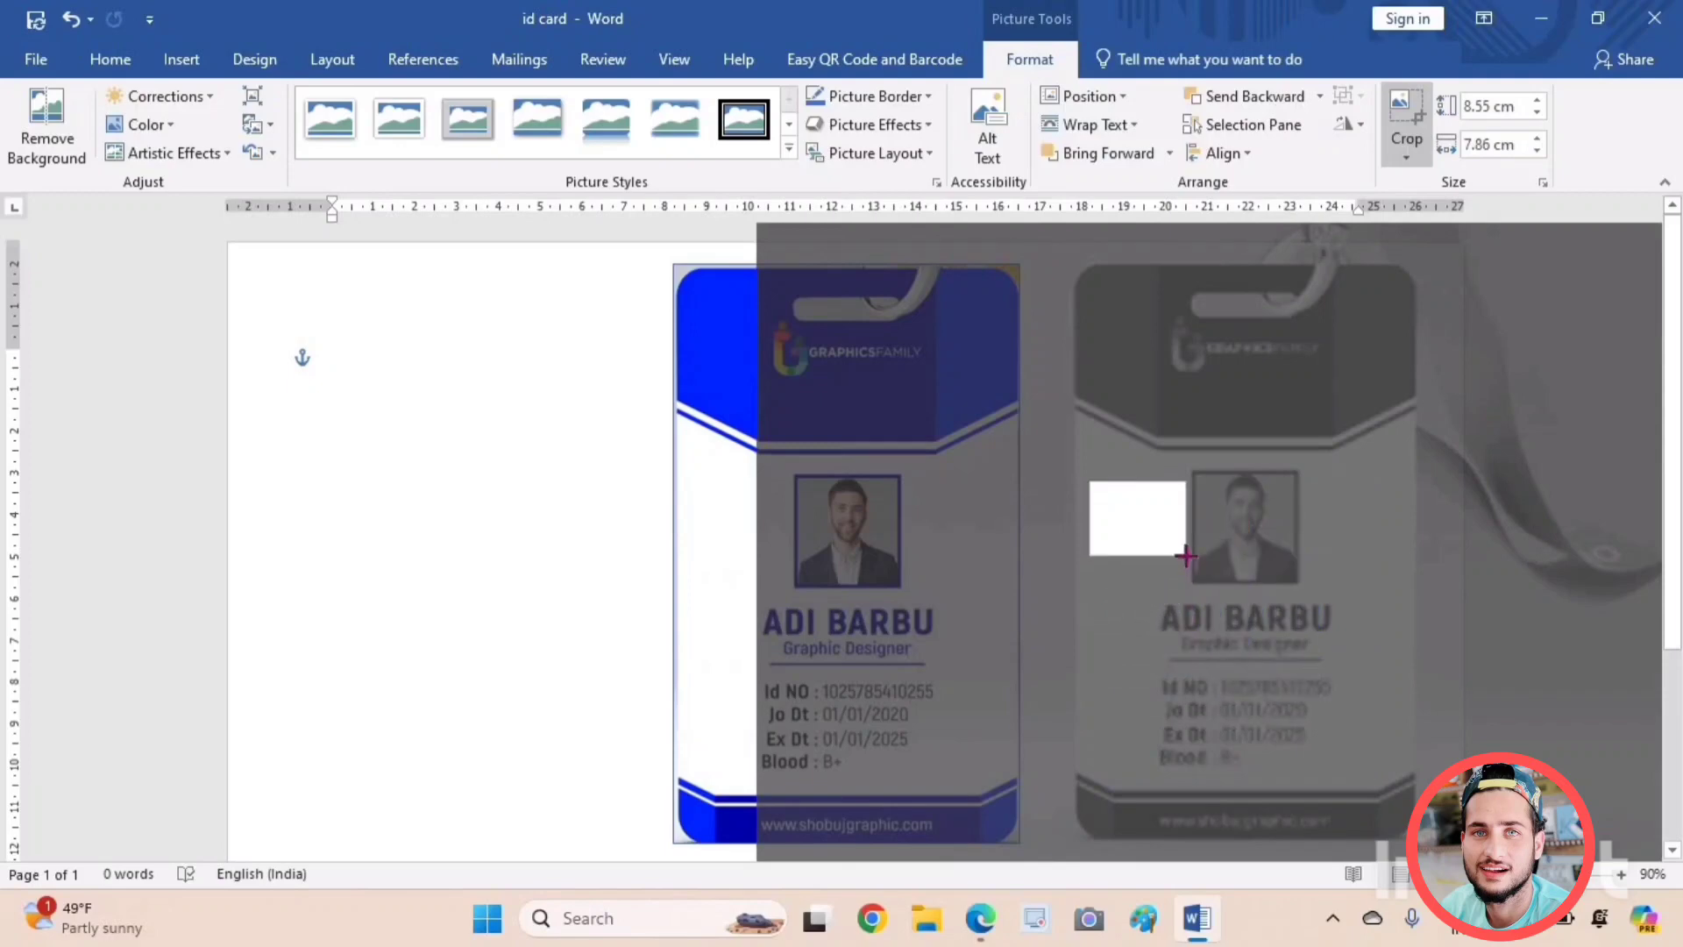
drag(1185, 554, 1186, 555)
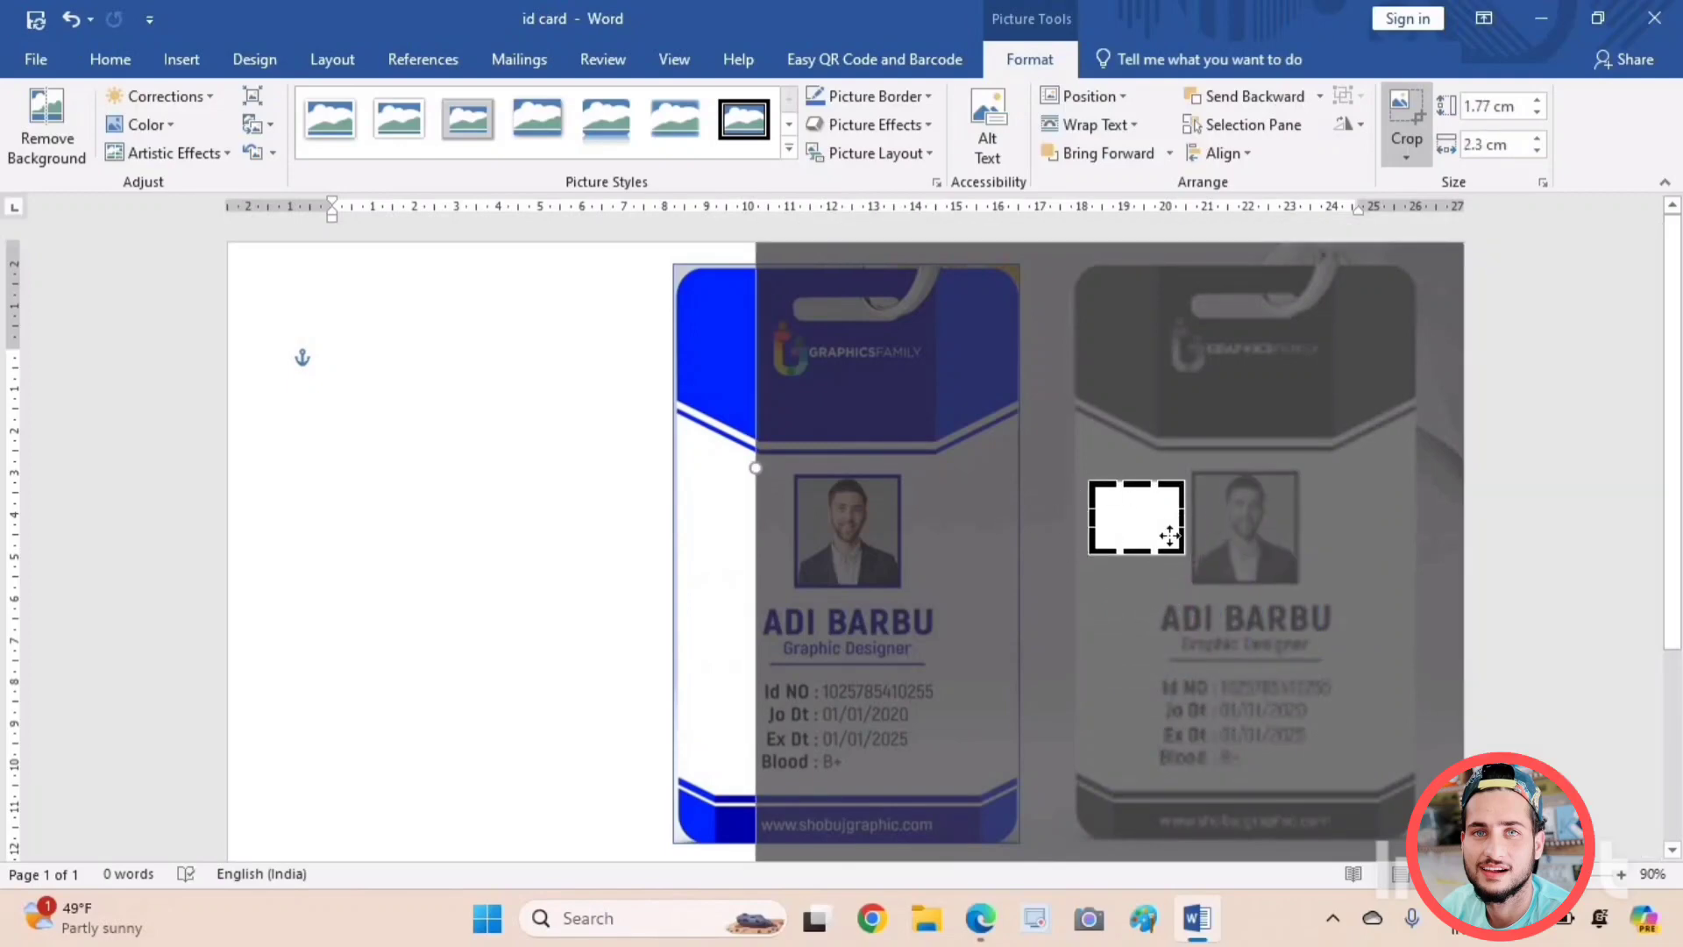
click(613, 494)
Move the white patch onto the card's name and resize it to cover it
click(1130, 534)
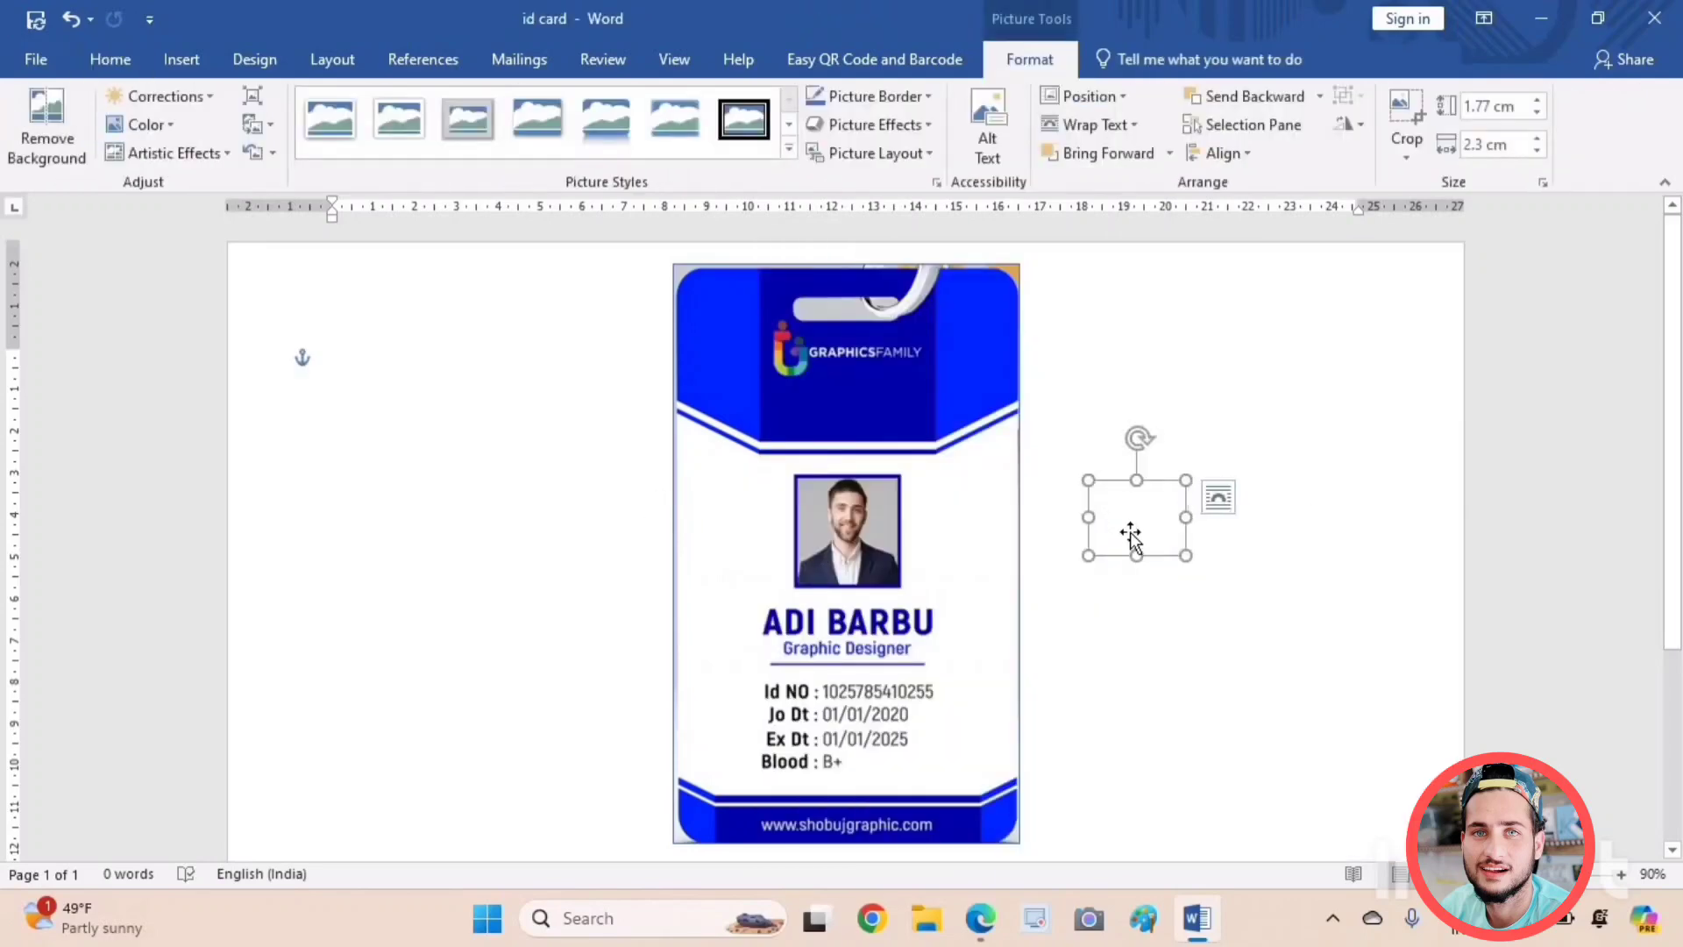
mouse_move(1155, 515)
mouse_down()
mouse_move(797, 633)
mouse_move(838, 667)
mouse_move(825, 624)
mouse_up()
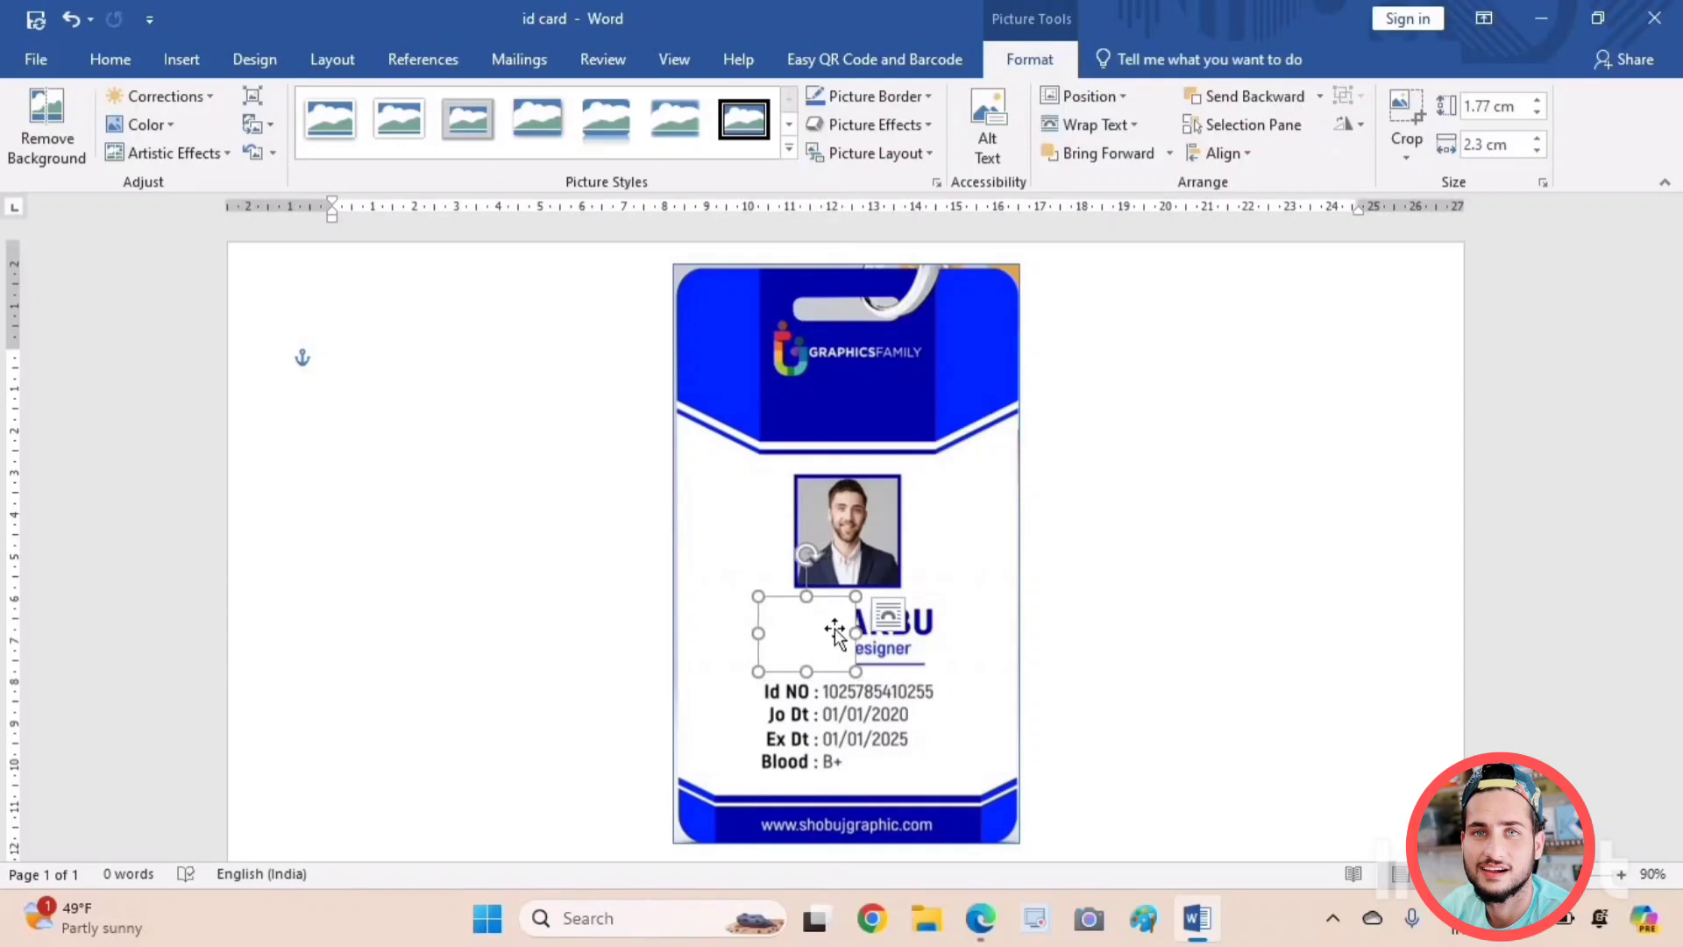
mouse_move(855, 671)
mouse_down()
mouse_move(811, 616)
mouse_move(938, 618)
mouse_up()
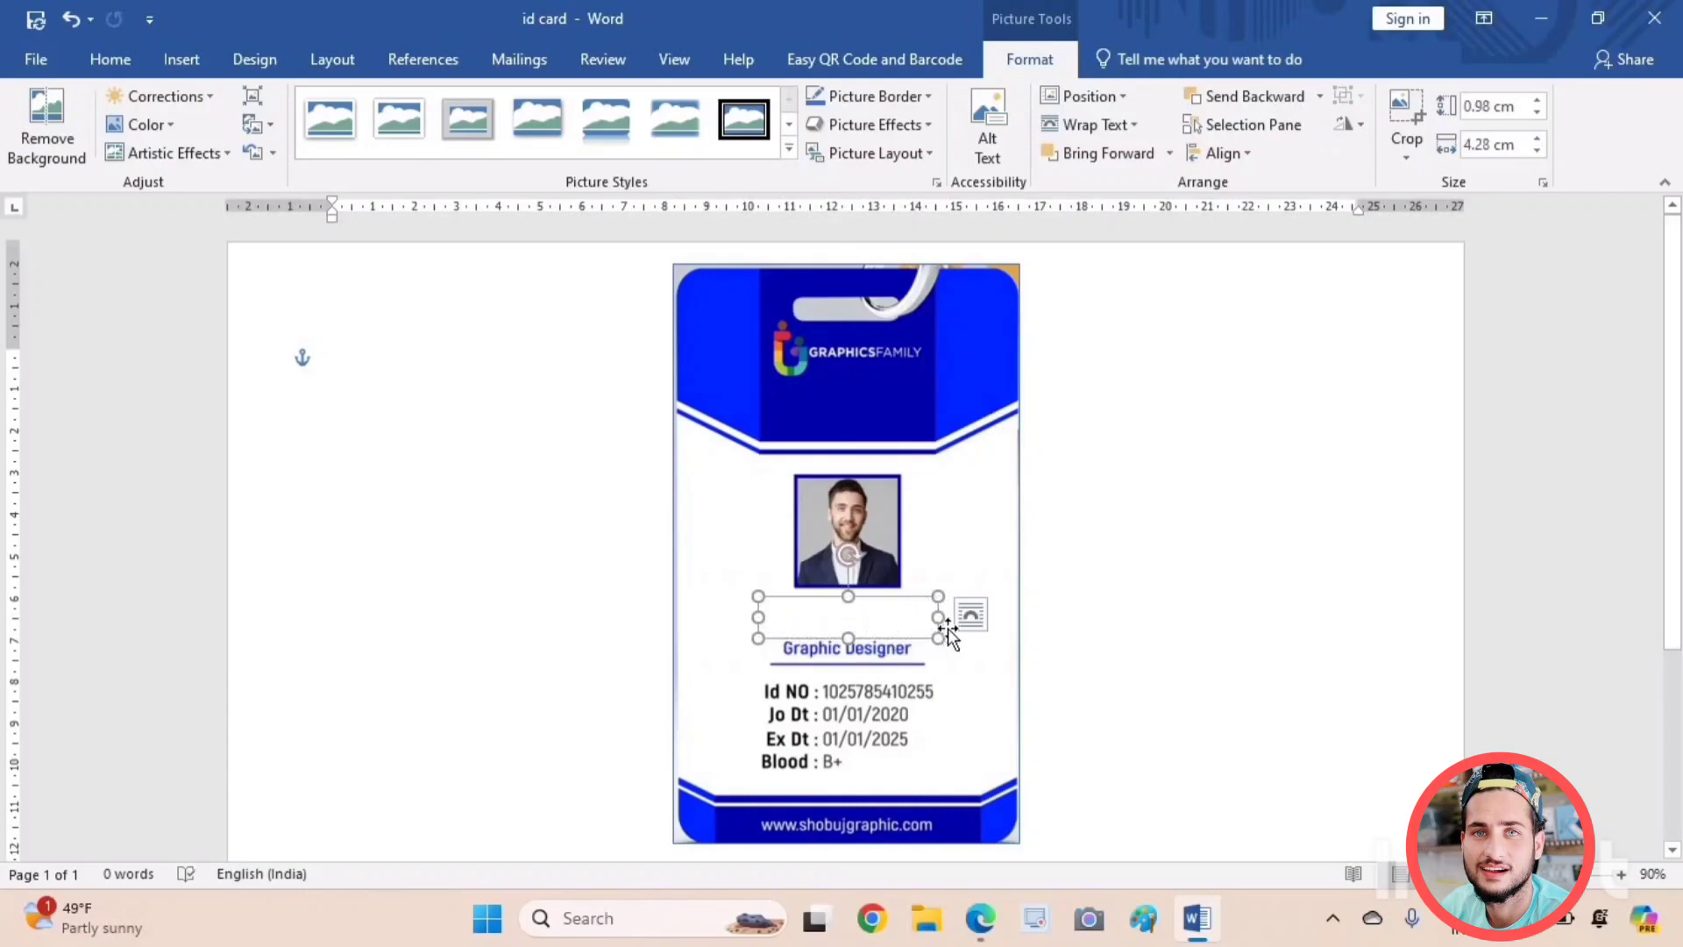
click(947, 557)
click(835, 623)
click(822, 620)
click(860, 628)
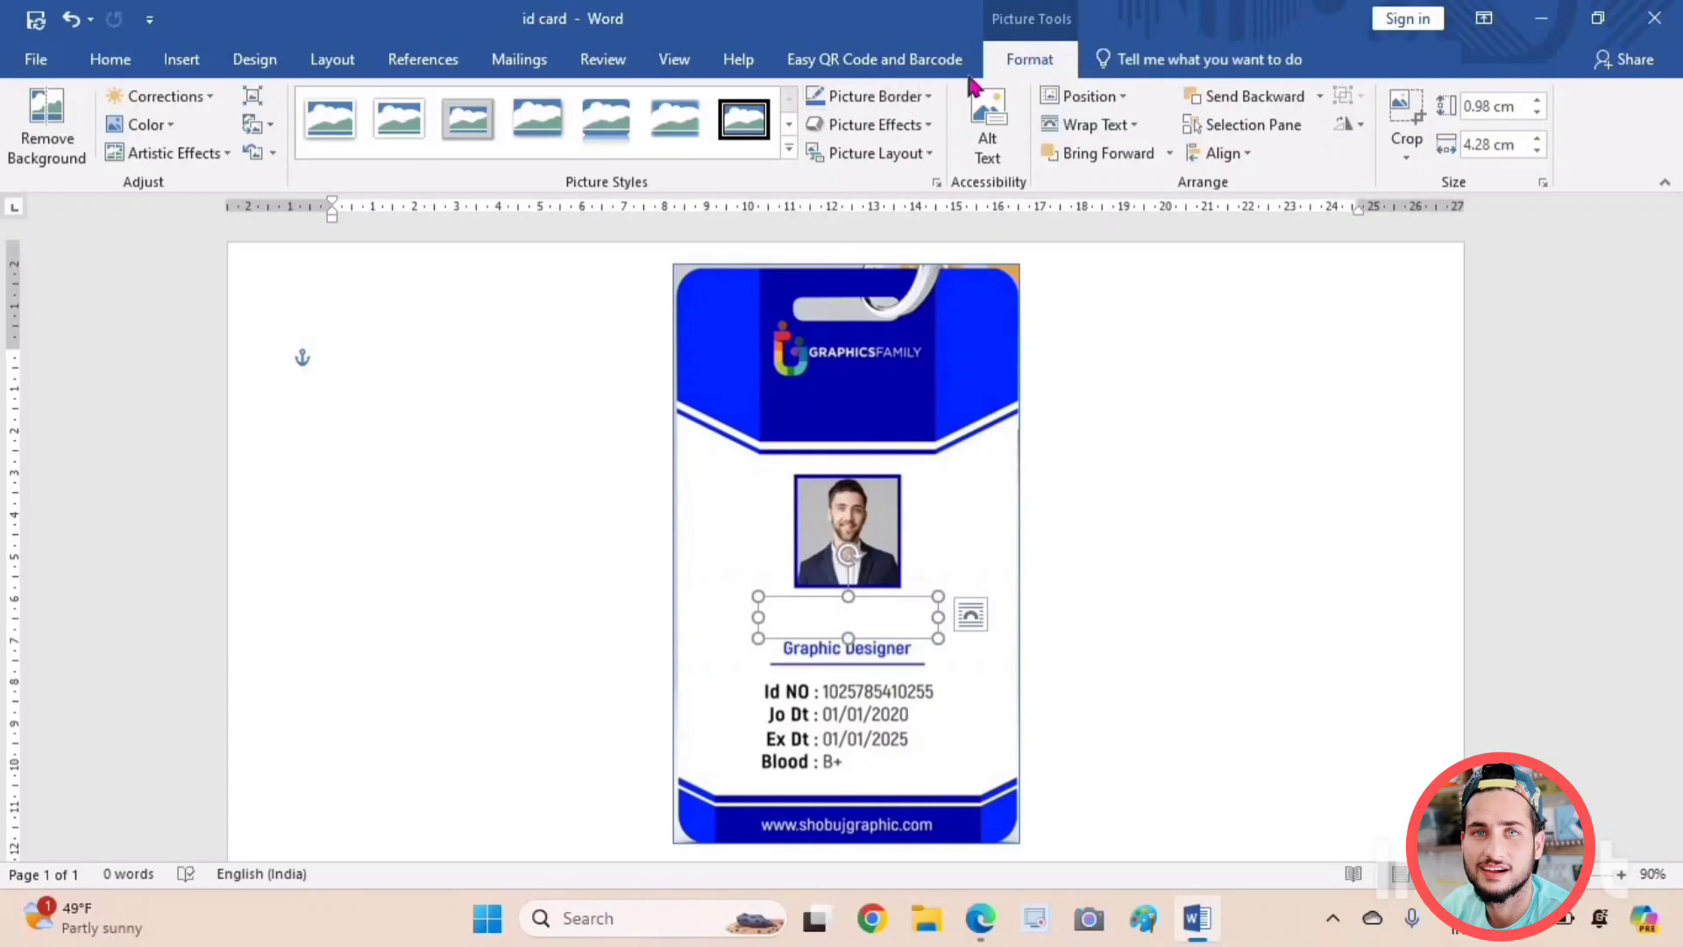
Set the white patch's Picture Border to No Outline and check the hidden name
click(885, 97)
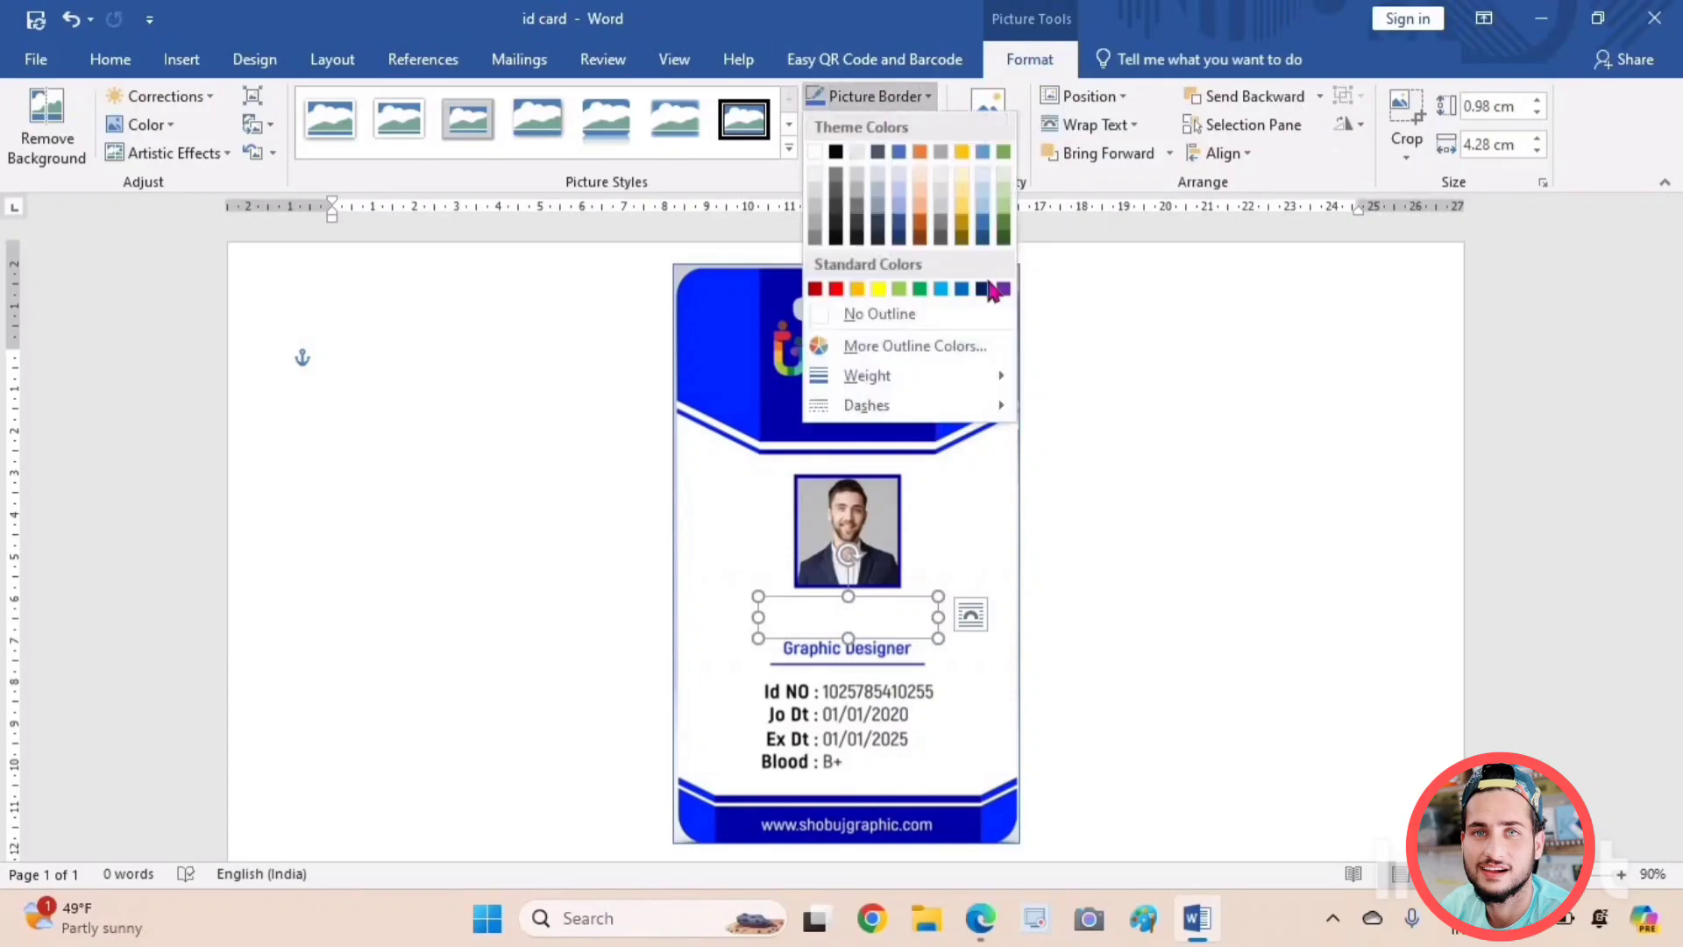
click(903, 314)
click(1194, 631)
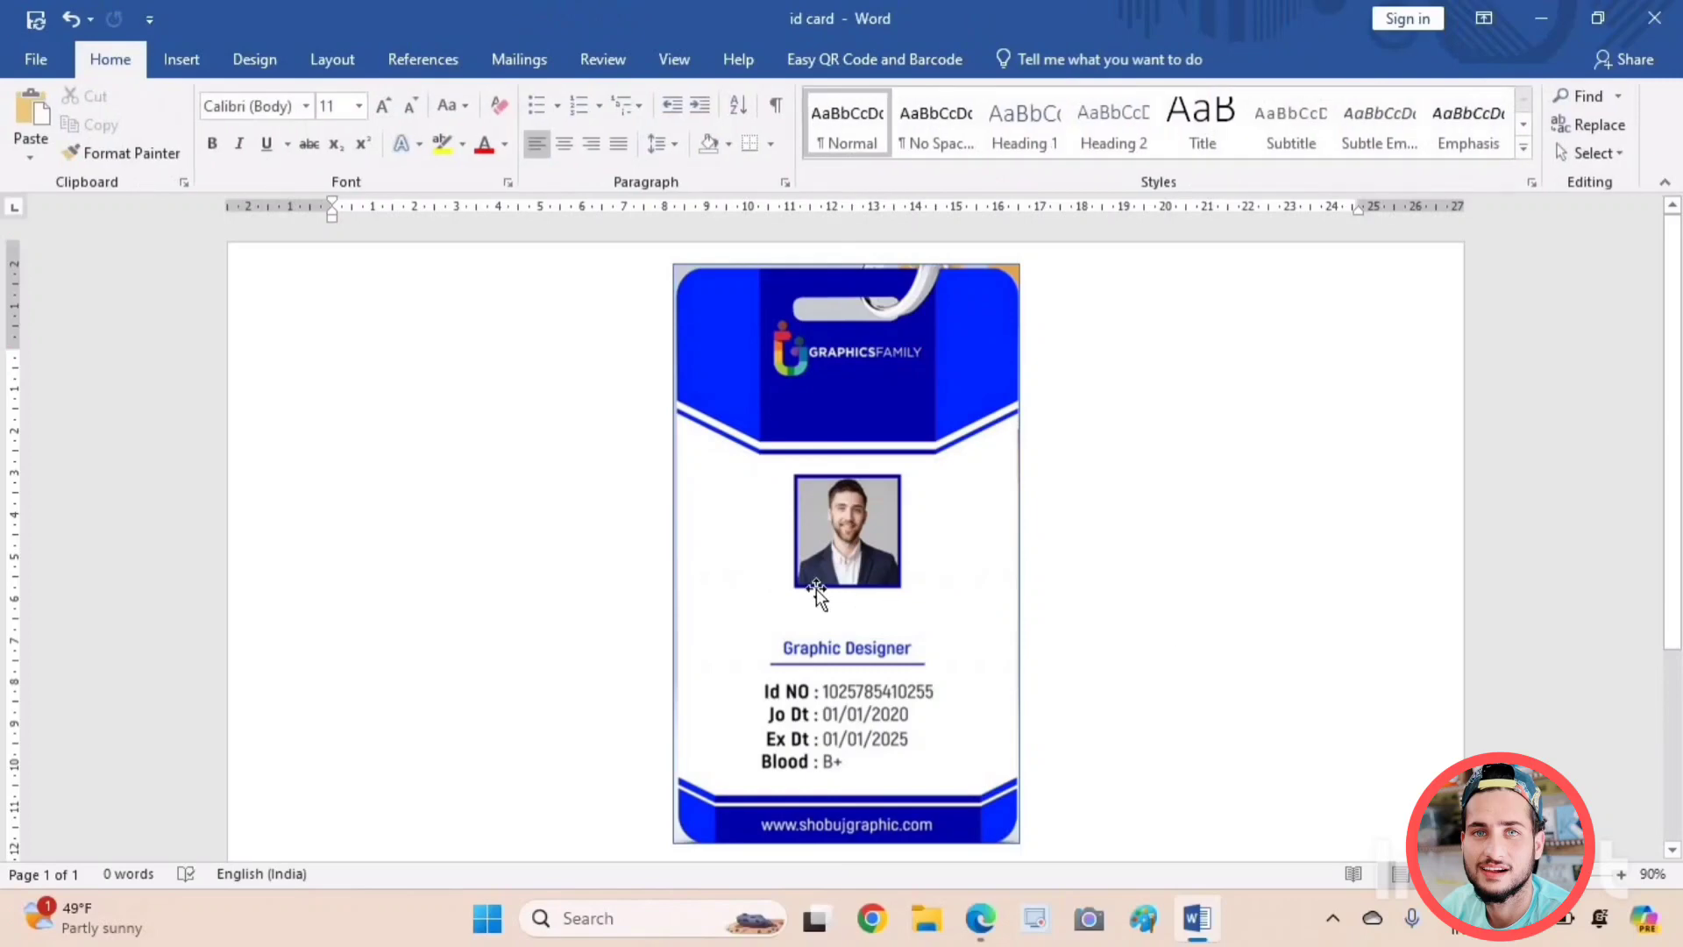
click(844, 616)
click(844, 616)
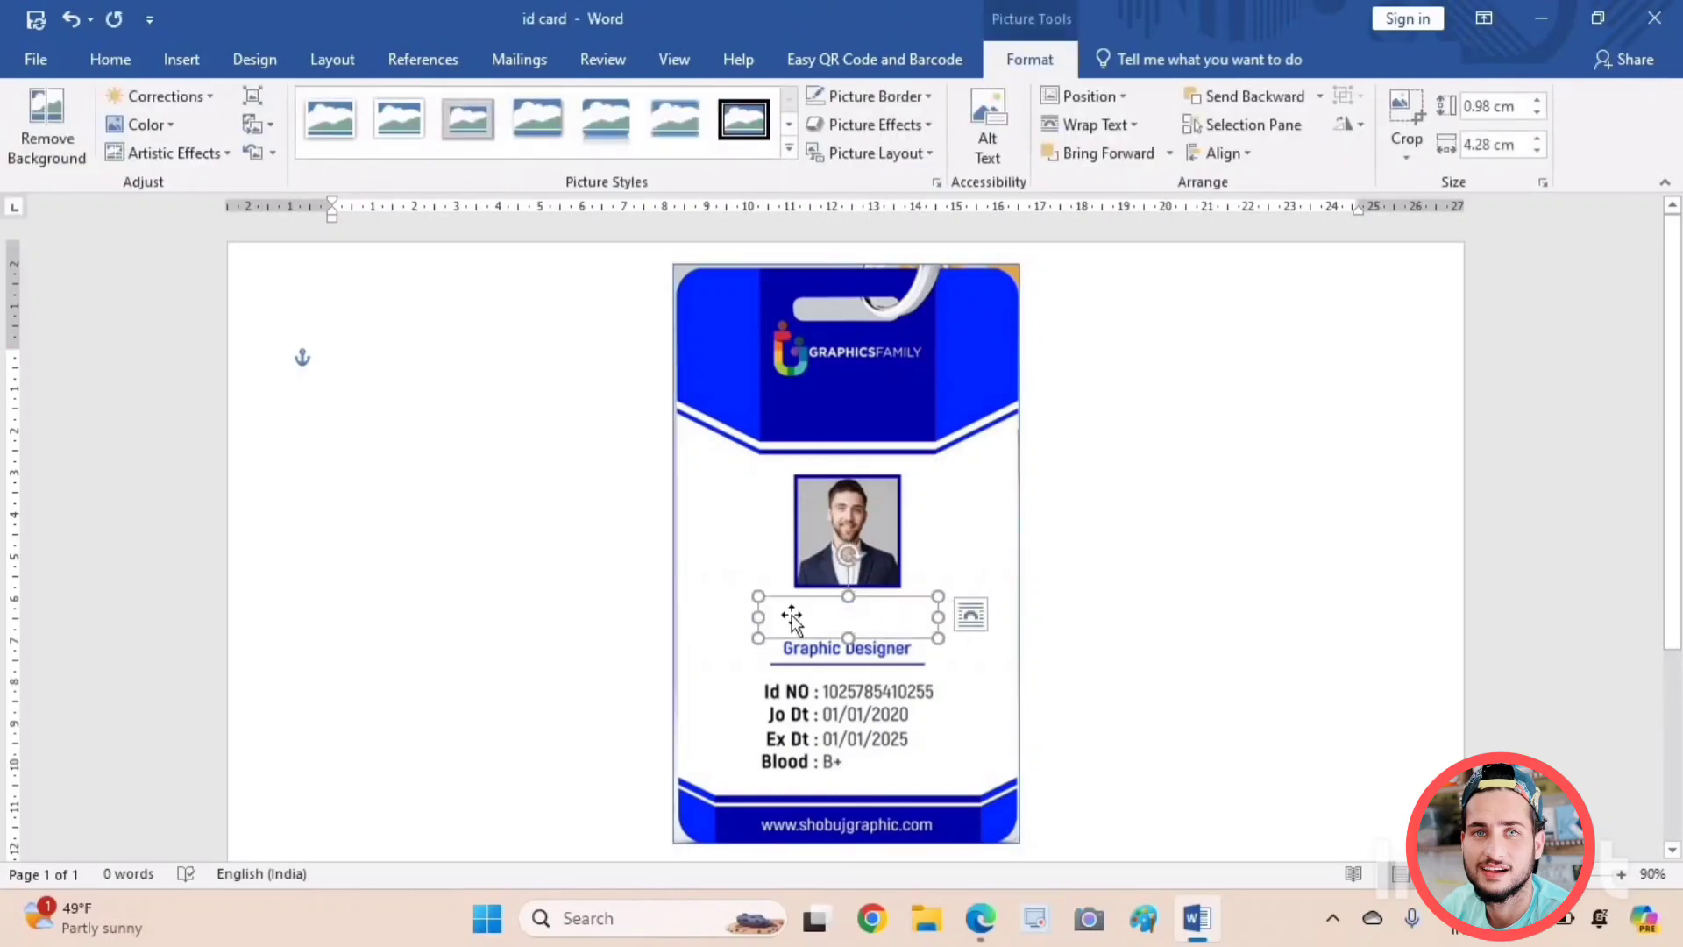
click(961, 661)
click(853, 620)
click(850, 619)
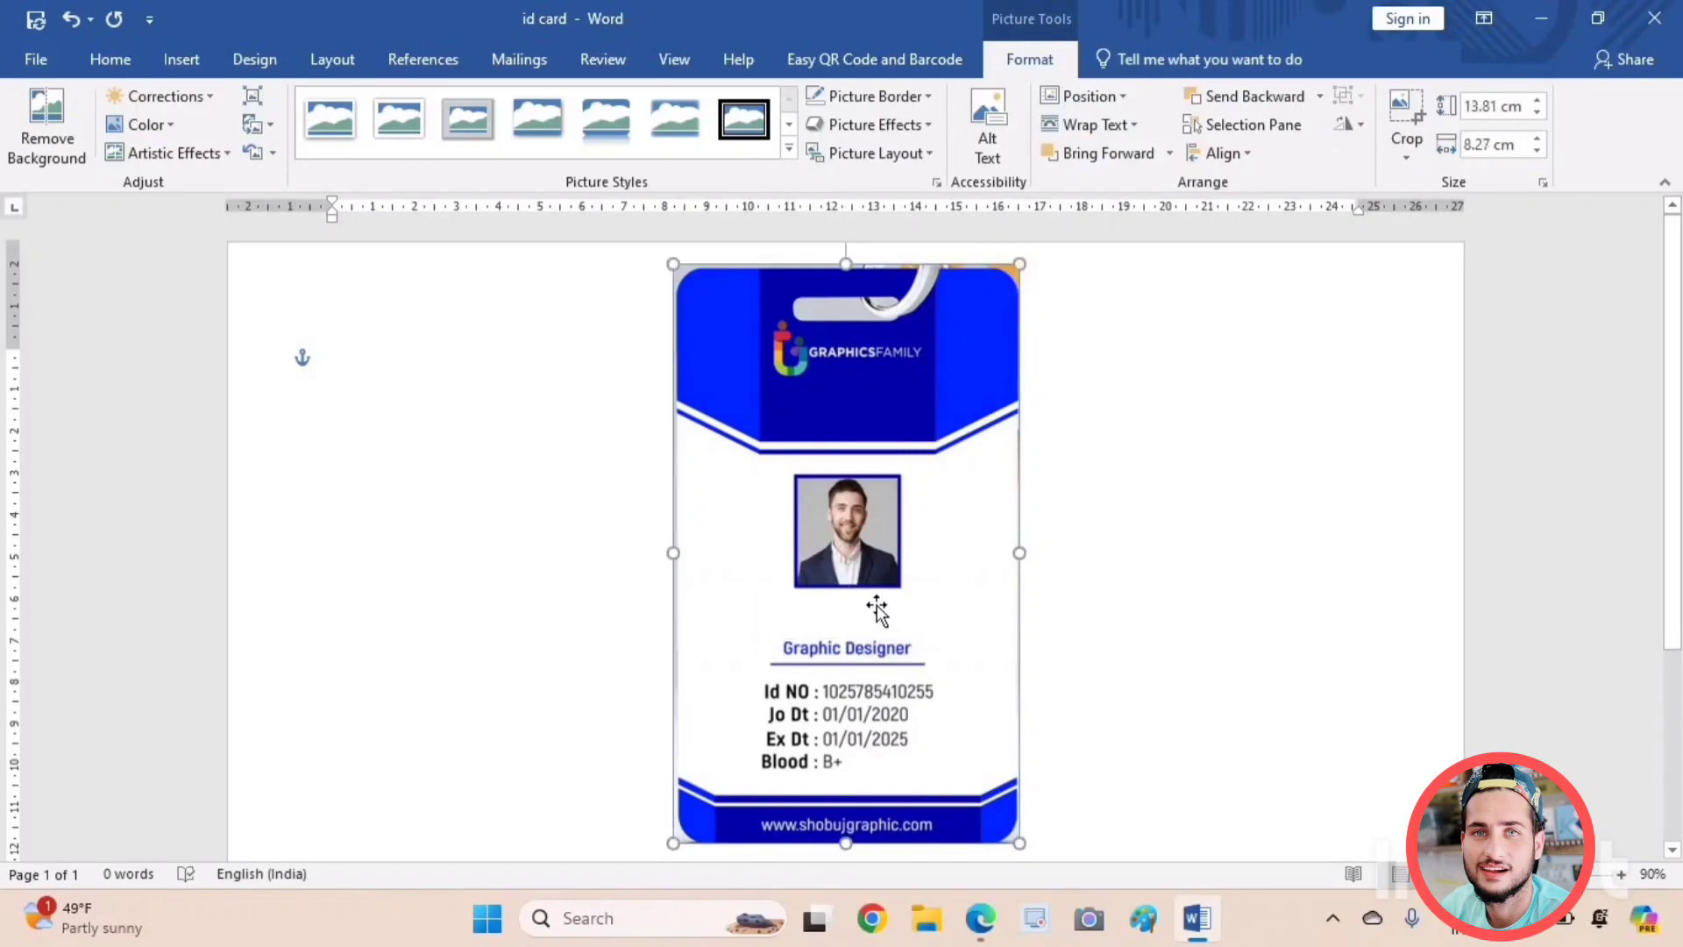
click(867, 608)
click(846, 576)
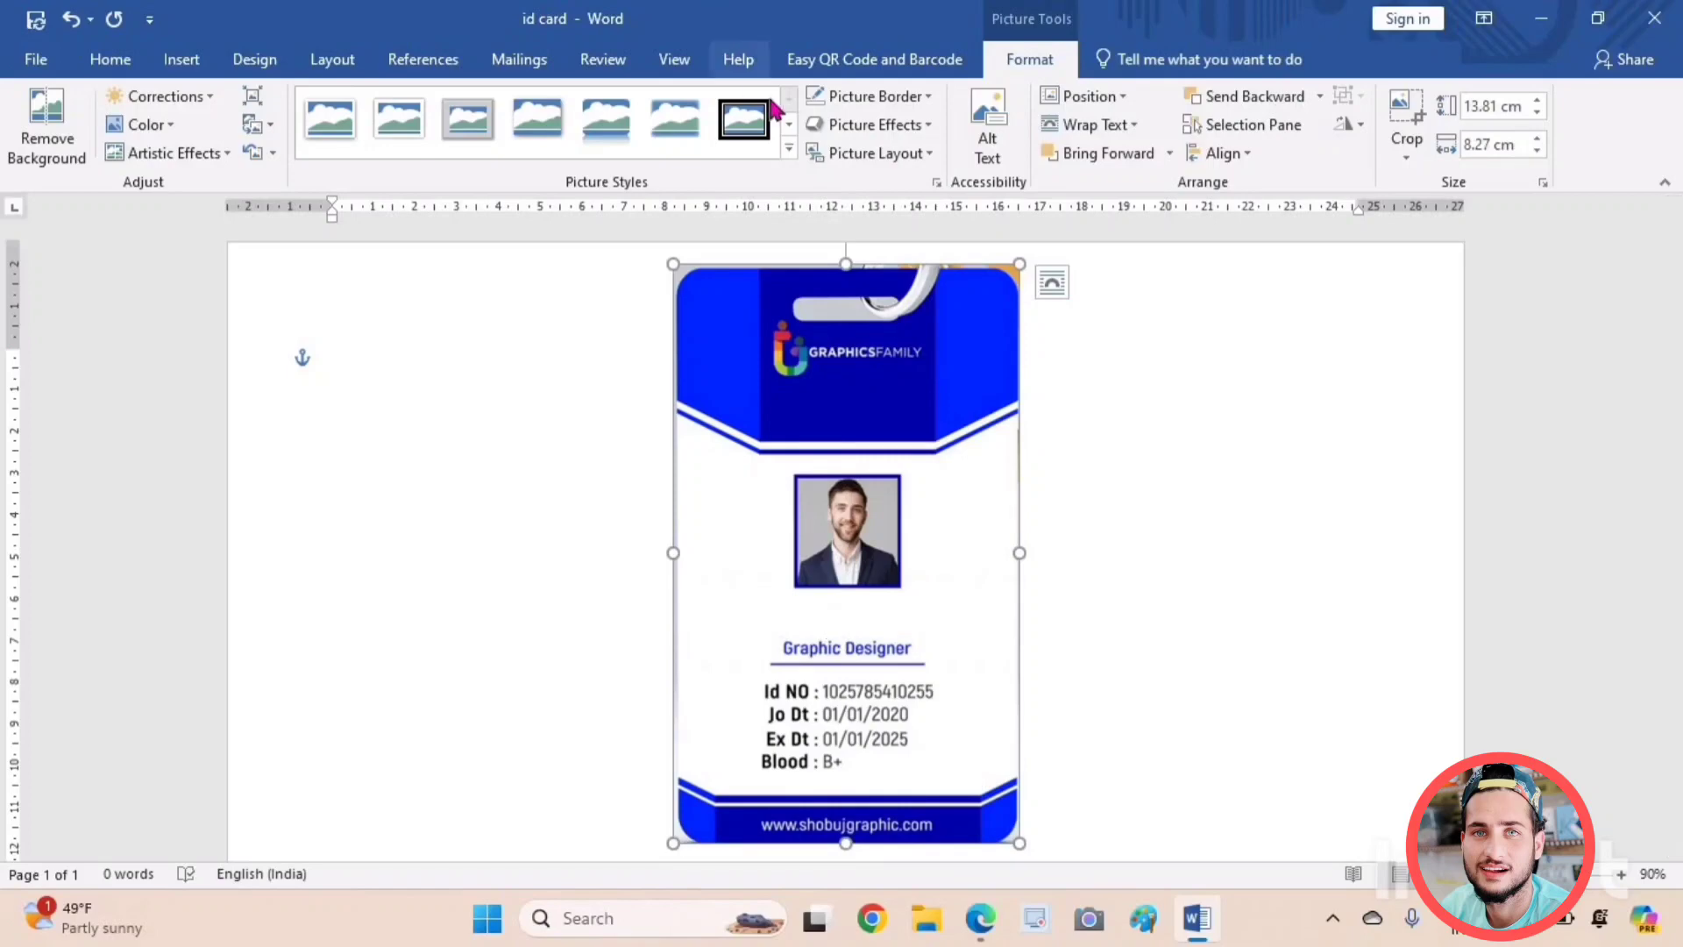
Insert a Simple Text Box and delete its placeholder text
click(181, 60)
click(1258, 122)
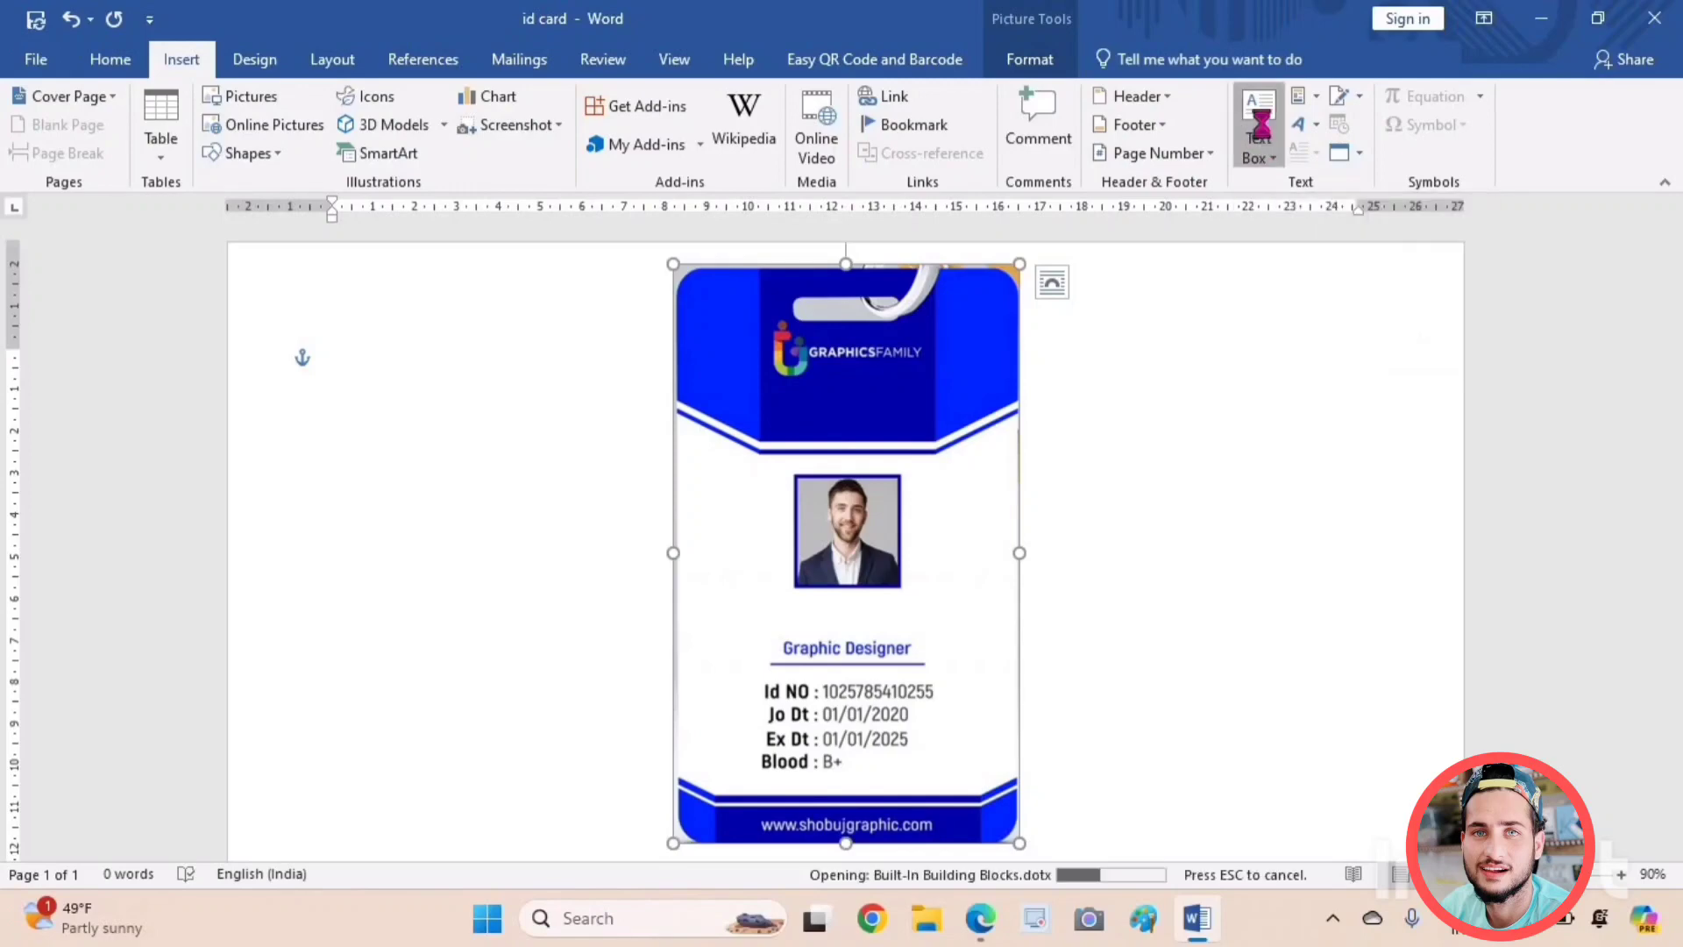
click(1170, 274)
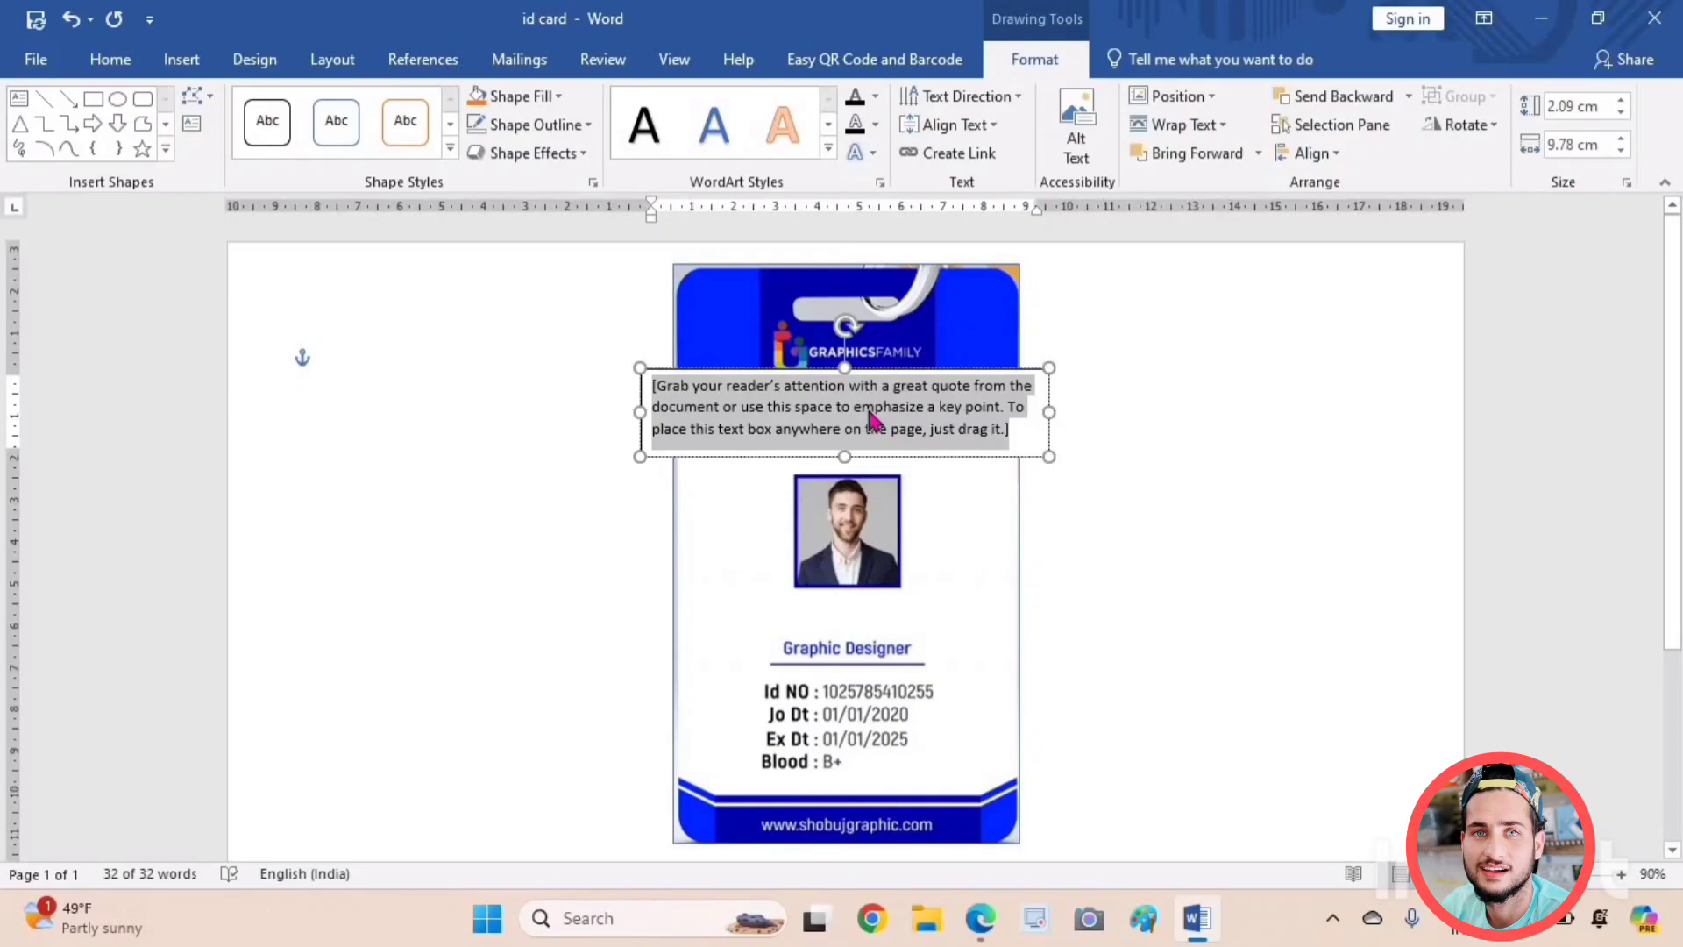
key(Delete)
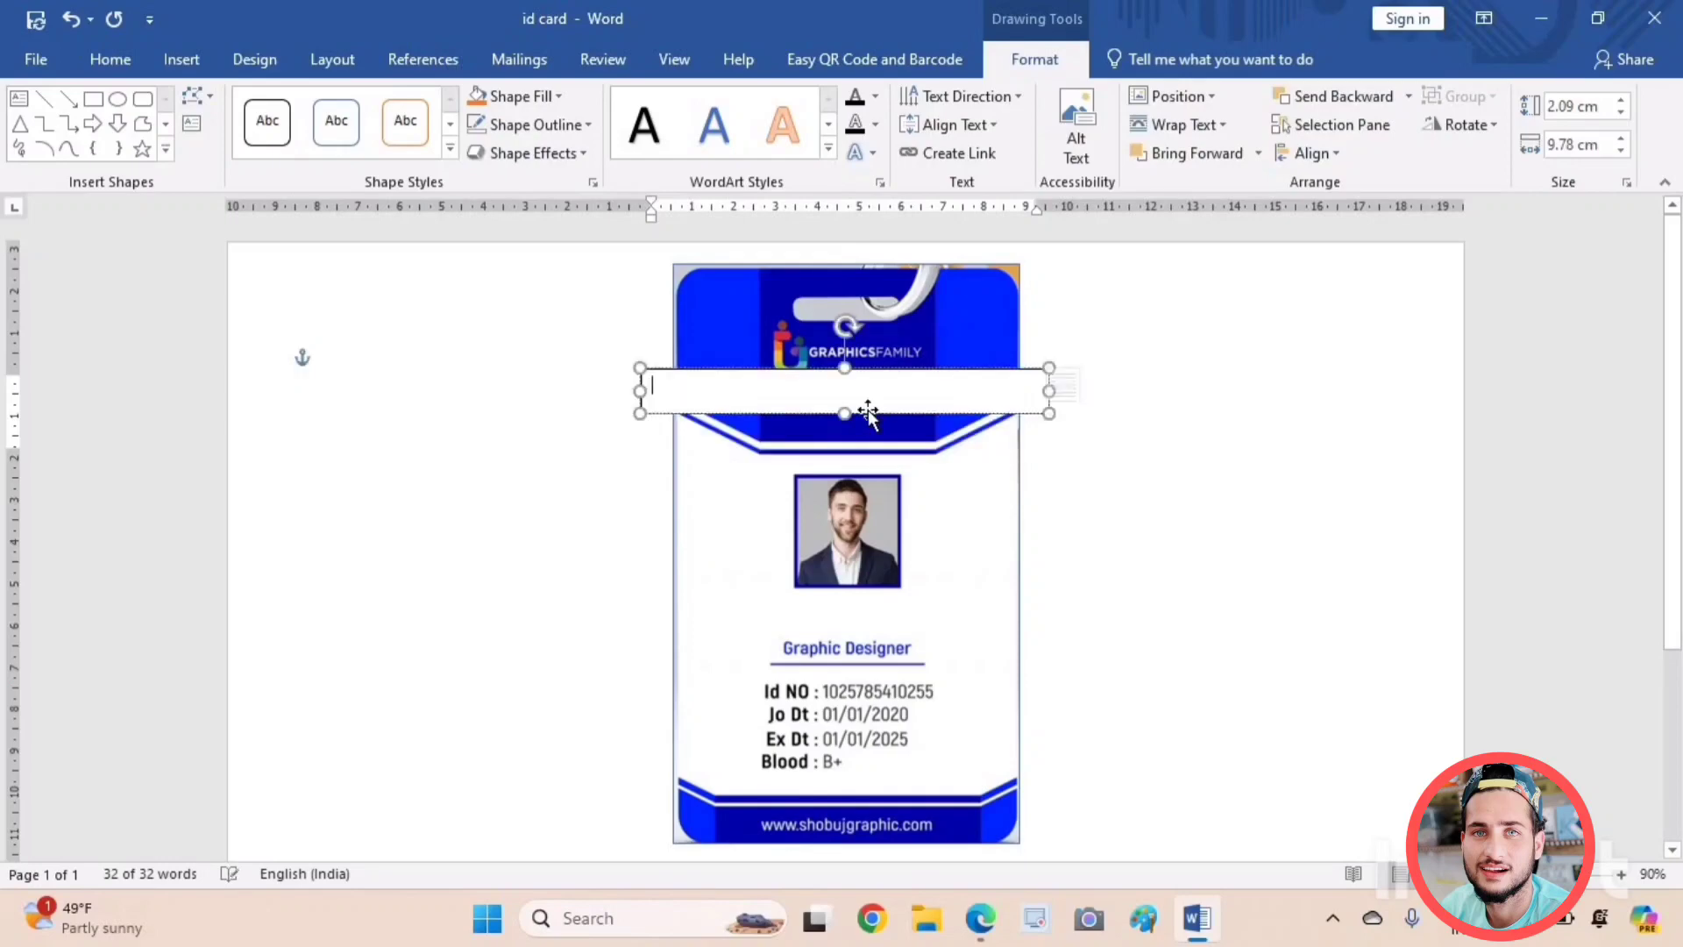
Shrink the text box to 1.57 × 3.99 cm and place it above 'Graphic Designer'
click(854, 417)
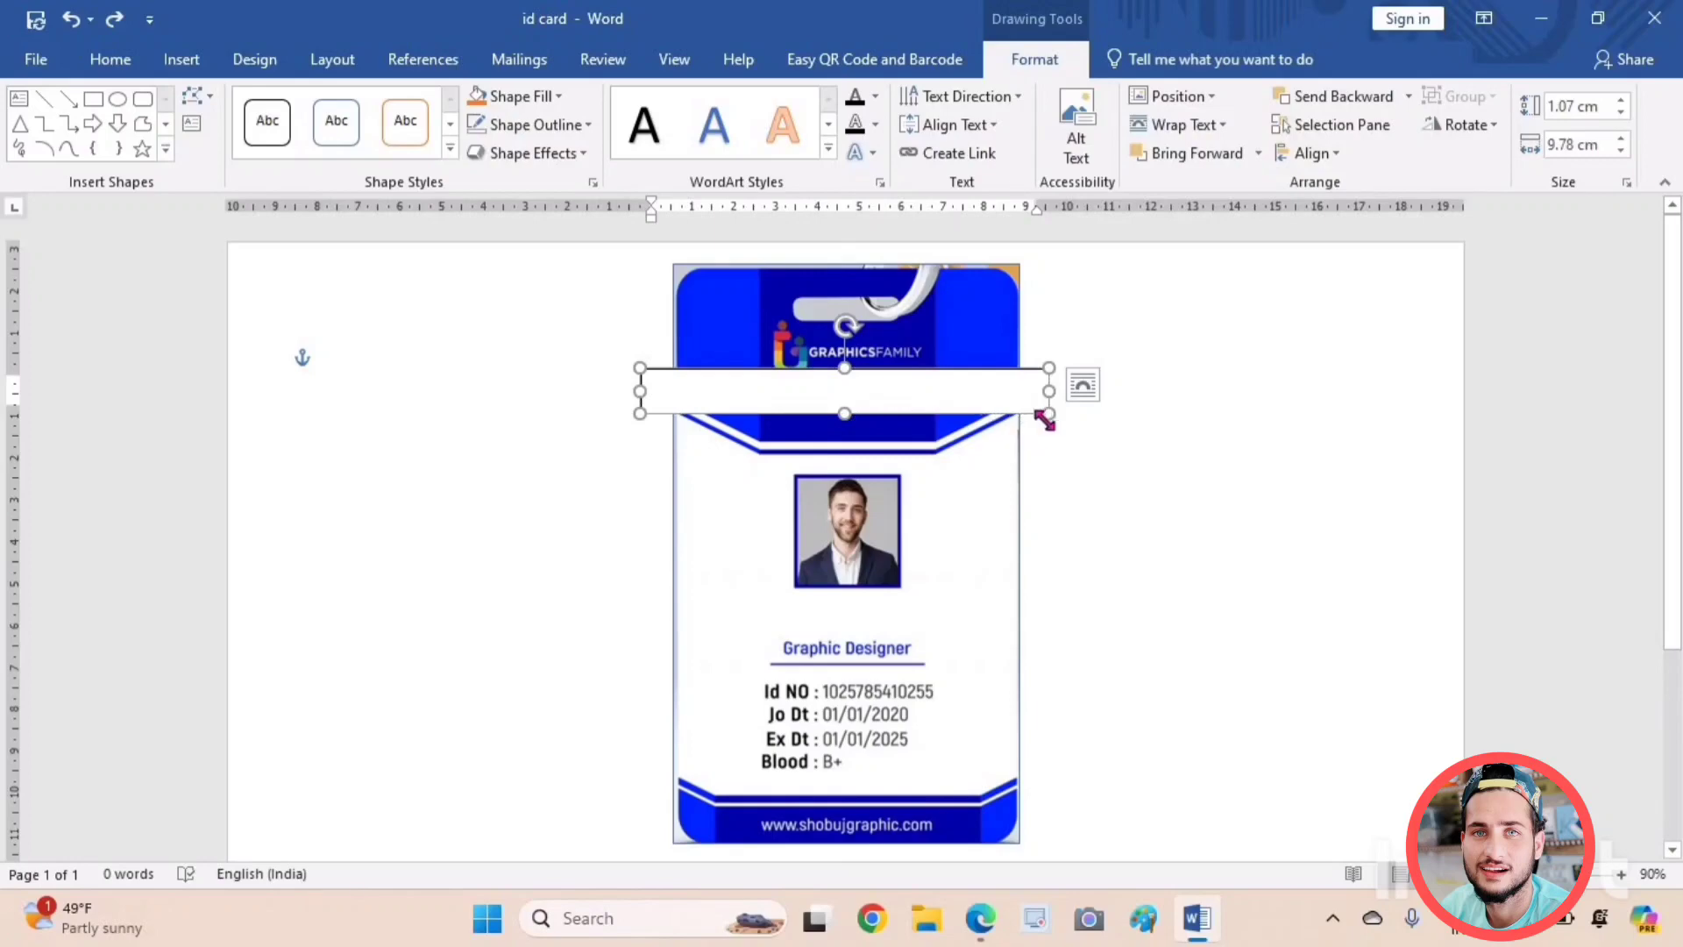
mouse_move(1048, 413)
mouse_down()
mouse_move(780, 444)
mouse_move(807, 433)
mouse_up()
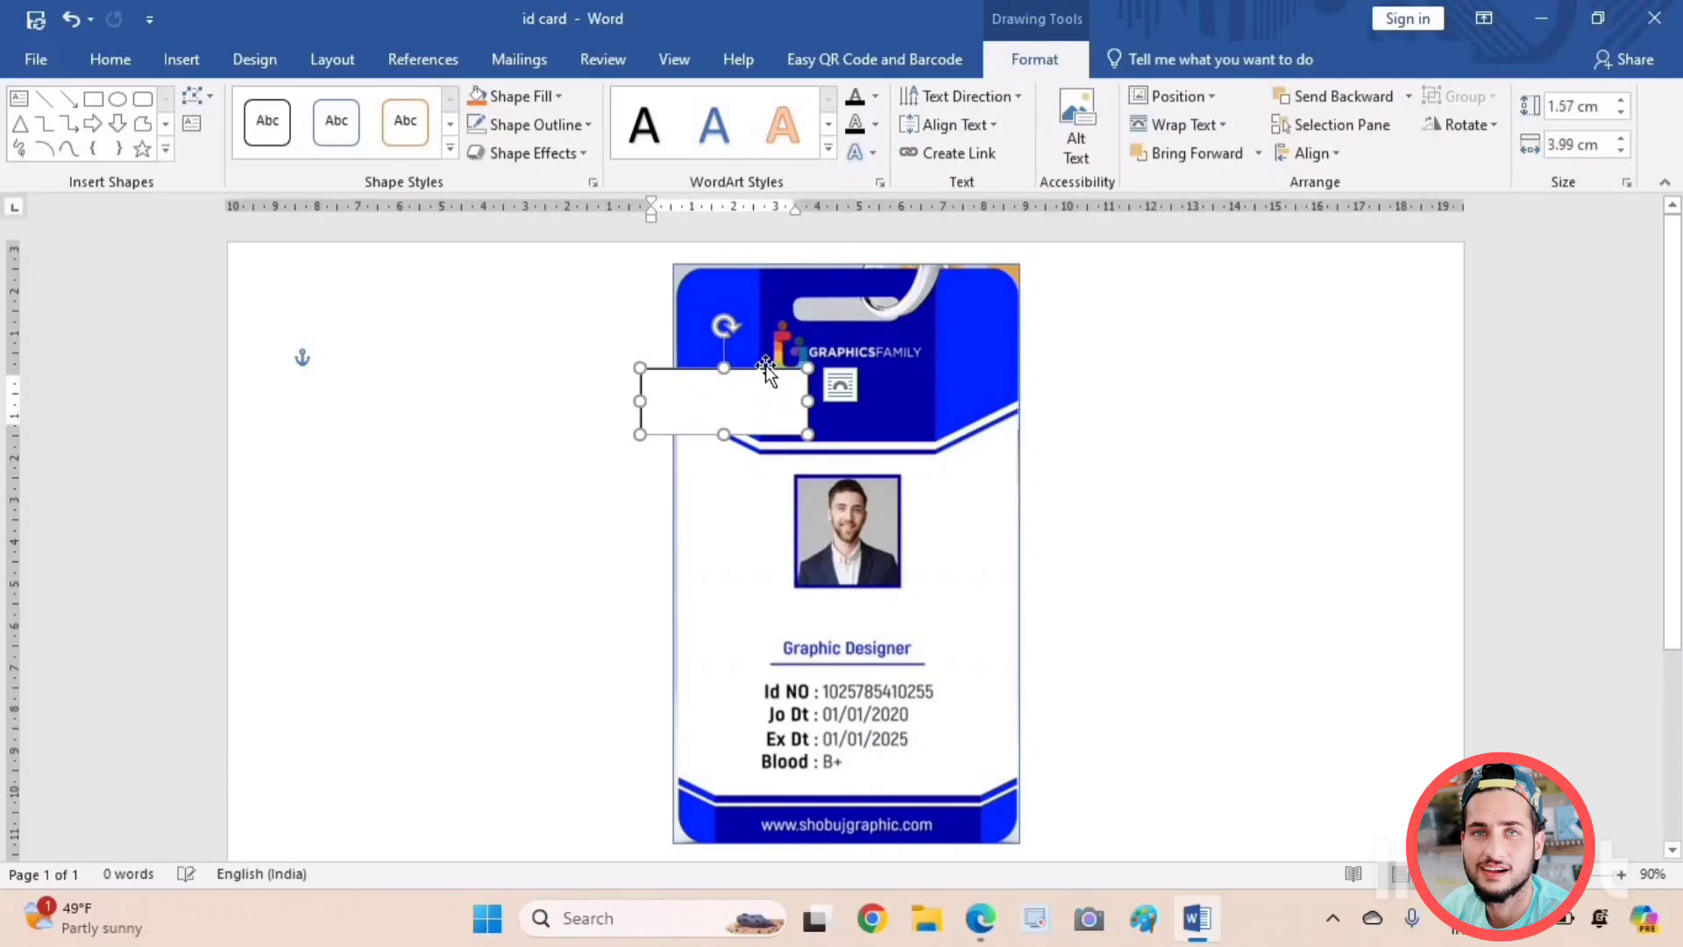
drag(758, 375, 892, 574)
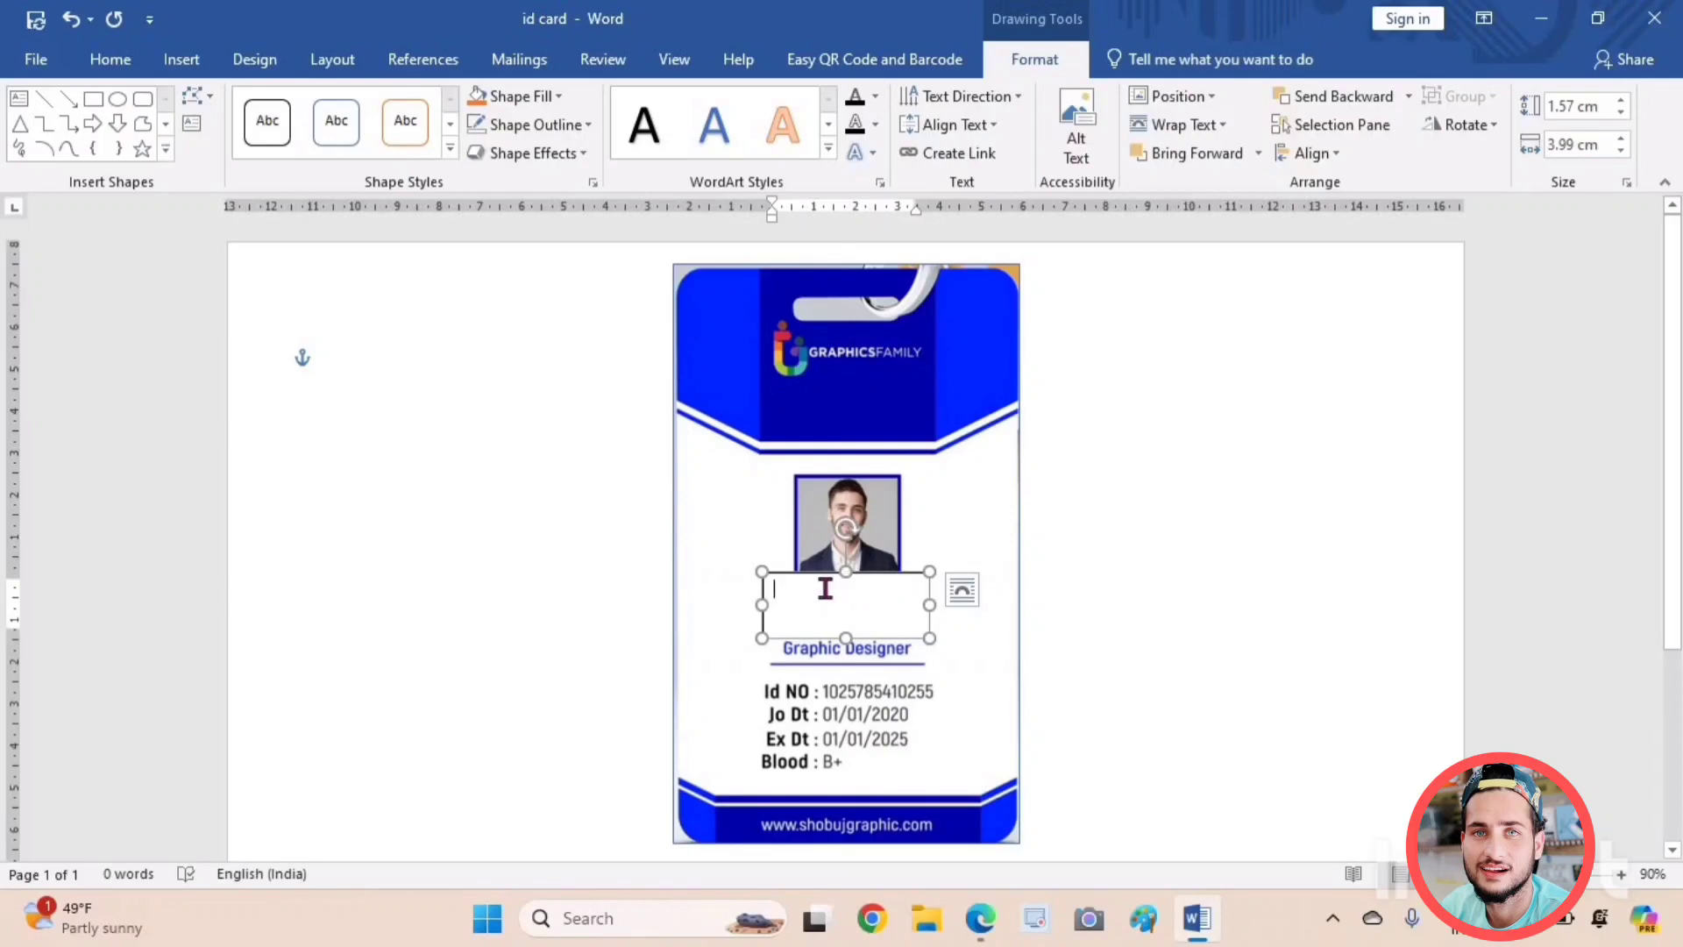
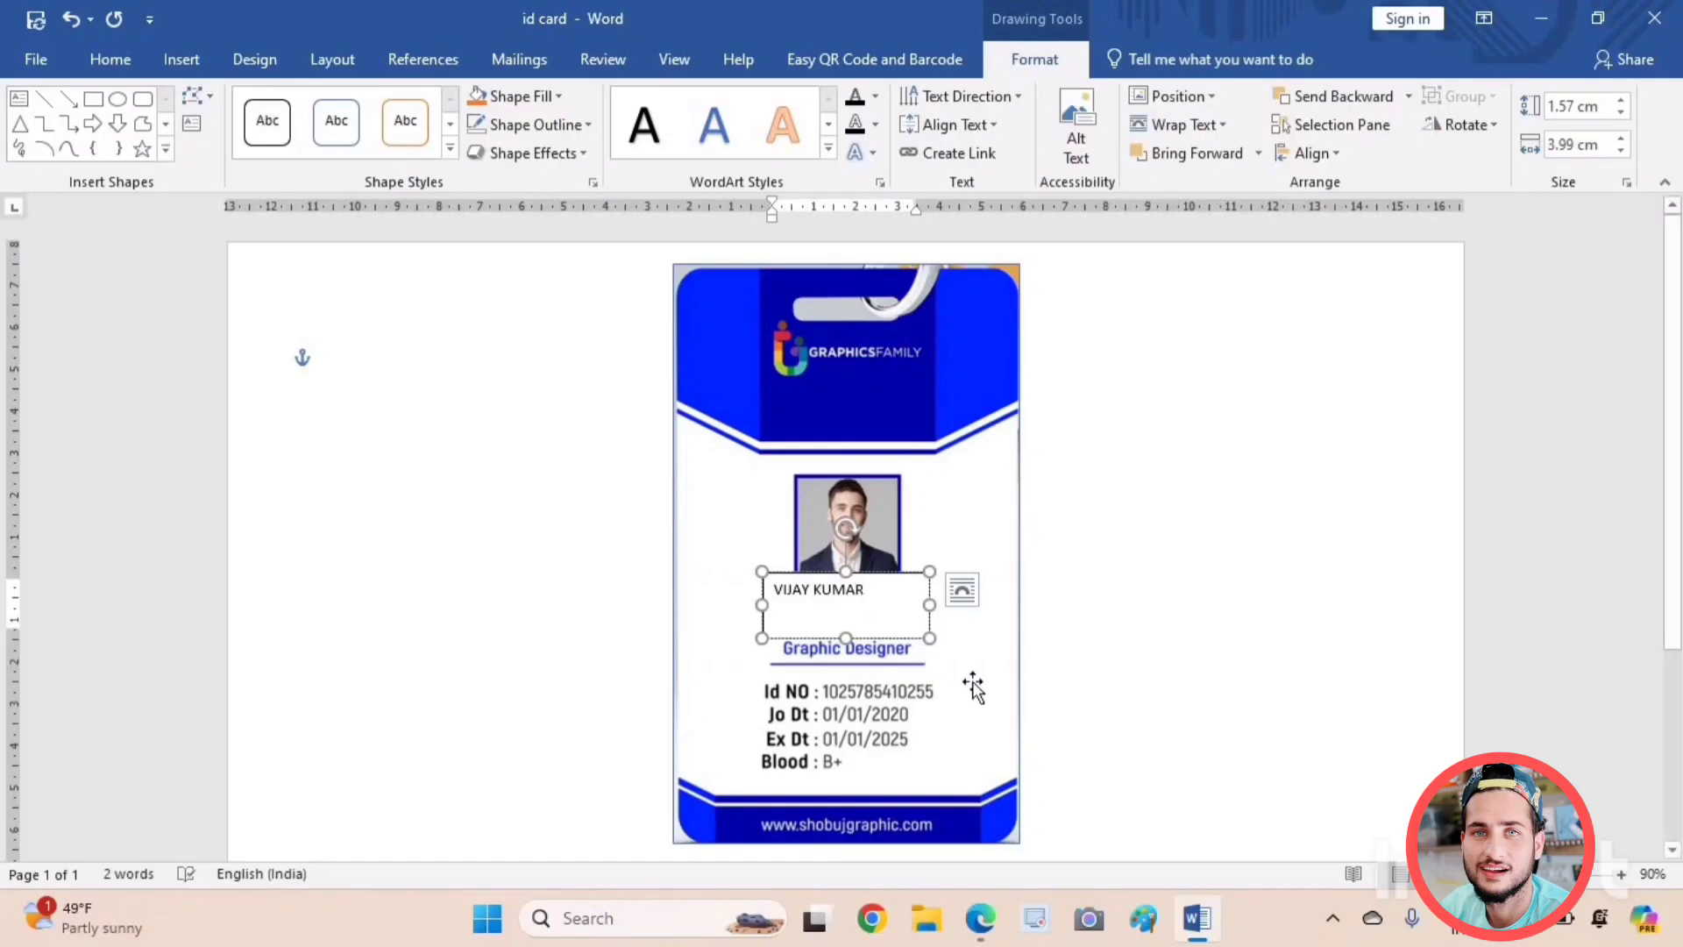
Type the cardholder's new name, make it bold 16 pt, and shorten the box to fit
drag(888, 603, 762, 589)
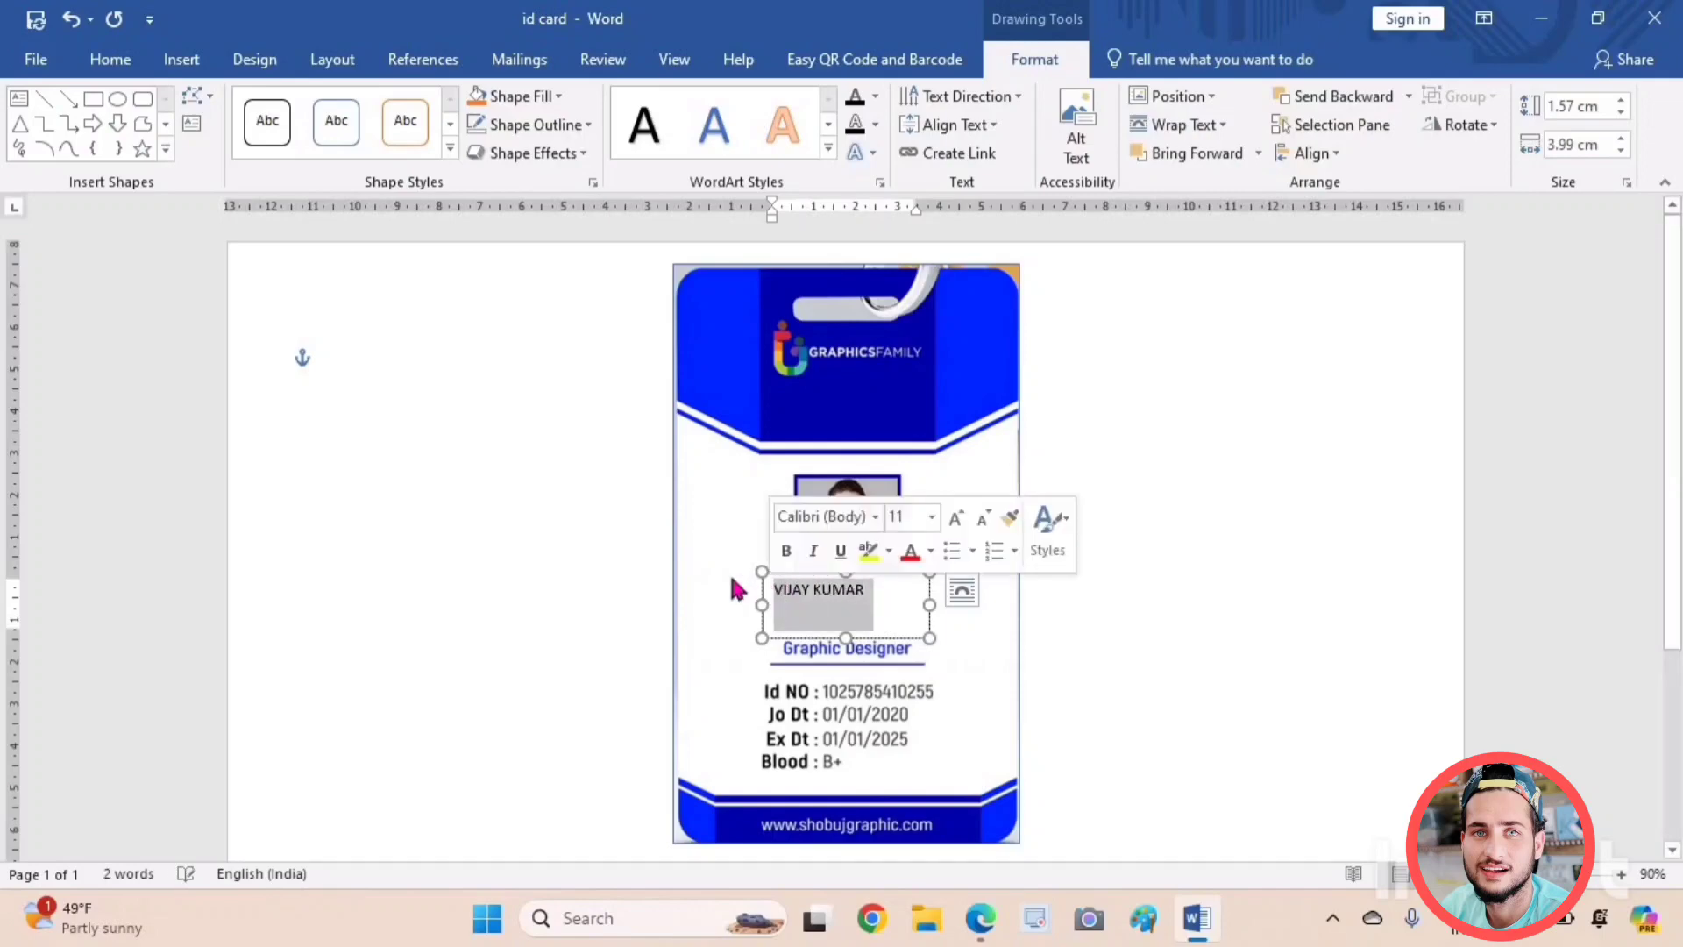
drag(886, 601, 762, 582)
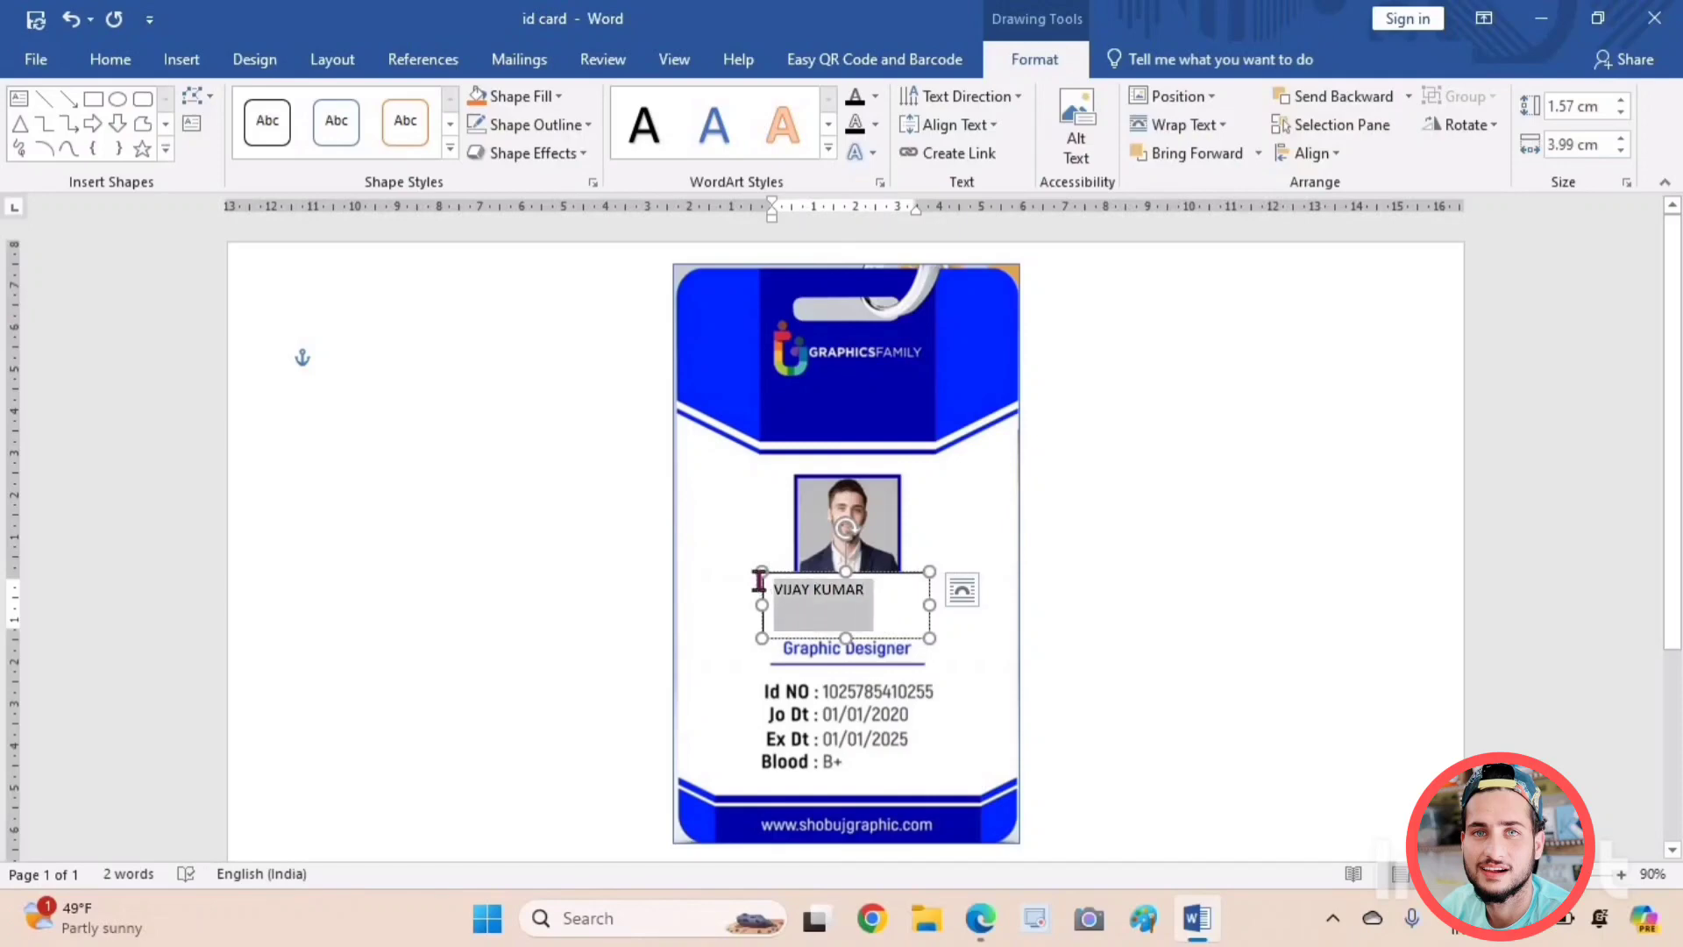
click(112, 57)
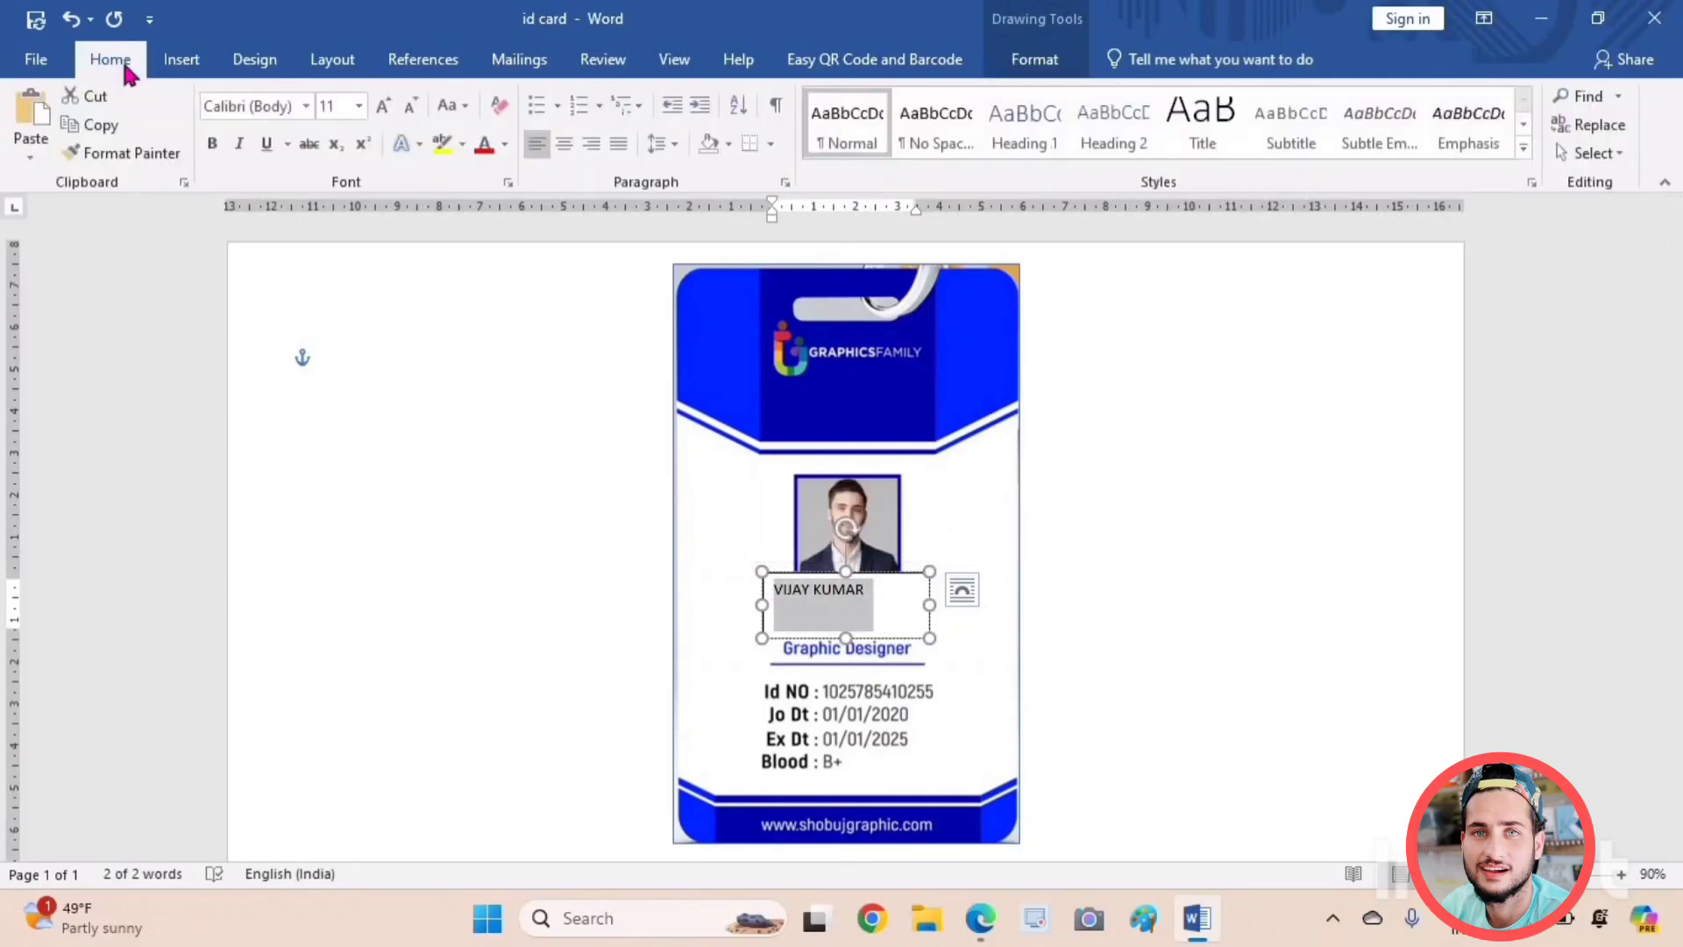
click(383, 106)
click(383, 106)
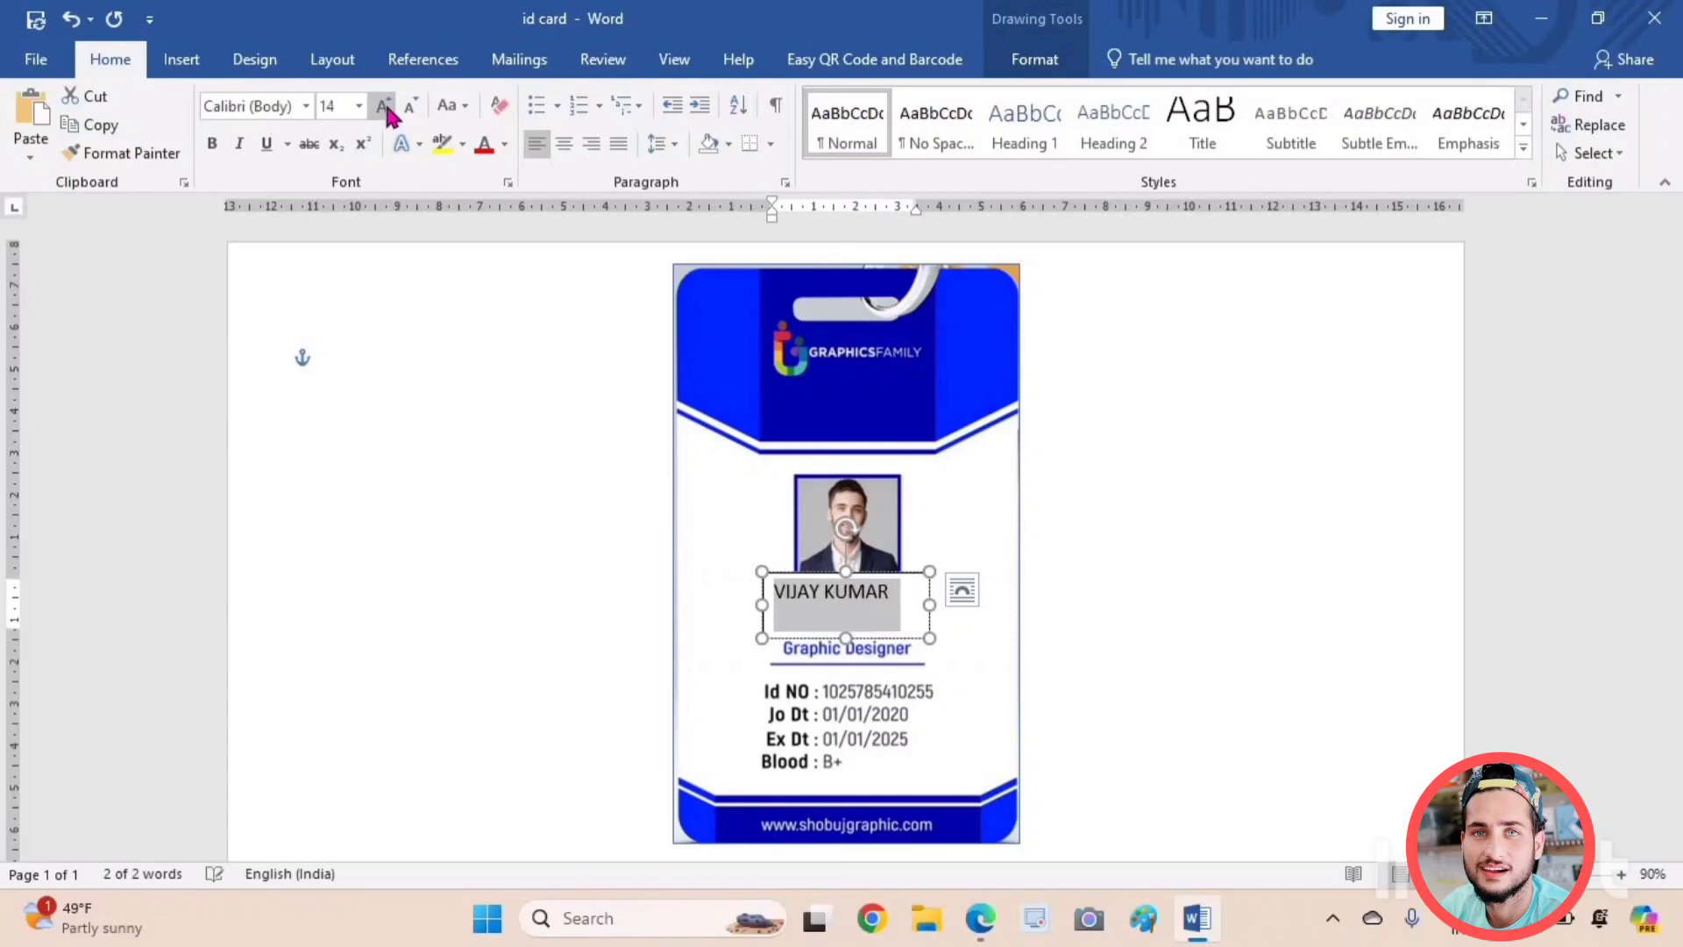
click(383, 106)
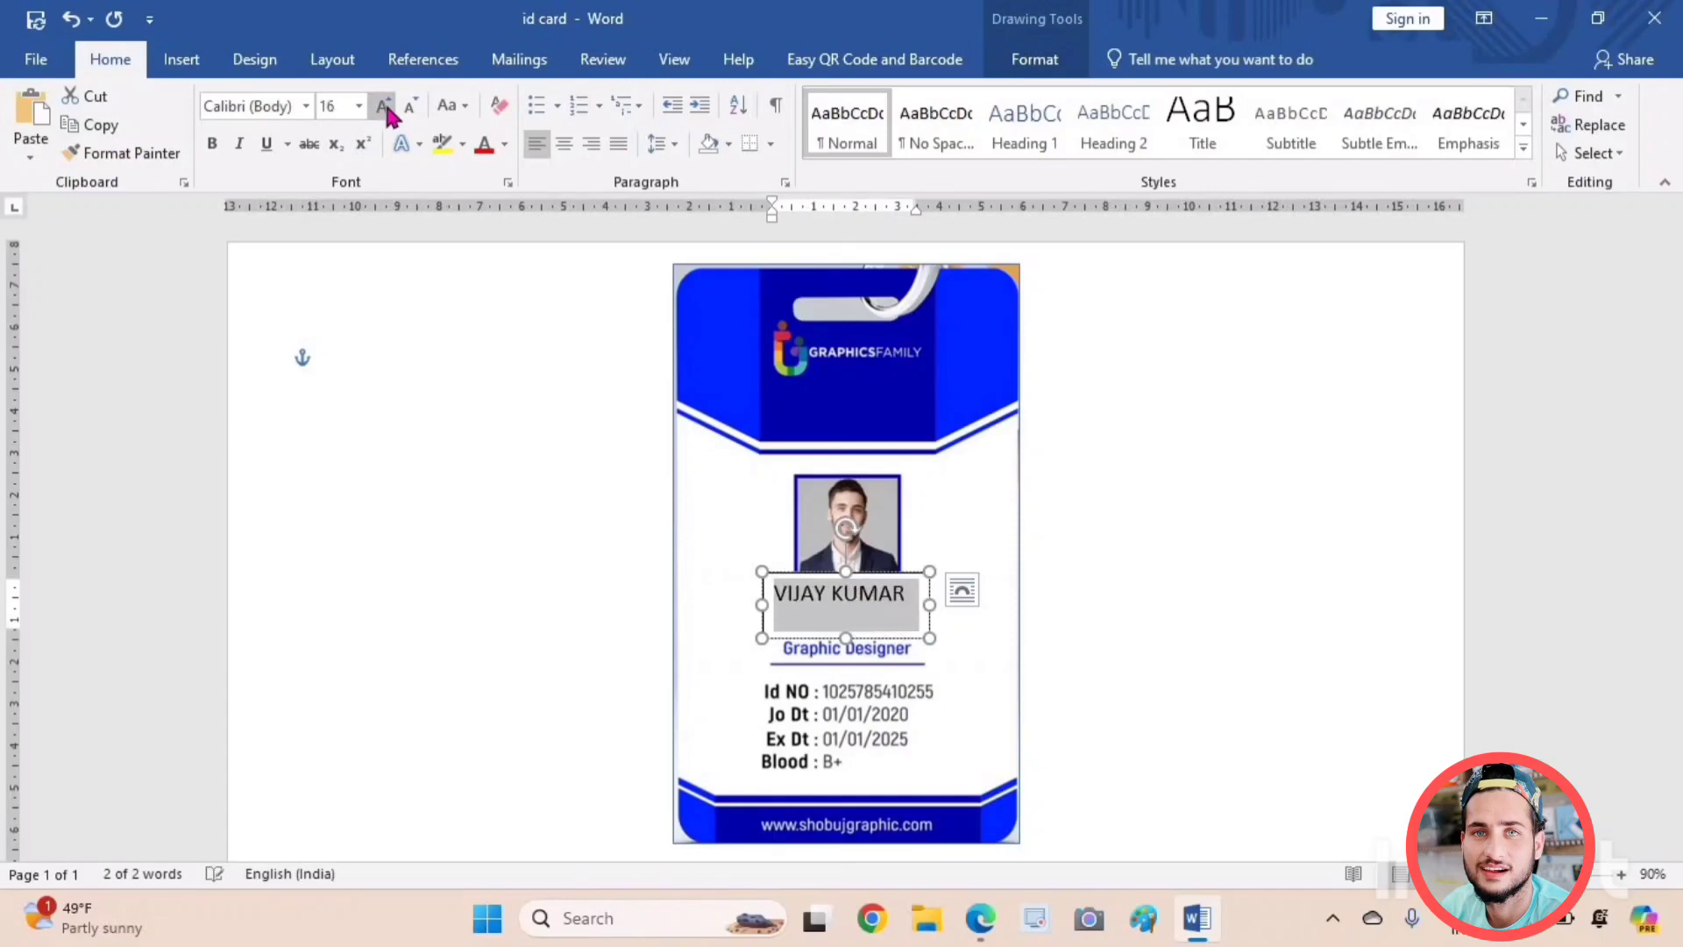
click(211, 143)
click(881, 616)
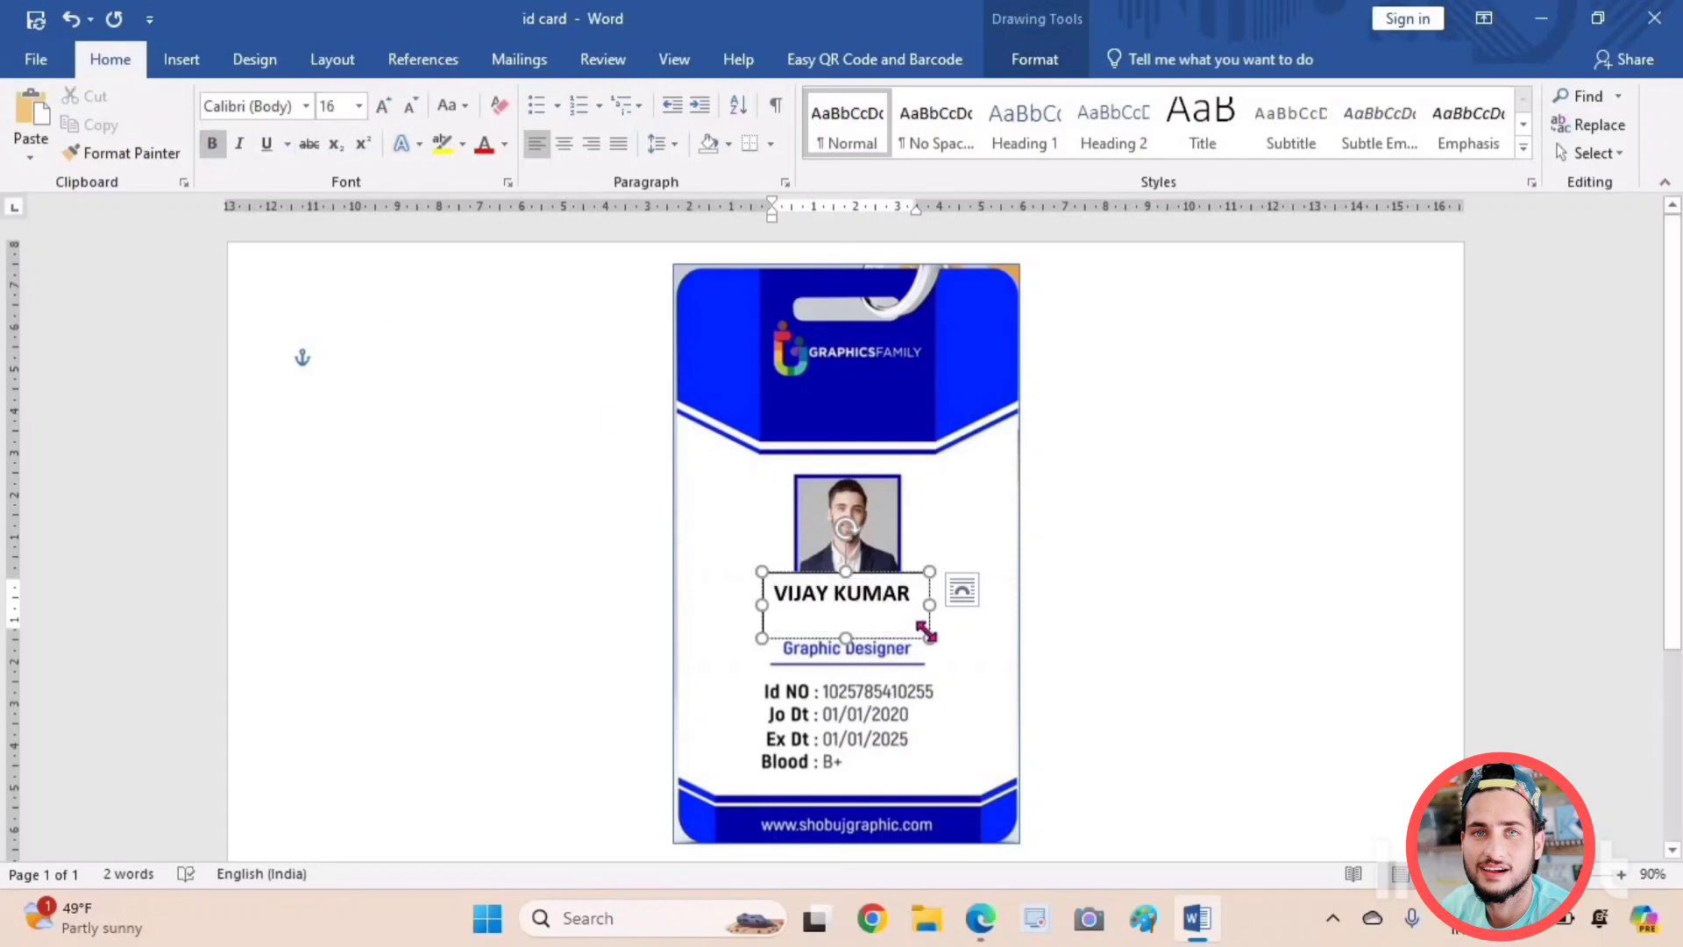
mouse_move(924, 629)
mouse_down()
mouse_move(900, 596)
mouse_move(969, 646)
mouse_move(776, 620)
mouse_up()
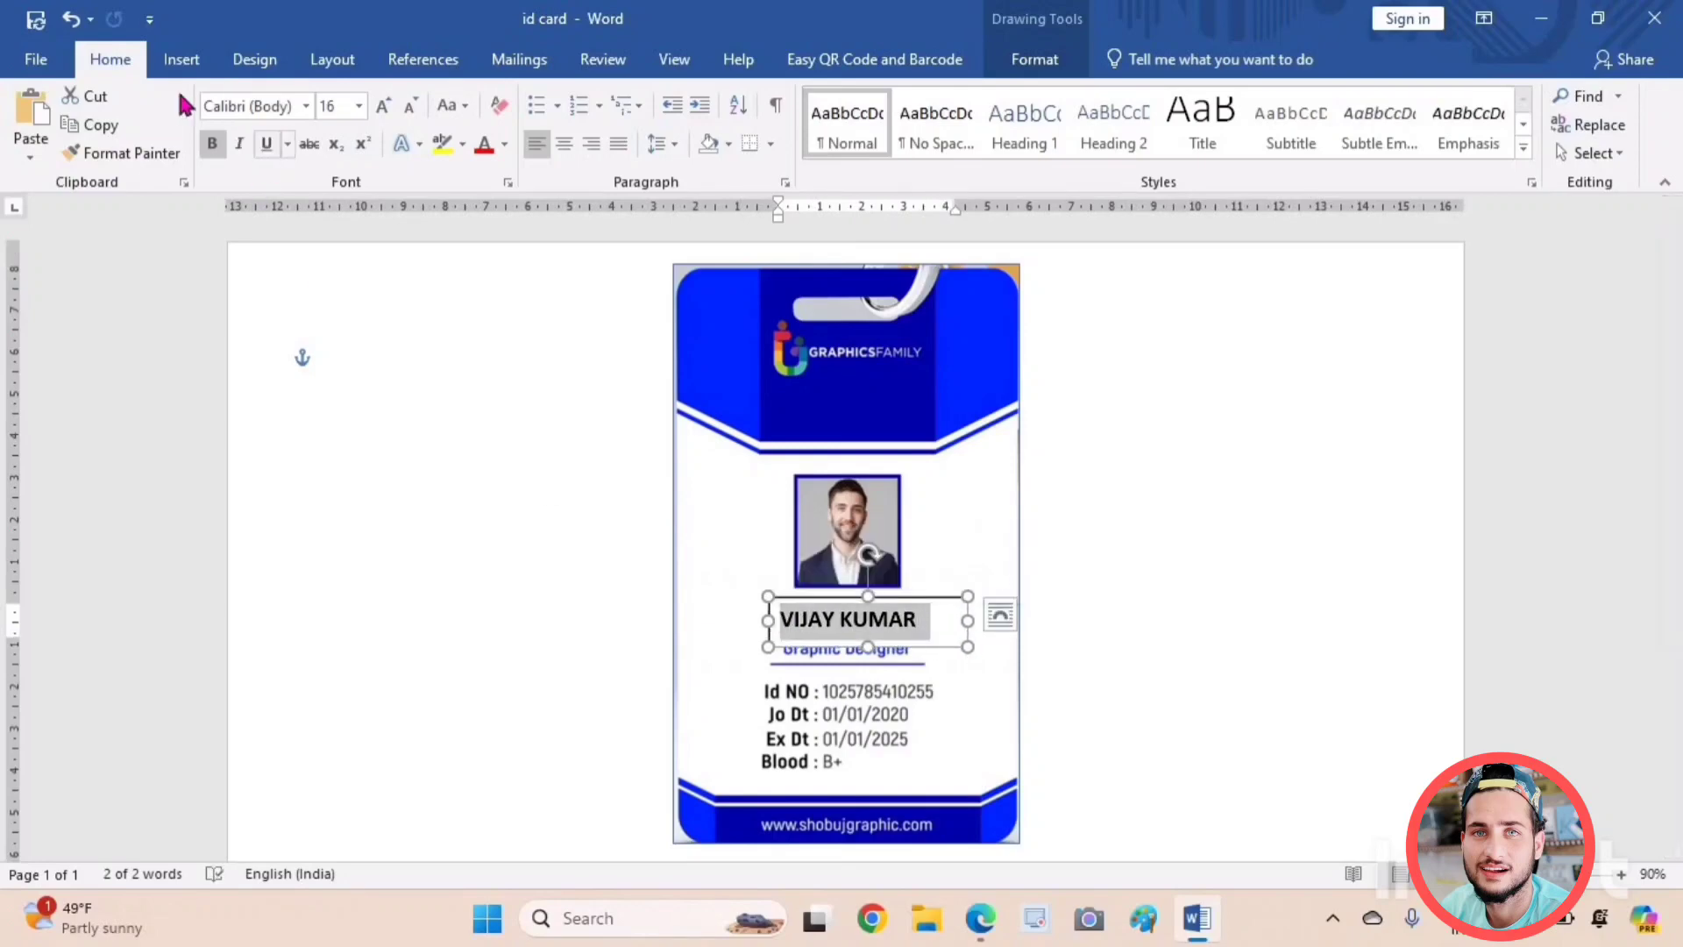
Enlarge the name to 18 pt and nudge its text box left to centre it
click(382, 107)
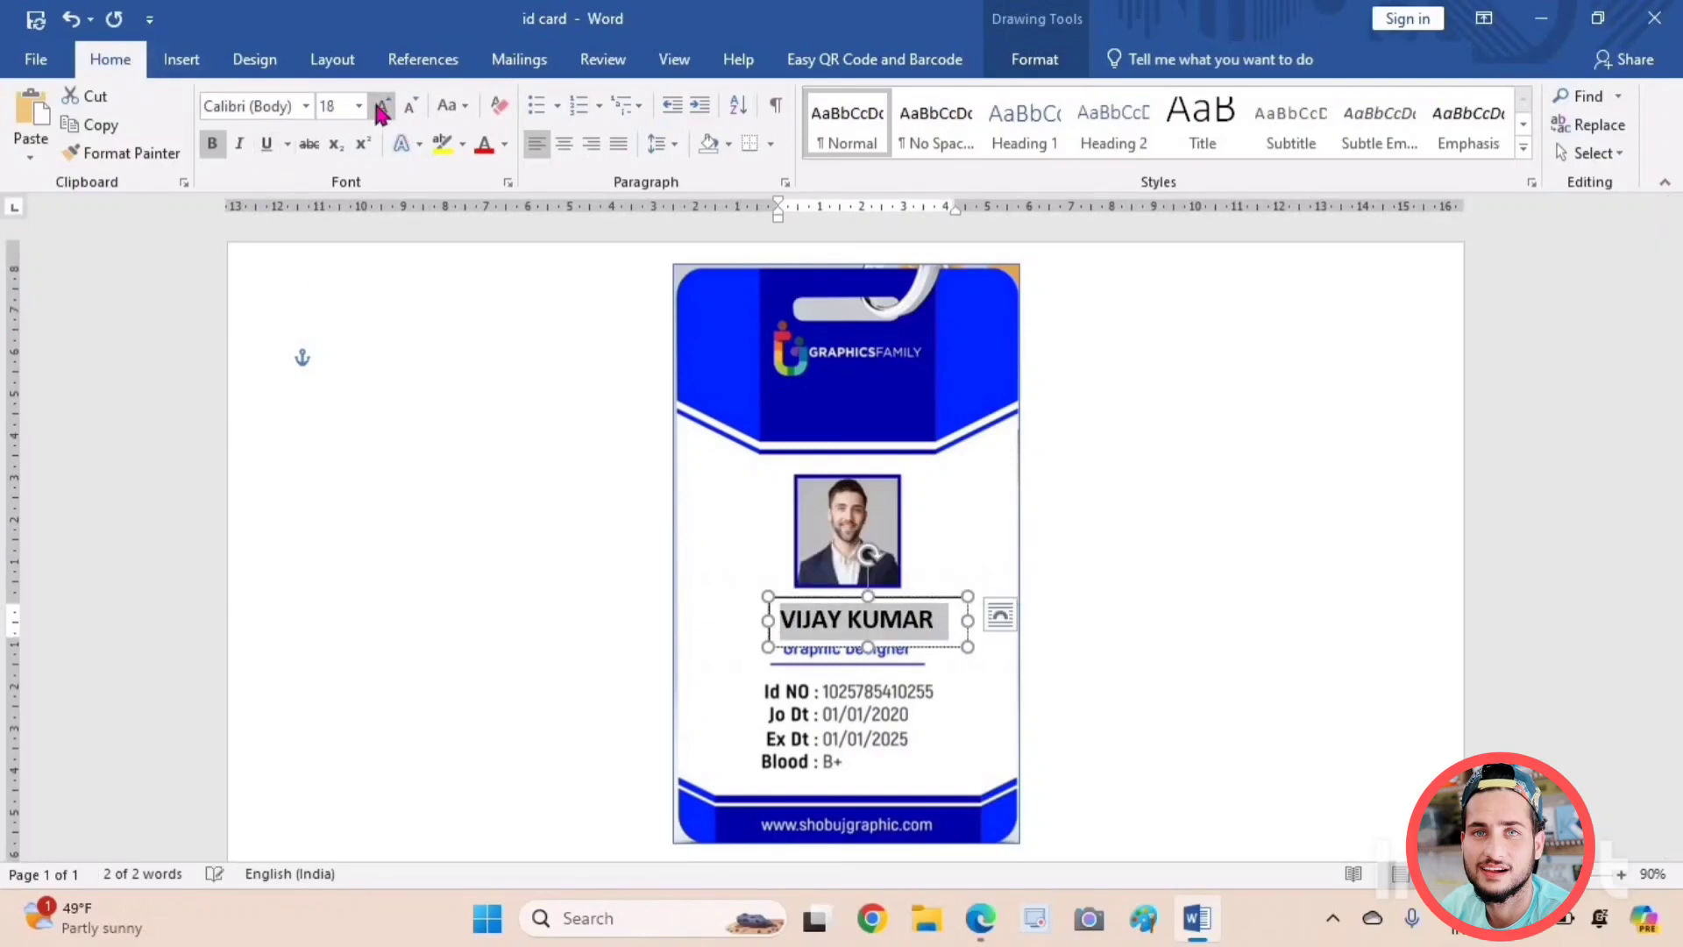
click(916, 619)
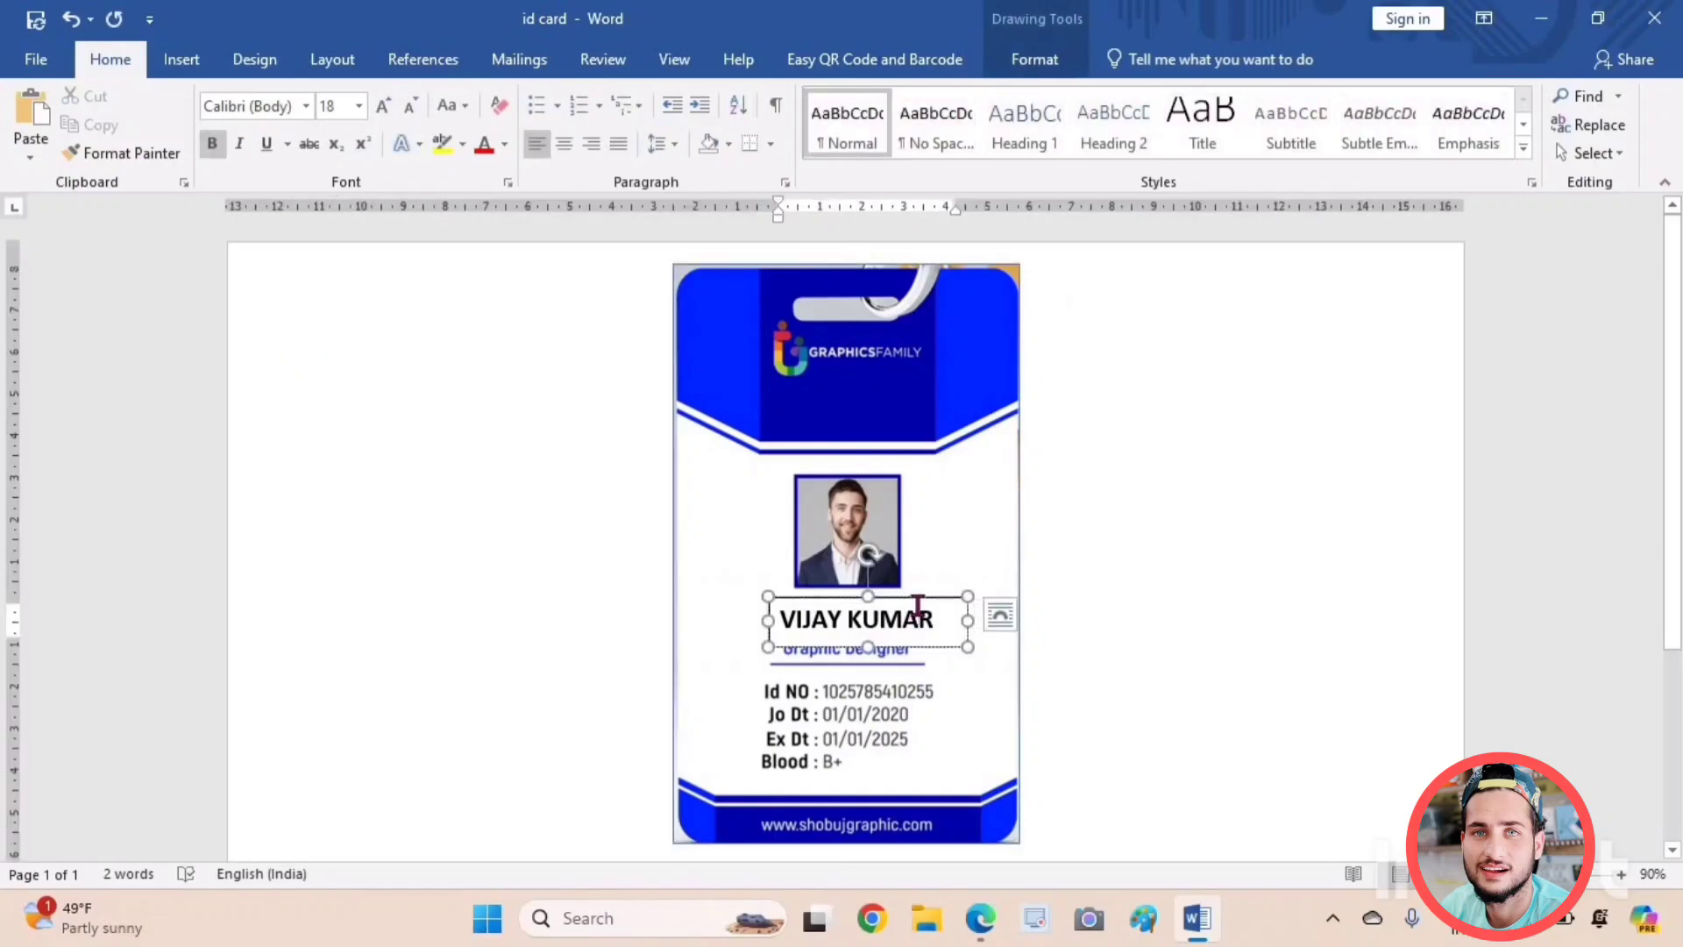
click(915, 598)
key(Left)
key(Left)
key(Left)
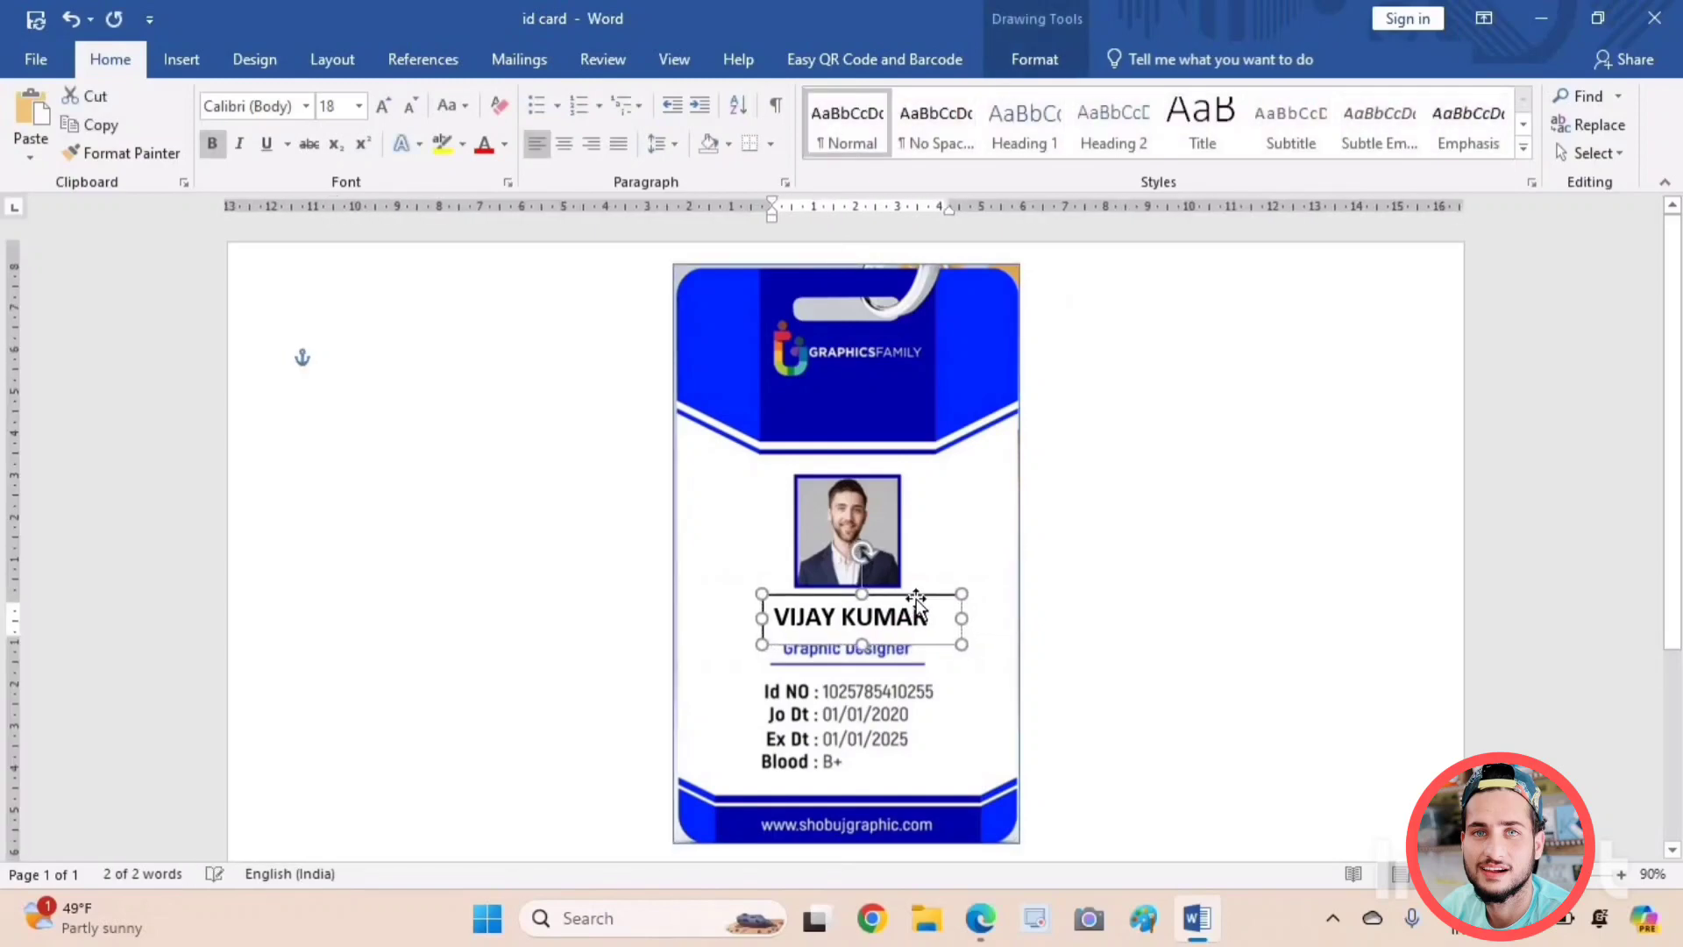
key(Left)
key(Left)
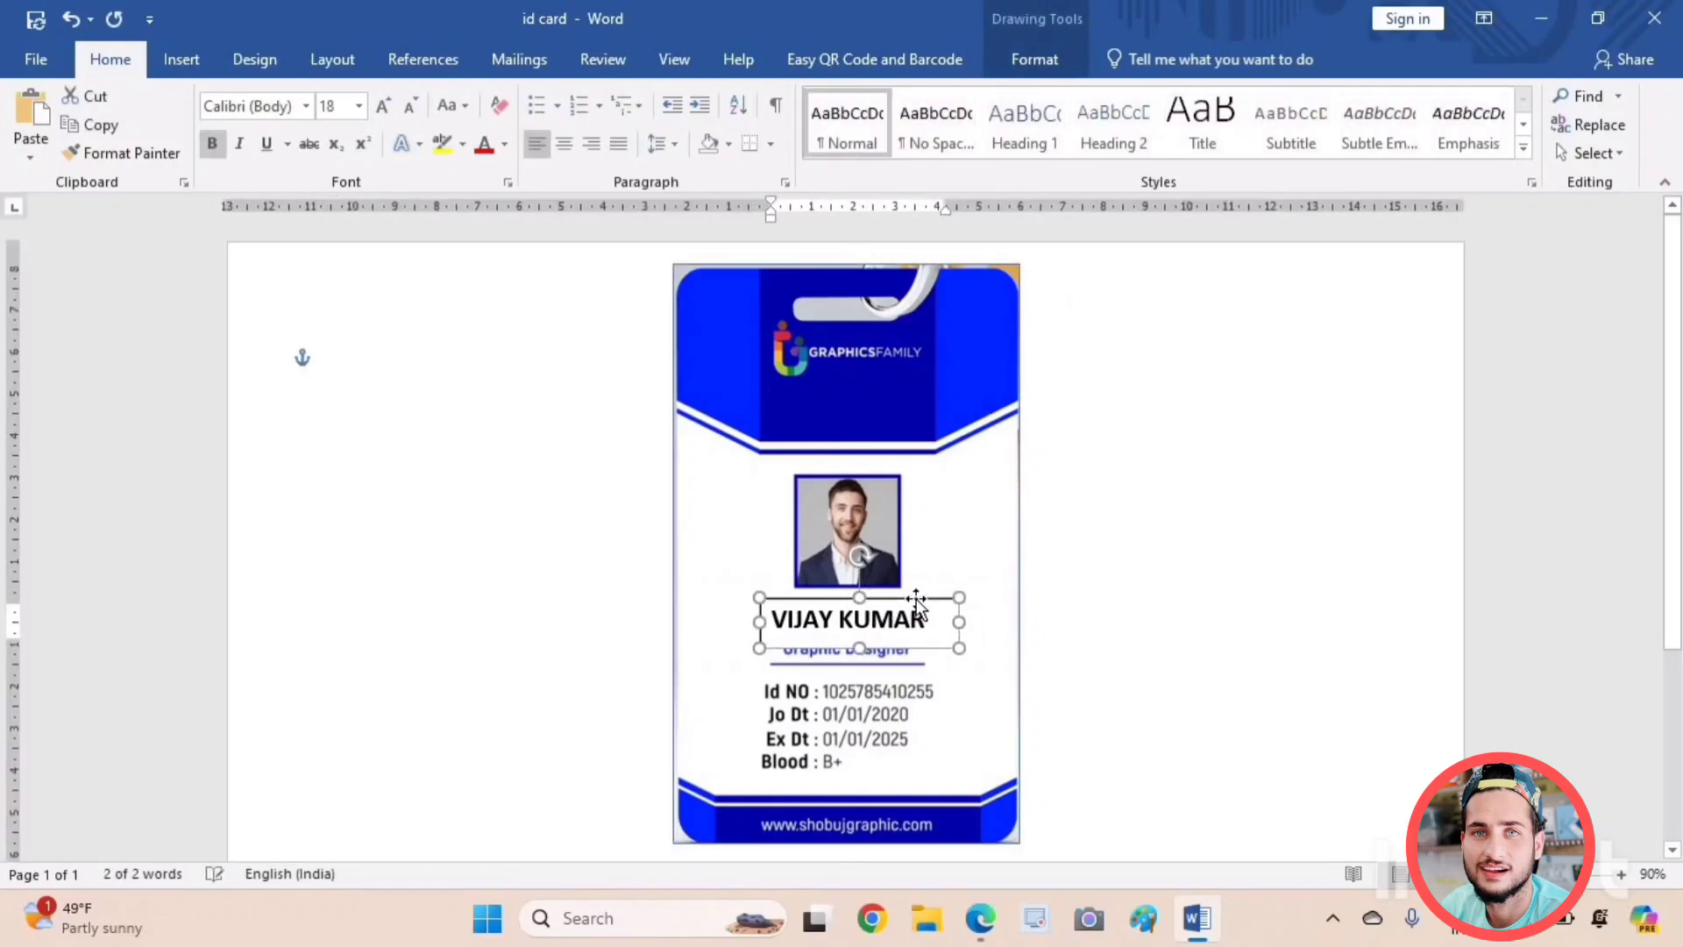
click(999, 706)
click(848, 600)
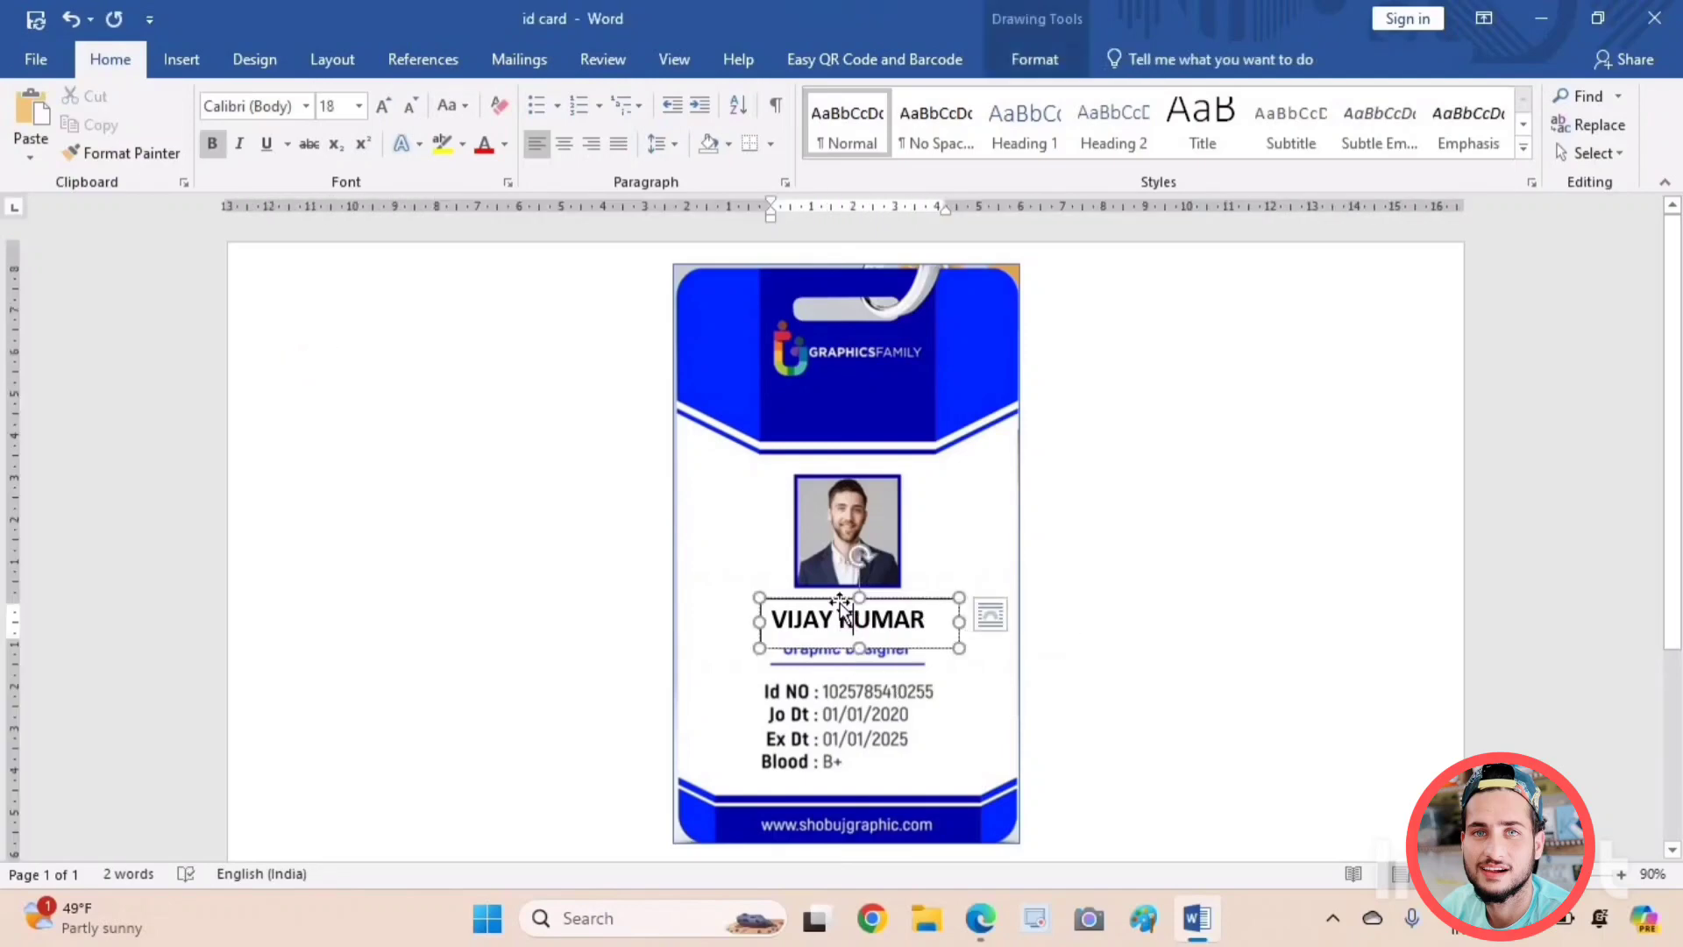
key(Left)
key(Left)
key(Left)
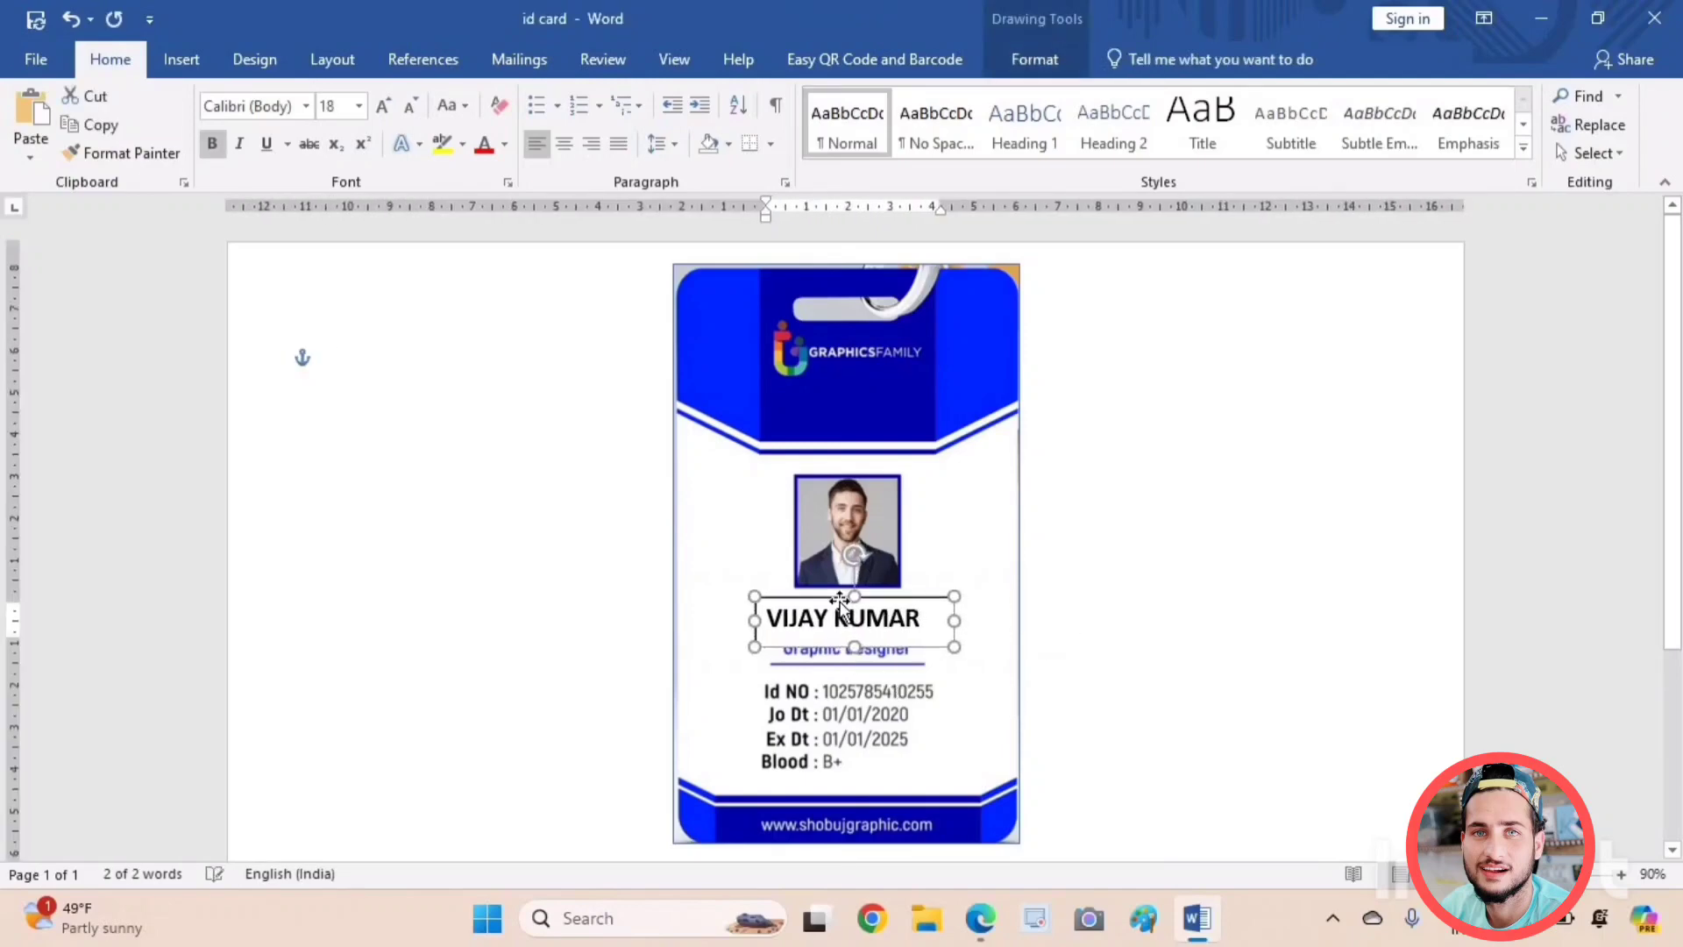
key(Left)
click(985, 615)
click(888, 618)
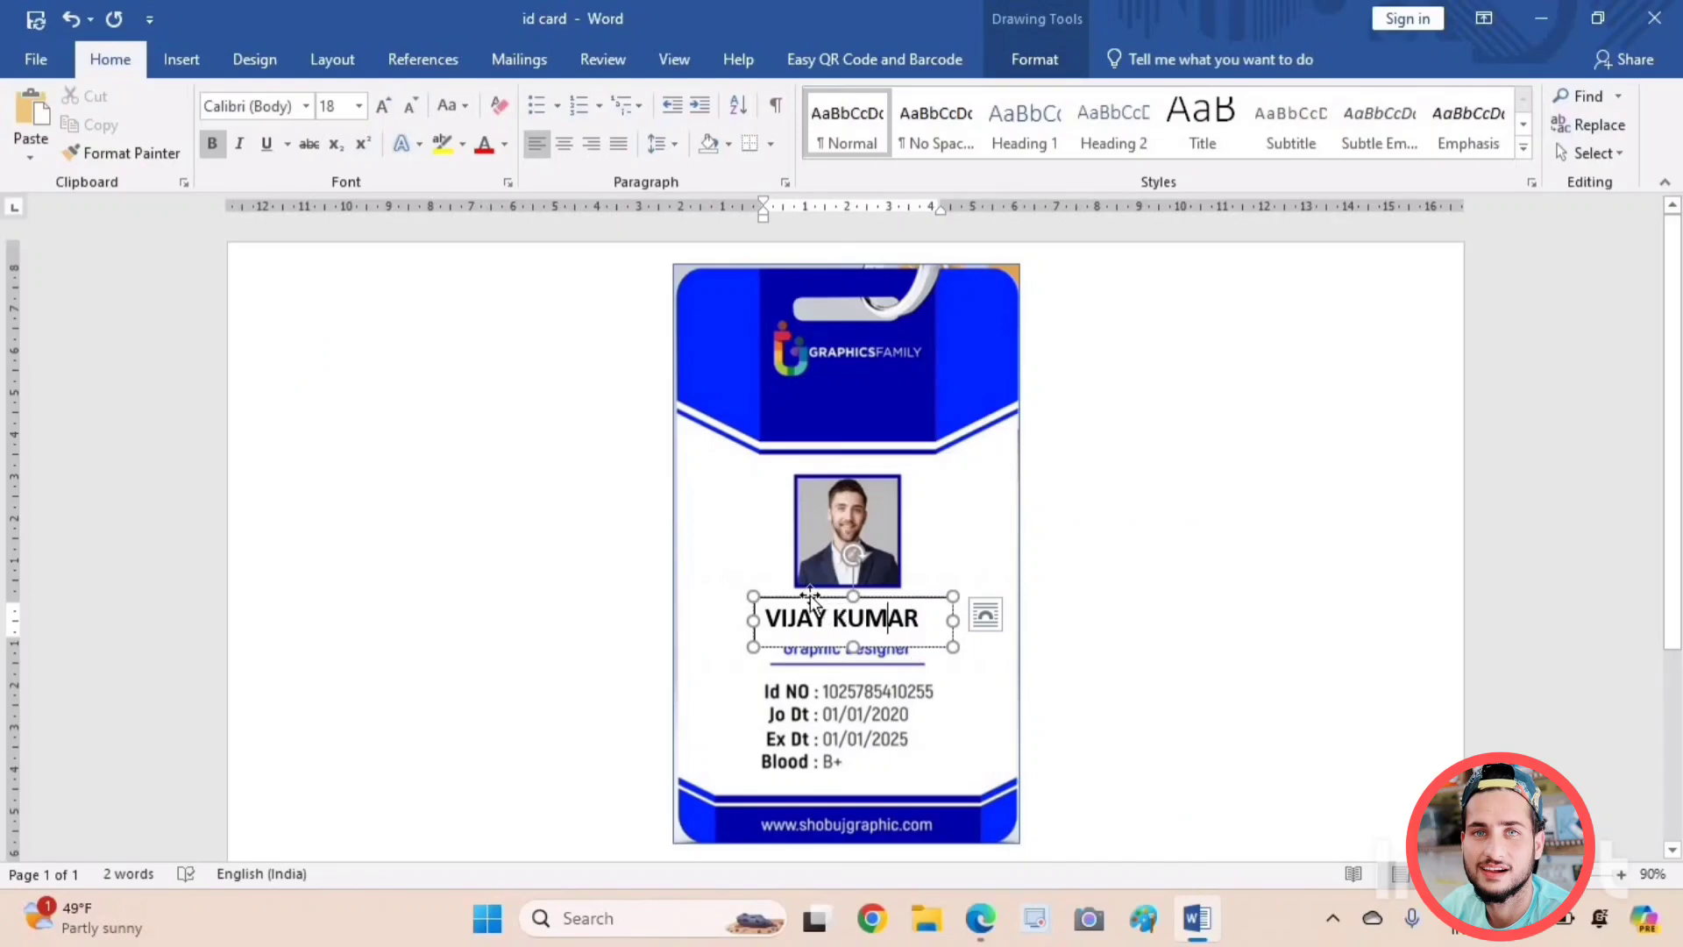
click(813, 603)
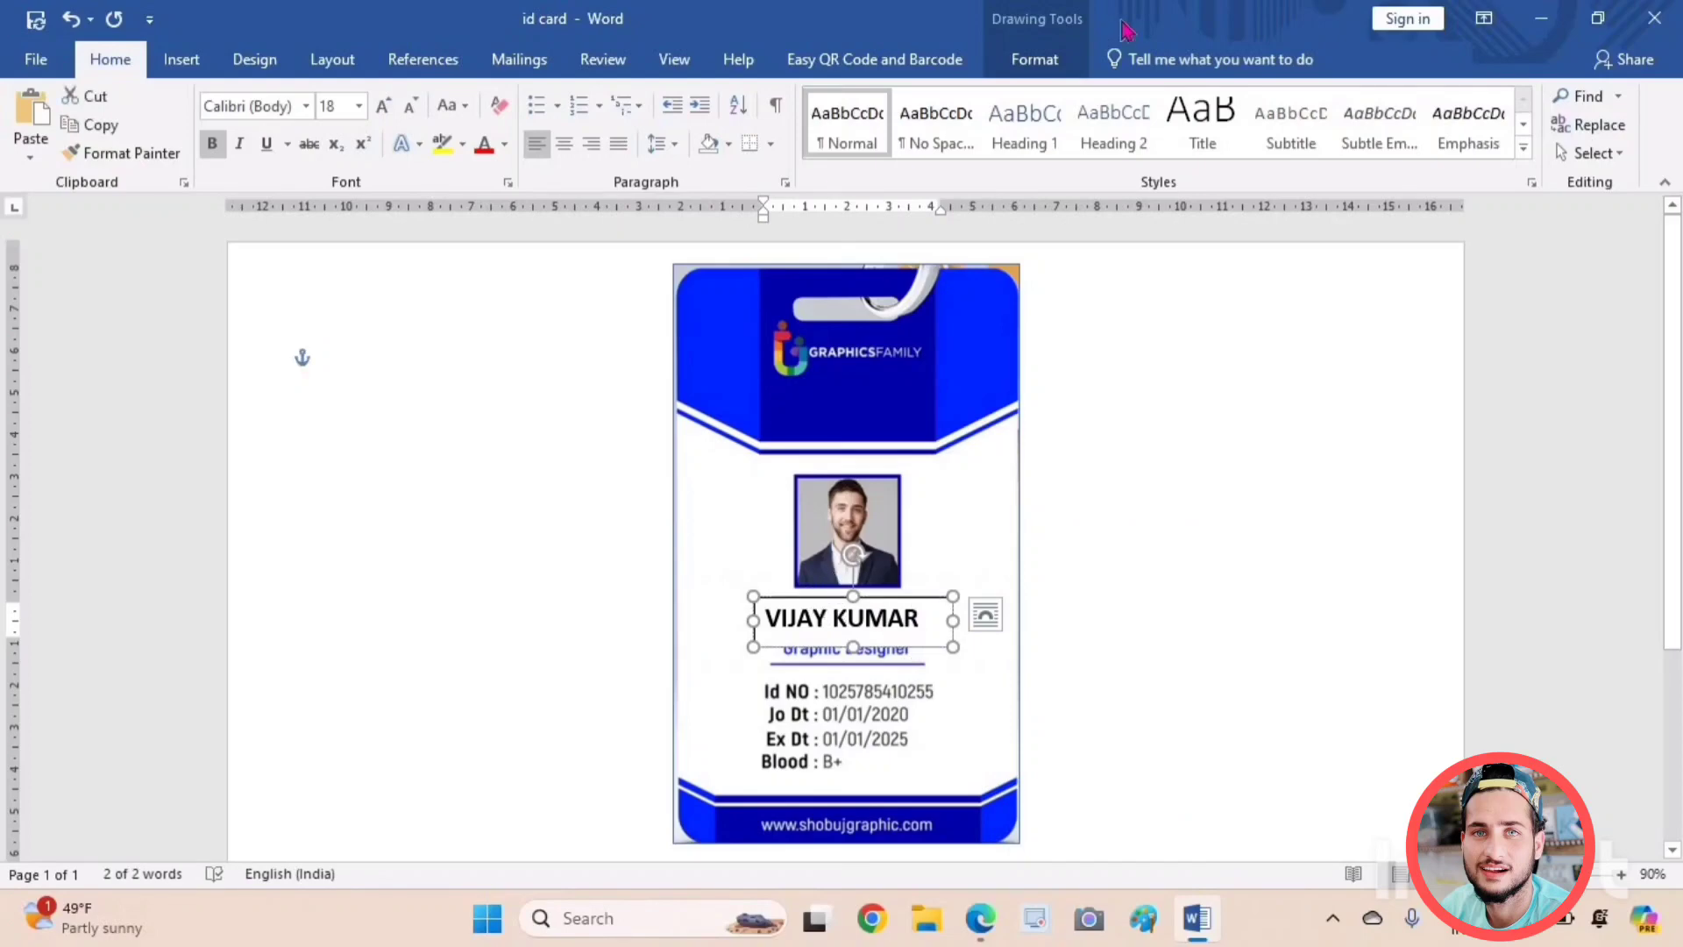
click(1025, 60)
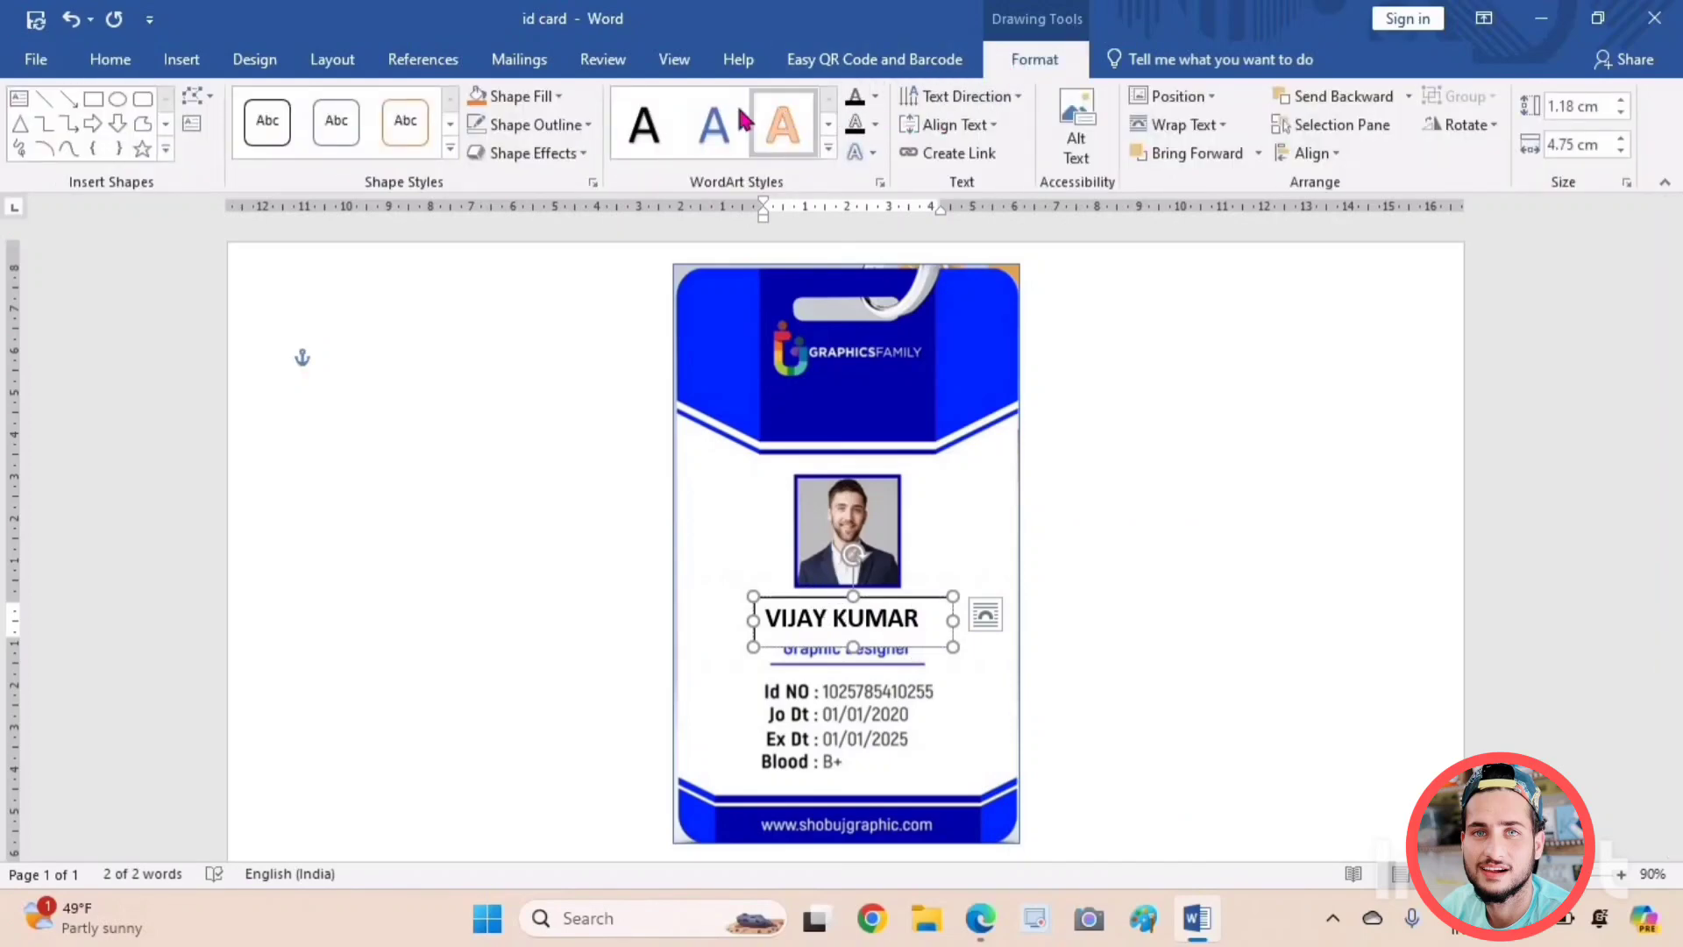
Give the name text box a background fill matching the card and remove its outline
click(544, 104)
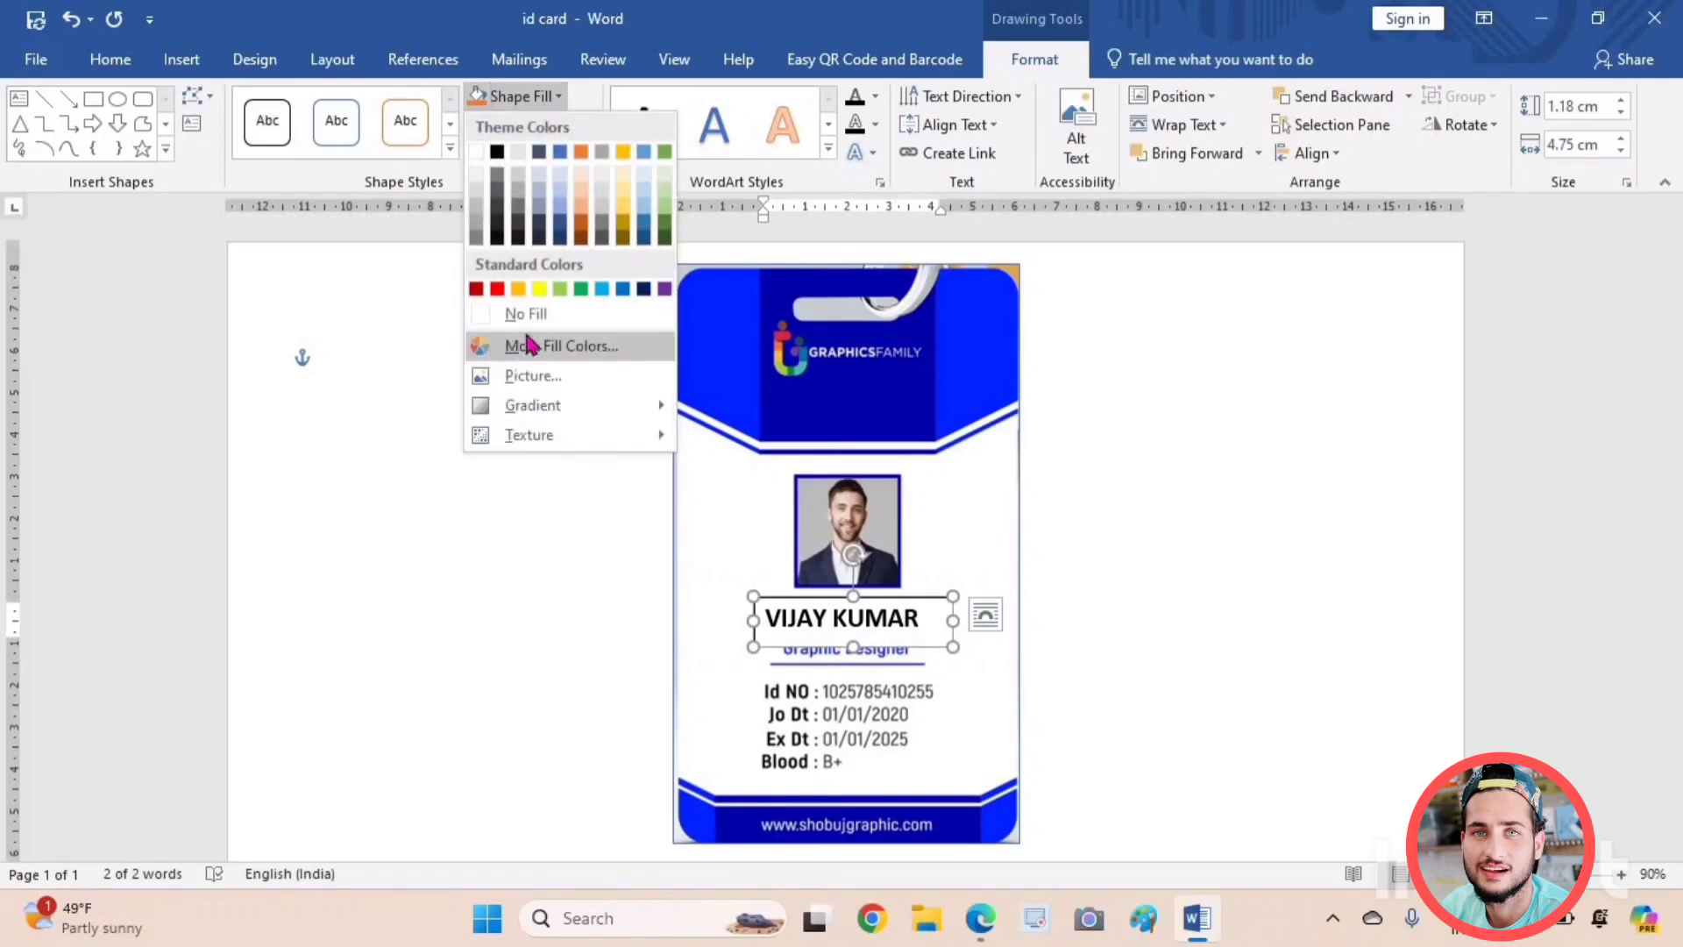
click(550, 319)
click(557, 127)
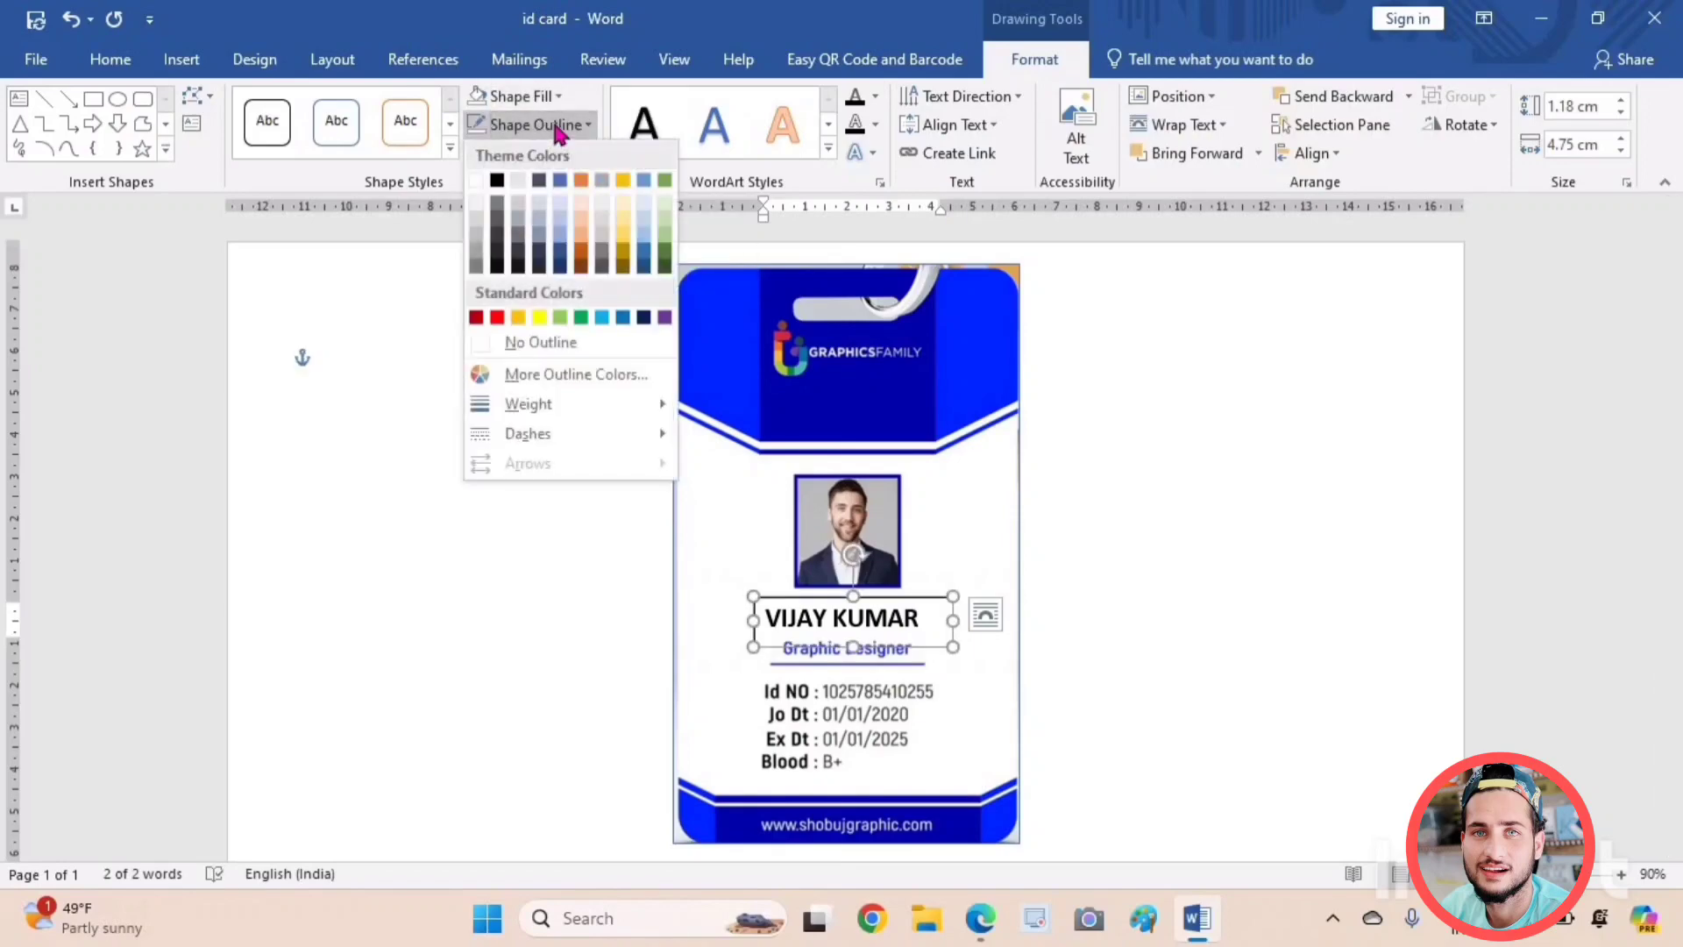
click(526, 342)
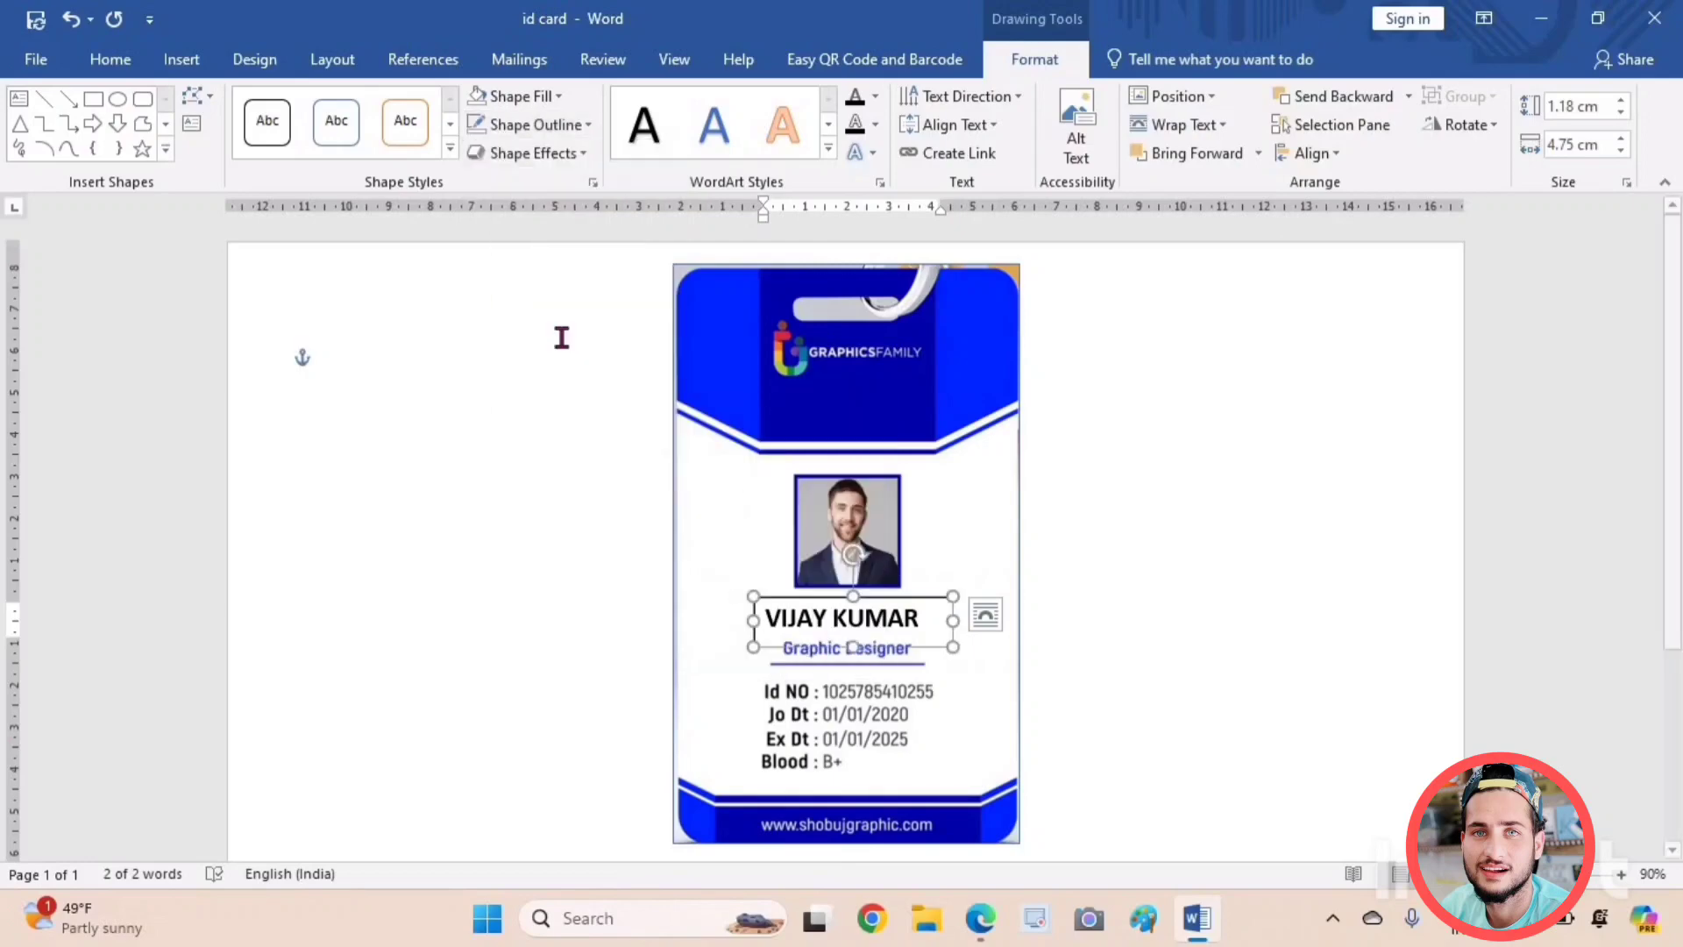
Nudge the name box slightly right so it sits cleanly above 'Graphic Designer'
click(1289, 659)
click(902, 614)
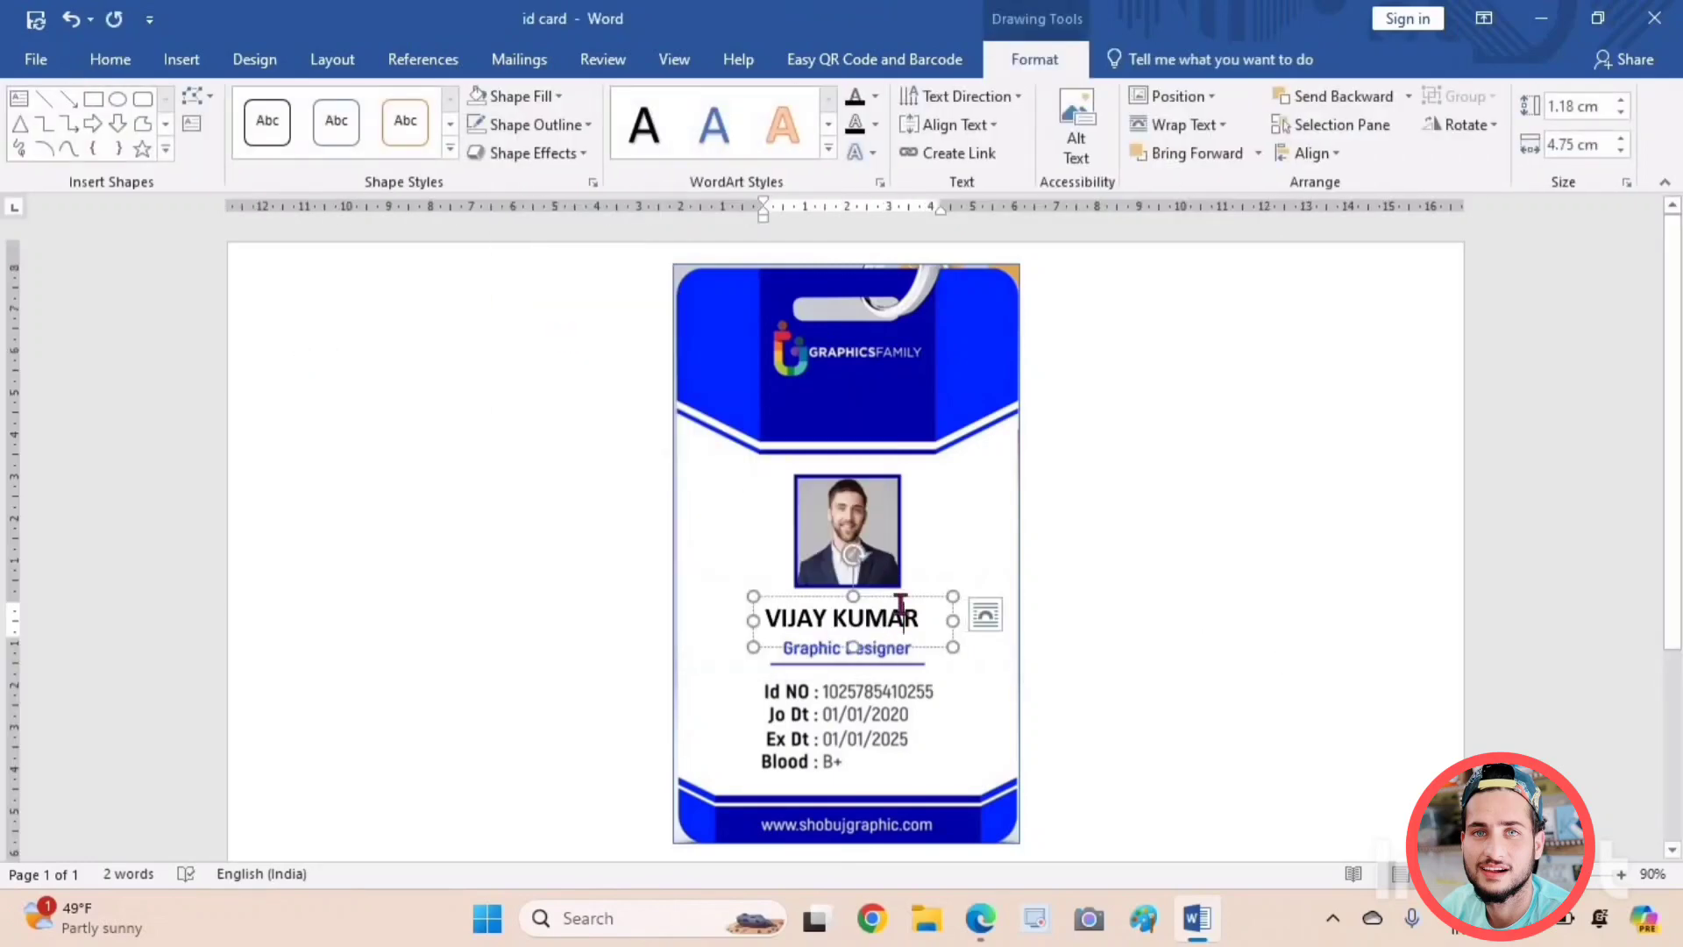
drag(902, 605, 905, 604)
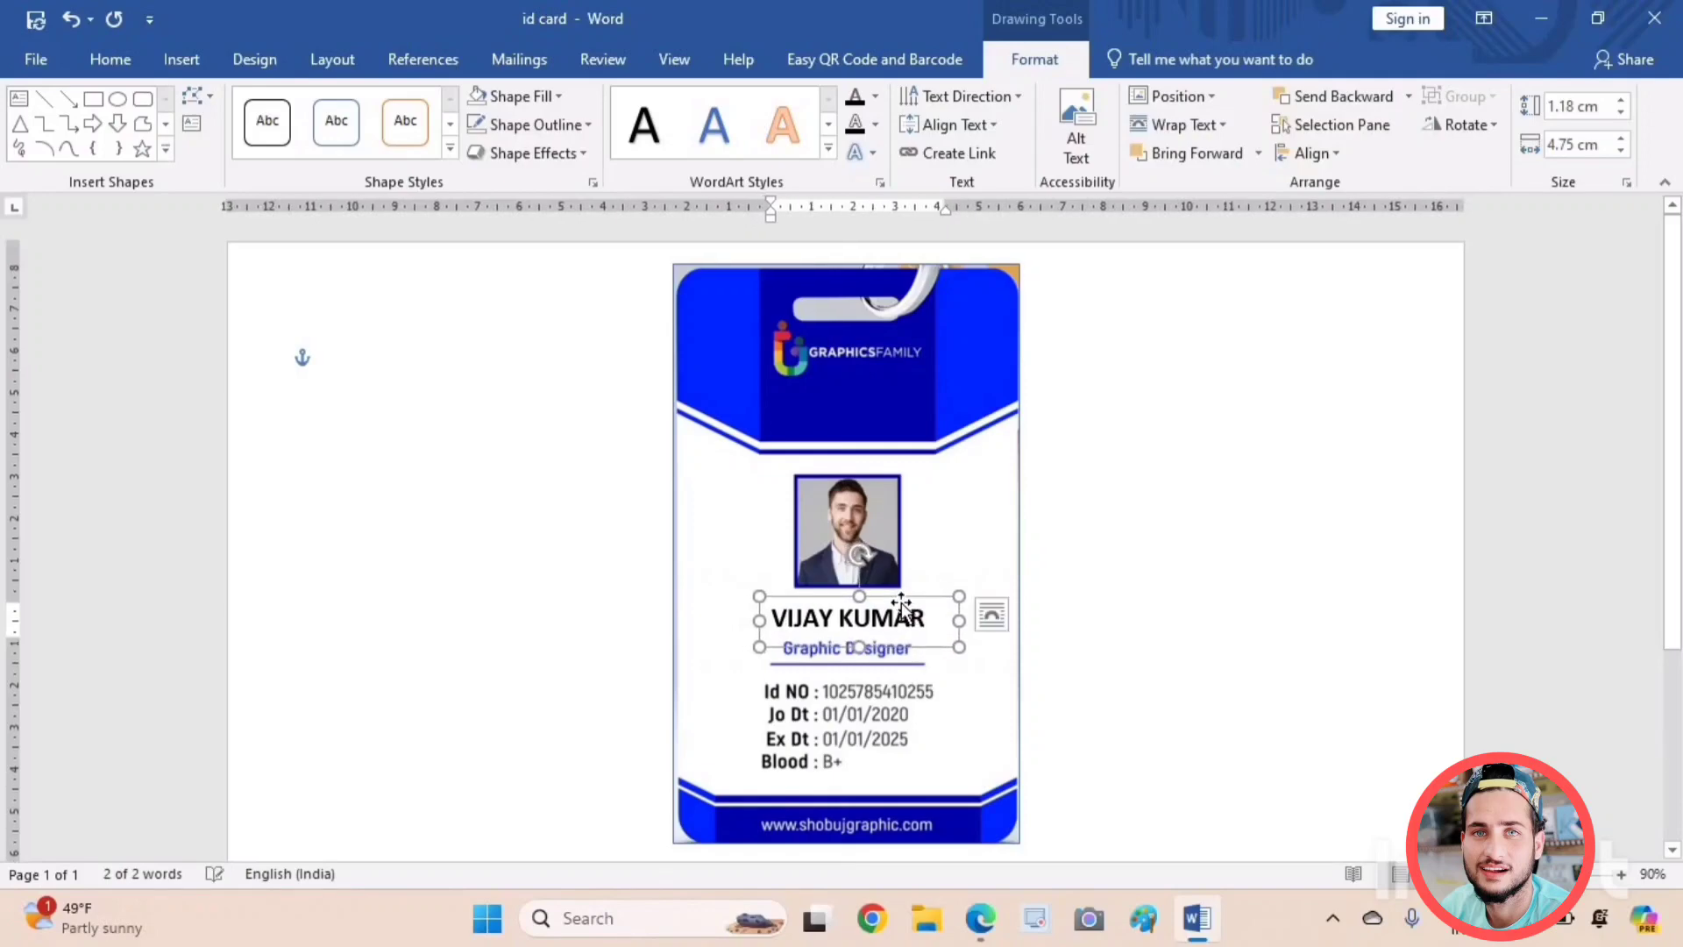
click(991, 613)
click(1240, 582)
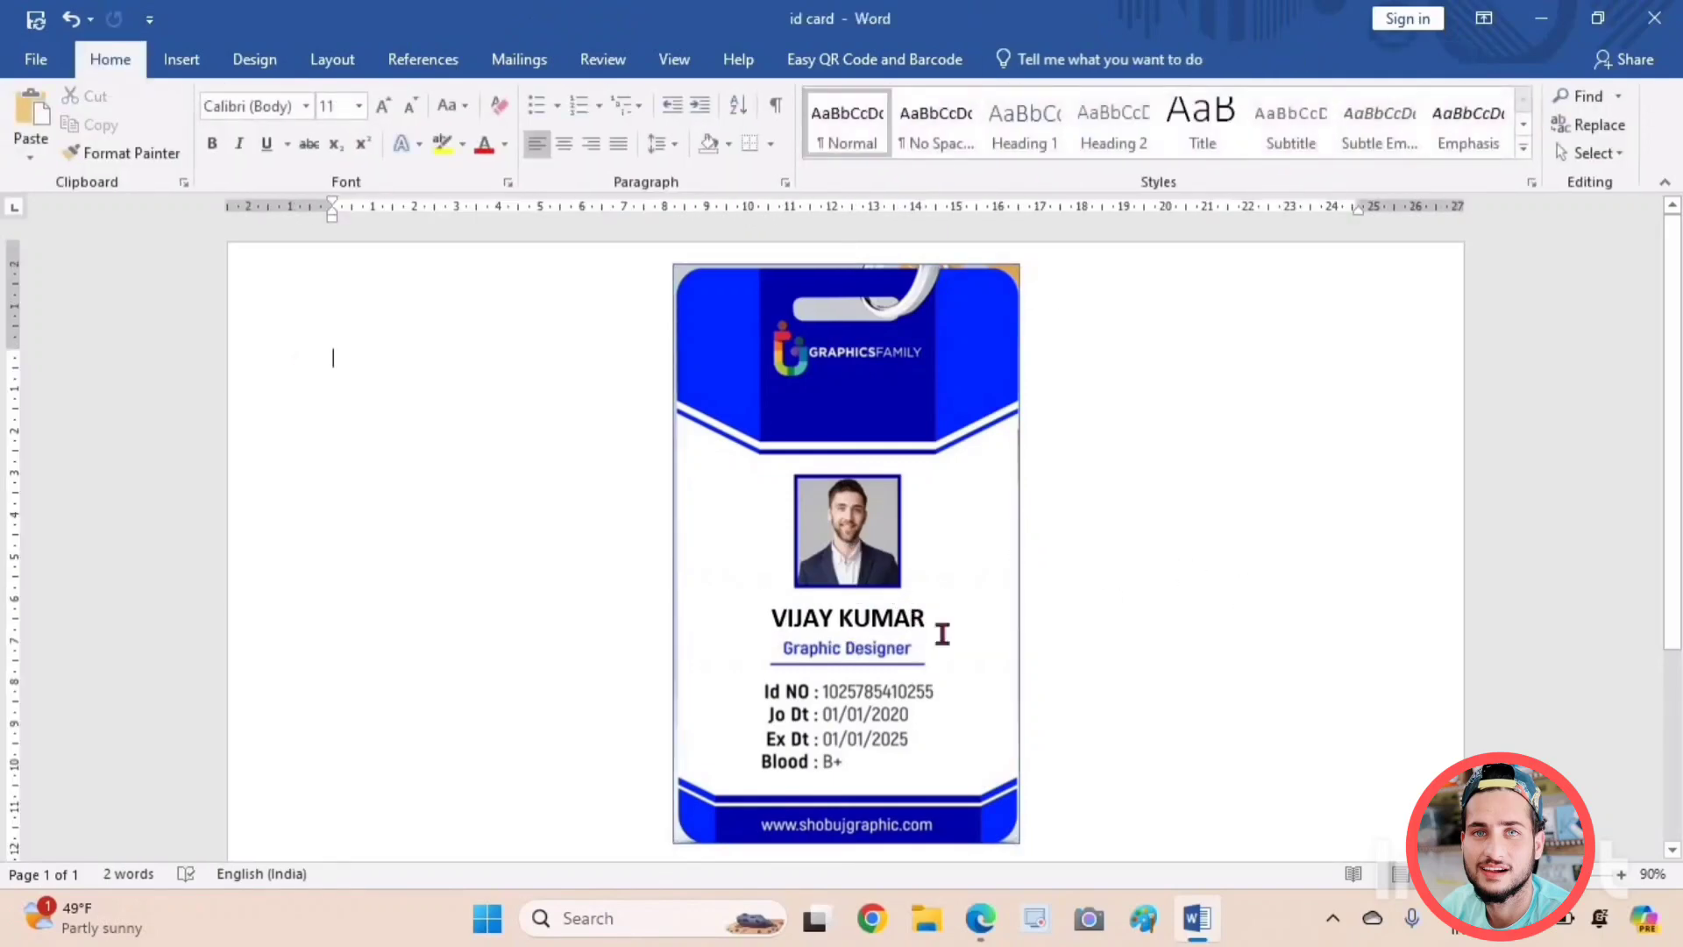
Paste a copy of the original ID card and drag it to the right of the edited card
click(863, 656)
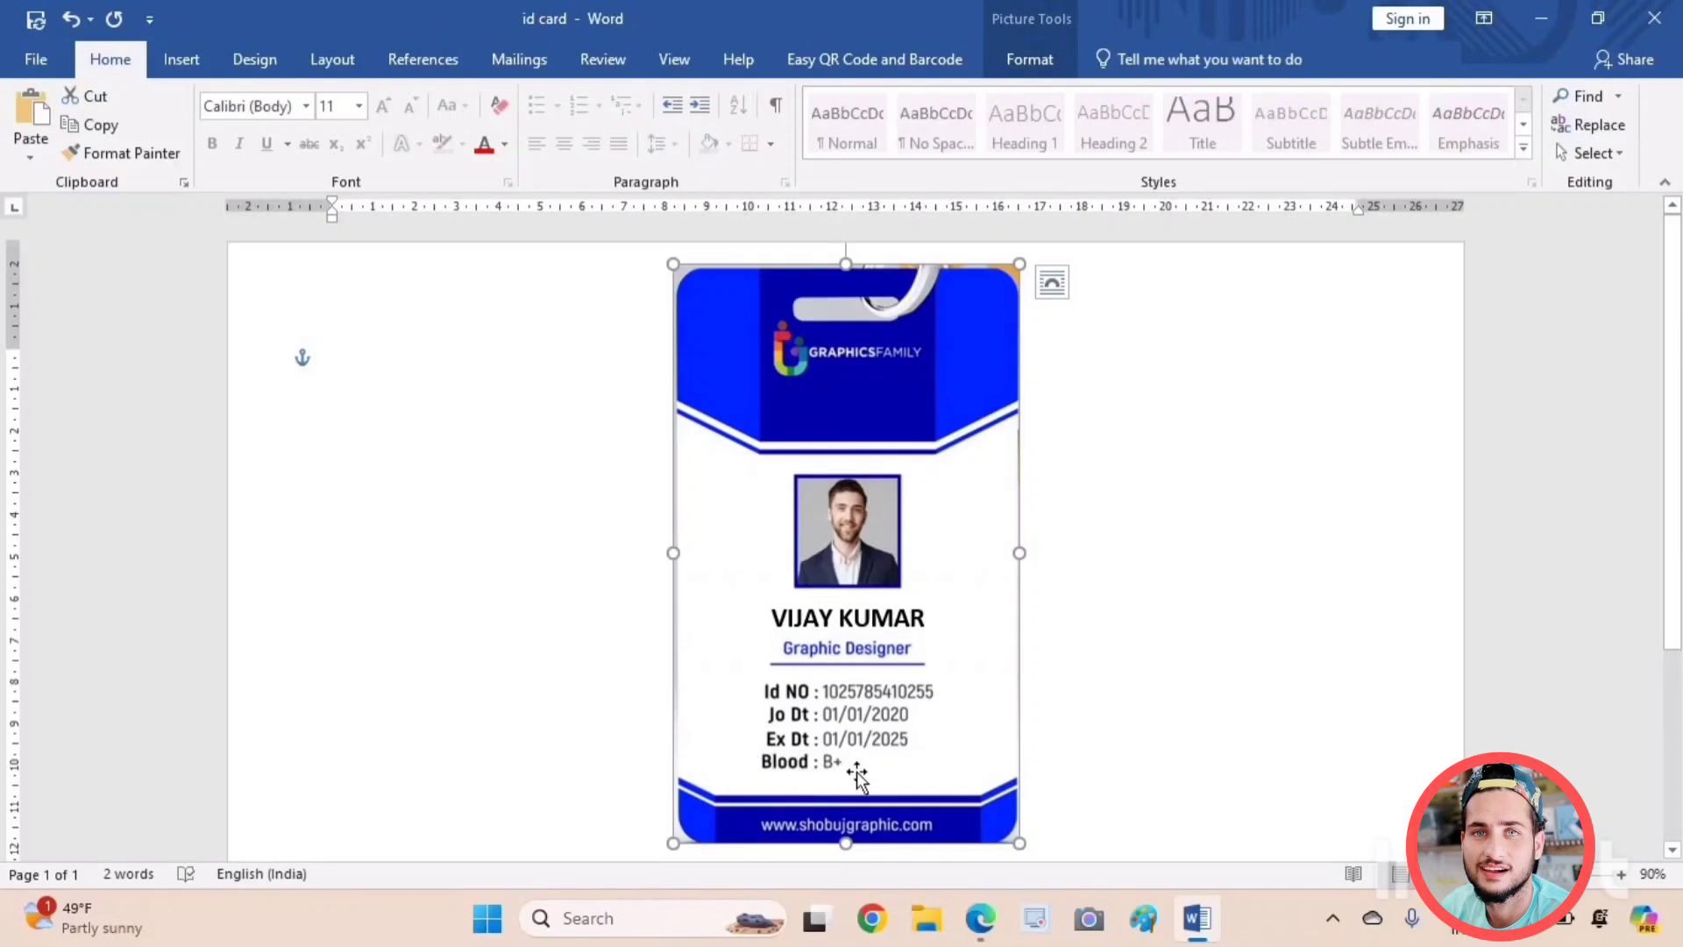
scroll(1146, 375, down, 1)
scroll(1146, 375, up, 1)
key(ctrl+v)
drag(1117, 382, 1227, 375)
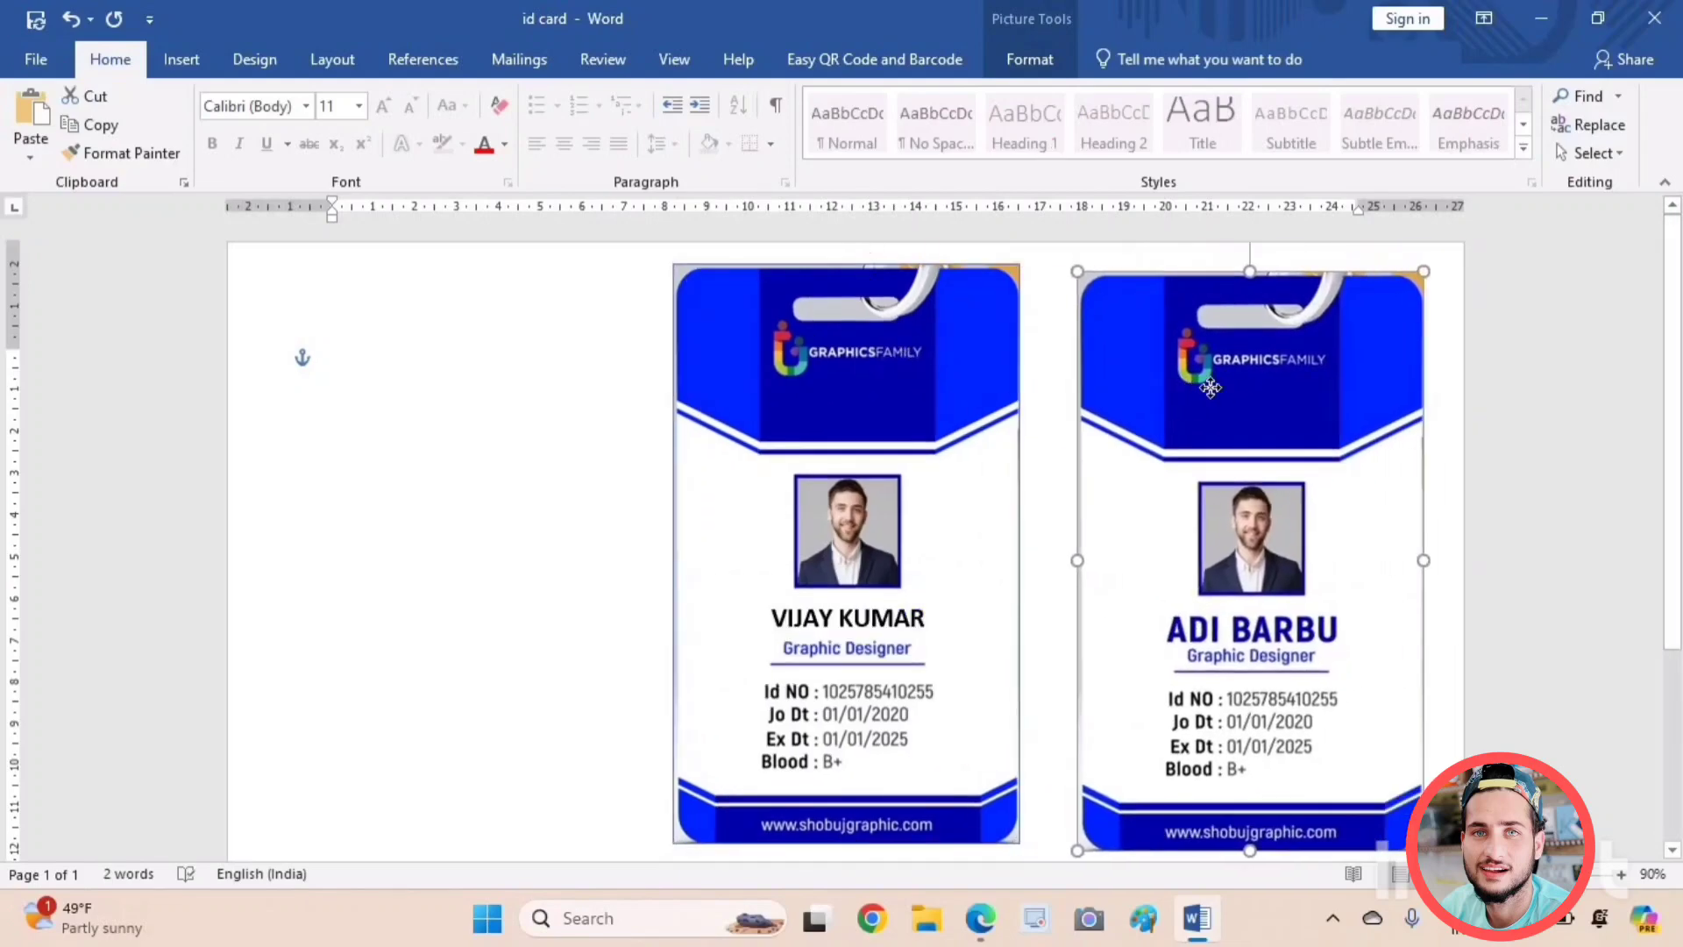
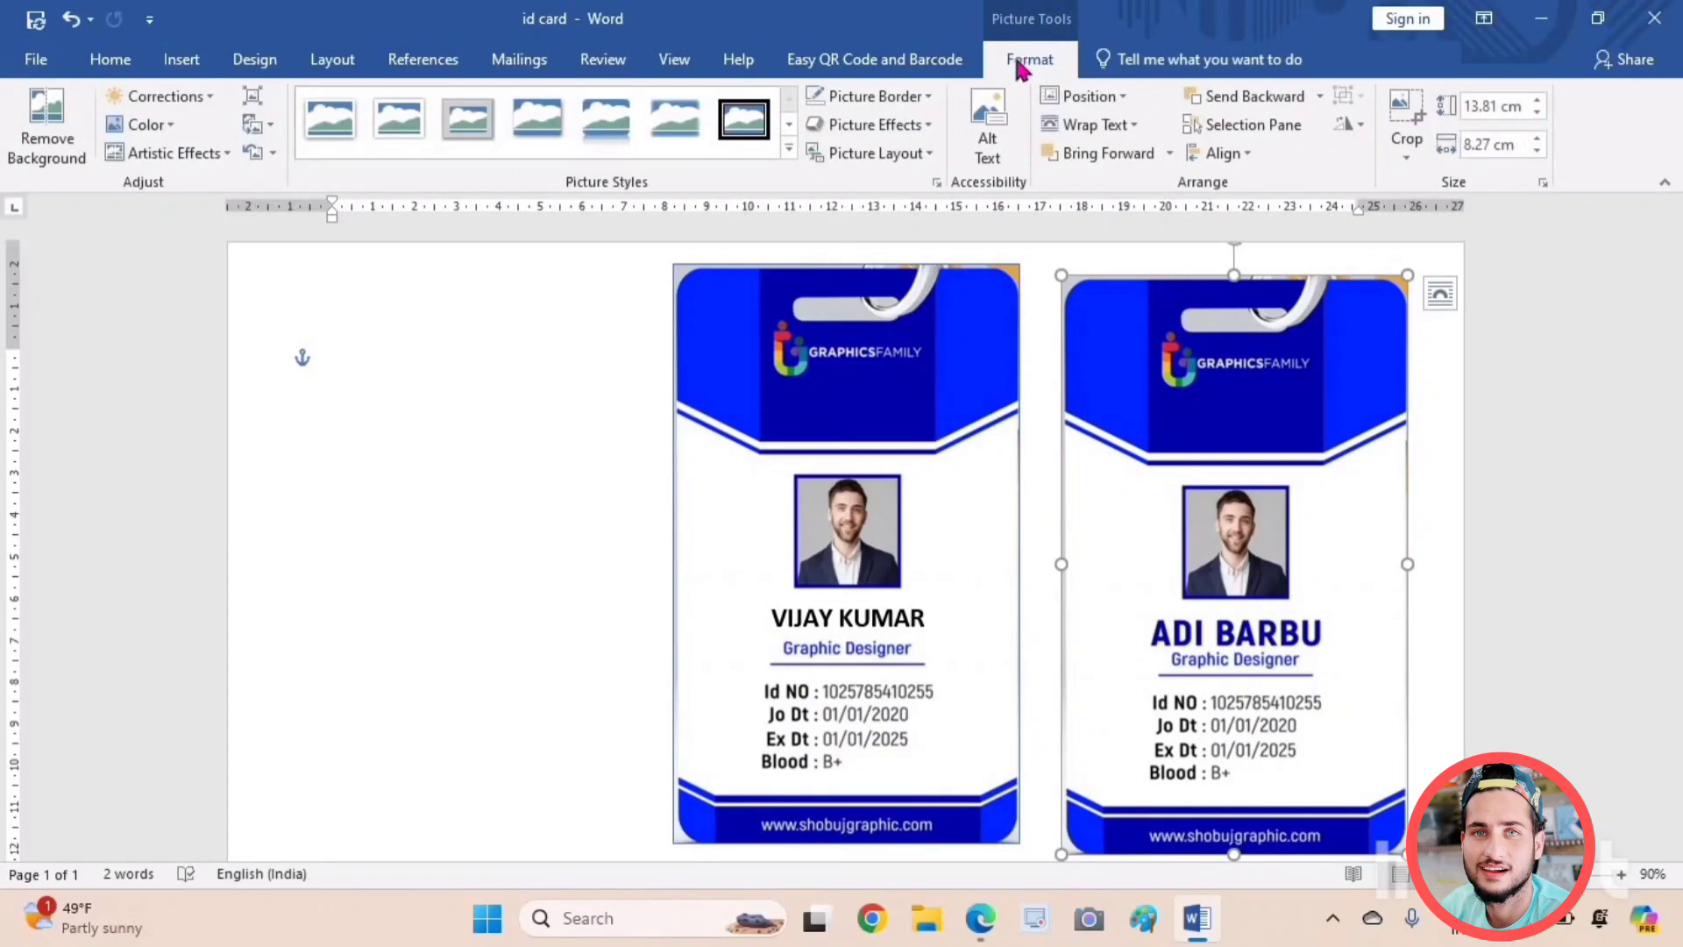
click(1402, 110)
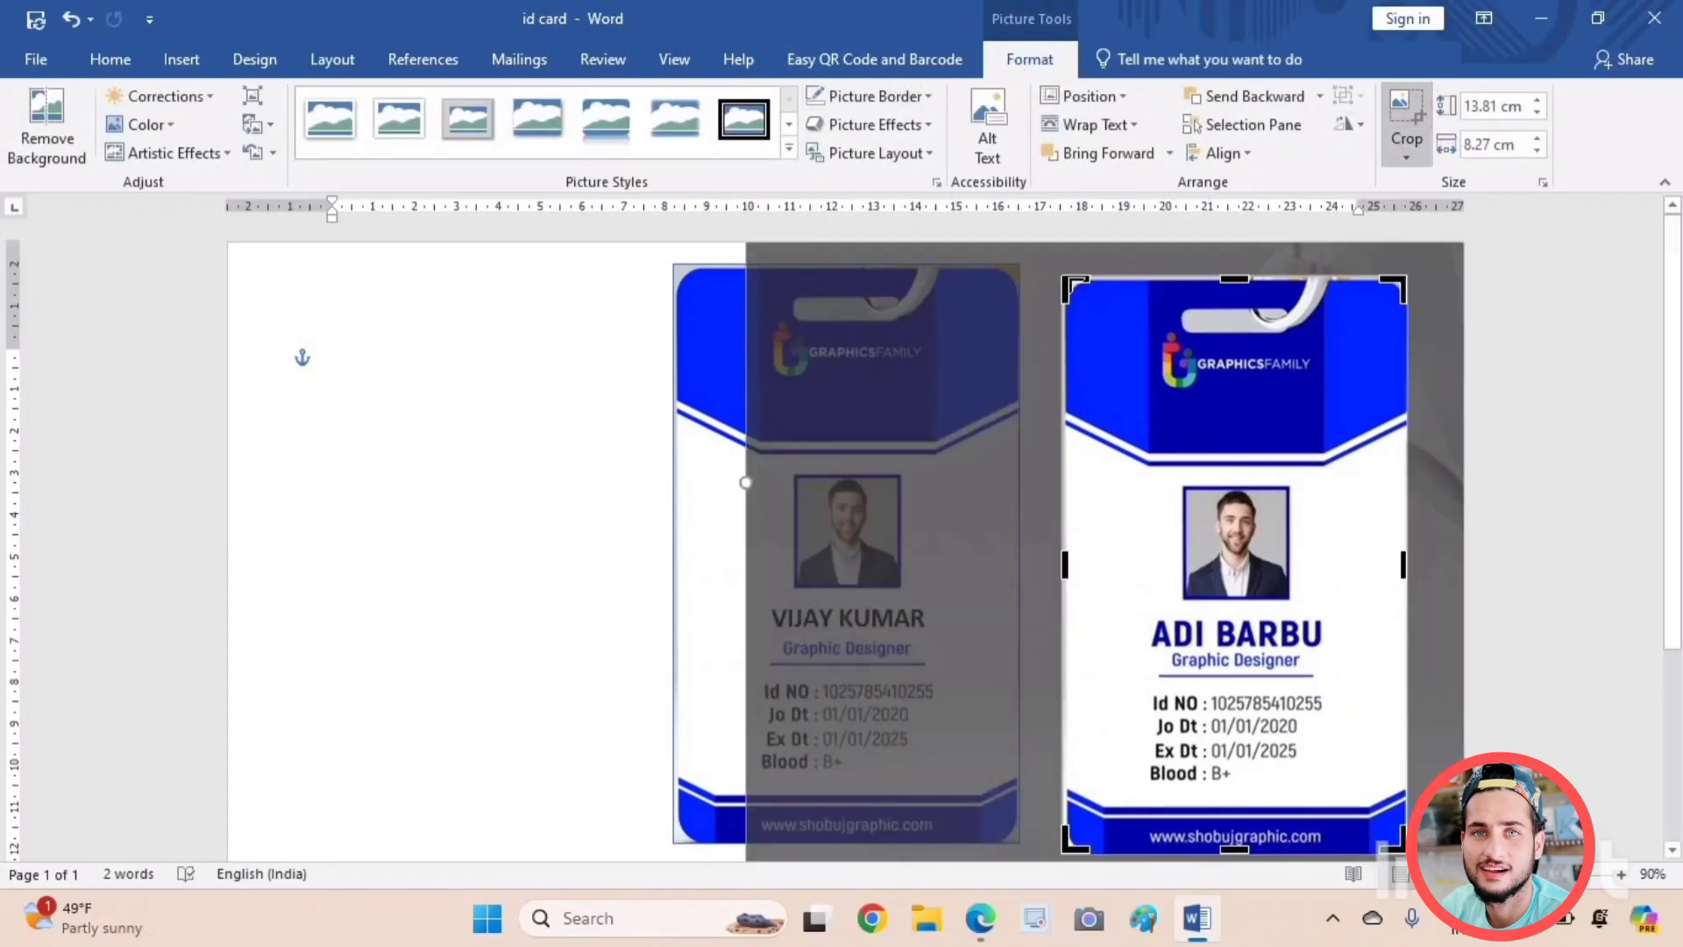
drag(1066, 281, 1078, 503)
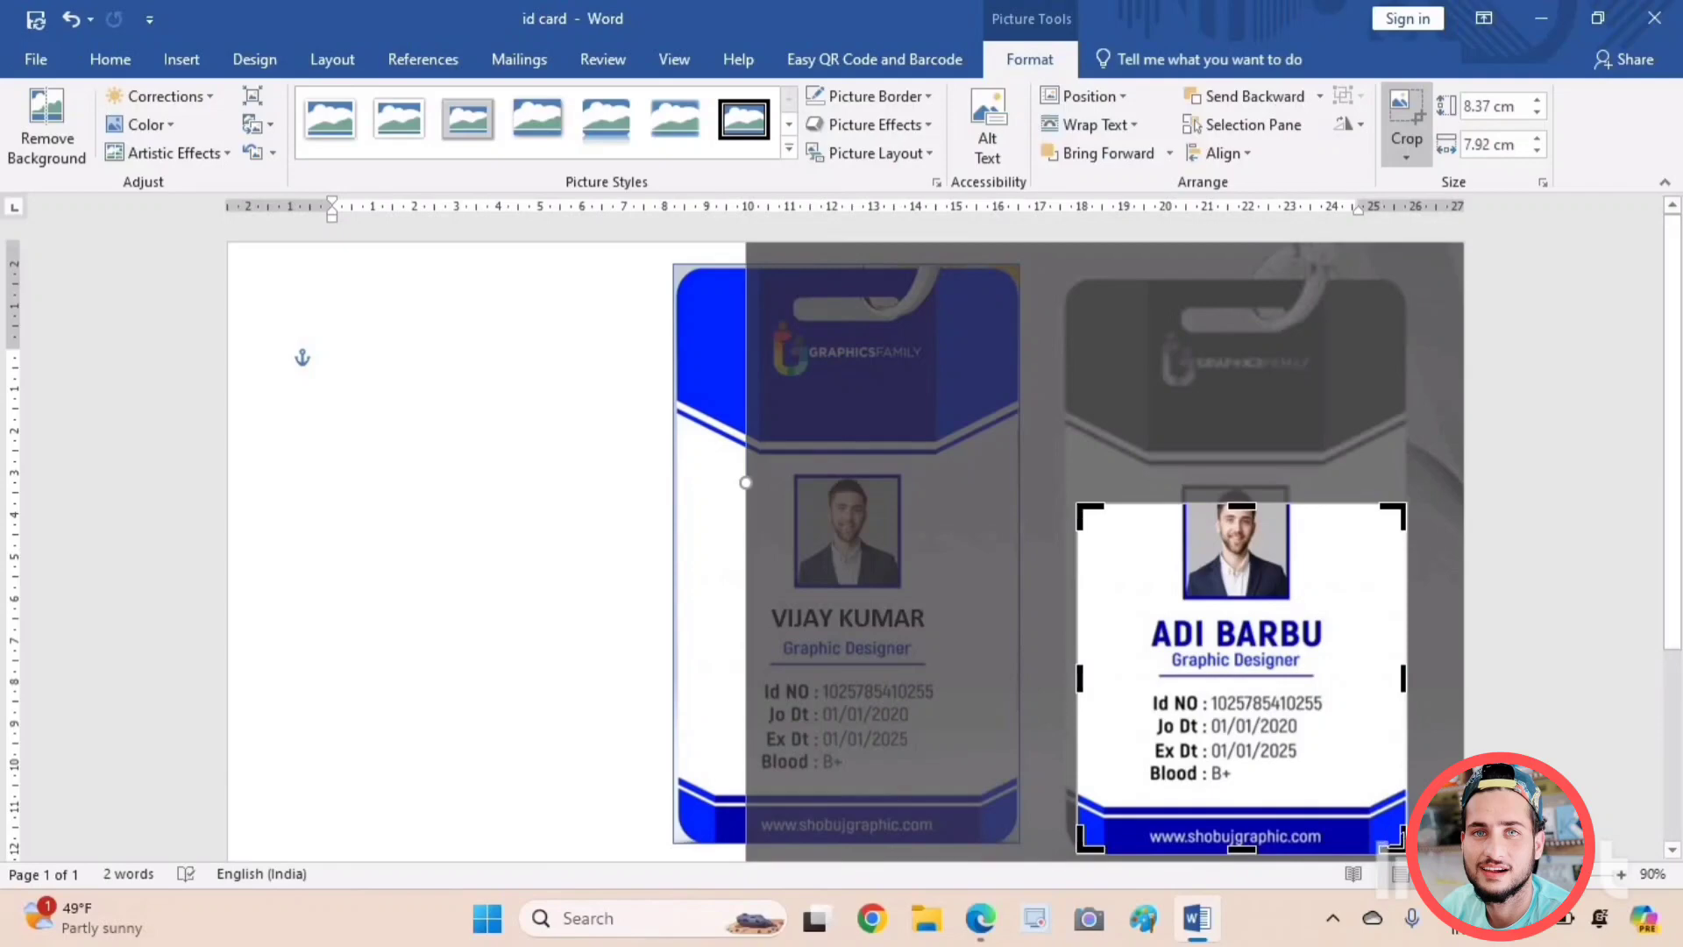
drag(1400, 848, 1166, 592)
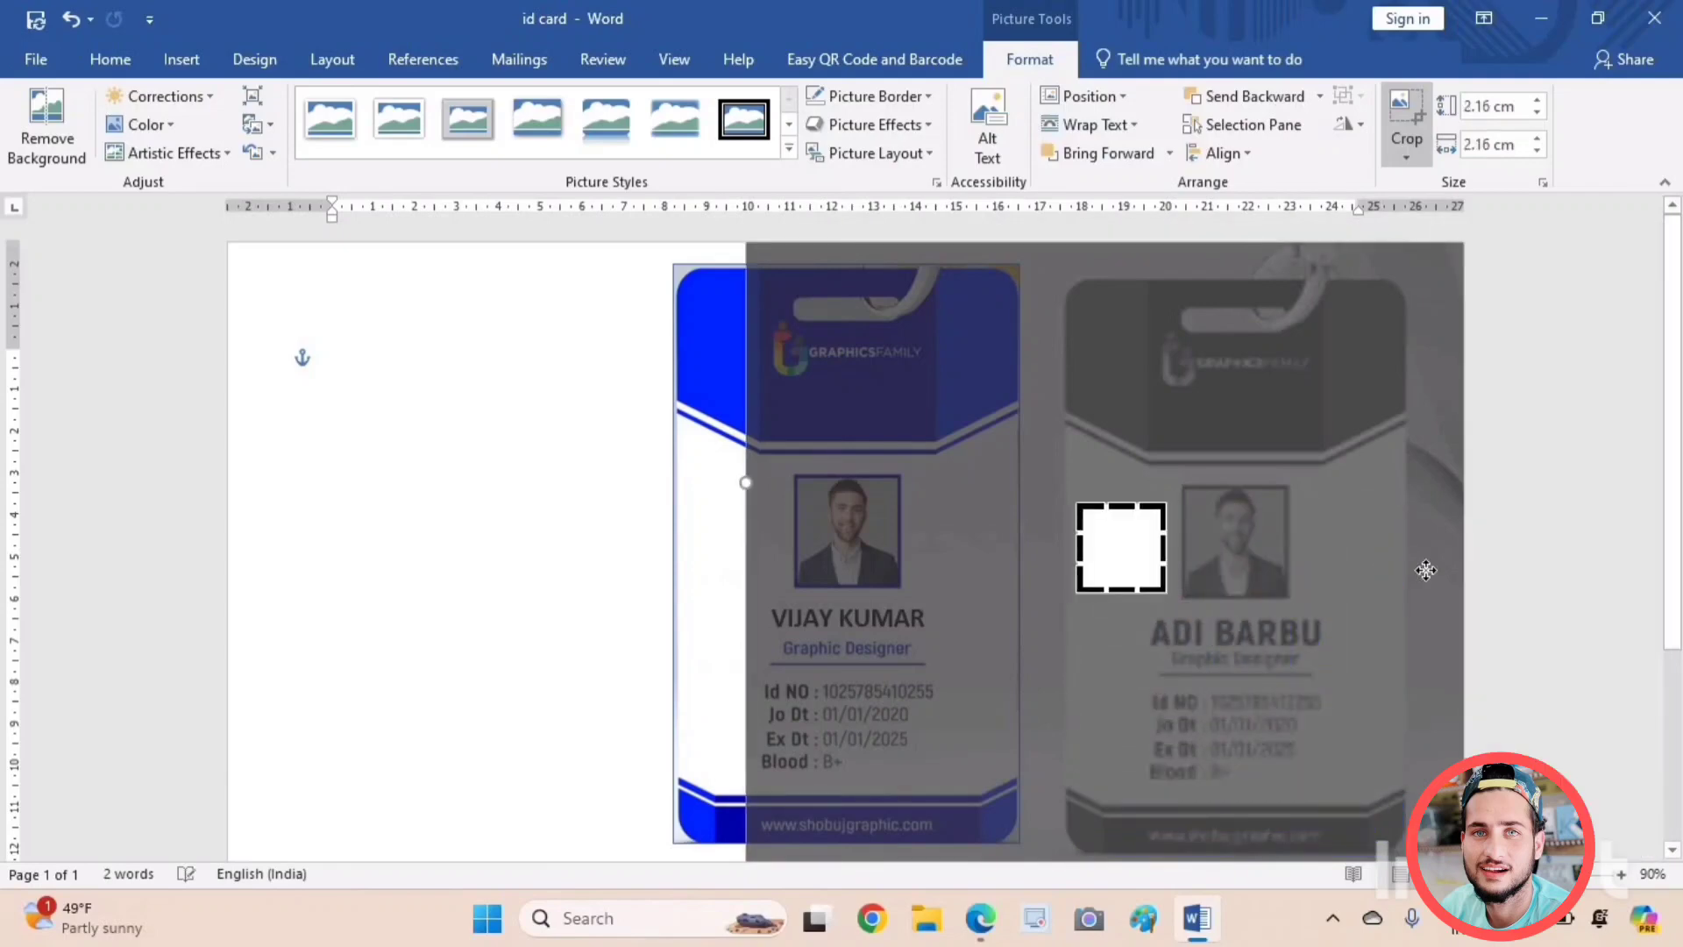
click(668, 555)
click(1121, 552)
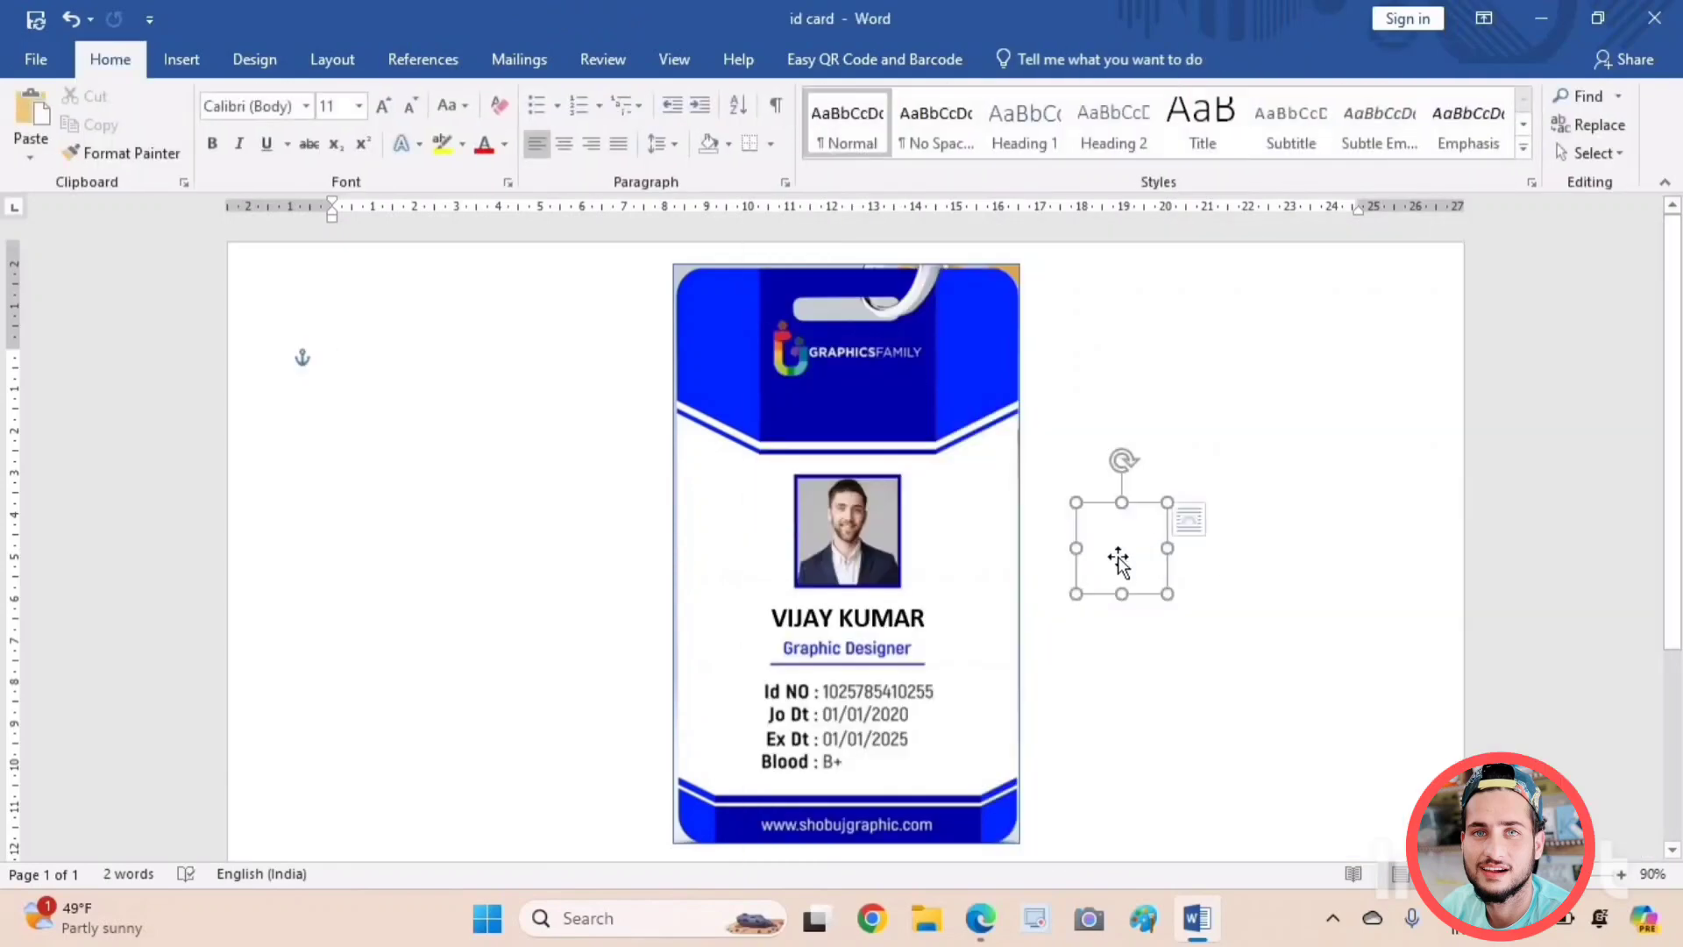
mouse_move(1152, 552)
mouse_down()
mouse_move(870, 719)
mouse_move(892, 715)
mouse_up()
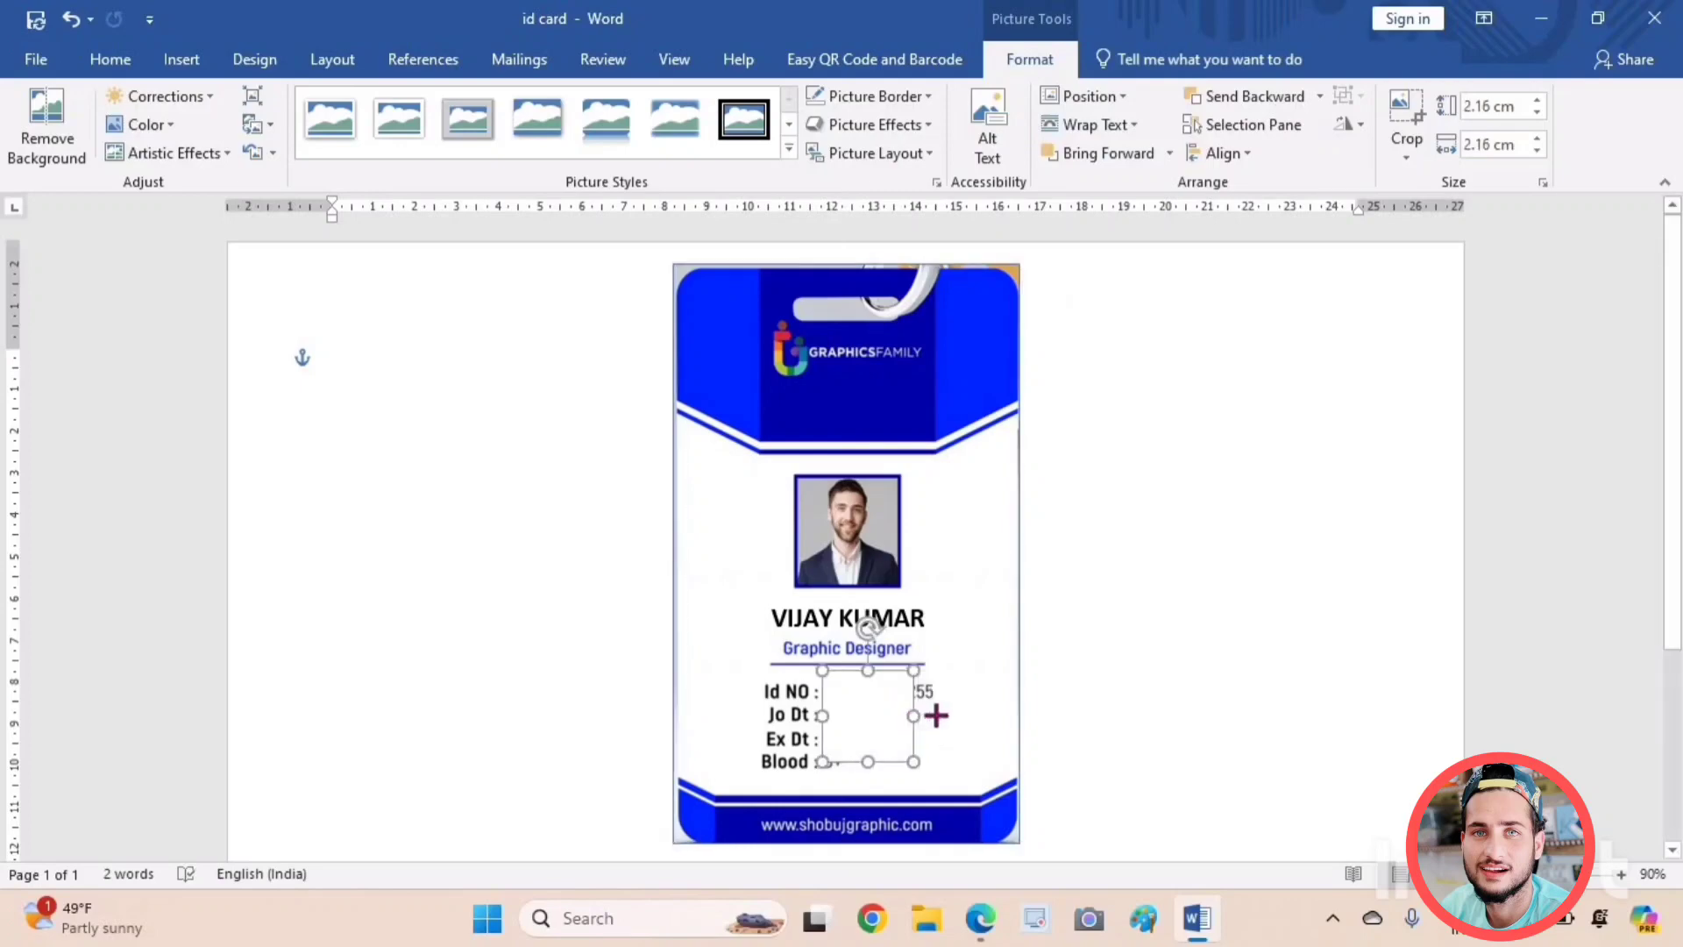
Widen the white patch to 2.78 cm so it covers the detail values
mouse_move(914, 715)
mouse_down()
mouse_move(938, 715)
mouse_move(885, 772)
mouse_up()
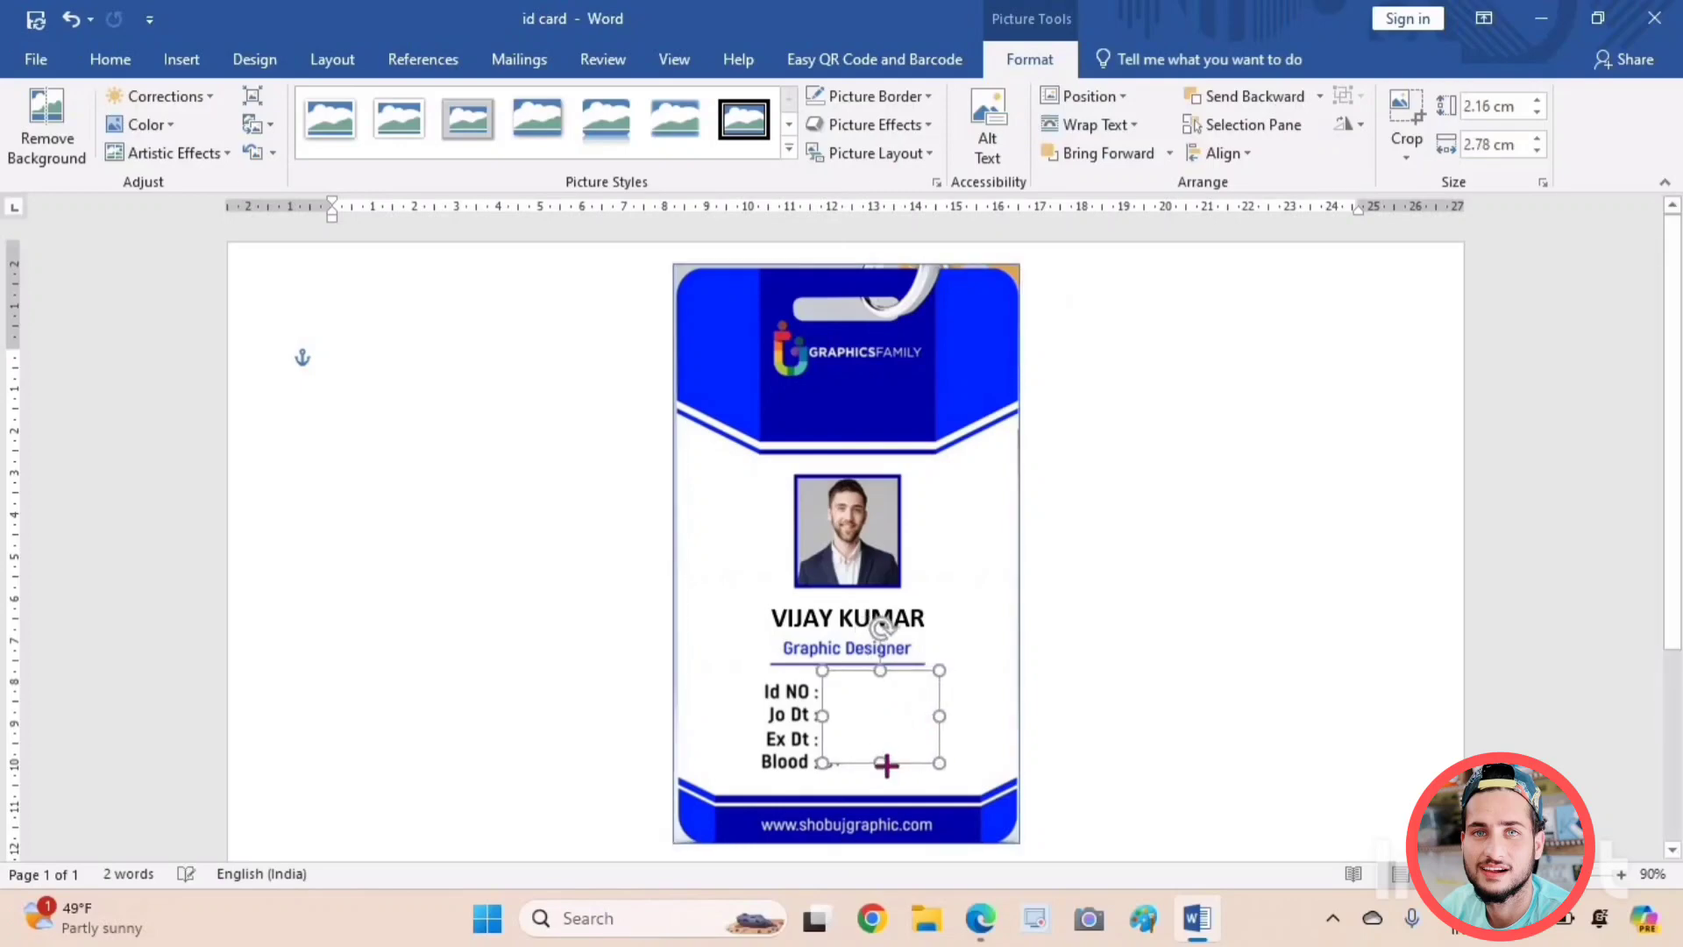
click(1070, 740)
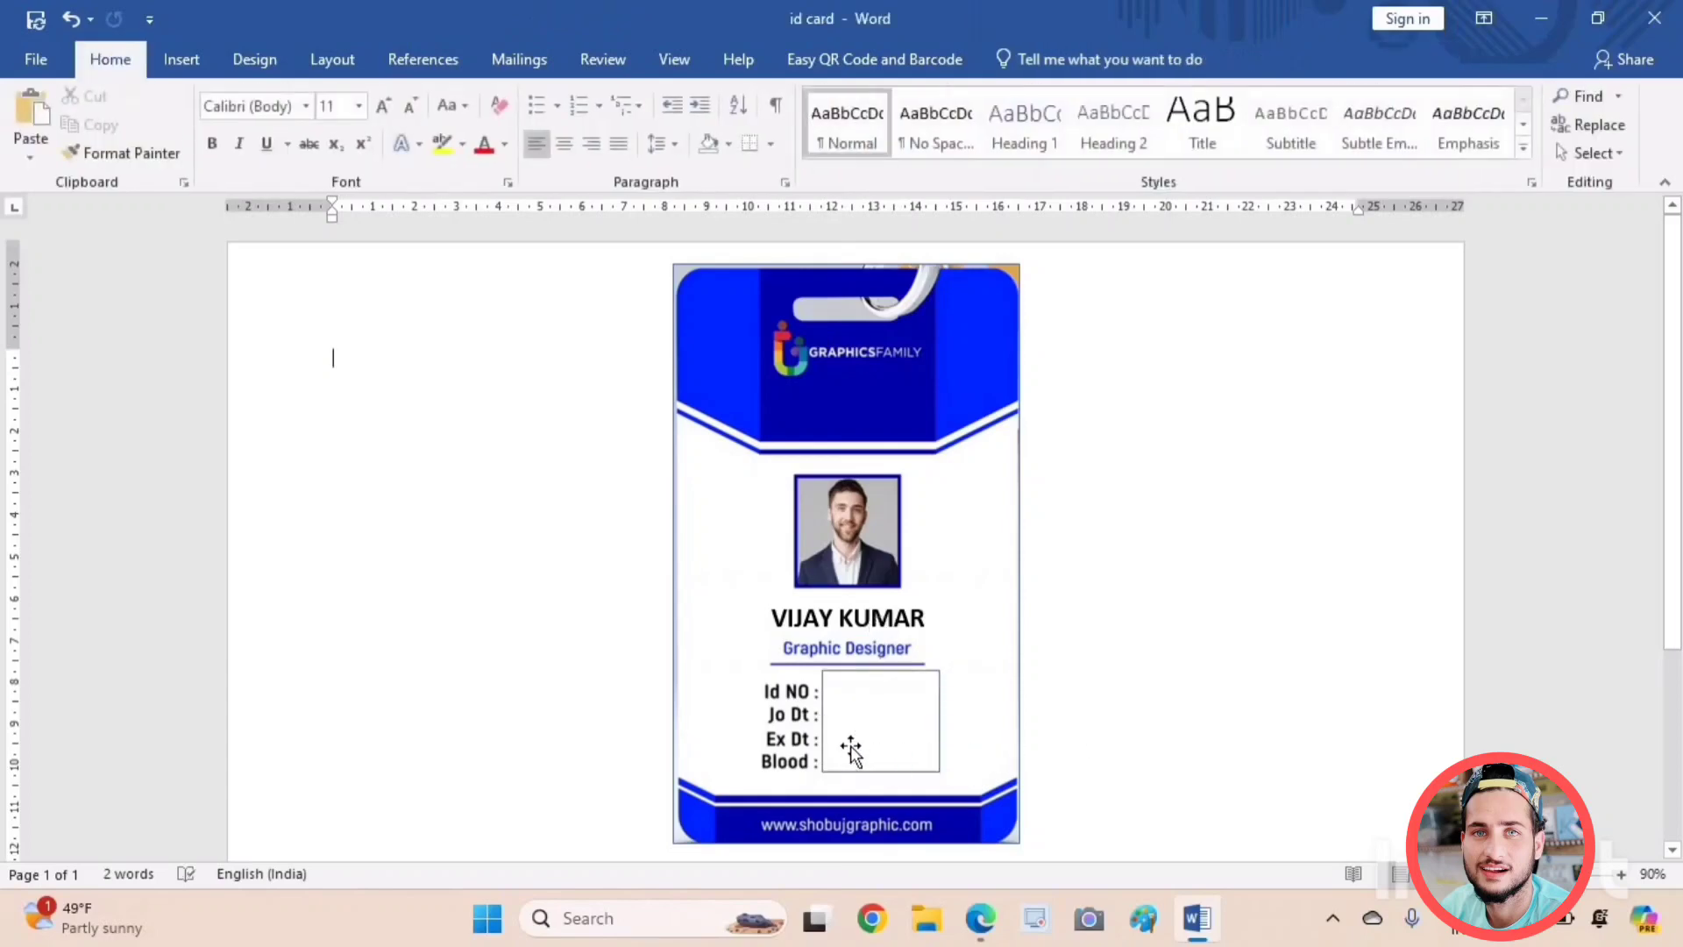
click(851, 733)
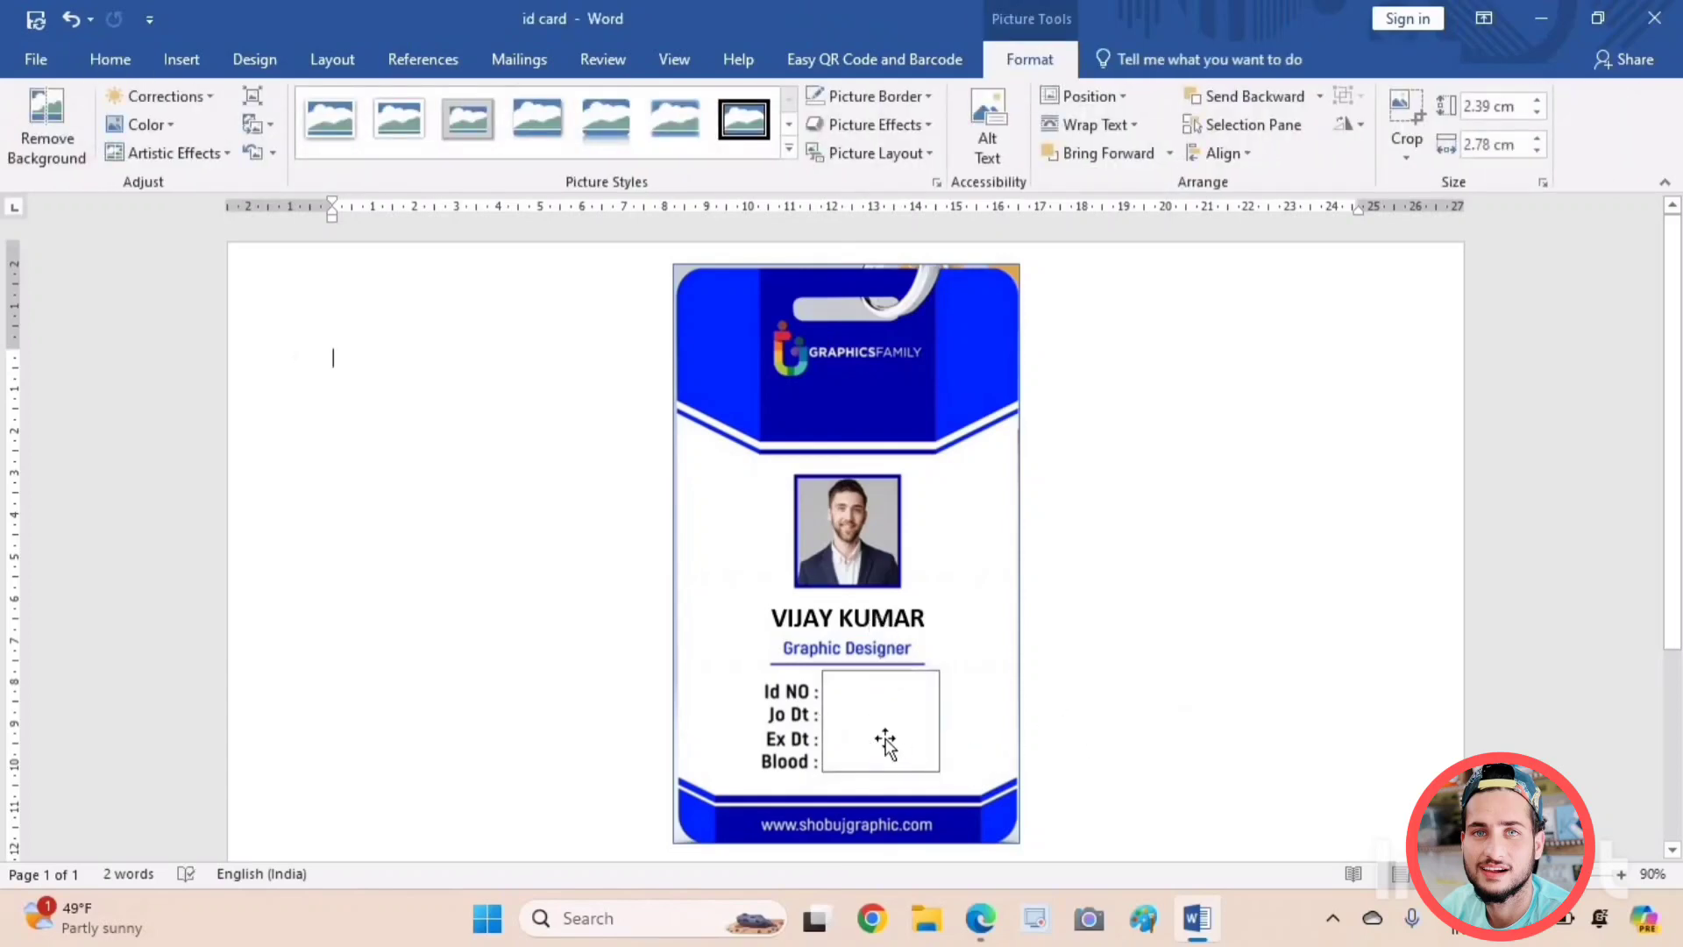
click(853, 735)
click(872, 736)
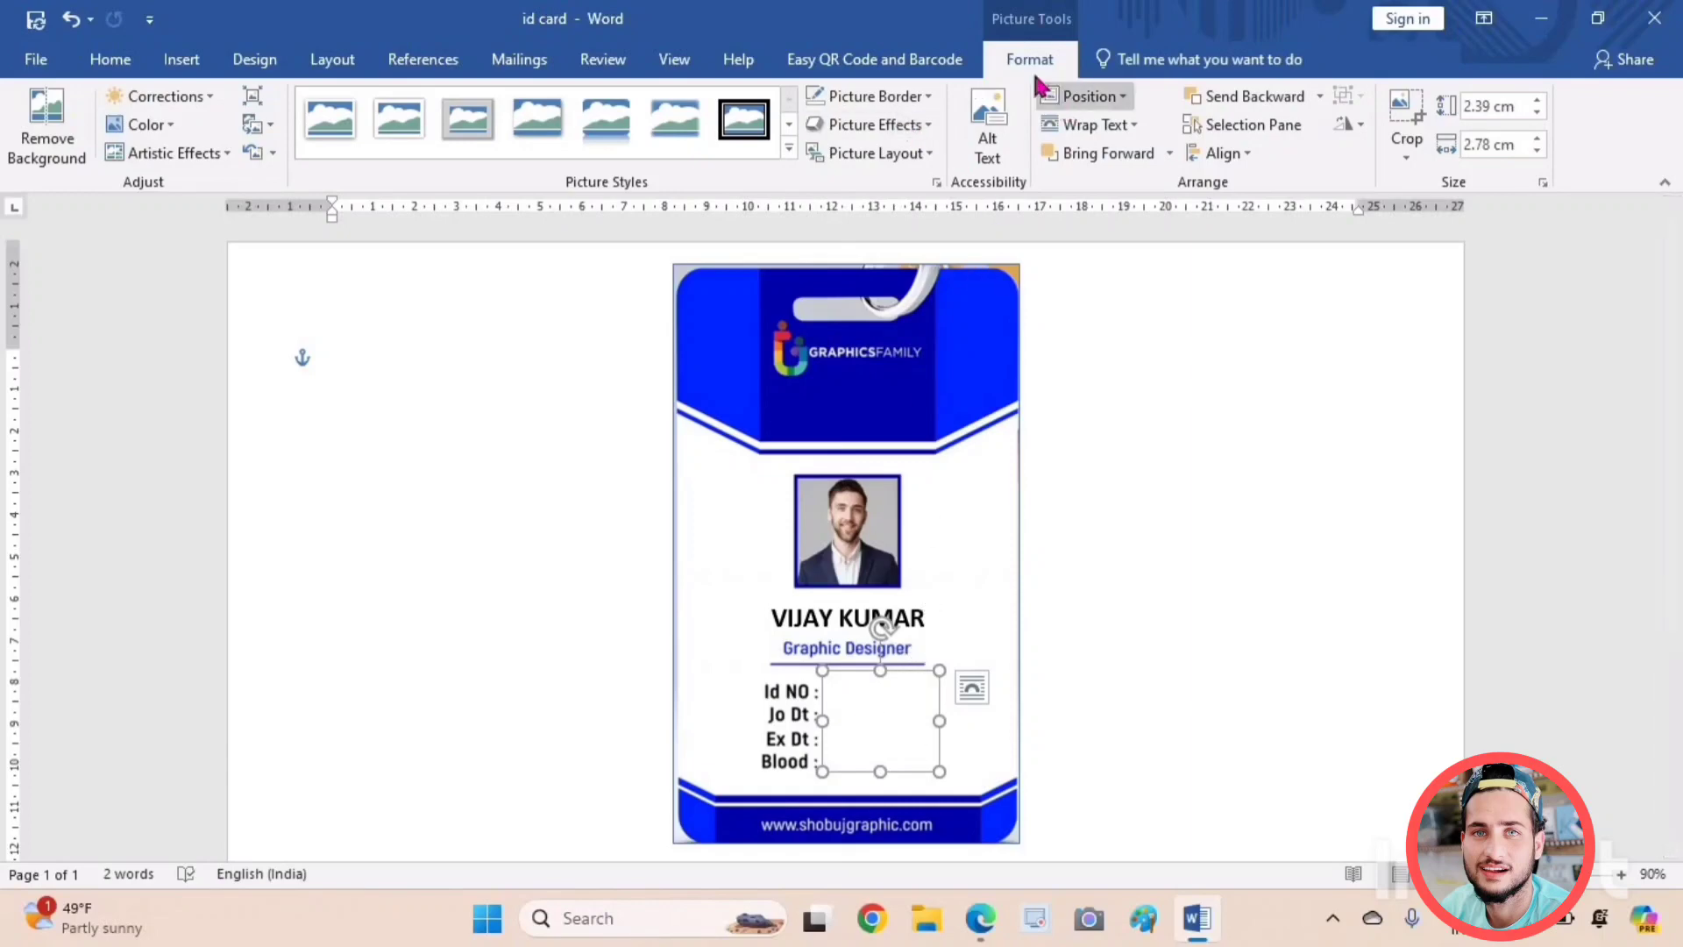
Set the white patch's Picture Border to No Outline so it blends into the card
click(873, 97)
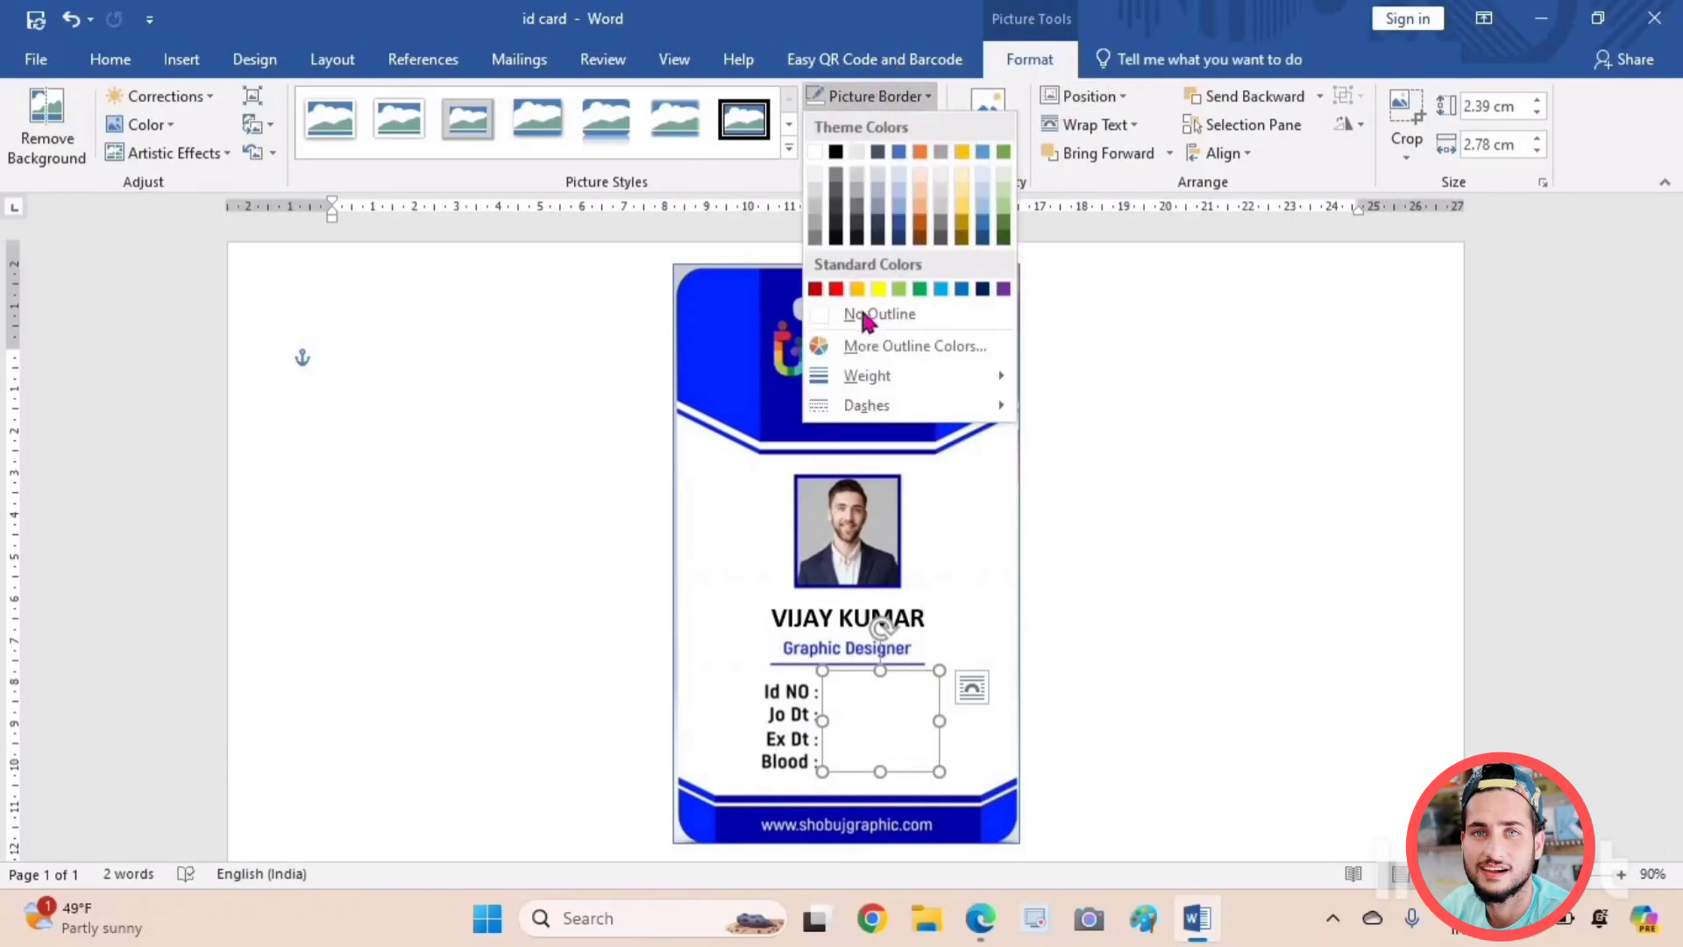
click(865, 314)
click(1154, 743)
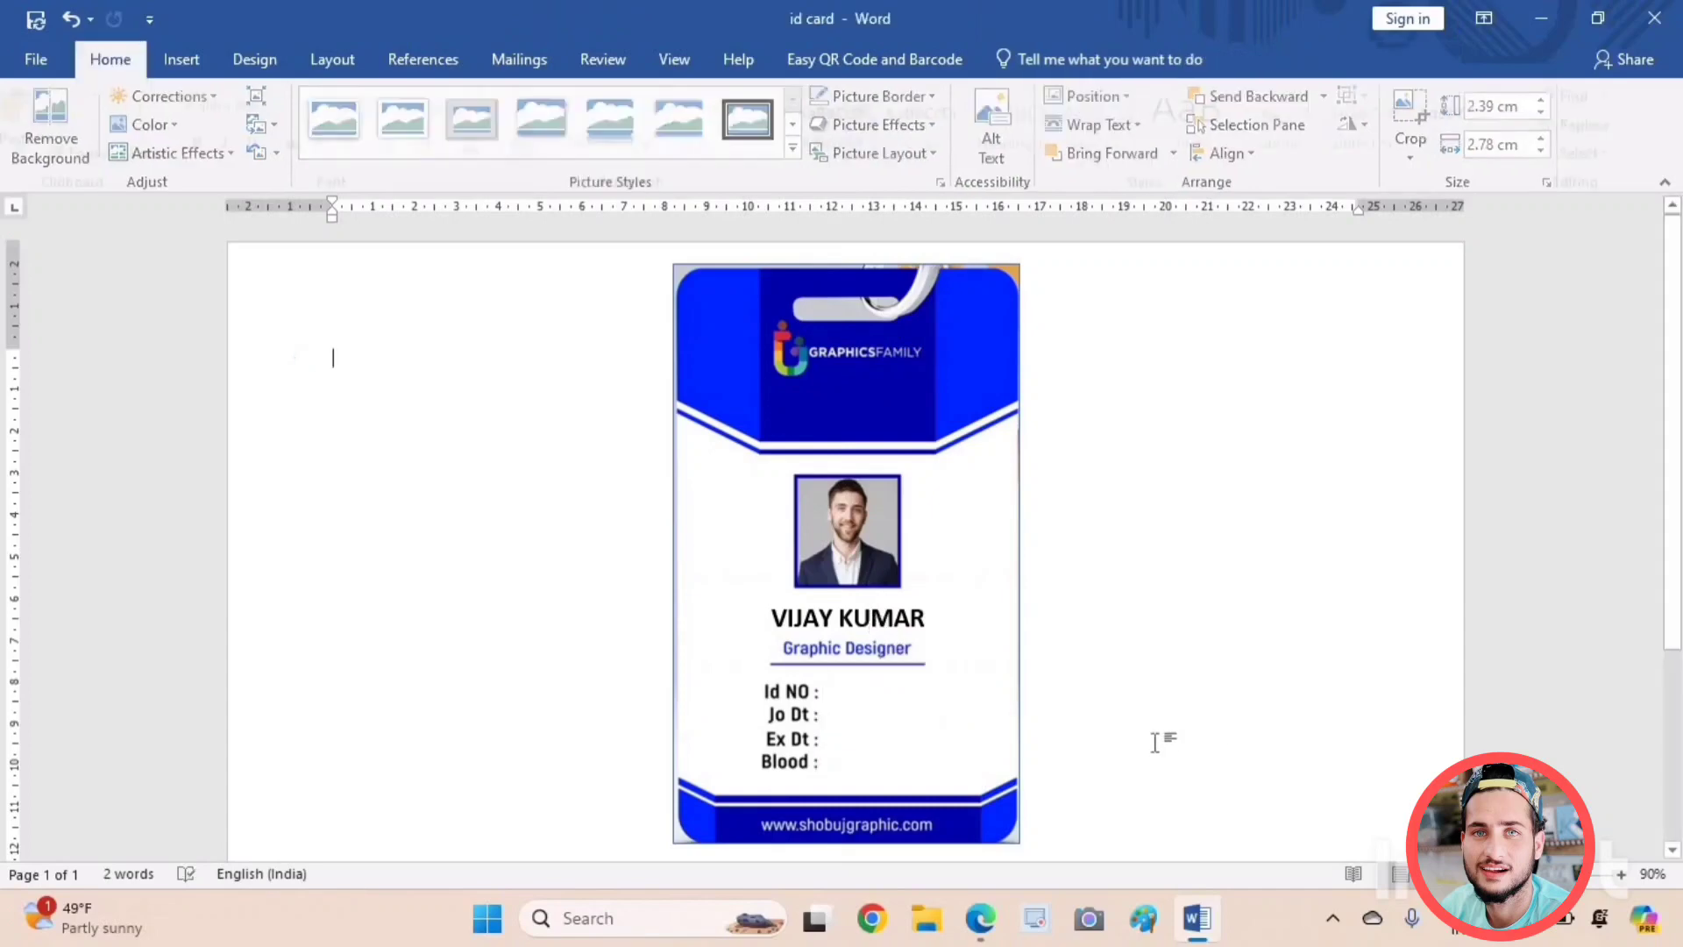
click(903, 734)
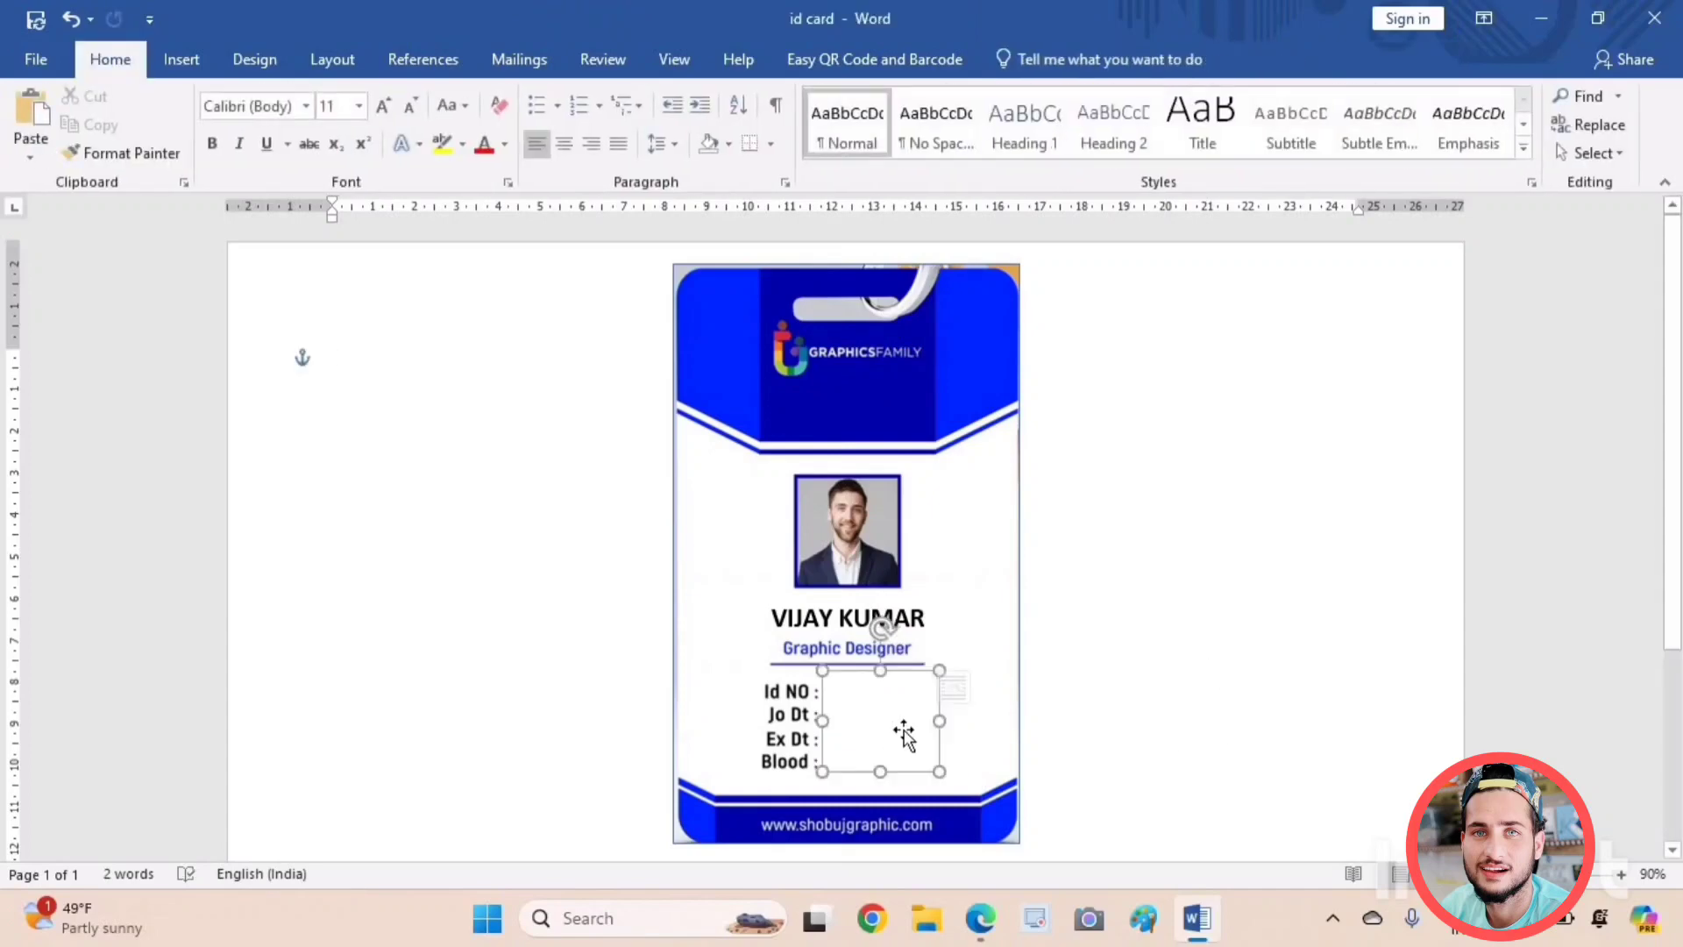
click(1173, 676)
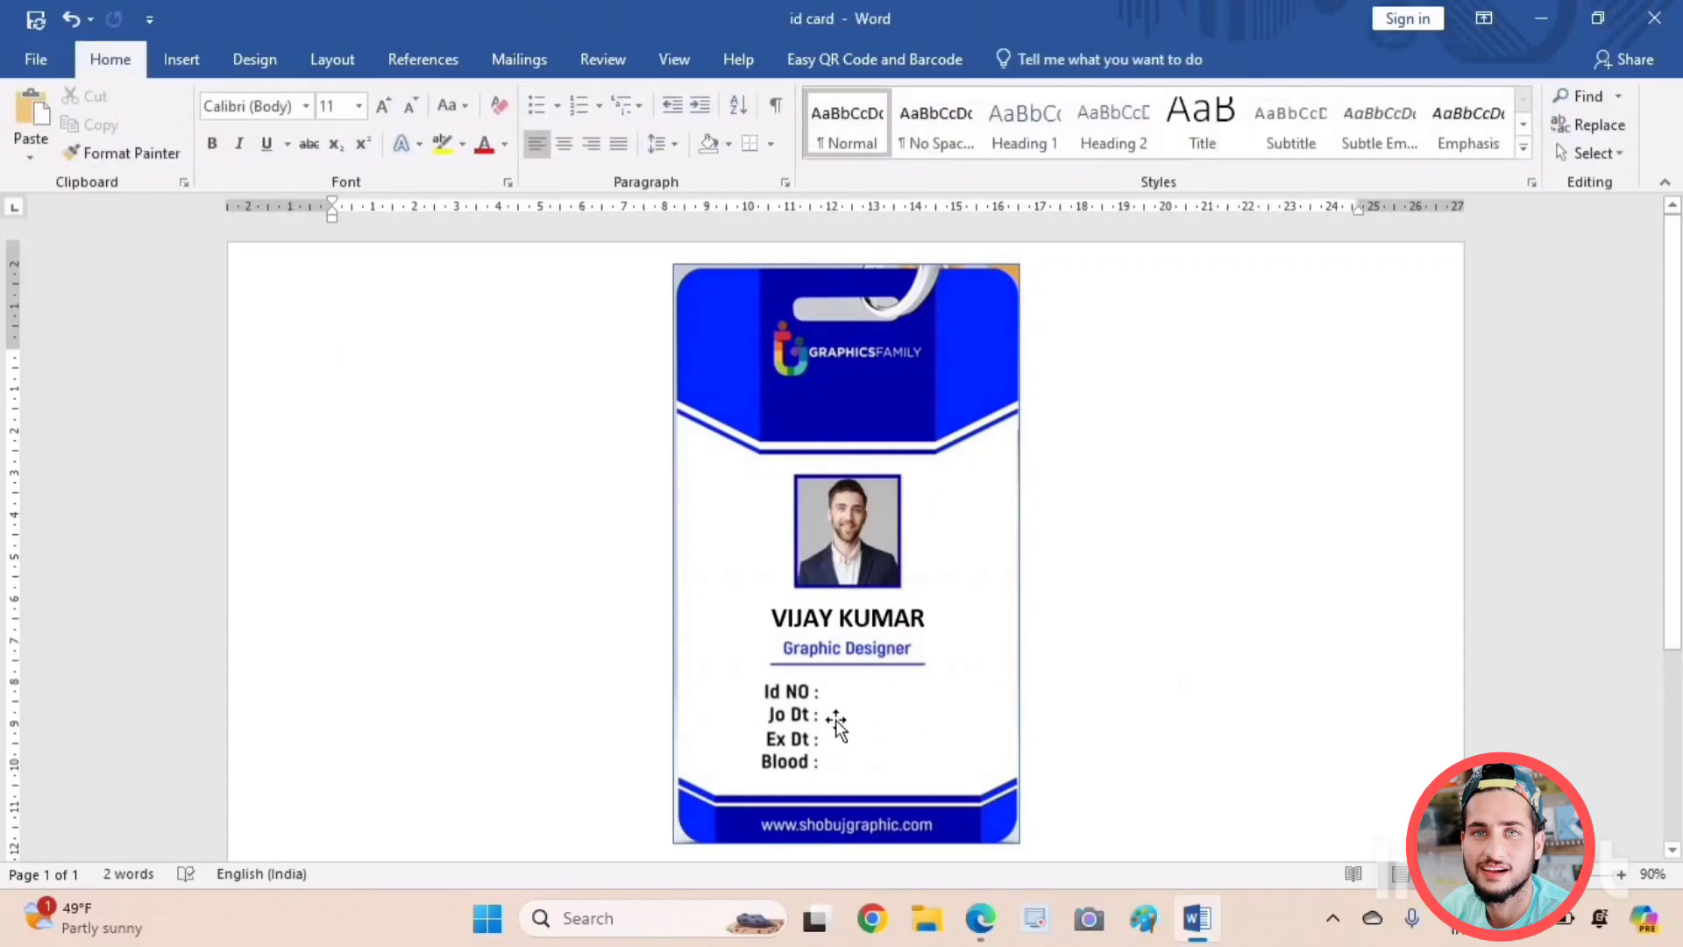
click(849, 616)
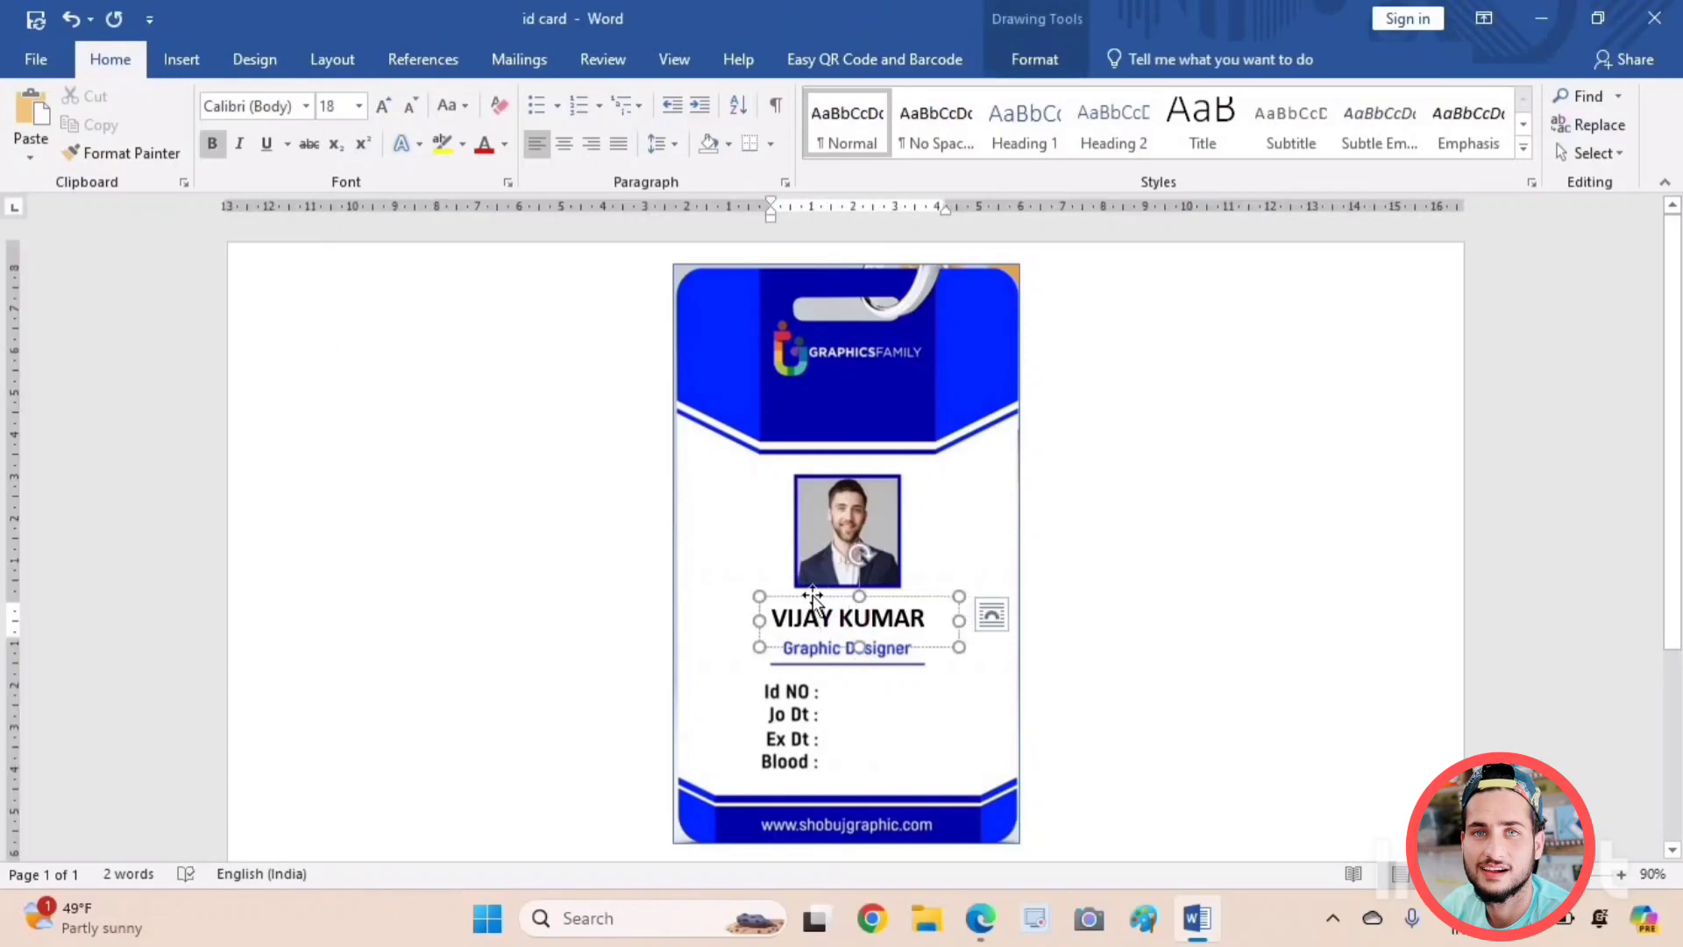
click(823, 596)
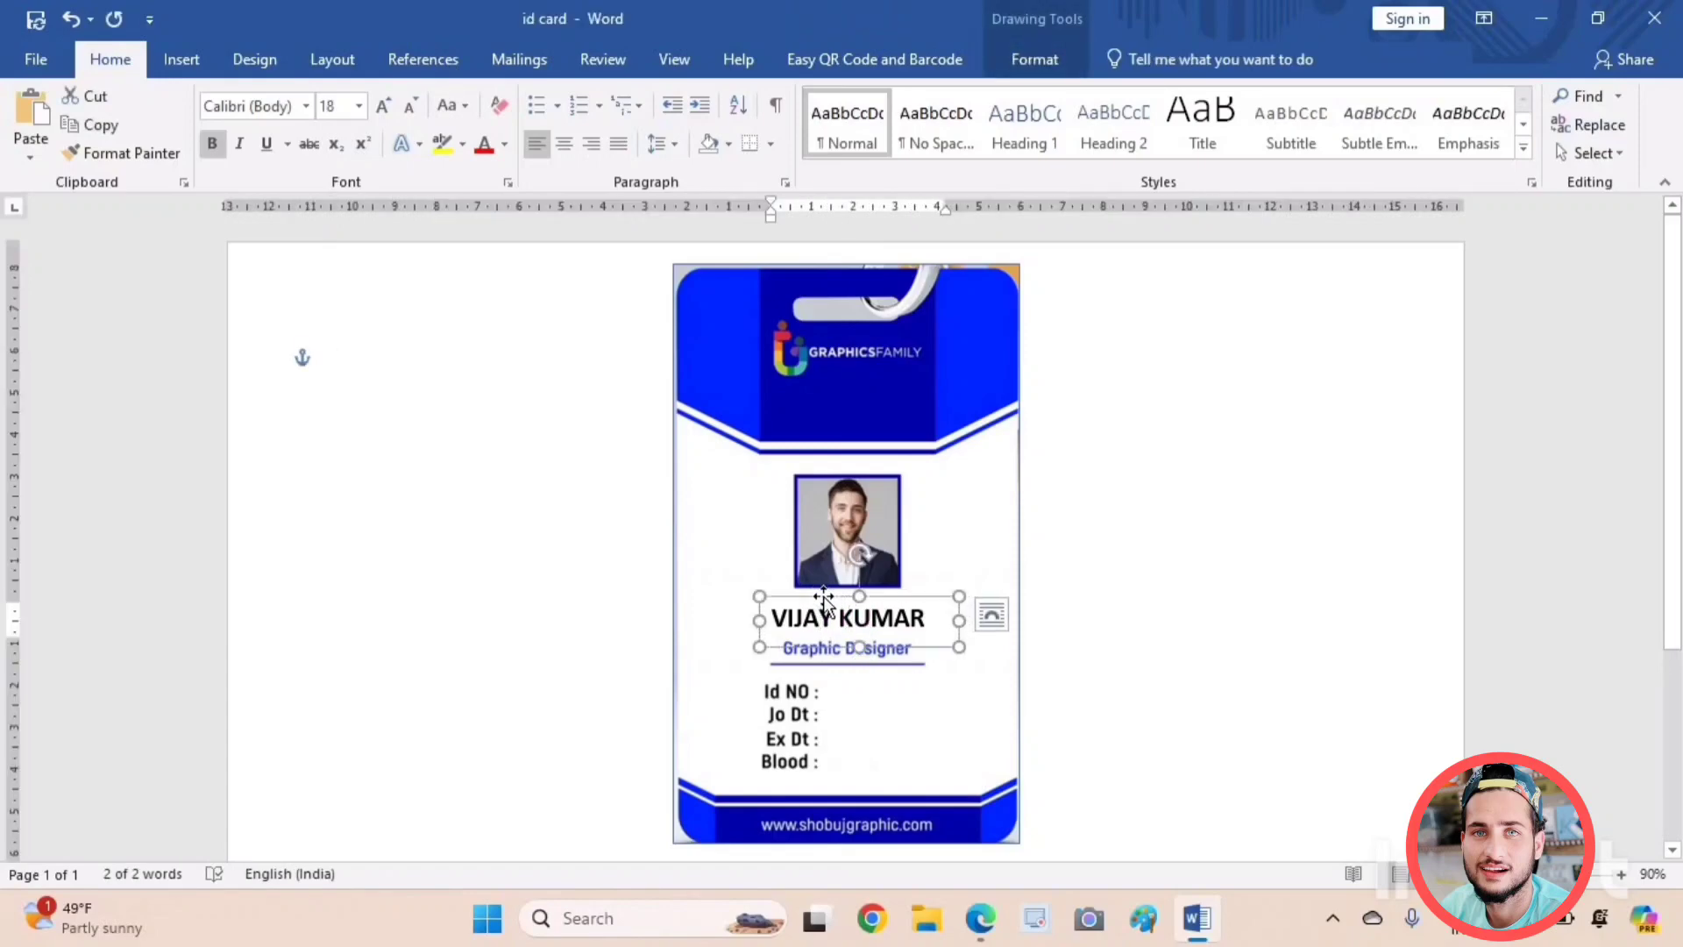
key(ctrl+d)
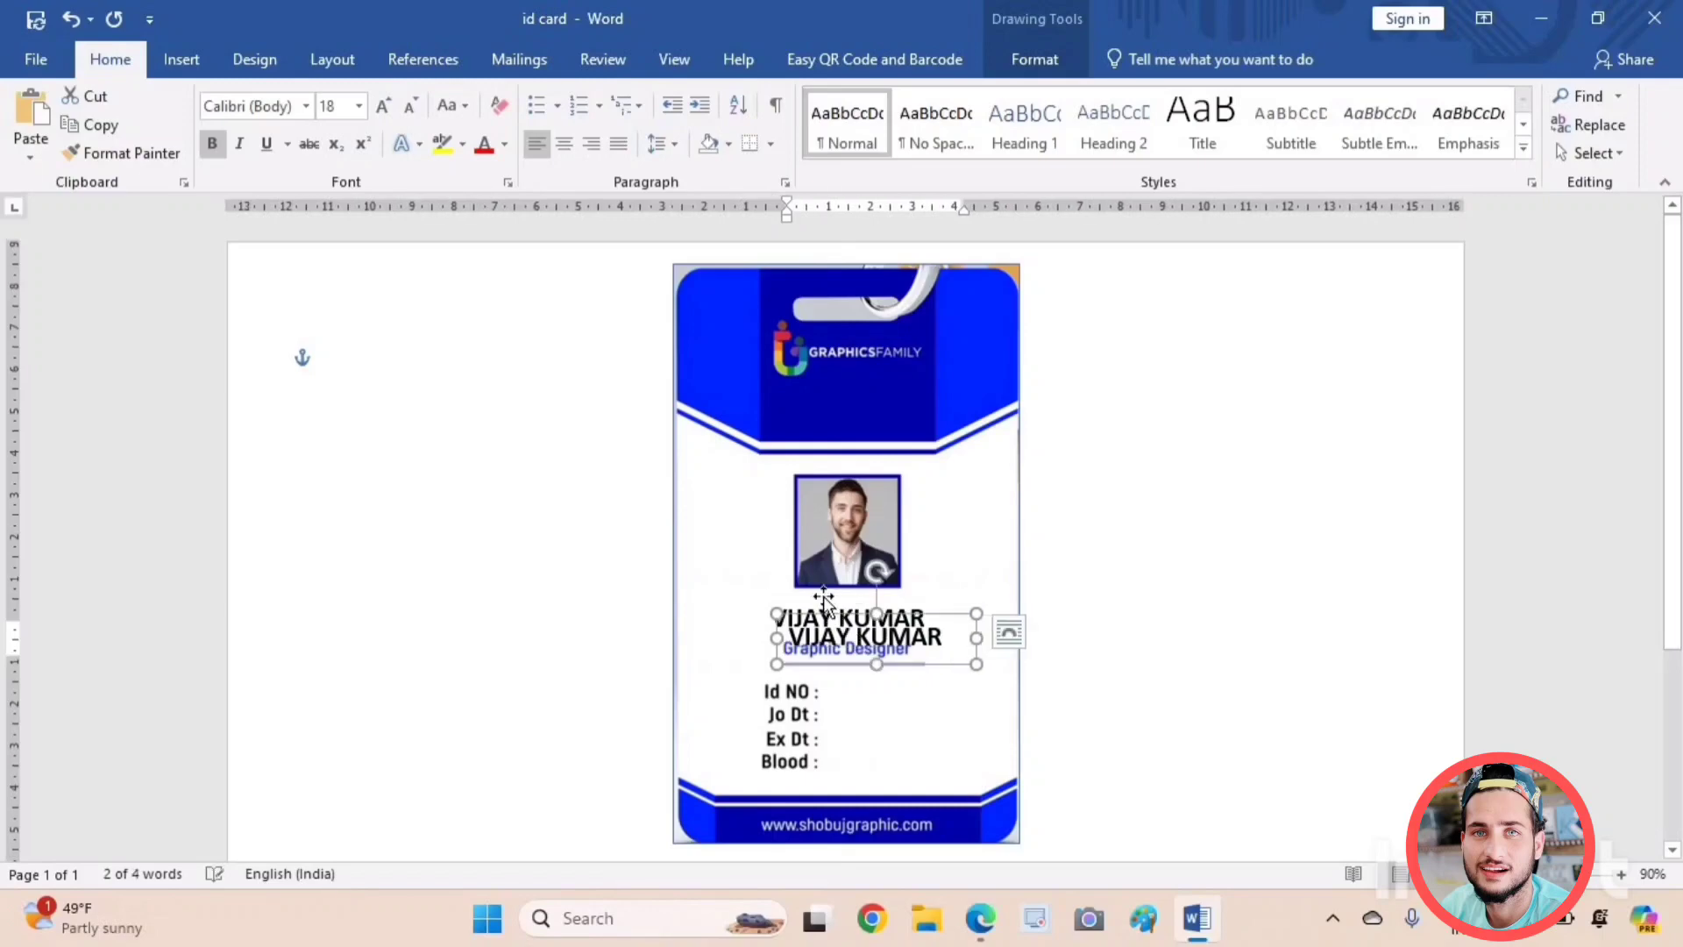
drag(938, 622, 985, 681)
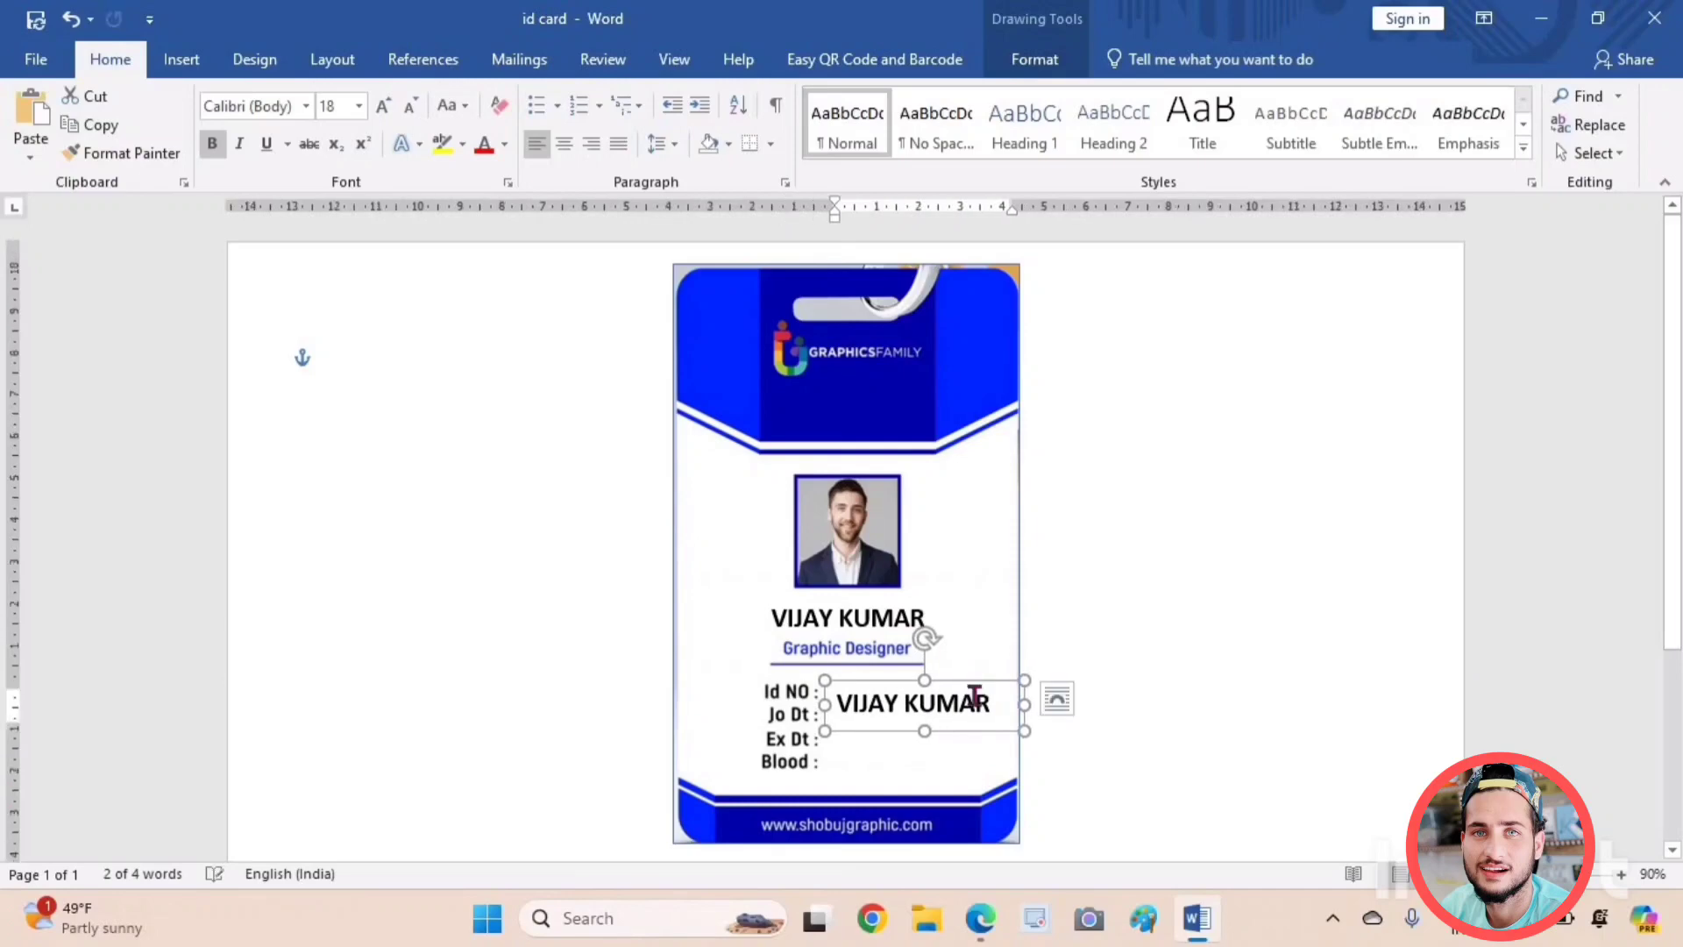
triple_click(898, 712)
key(Delete)
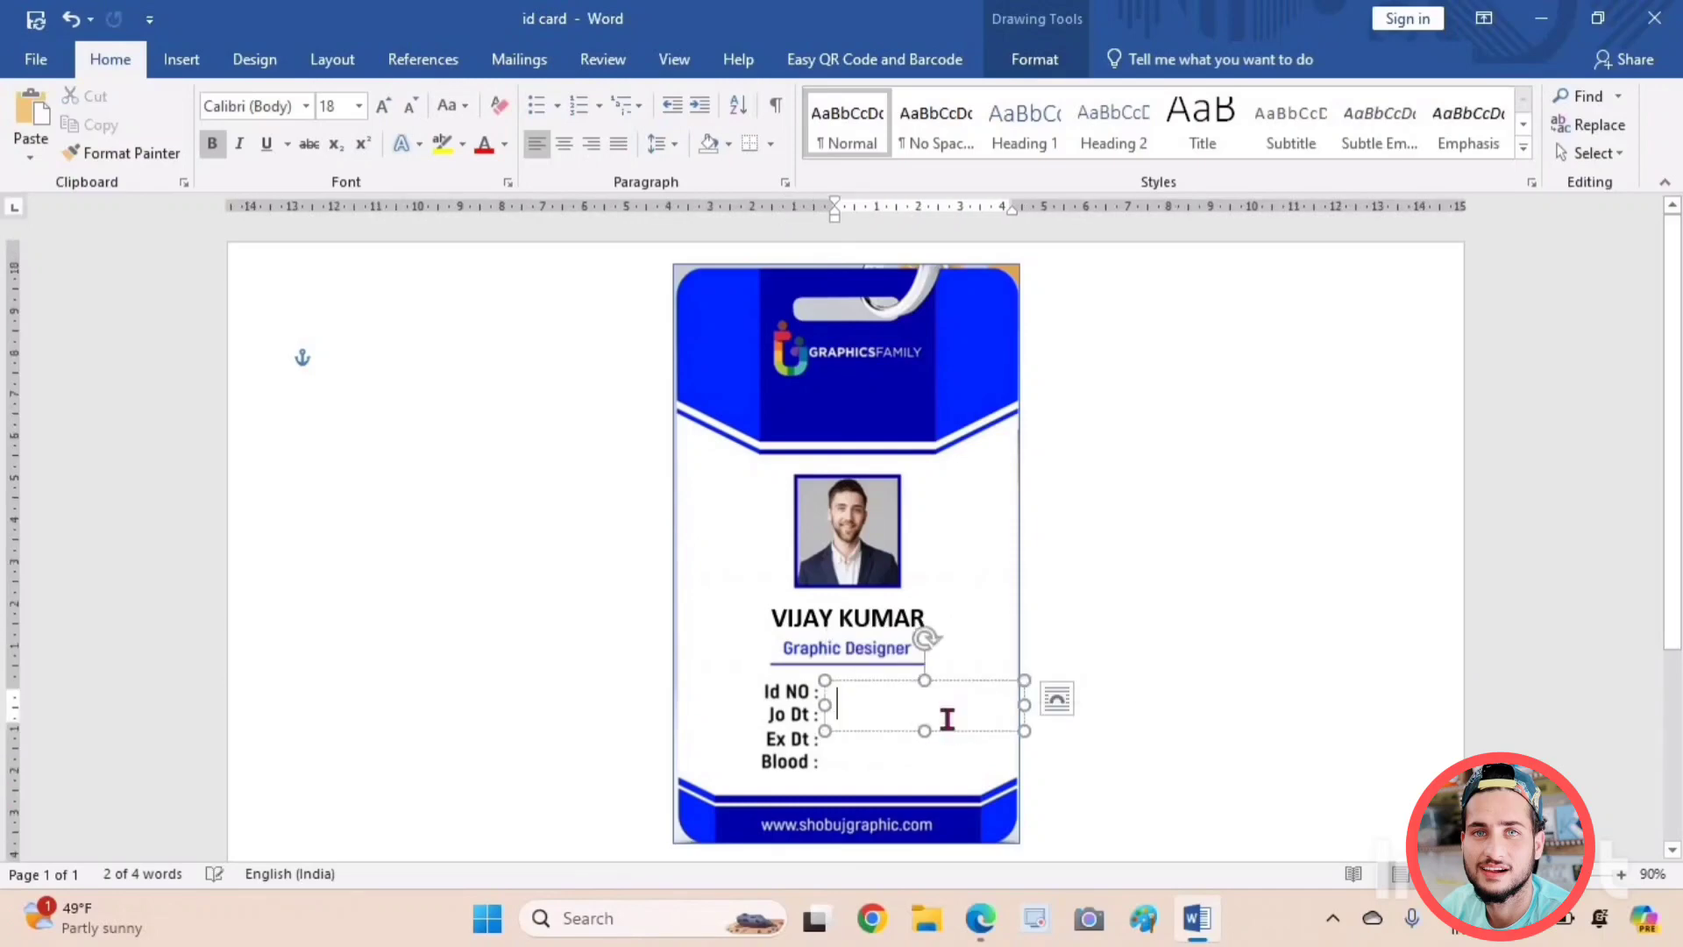
mouse_move(1024, 731)
mouse_down()
mouse_move(976, 780)
mouse_move(1009, 776)
mouse_up()
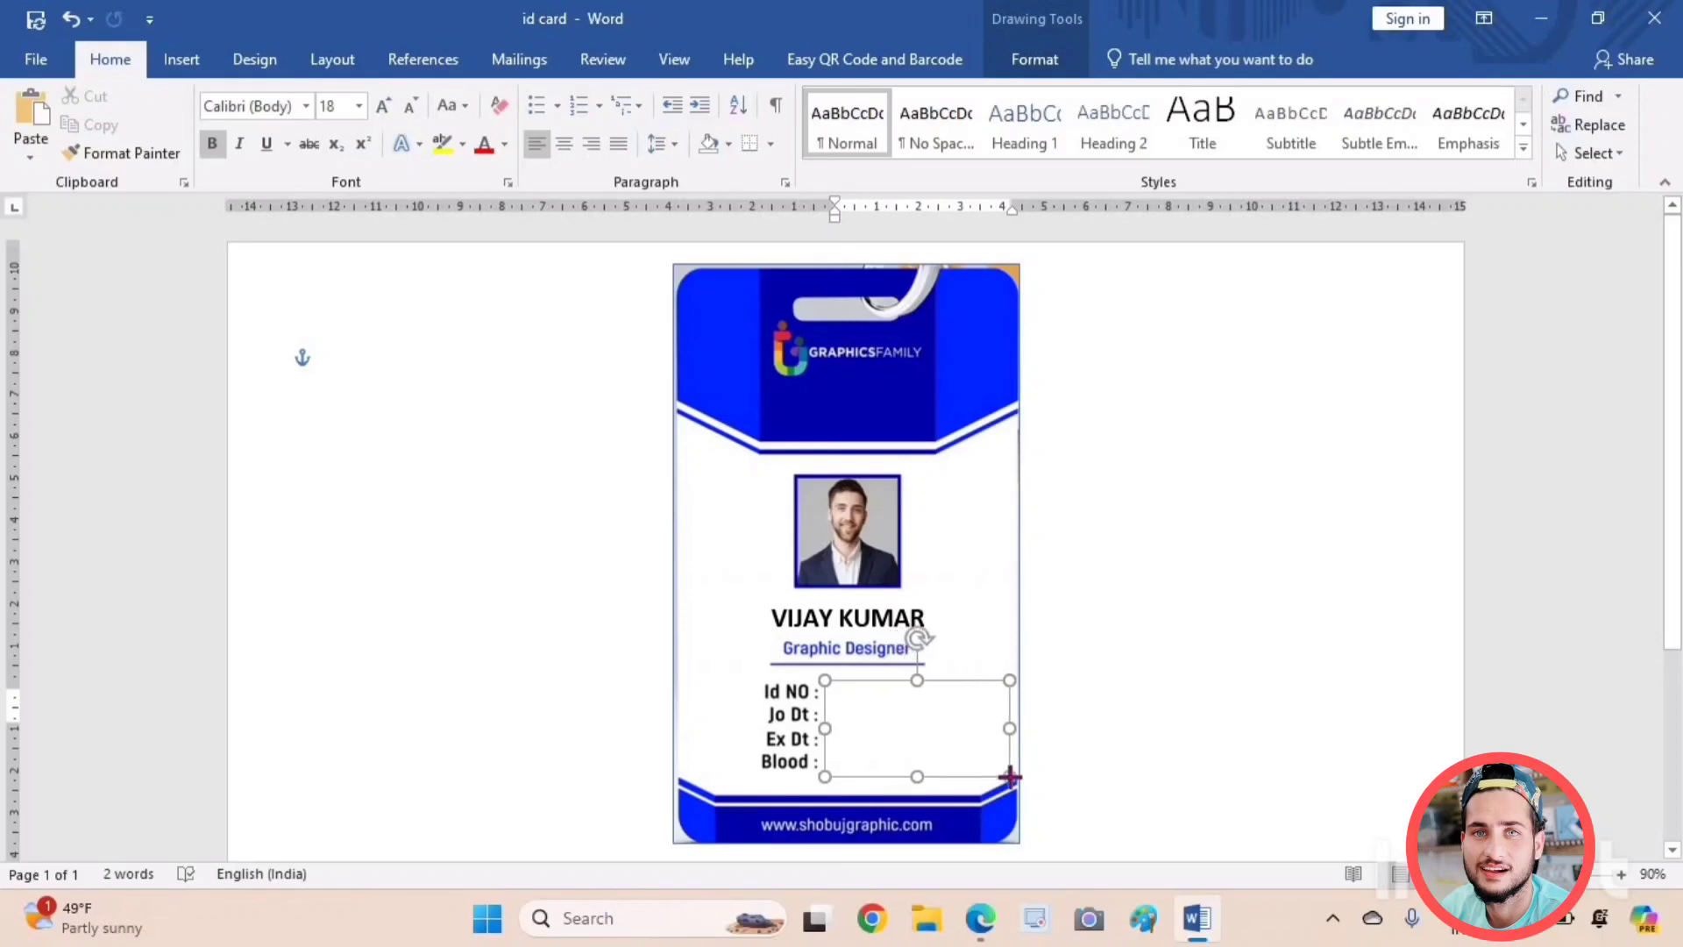
drag(871, 681, 1187, 645)
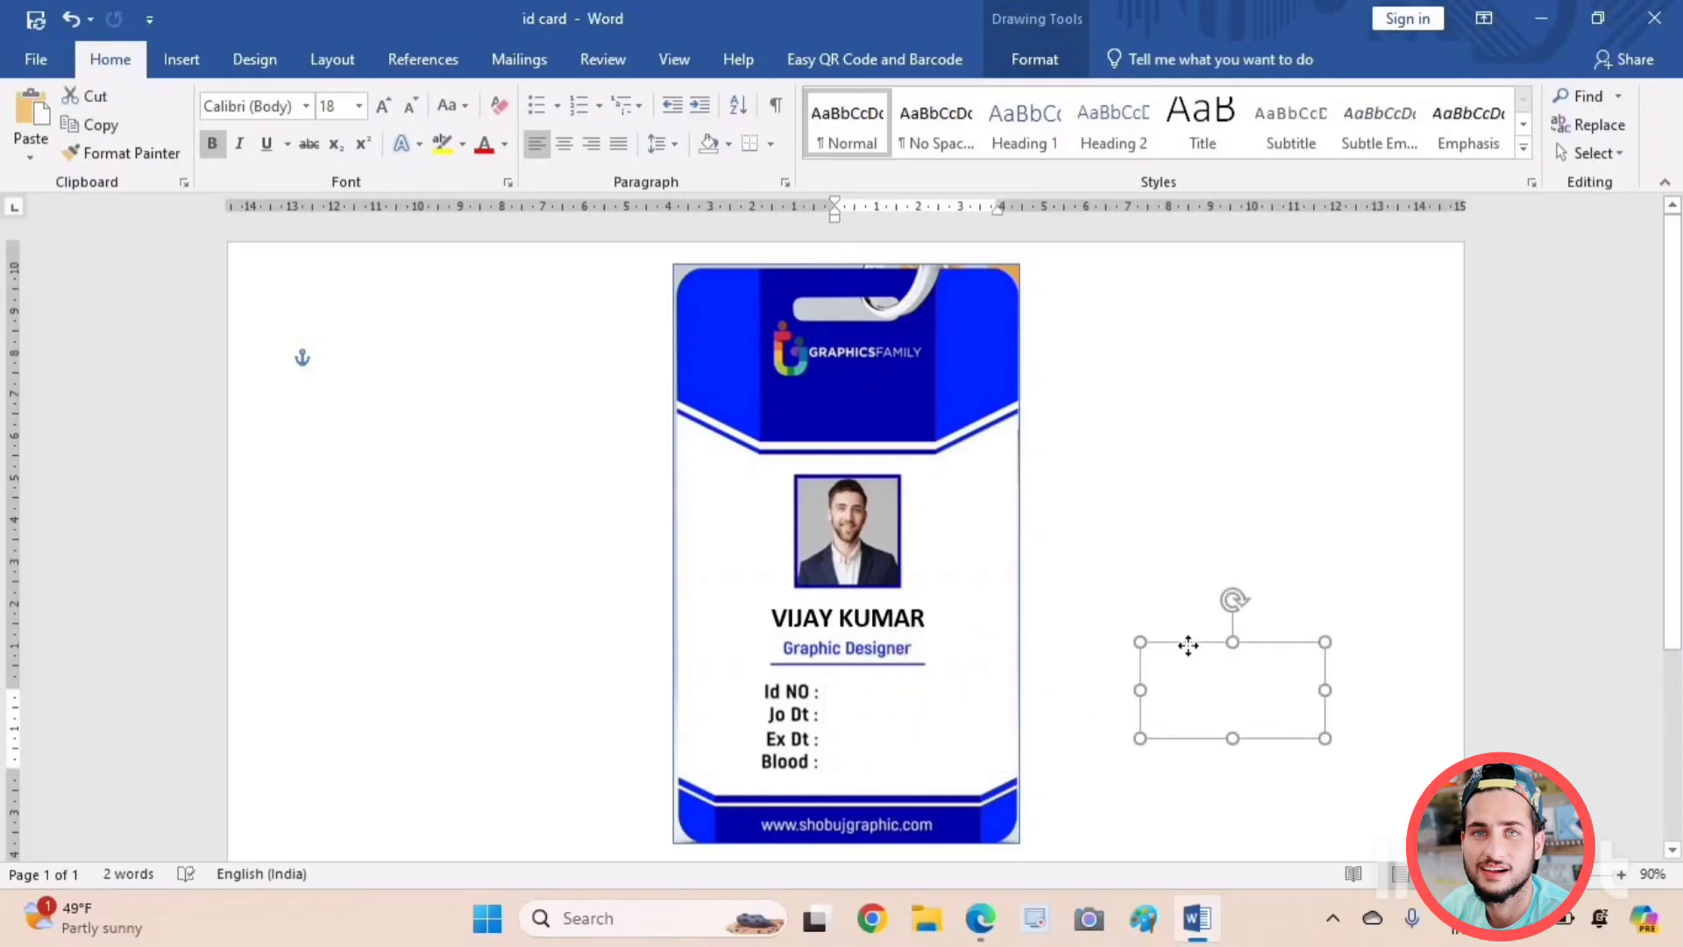
click(792, 726)
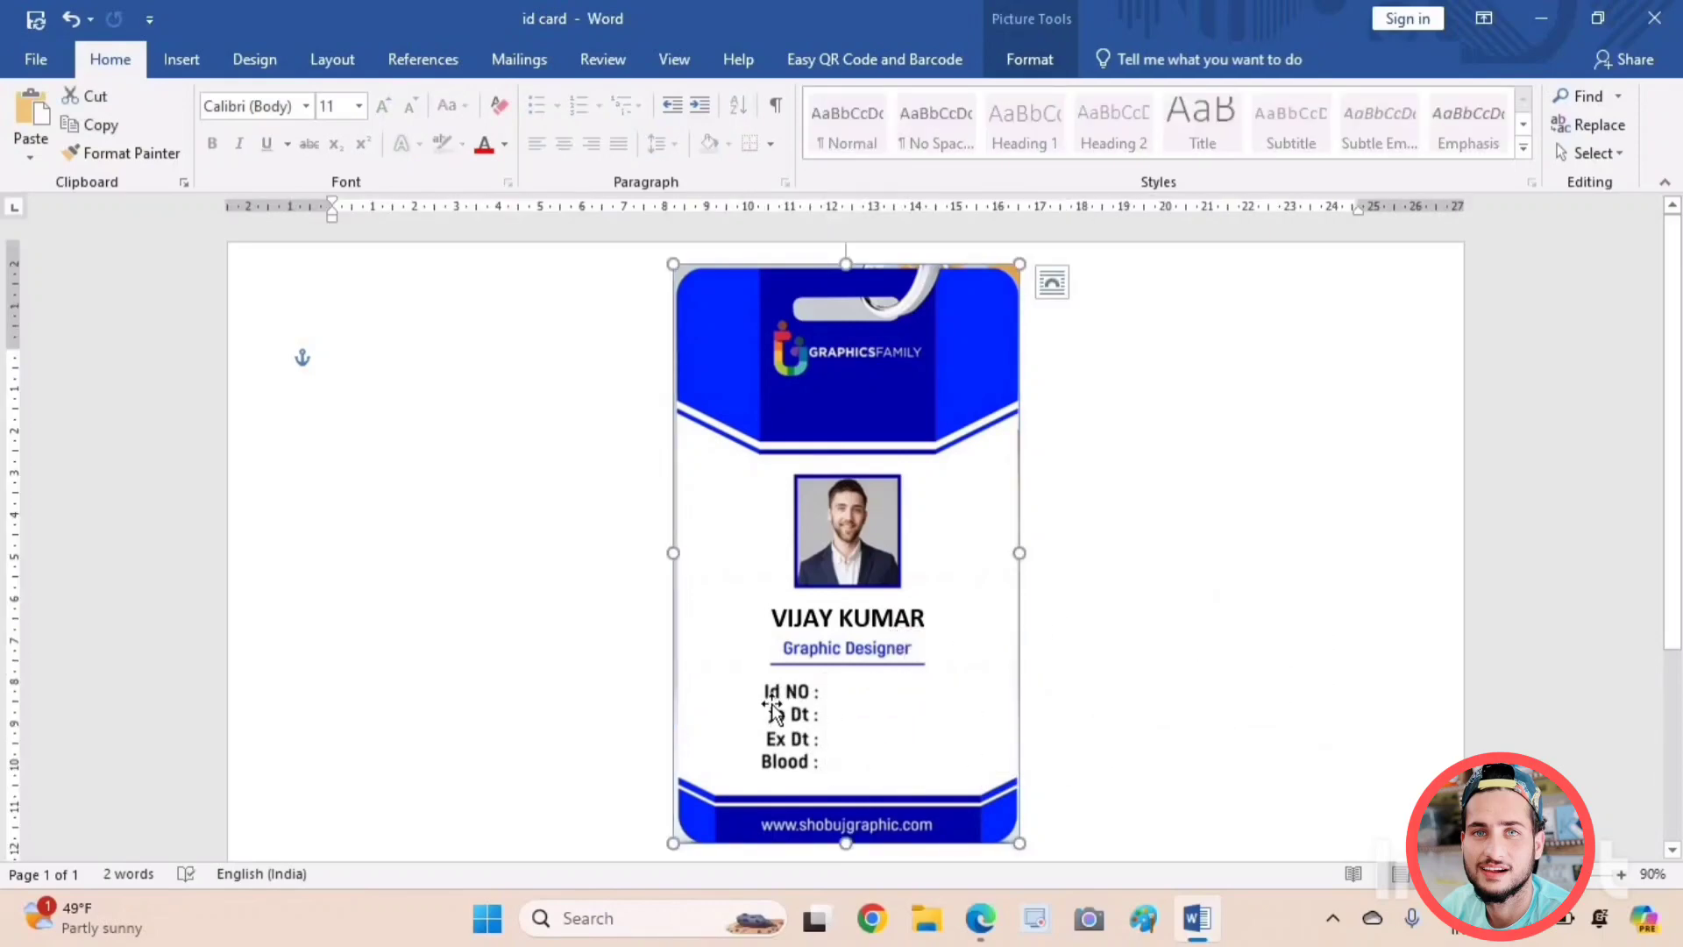
Stretch the white patch leftward to also hide the Id NO to Blood labels
click(880, 739)
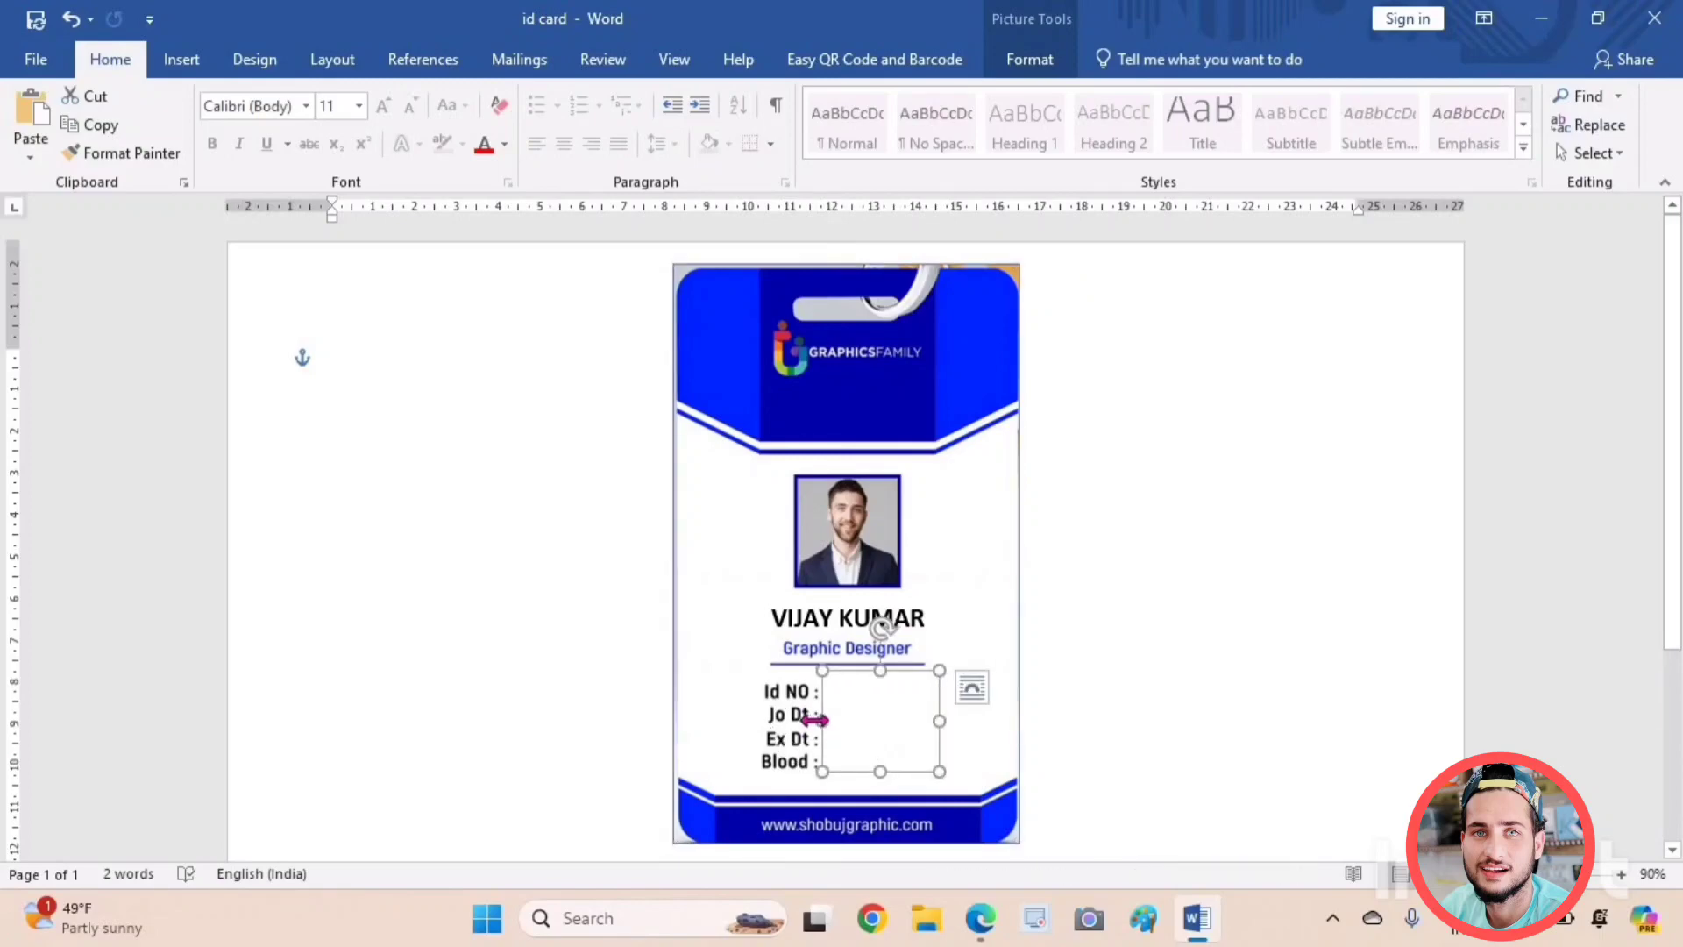
drag(814, 720, 751, 718)
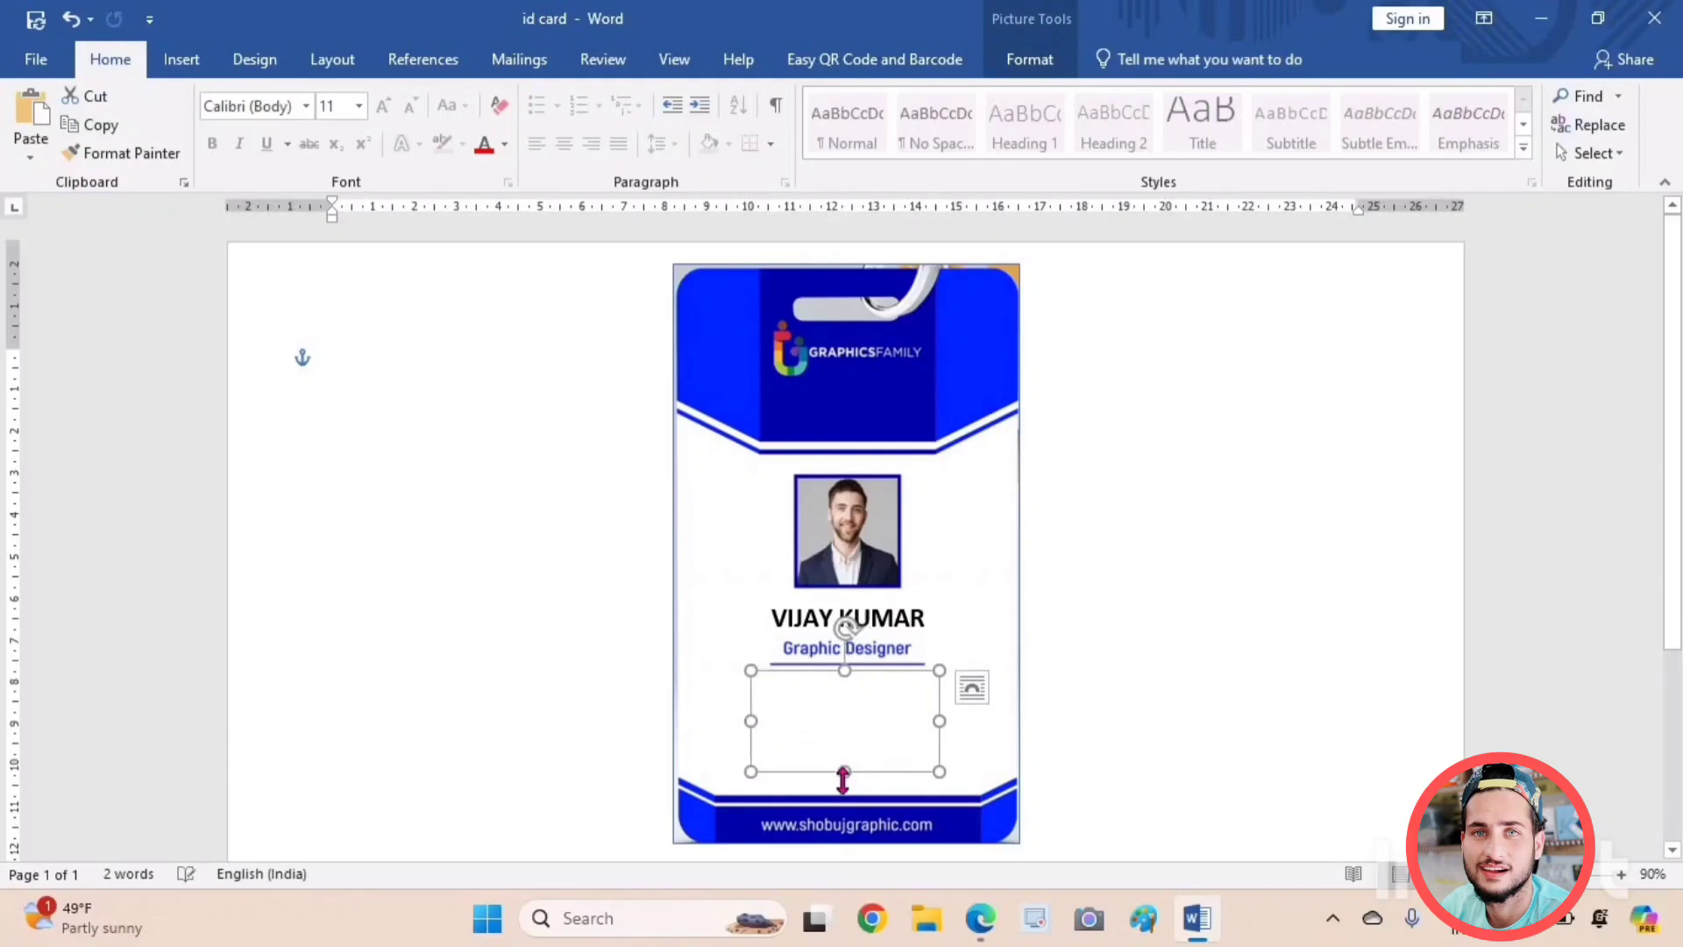
click(972, 651)
Paste the empty text box below Graphic Designer, enlarge it, and apply No Spacing style
click(1082, 669)
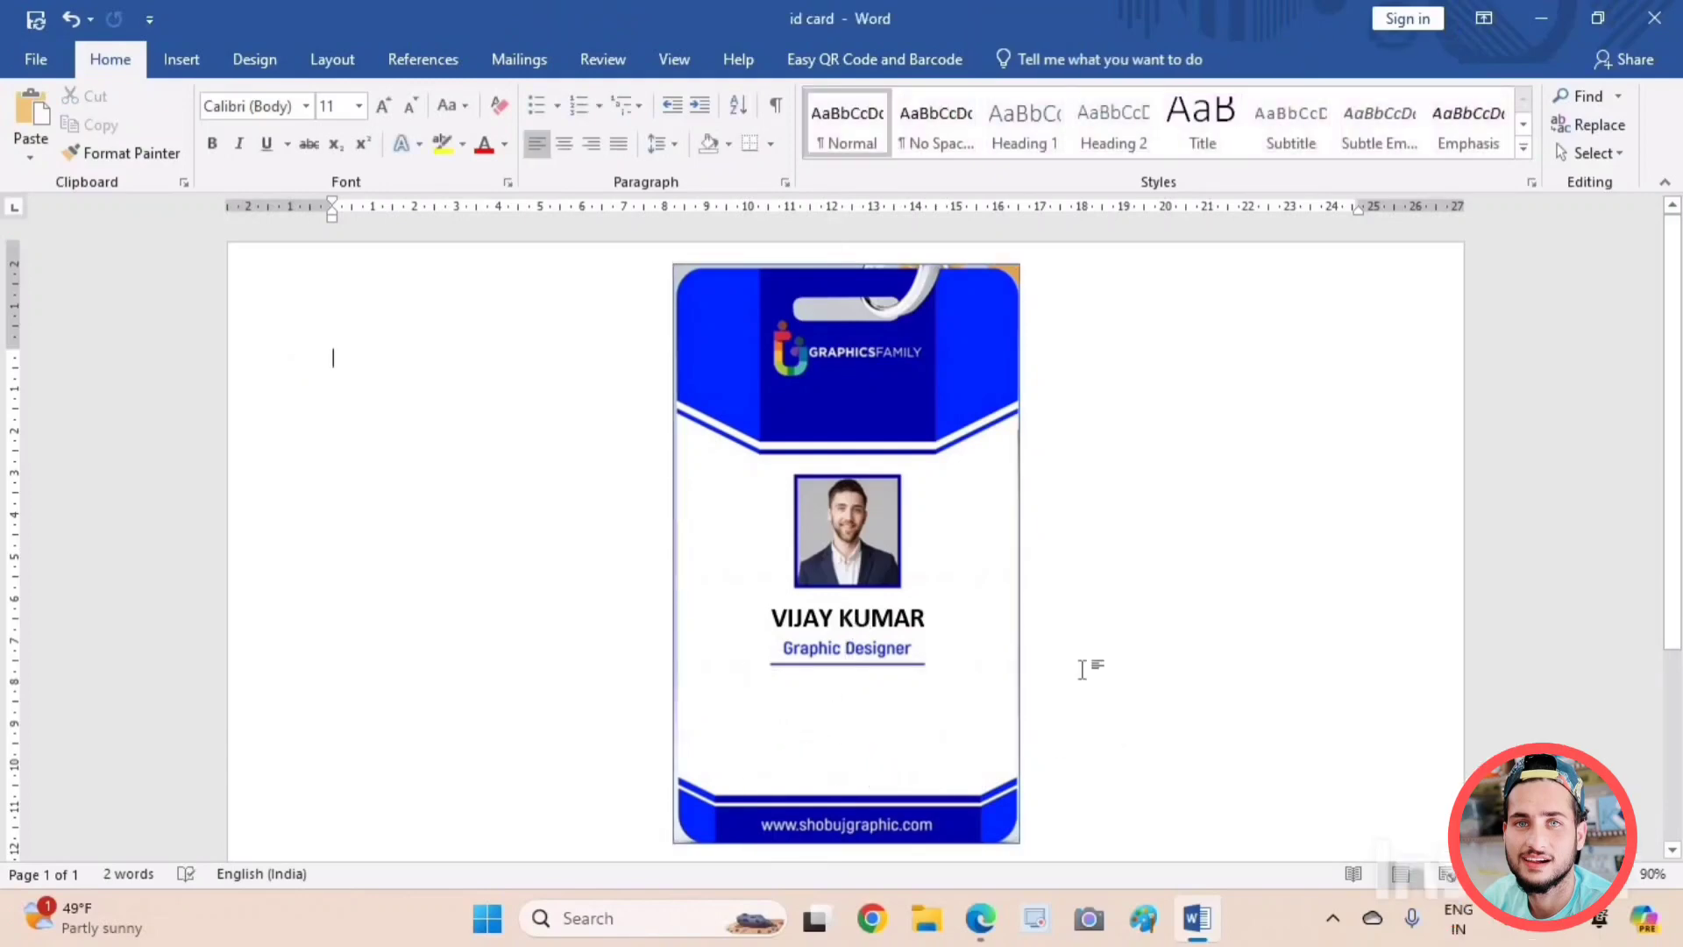
key(ctrl+v)
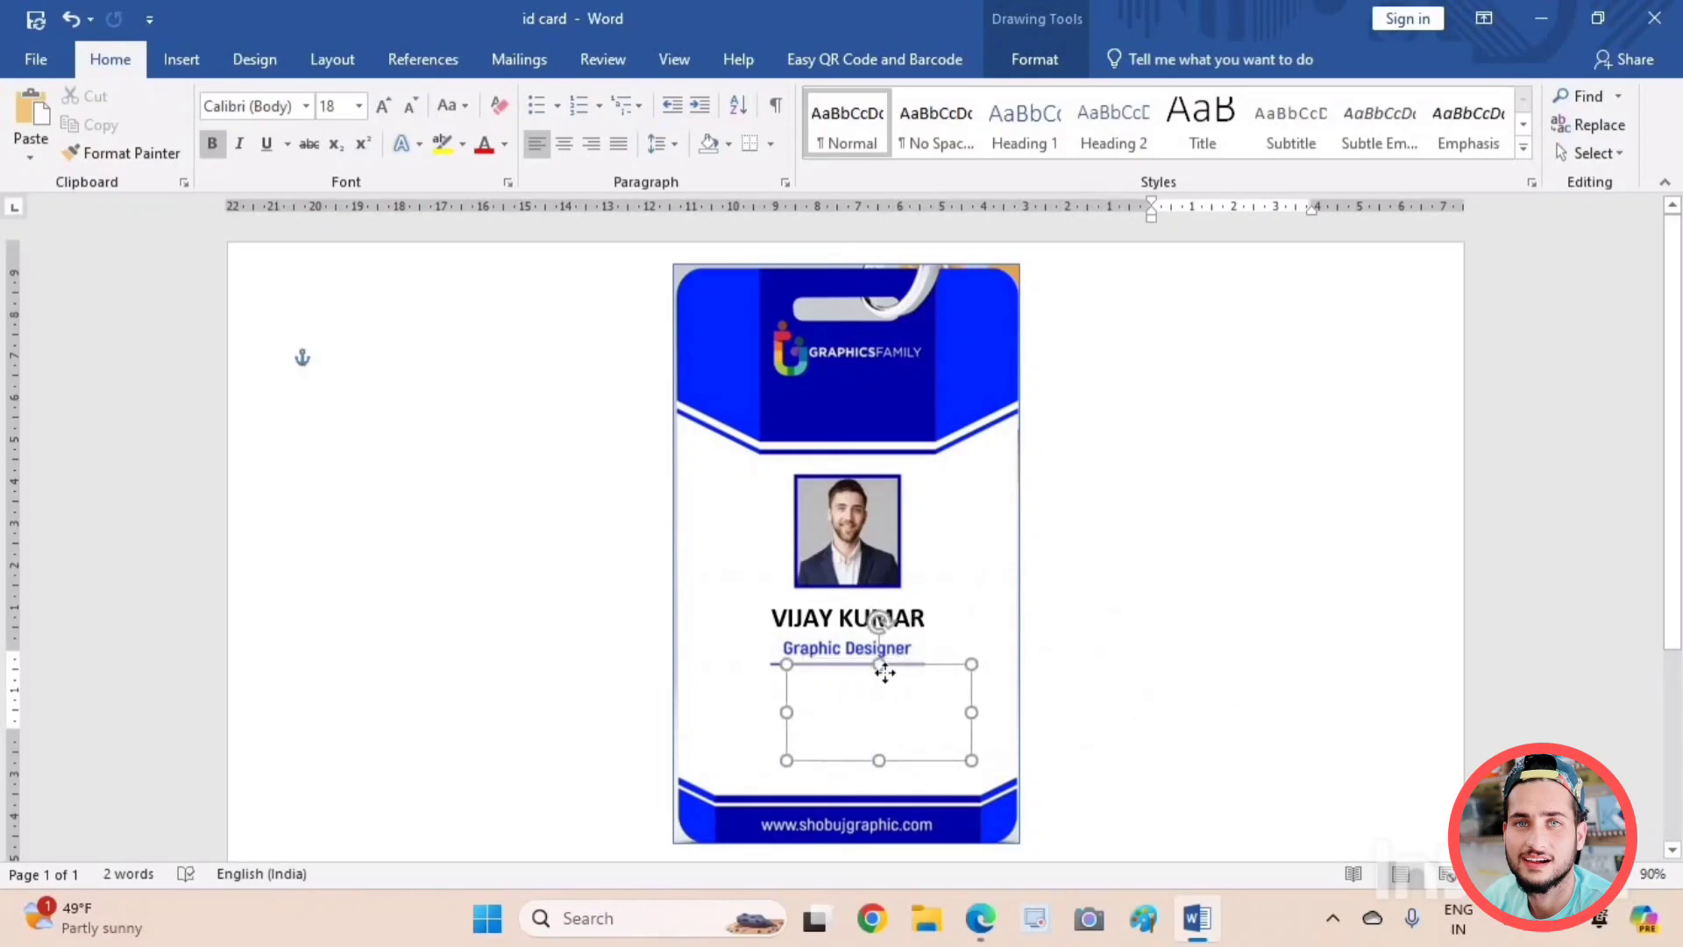
drag(1266, 648, 880, 676)
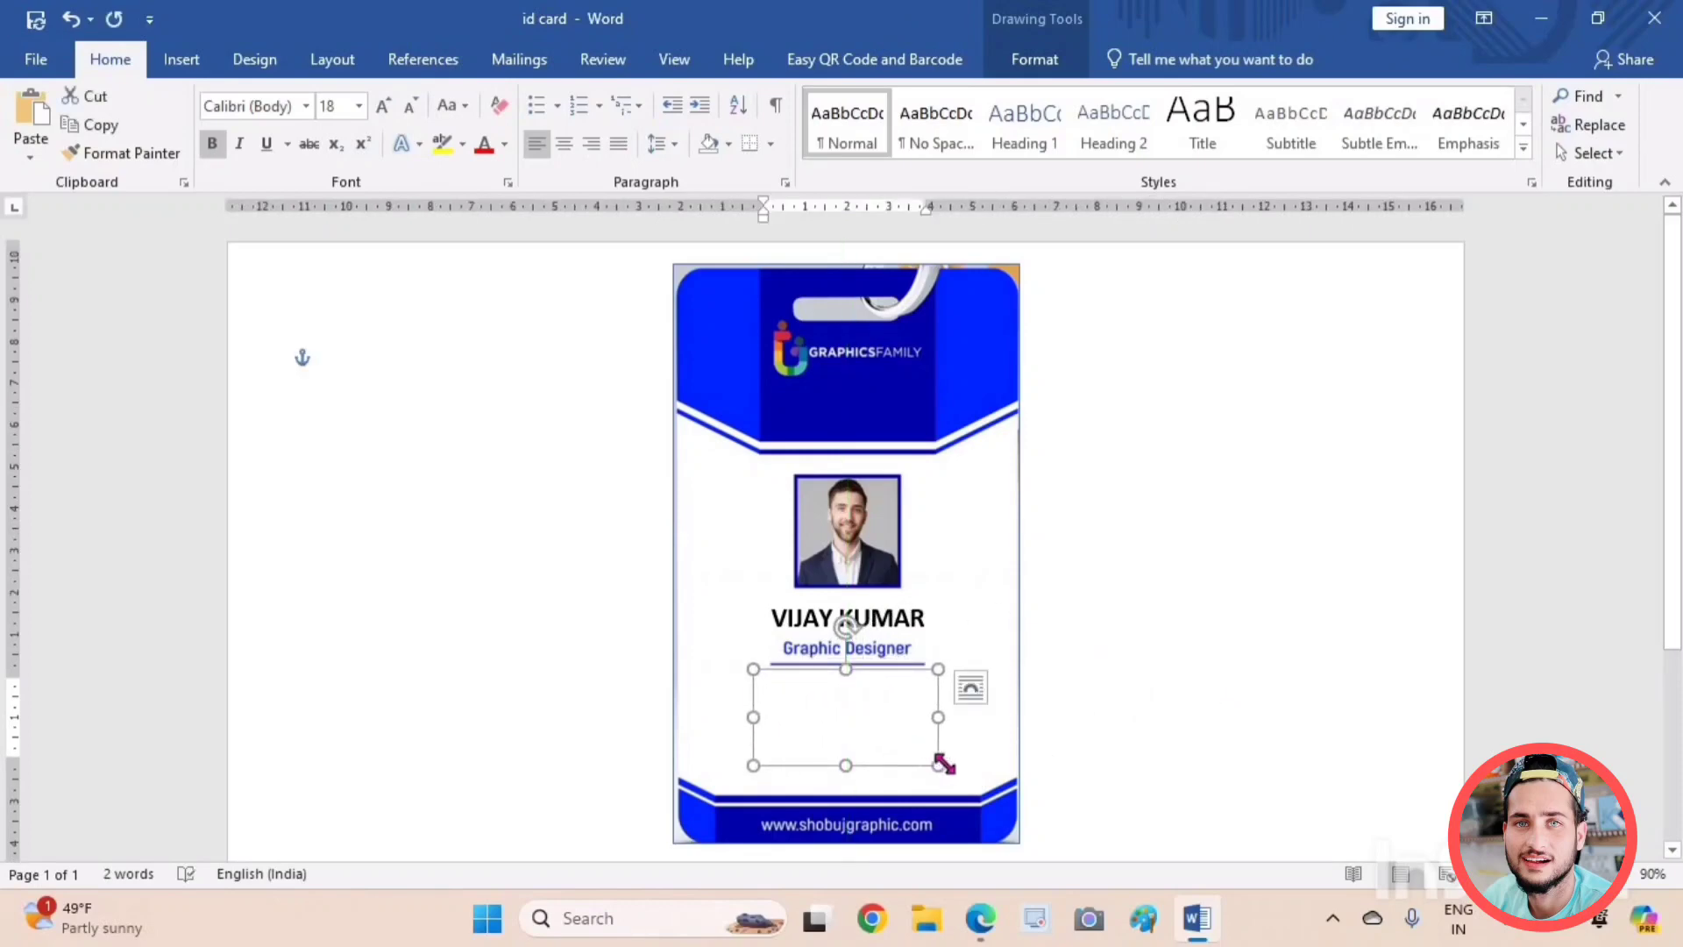
drag(942, 762, 955, 781)
click(860, 699)
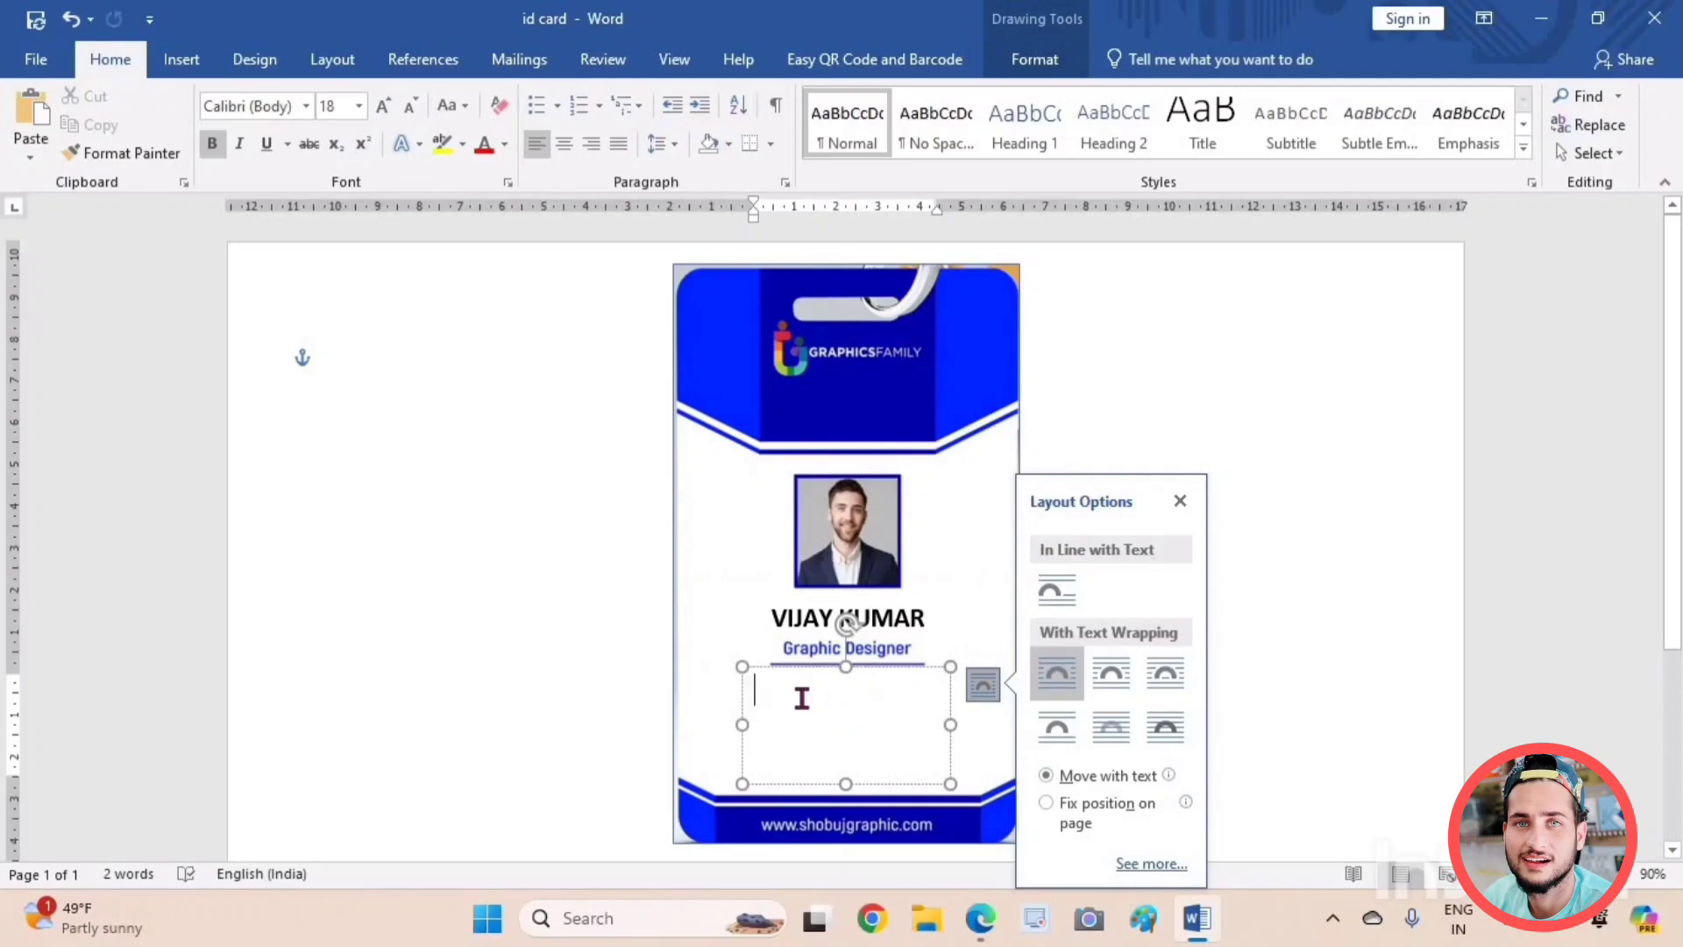
click(835, 698)
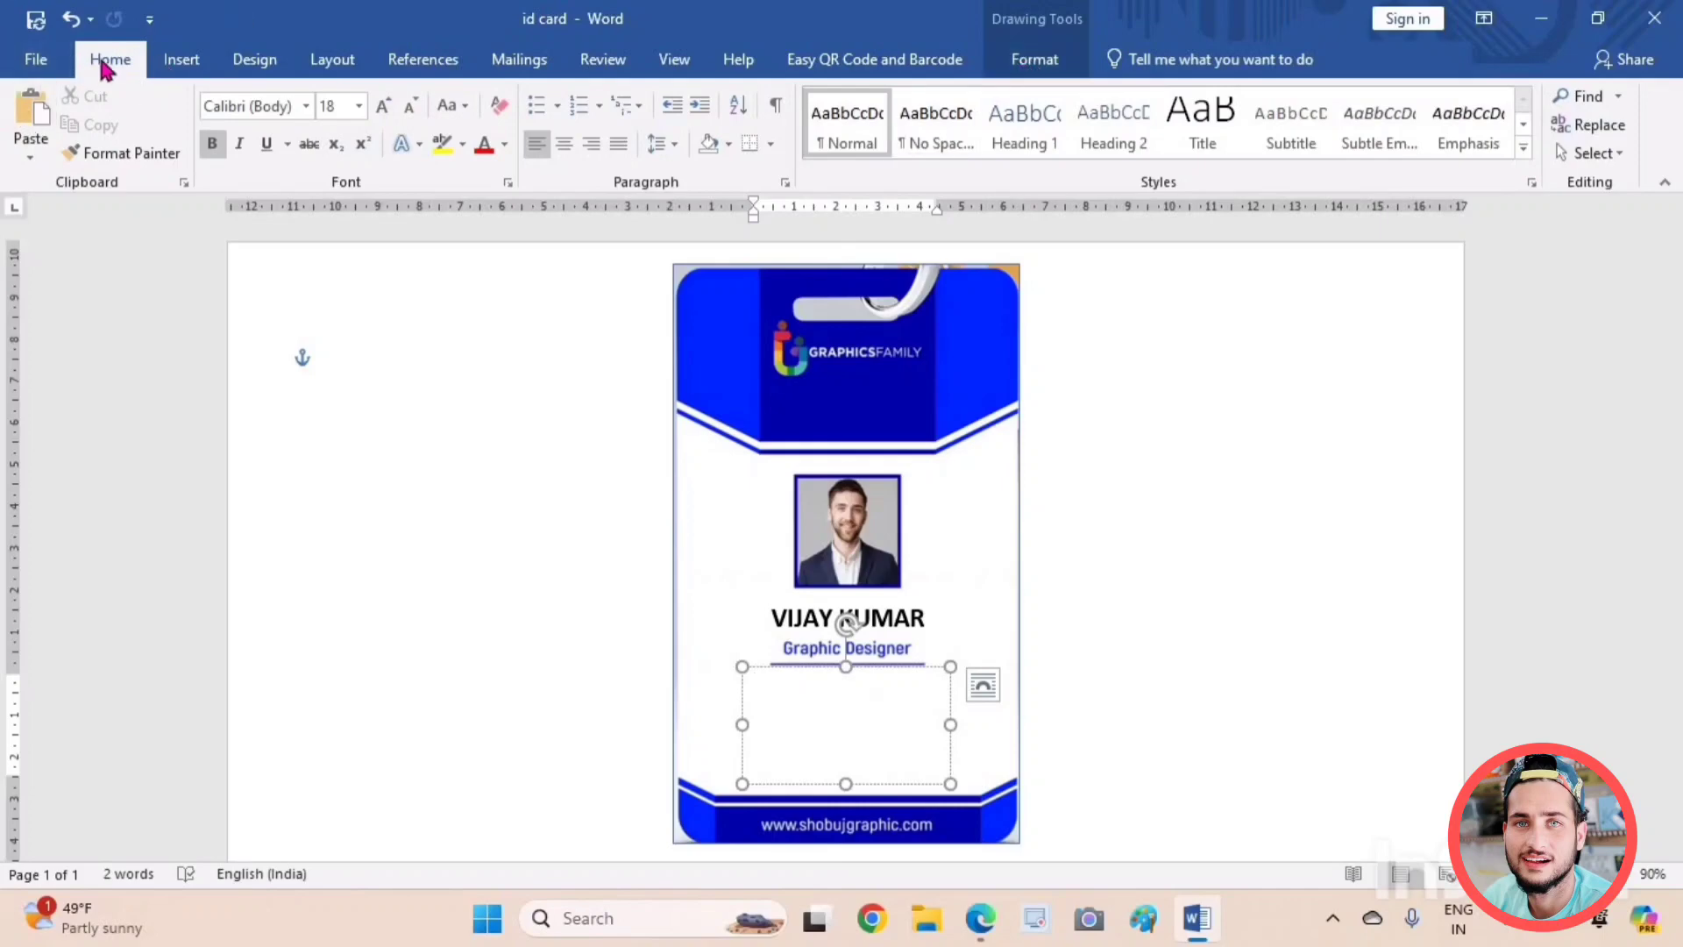
click(933, 131)
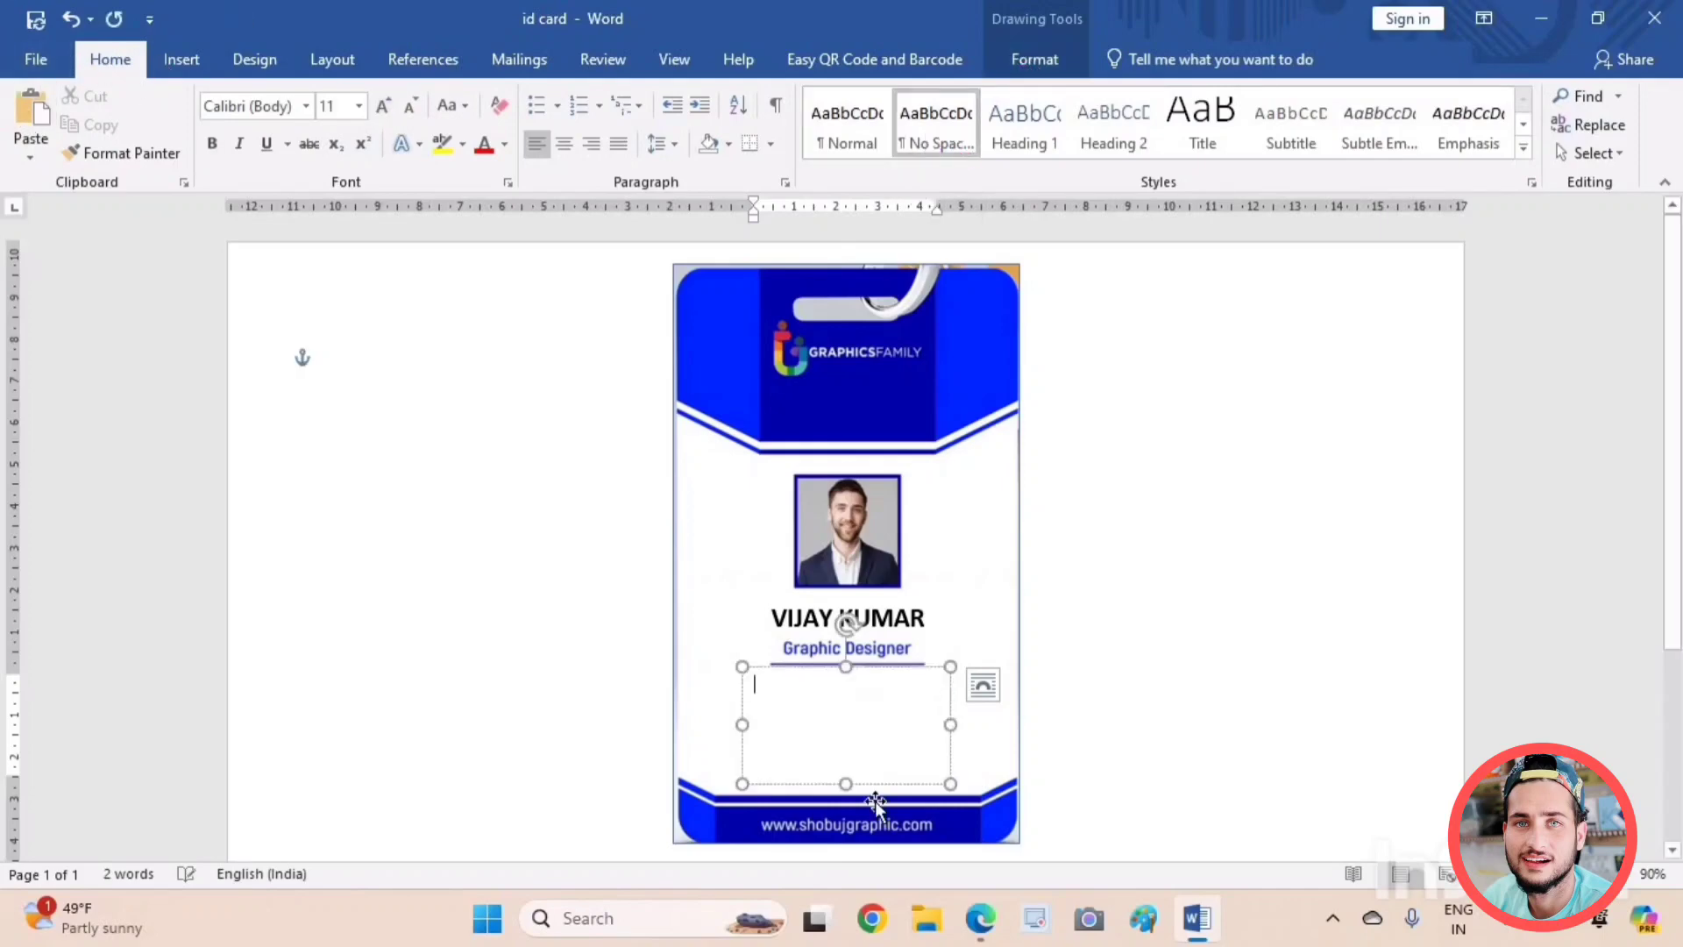
Type the Id No, Date, Blood and Email id labels and make them bold 14 pt
click(813, 709)
text(Id)
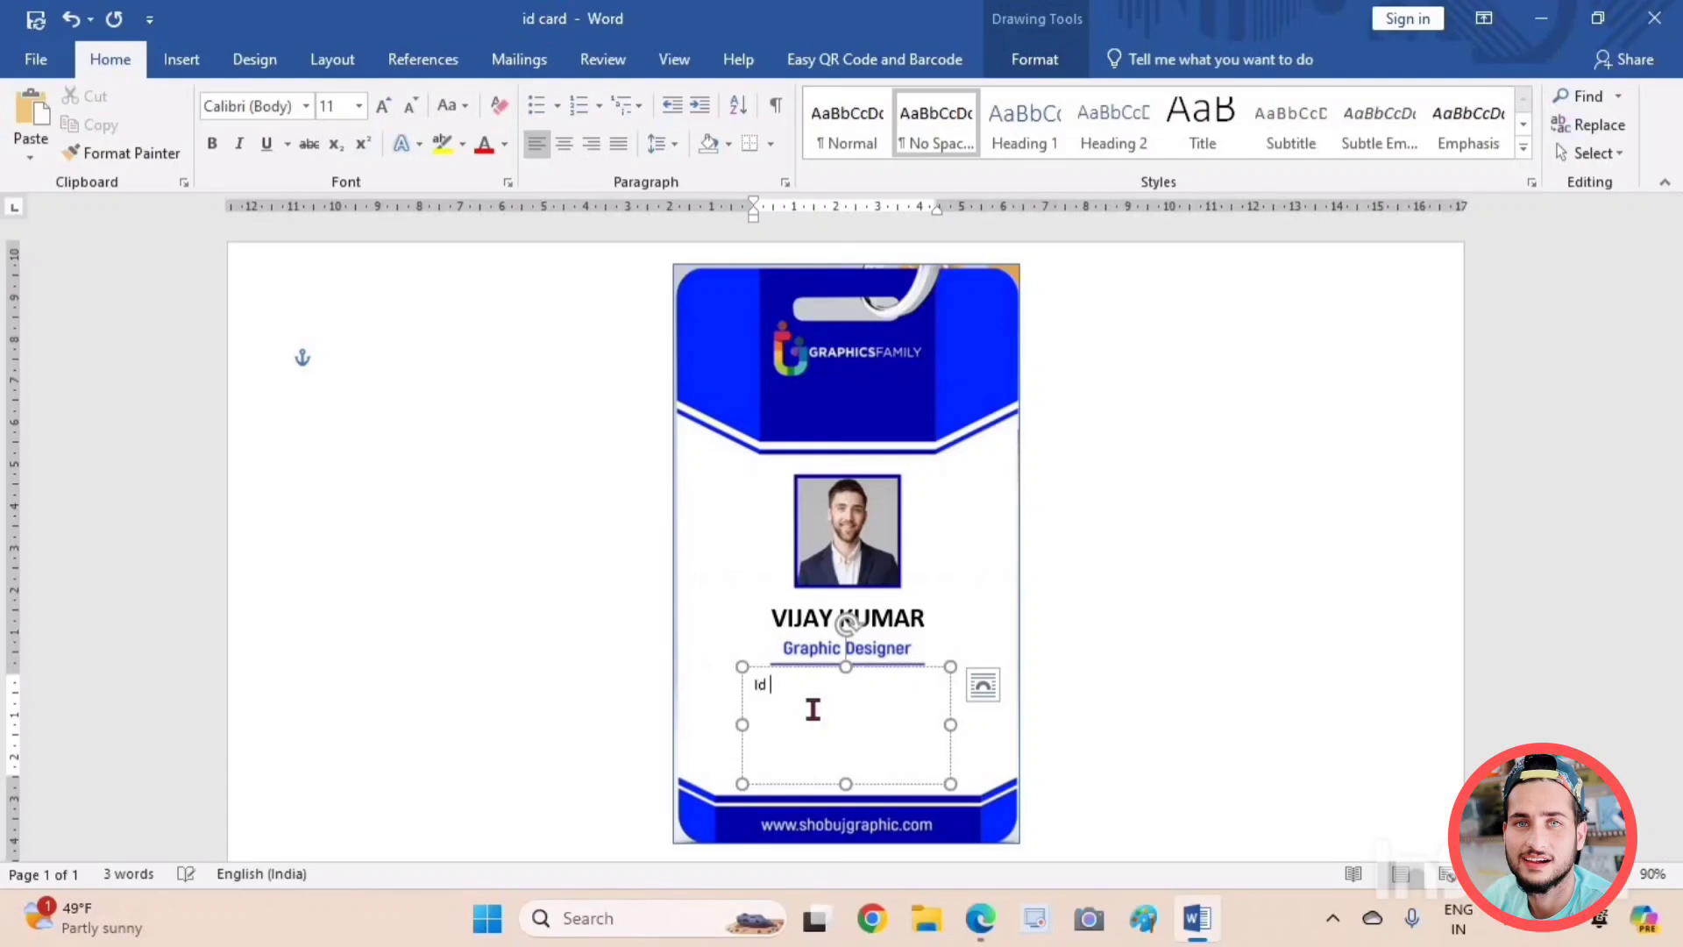
text(No: Date: Blood: Email id:)
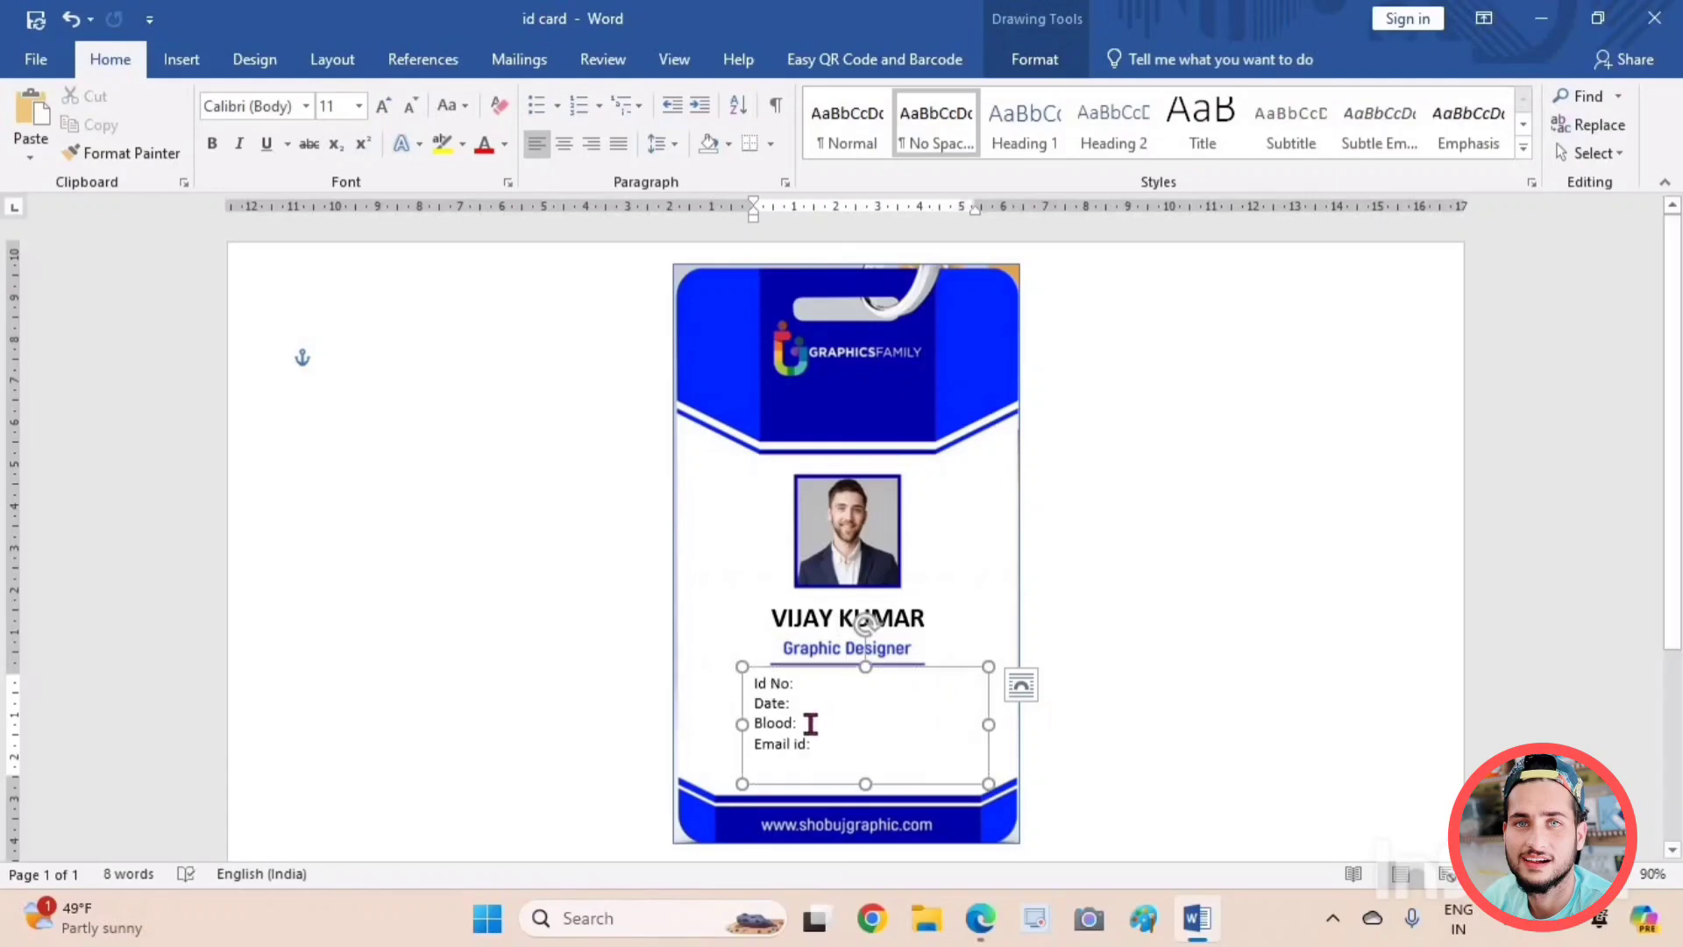
key(ctrl+a)
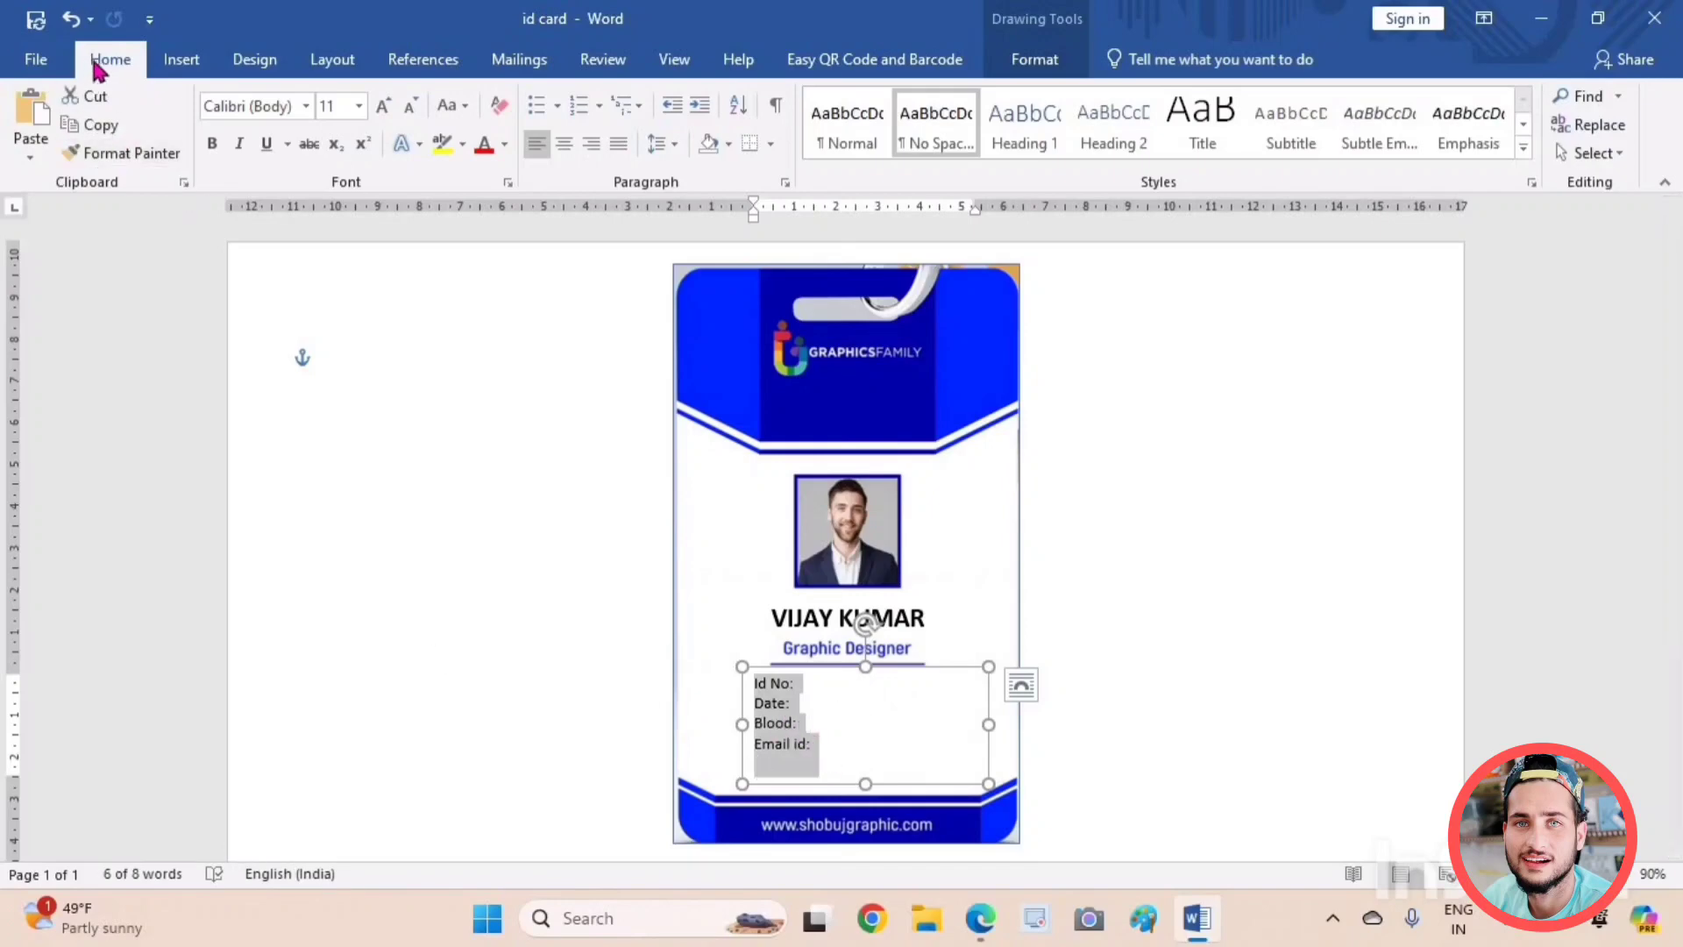
click(385, 110)
click(385, 109)
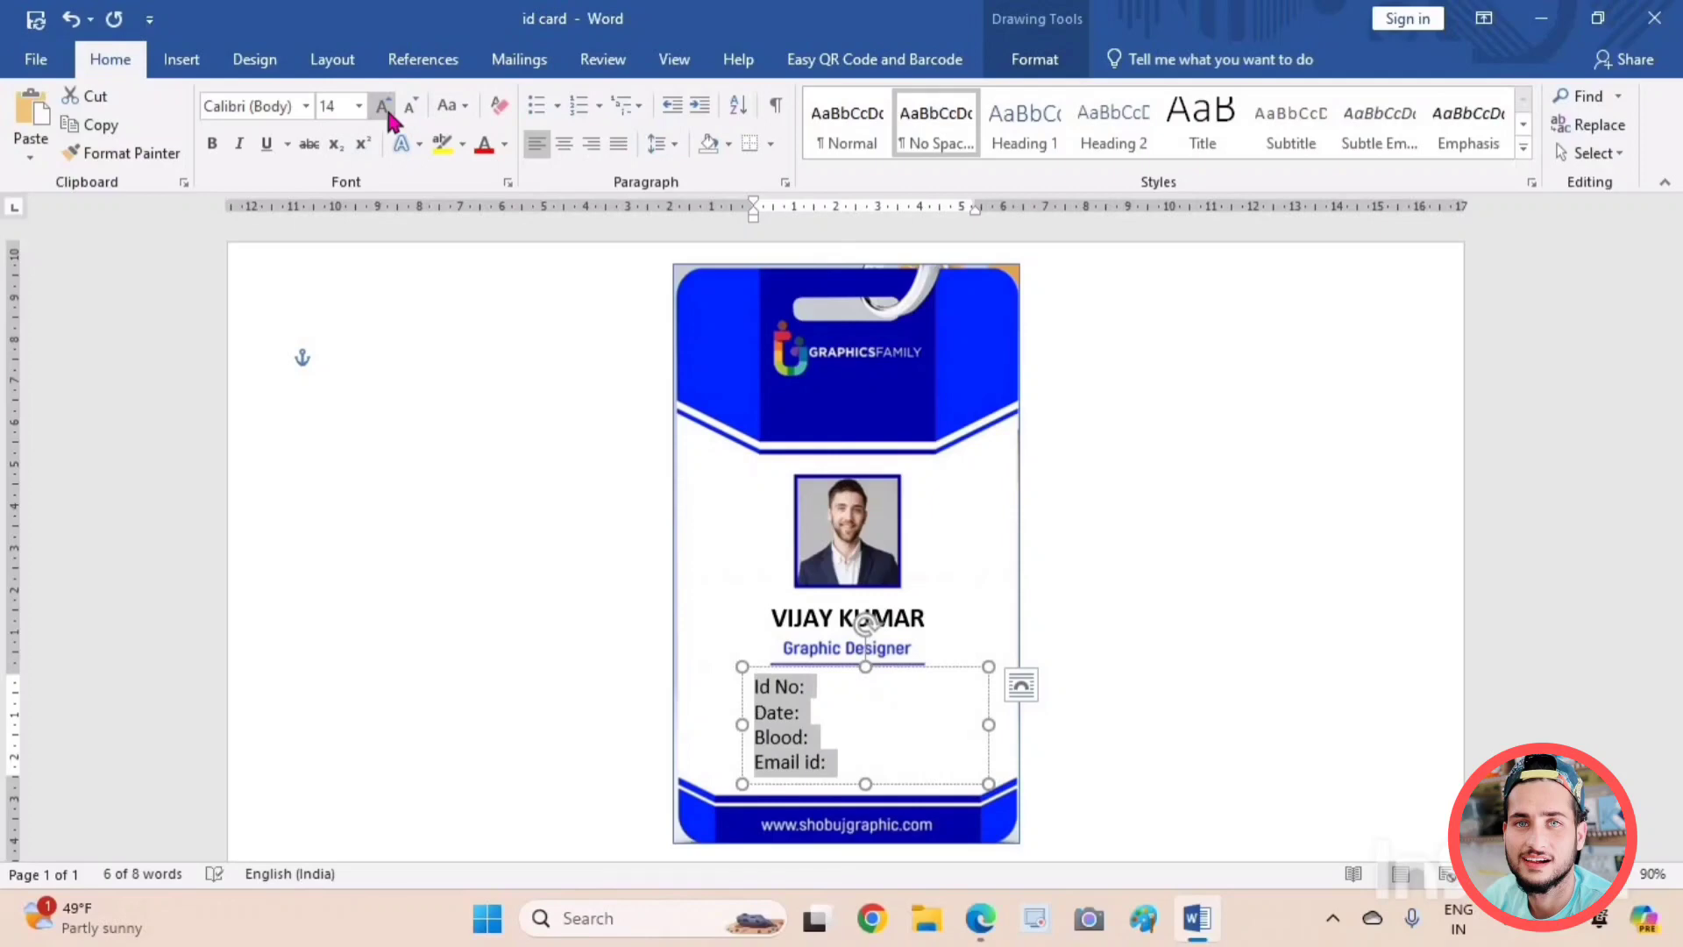
click(215, 145)
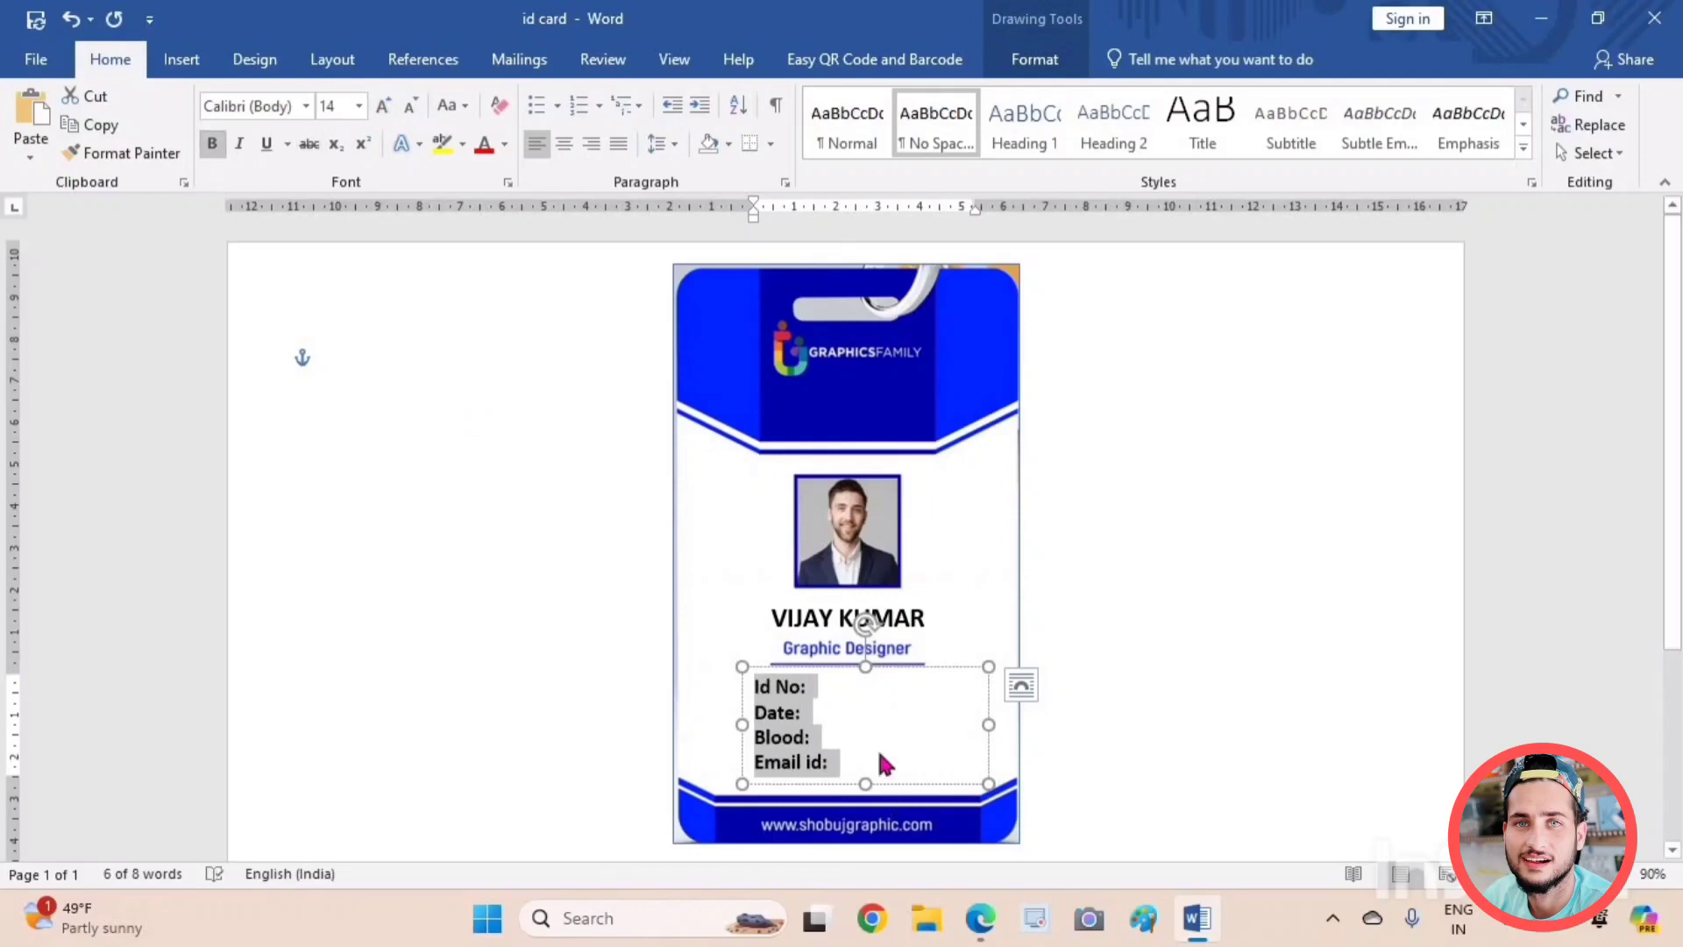
click(837, 752)
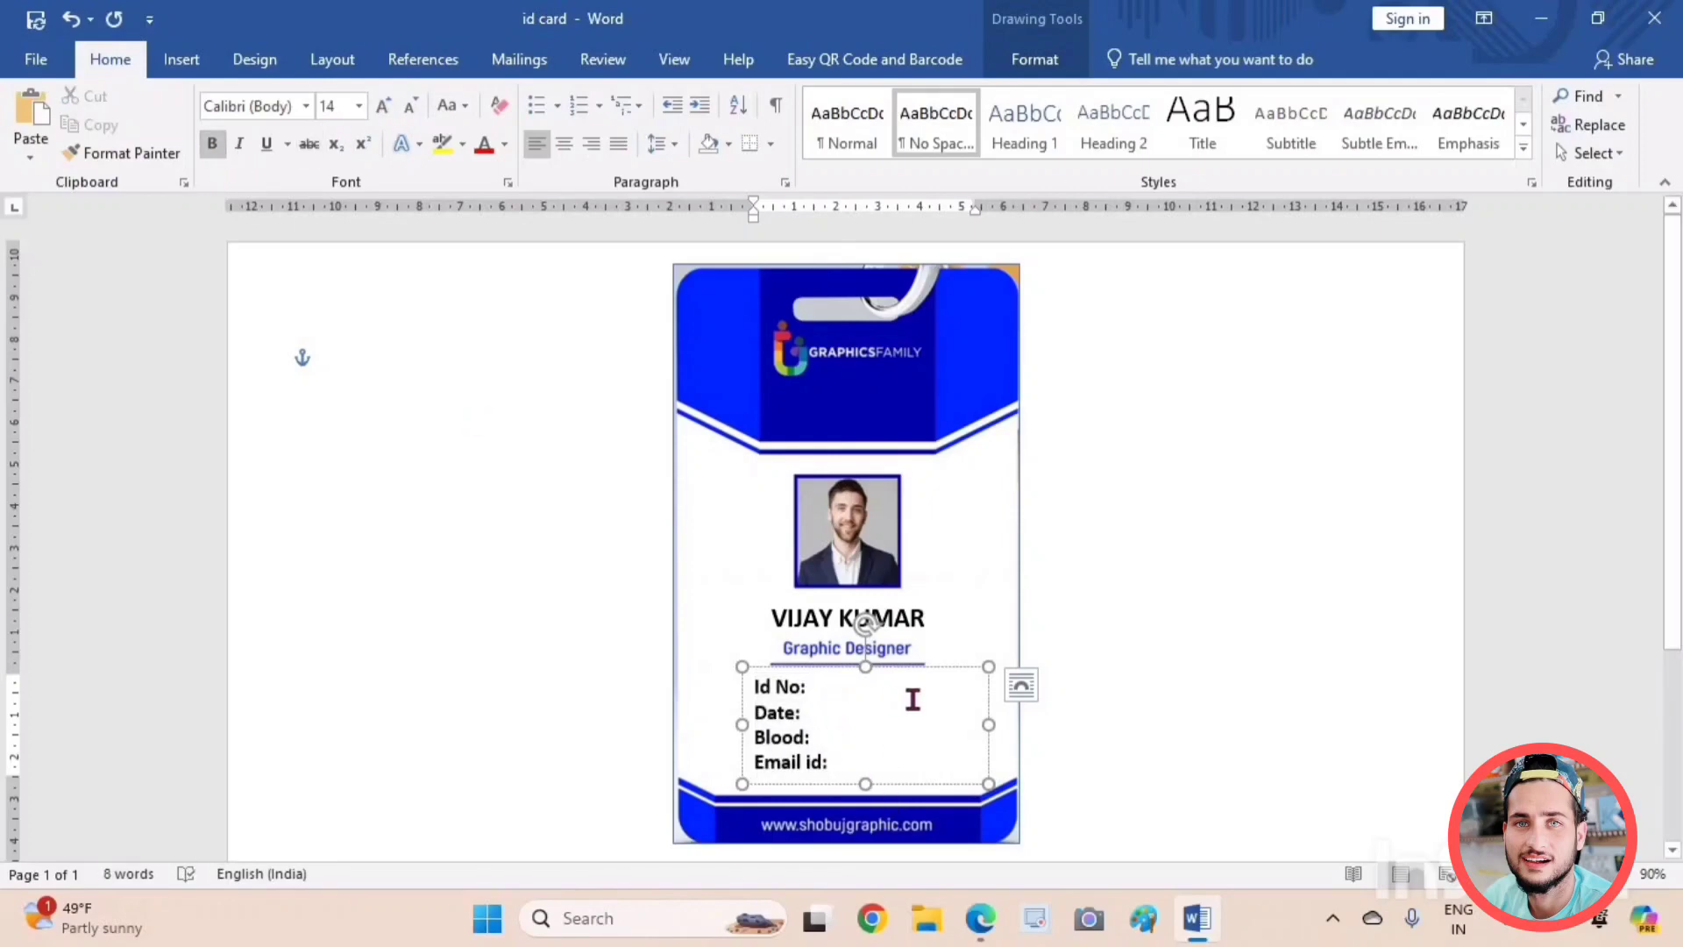
Enter the detail values after the labels in the info text box
click(812, 687)
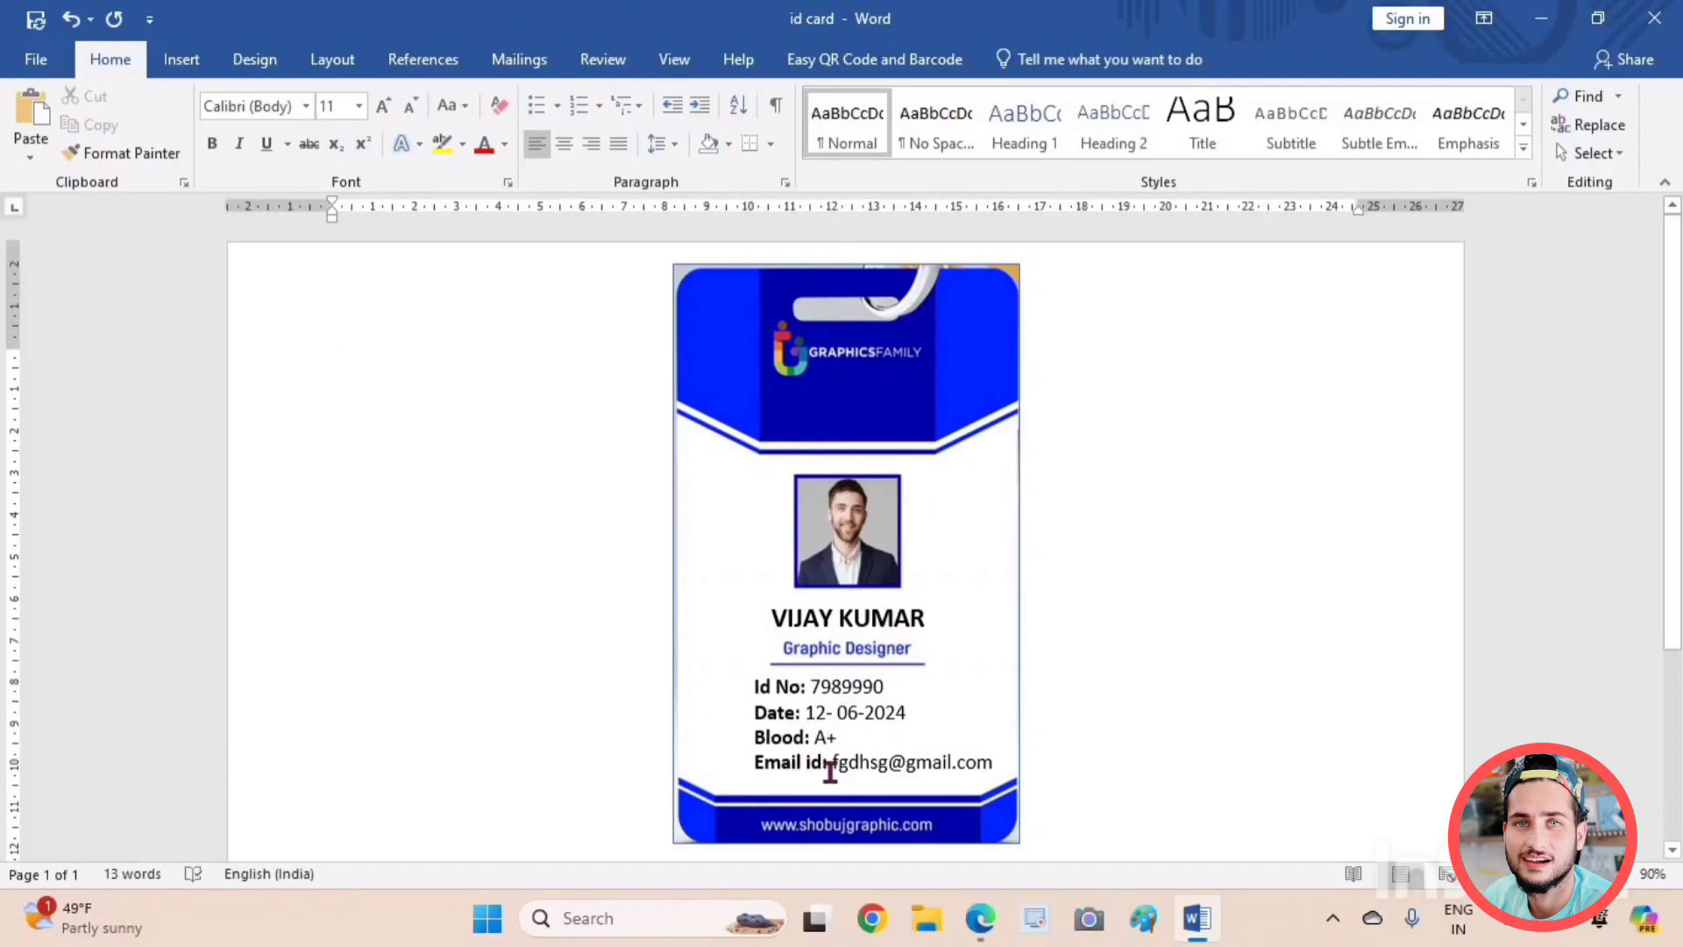
click(892, 670)
click(877, 668)
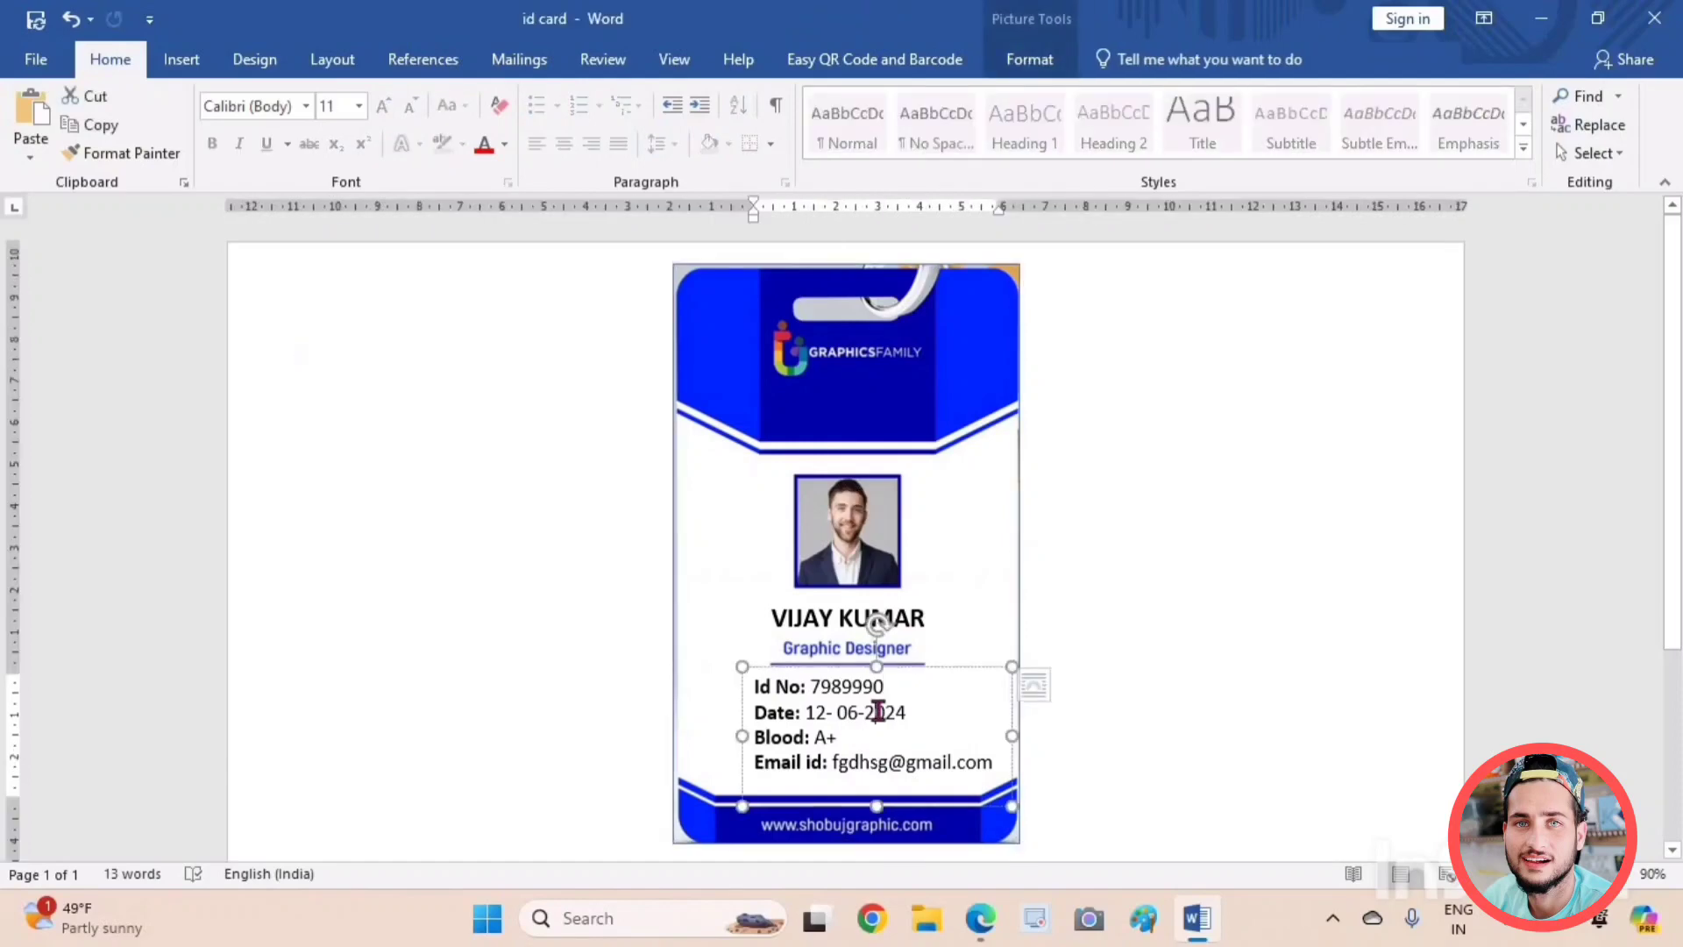
click(863, 603)
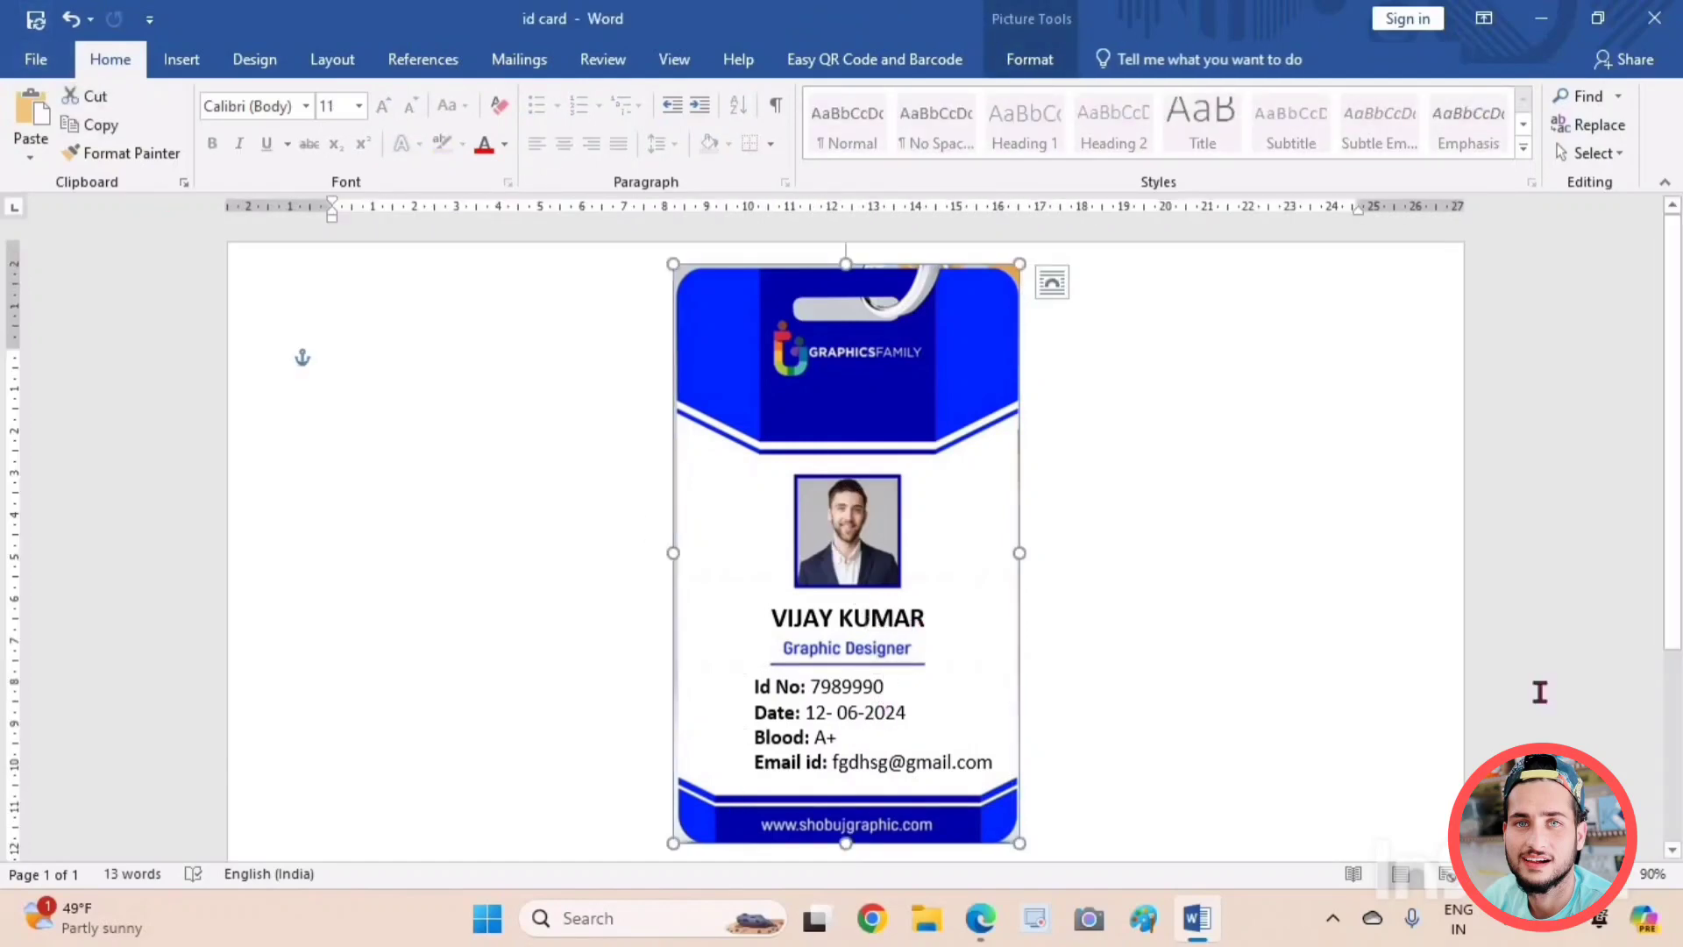
Insert the grey-haired man photo and set its wrapping to In Front of Text
click(182, 61)
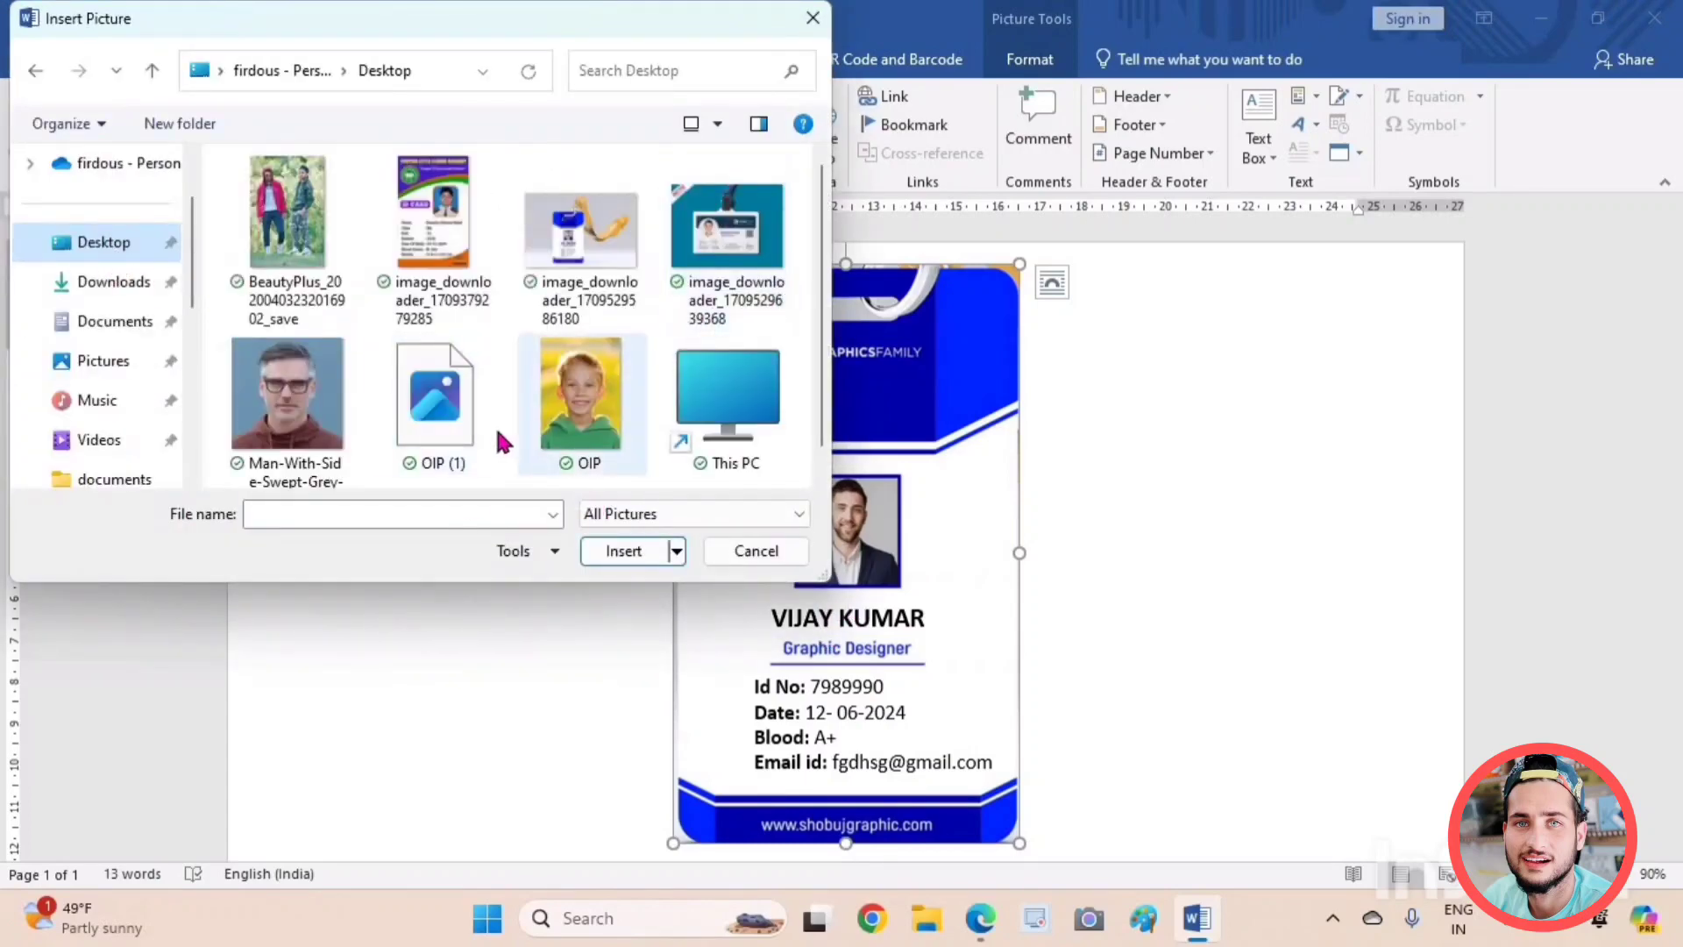
click(287, 394)
click(623, 550)
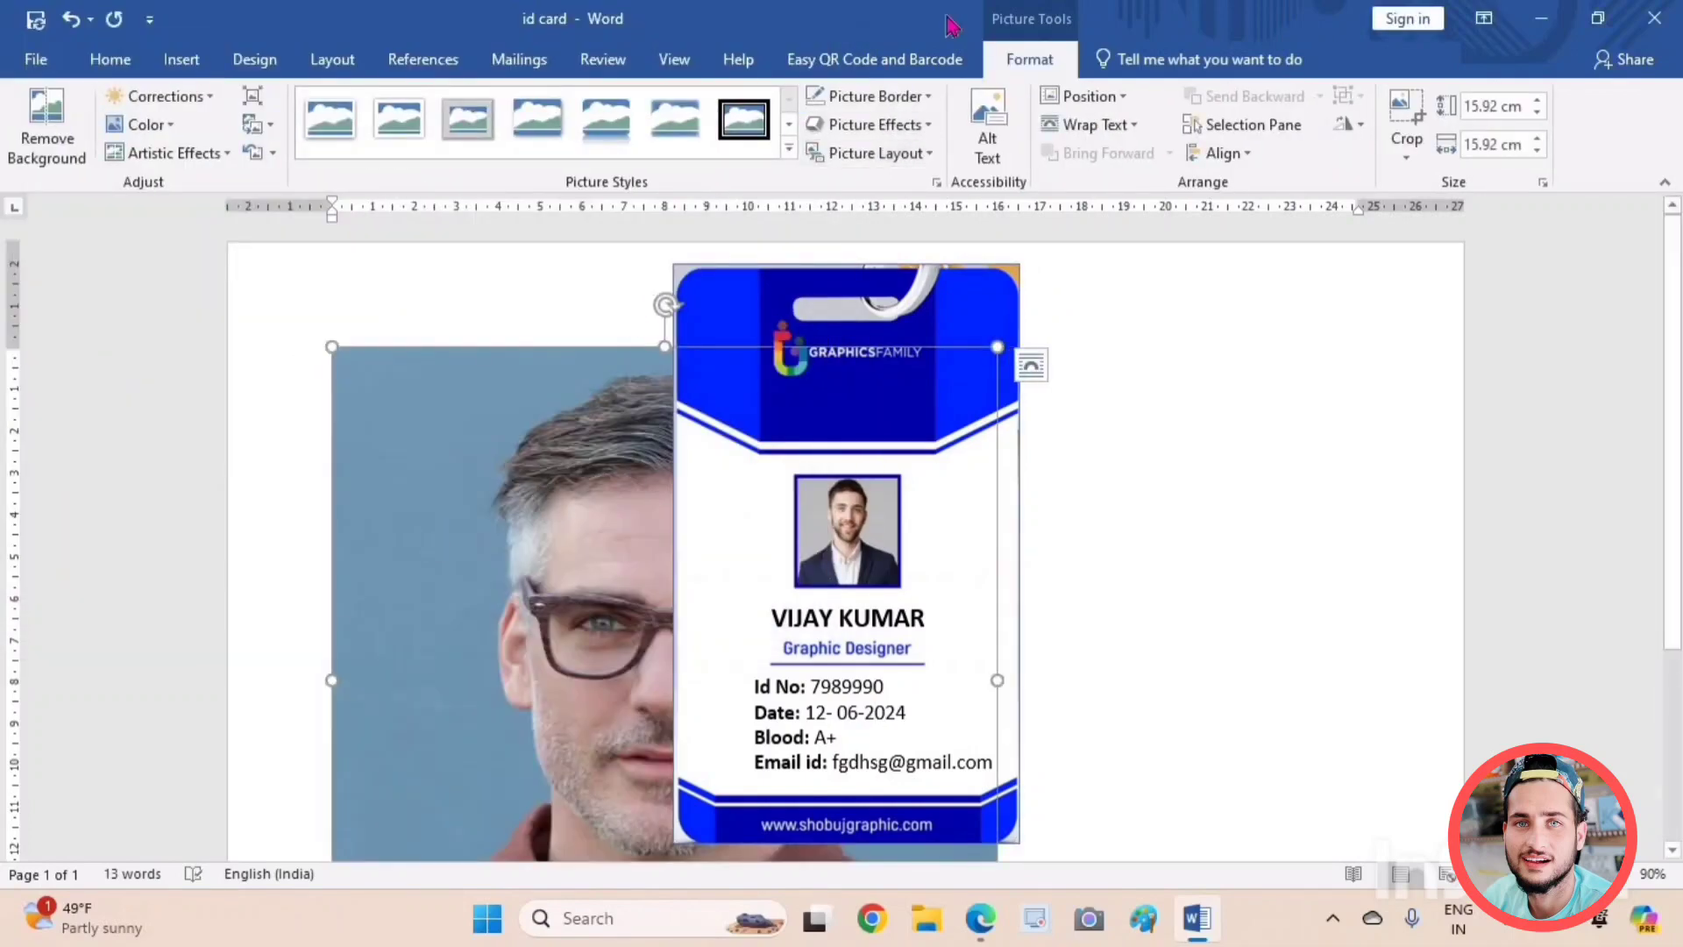
click(1087, 127)
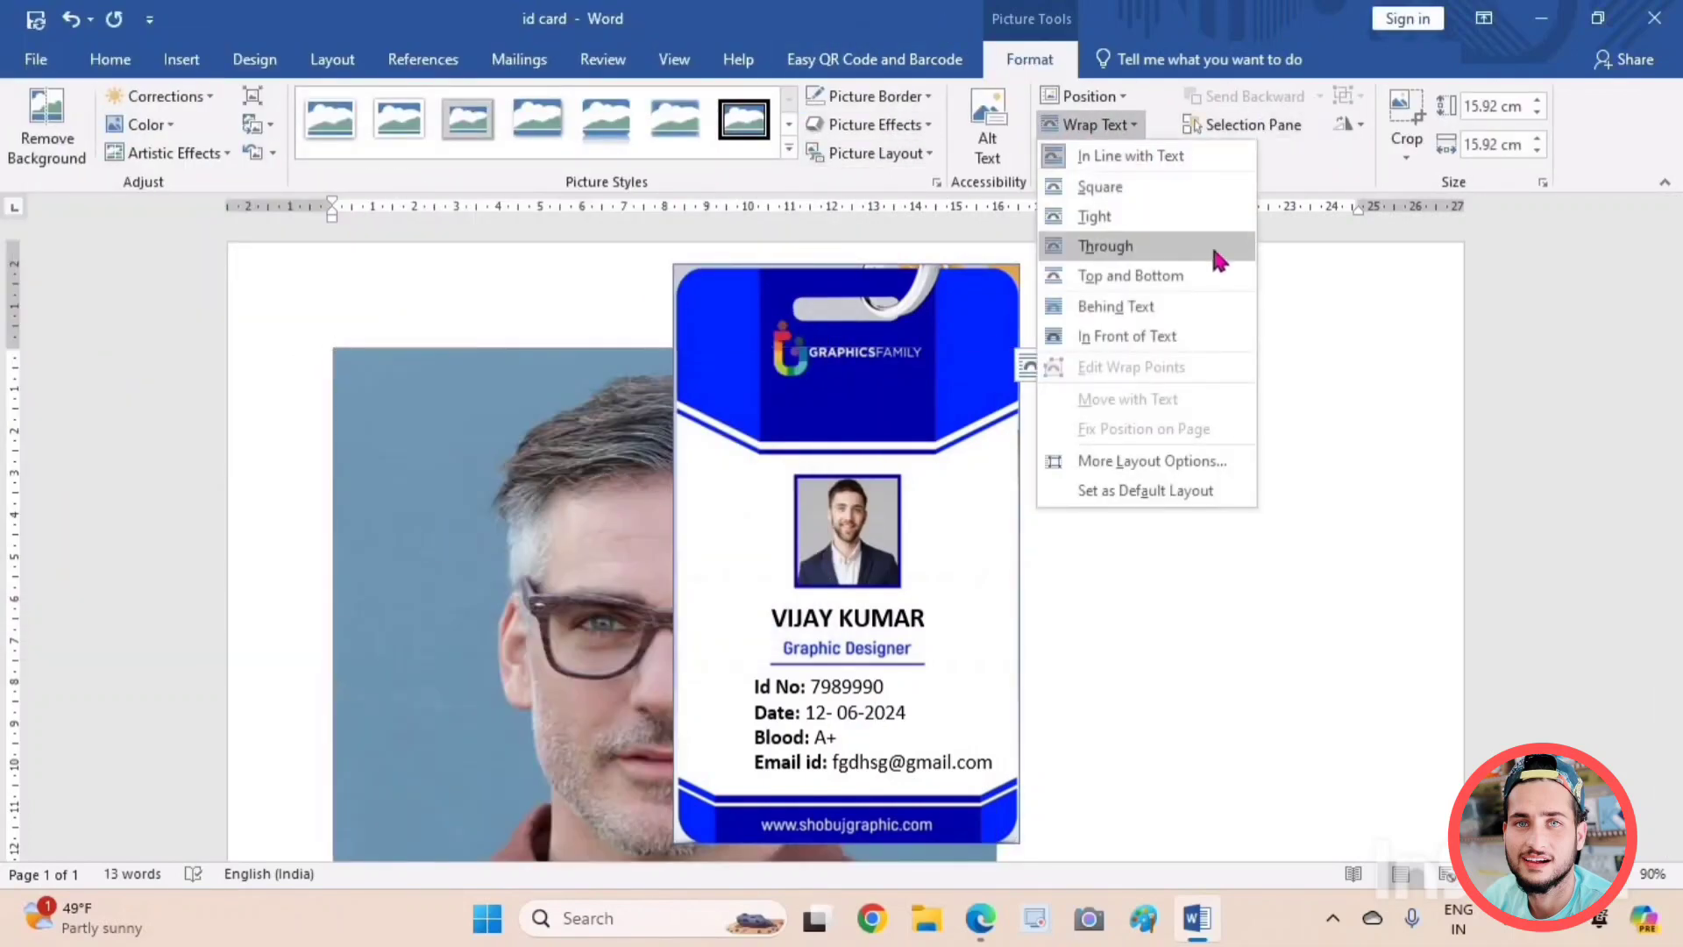
click(1065, 336)
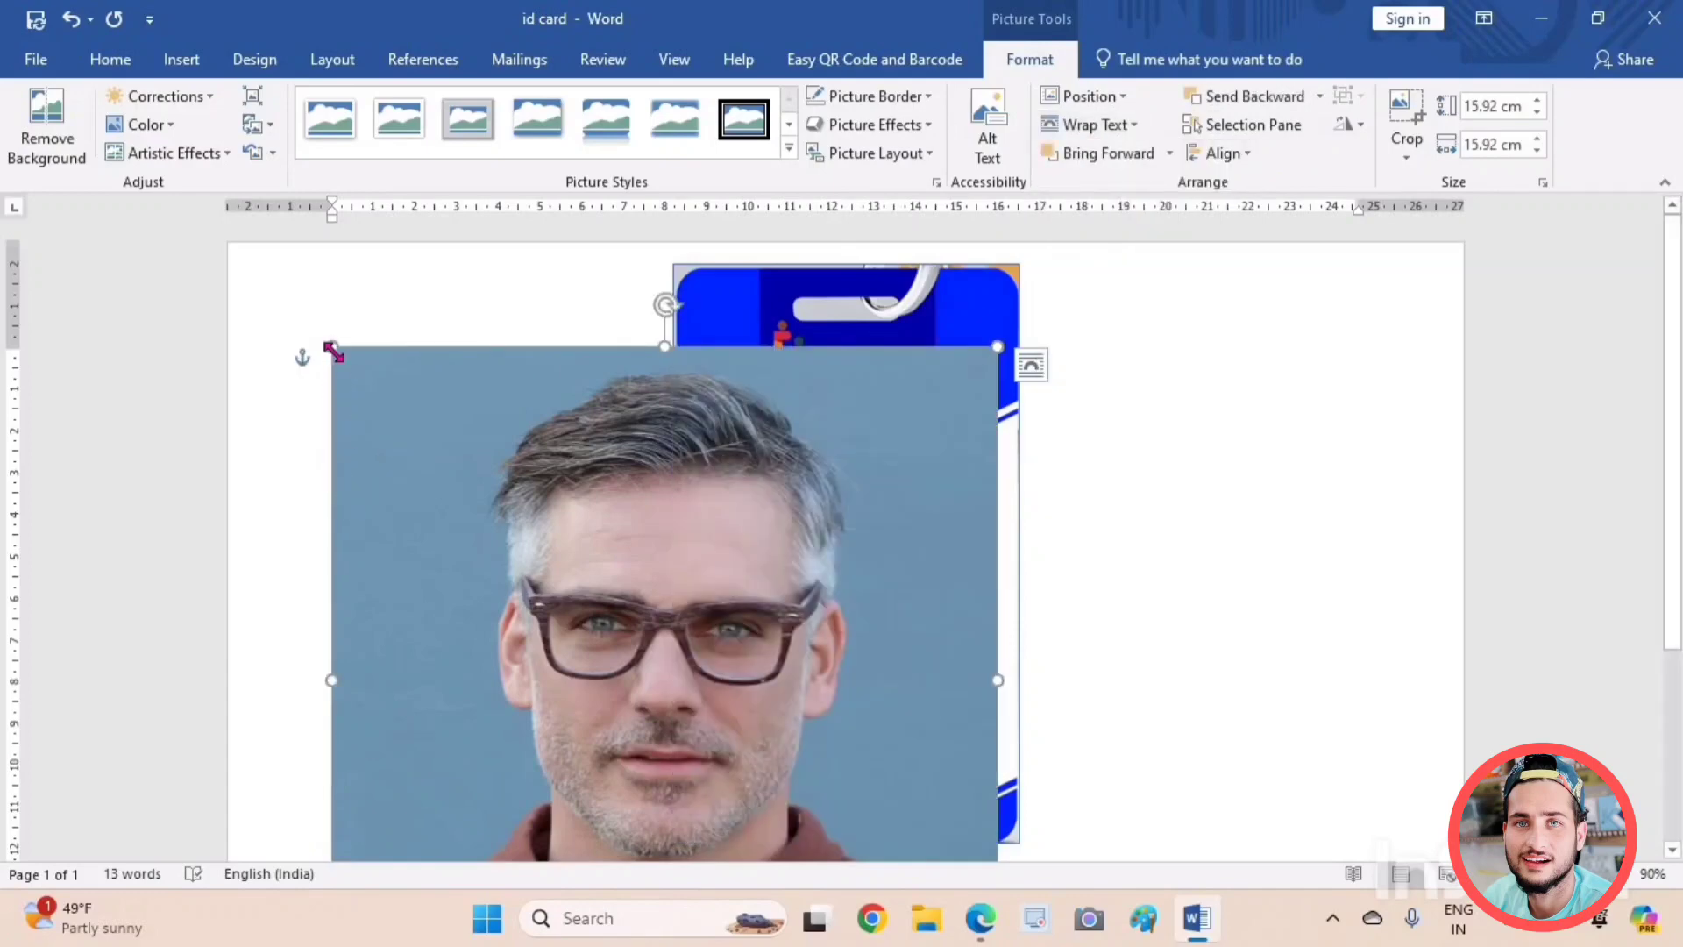
Resize the photo to 2.51 cm square and fit it over the card's photo frame
drag(333, 351, 604, 604)
drag(745, 587, 797, 583)
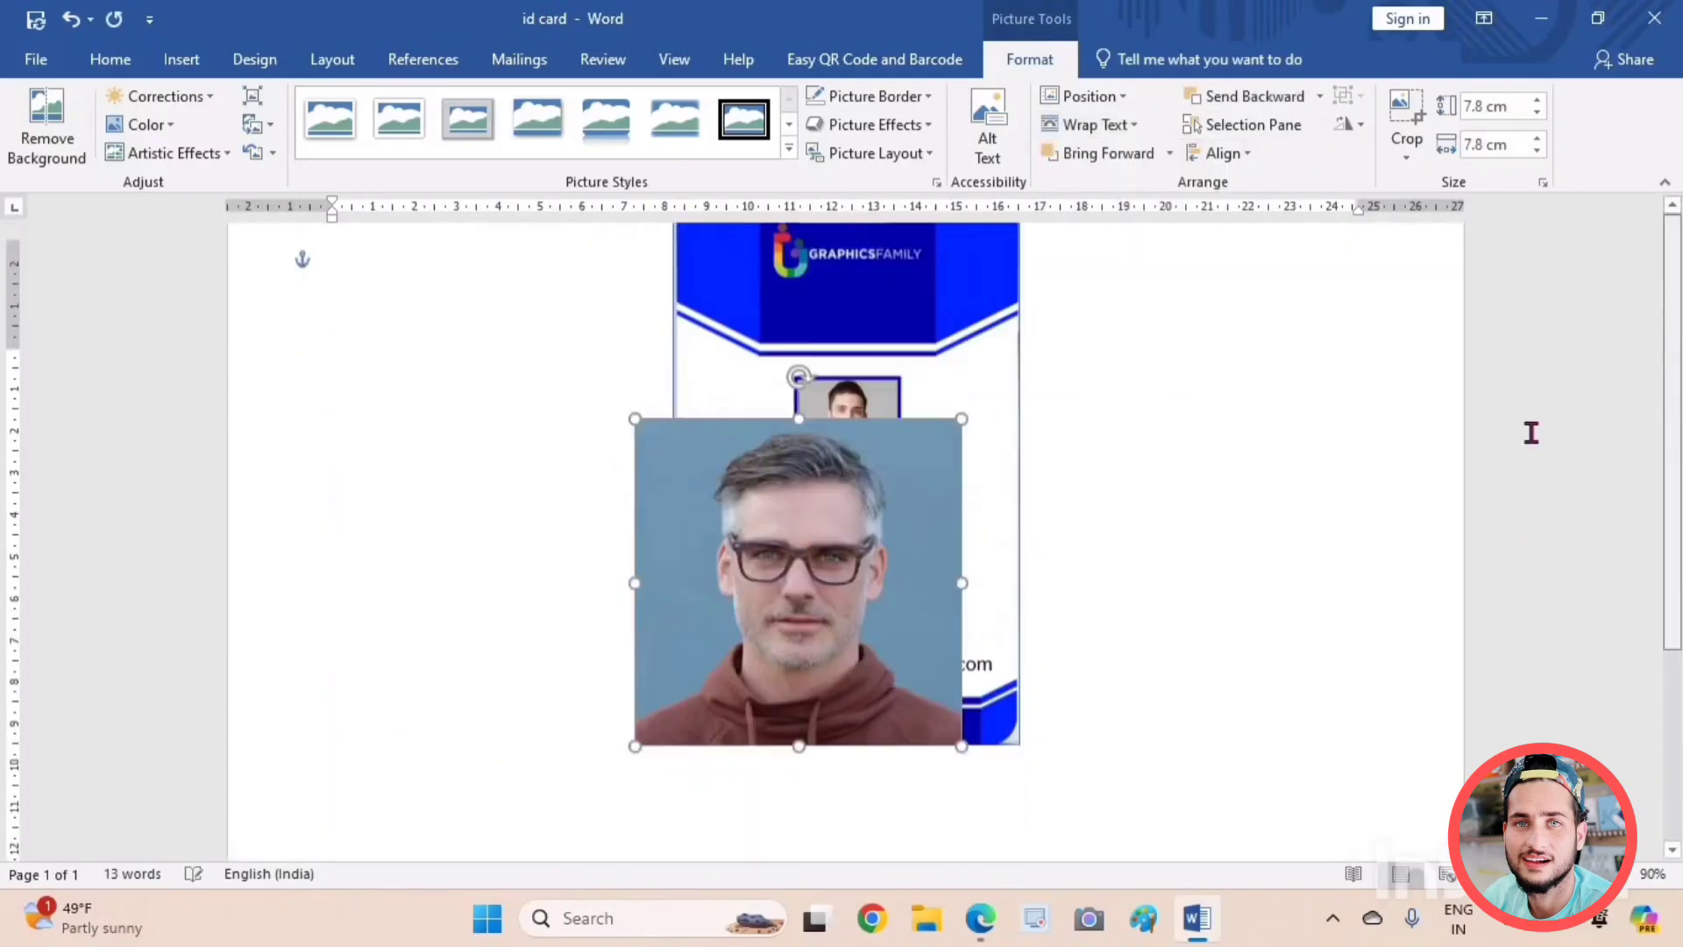
scroll(1531, 433, up, 2)
mouse_move(644, 523)
mouse_down()
mouse_move(730, 386)
mouse_move(929, 586)
mouse_up()
drag(995, 653, 850, 523)
drag(913, 593, 845, 537)
key(ctrl+z)
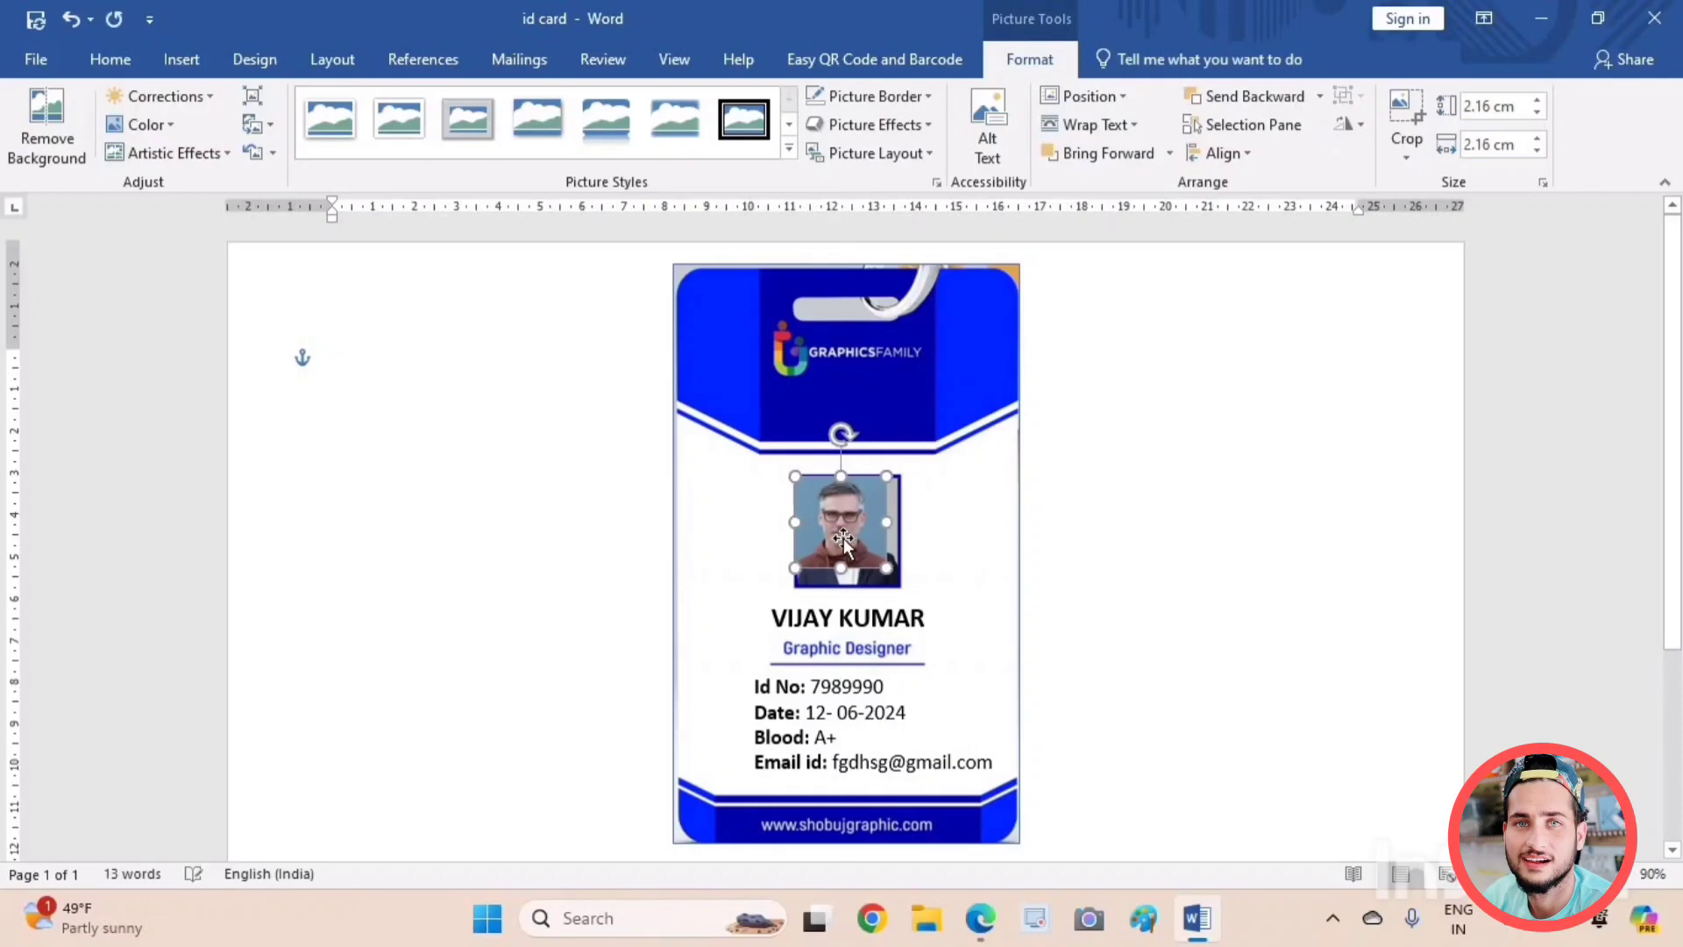
mouse_move(843, 542)
mouse_down()
mouse_move(901, 579)
mouse_move(850, 588)
mouse_up()
click(1175, 556)
click(903, 501)
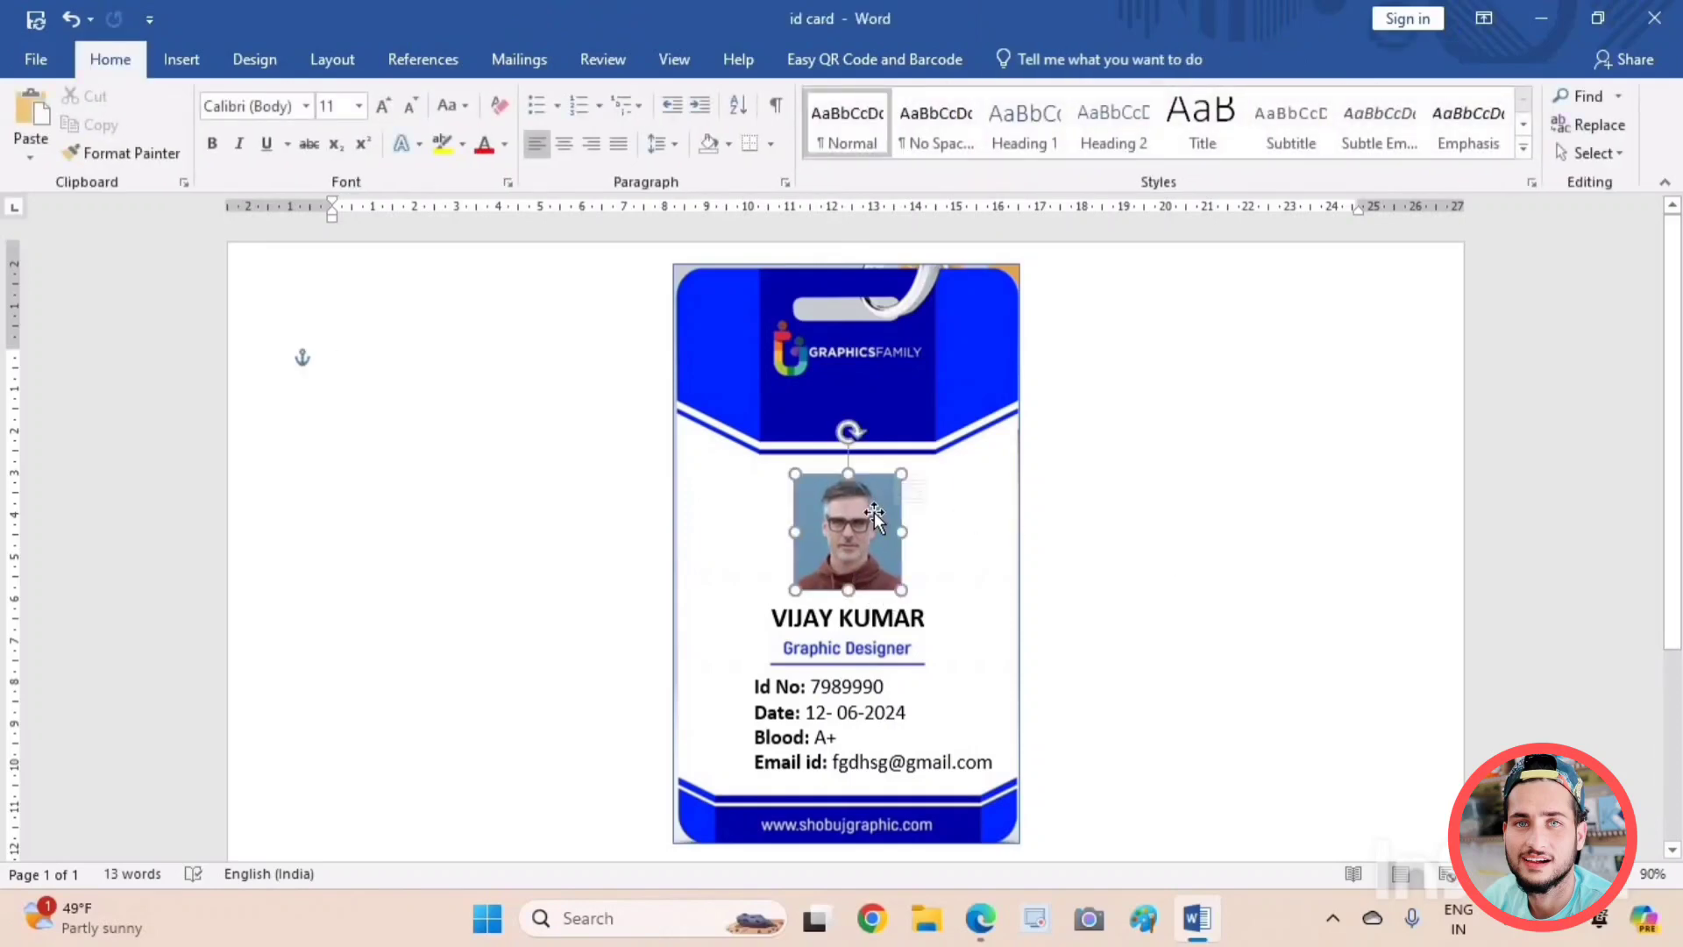
Widen the photo slightly and give it a 1½ pt black outline
drag(899, 530, 903, 529)
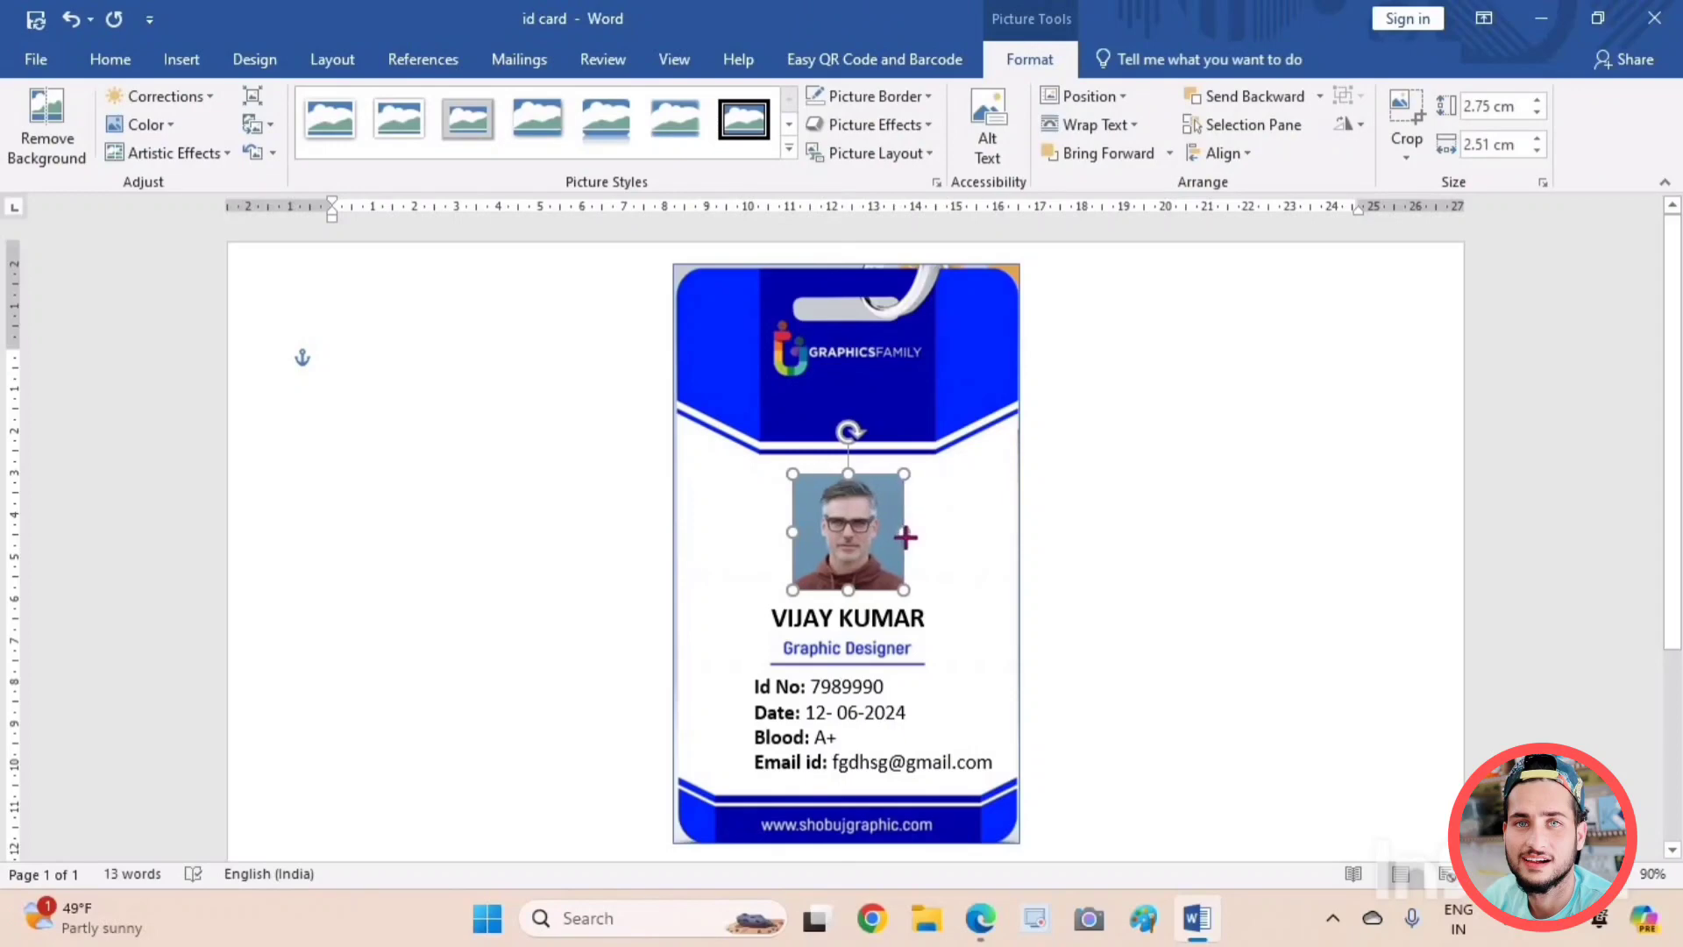
click(953, 572)
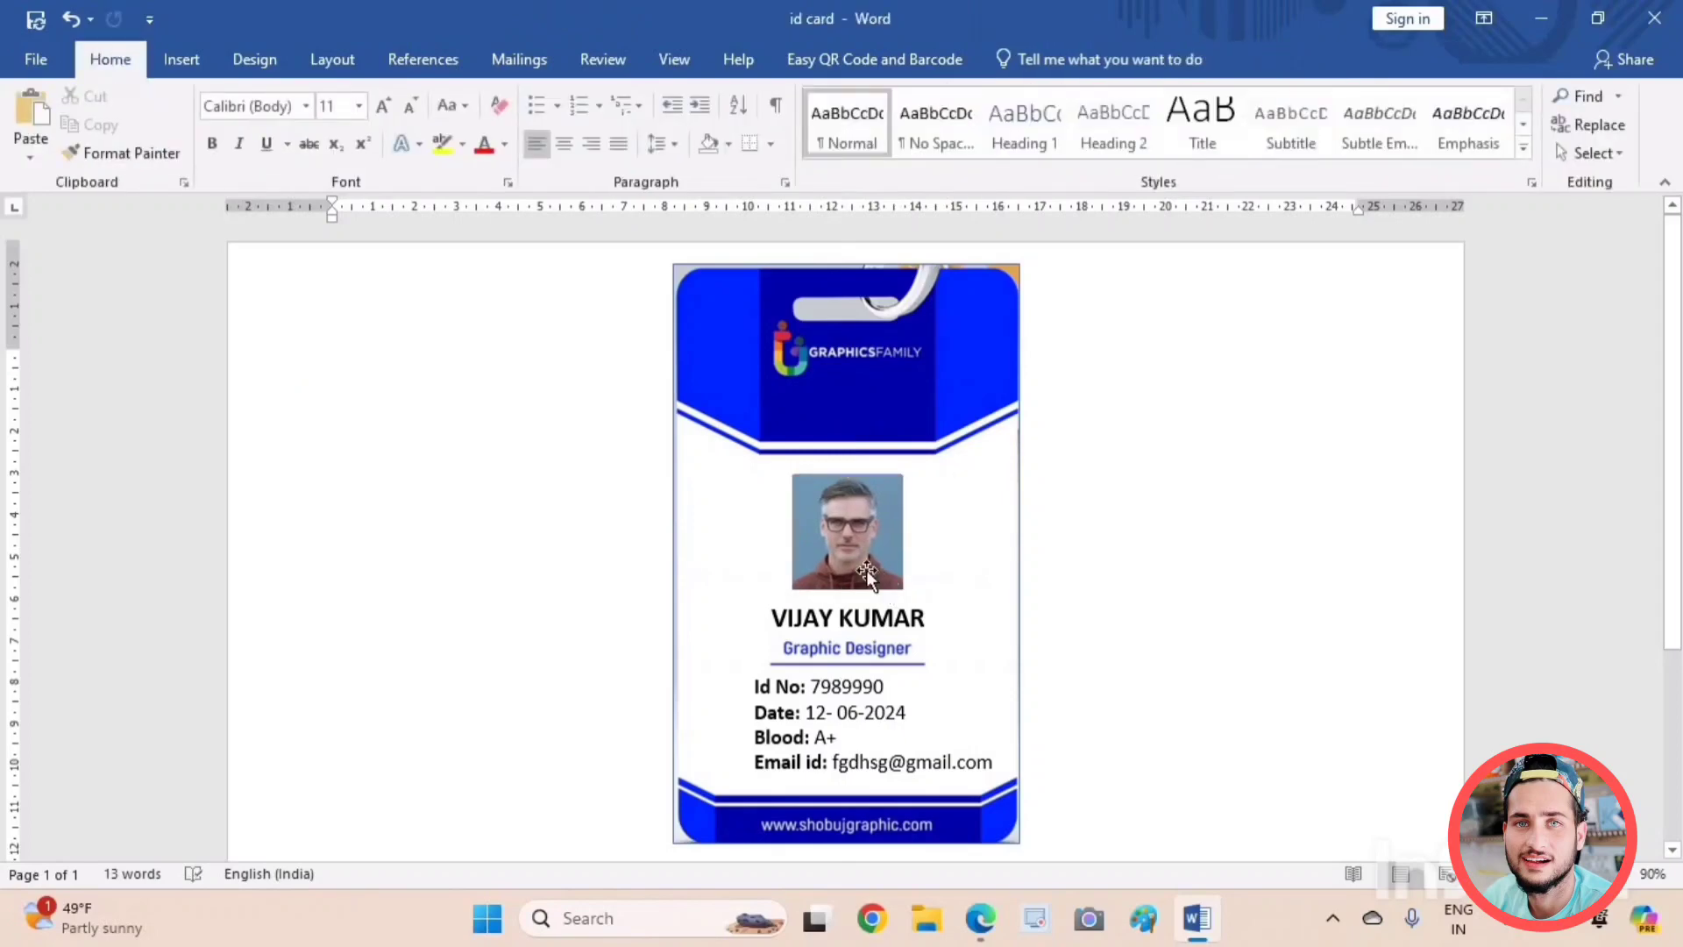
click(850, 536)
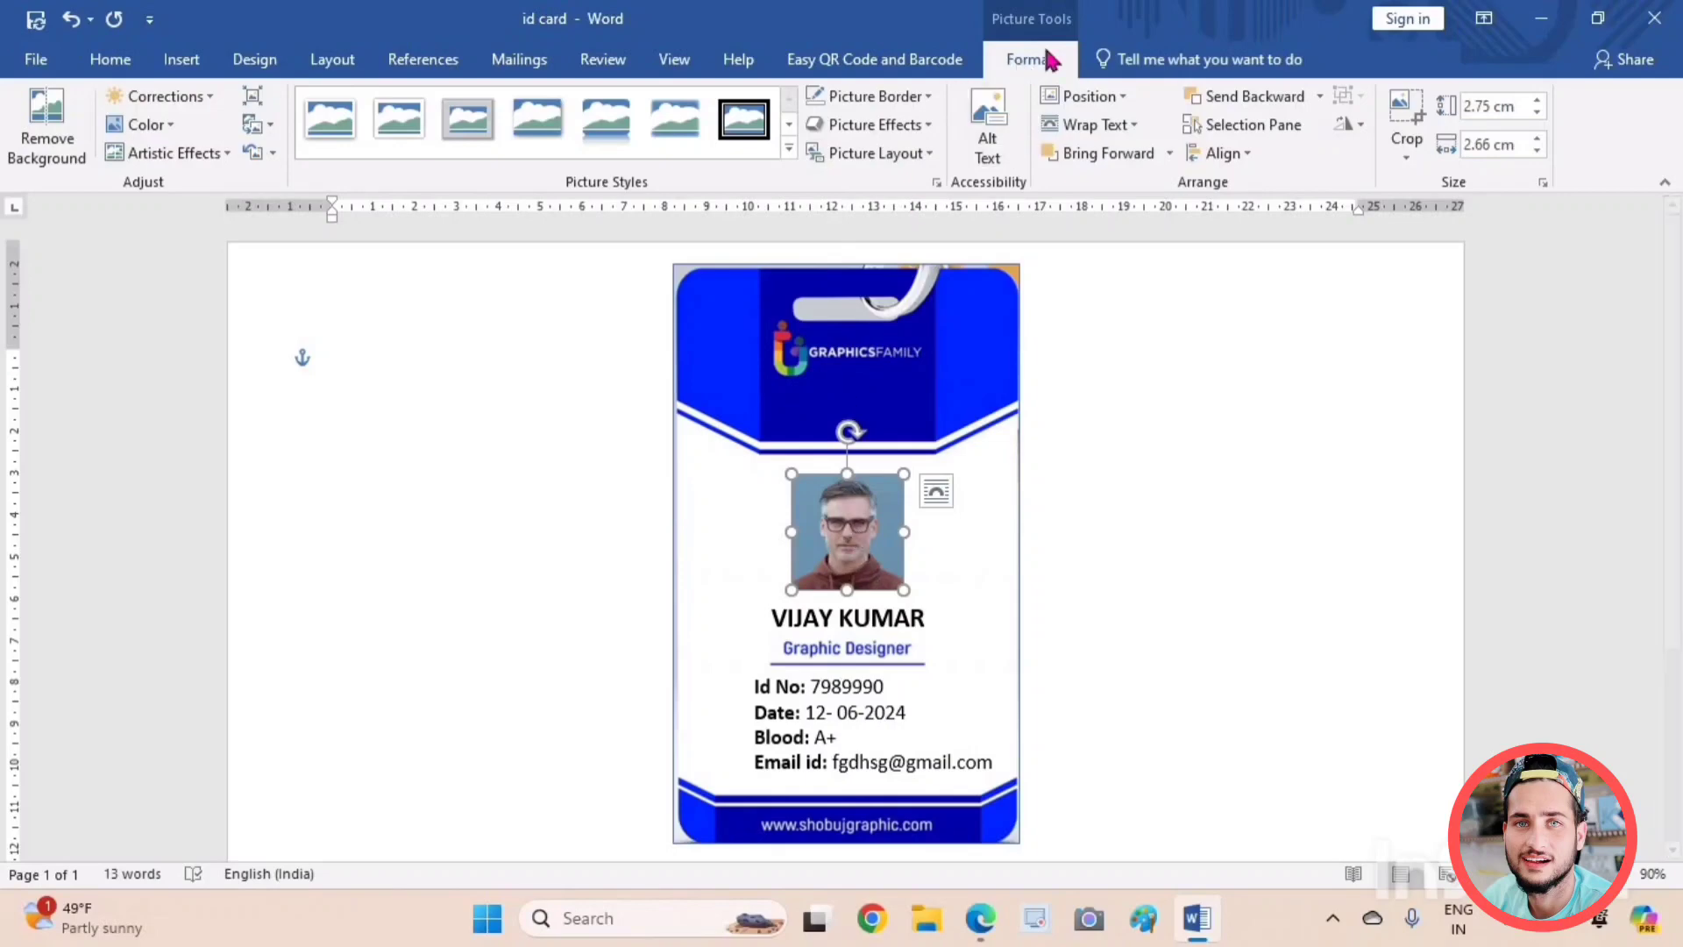
click(877, 97)
mouse_move(904, 375)
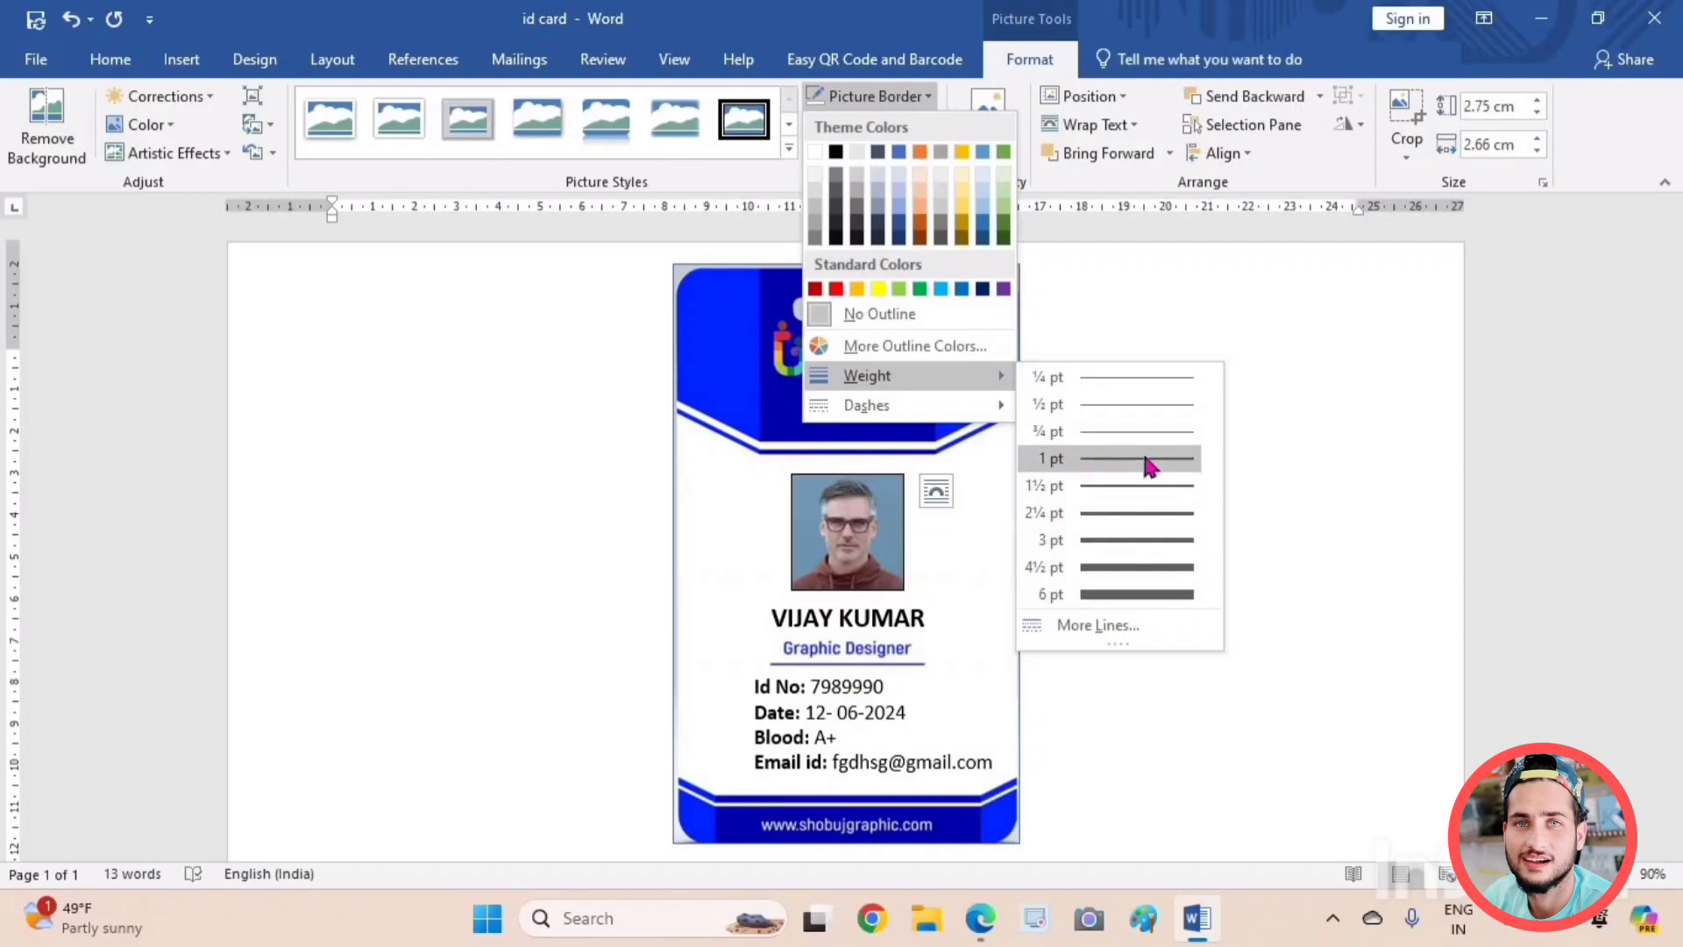
click(1135, 485)
click(876, 97)
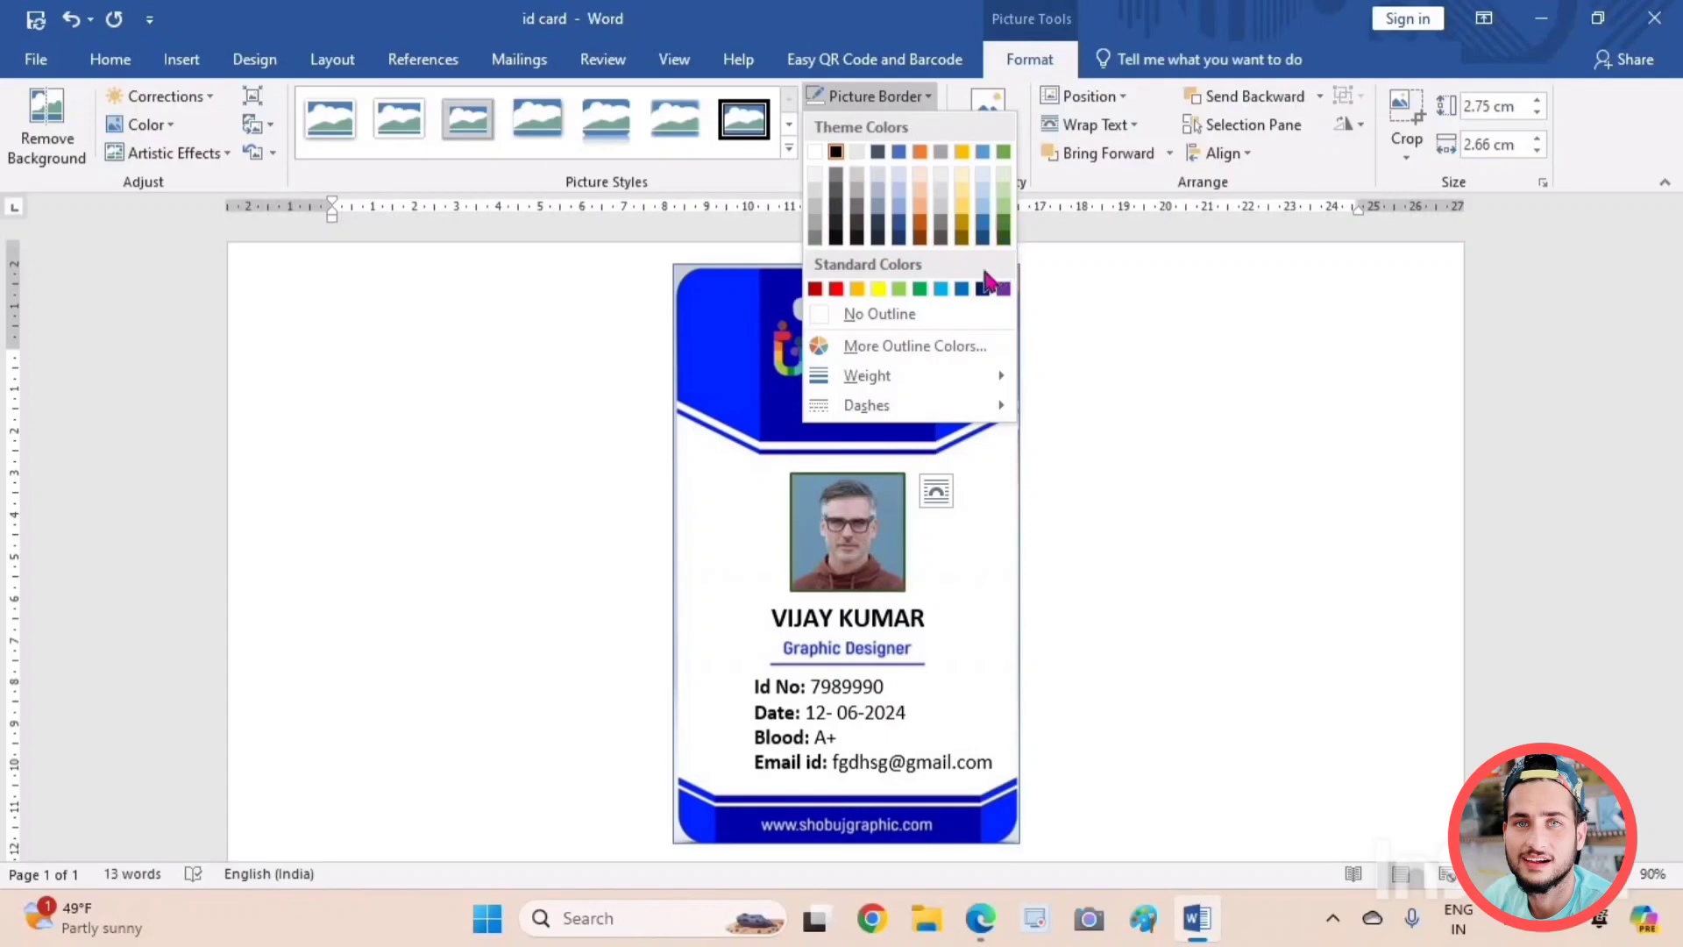
click(1126, 382)
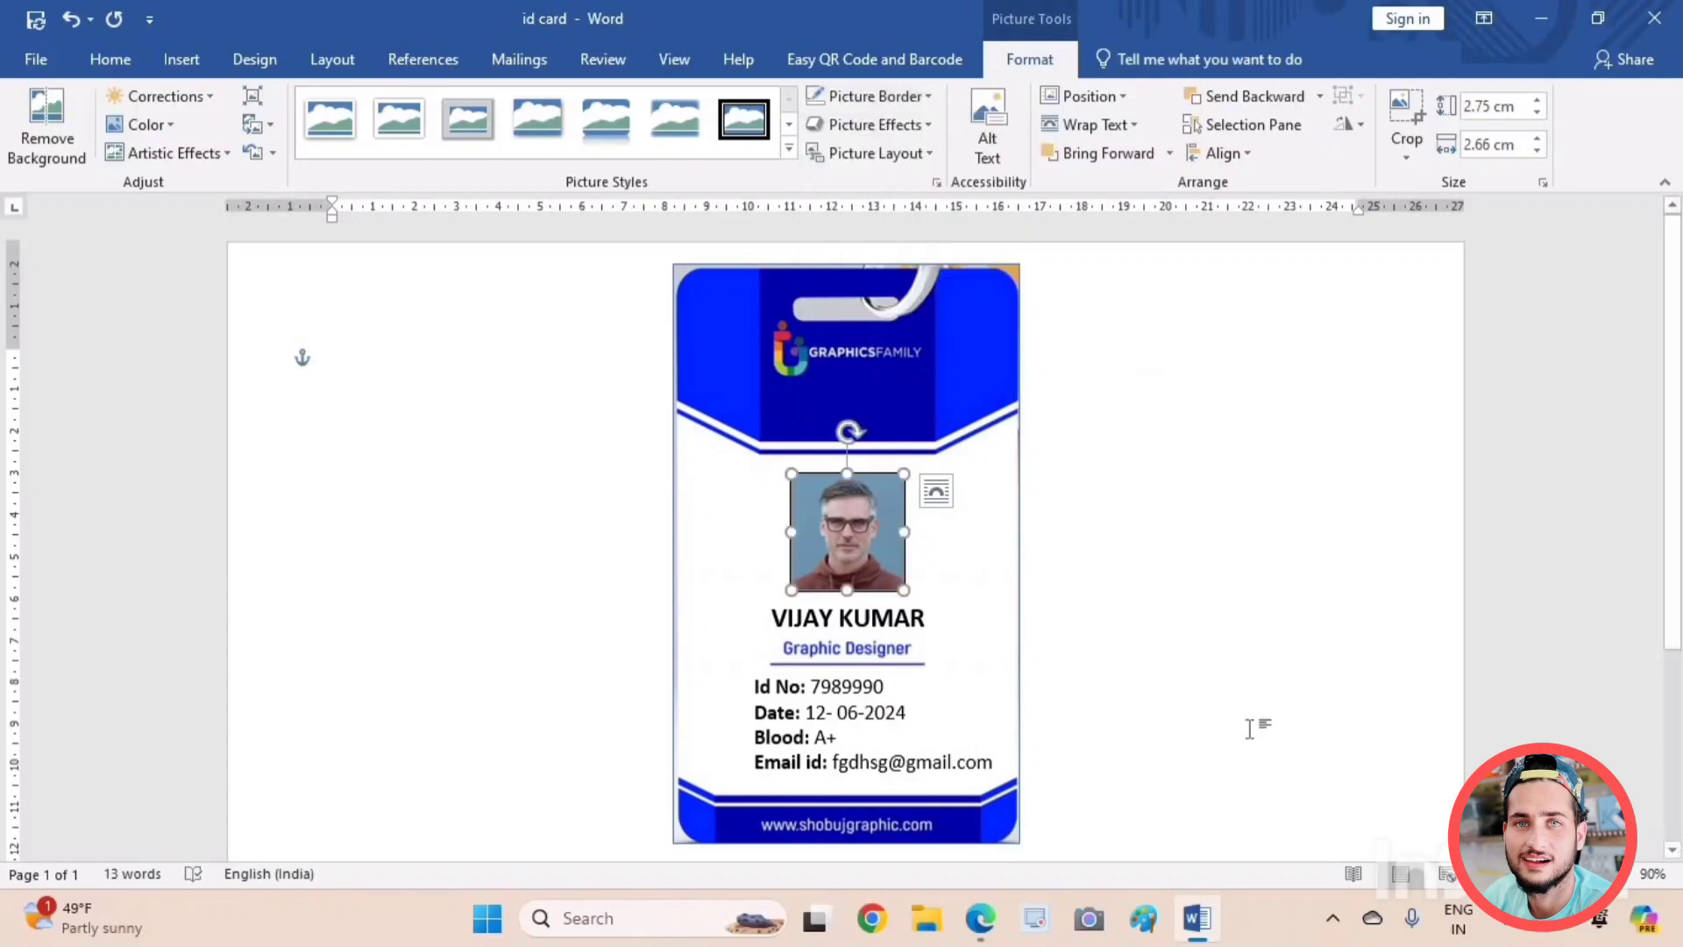
click(1215, 645)
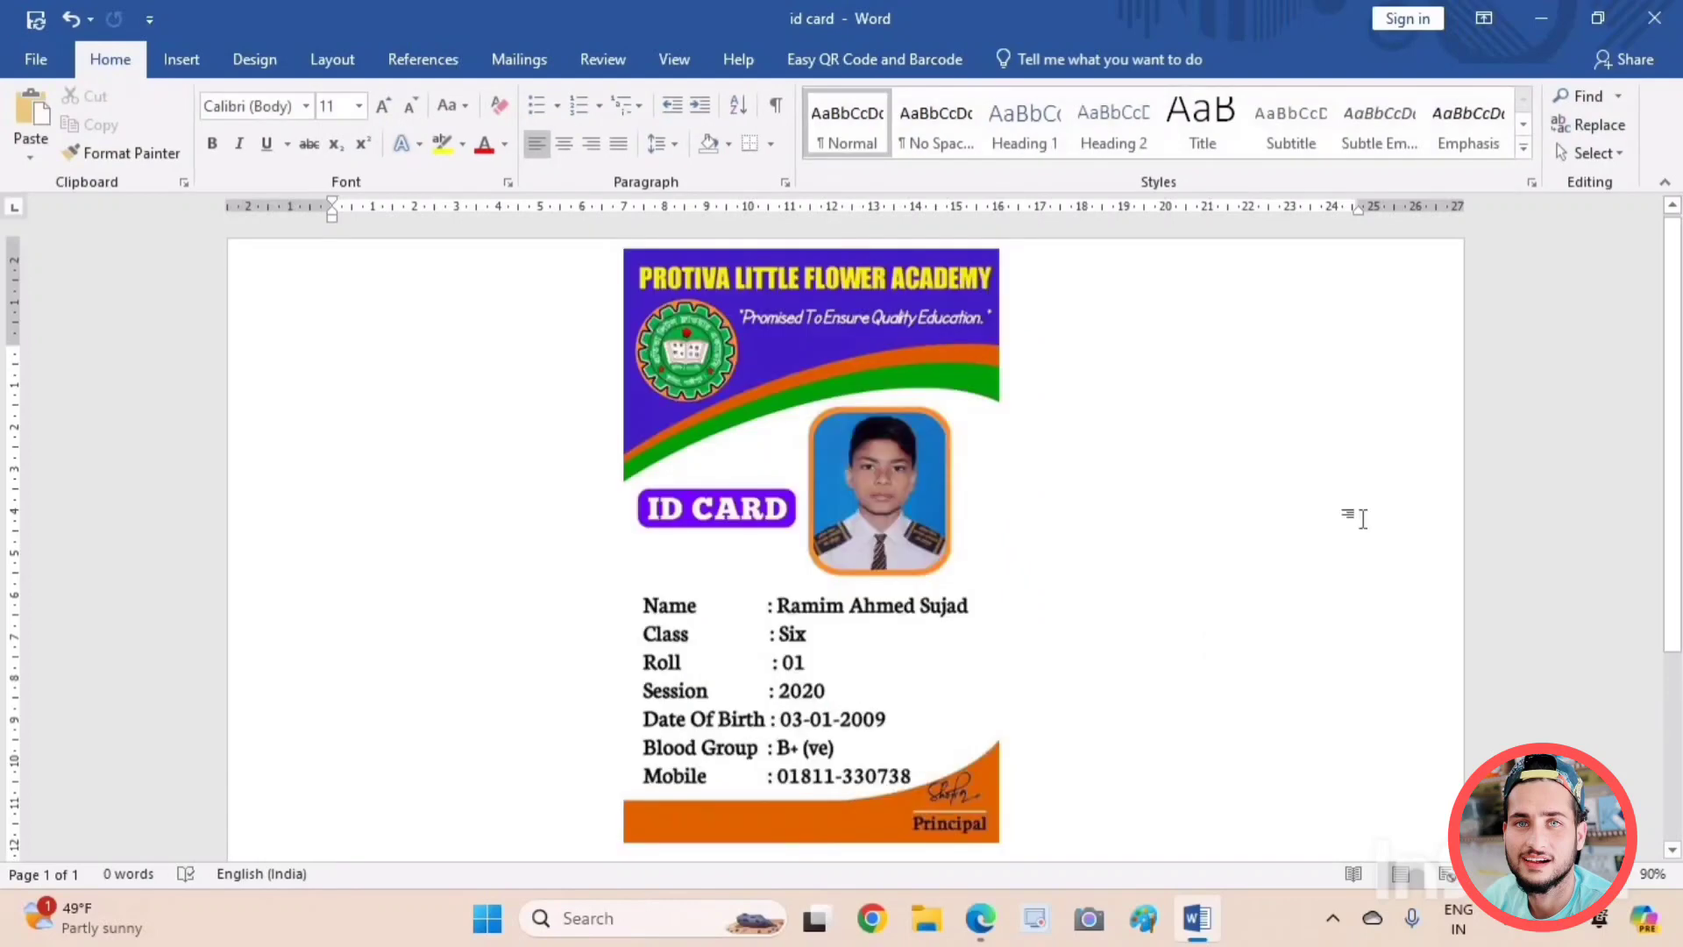
Set the PROTIVA ID card picture's wrapping to In Front of Text
click(693, 497)
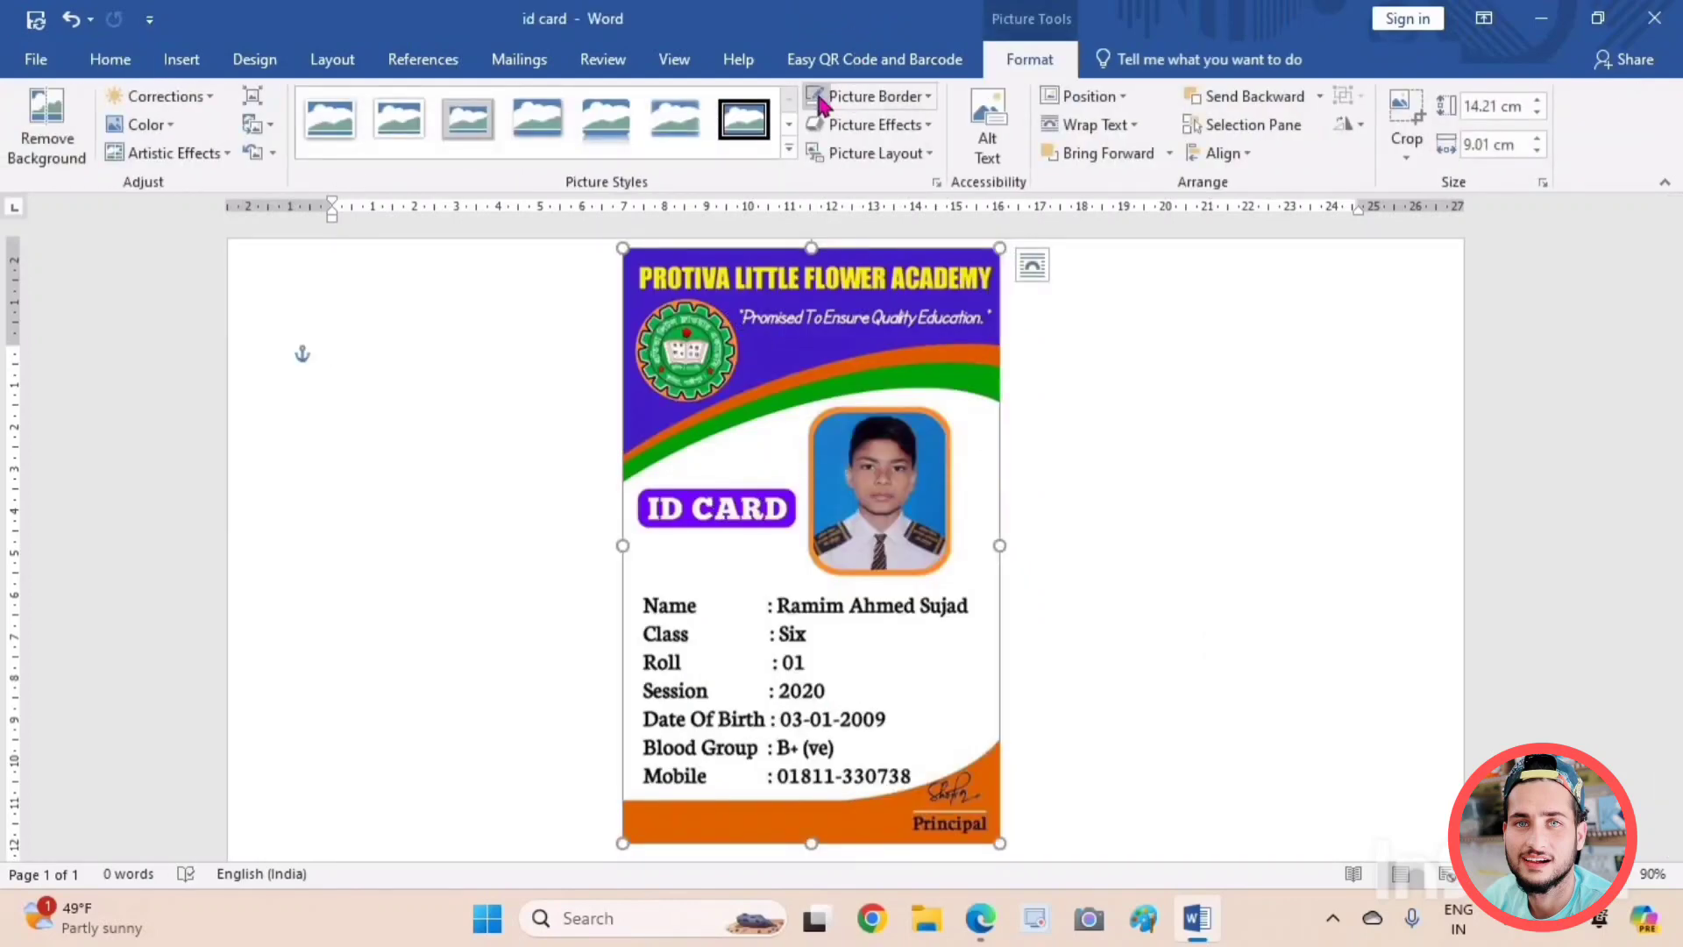
click(1074, 642)
click(982, 605)
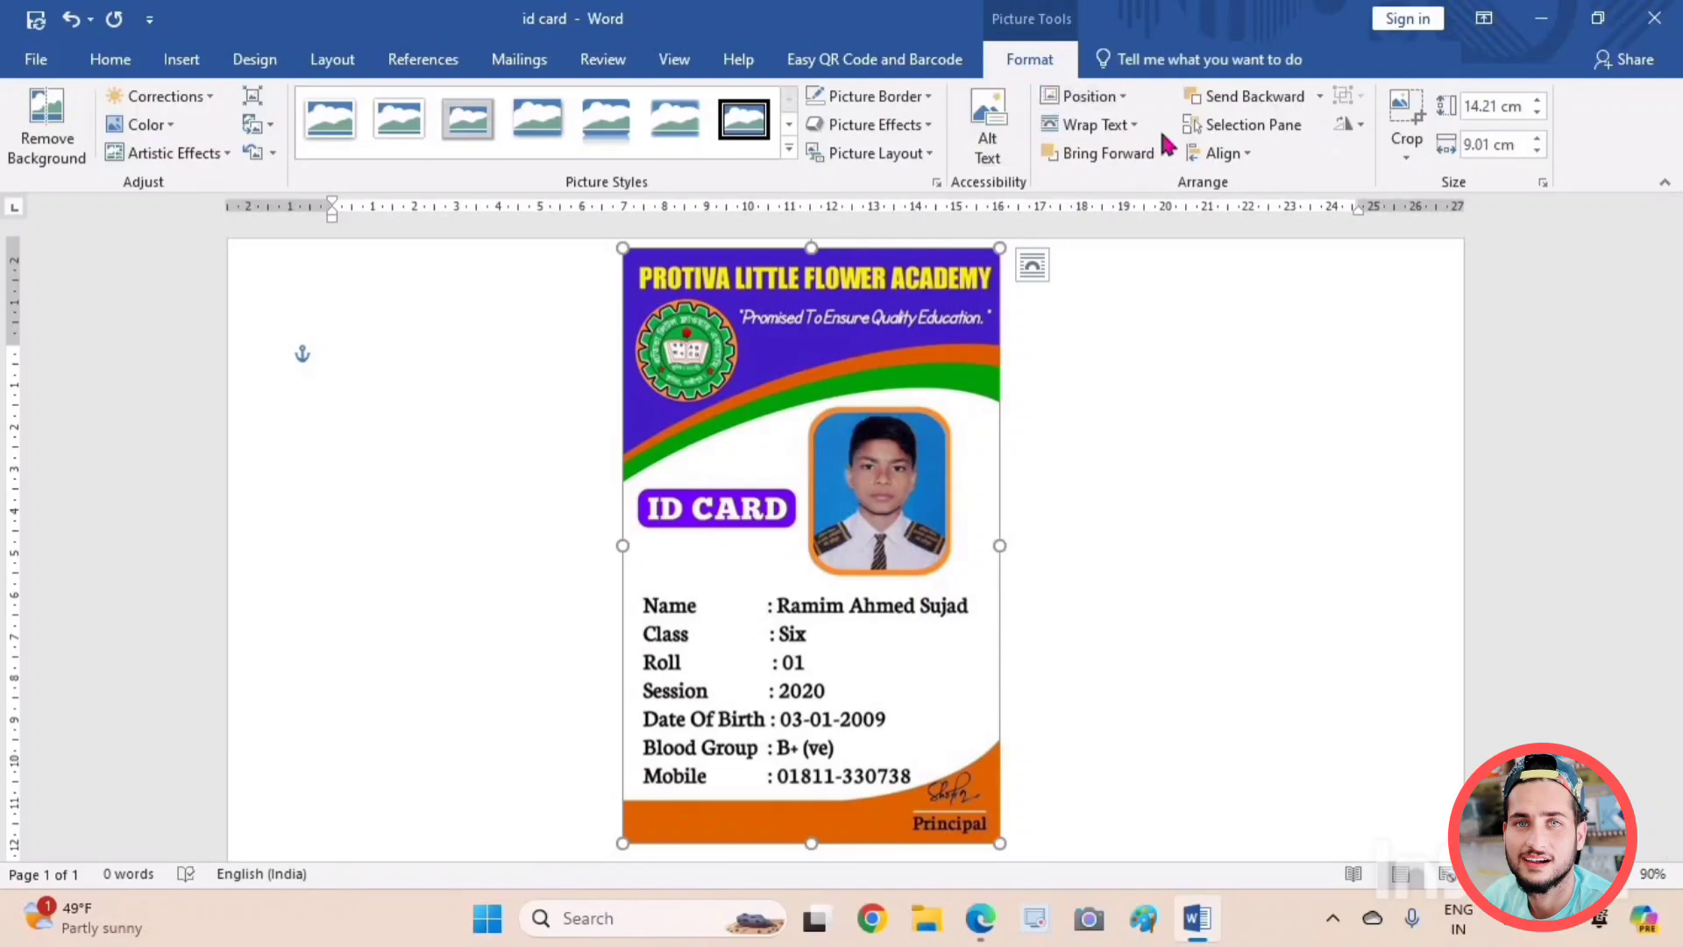
click(1095, 125)
click(1117, 340)
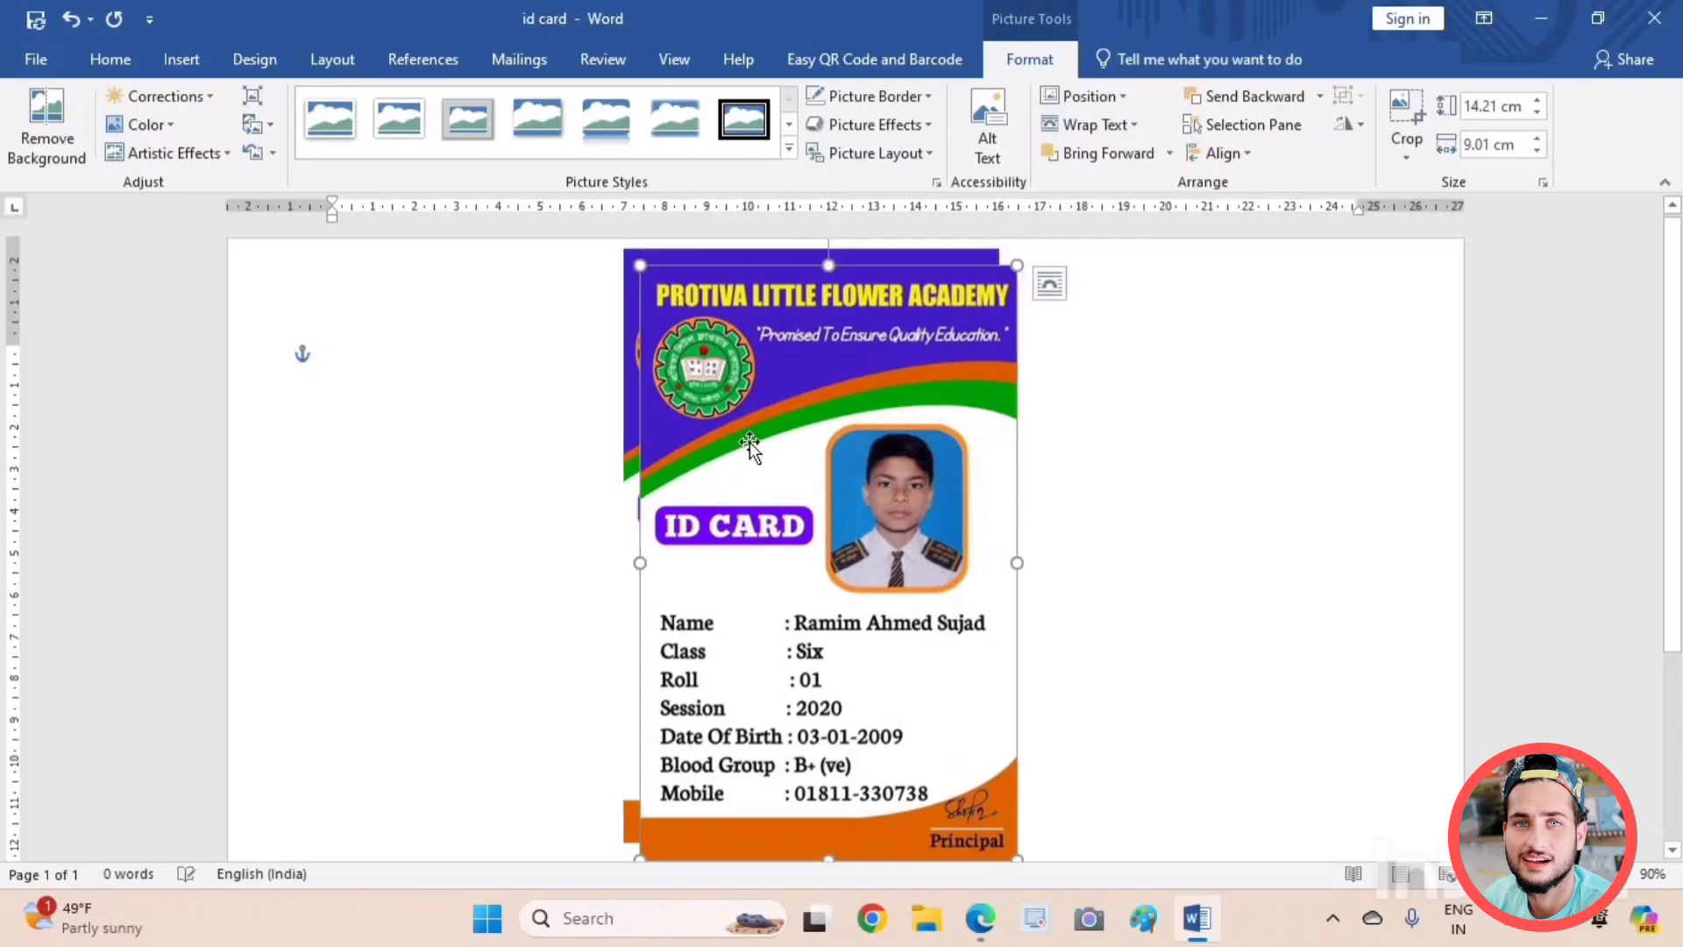
Place a copy beside the card and crop it to a small blank area near Class and Roll
ctrl+drag(740, 442, 1146, 418)
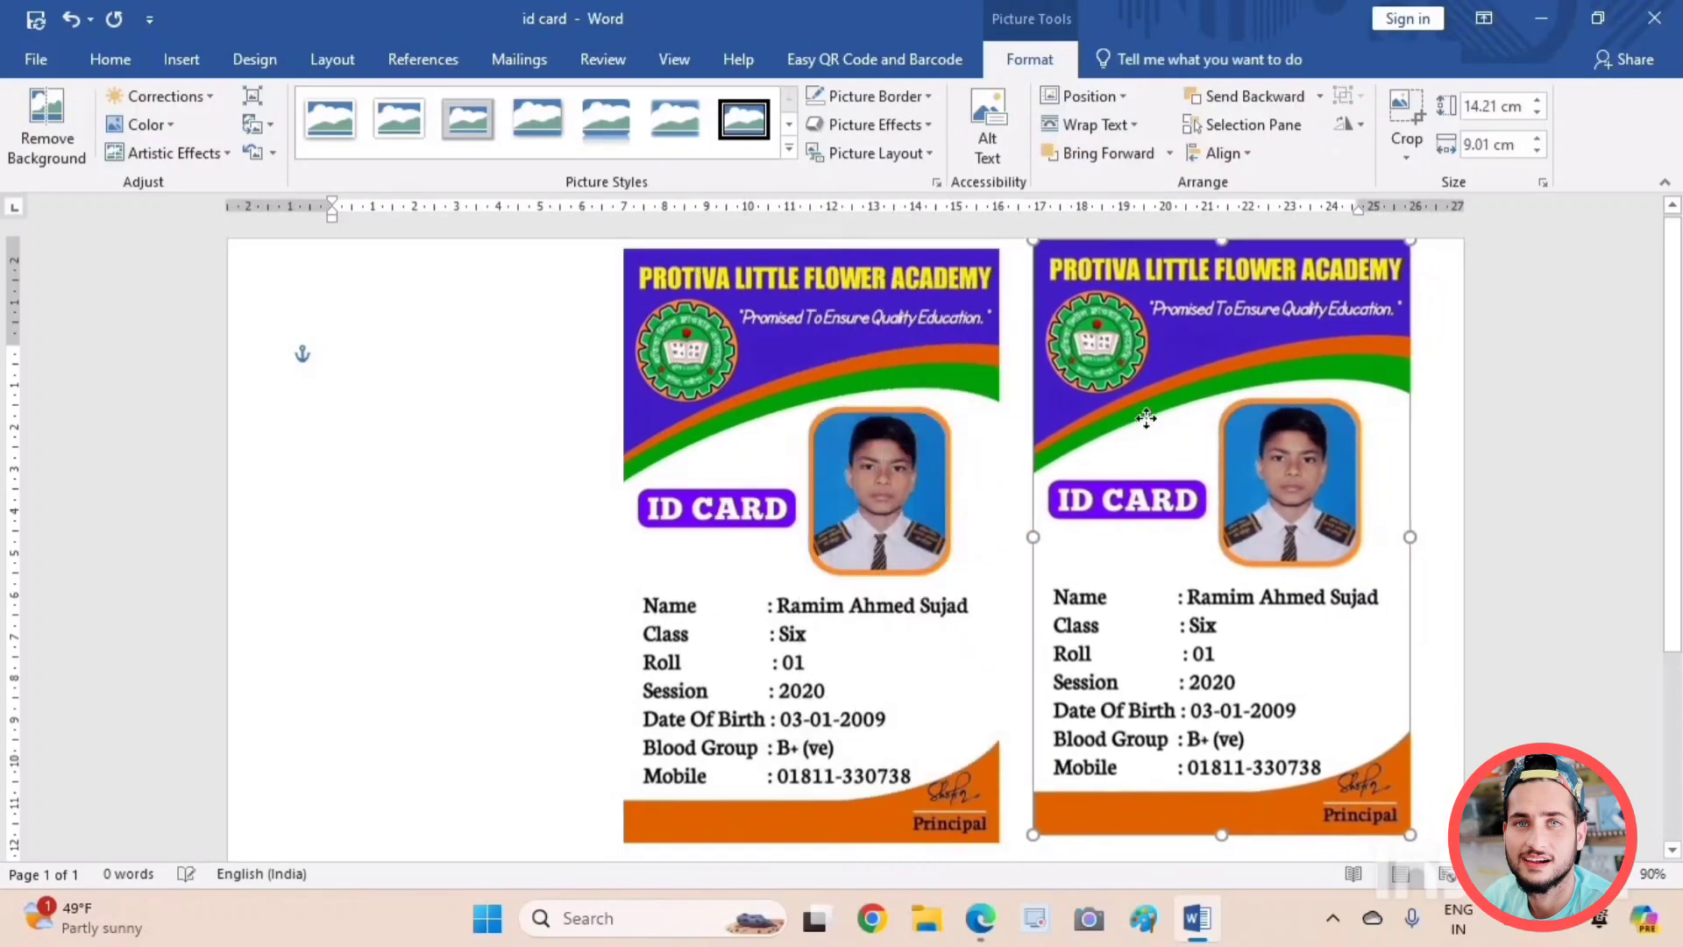
click(1407, 112)
mouse_move(1032, 251)
mouse_down()
mouse_move(1035, 337)
mouse_move(1240, 624)
mouse_up()
drag(1401, 837, 1391, 698)
click(1420, 519)
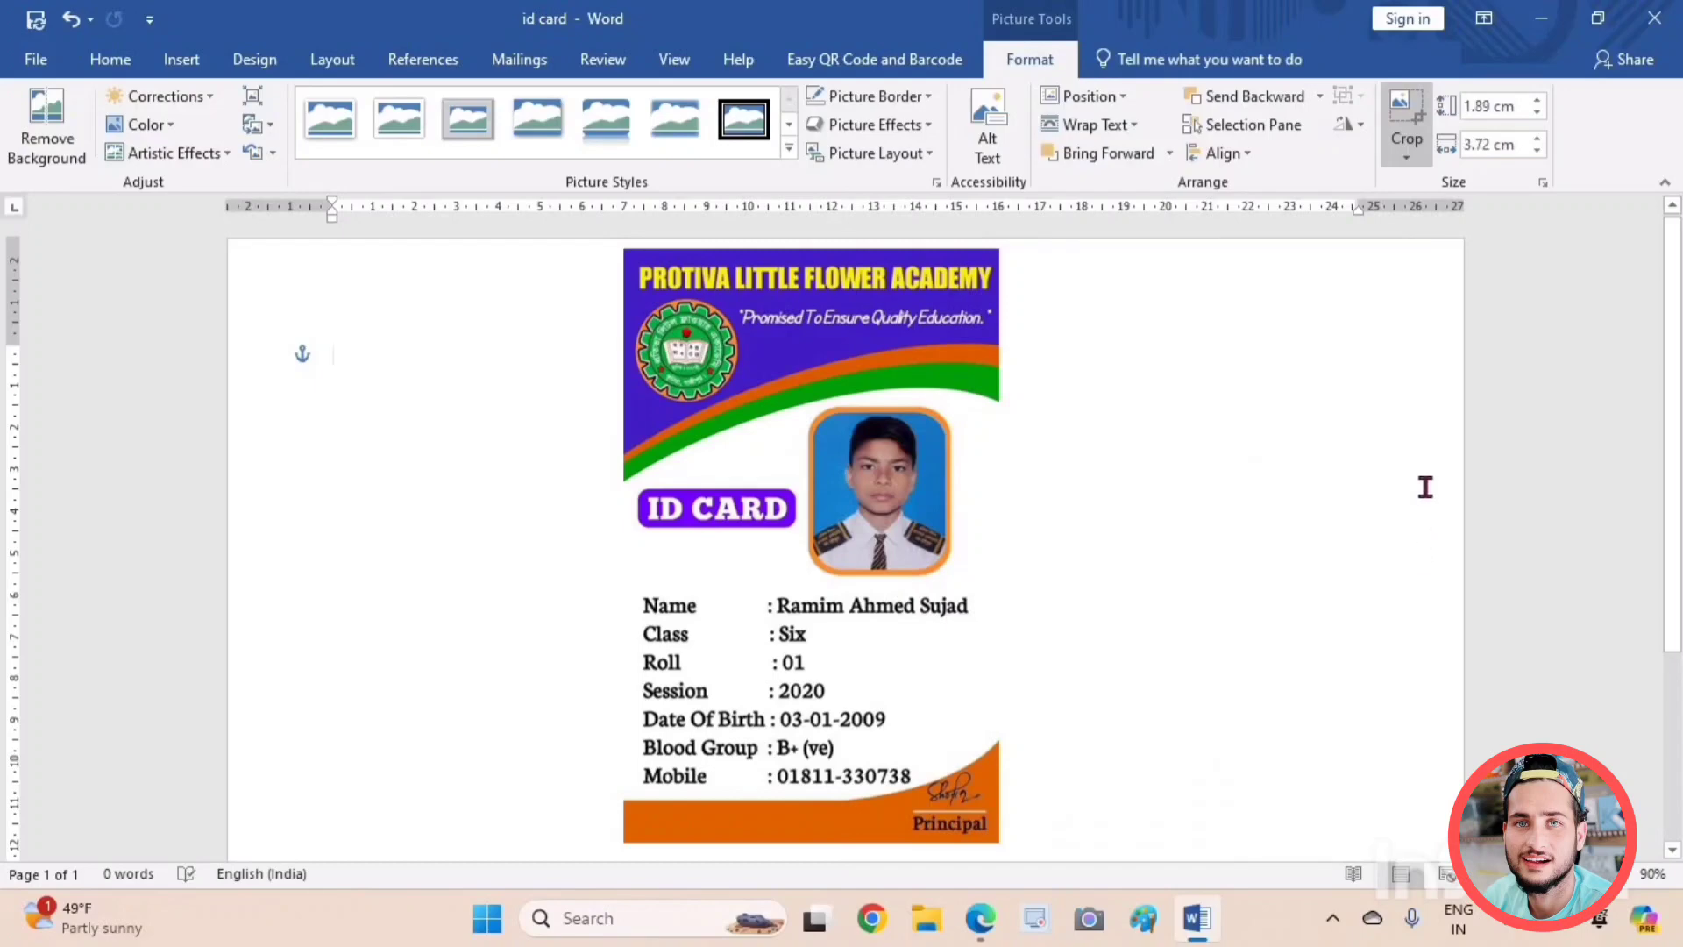
Move the cropped white patch over the student details and stretch it past the Blood Group line
click(1325, 670)
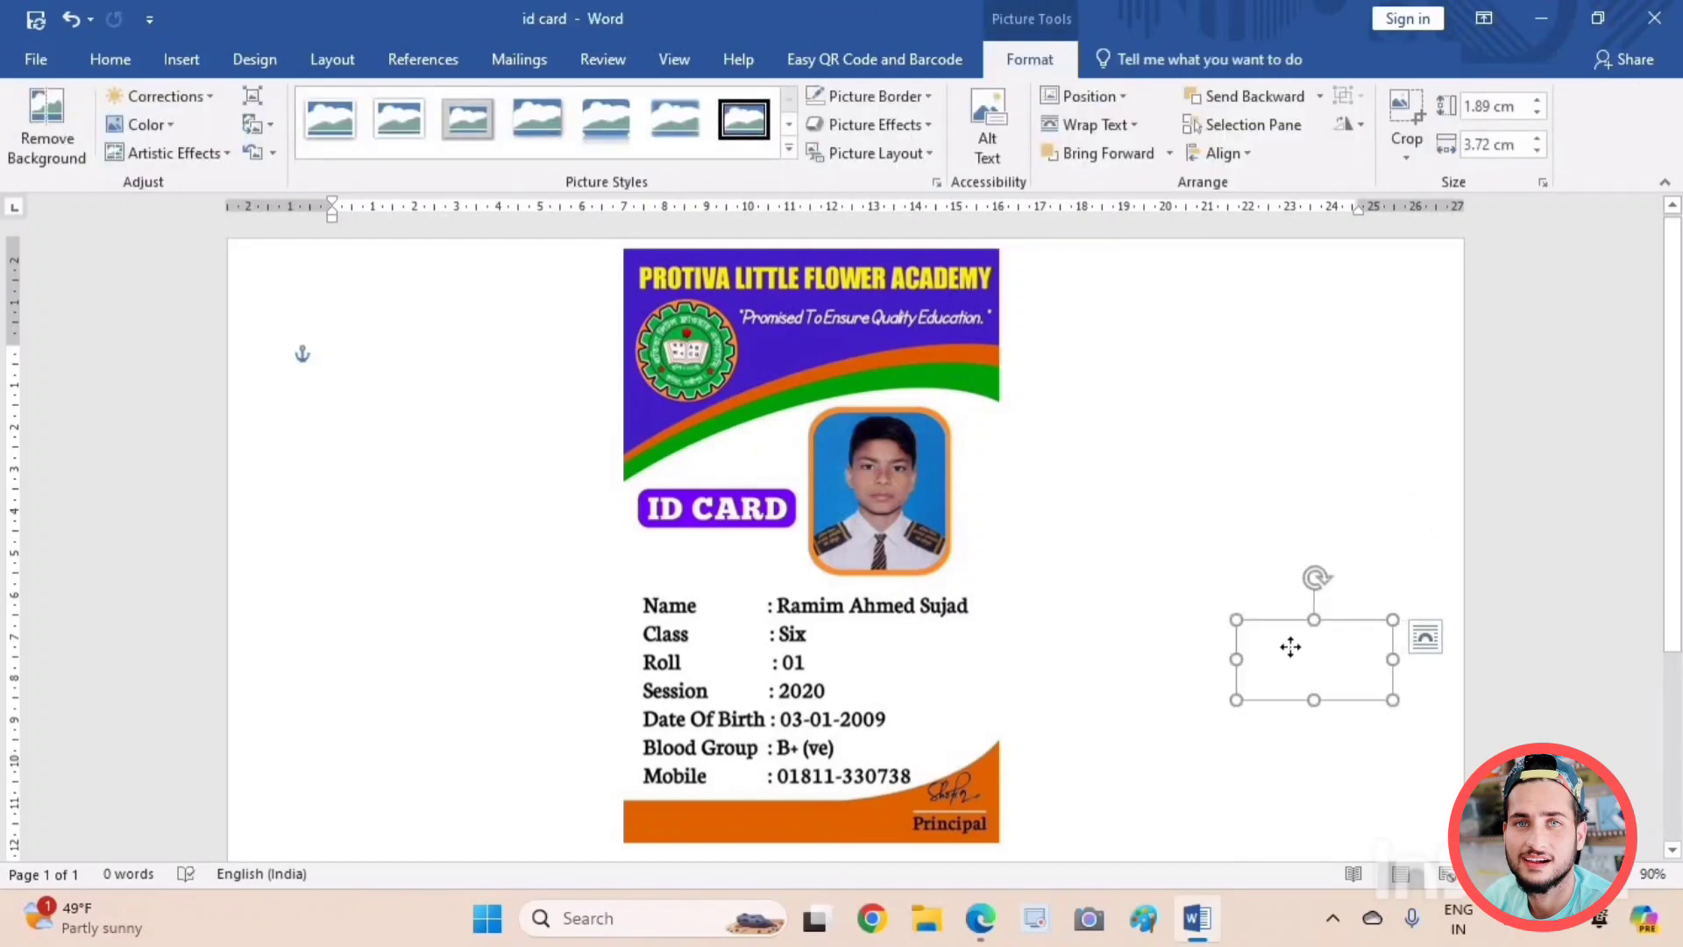
mouse_move(1290, 646)
mouse_down()
mouse_move(828, 644)
mouse_move(777, 676)
mouse_move(732, 614)
mouse_up()
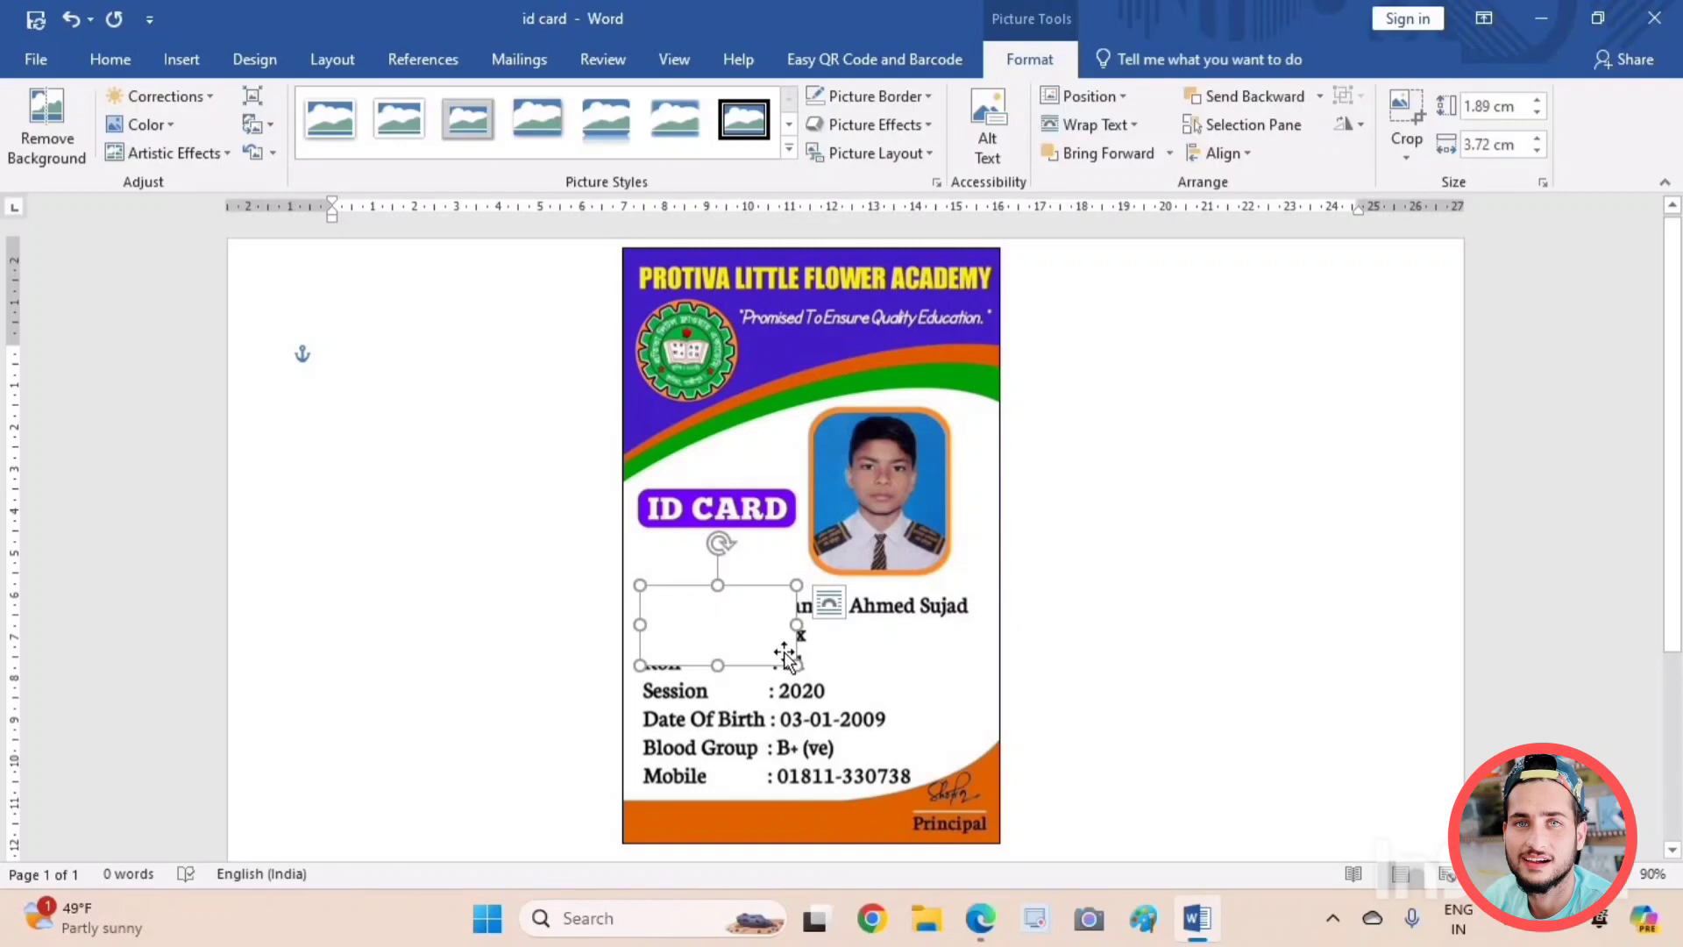
drag(793, 660, 942, 738)
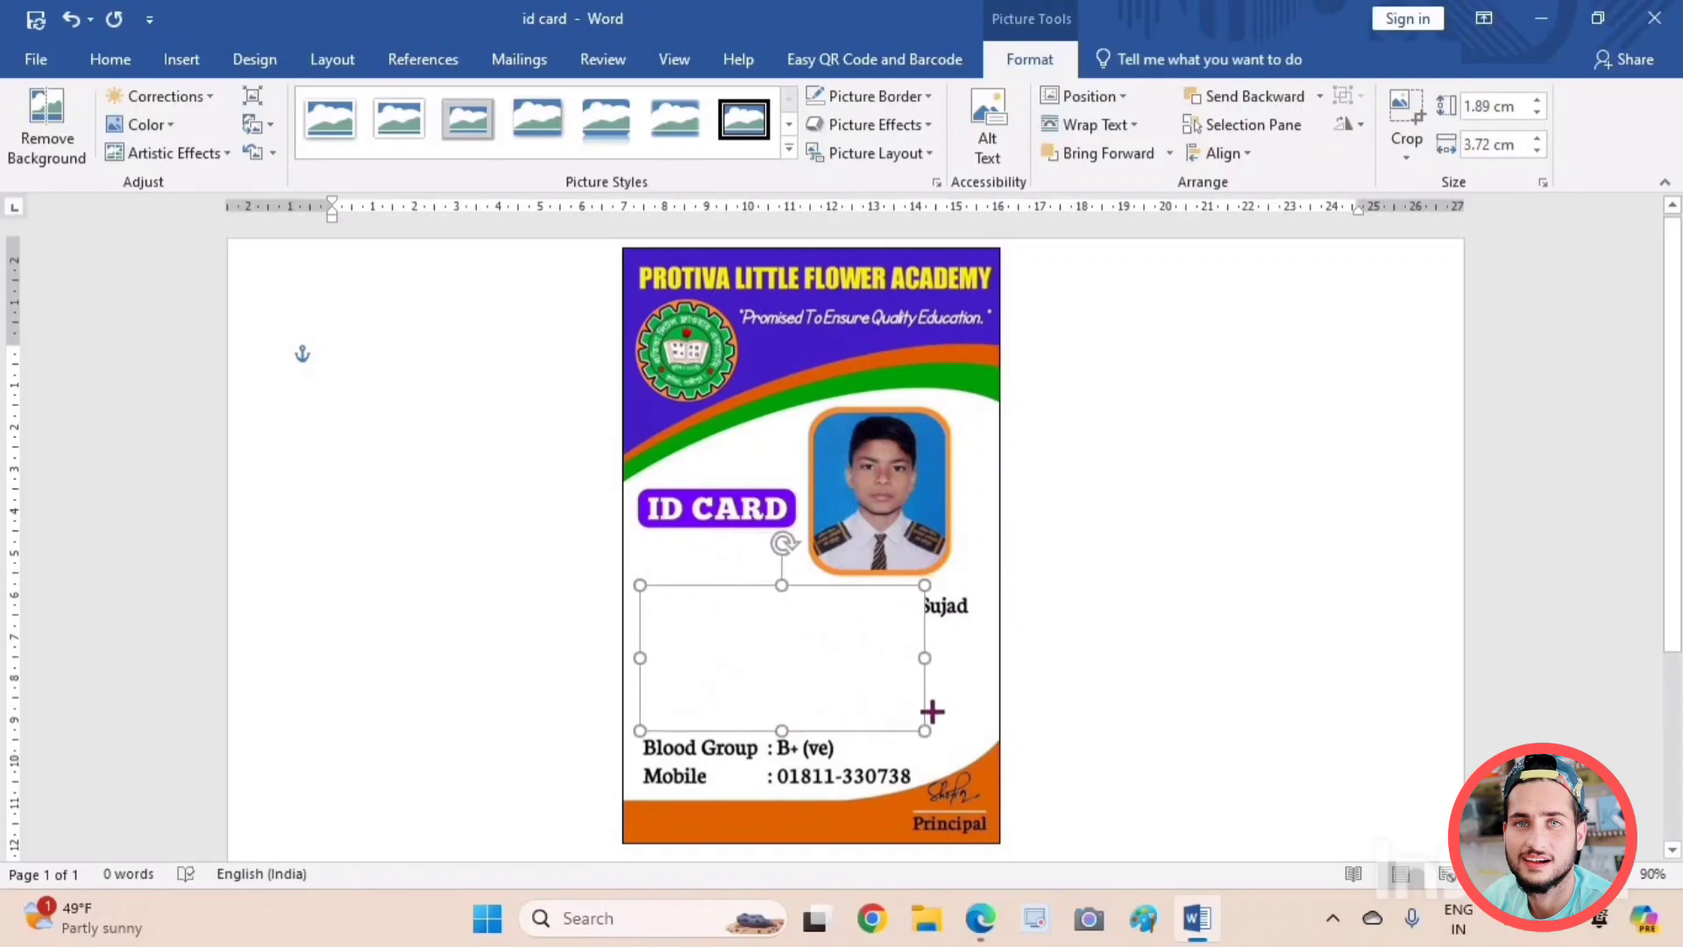
drag(942, 662, 973, 663)
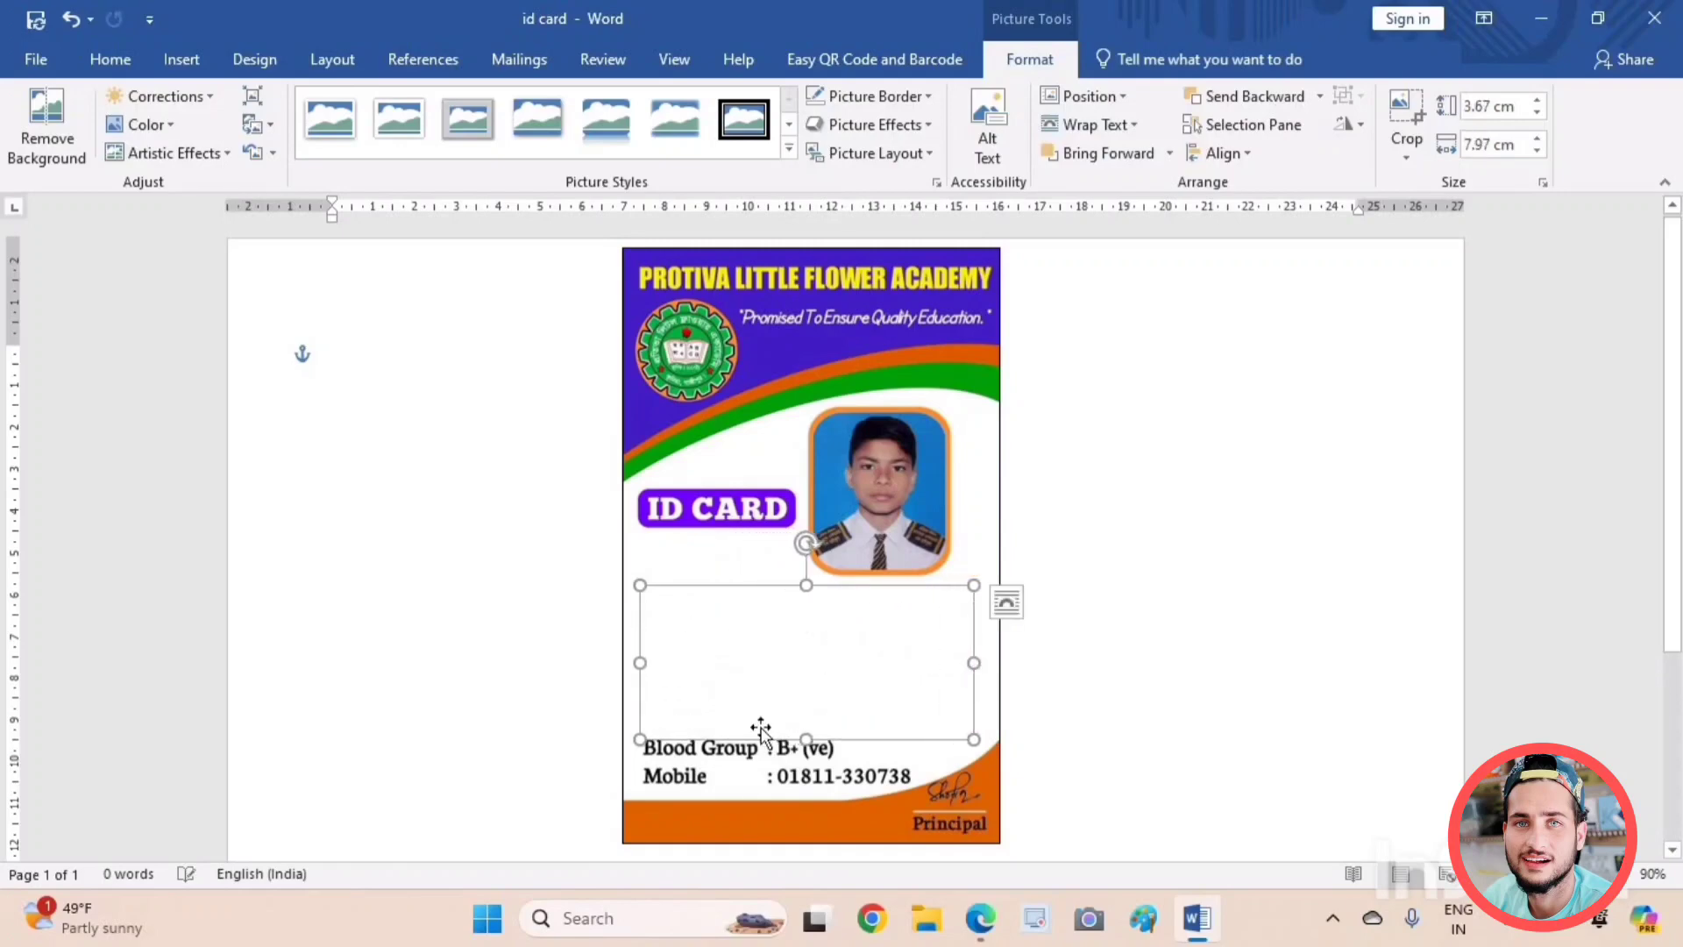
drag(806, 739, 807, 758)
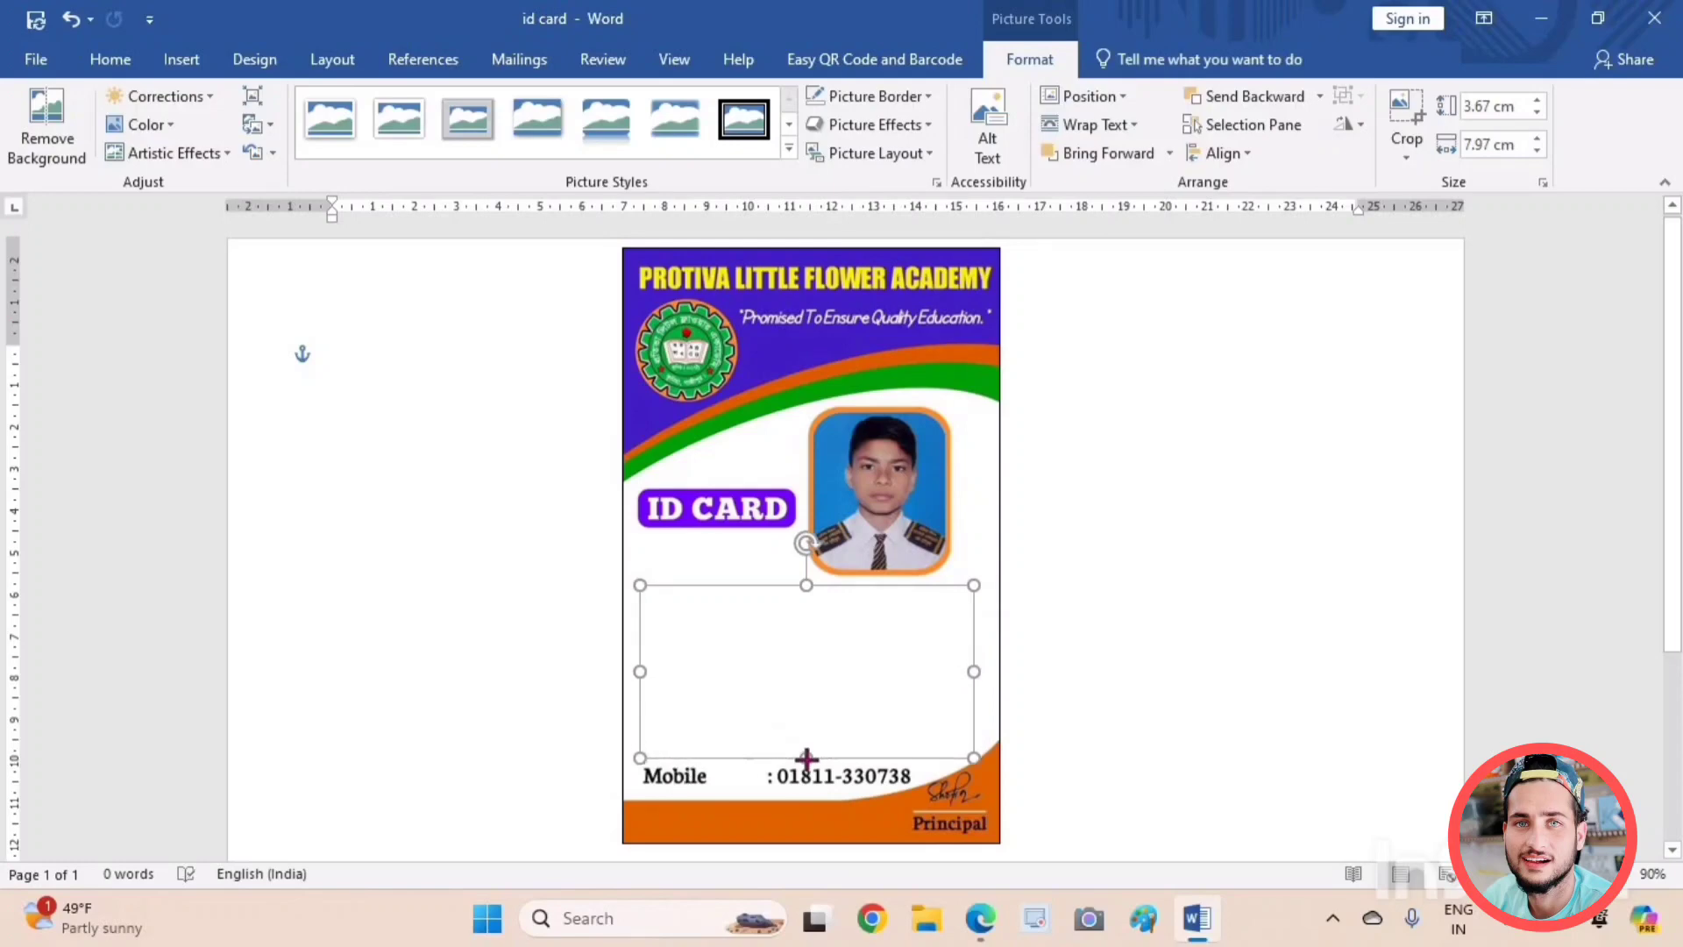
click(1165, 741)
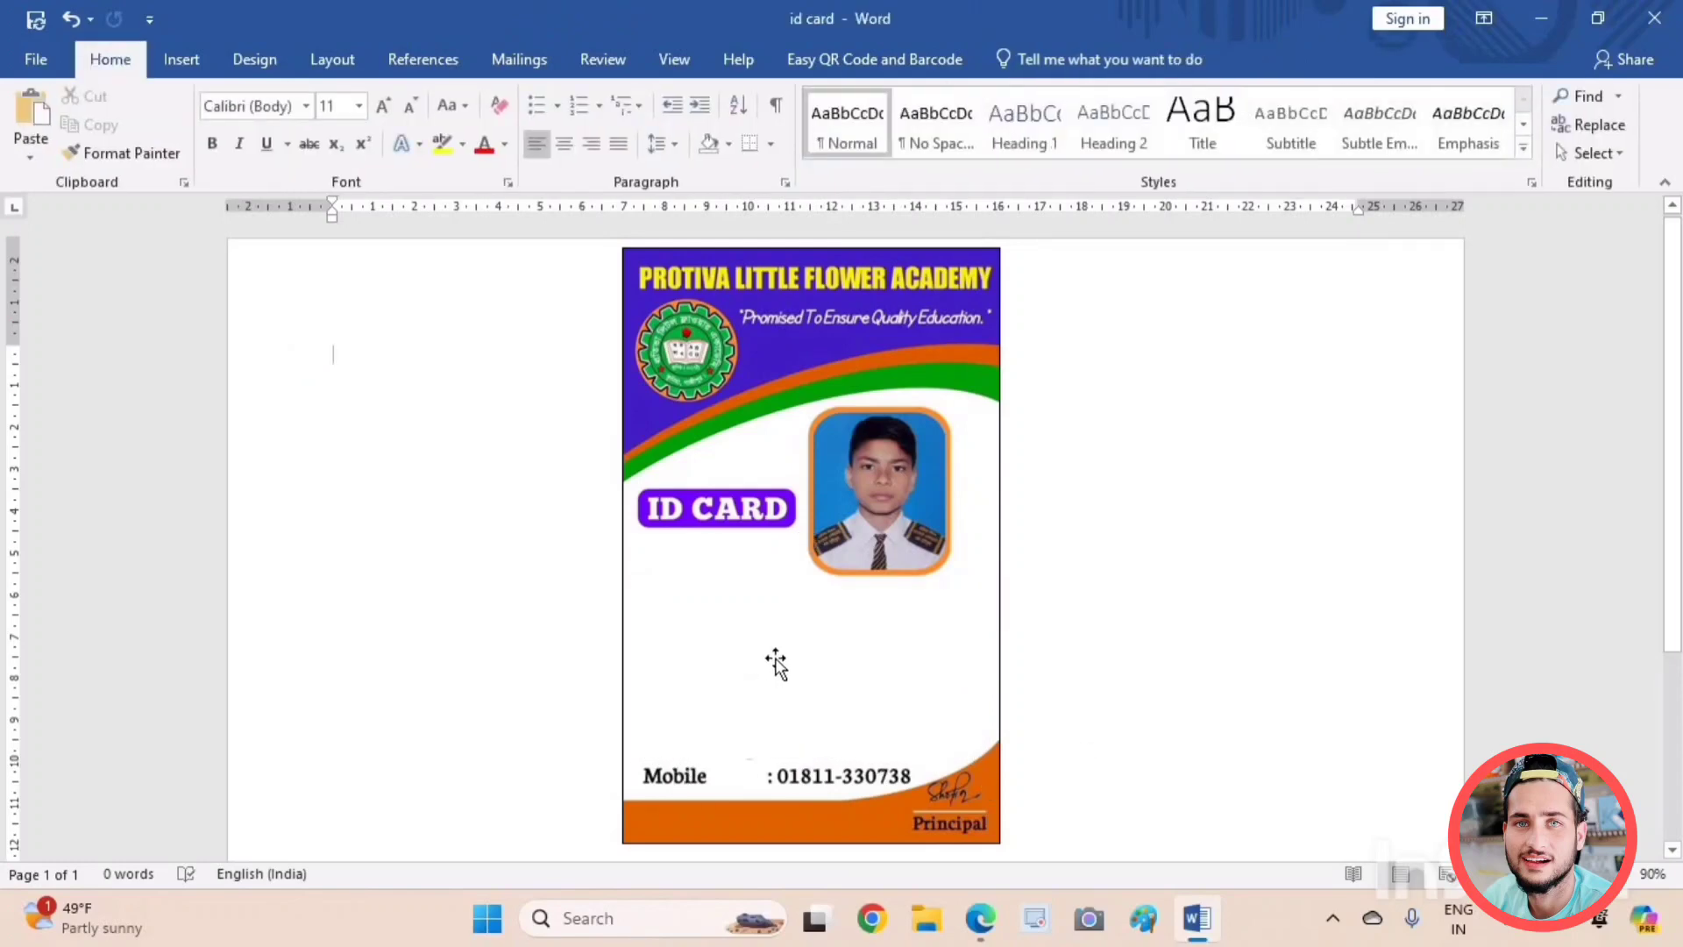
click(743, 608)
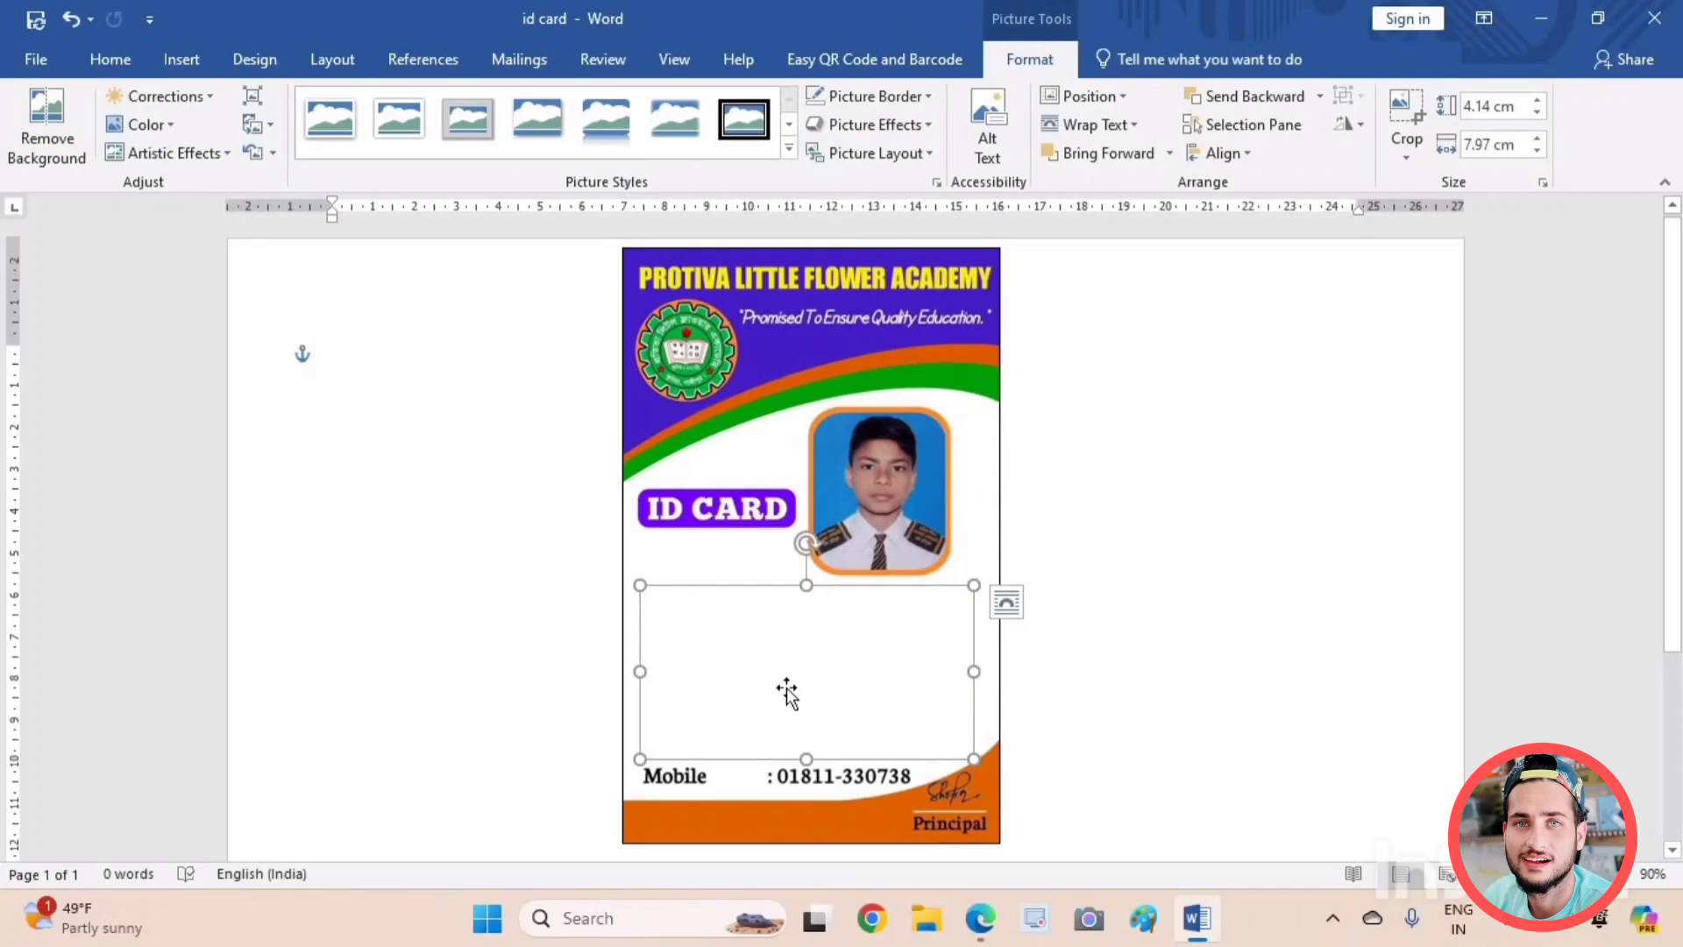
Place another white patch below ID CARD, widened to 6.7 cm to hide the mobile number
drag(786, 687, 804, 576)
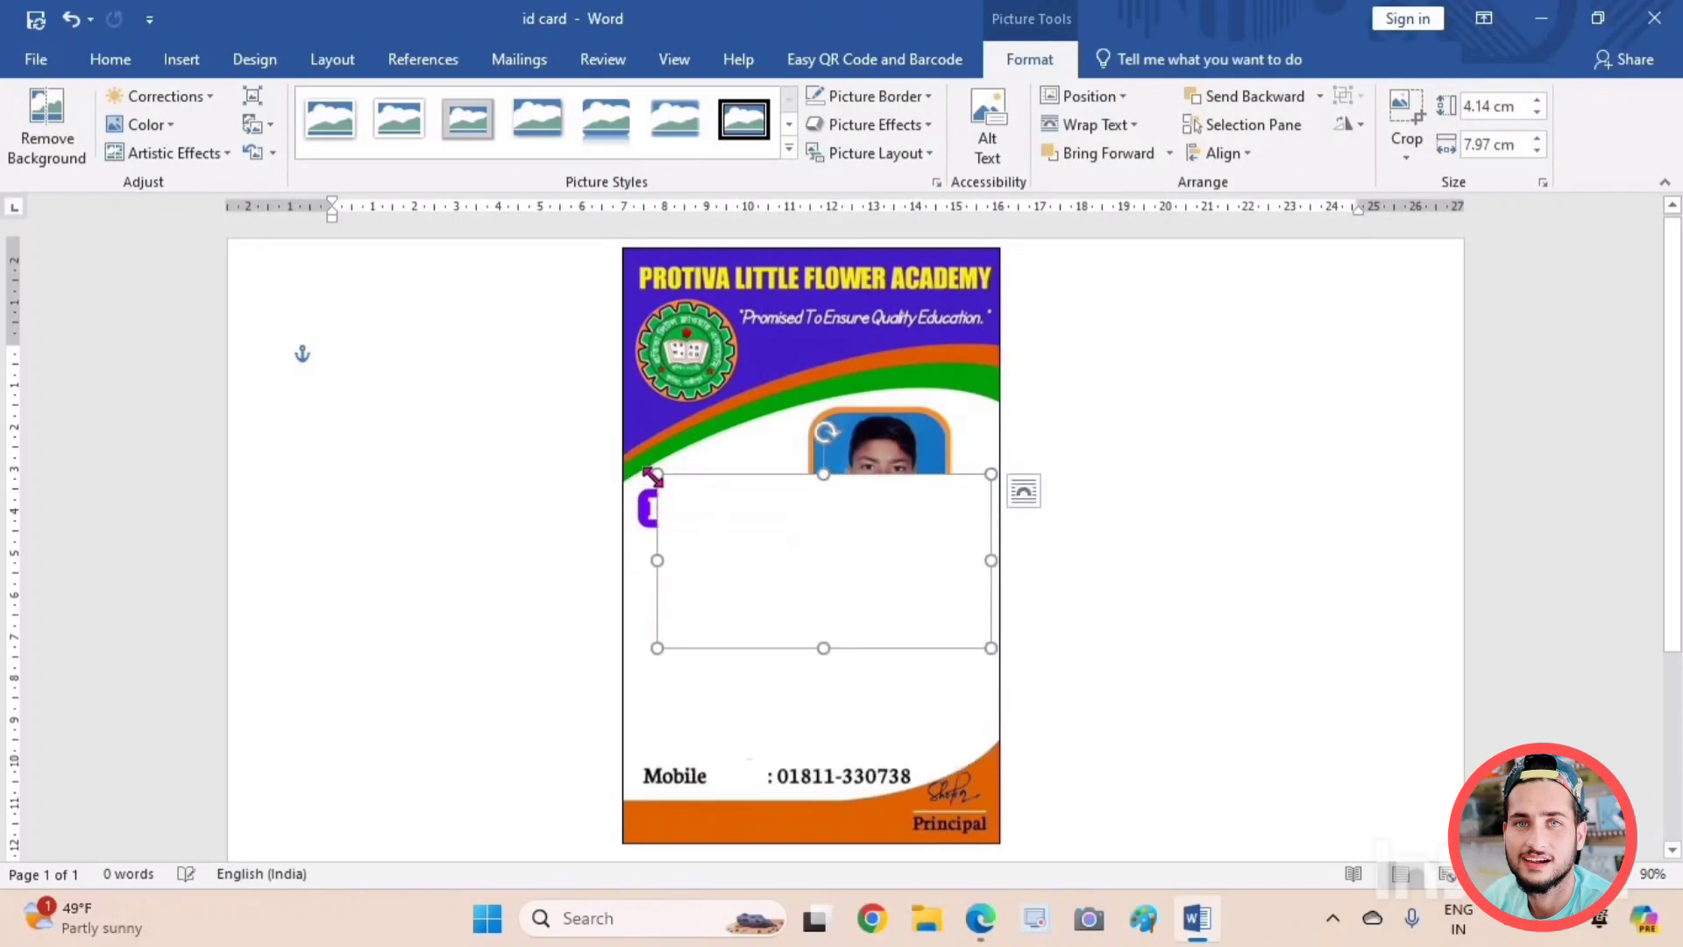
drag(713, 502, 807, 575)
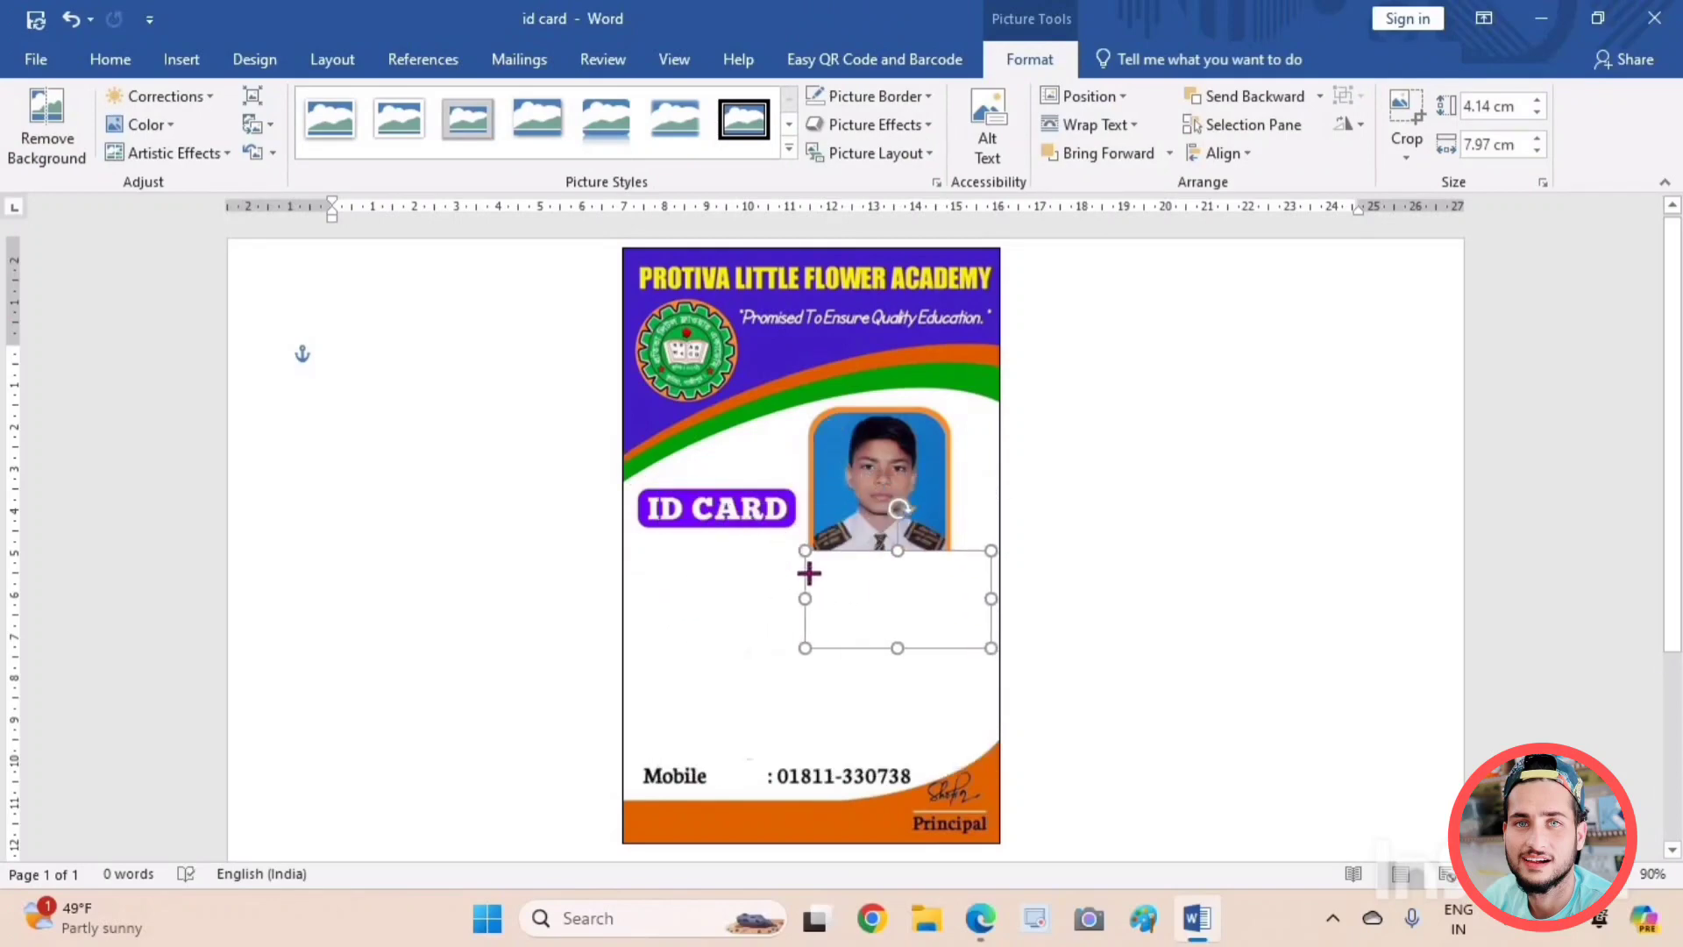
mouse_move(876, 622)
mouse_down()
mouse_move(720, 732)
mouse_move(889, 741)
mouse_up()
drag(758, 693, 760, 723)
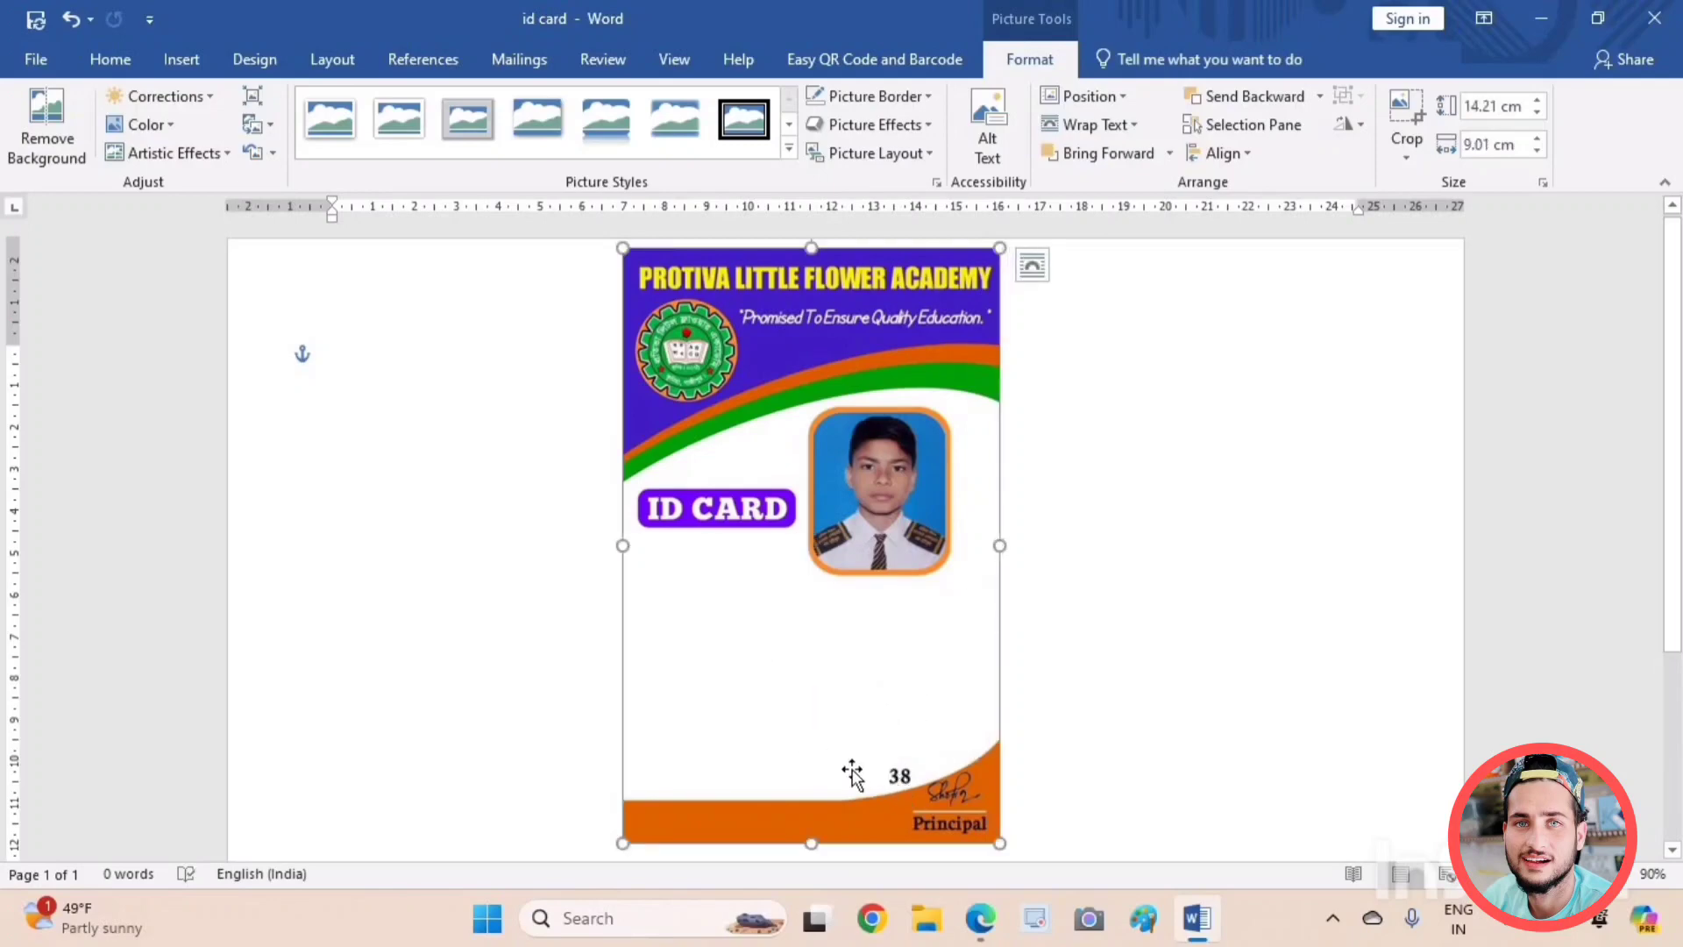
drag(889, 757, 918, 750)
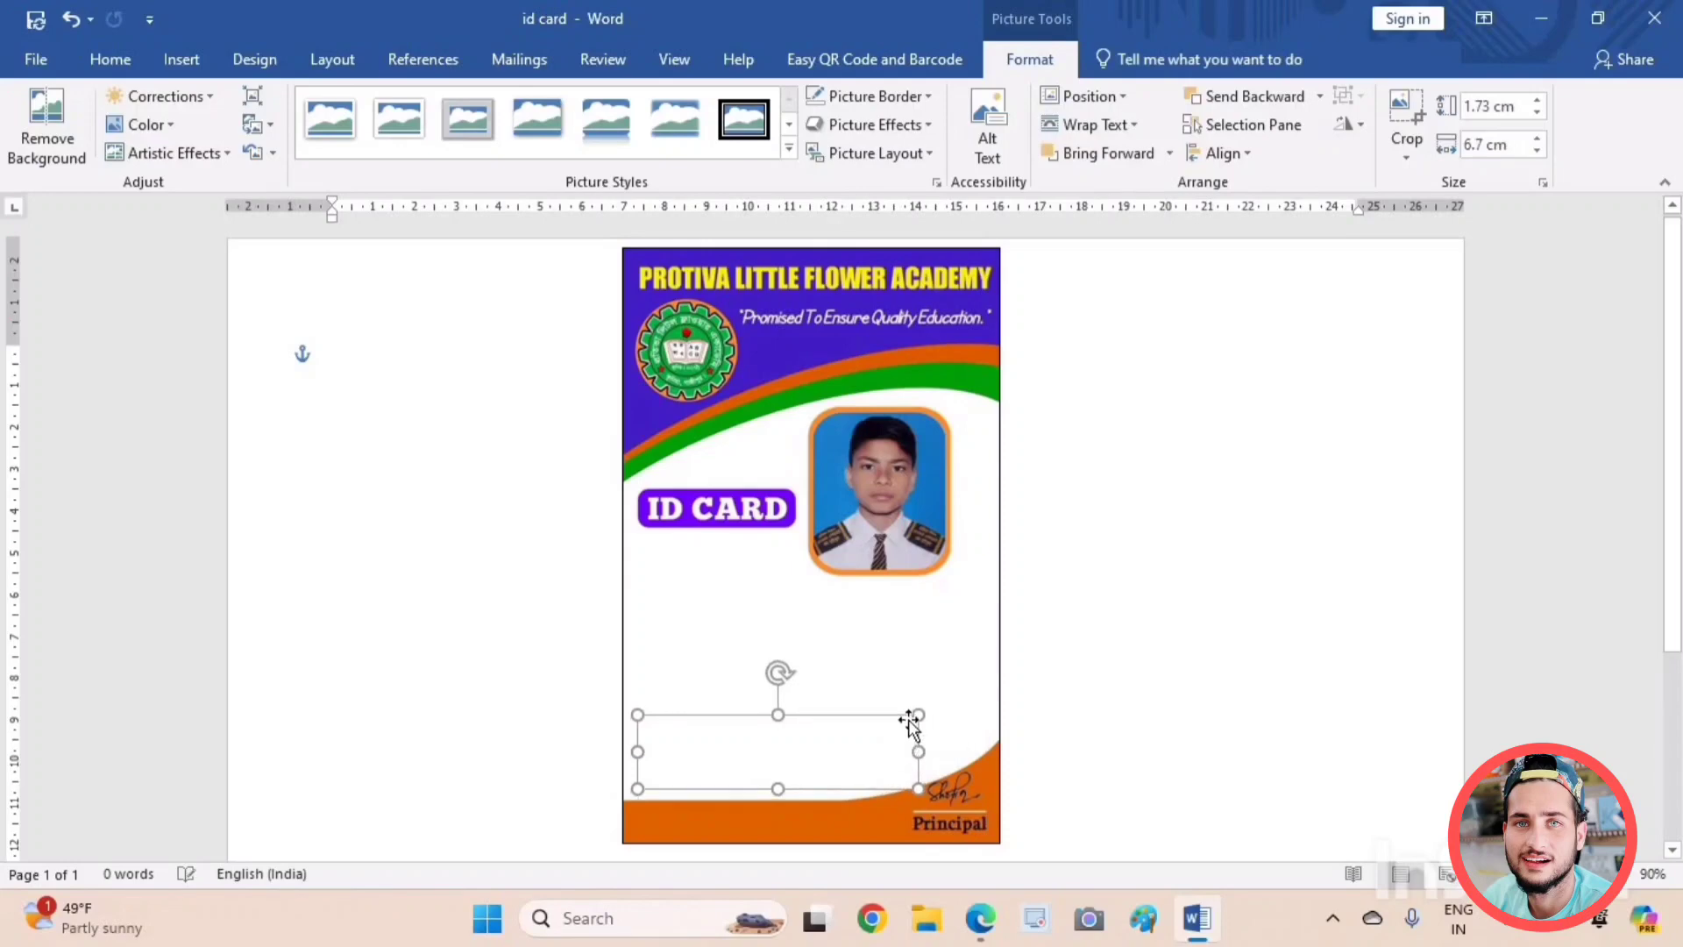
click(1277, 763)
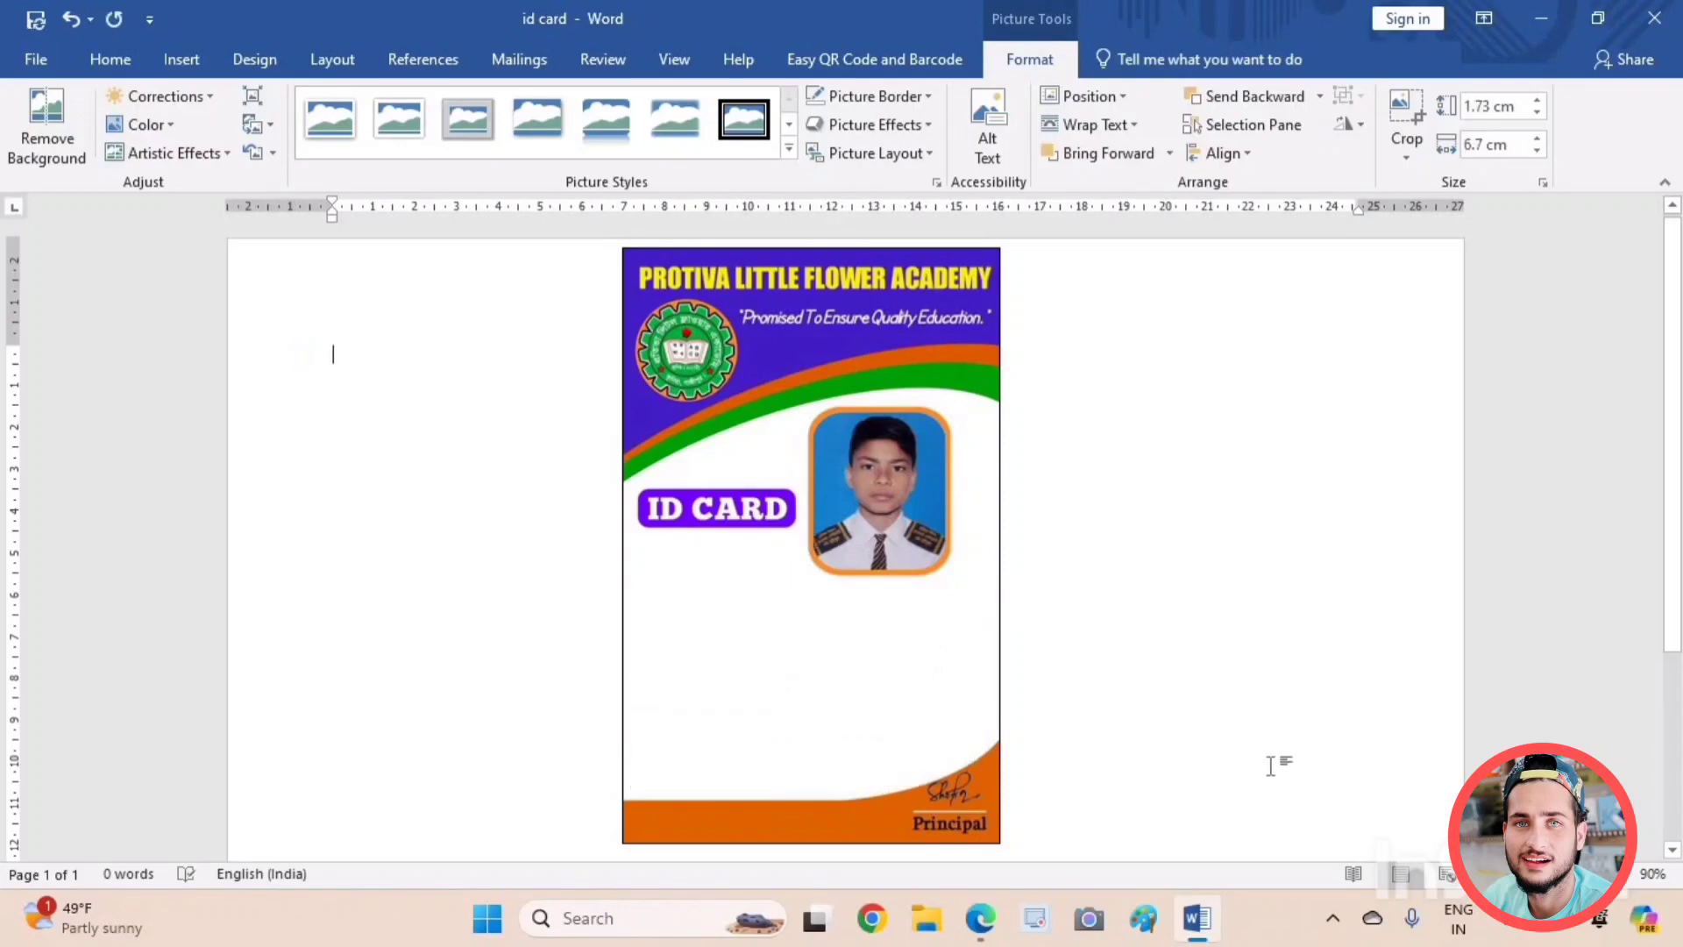
click(714, 614)
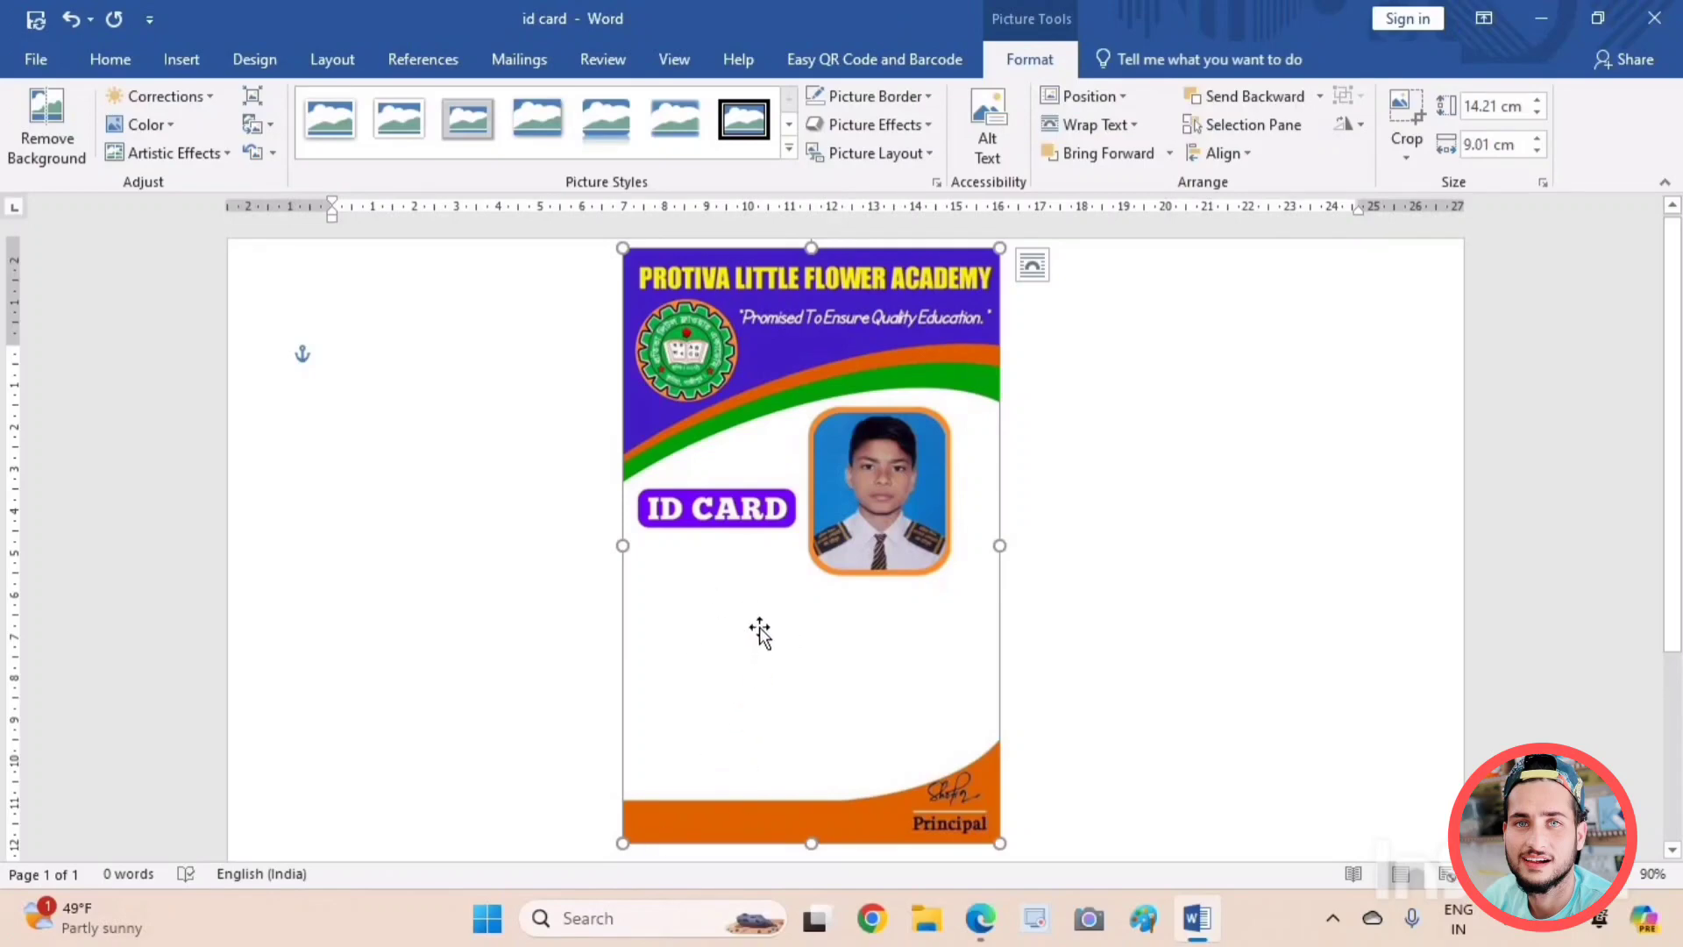
click(820, 756)
click(1111, 665)
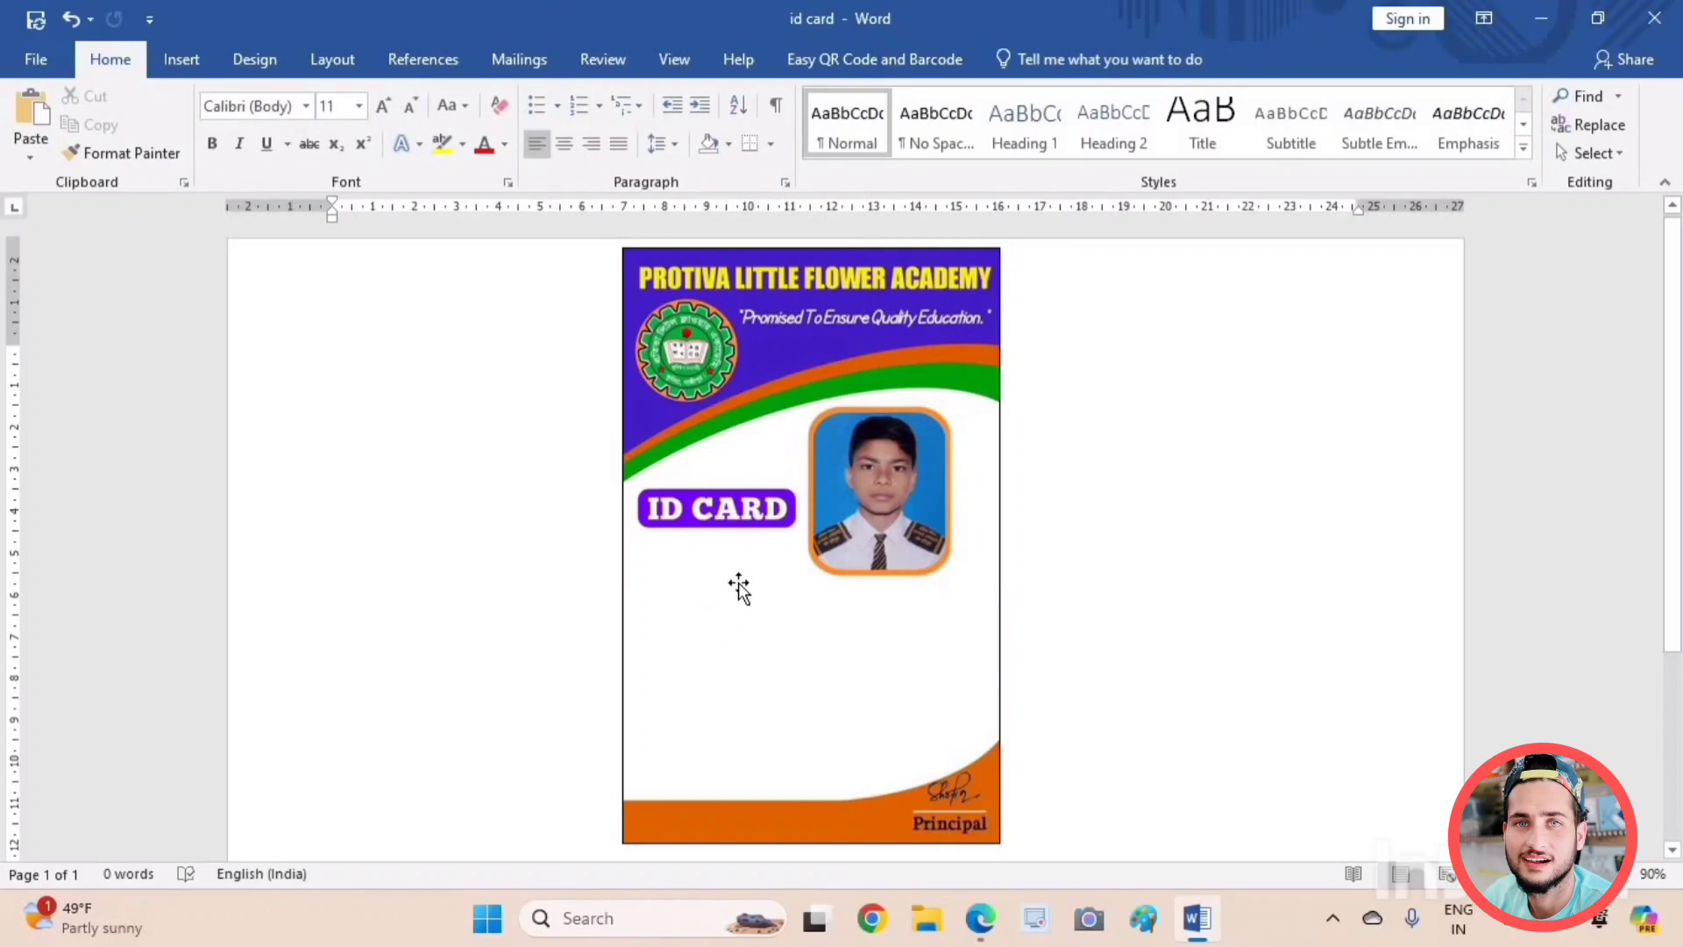
Insert a Simple Text Box and delete its placeholder text
click(801, 330)
click(180, 60)
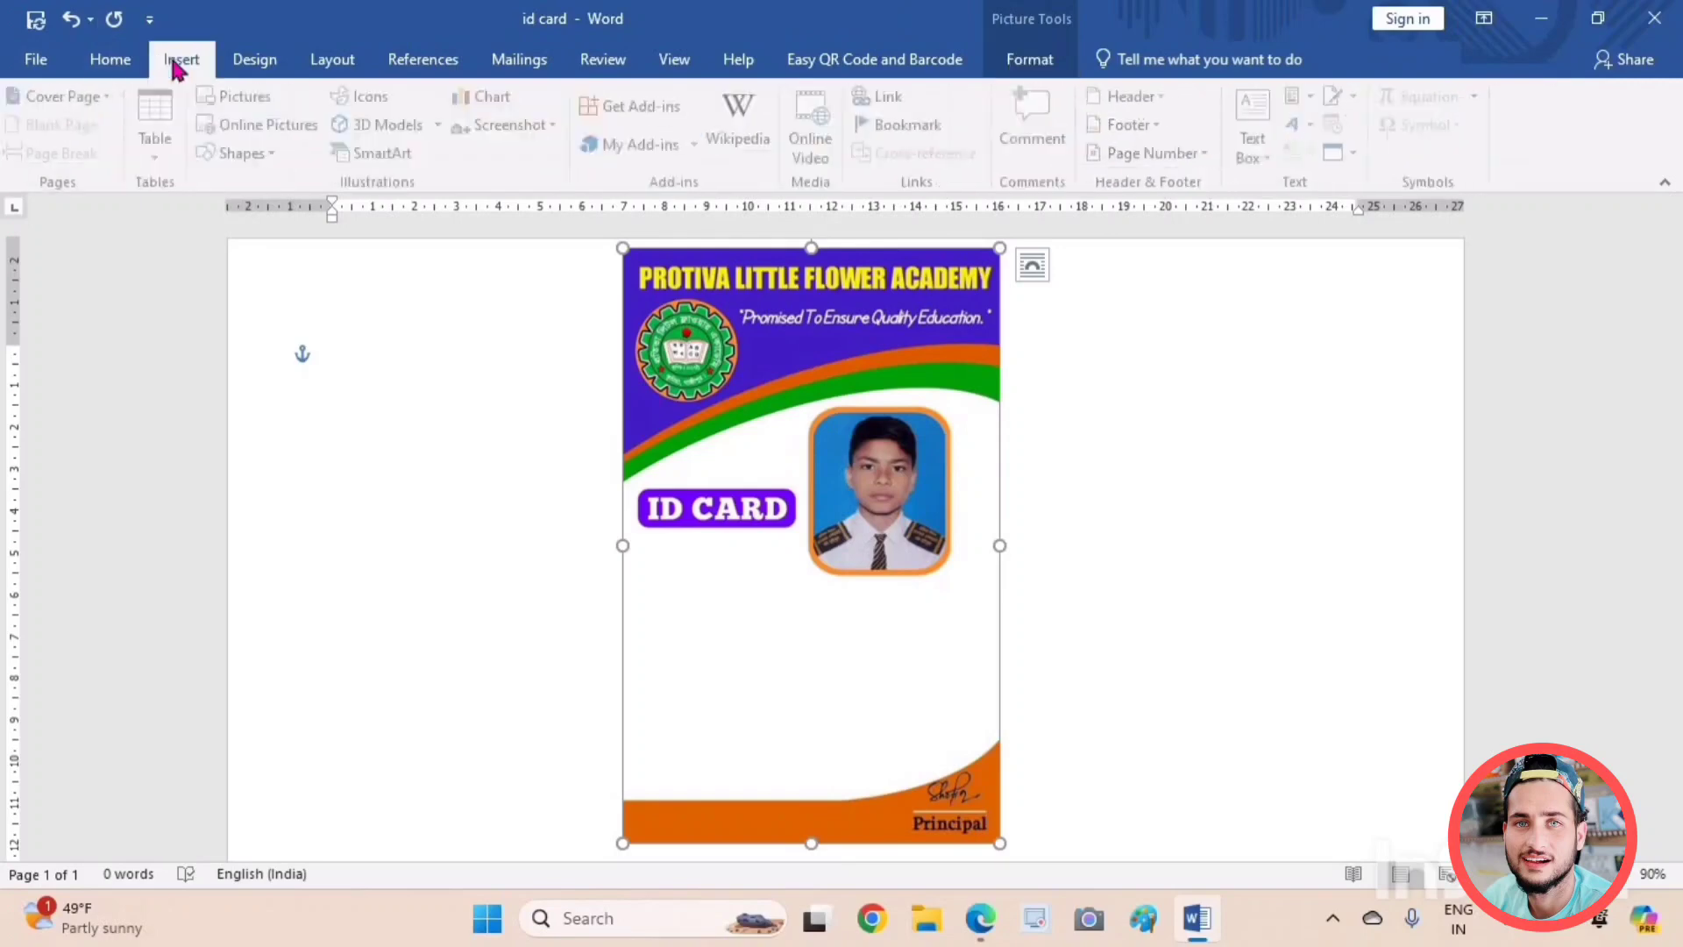
click(1271, 120)
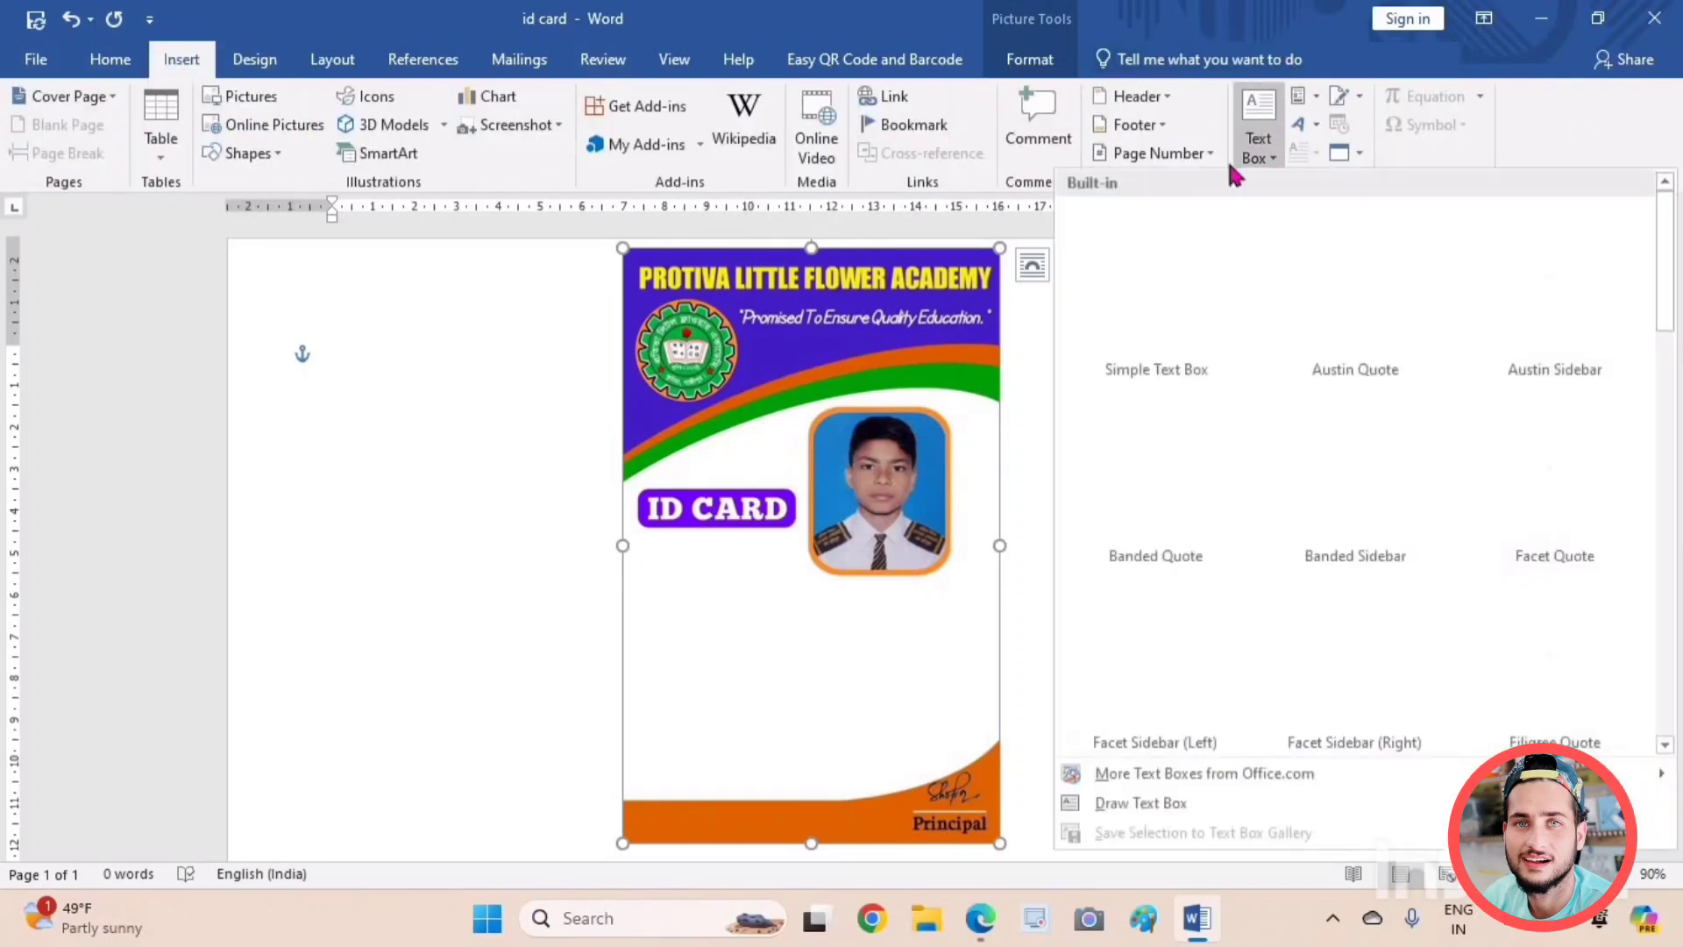
click(1143, 279)
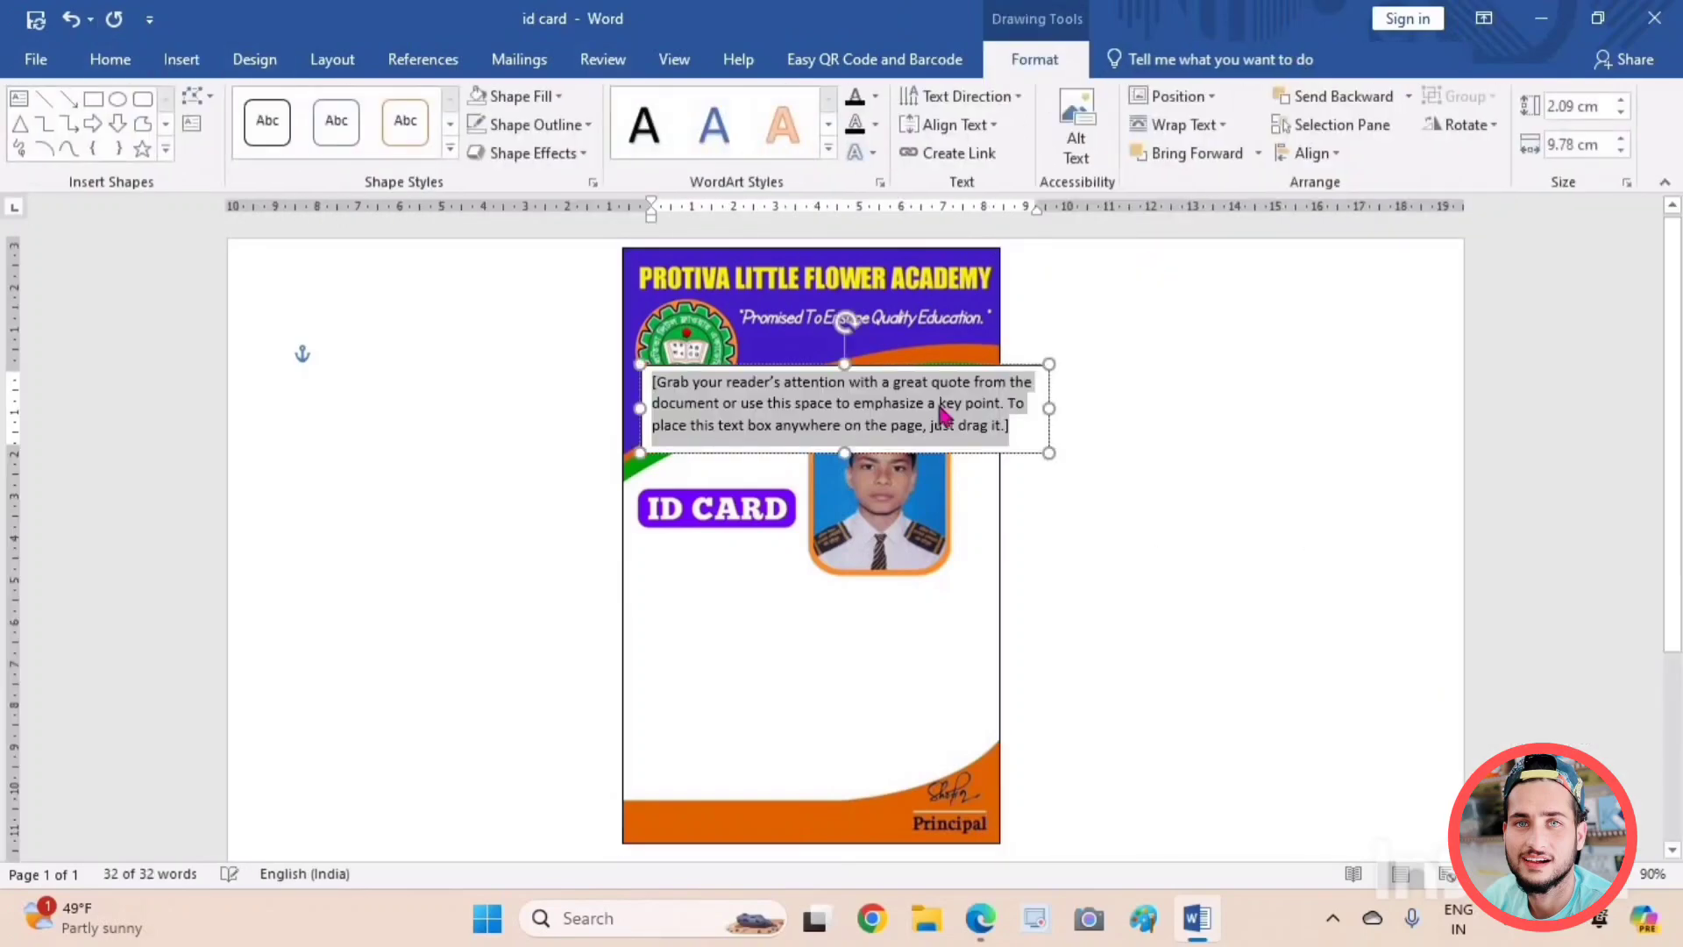
key(Delete)
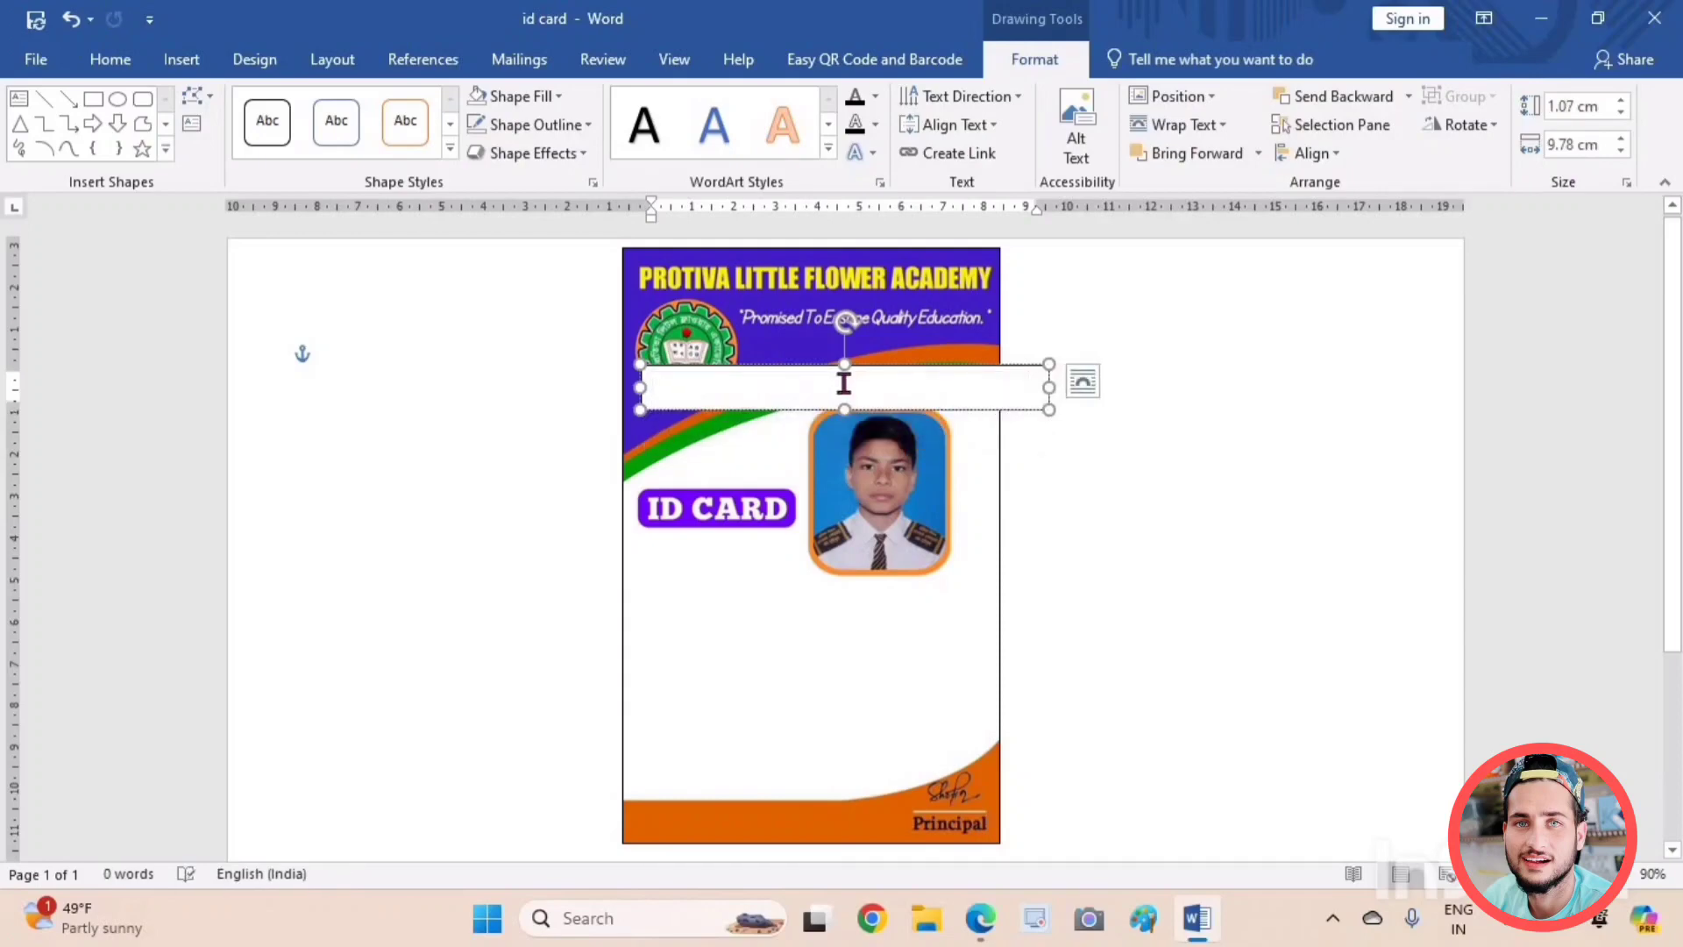
Move and size the text box to 3.69 × 8.21 cm in the blank area below the photo
drag(874, 370, 871, 631)
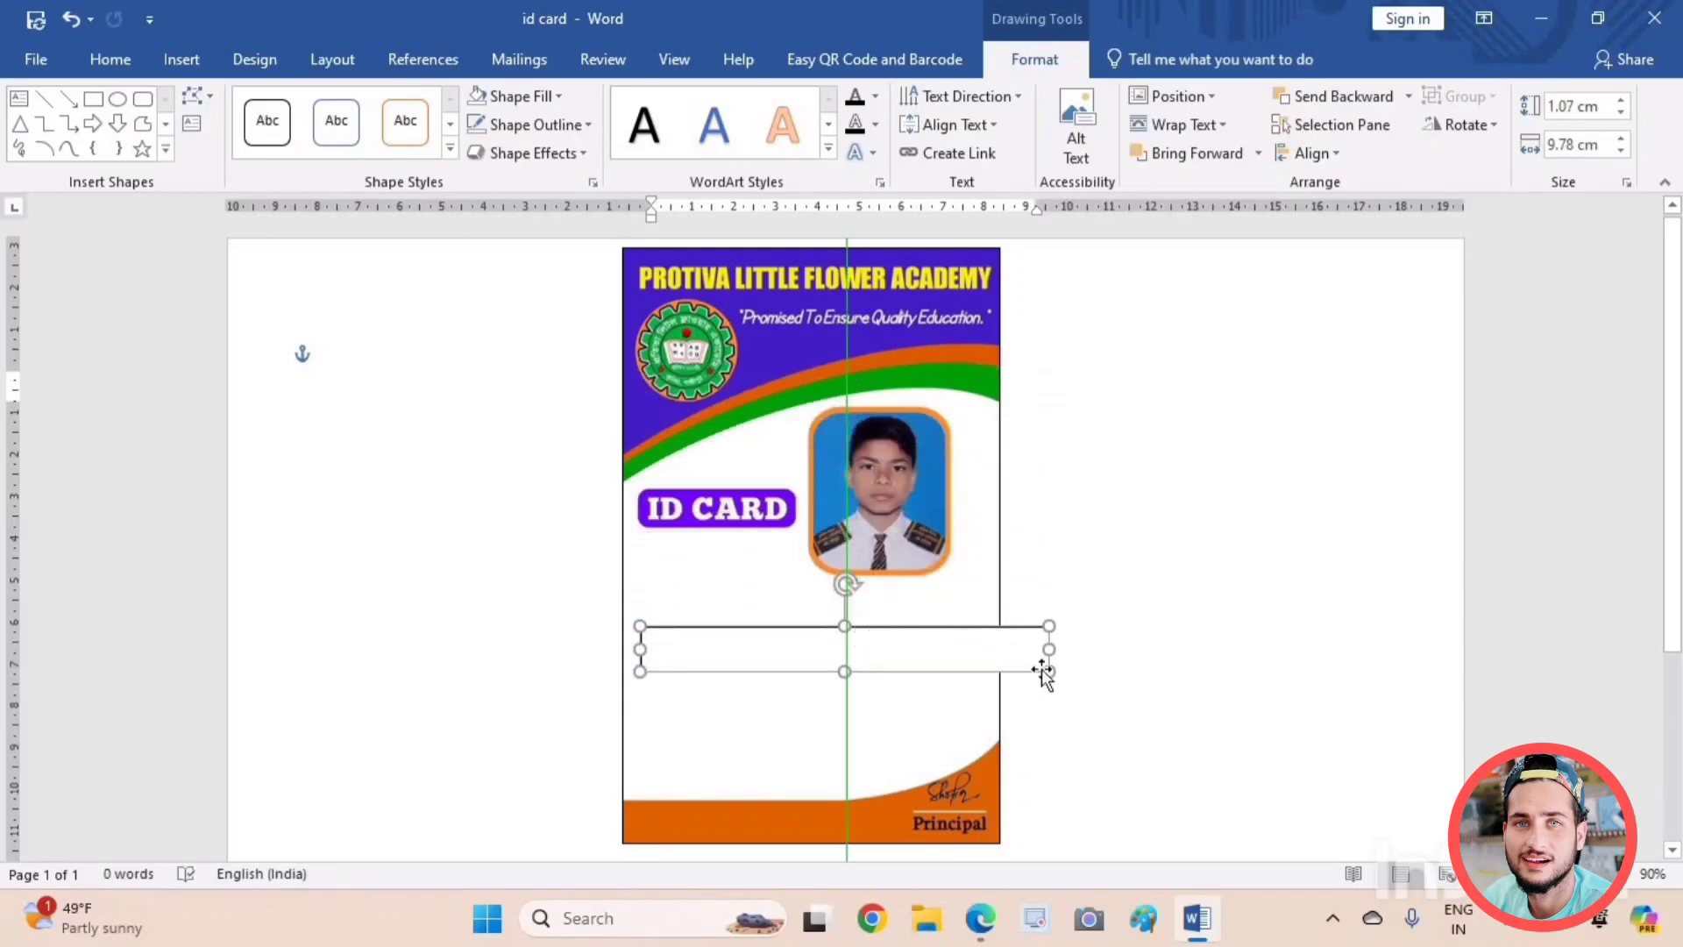
mouse_move(1049, 670)
mouse_down()
mouse_move(852, 706)
mouse_move(963, 747)
mouse_up()
drag(719, 631, 703, 593)
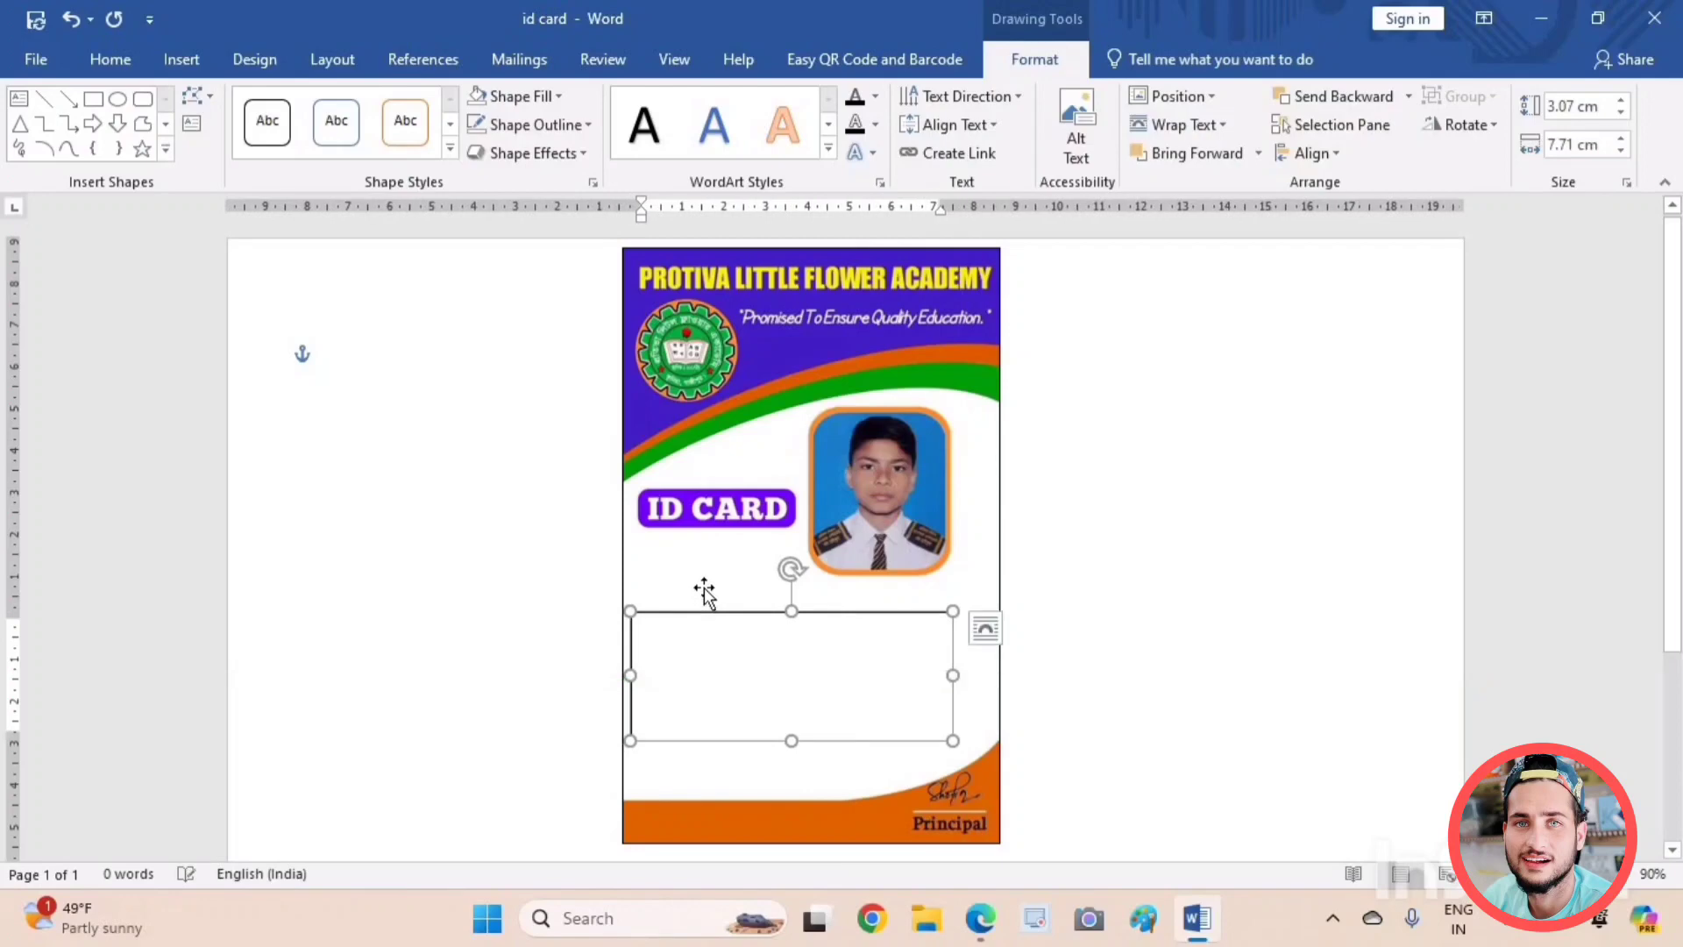
drag(949, 732, 953, 757)
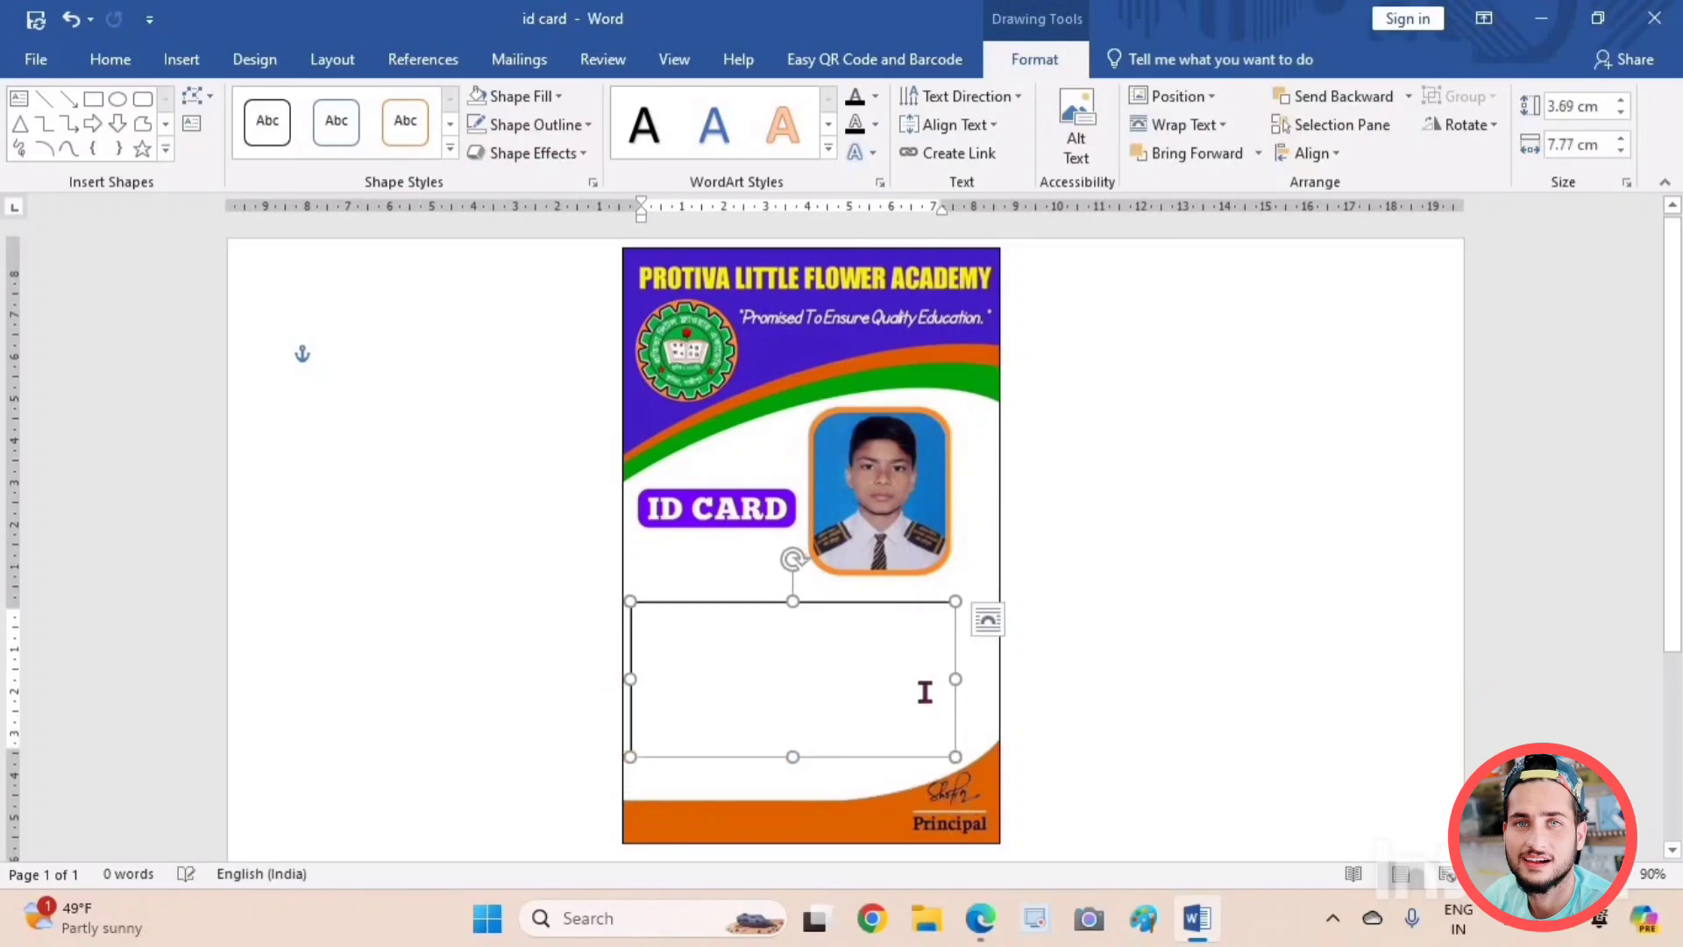
drag(953, 682, 971, 682)
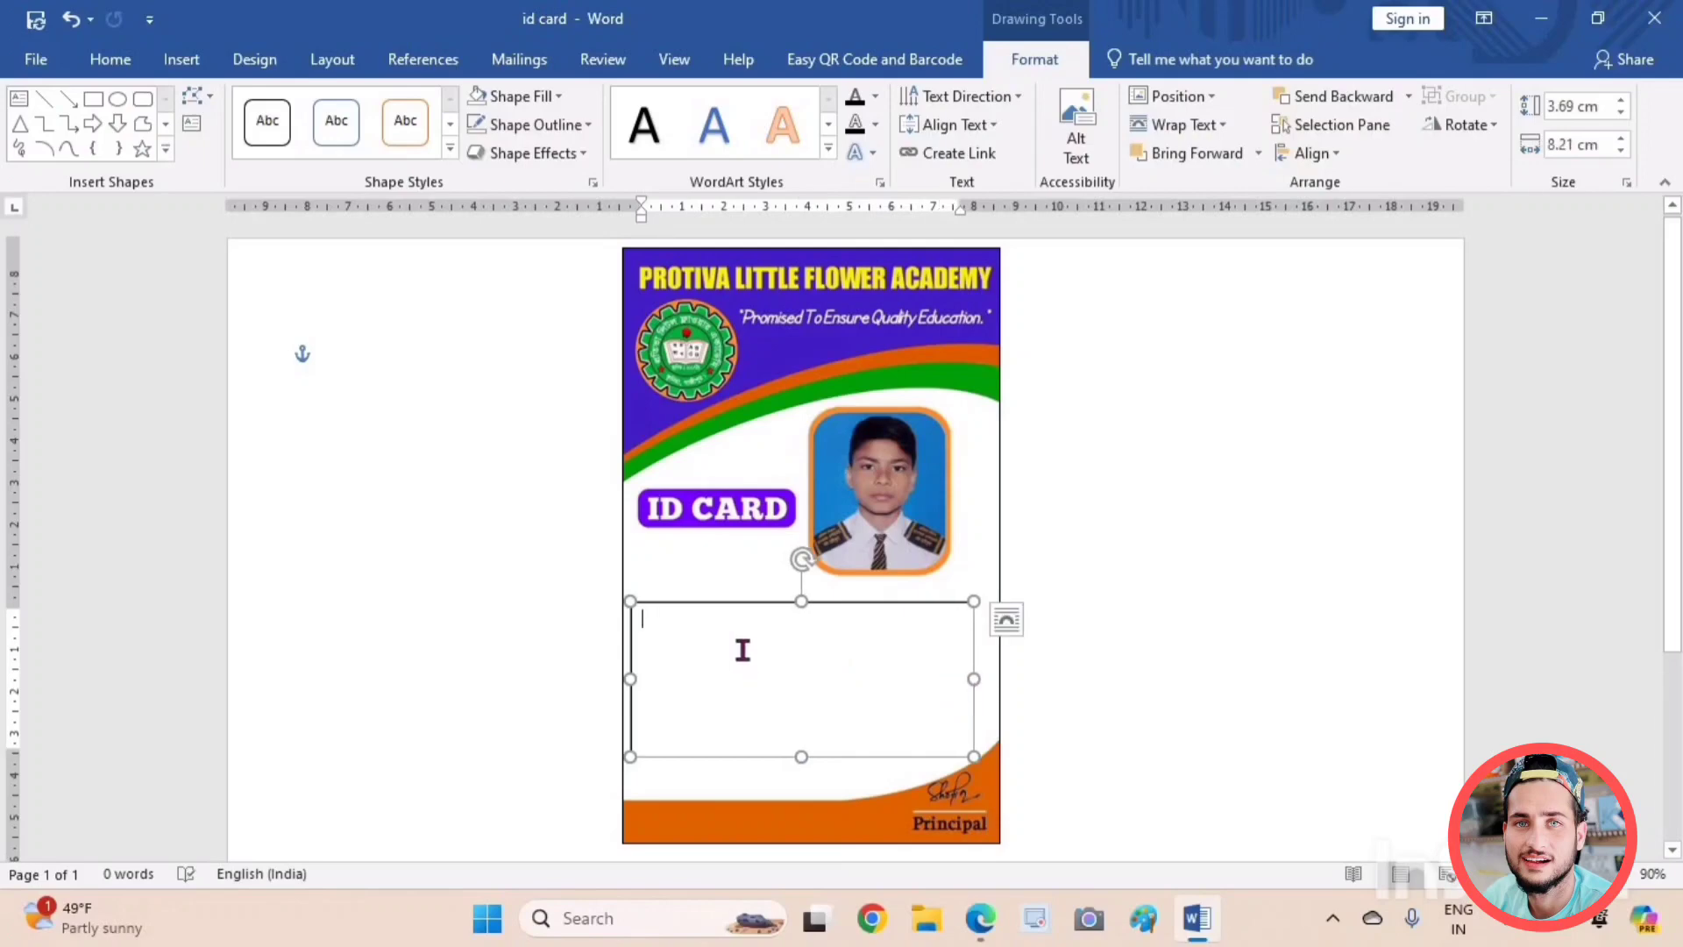
Apply the No Spacing style to the card's details text box
click(112, 60)
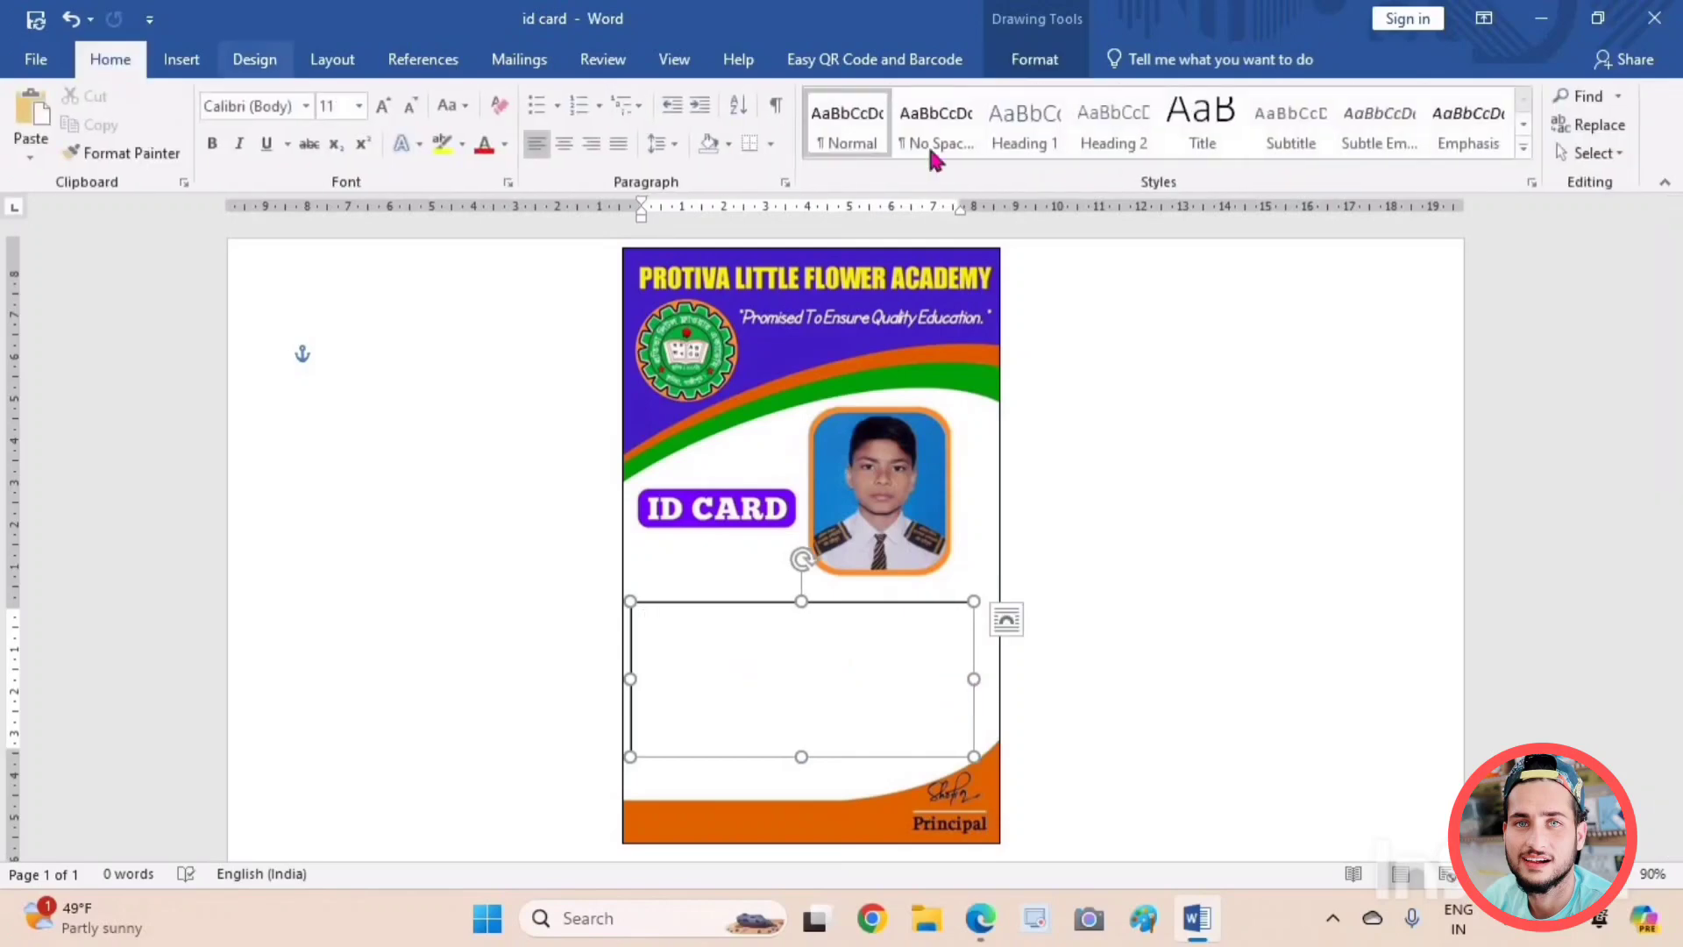
click(942, 147)
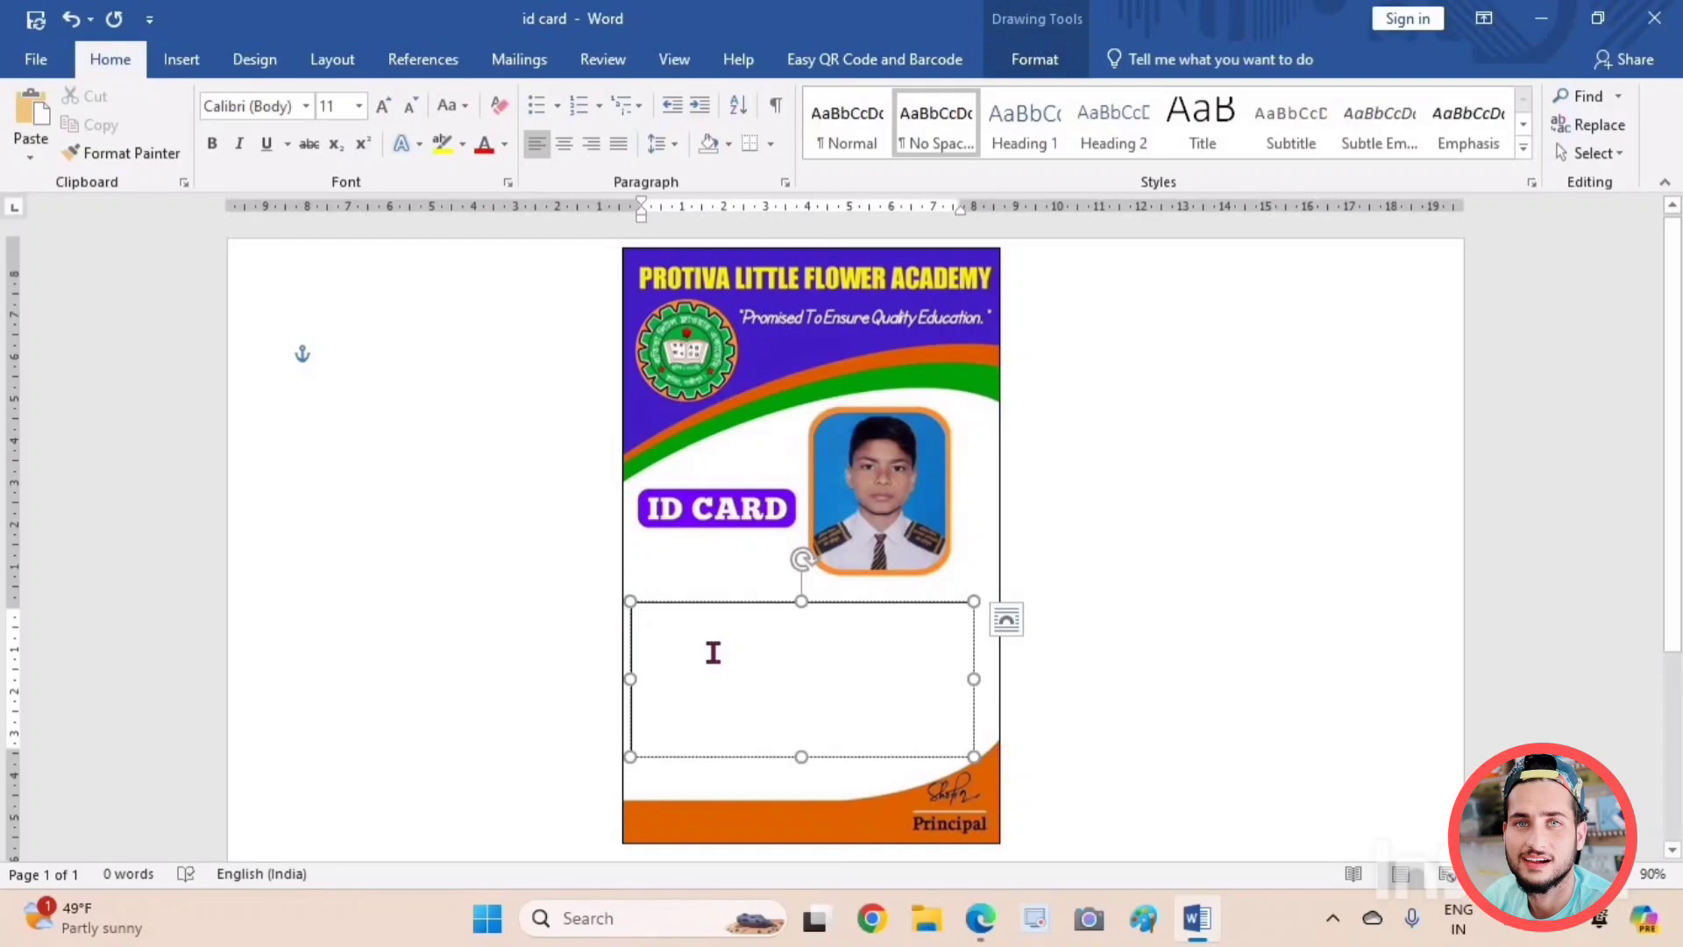
click(771, 337)
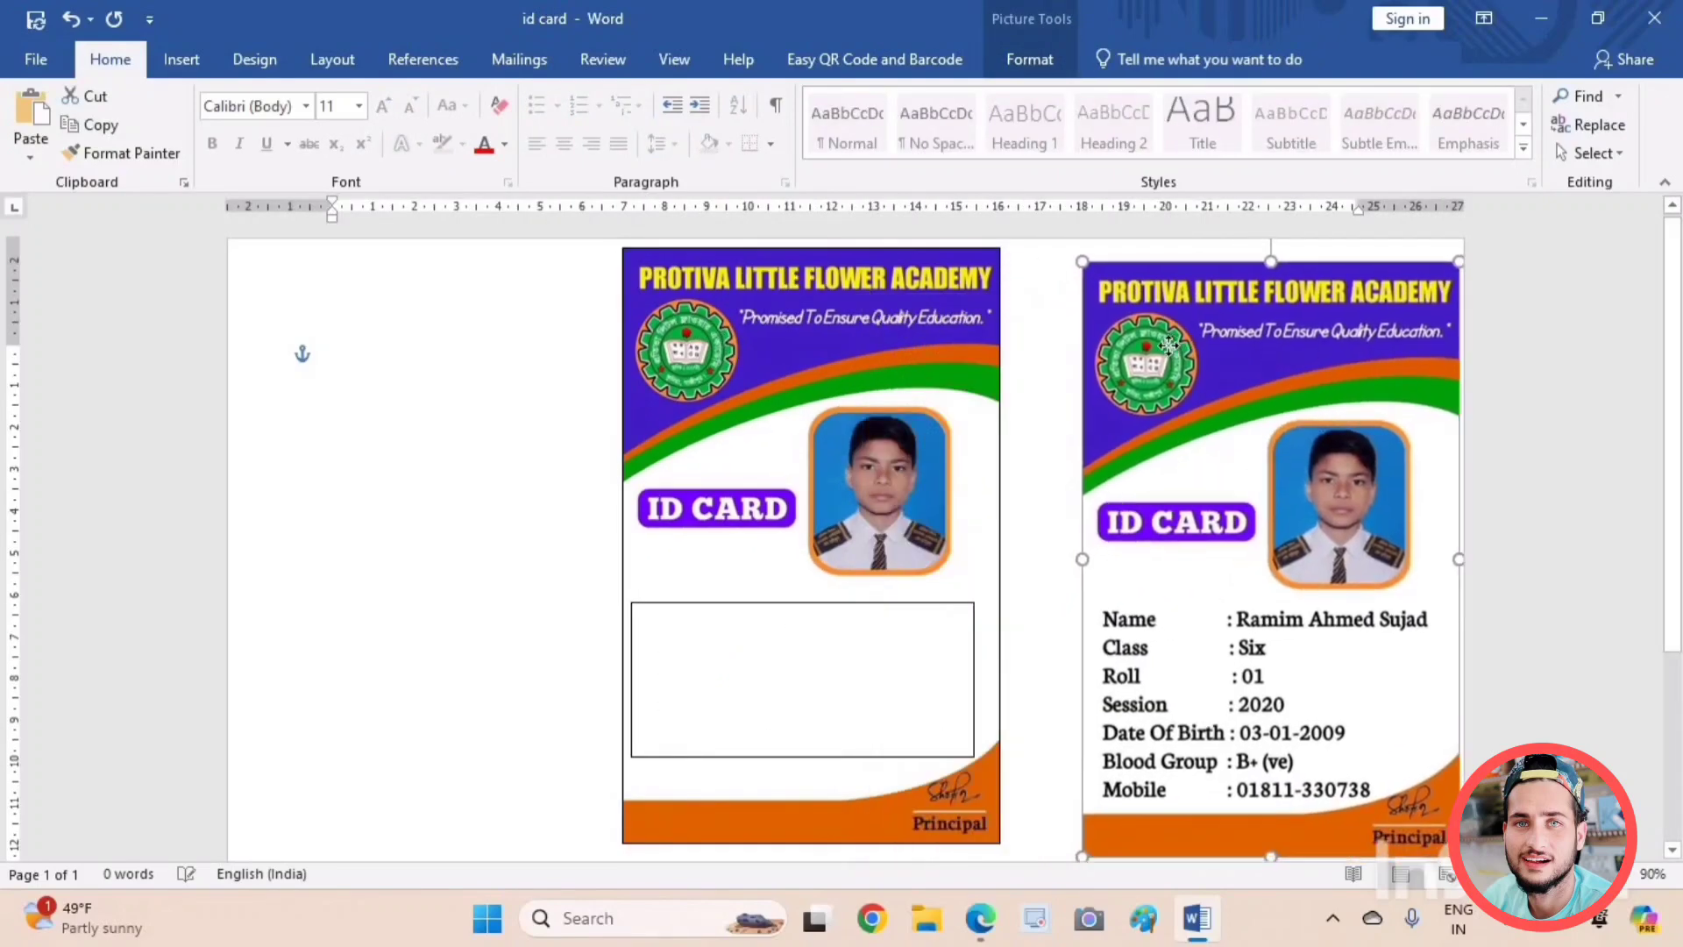
Type the labels Name:, Class, Roll, Blood Group and Mobile : on separate lines
click(706, 613)
text(Name:)
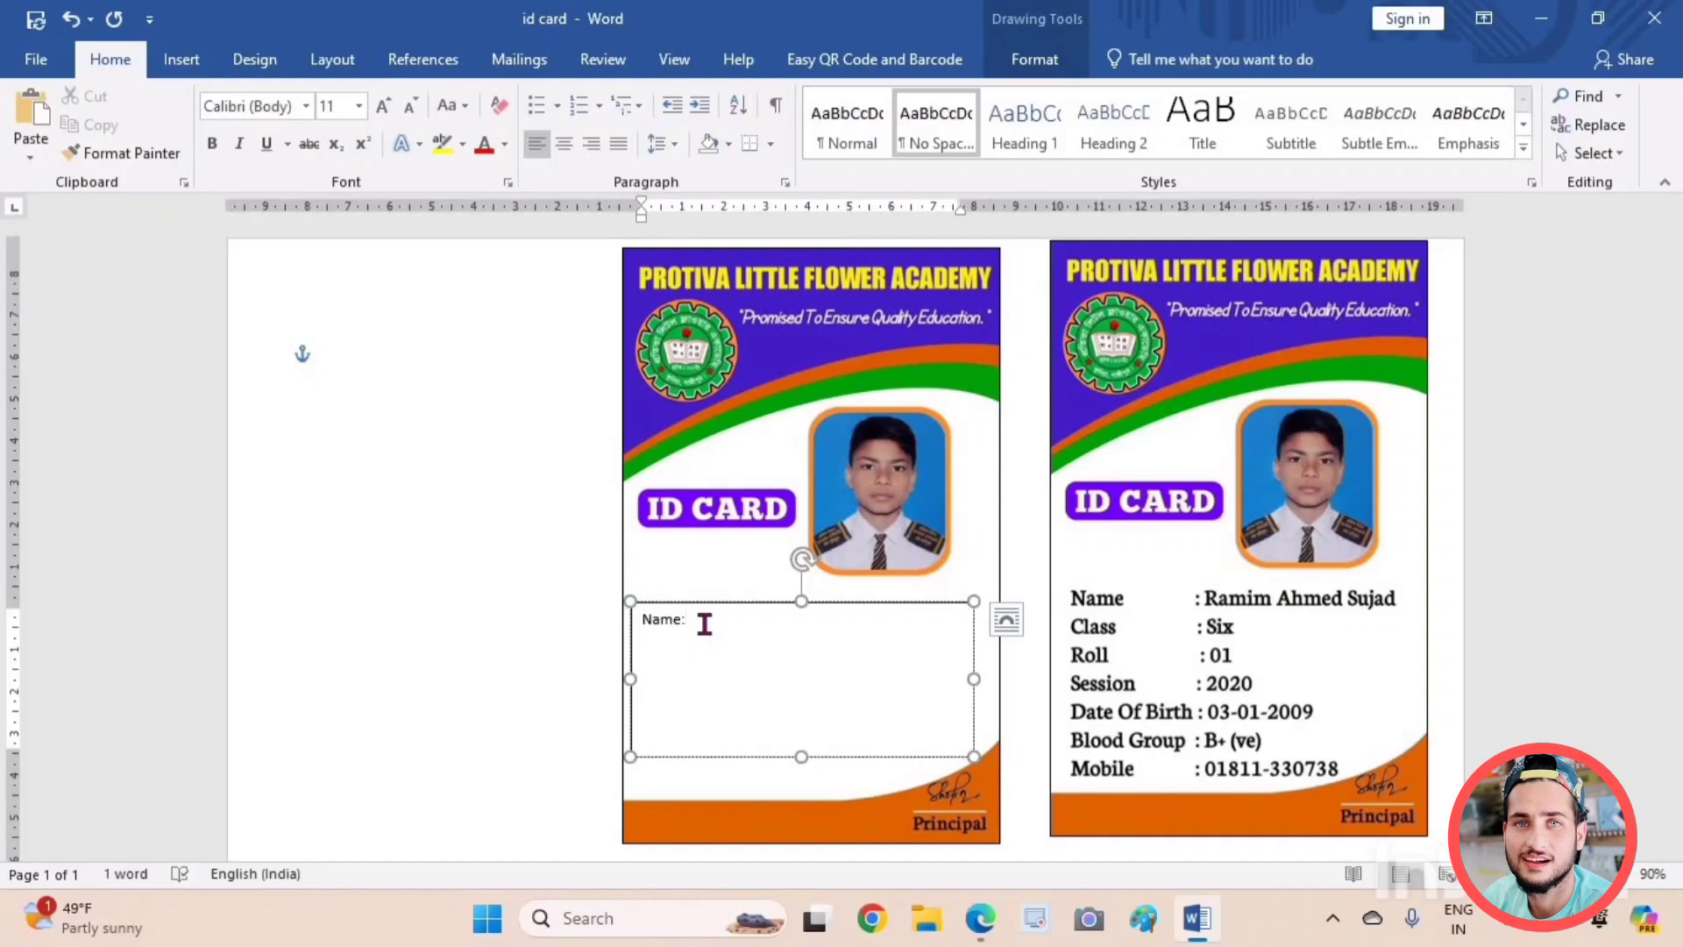
key(Return)
text(Class Roll)
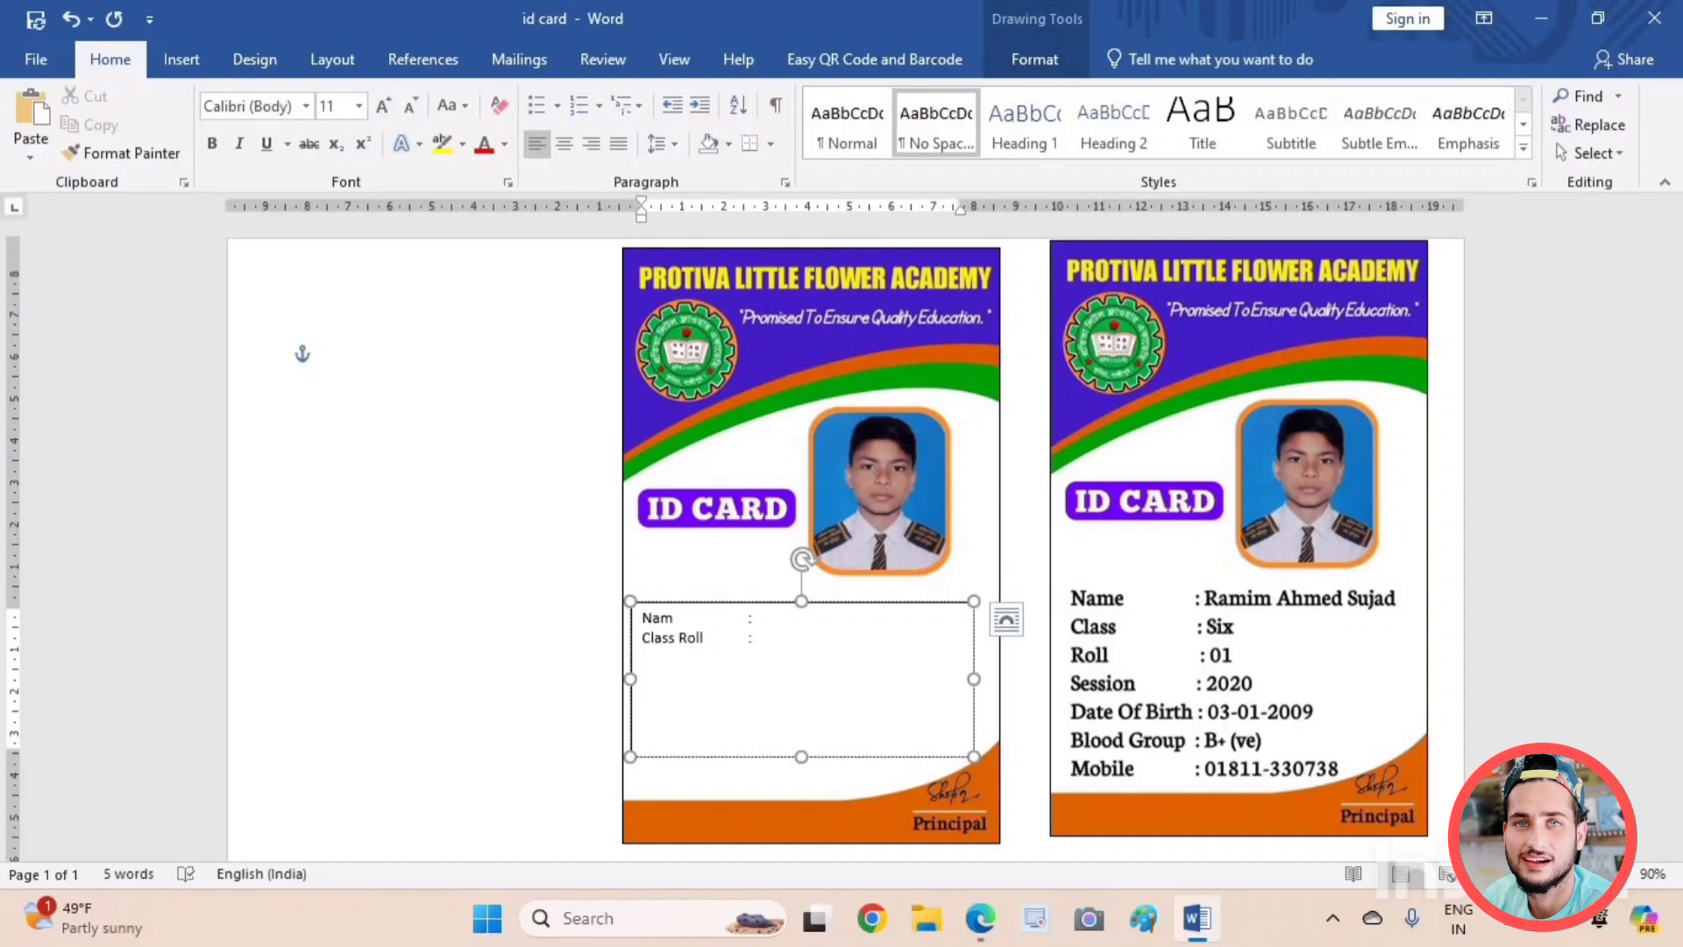
key(Tab)
text(:)
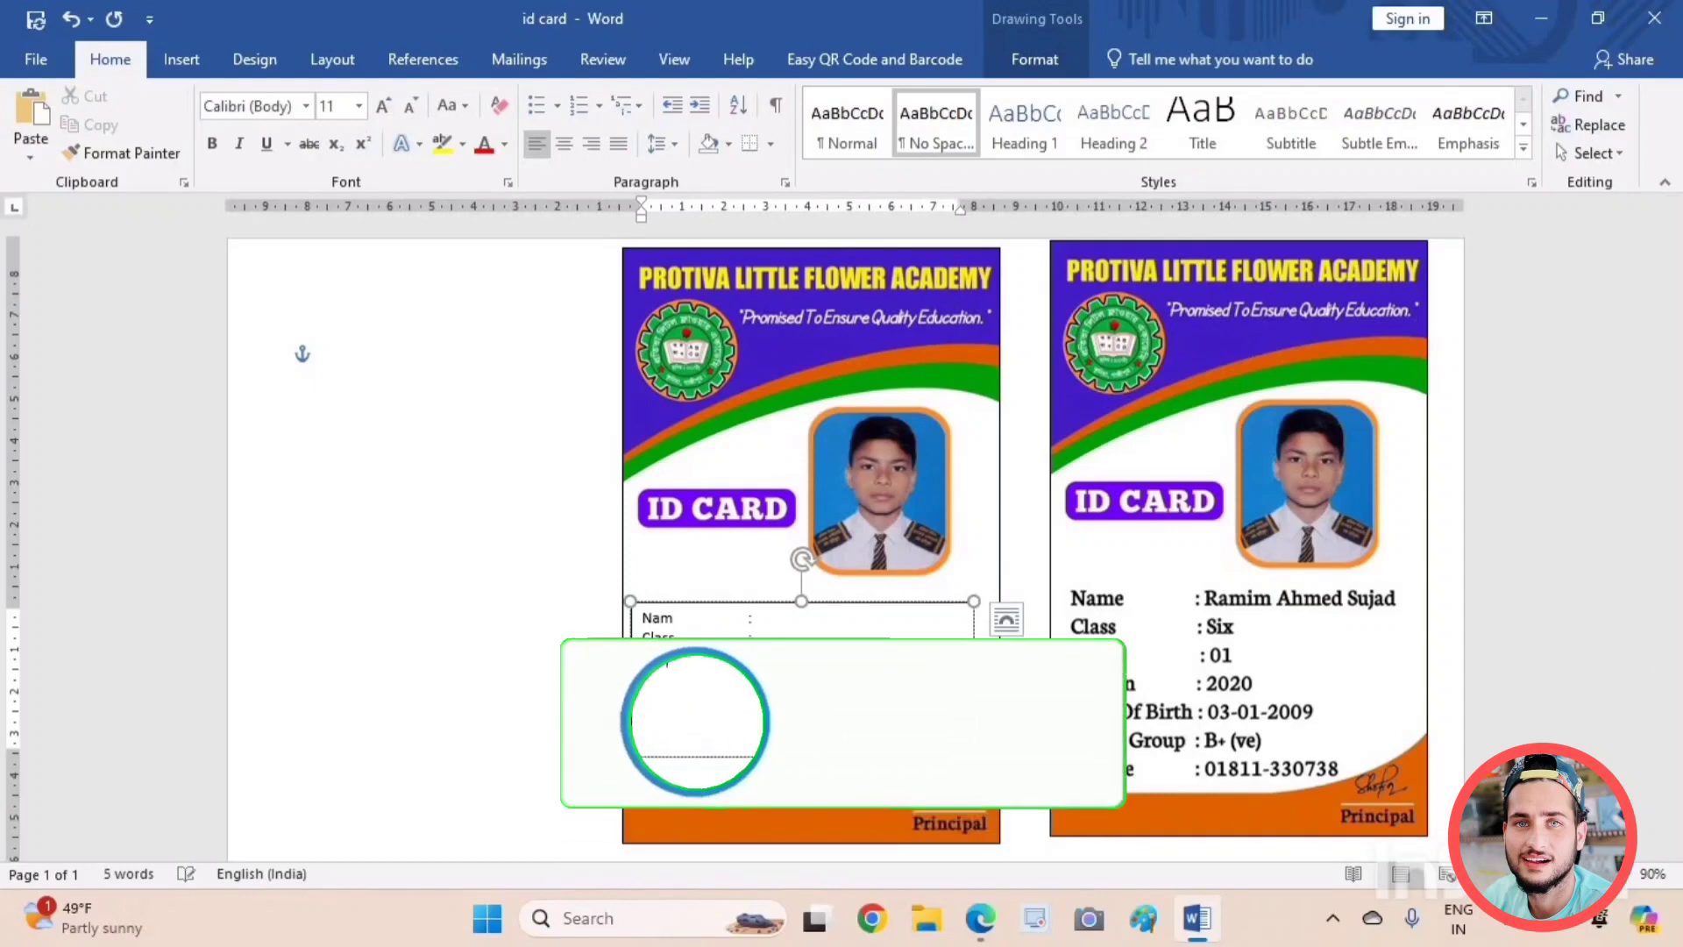
text(Roll :)
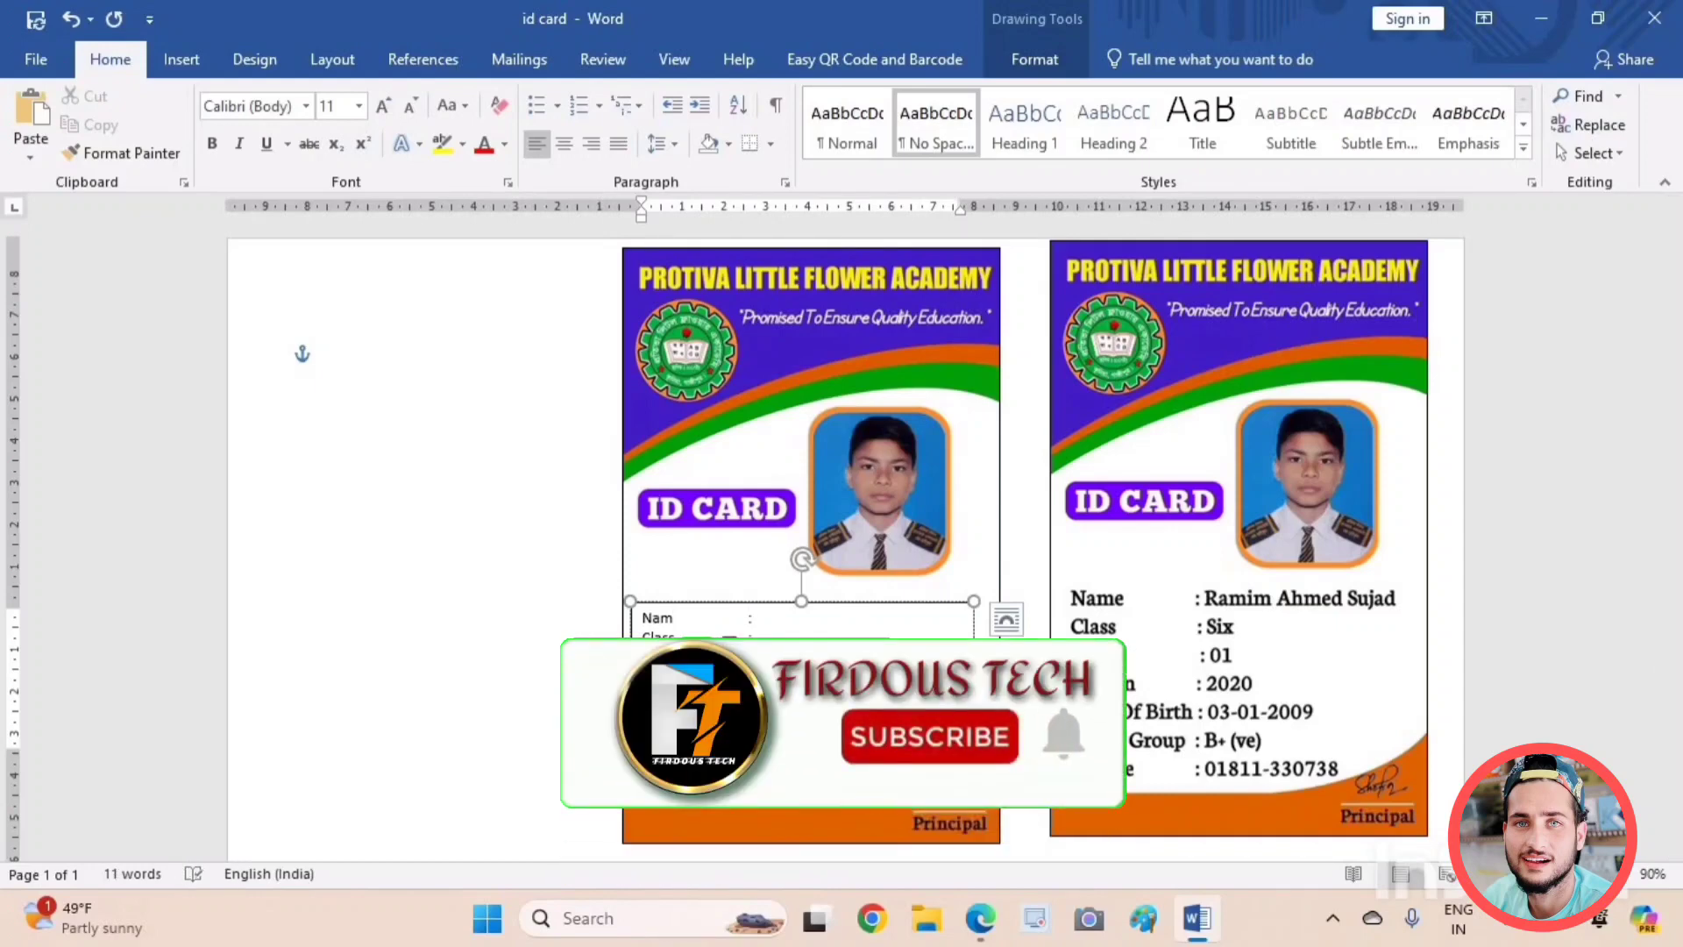
text(Blood Group :)
key(Return)
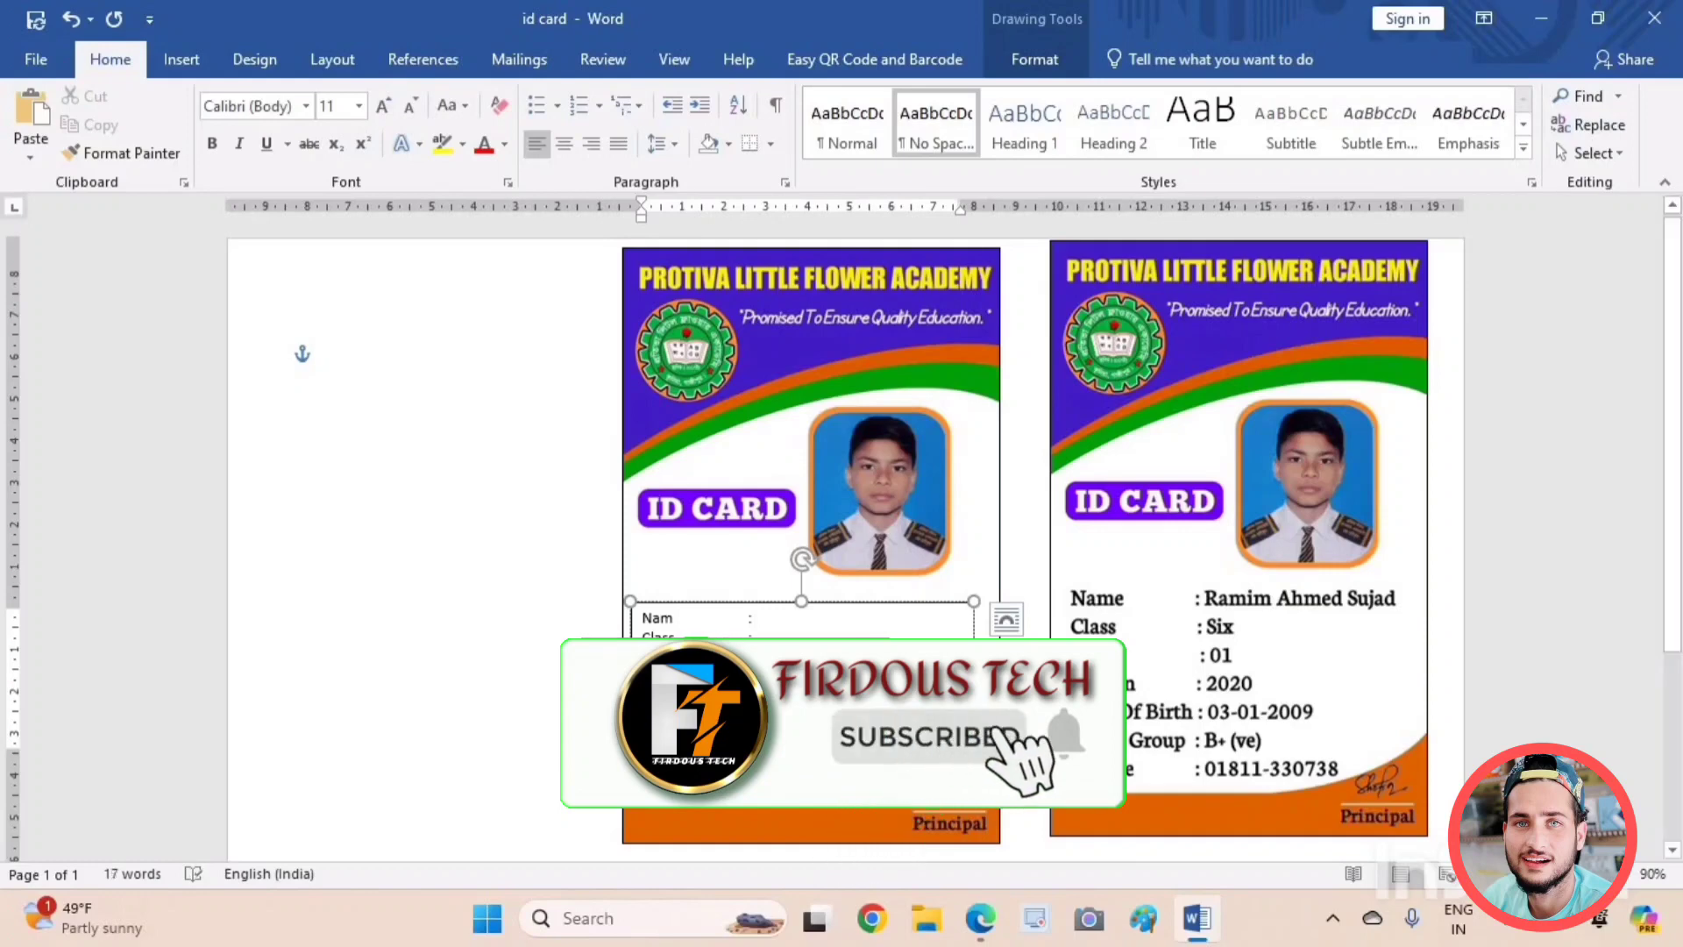
text(Mobile :)
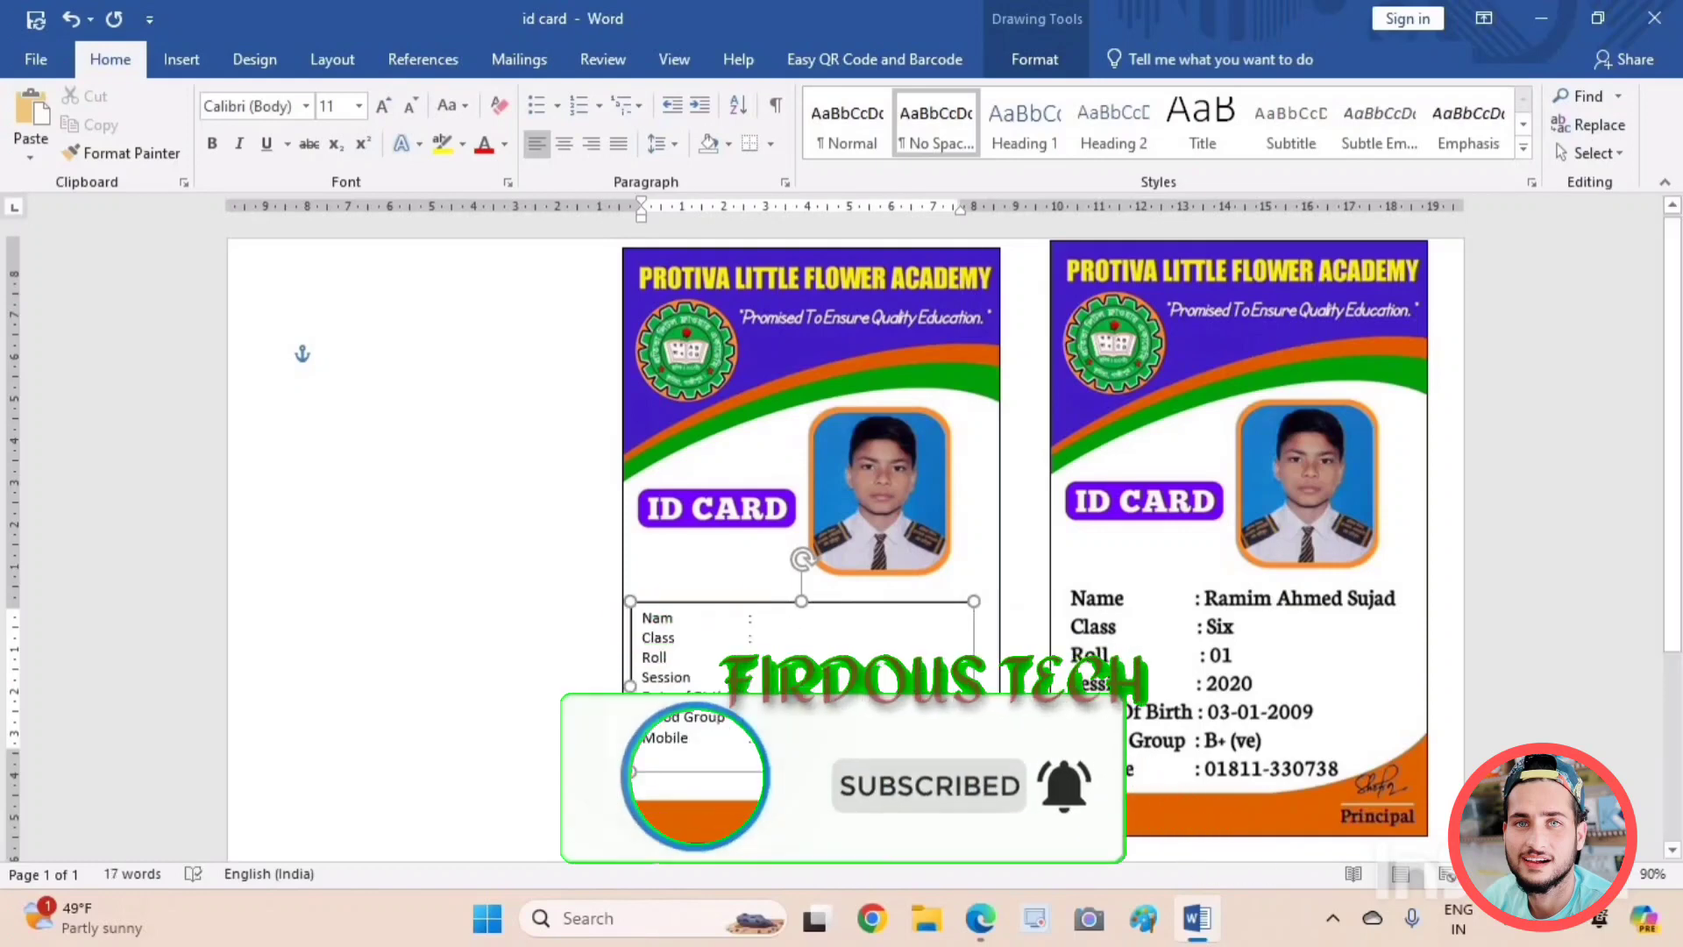
Enlarge the details box and enter the student's name, class 10th, roll 024, birth date, blood group and mobile number
drag(801, 780, 801, 799)
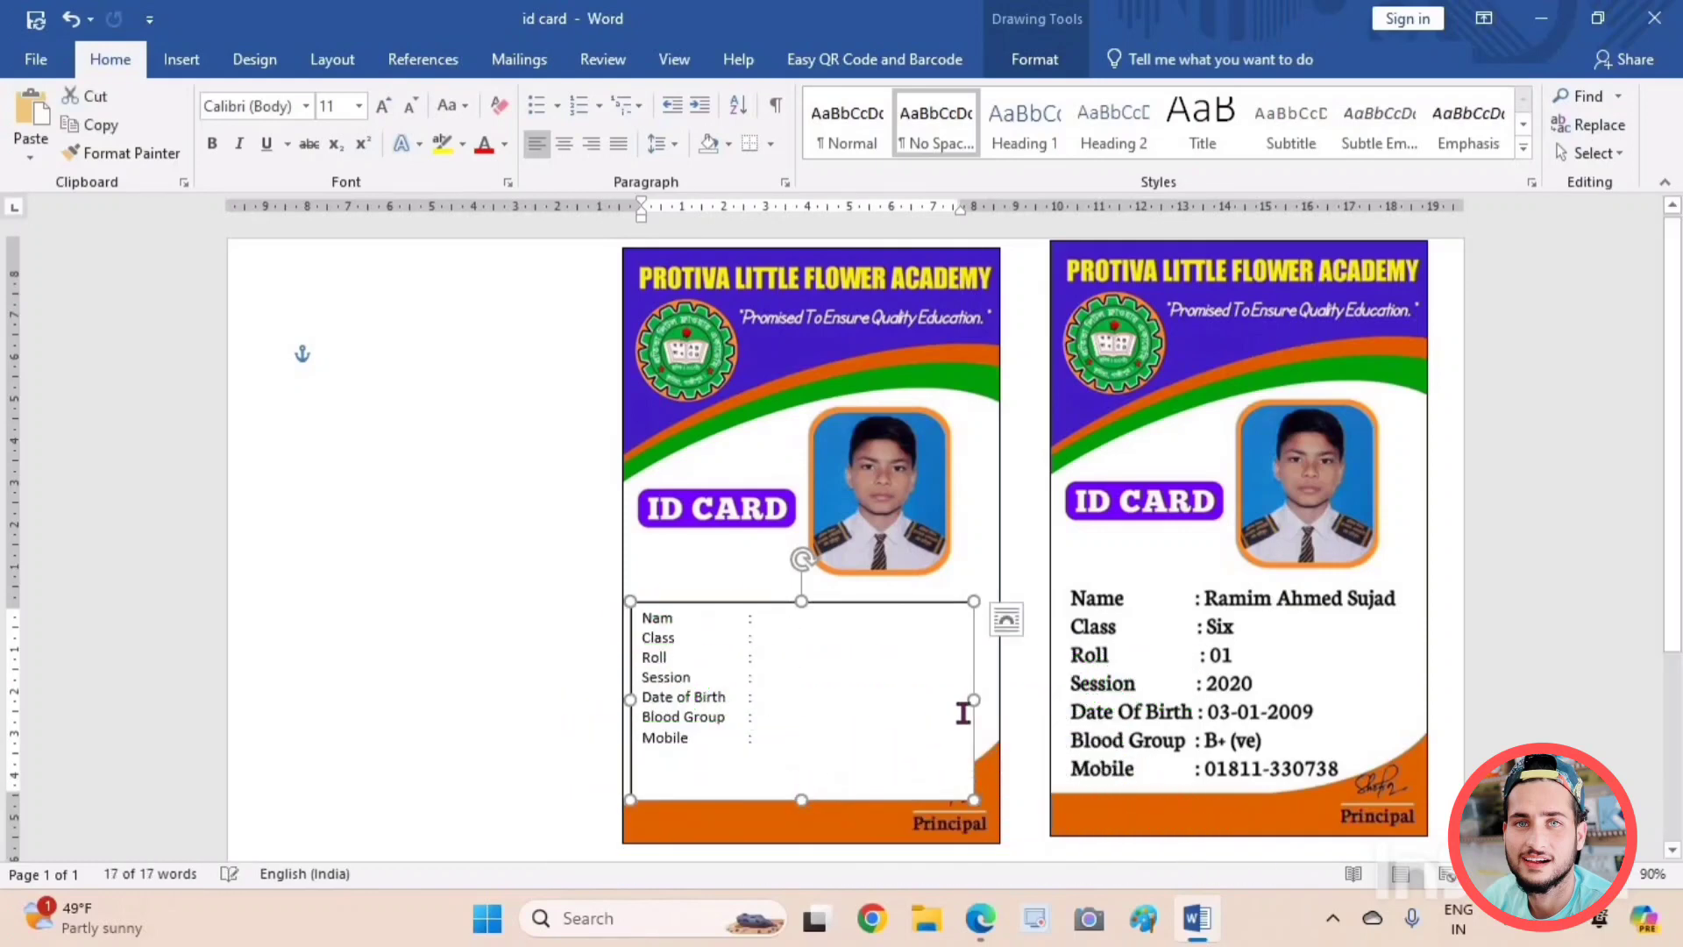
drag(975, 702, 994, 702)
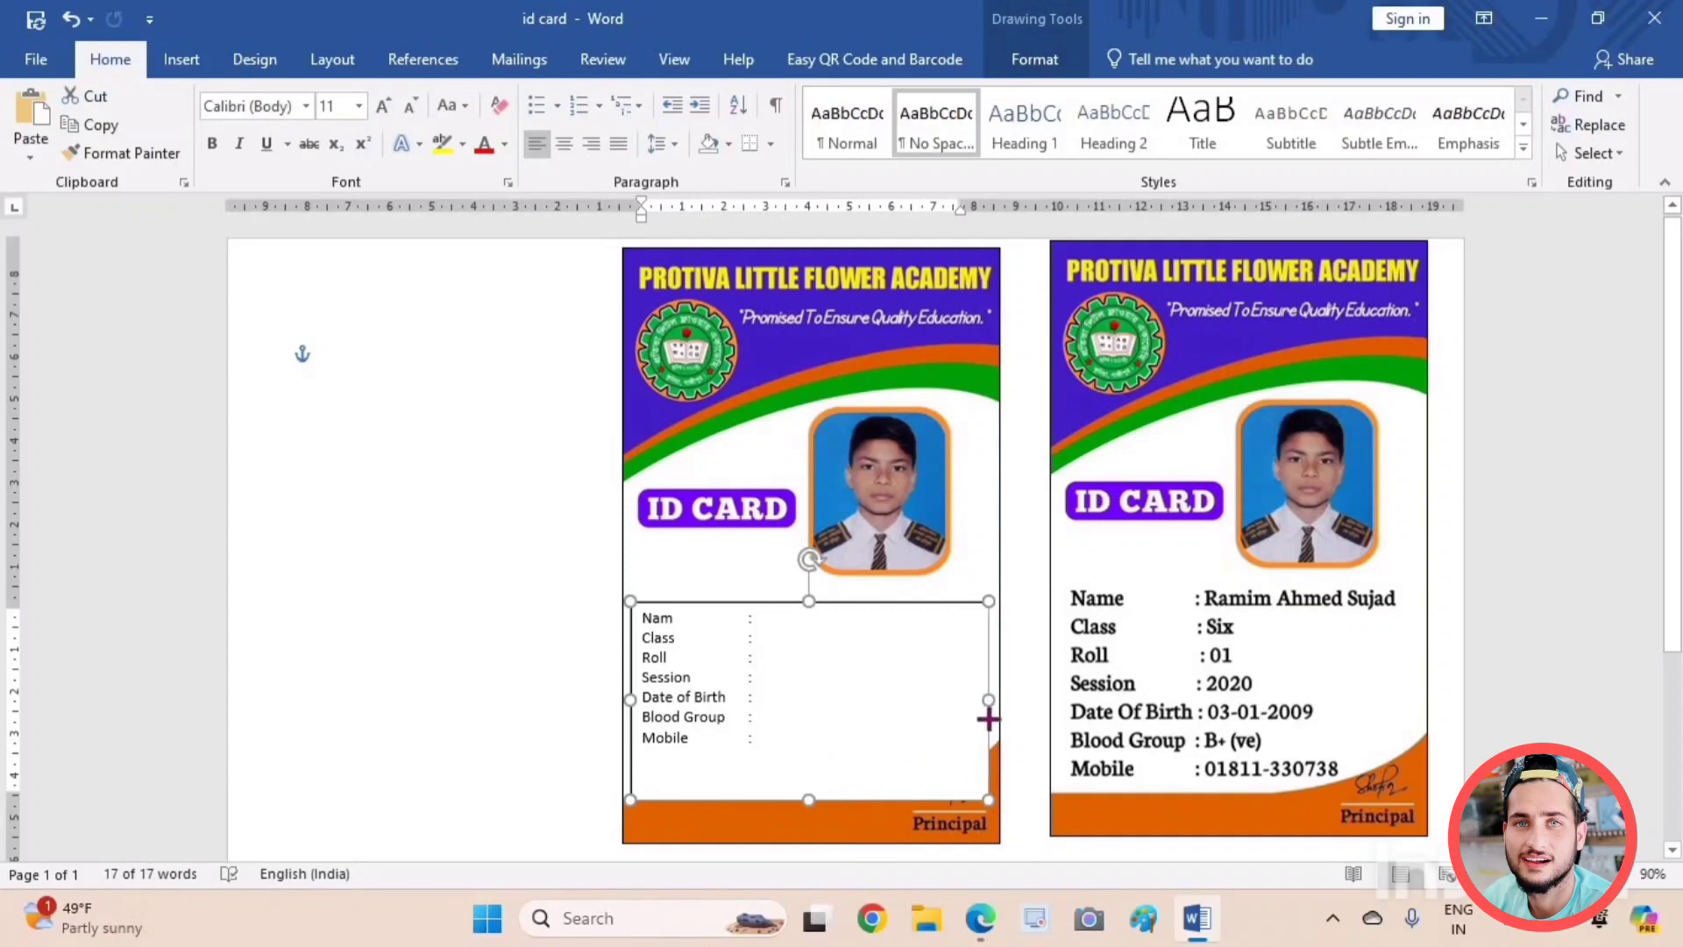
click(788, 623)
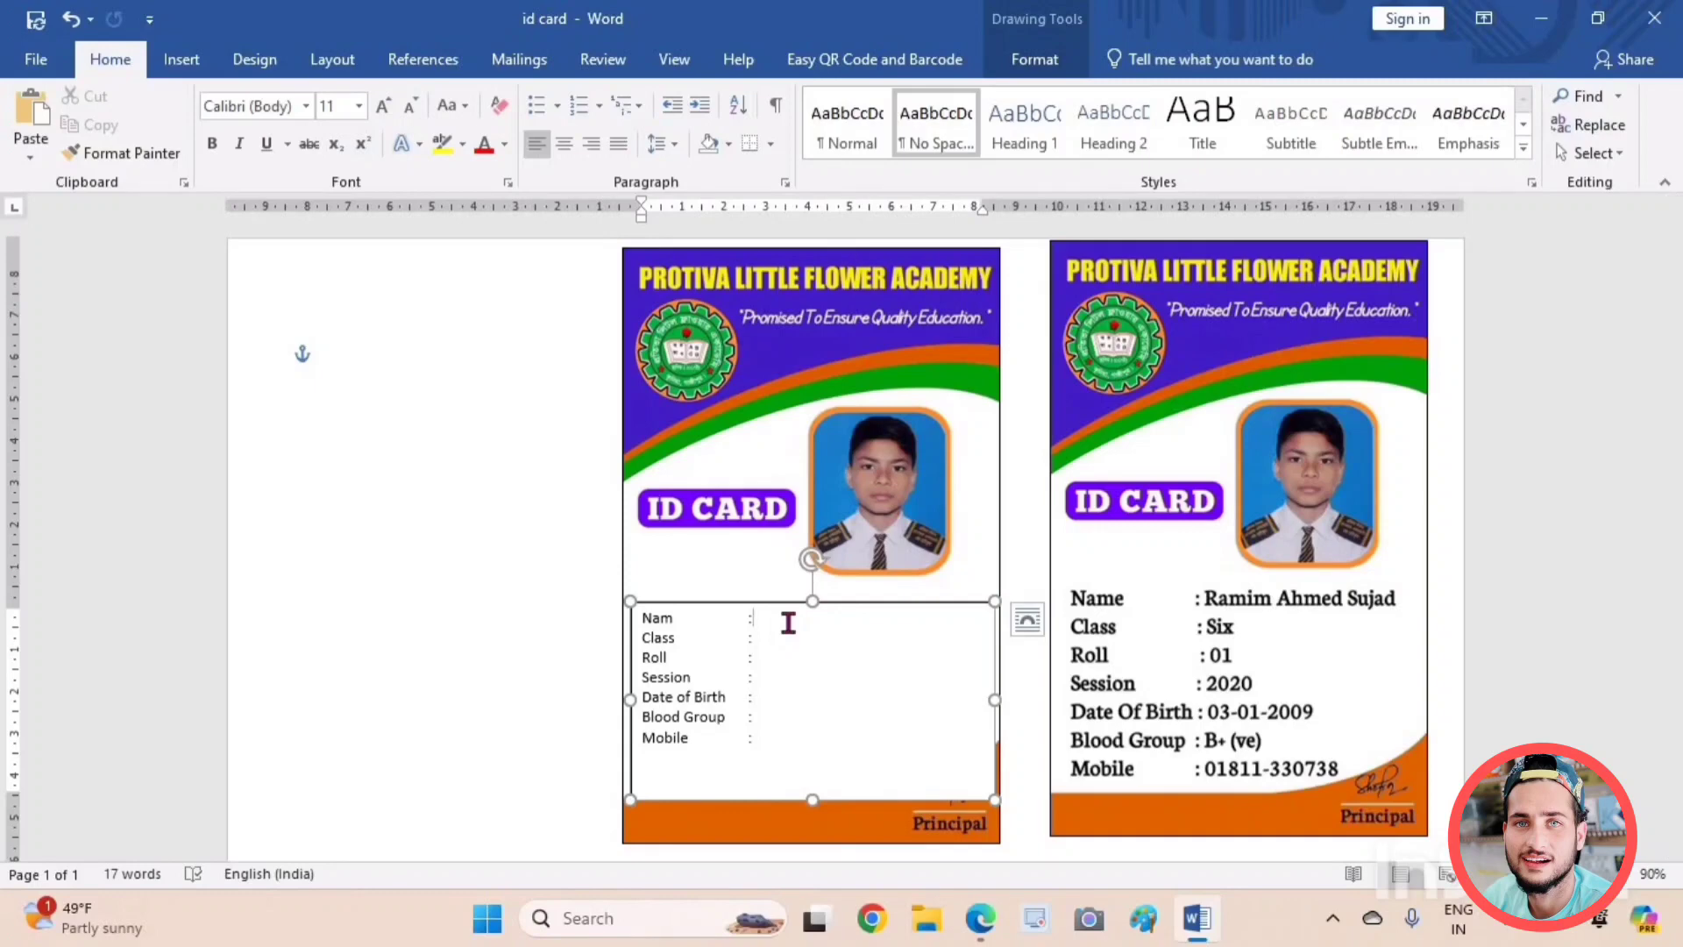
key(Down)
text(10th)
key(Down)
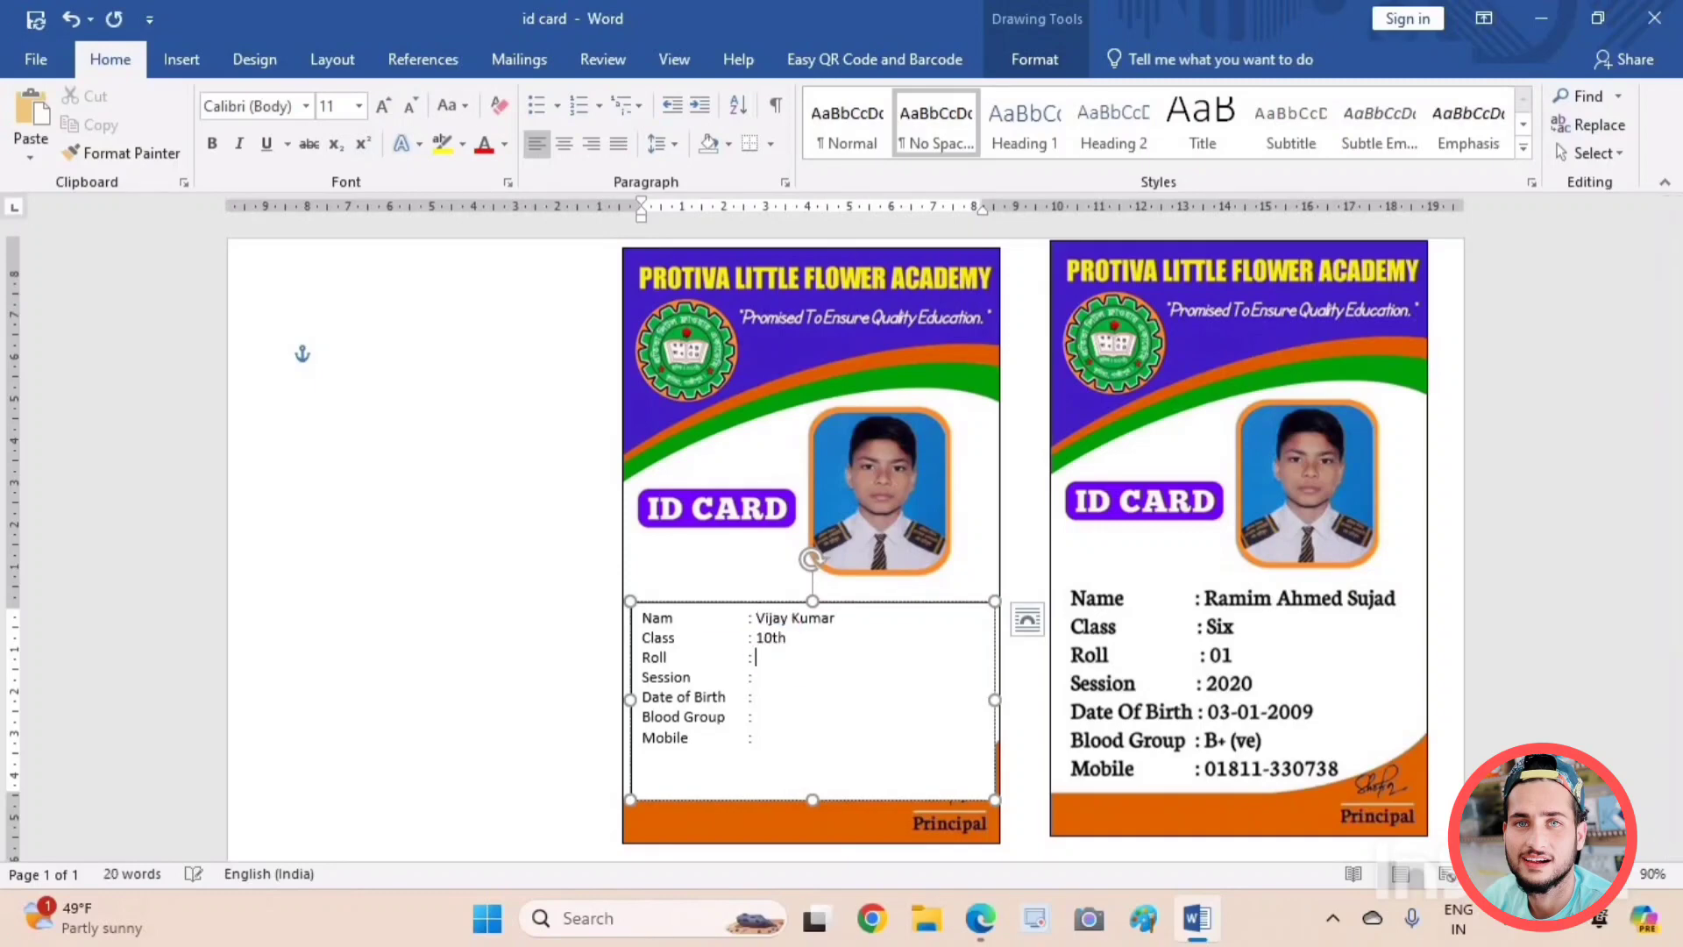
key(Down)
text(18-05-2023)
key(Down)
text(b+)
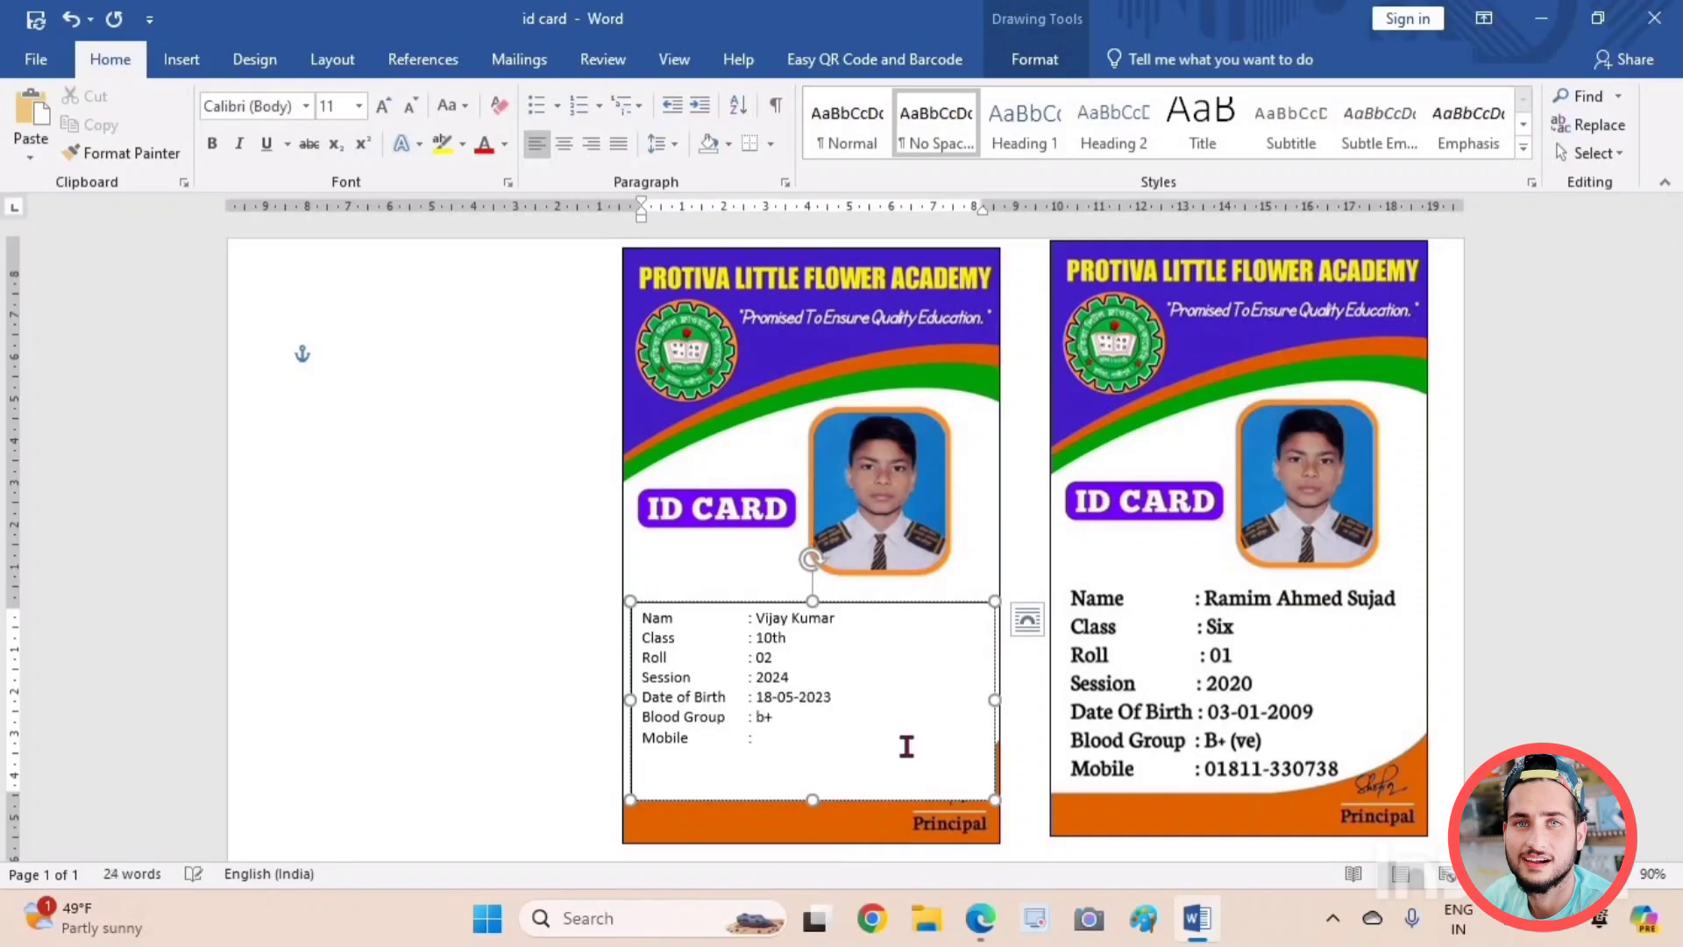
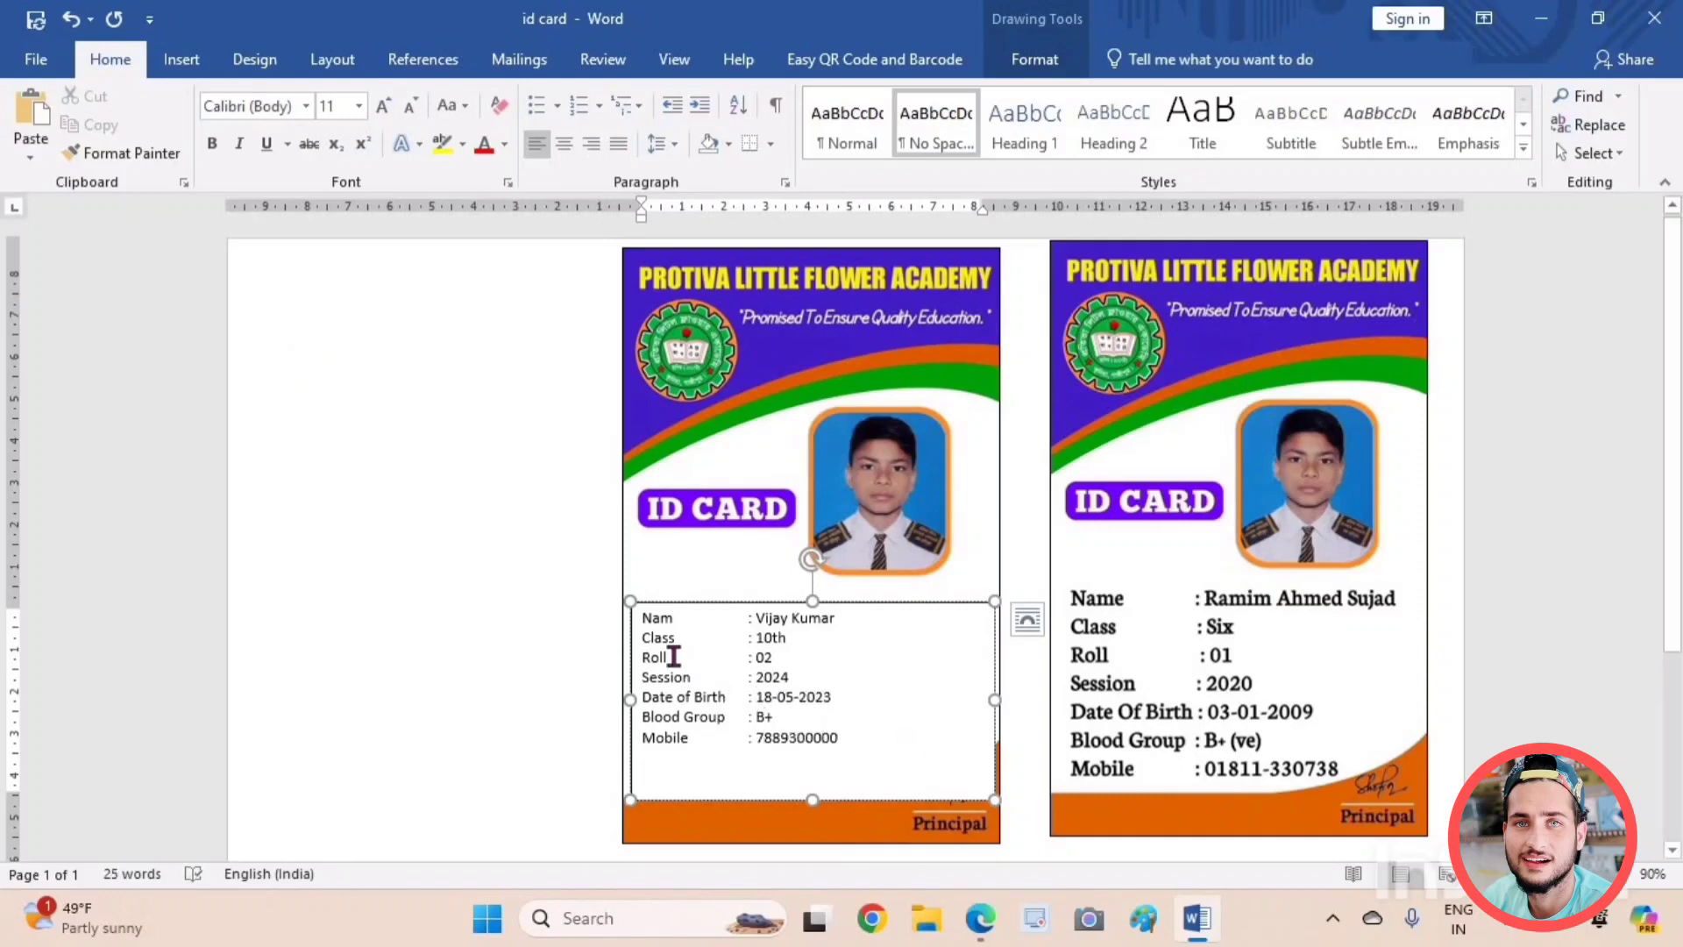
Select all the details lines from Name to Mobile
triple_click(642, 620)
click(641, 624)
drag(641, 613, 839, 739)
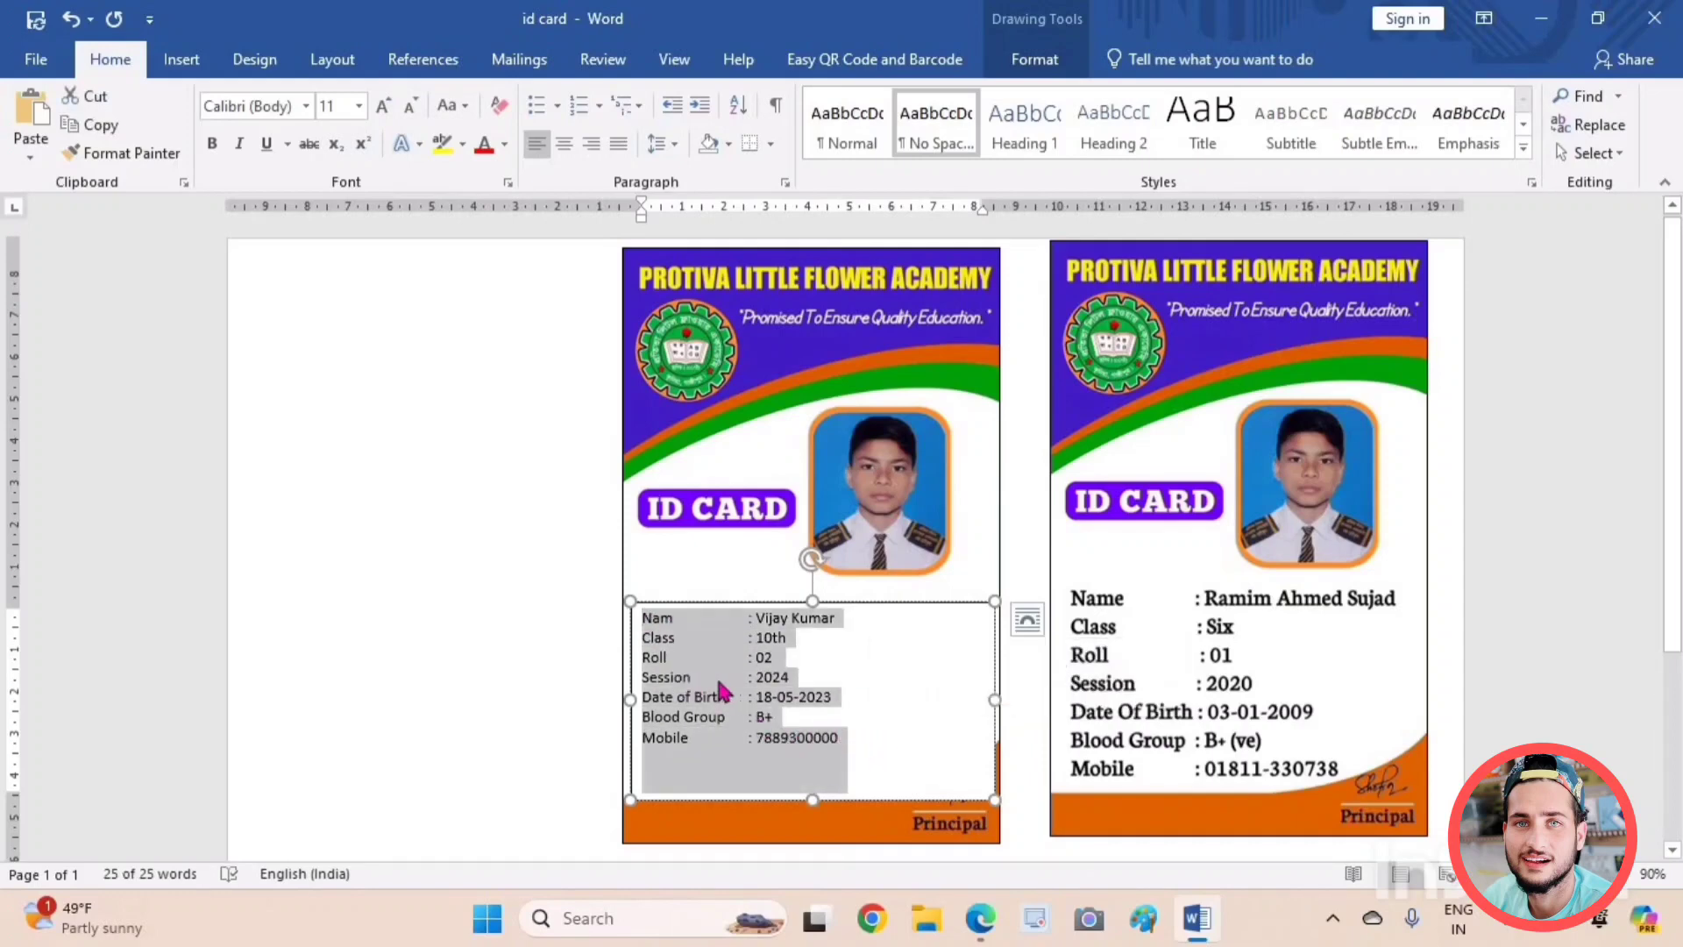
Make the details bold at size 12 and correct 'Nam' to 'Name'
click(213, 145)
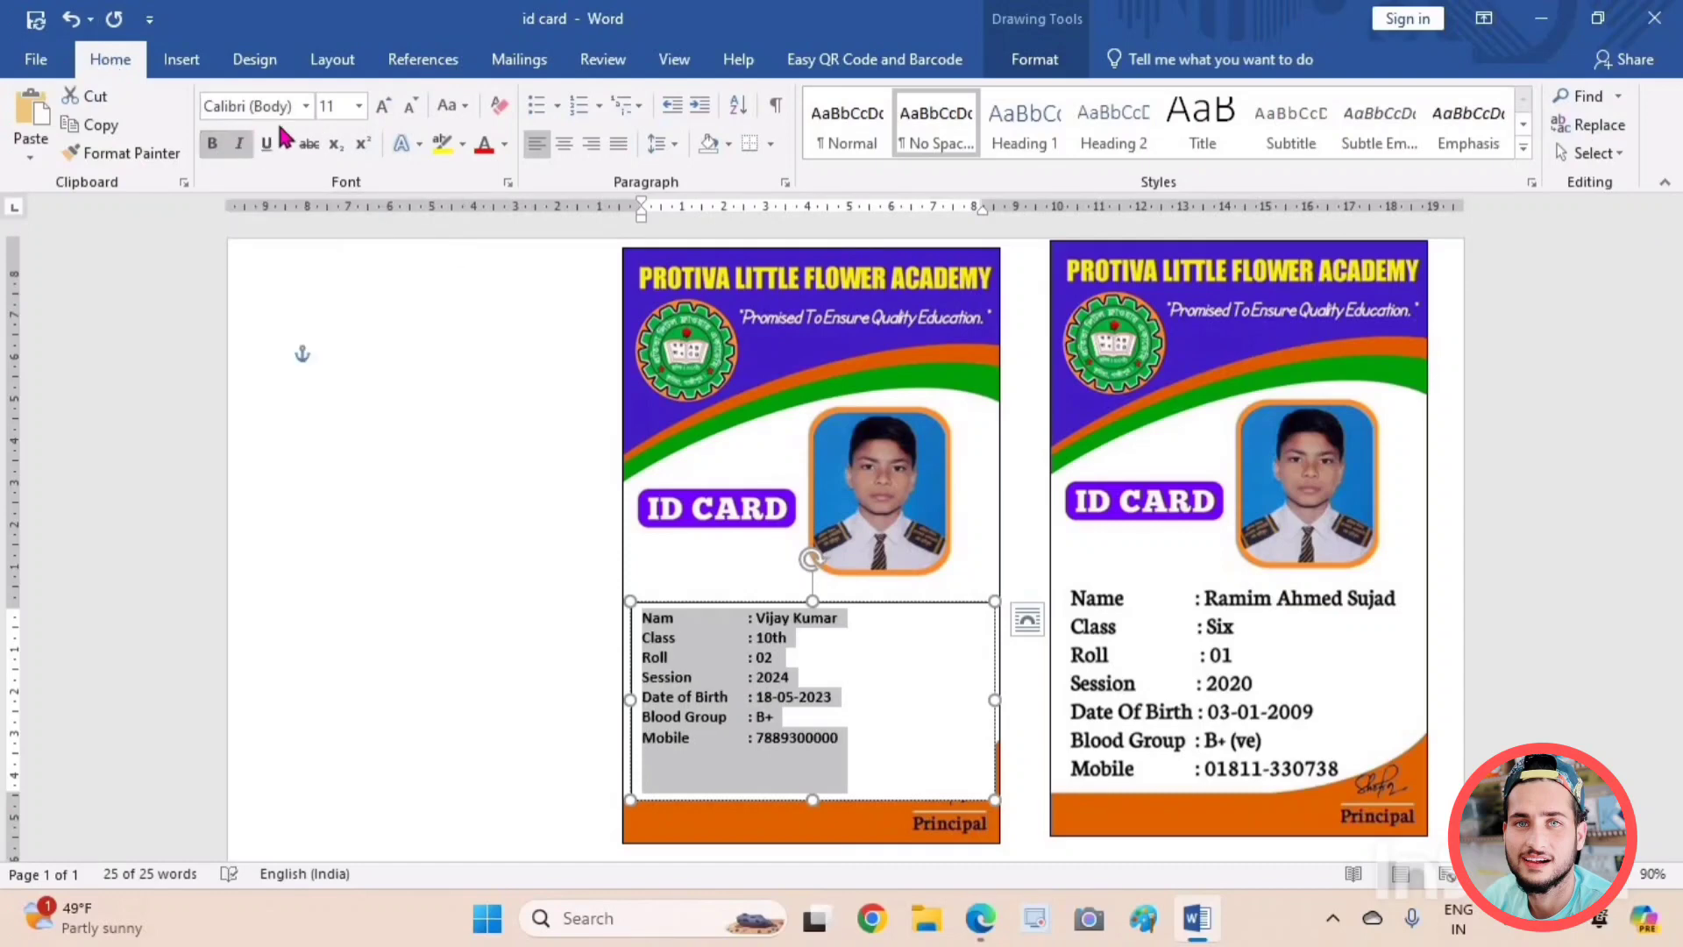
click(383, 107)
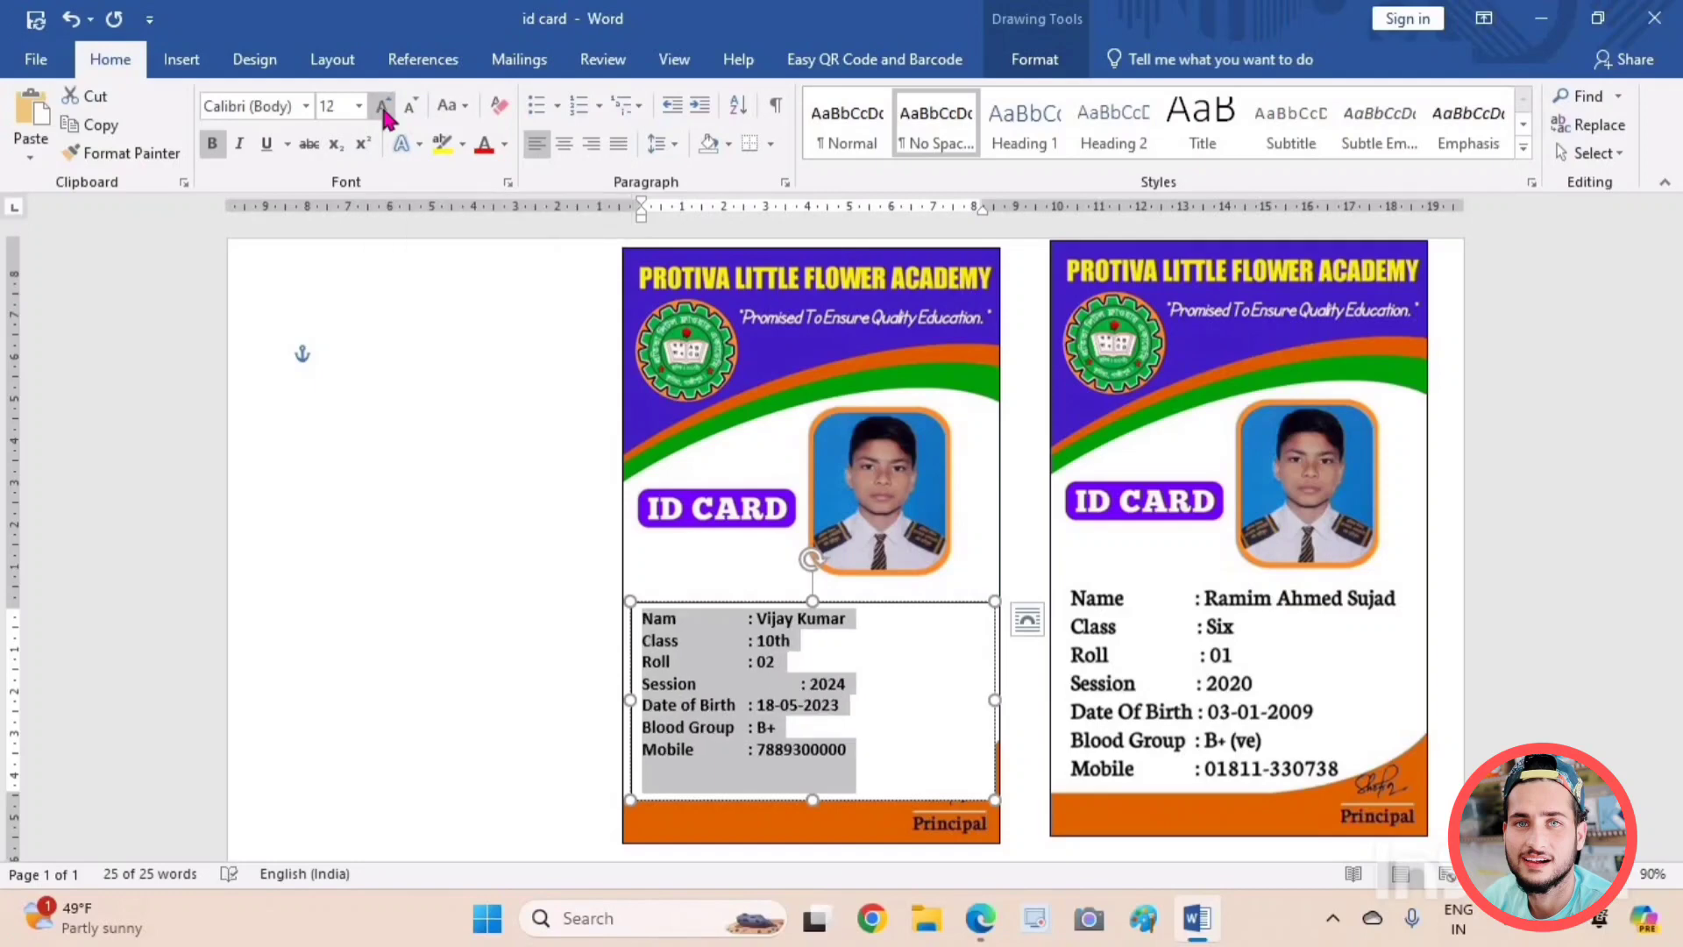
click(677, 618)
text(E)
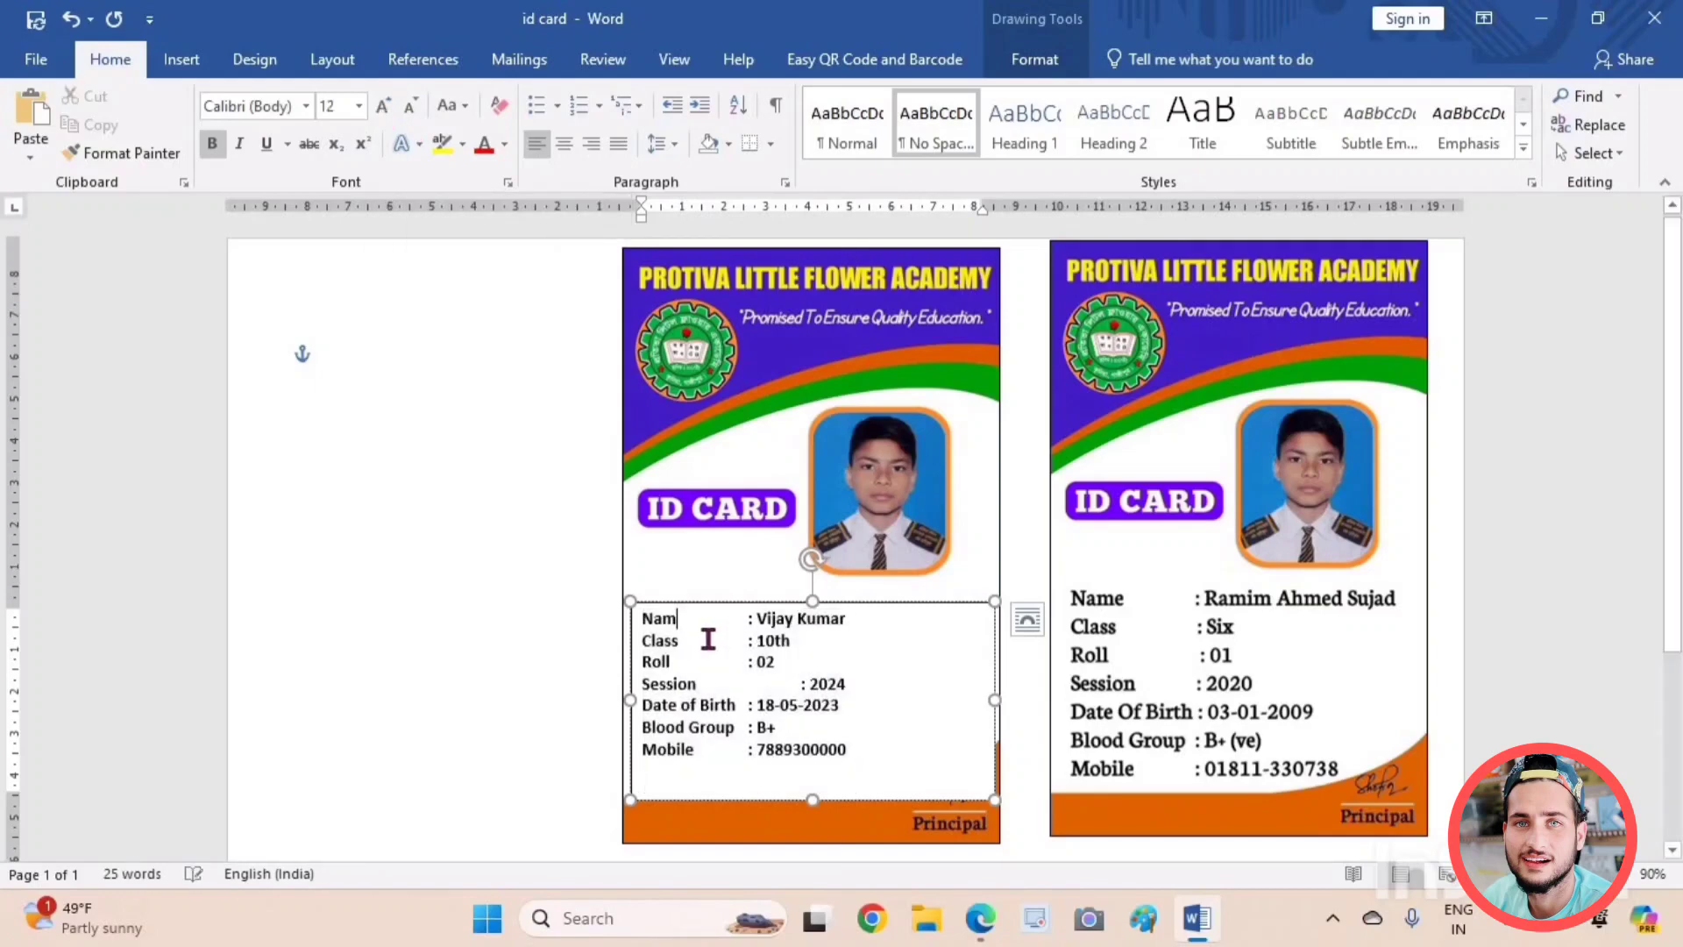
text(e)
Set all the details text to 1.15 line spacing
key(ctrl+a)
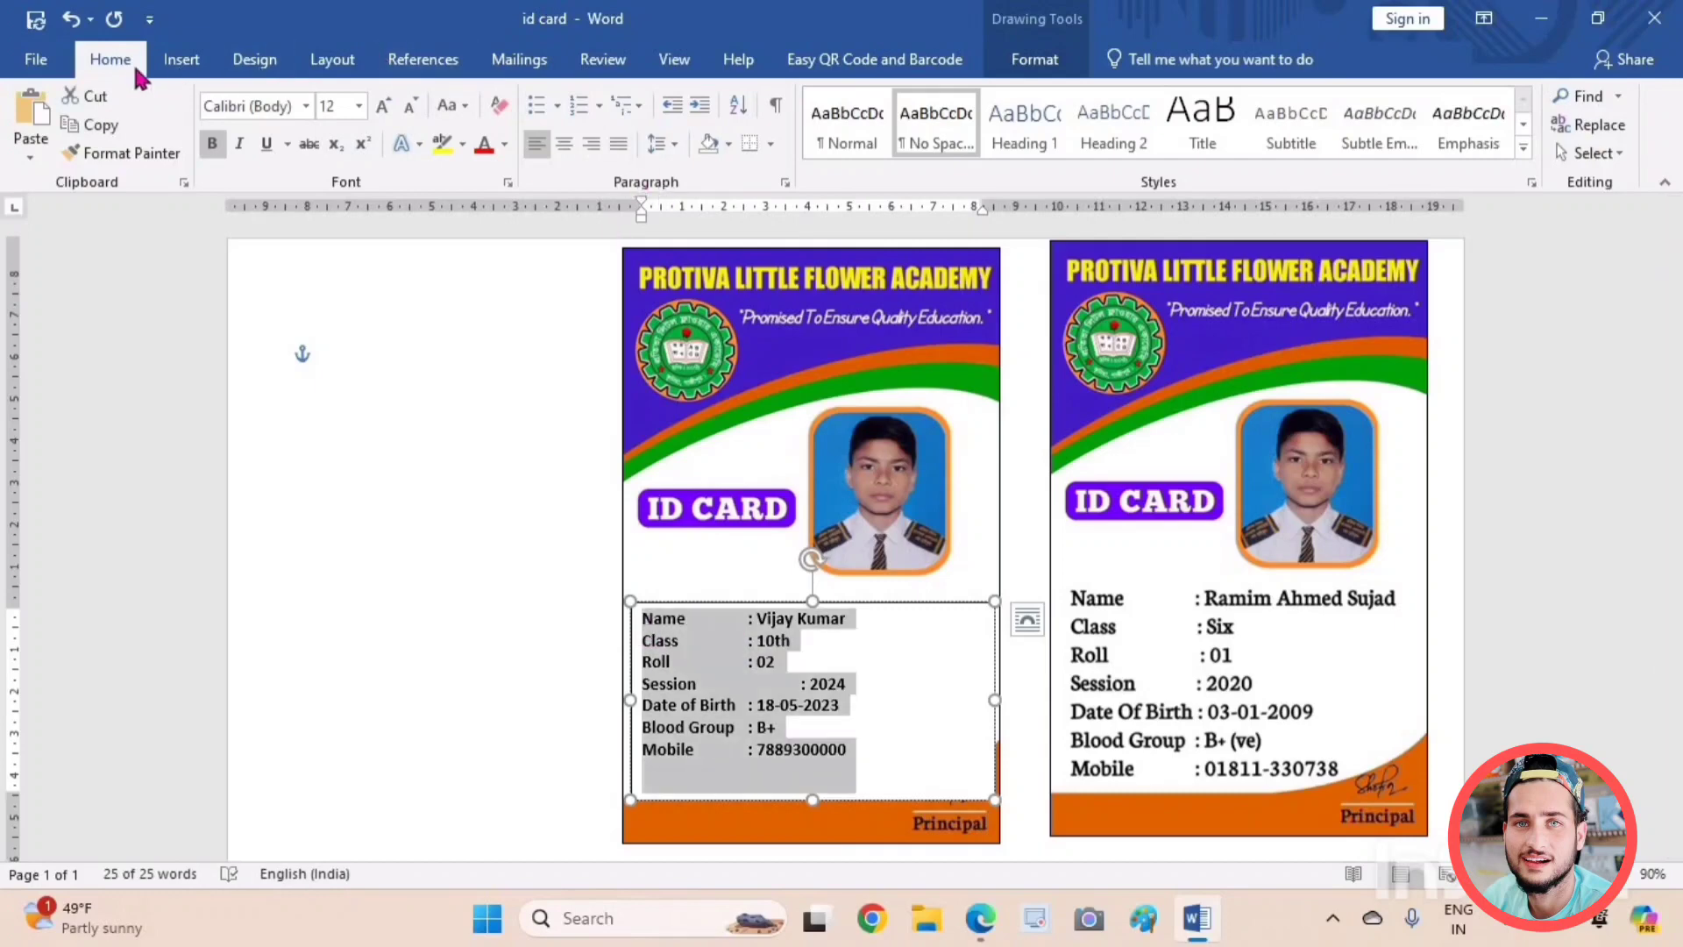
click(675, 144)
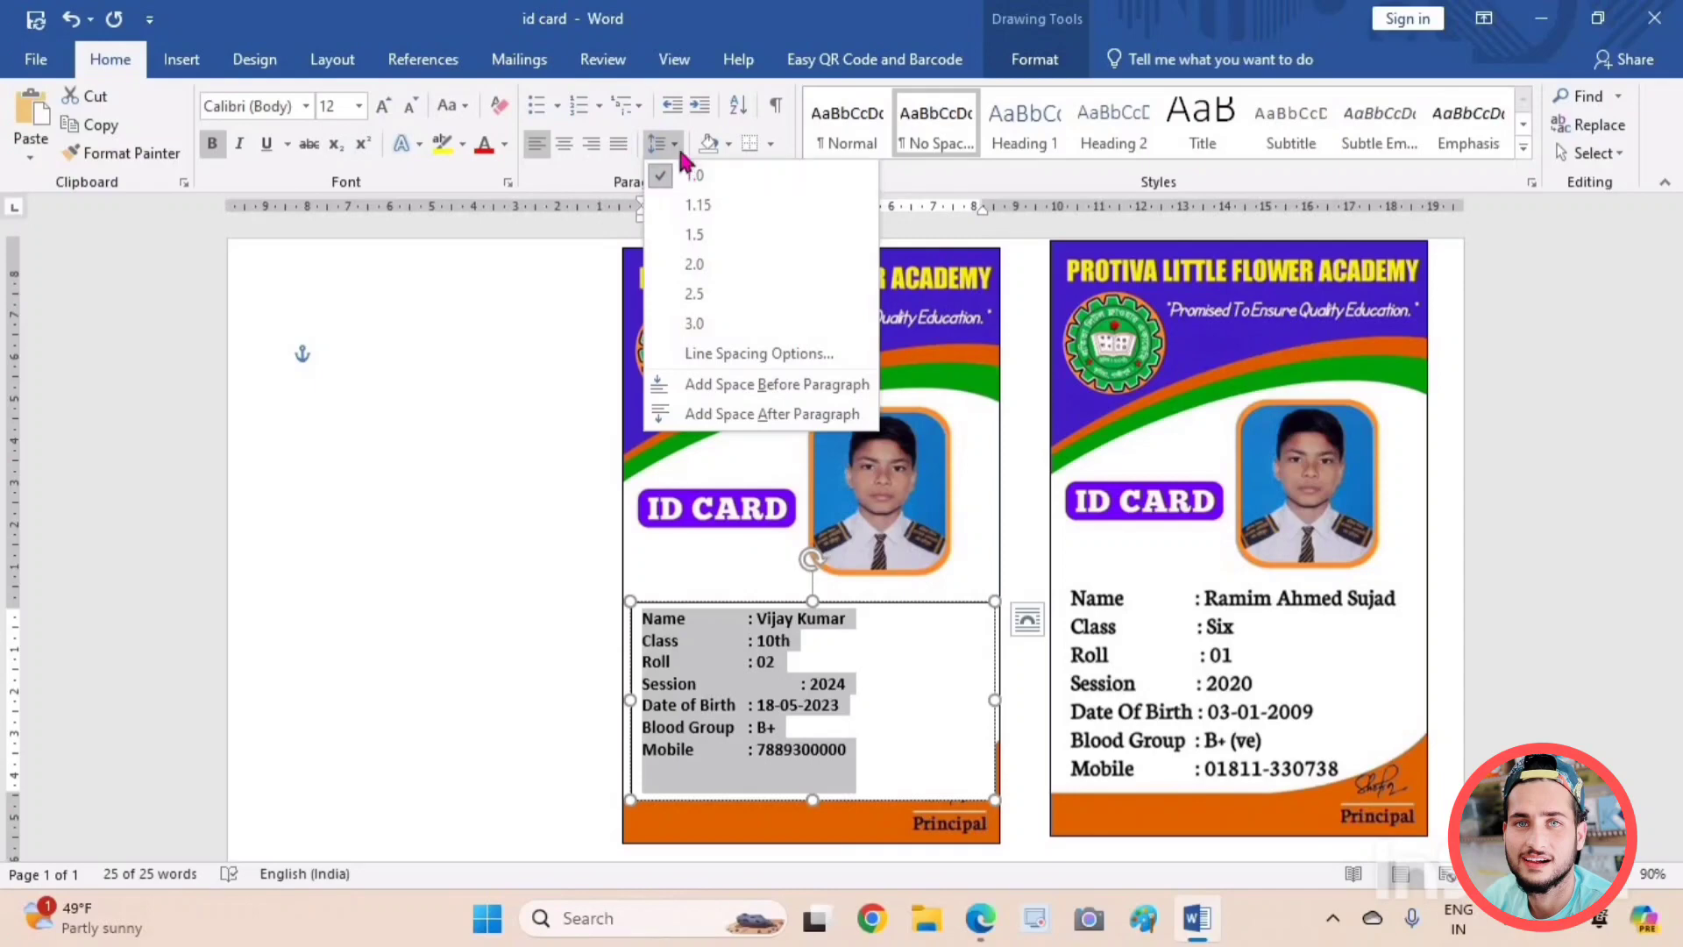
click(699, 205)
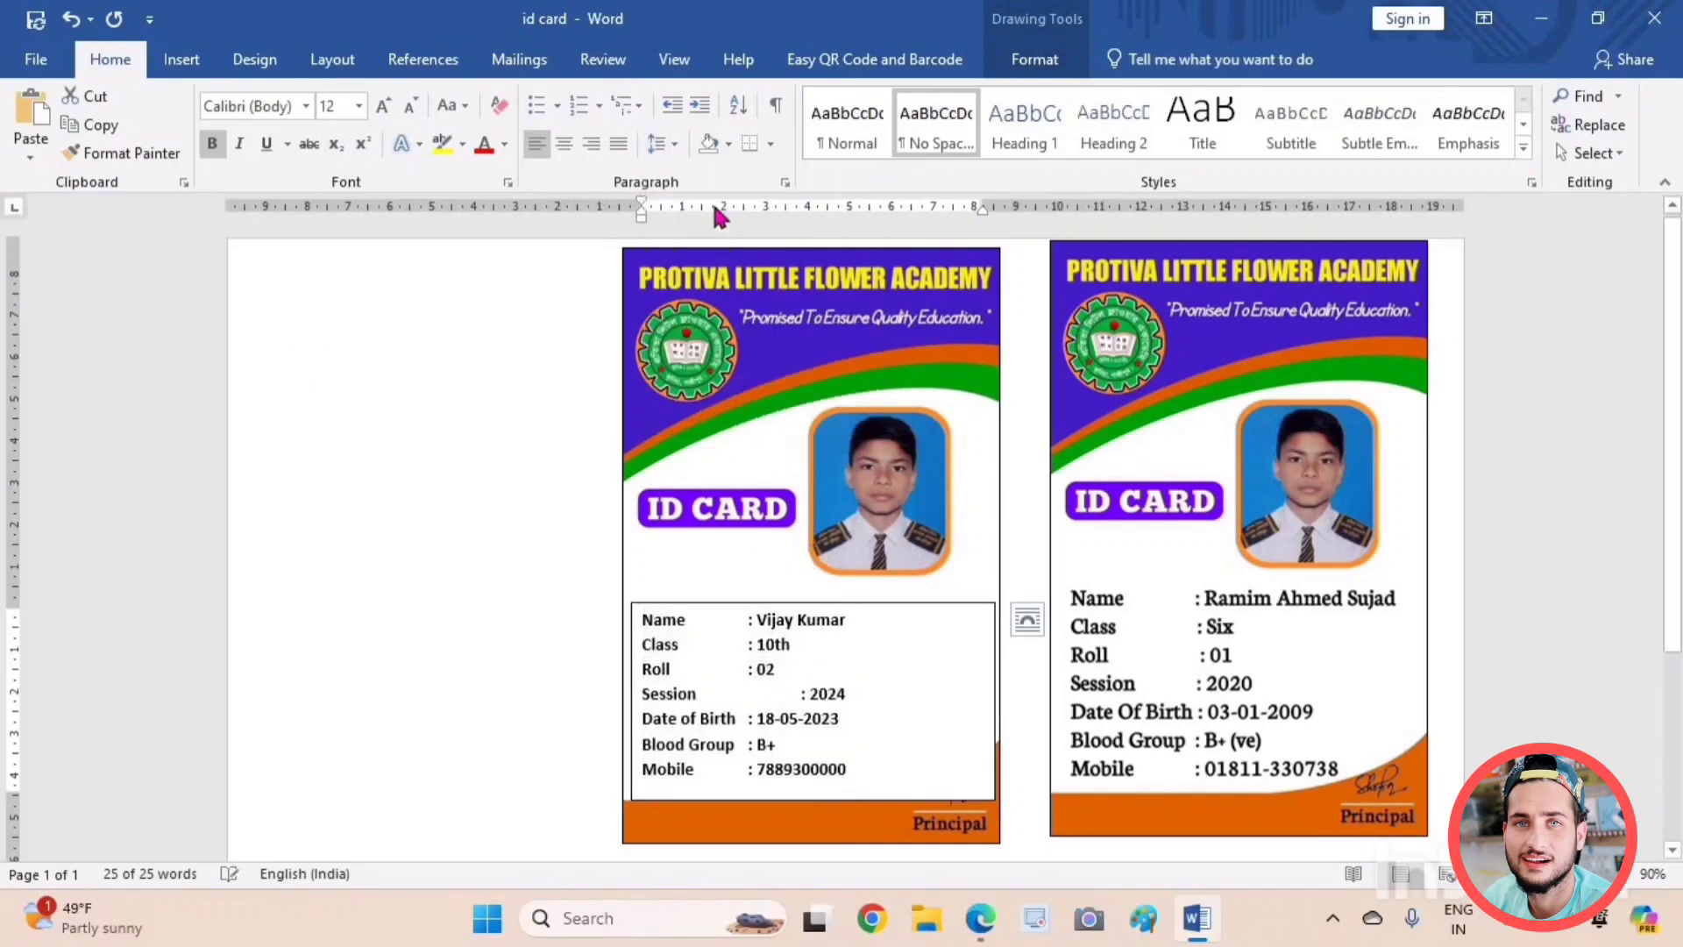
Delete the extra space before the Session value so it lines up with the others
click(861, 759)
click(799, 693)
key(BackSpace)
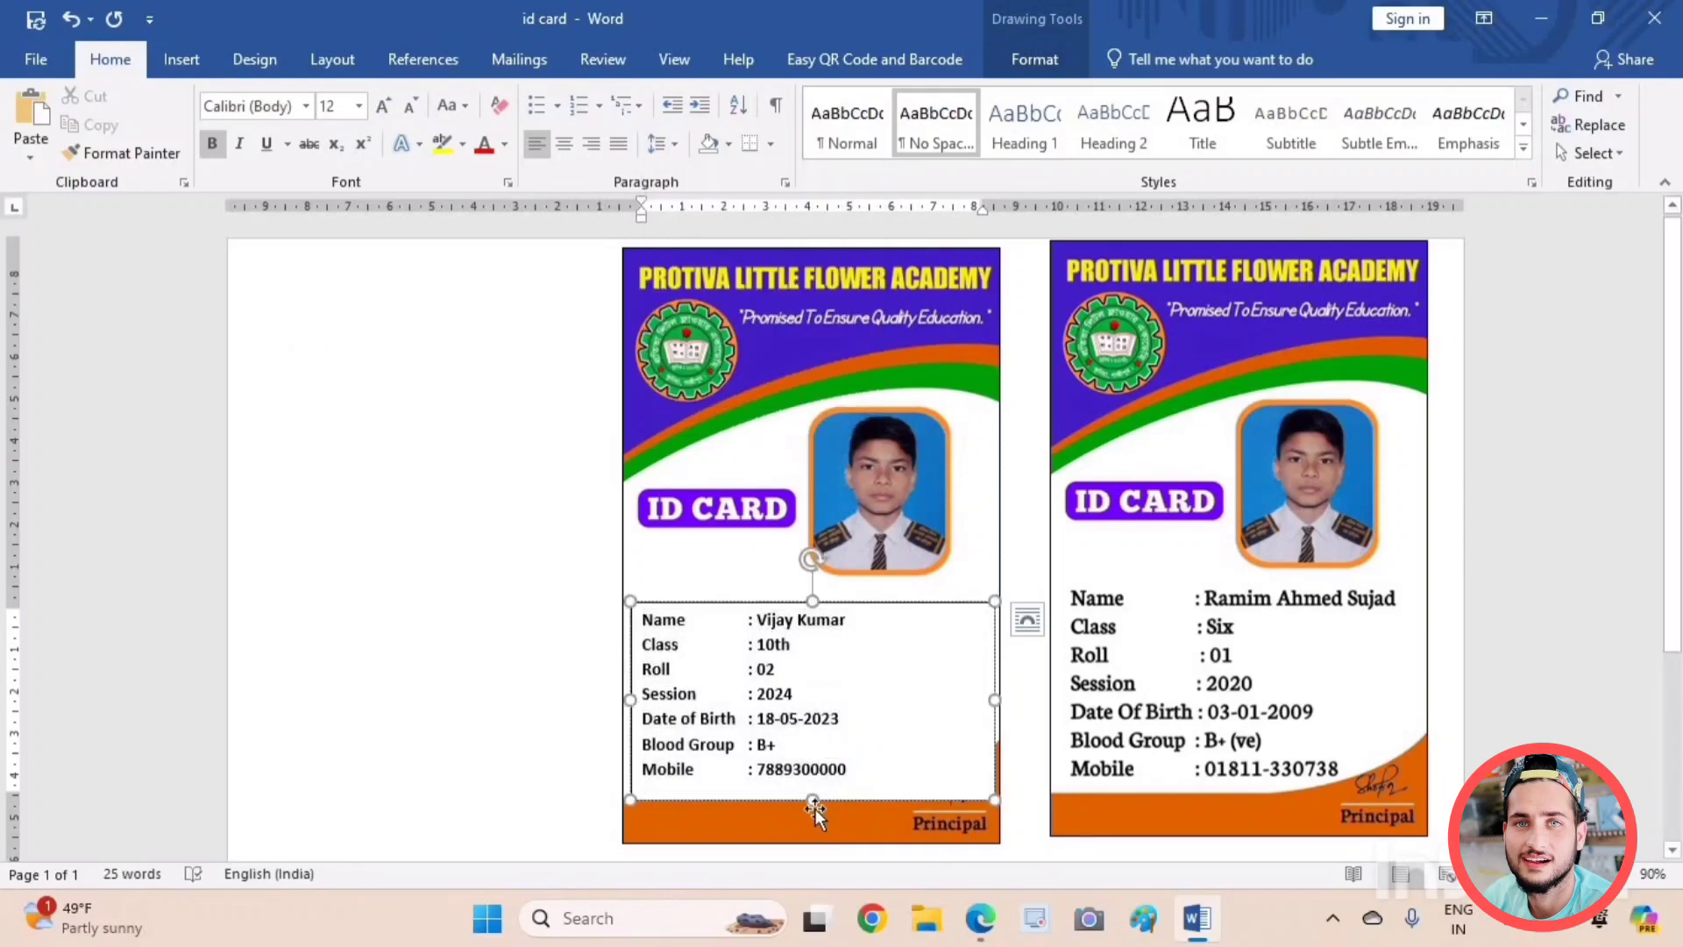
click(904, 612)
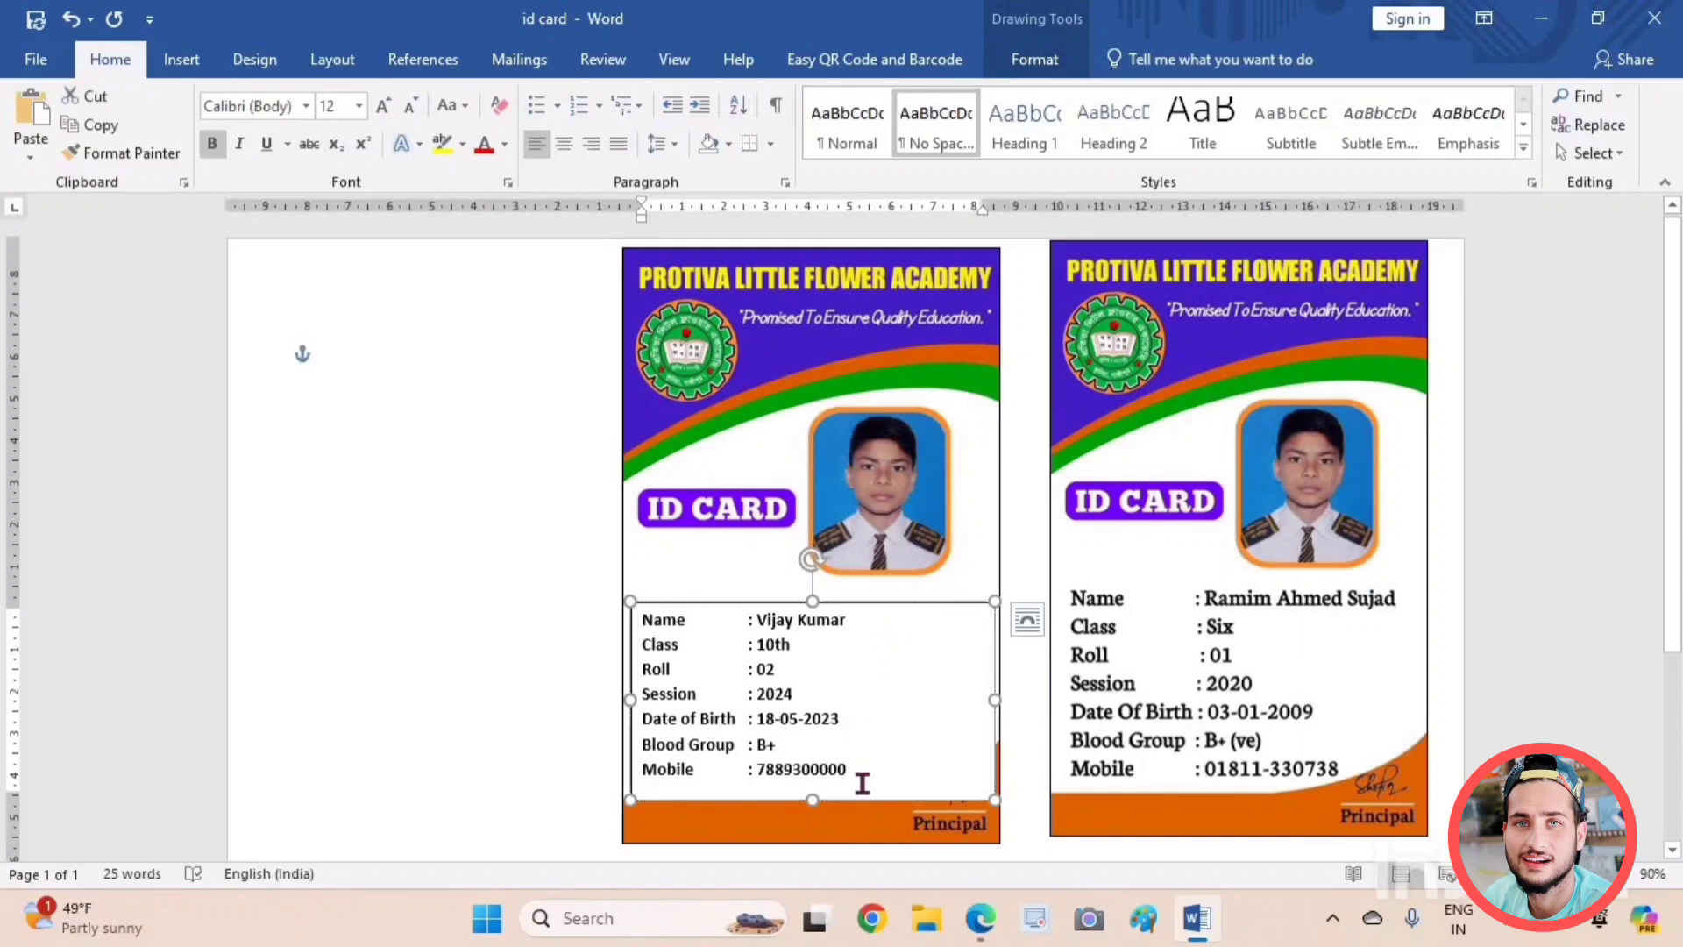
click(1034, 59)
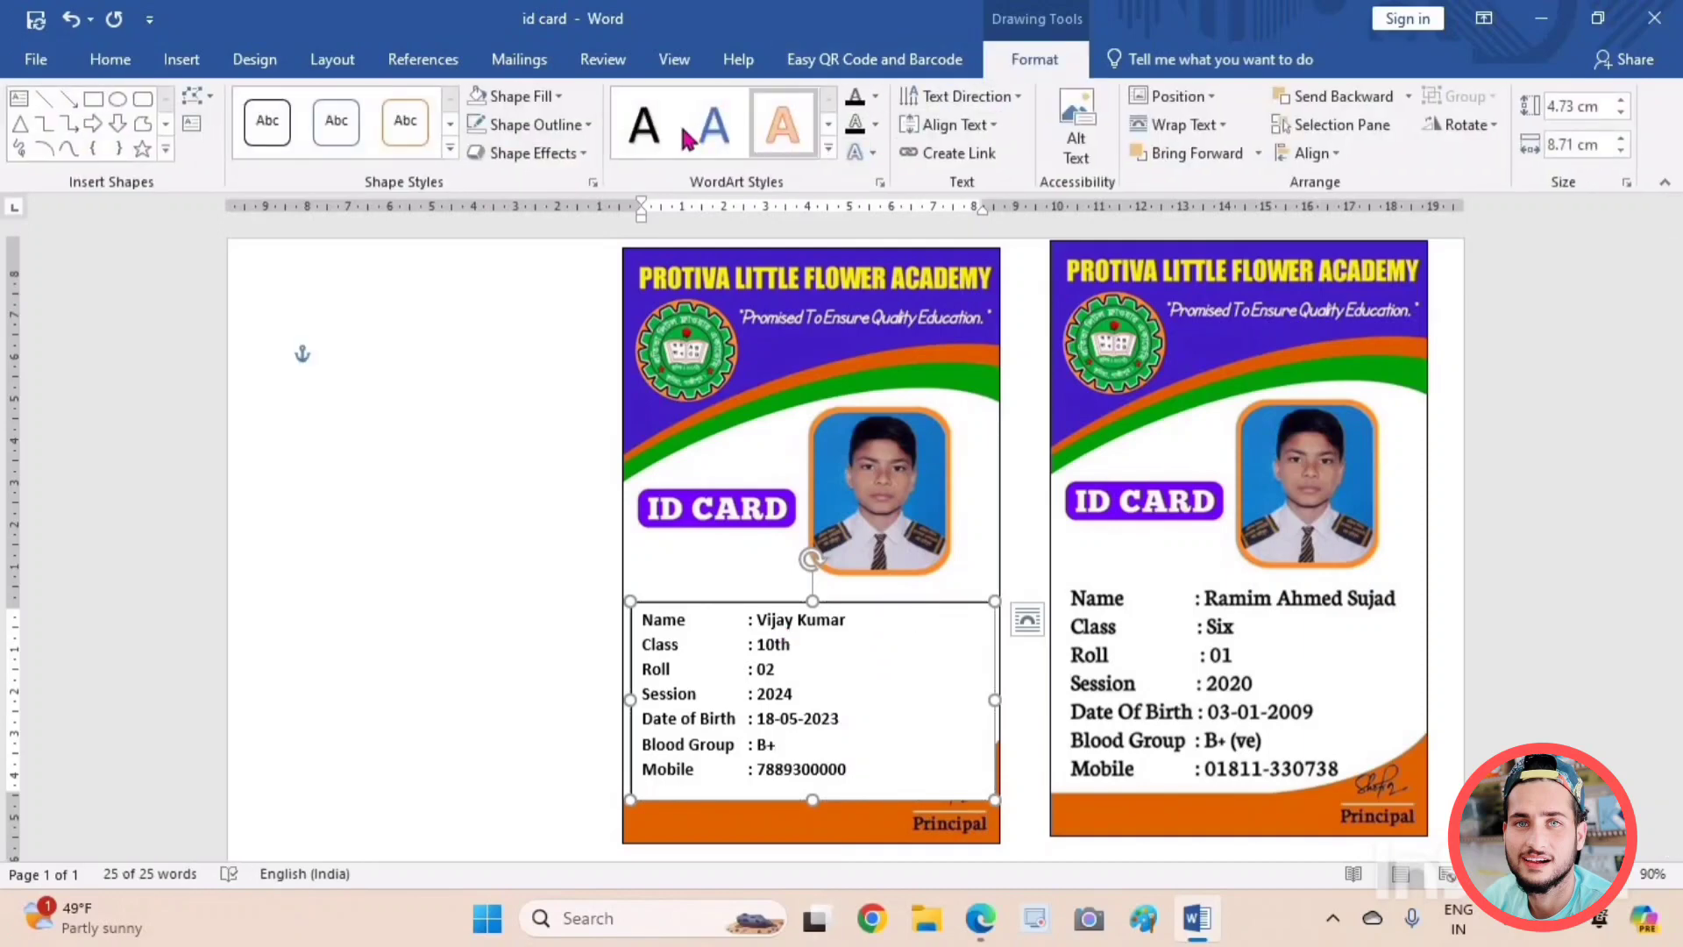
Set the details box to No Fill and No Outline
click(530, 98)
click(576, 322)
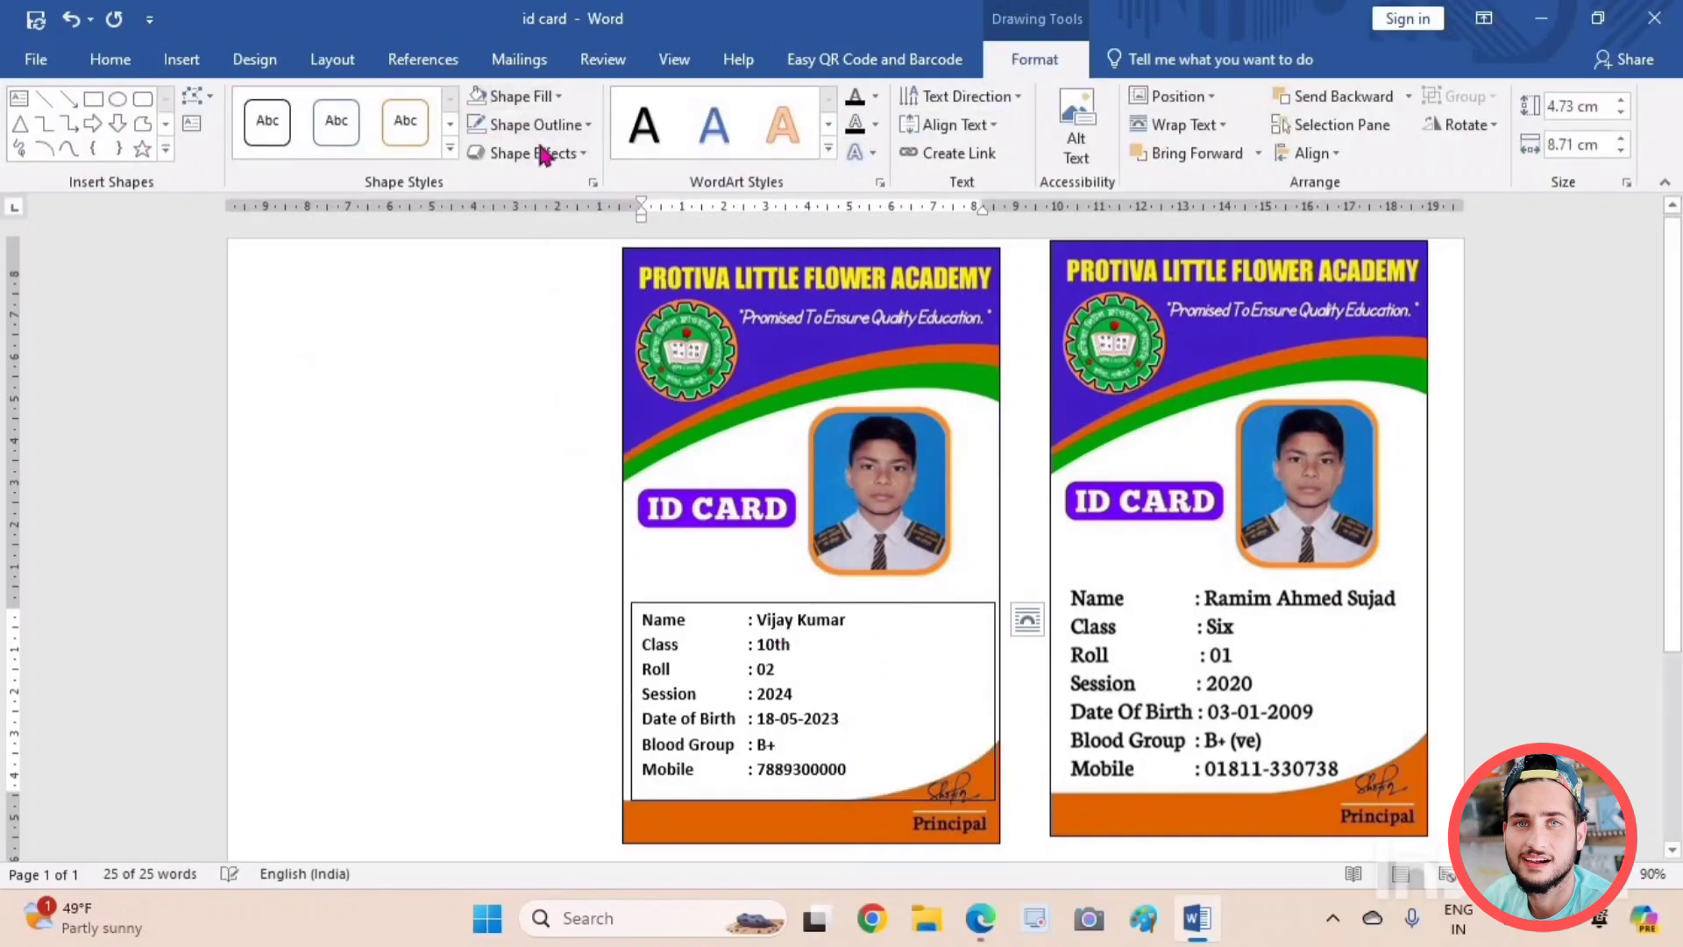
click(537, 124)
click(572, 344)
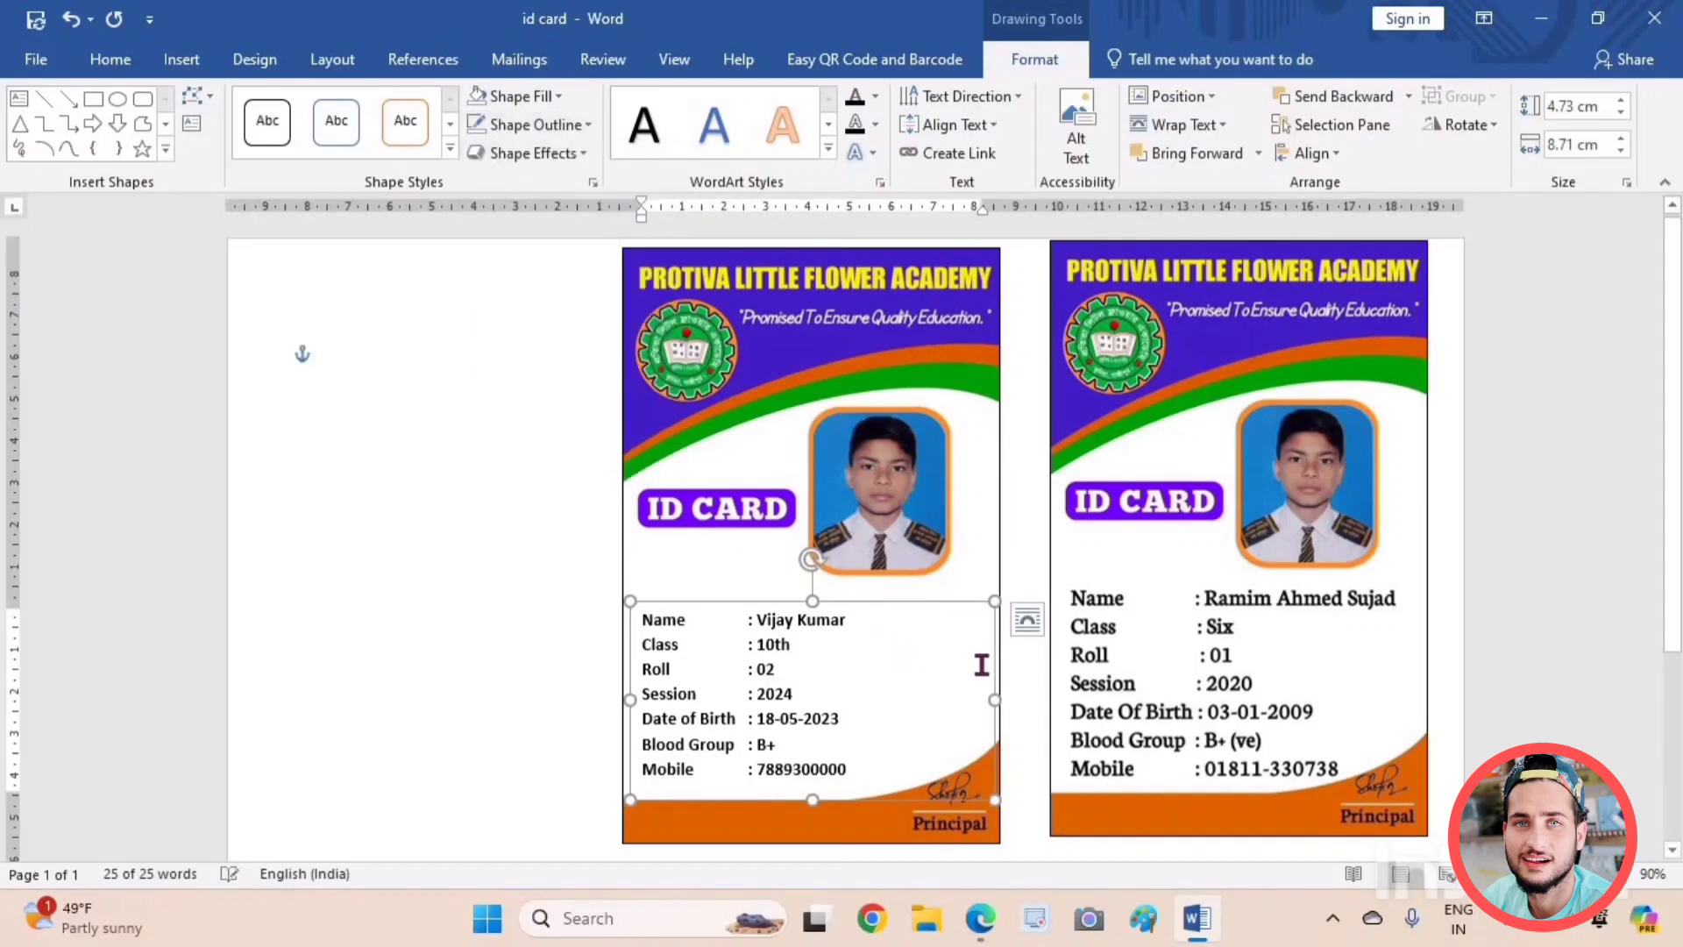
click(1062, 629)
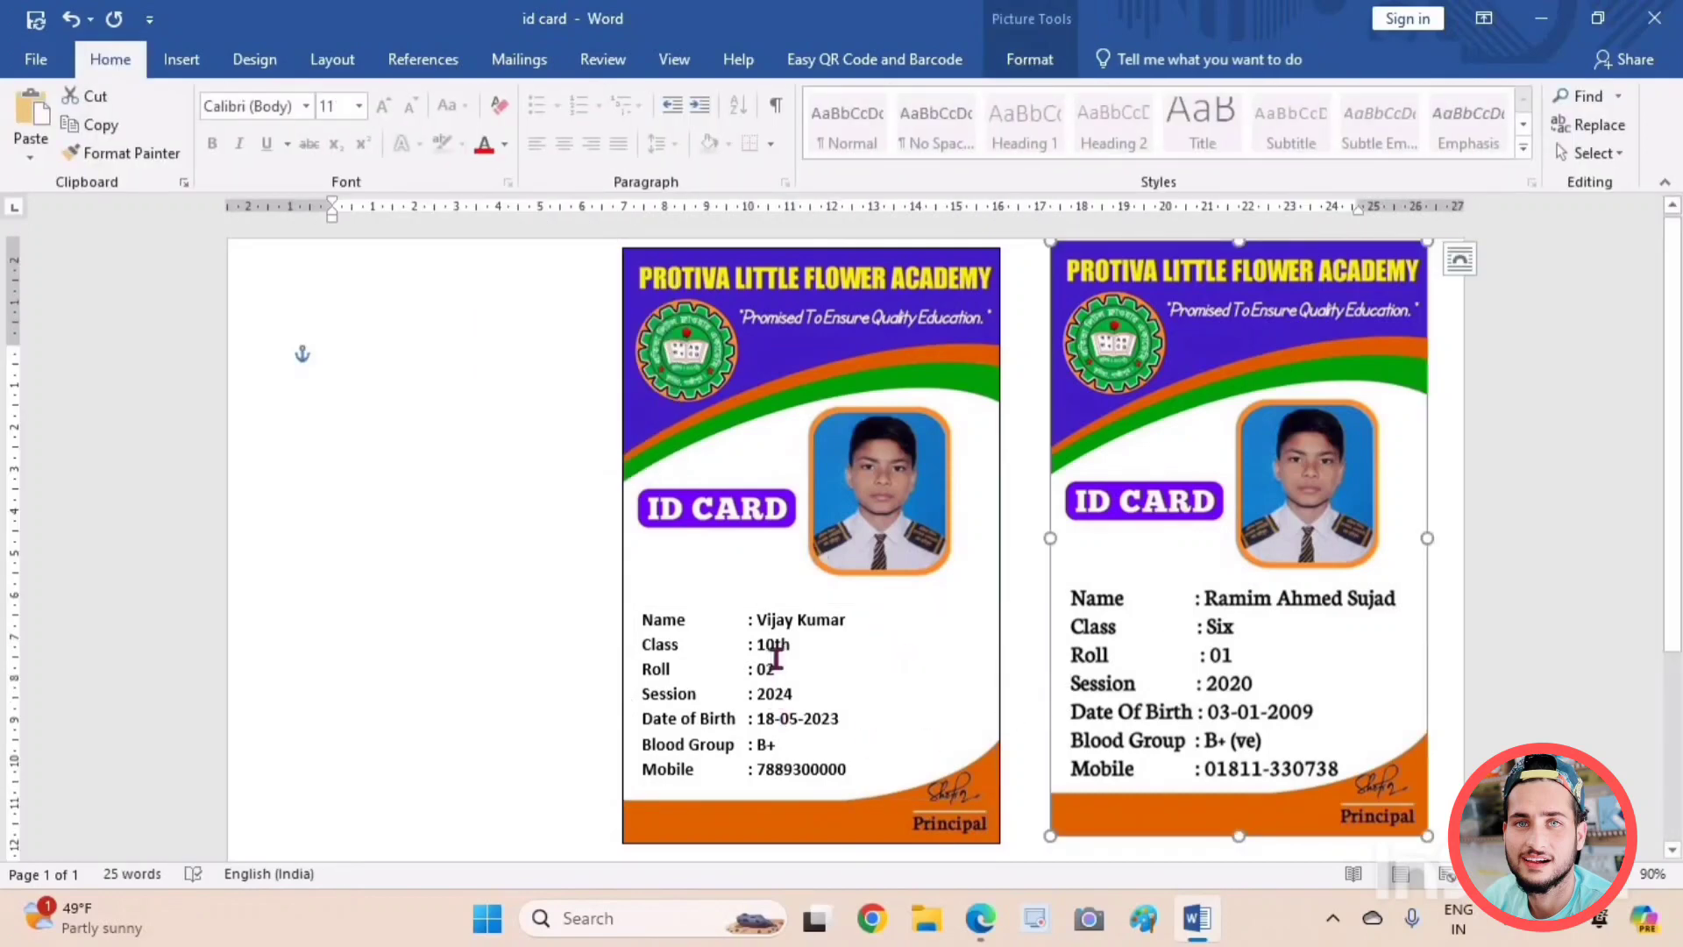
Make the details box narrower and nudge it slightly upward
click(794, 656)
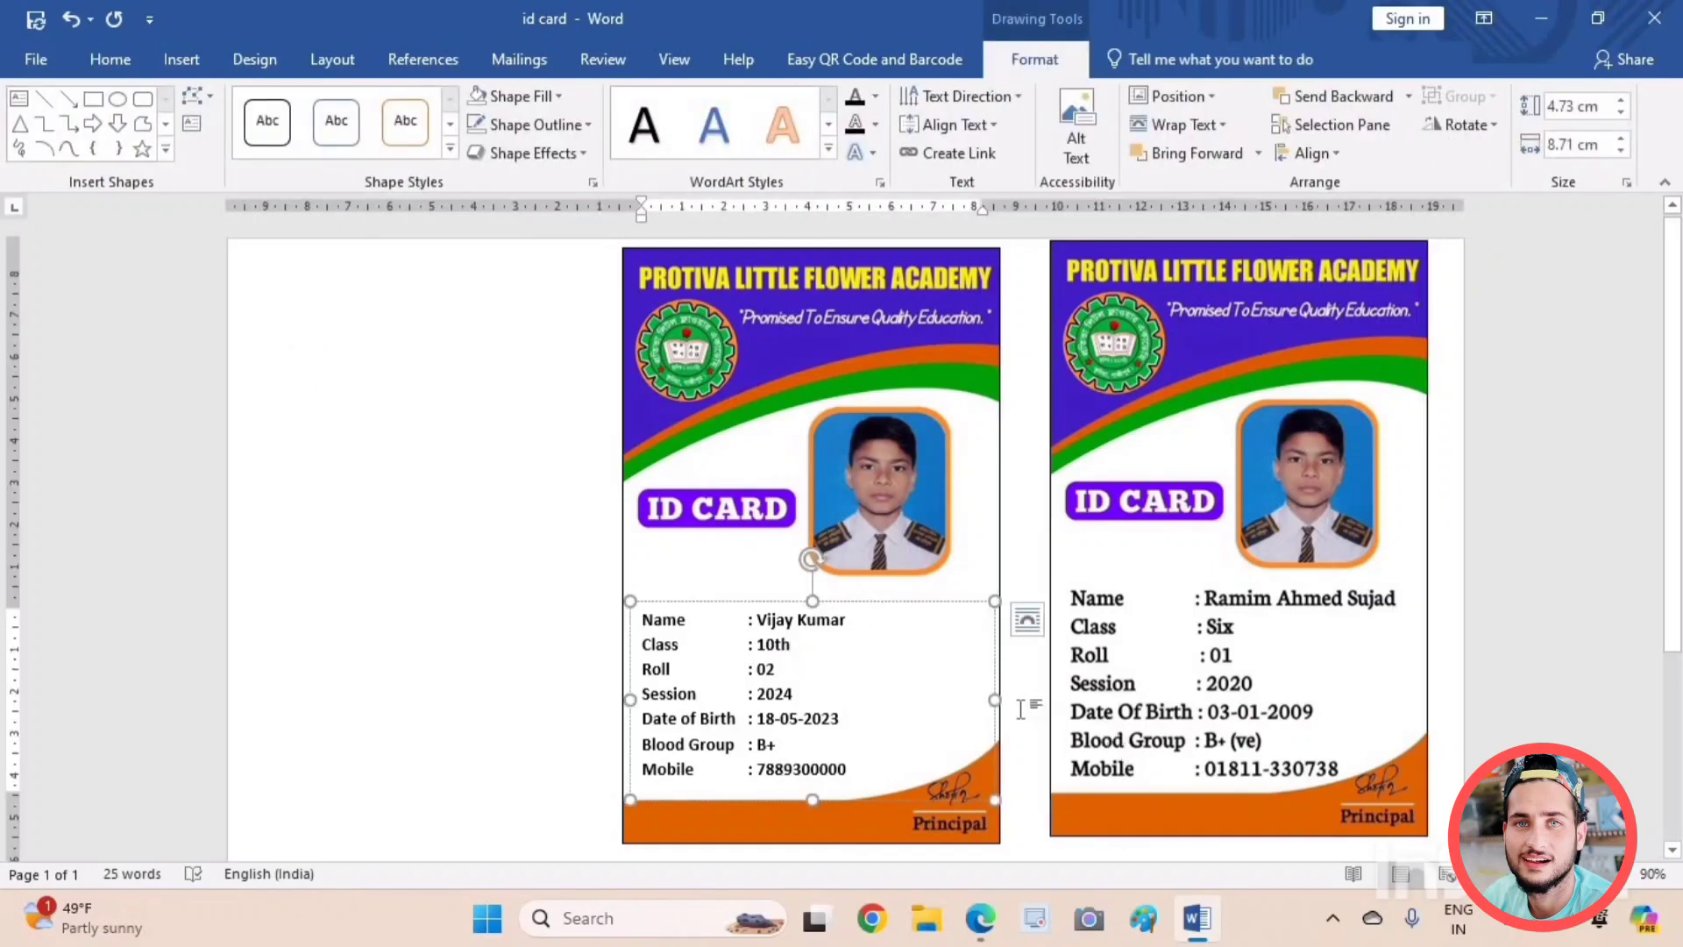
drag(995, 699, 883, 697)
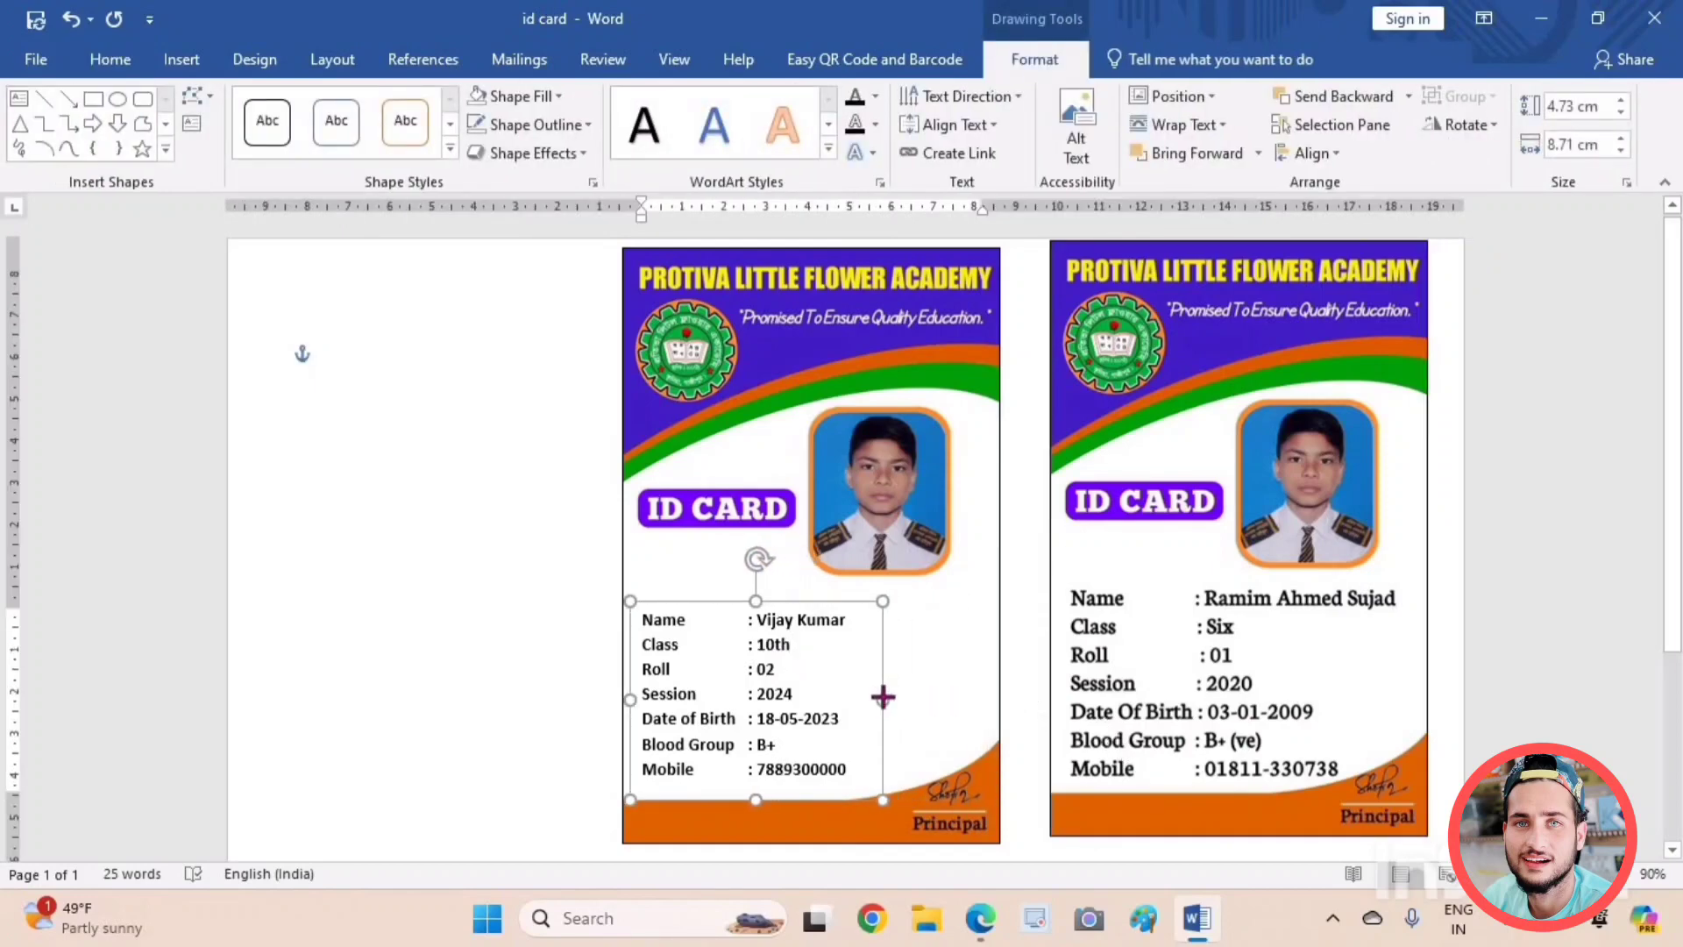
click(1183, 666)
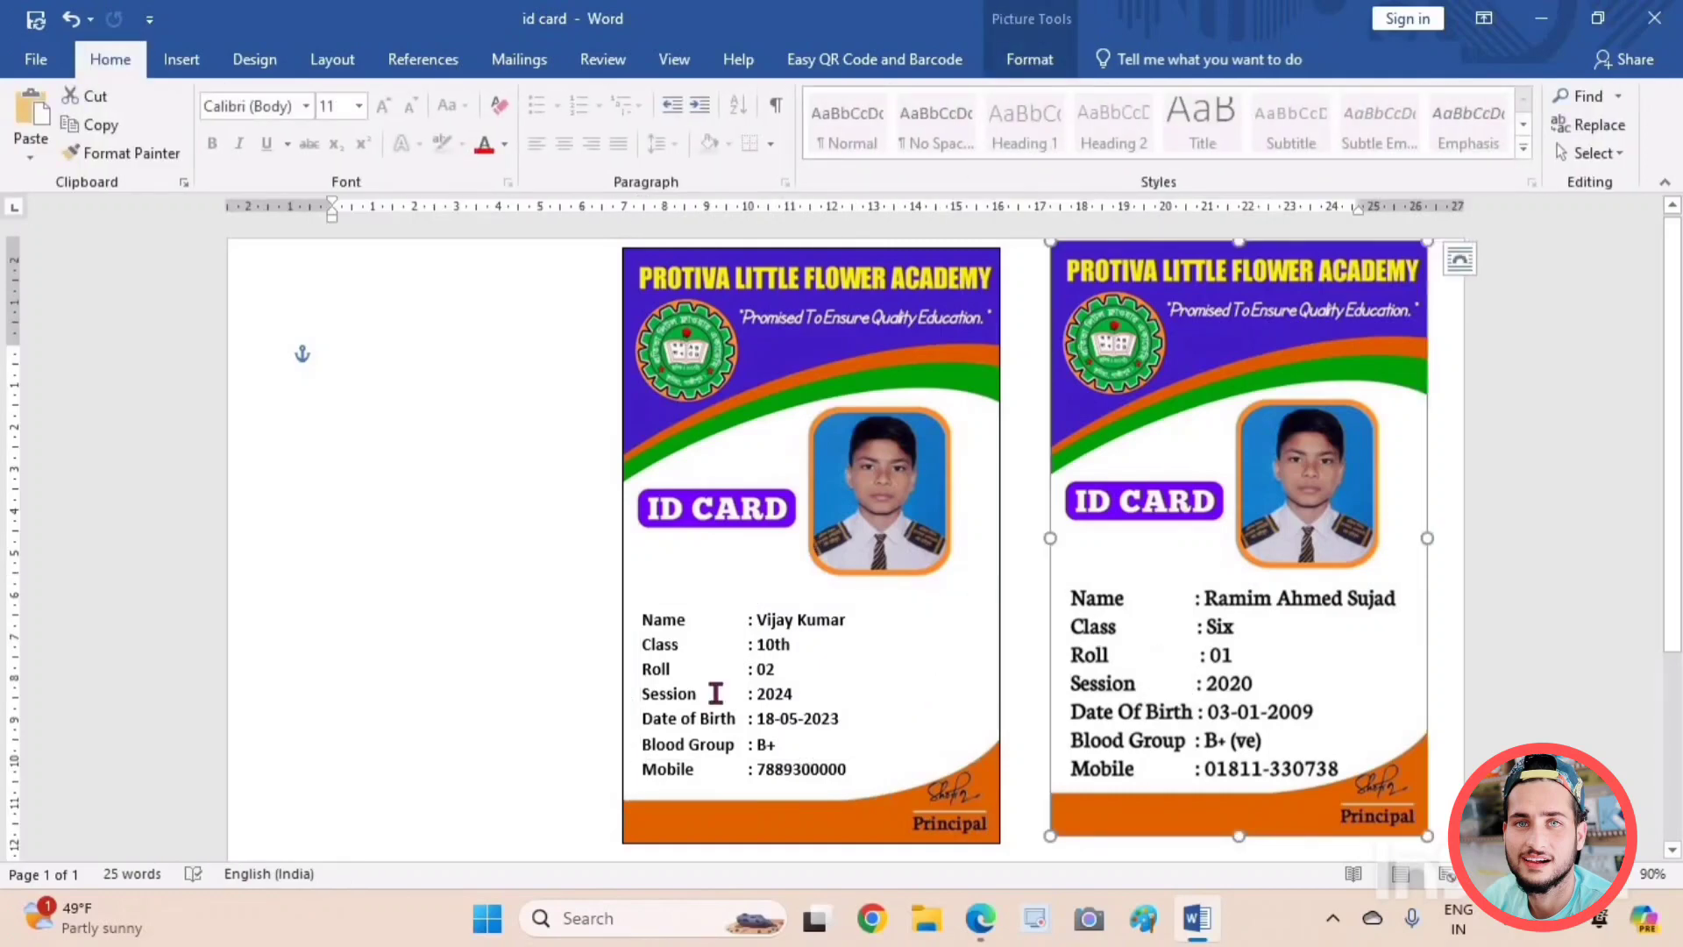
click(774, 657)
drag(796, 605, 797, 599)
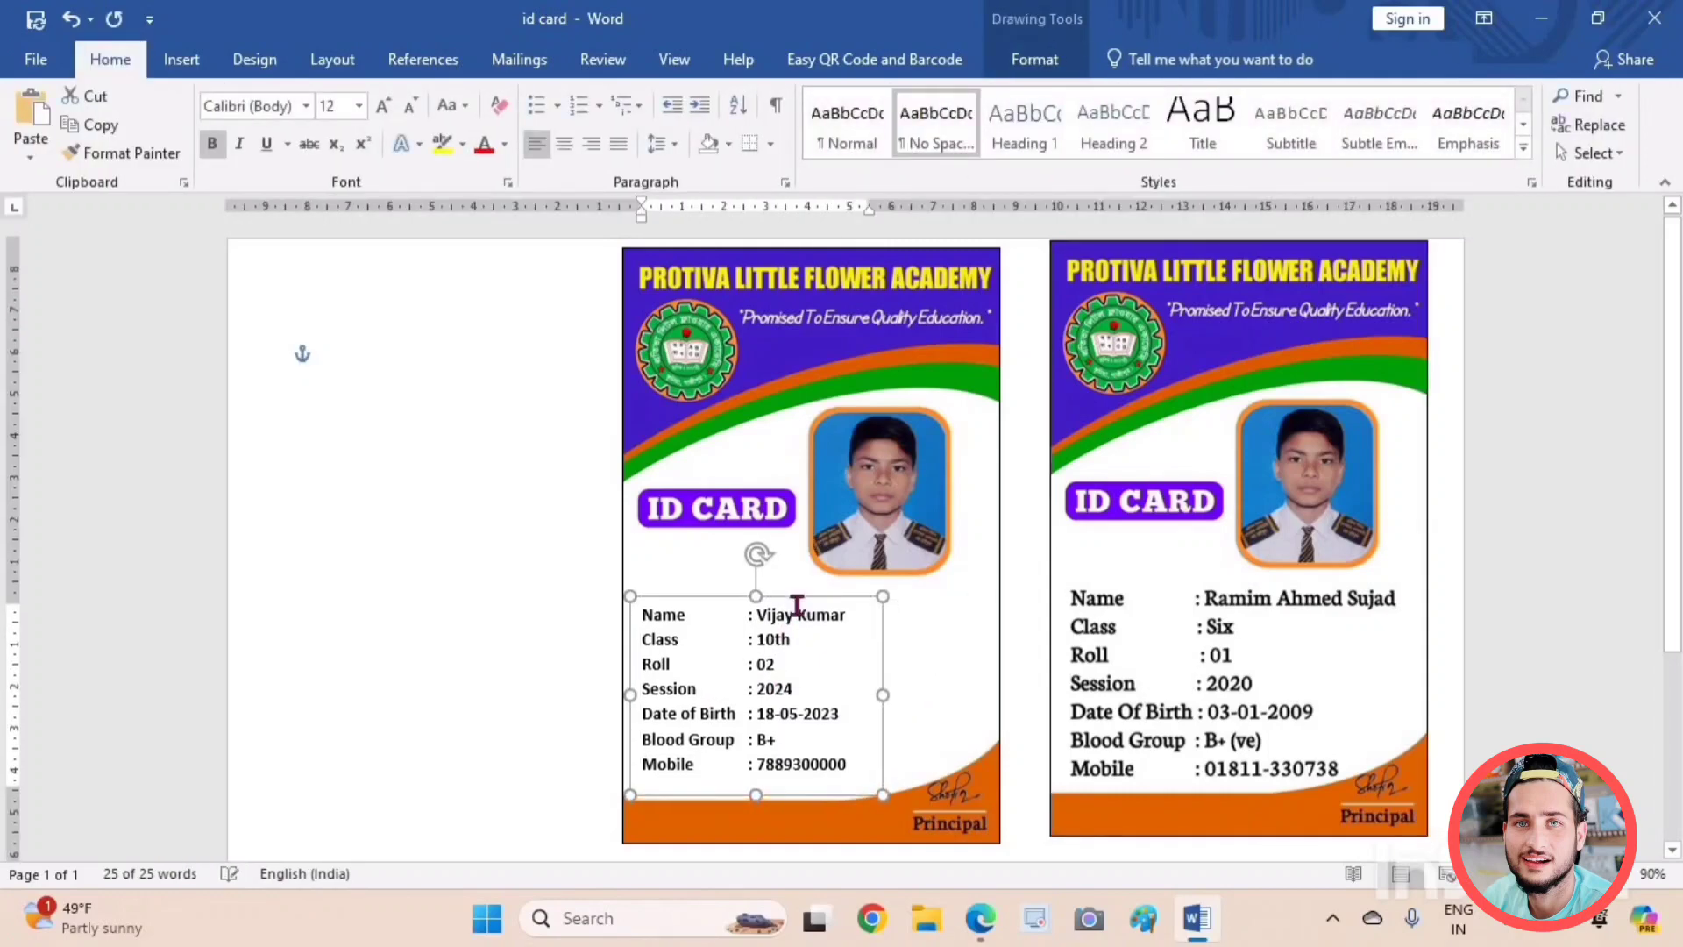
click(969, 680)
click(739, 513)
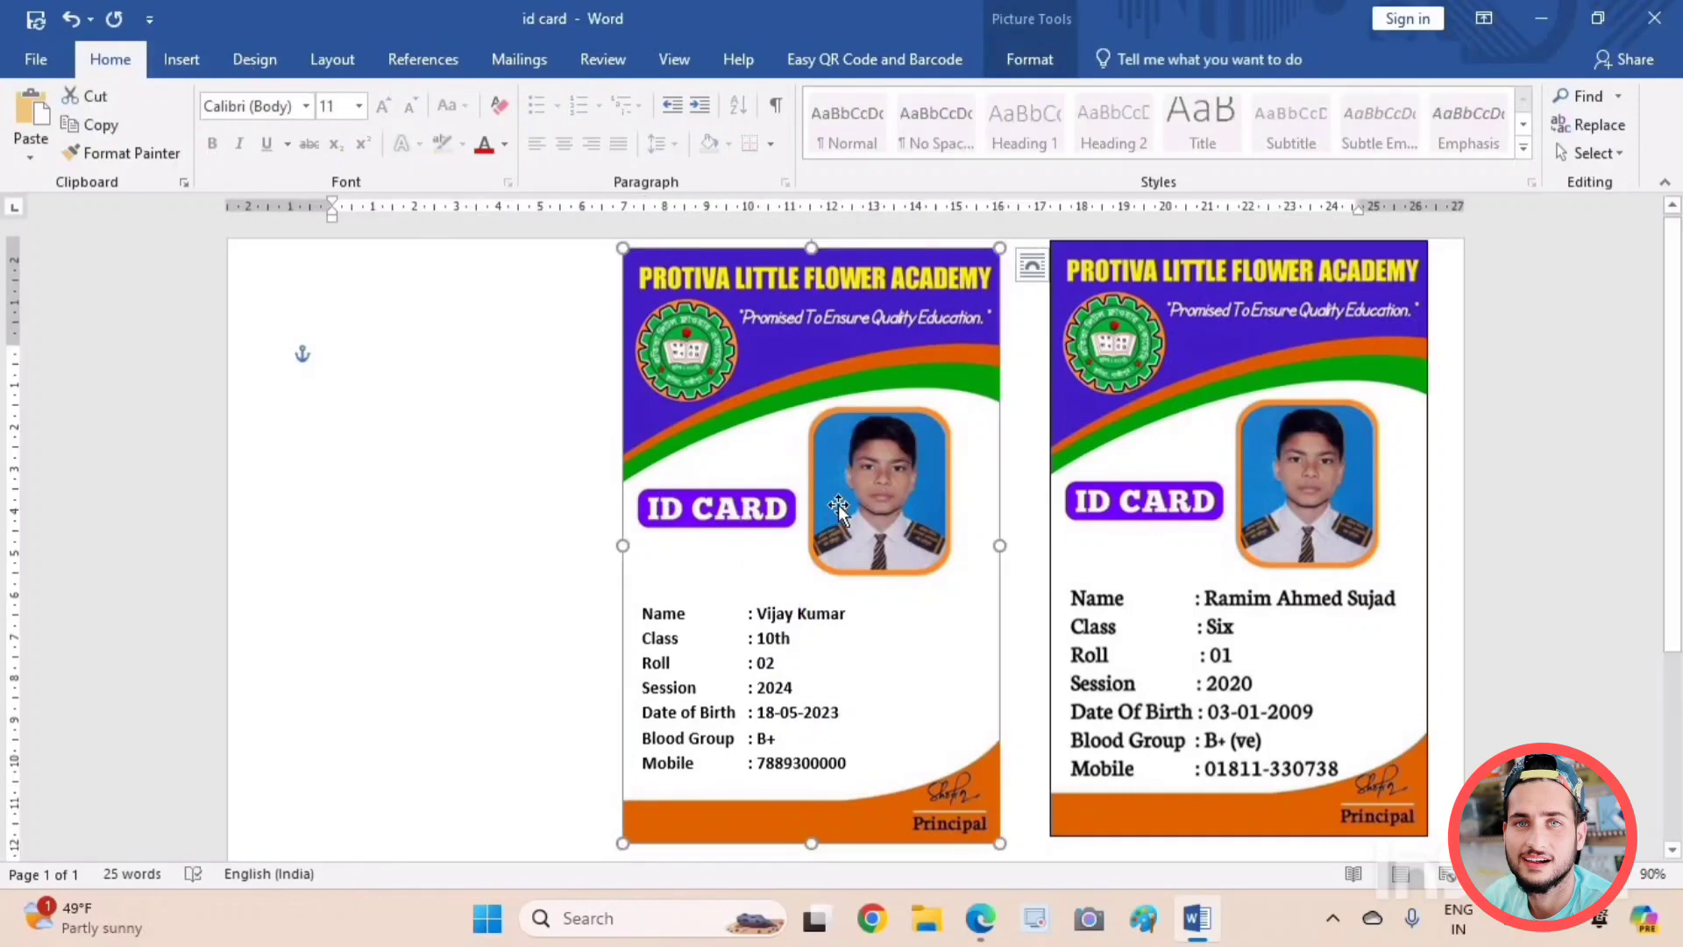
Insert the OIP boy photo from the Desktop folder into the page
click(181, 59)
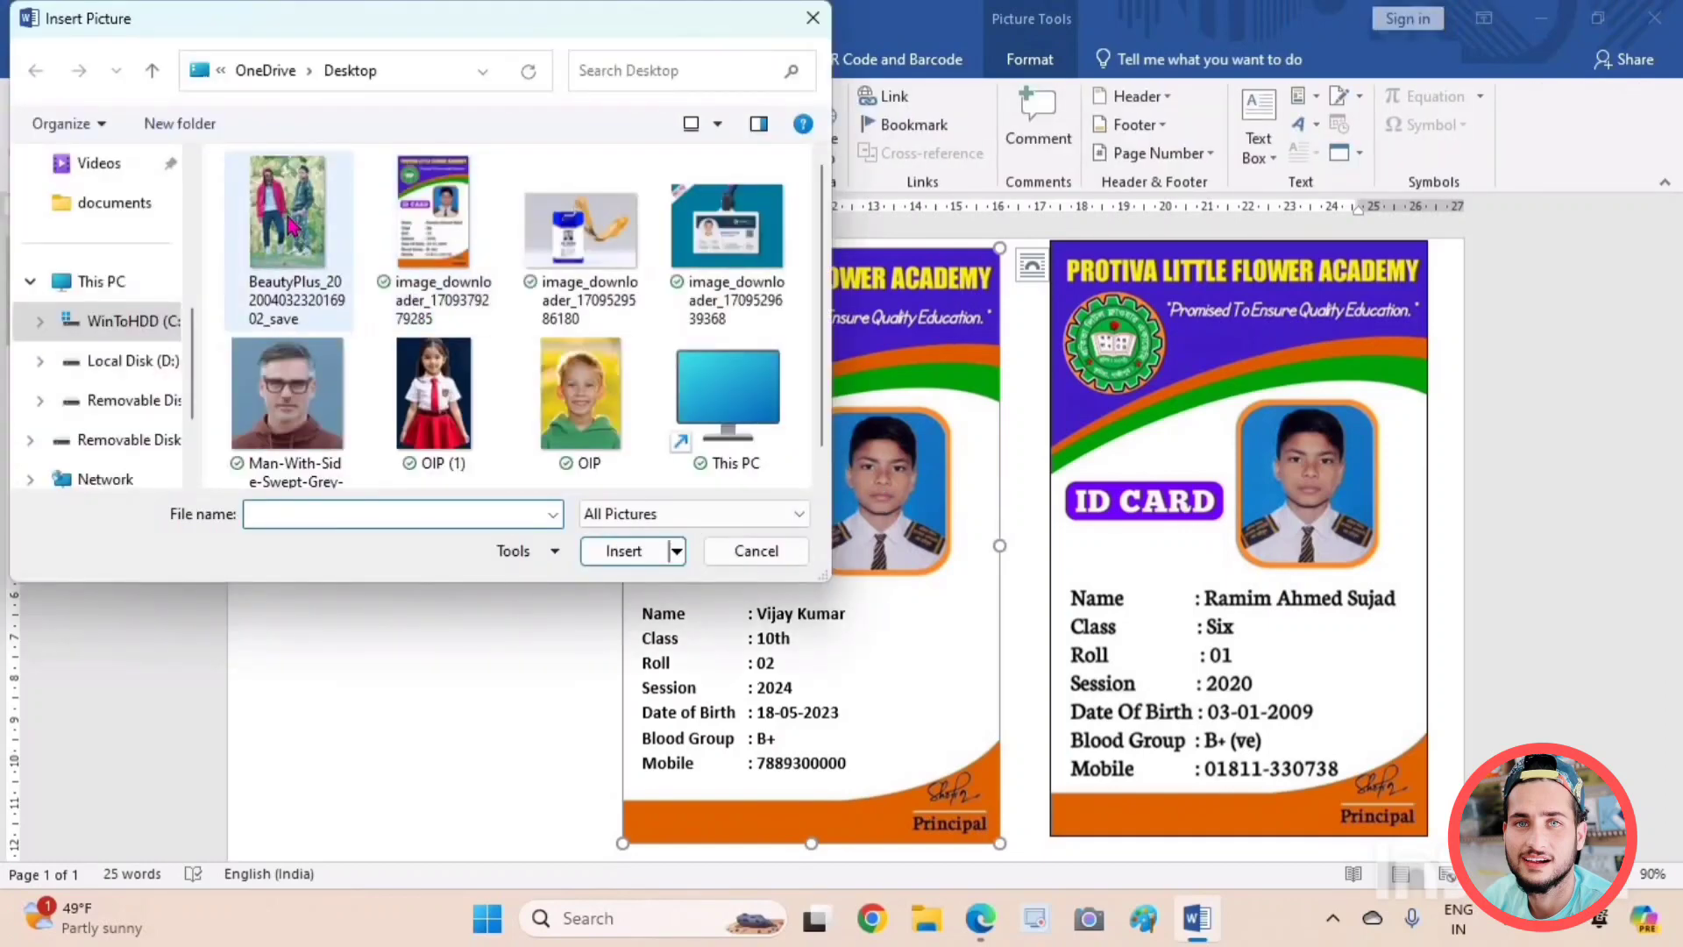
click(292, 225)
click(564, 409)
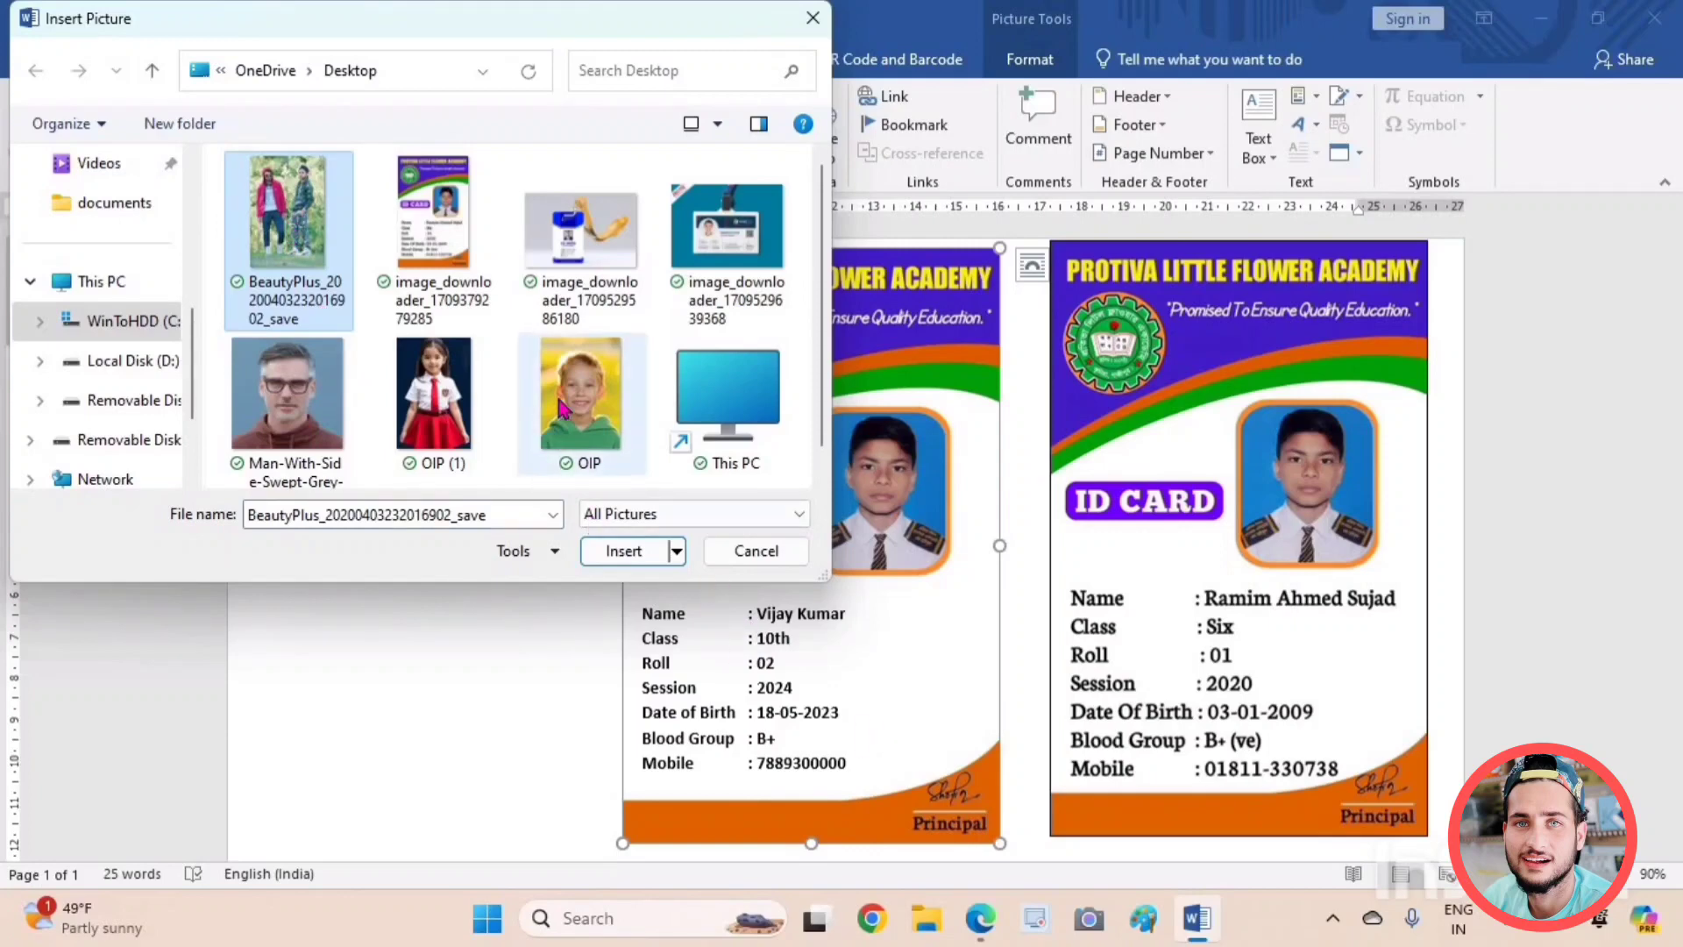
click(624, 550)
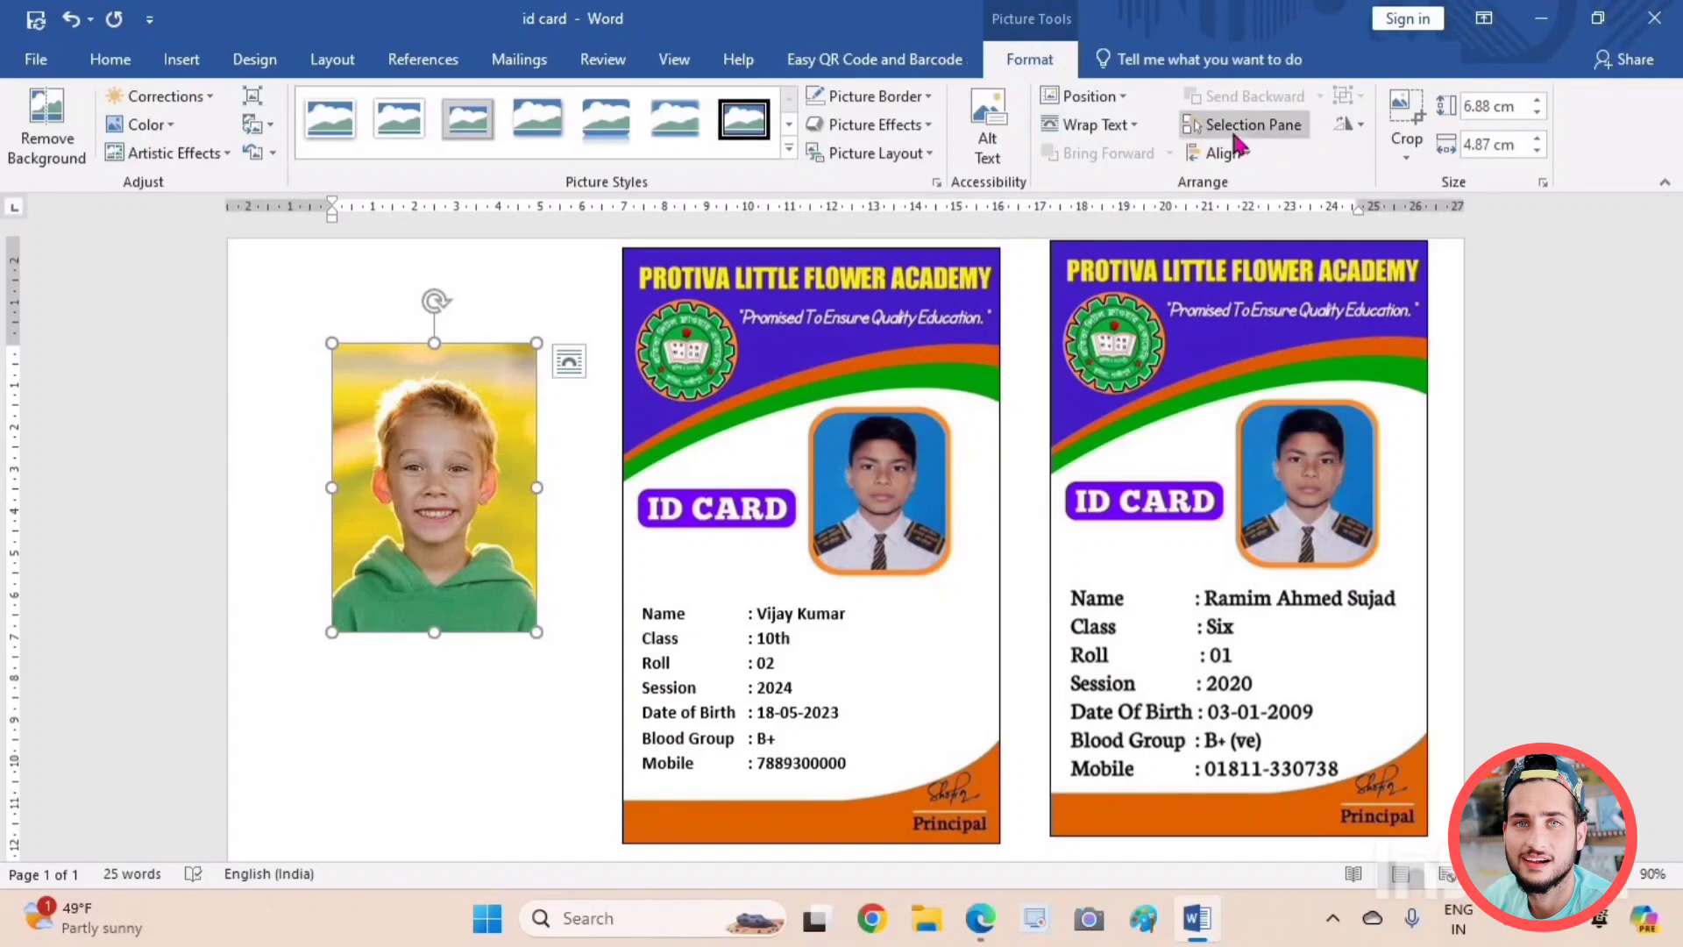
Set the boy's photo to In Front of Text and crop a strip off its top
click(1087, 125)
click(1140, 336)
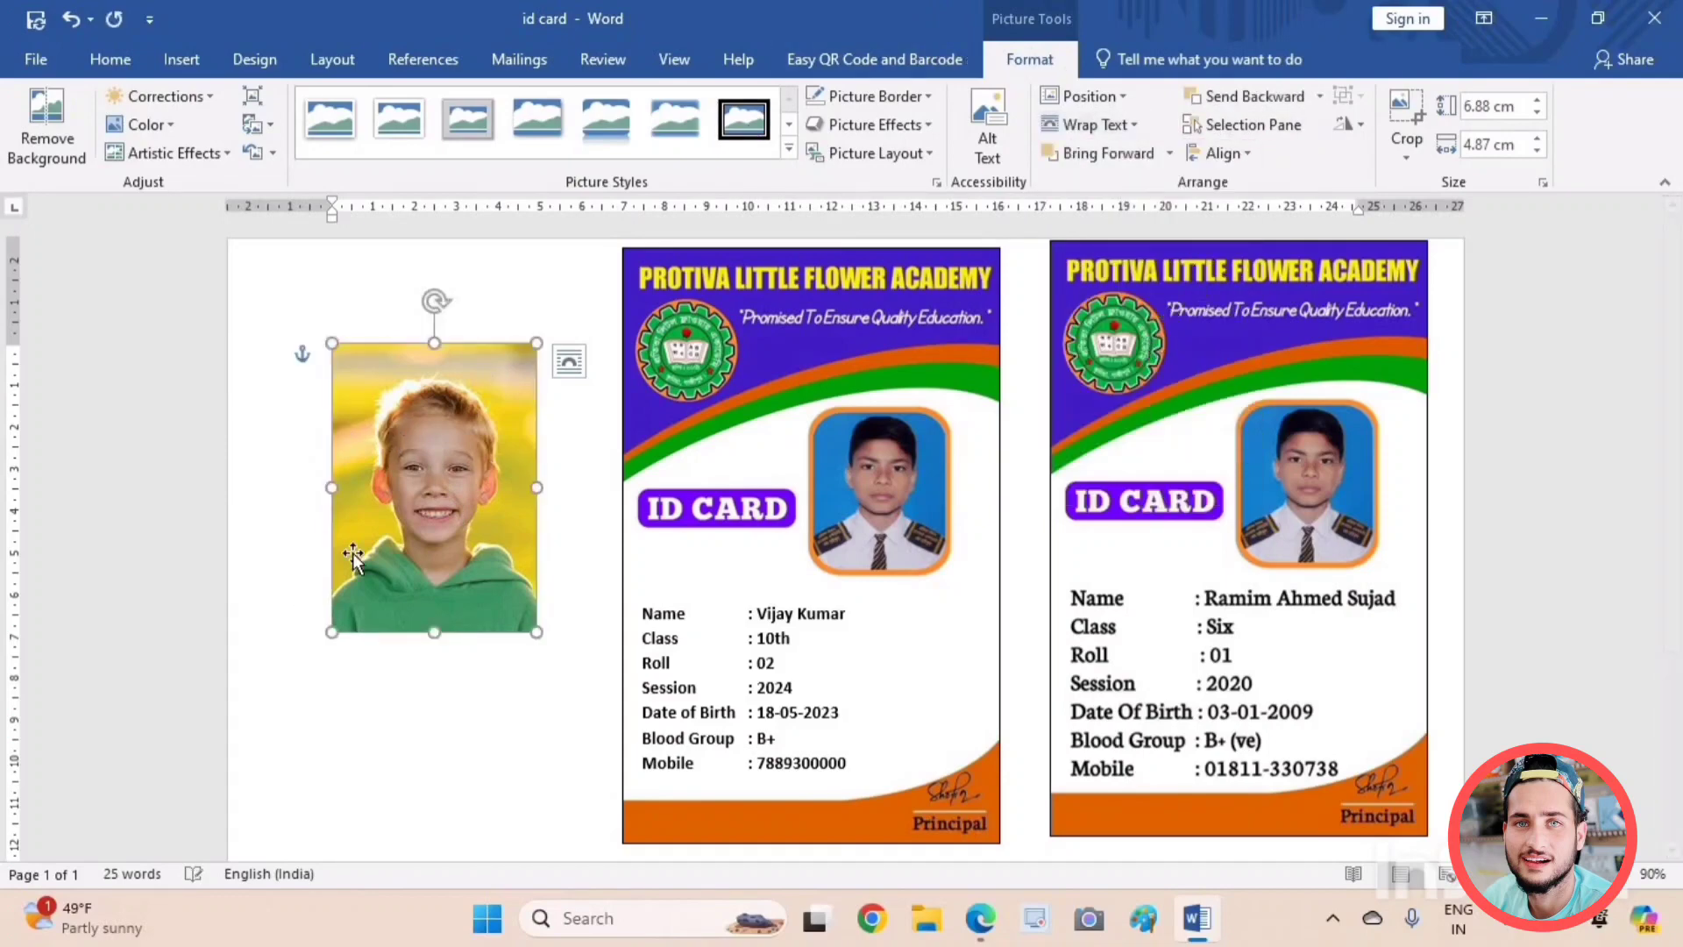
click(1403, 111)
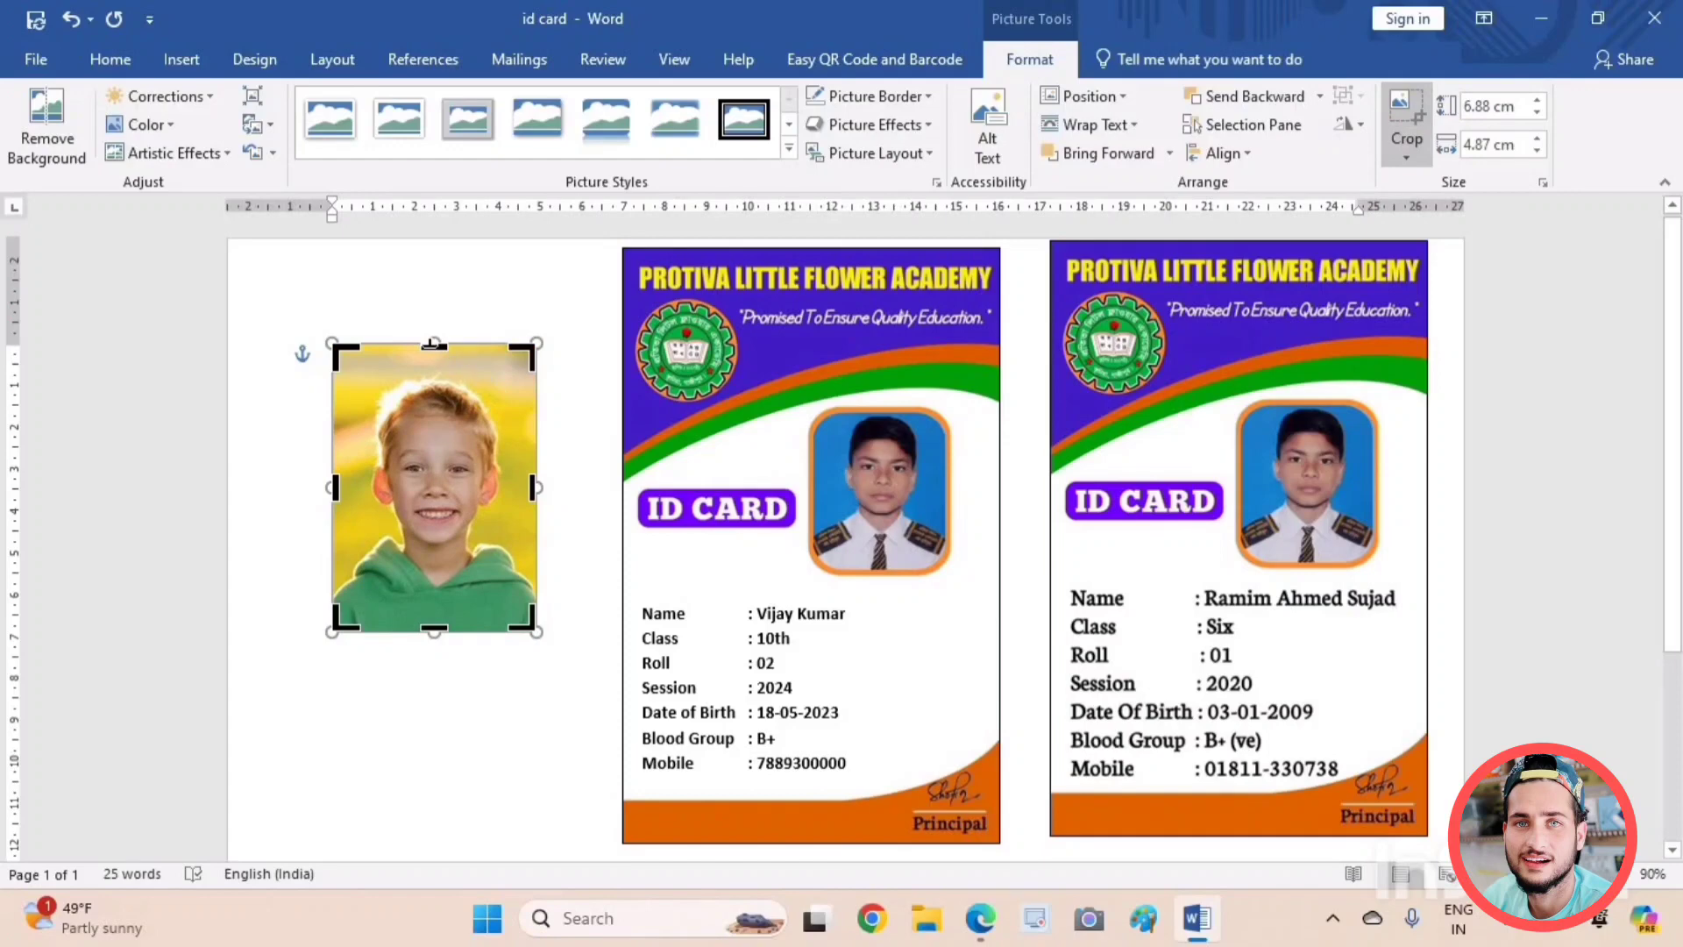
drag(433, 343, 433, 365)
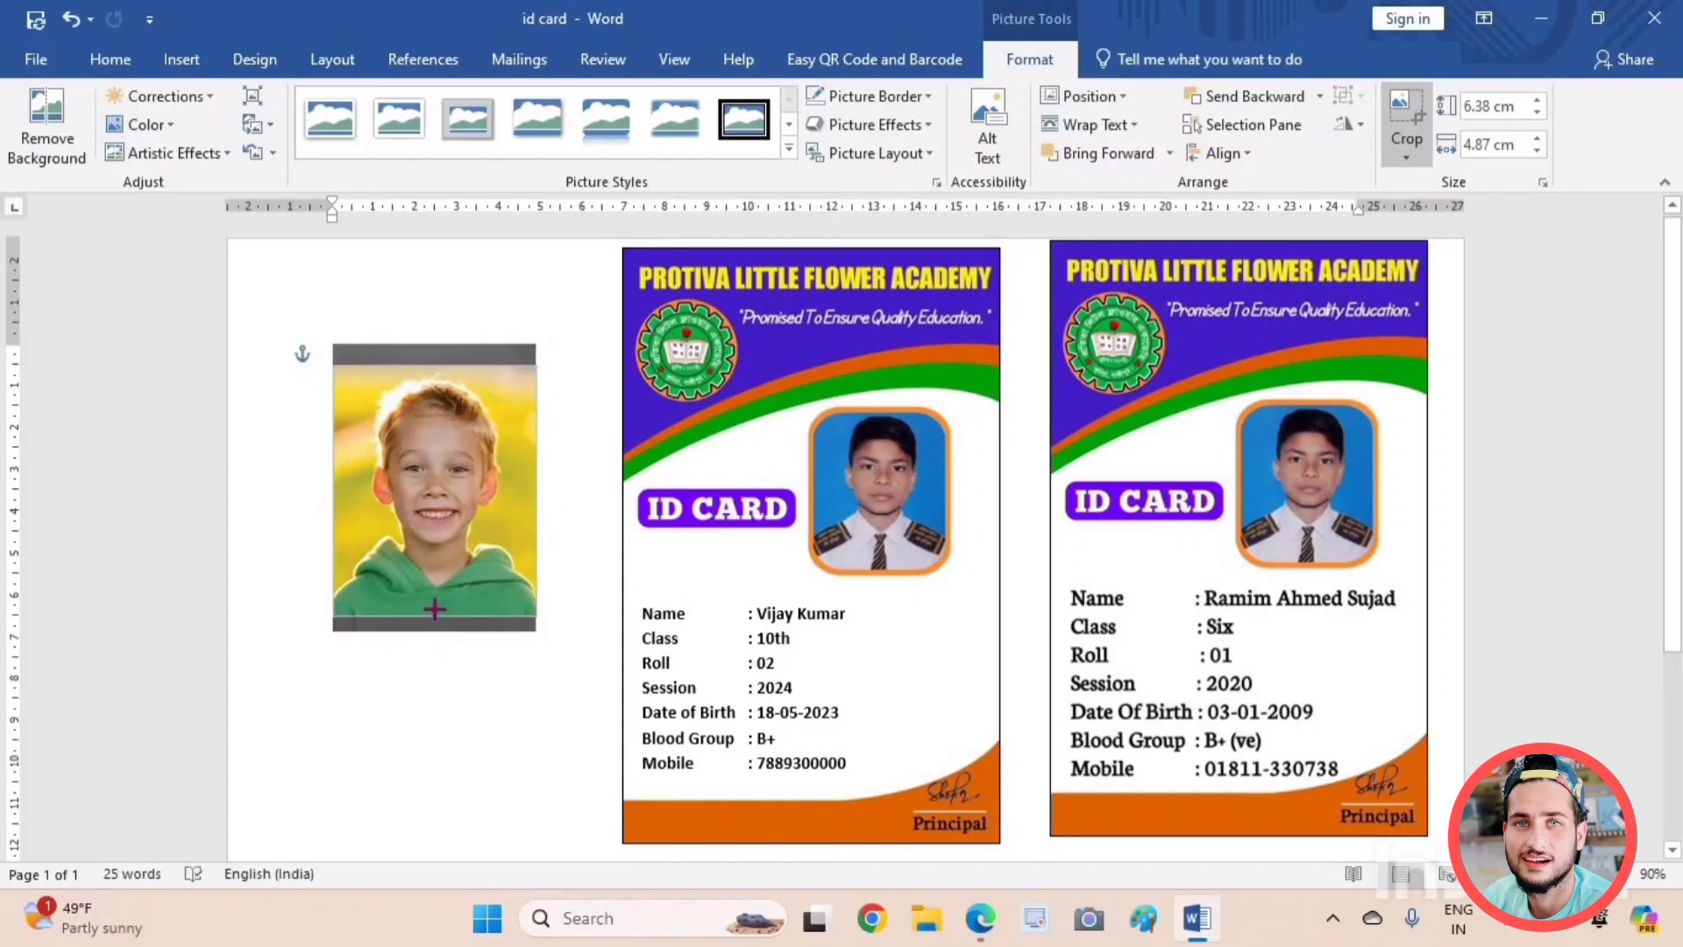
click(466, 663)
Move the photo into the left card's orange frame and shrink it to 3.61 × 3.07 cm
mouse_move(422, 466)
mouse_down()
mouse_move(918, 526)
mouse_move(904, 527)
mouse_up()
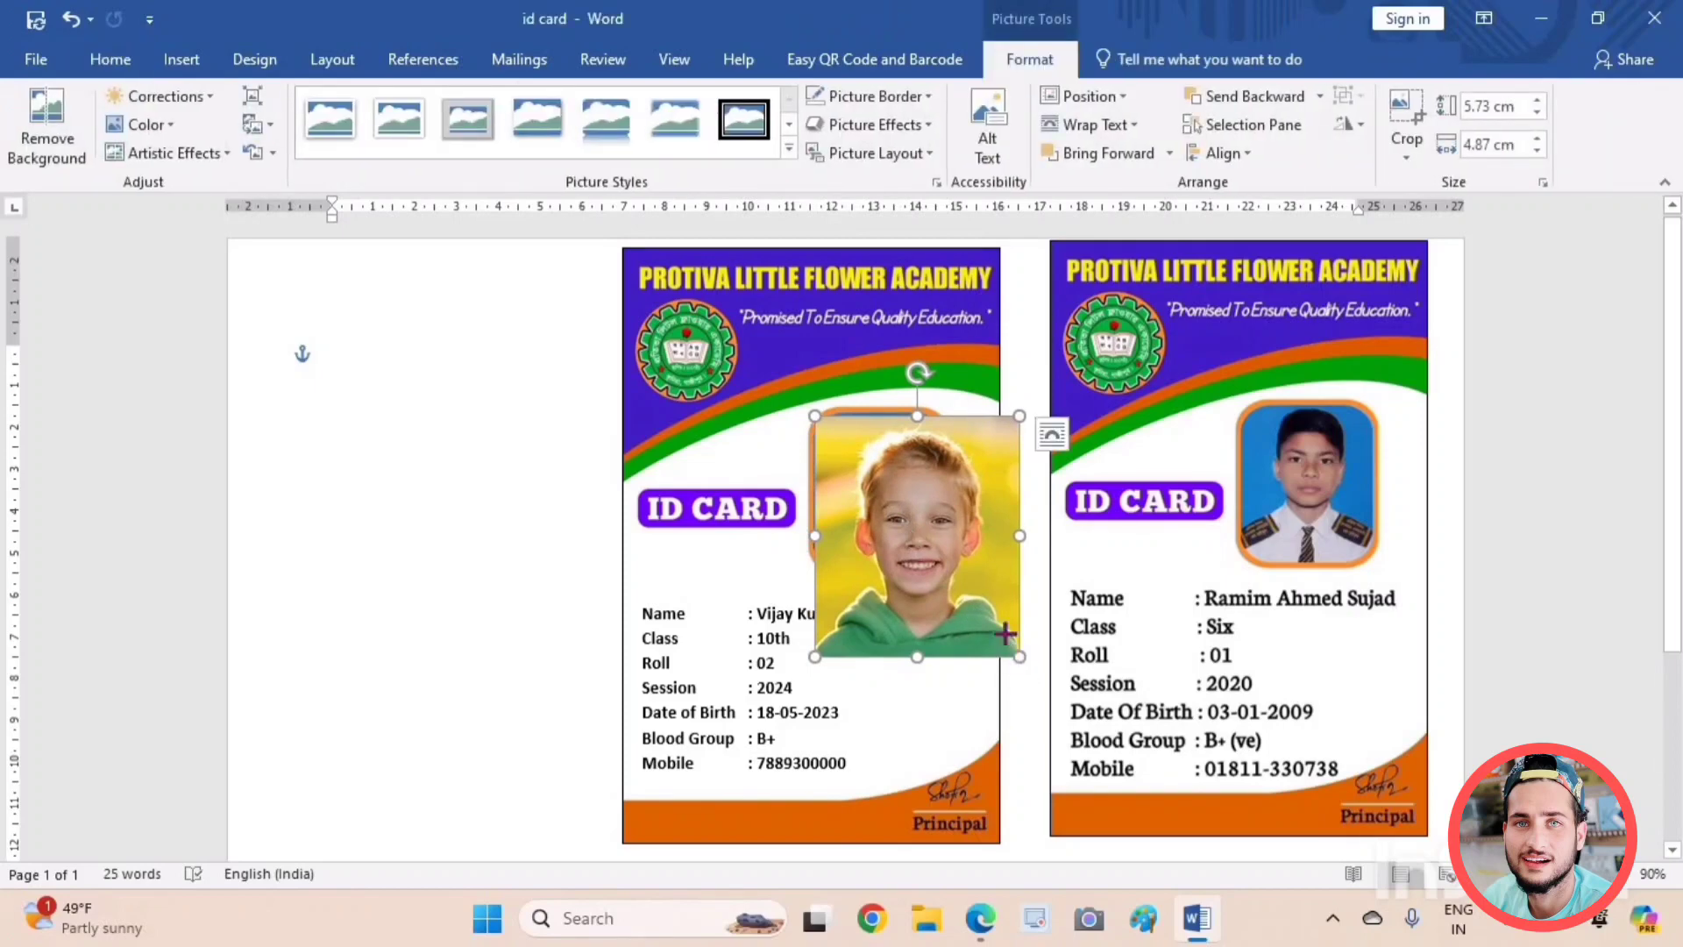
drag(1005, 633, 945, 559)
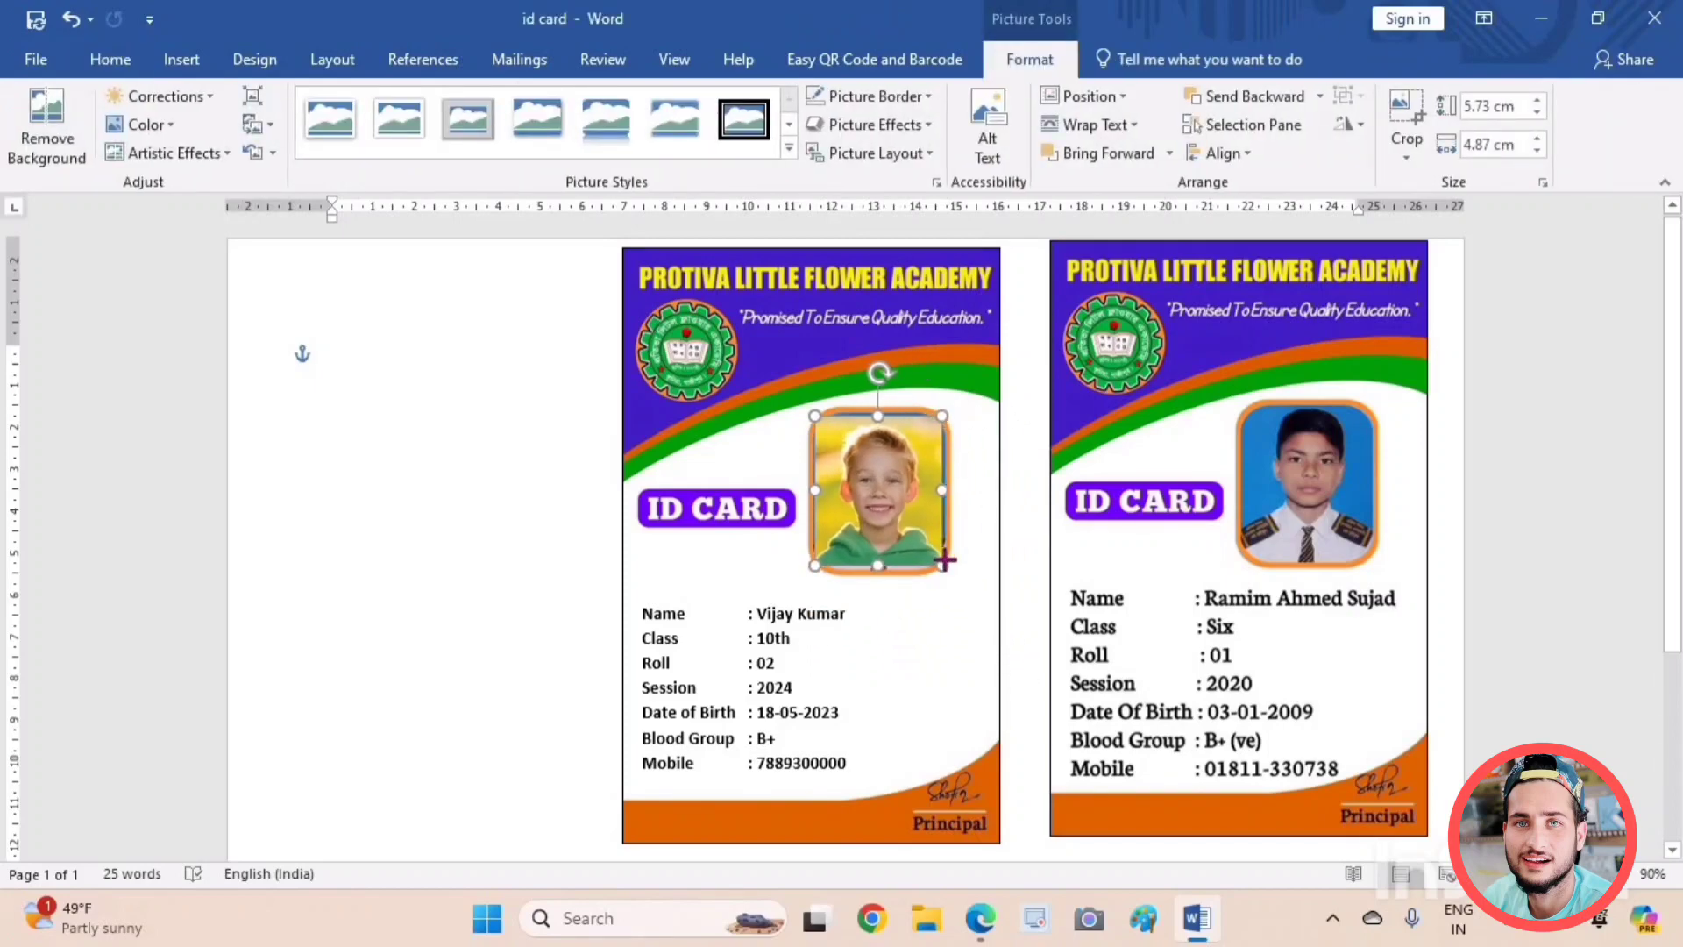
click(482, 394)
click(880, 444)
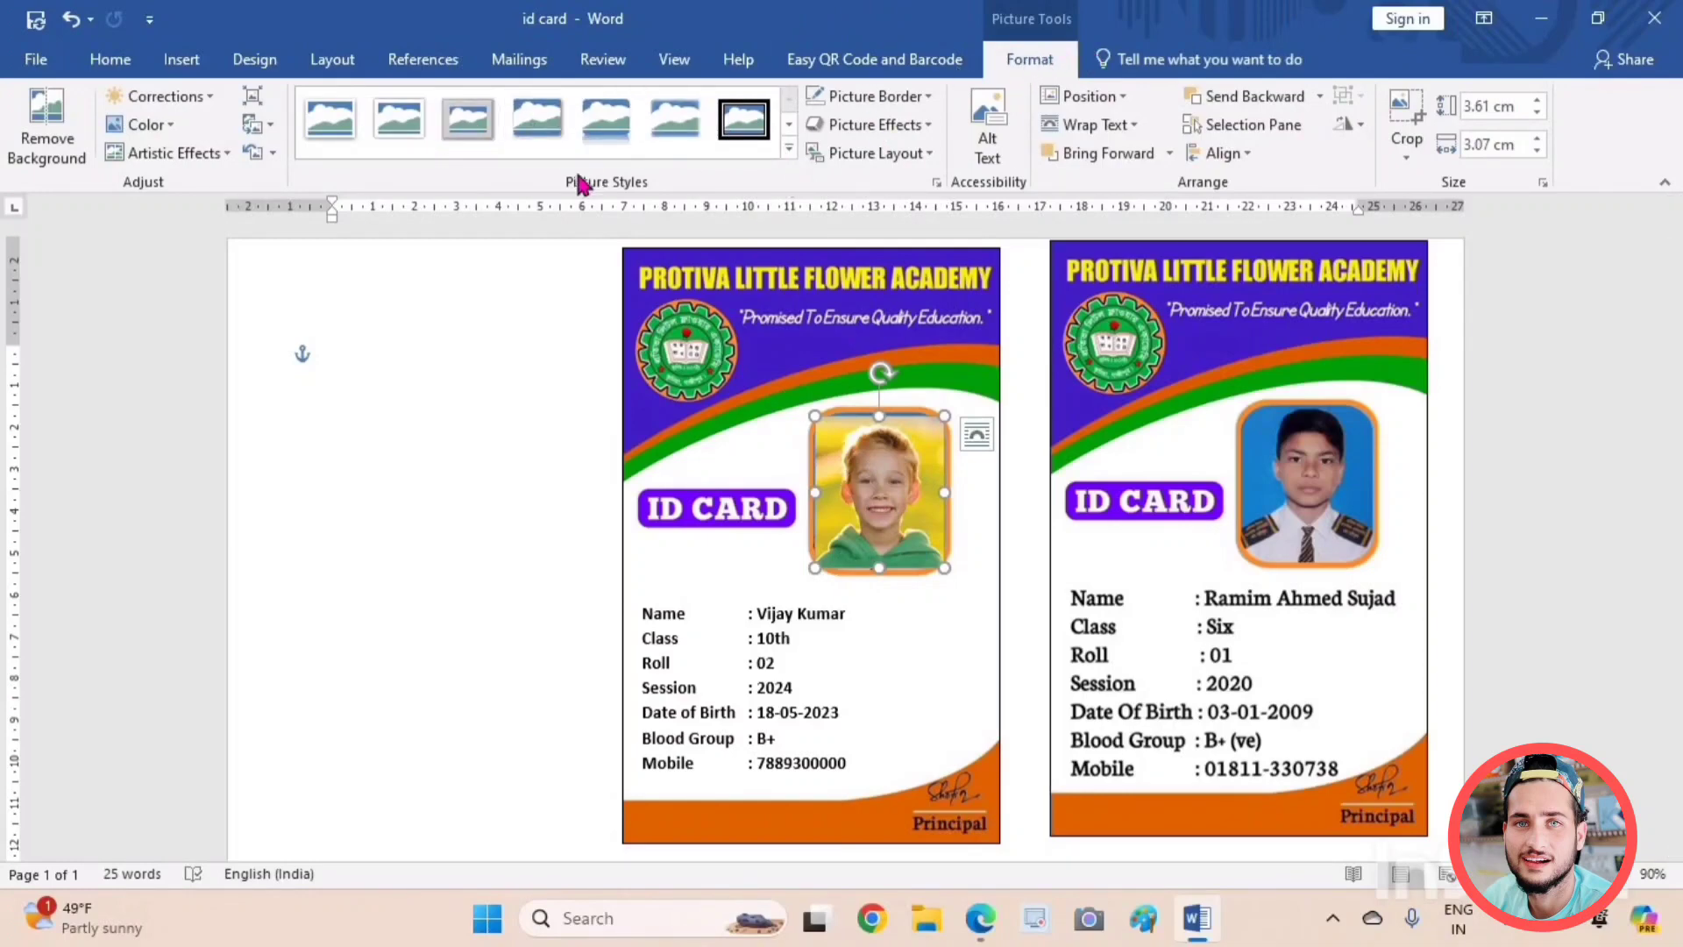
Apply the Reflected Bevel, Black picture style and enlarge the photo to 3.76 × 3.2 cm
click(789, 150)
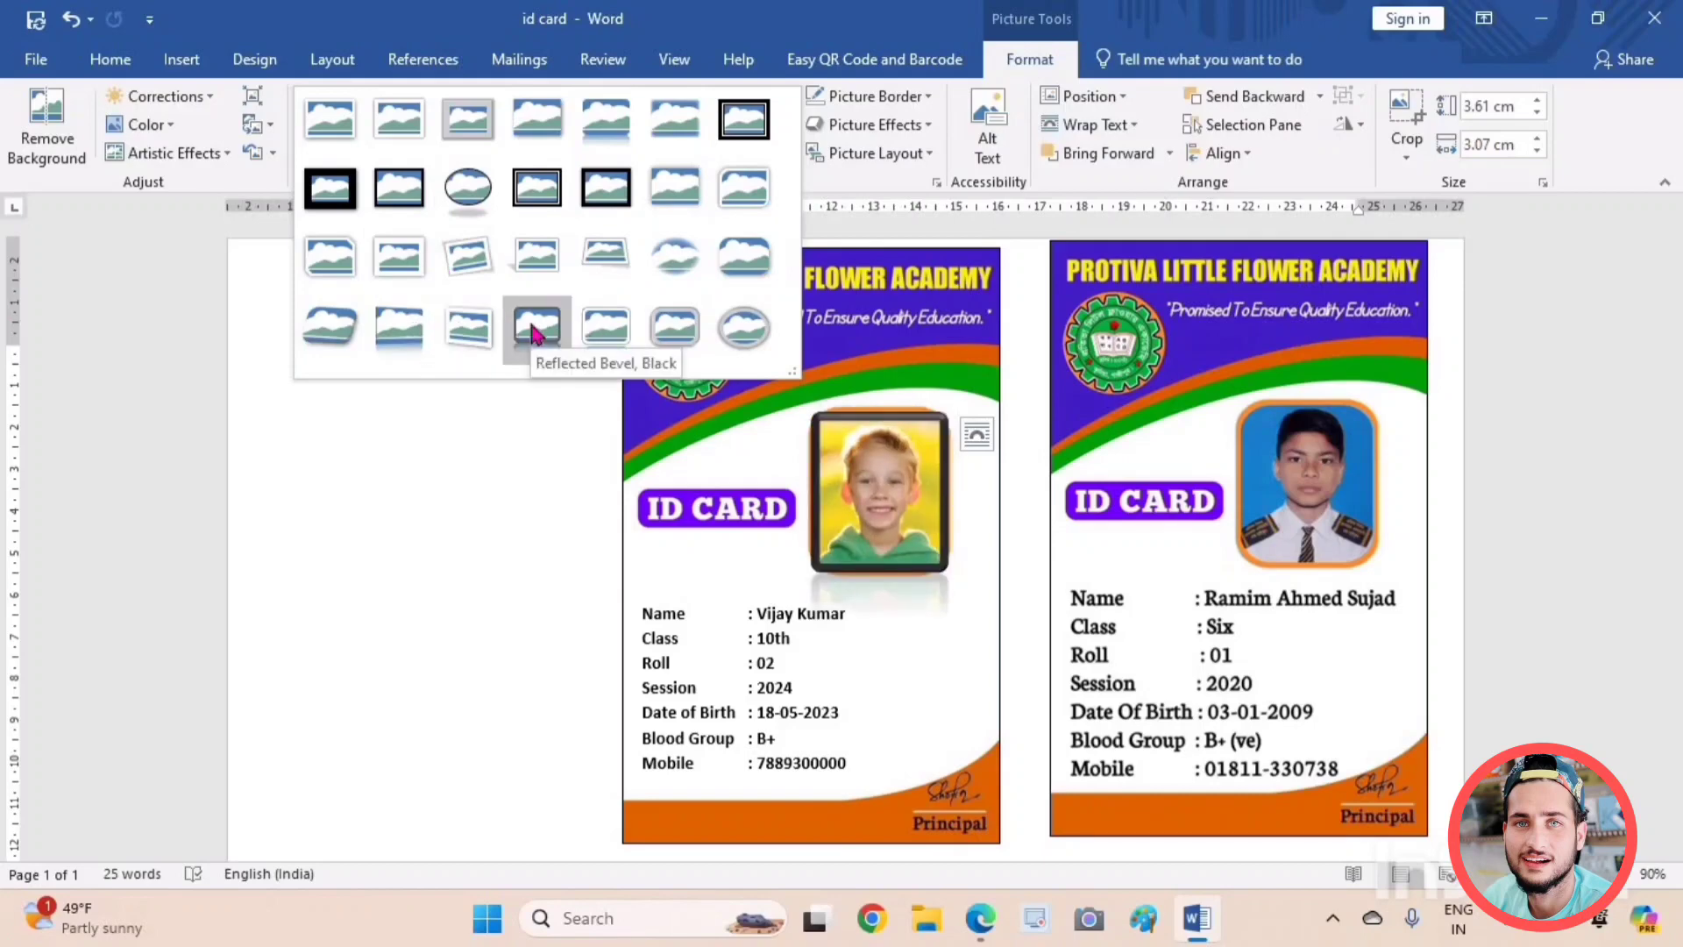
click(532, 331)
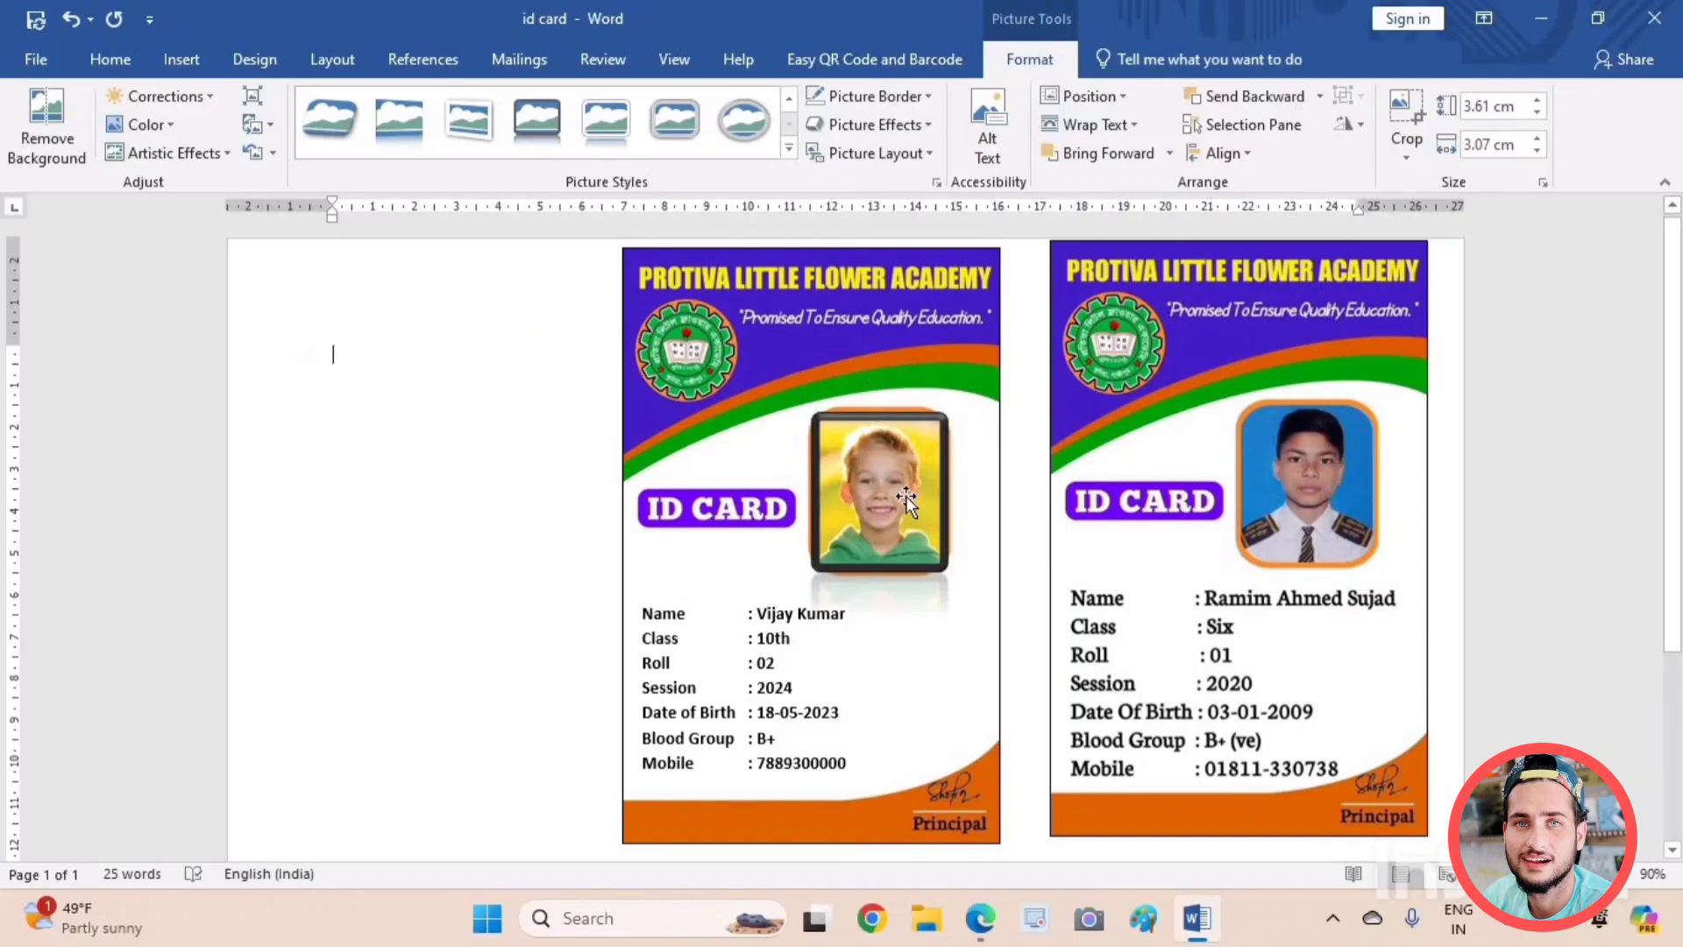
click(906, 496)
click(881, 496)
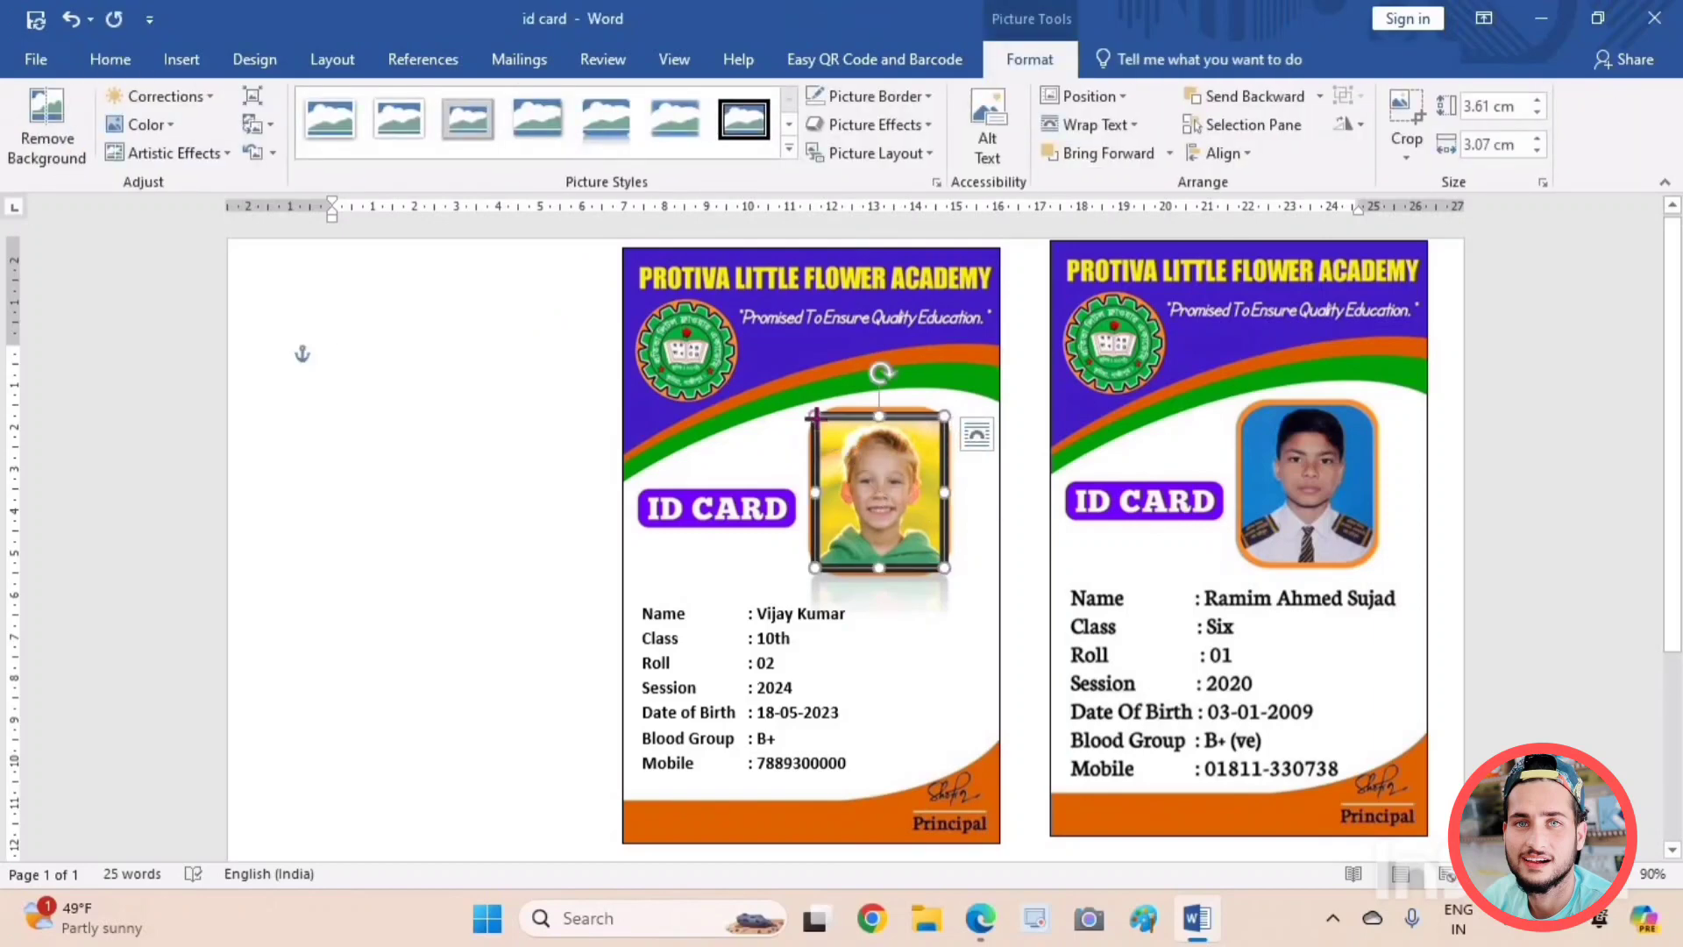
drag(815, 417, 809, 409)
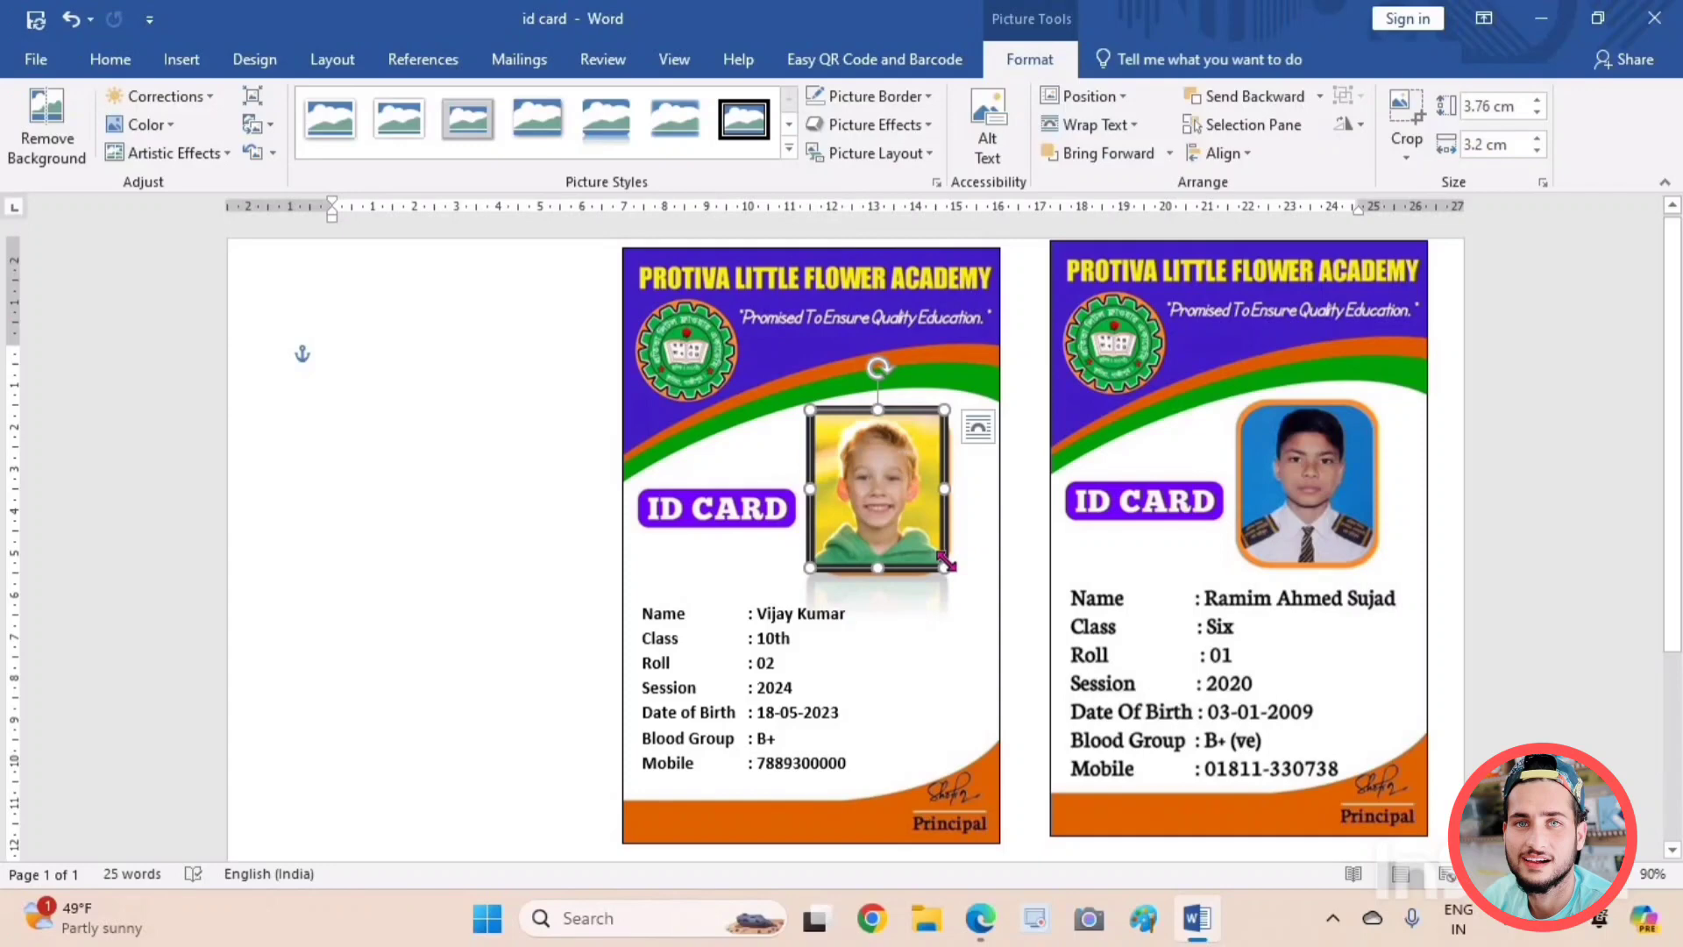
key(Escape)
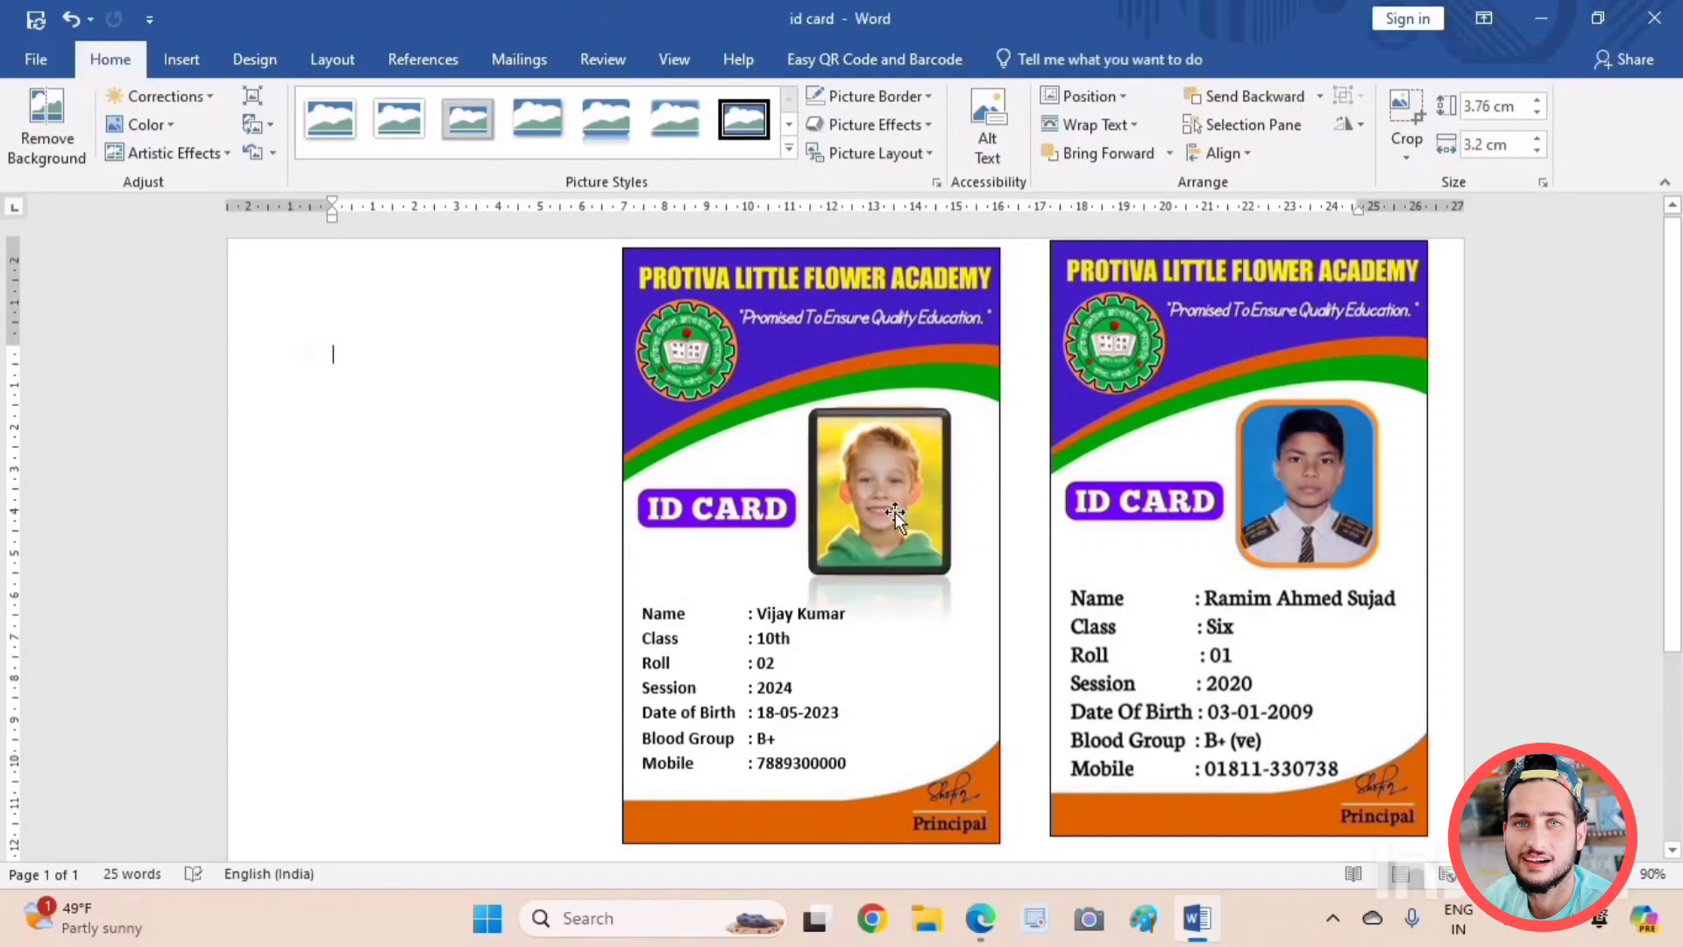
click(891, 510)
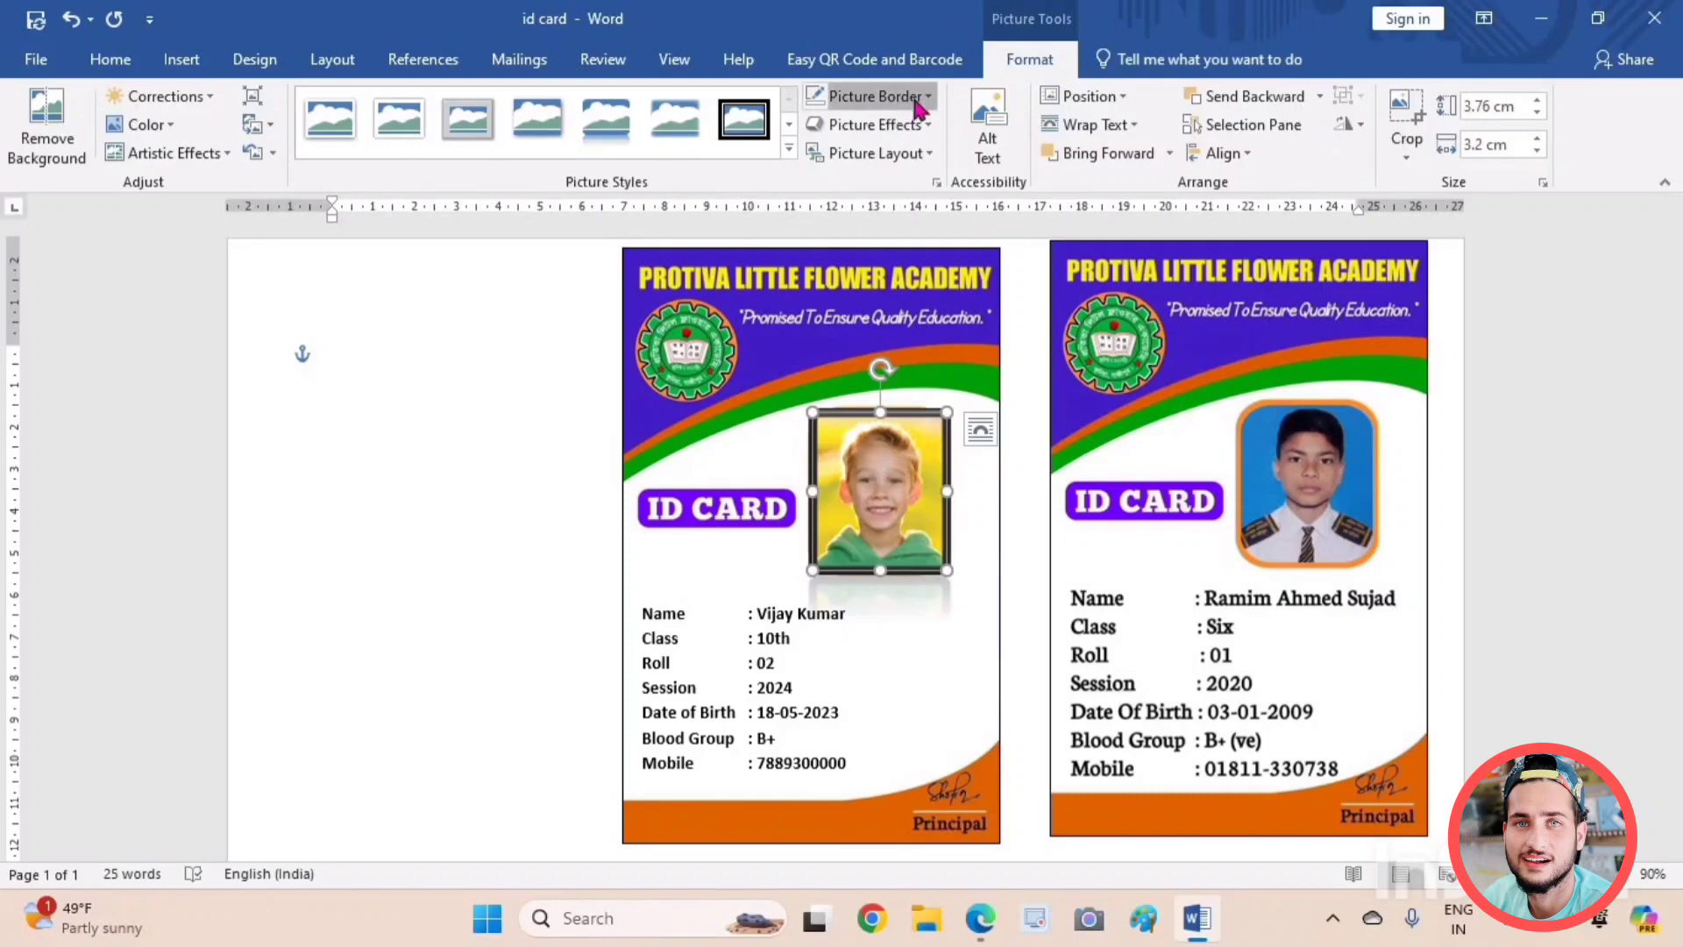
Give the boy's photo a 3 pt border and enlarge it to 4.11 × 3.37 cm
click(874, 96)
mouse_move(868, 376)
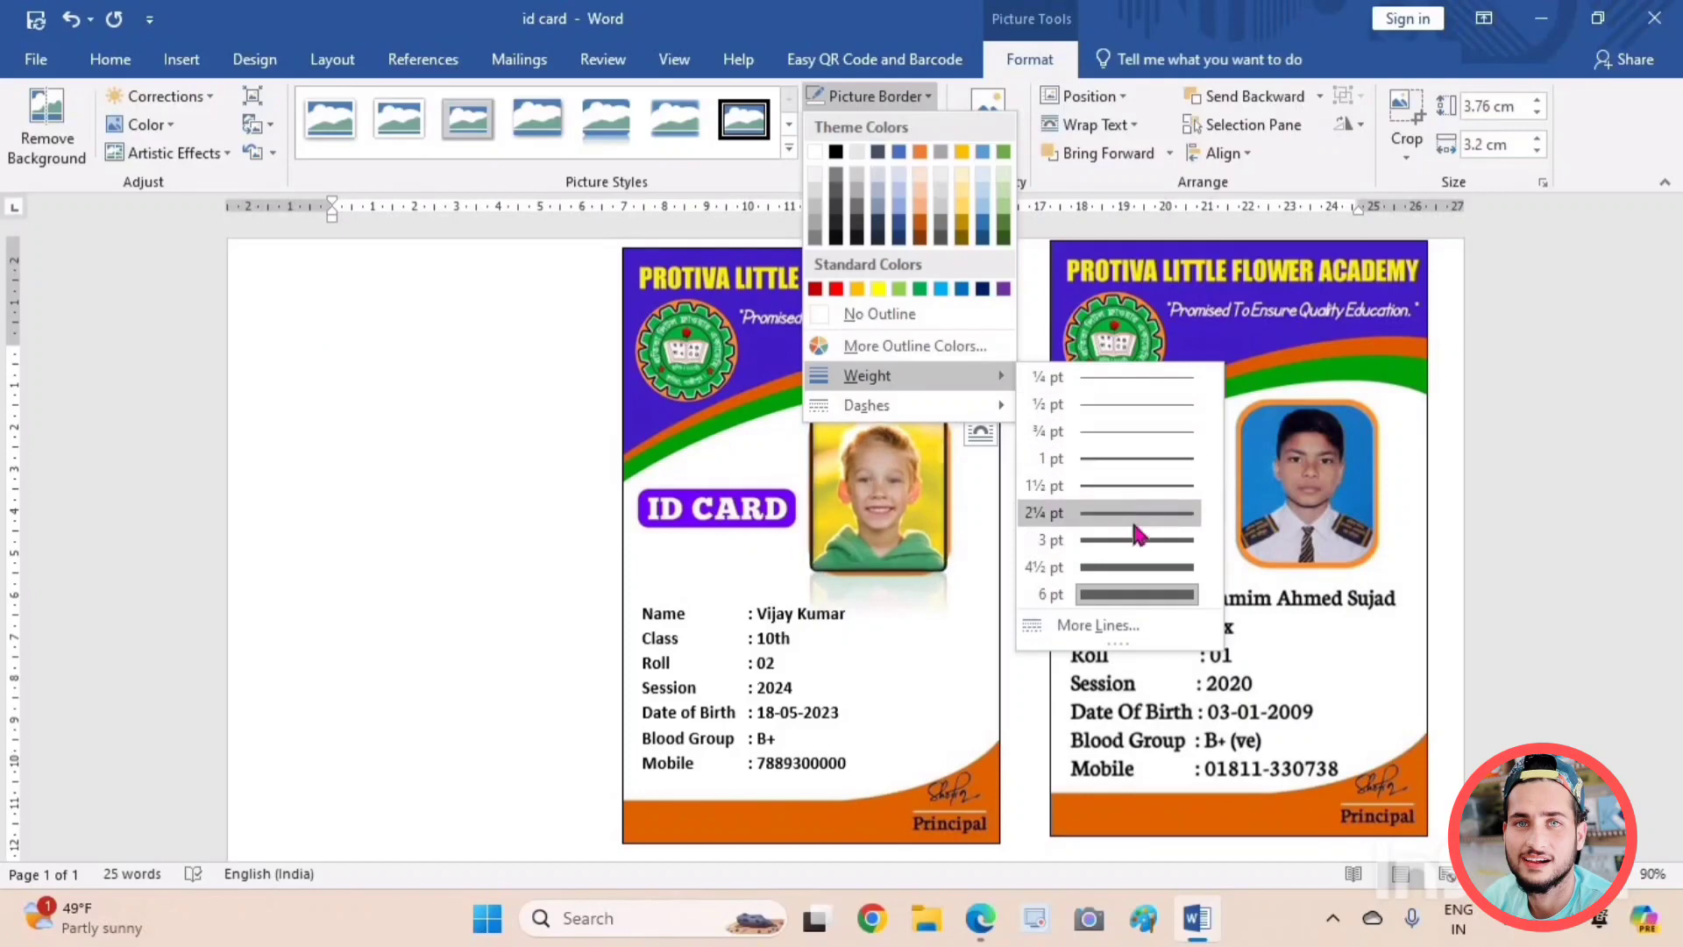
click(1138, 541)
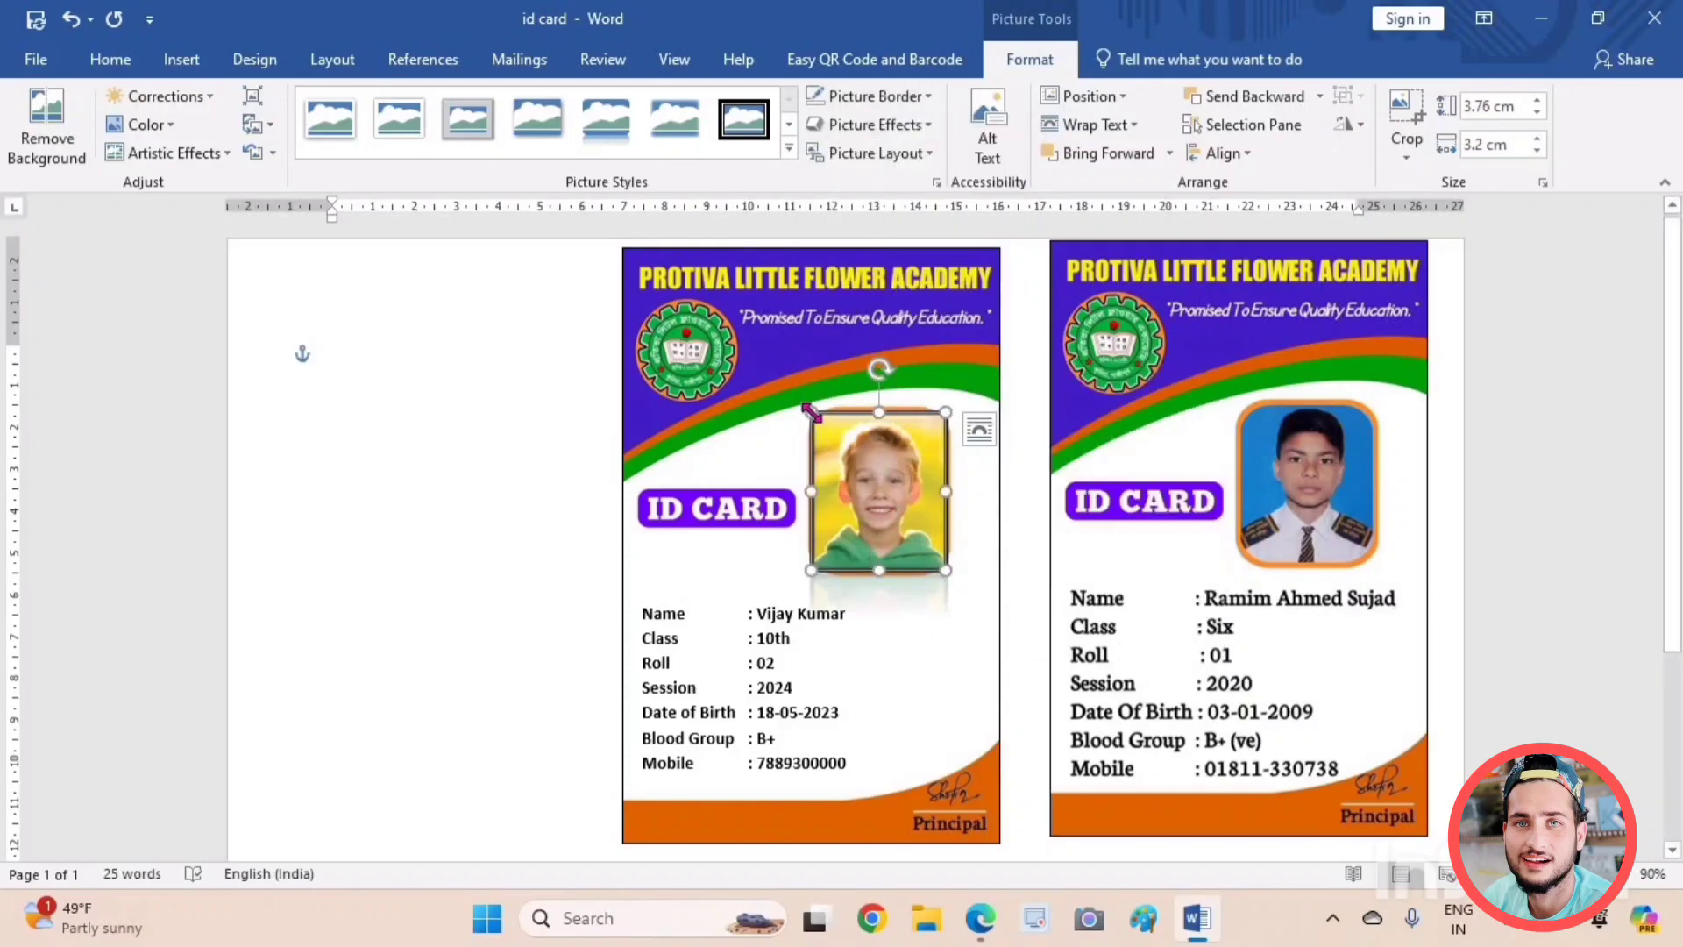
drag(811, 411, 806, 403)
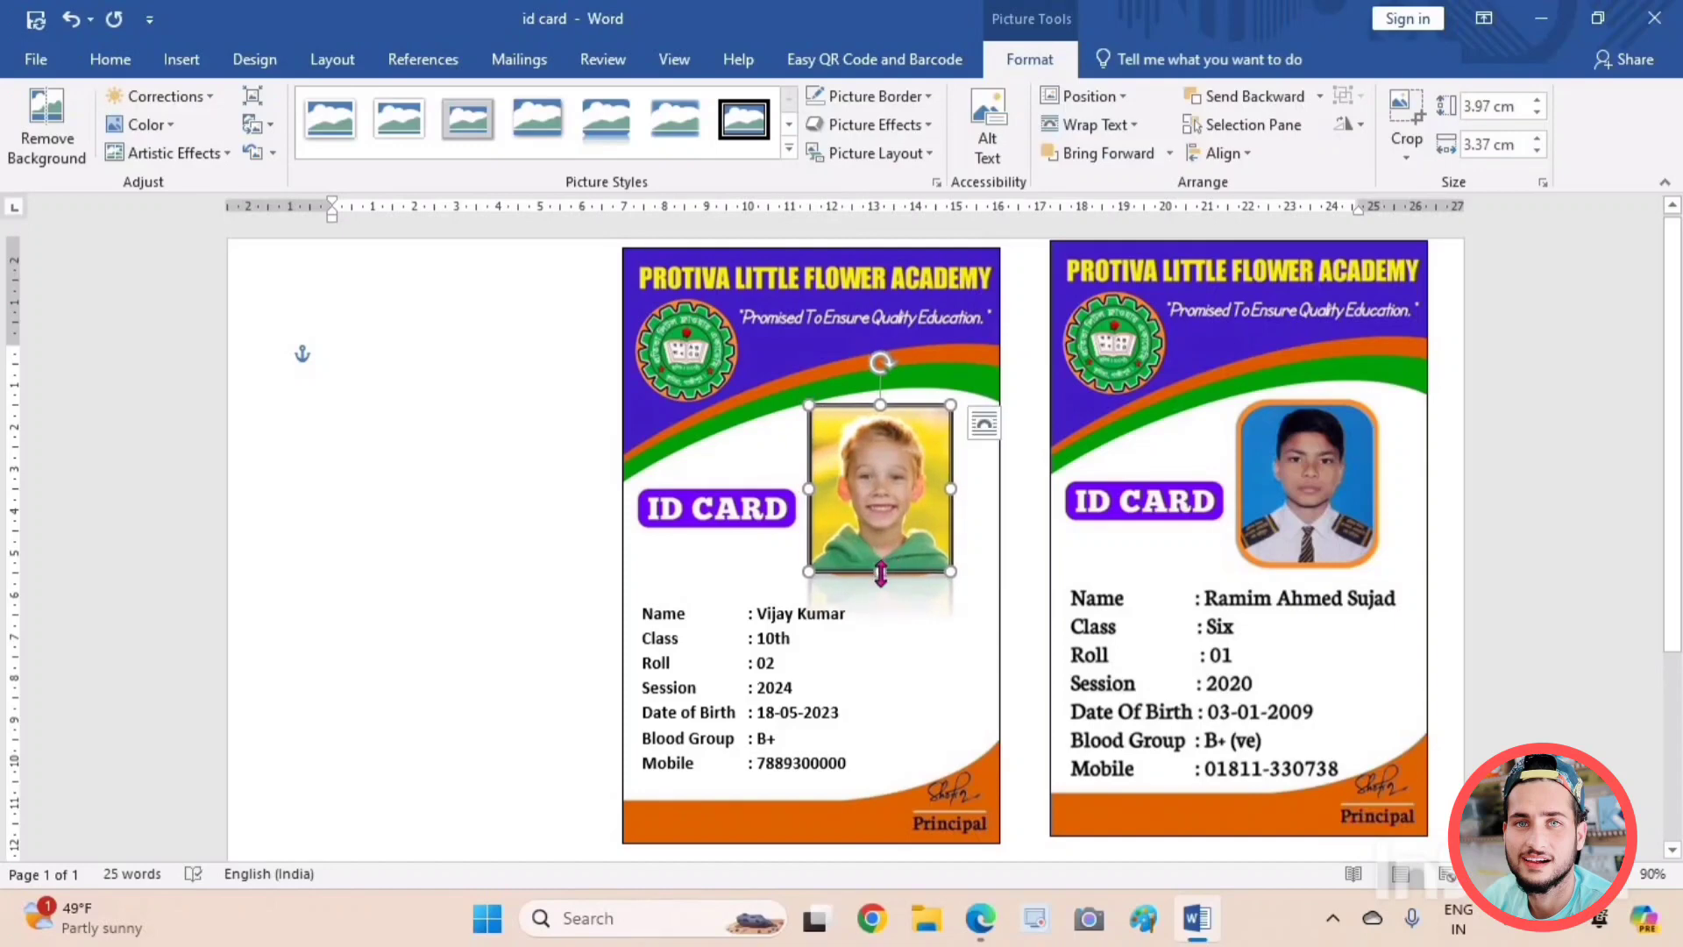
drag(881, 573, 881, 579)
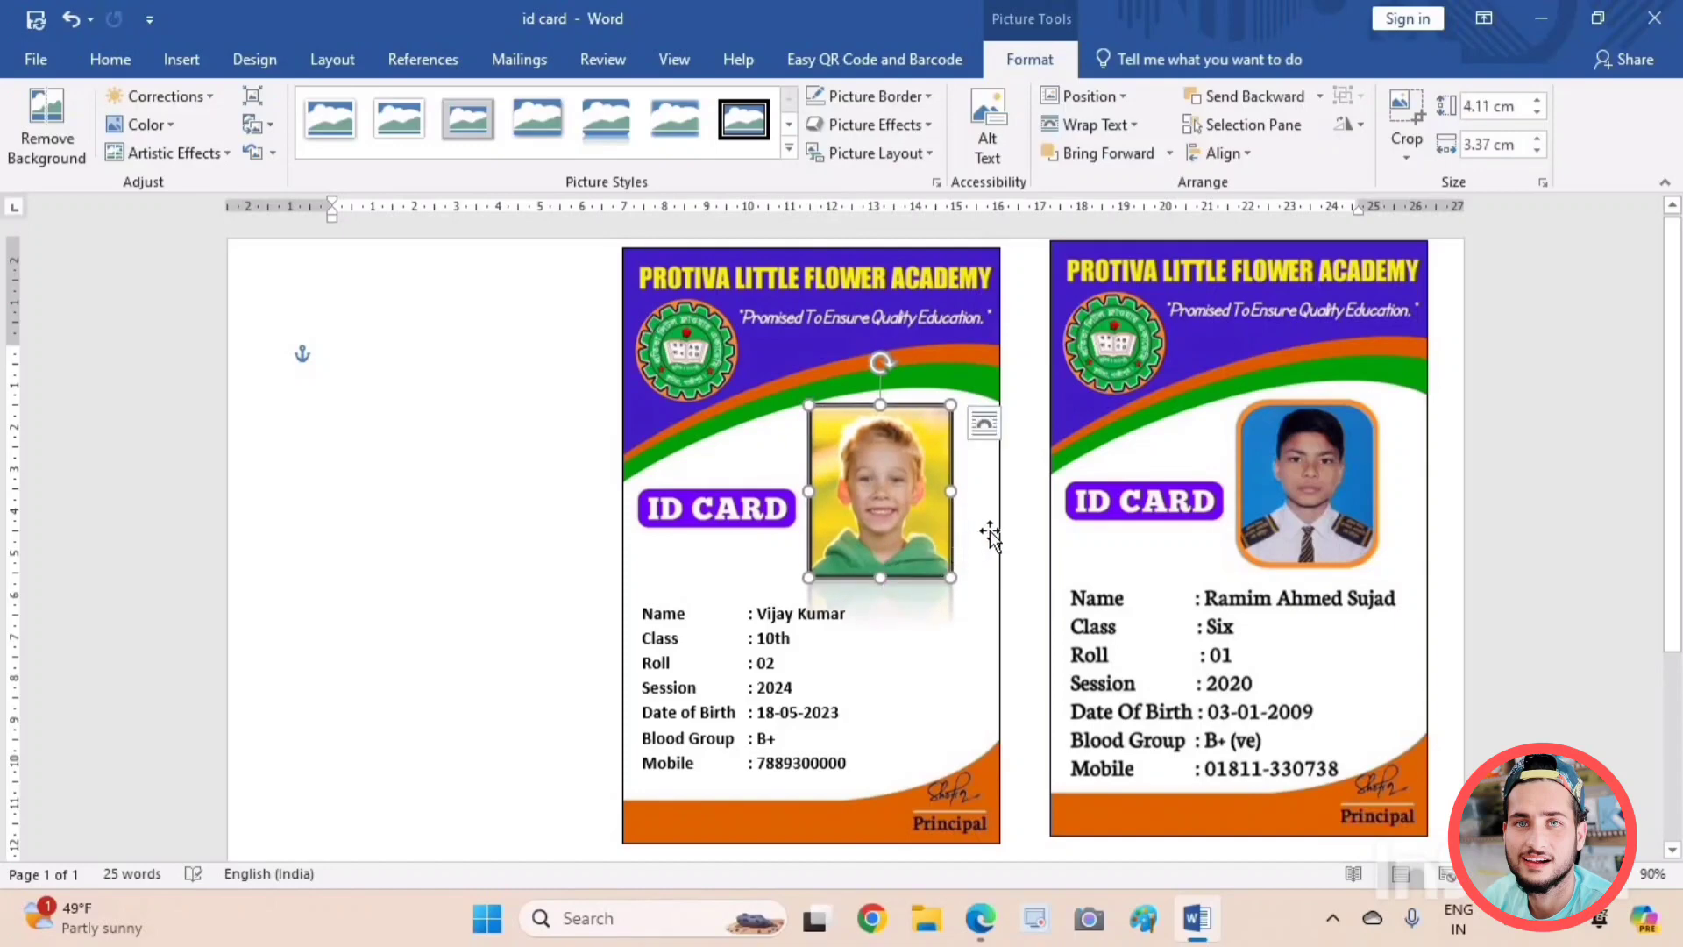
click(986, 532)
click(872, 412)
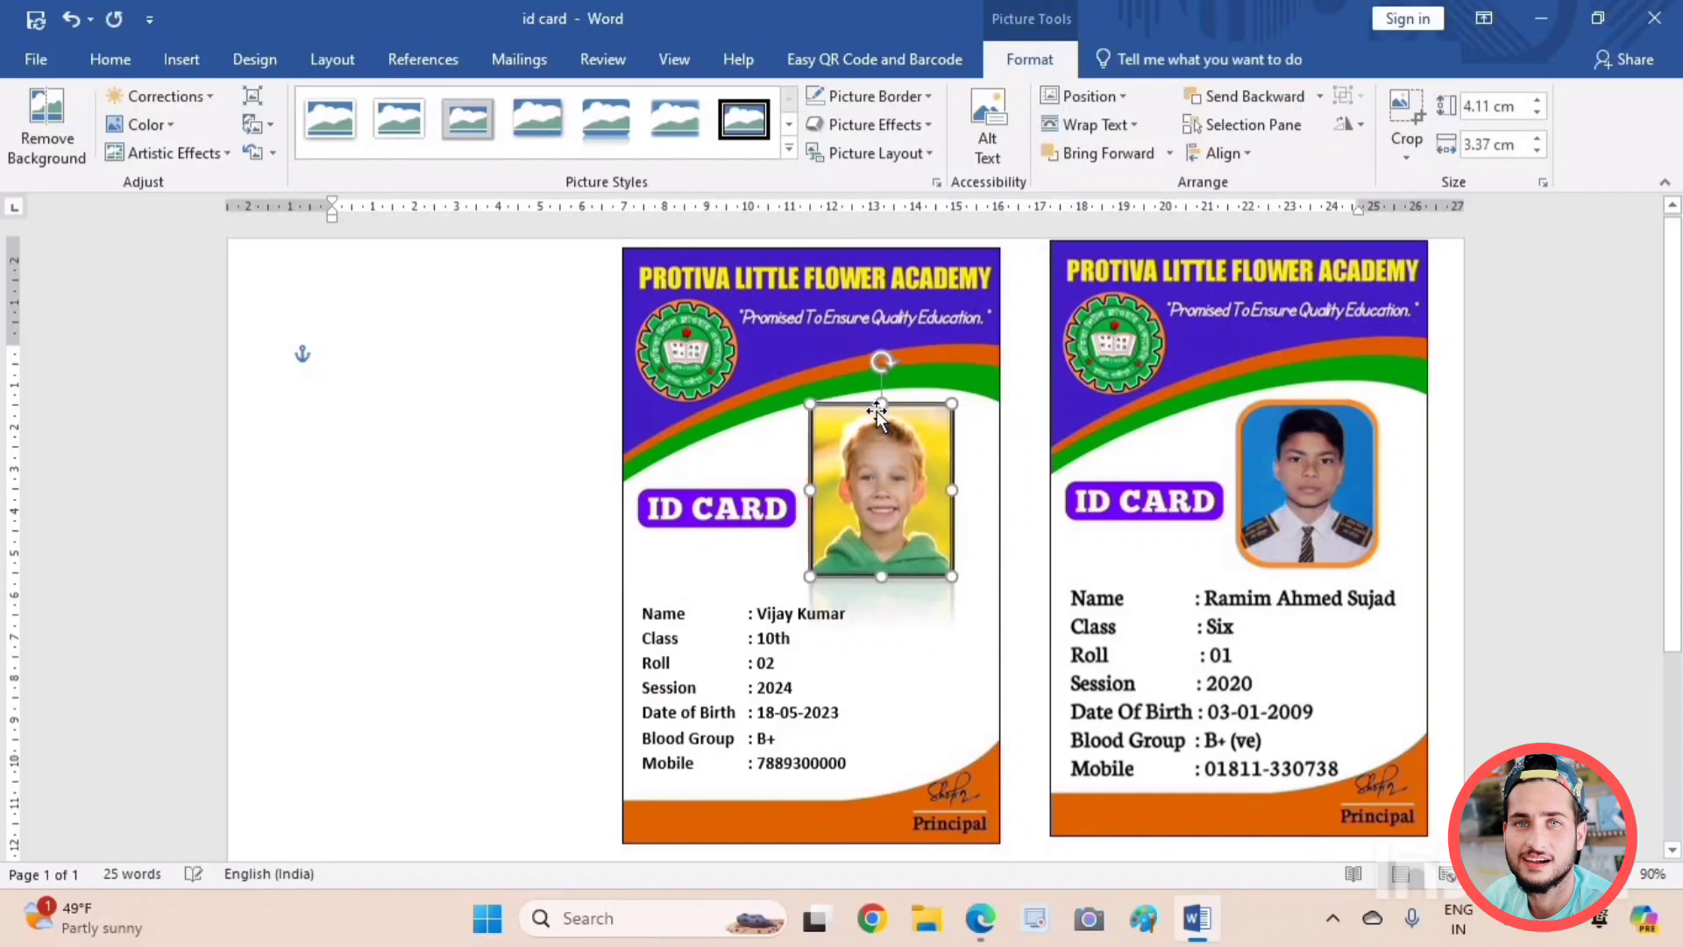
click(1159, 736)
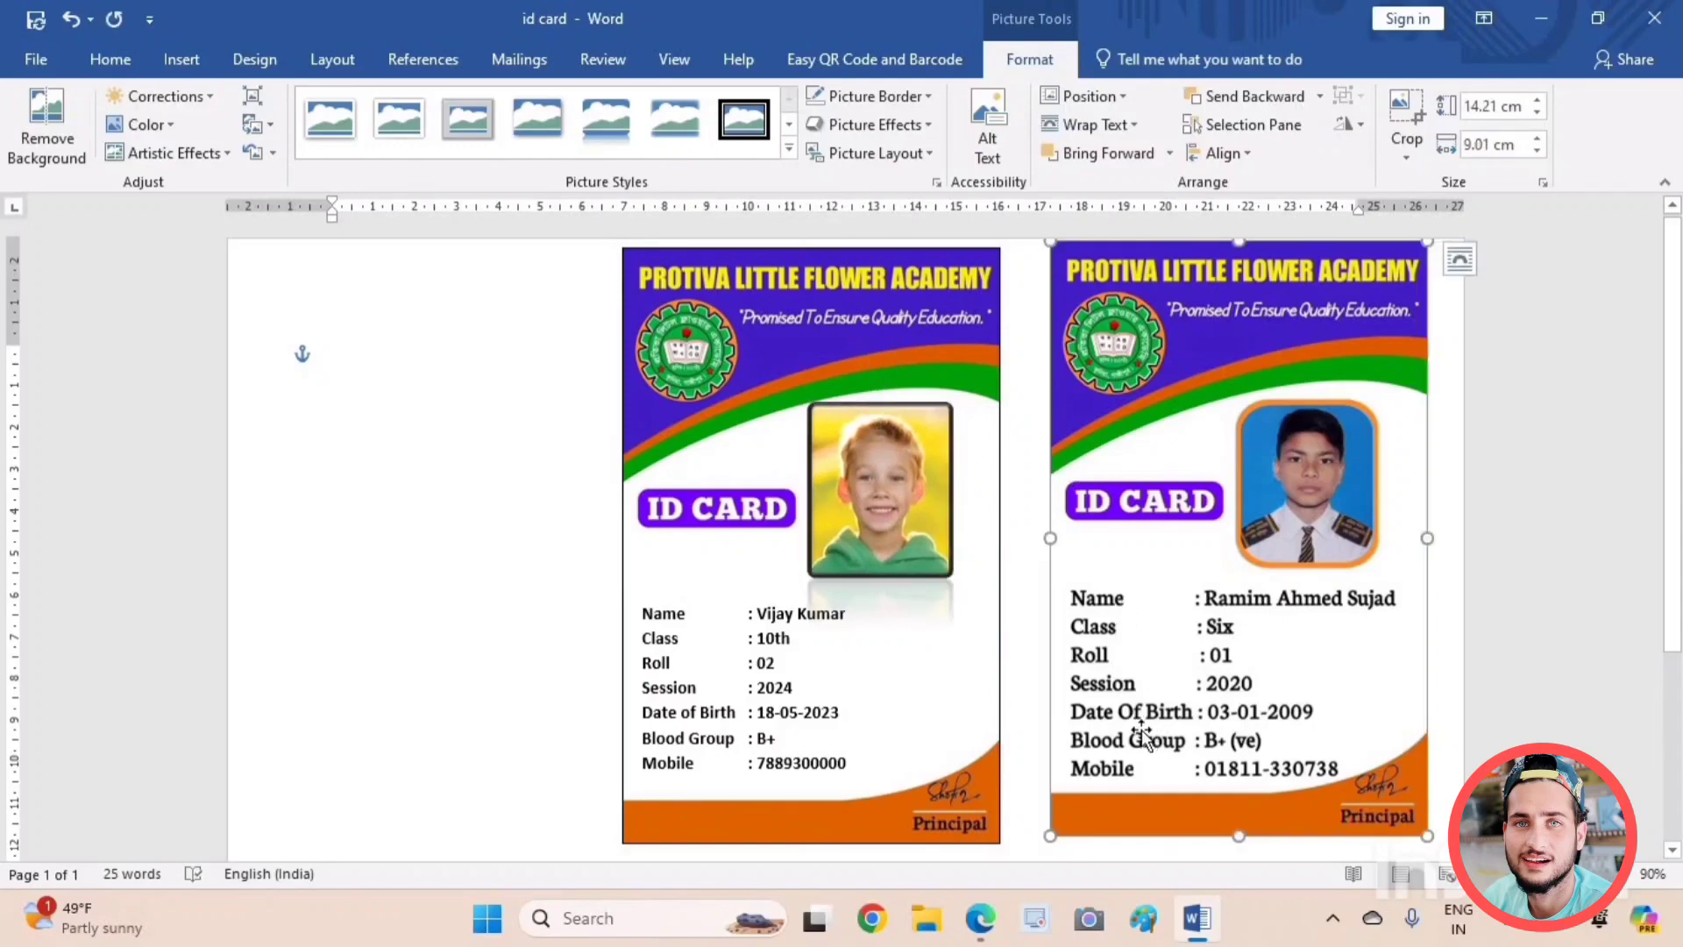
click(985, 538)
Zoom the page to 120% and select the right-hand ID card image
click(863, 496)
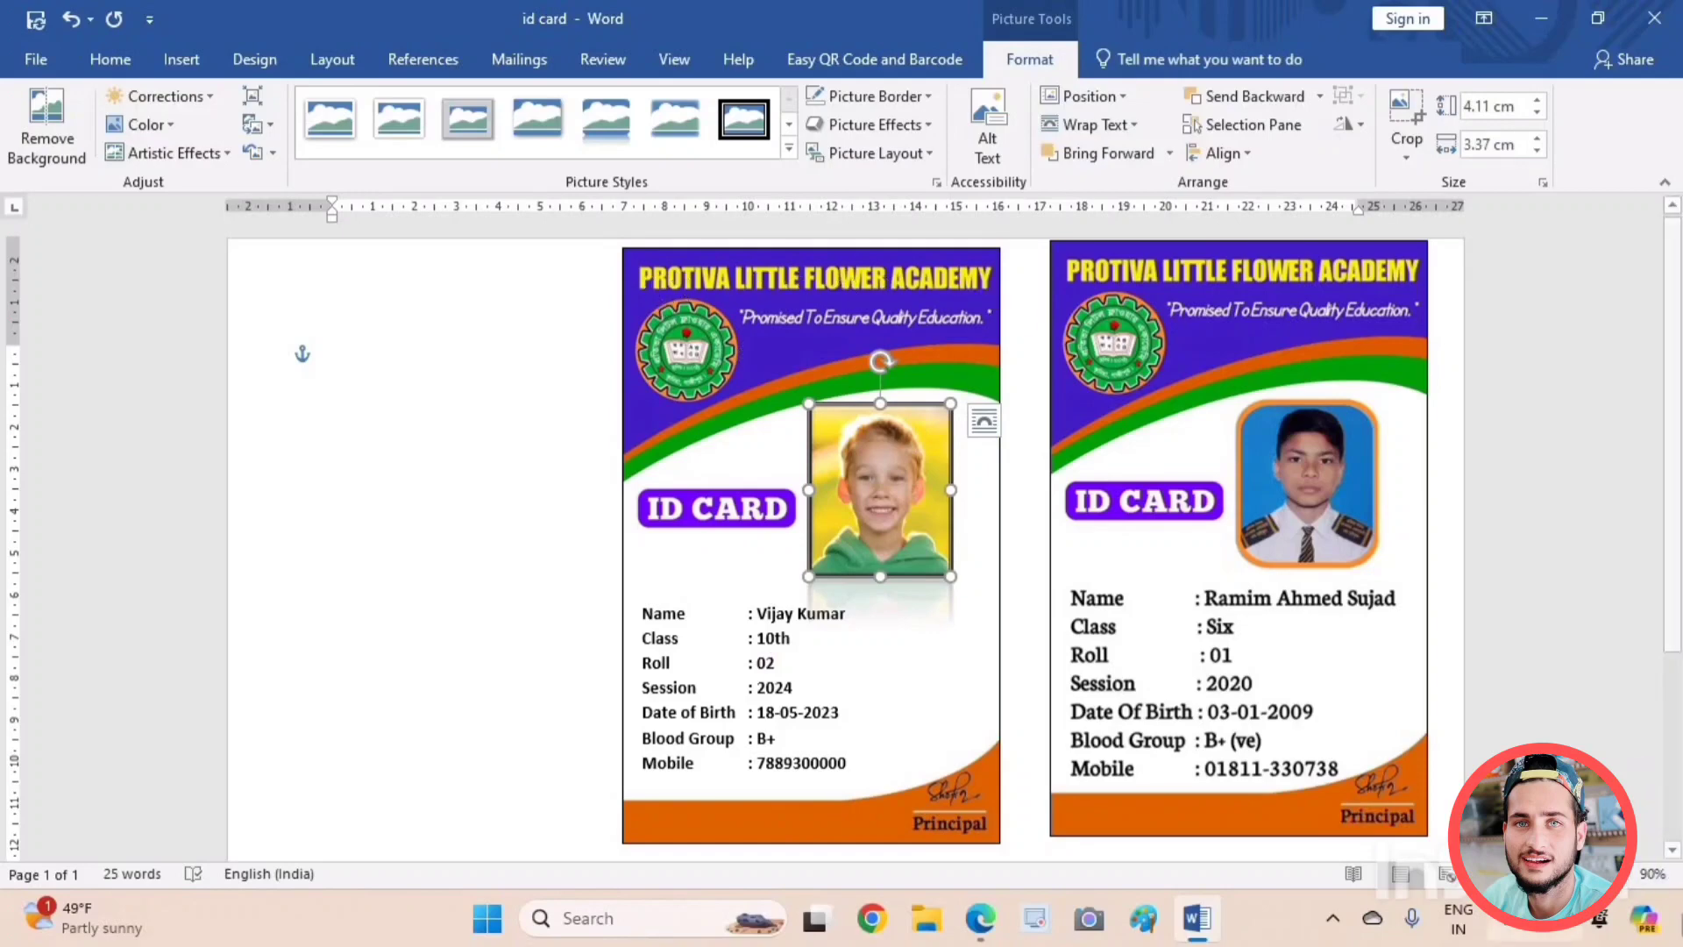
click(1627, 880)
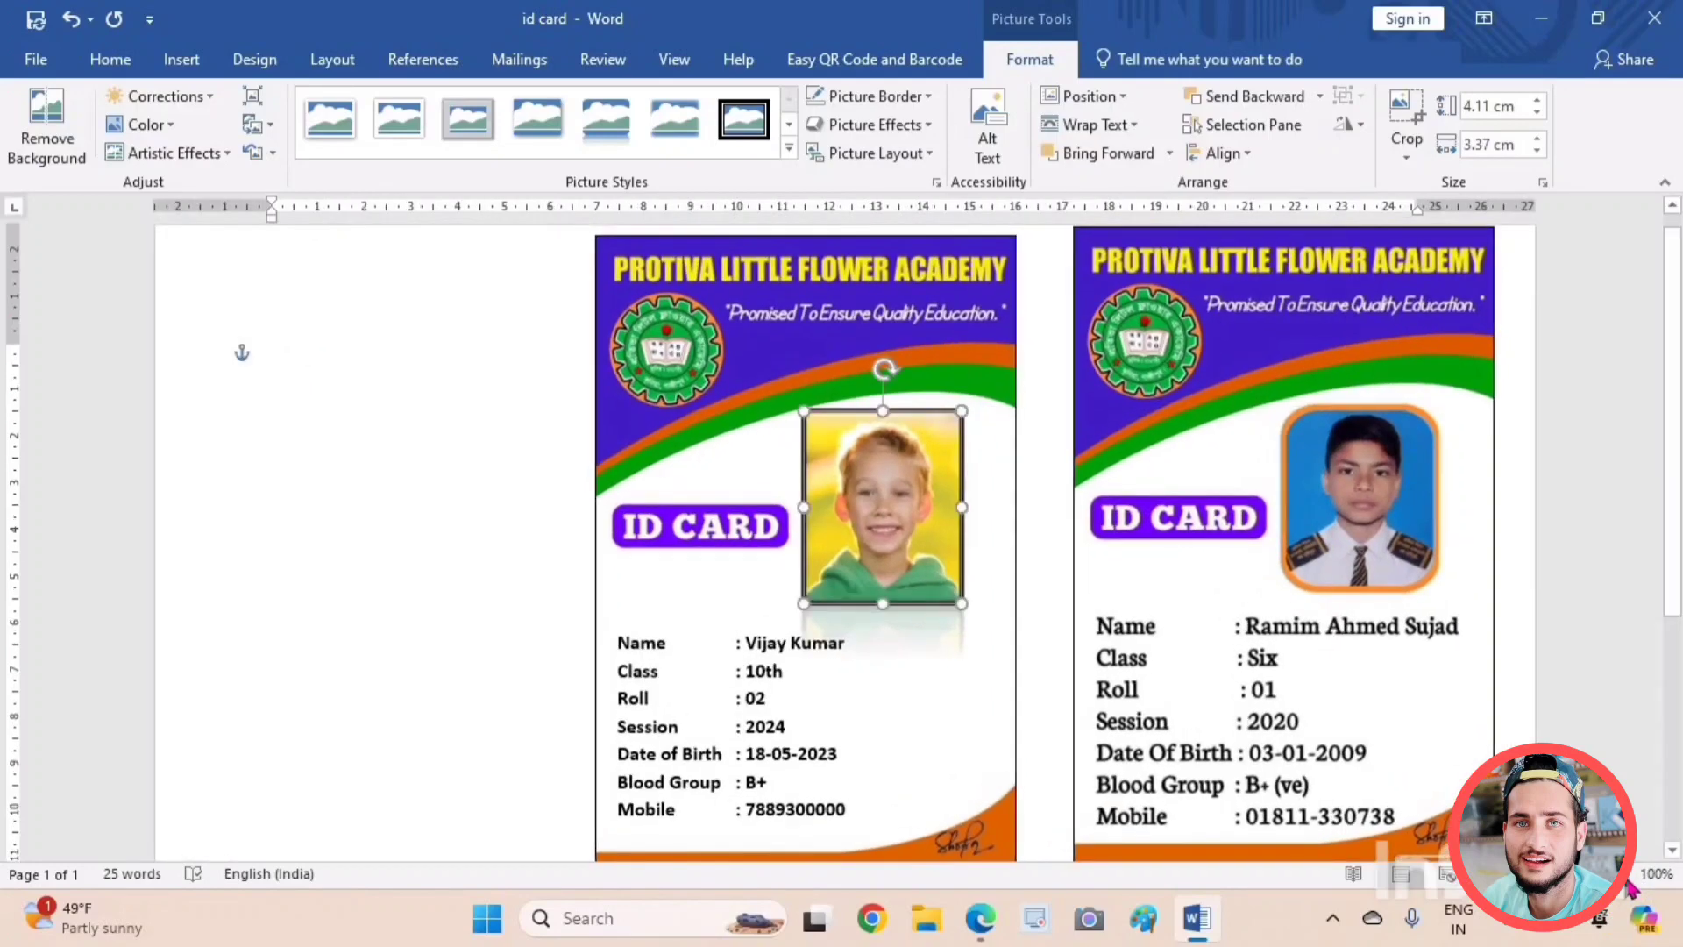
click(1589, 673)
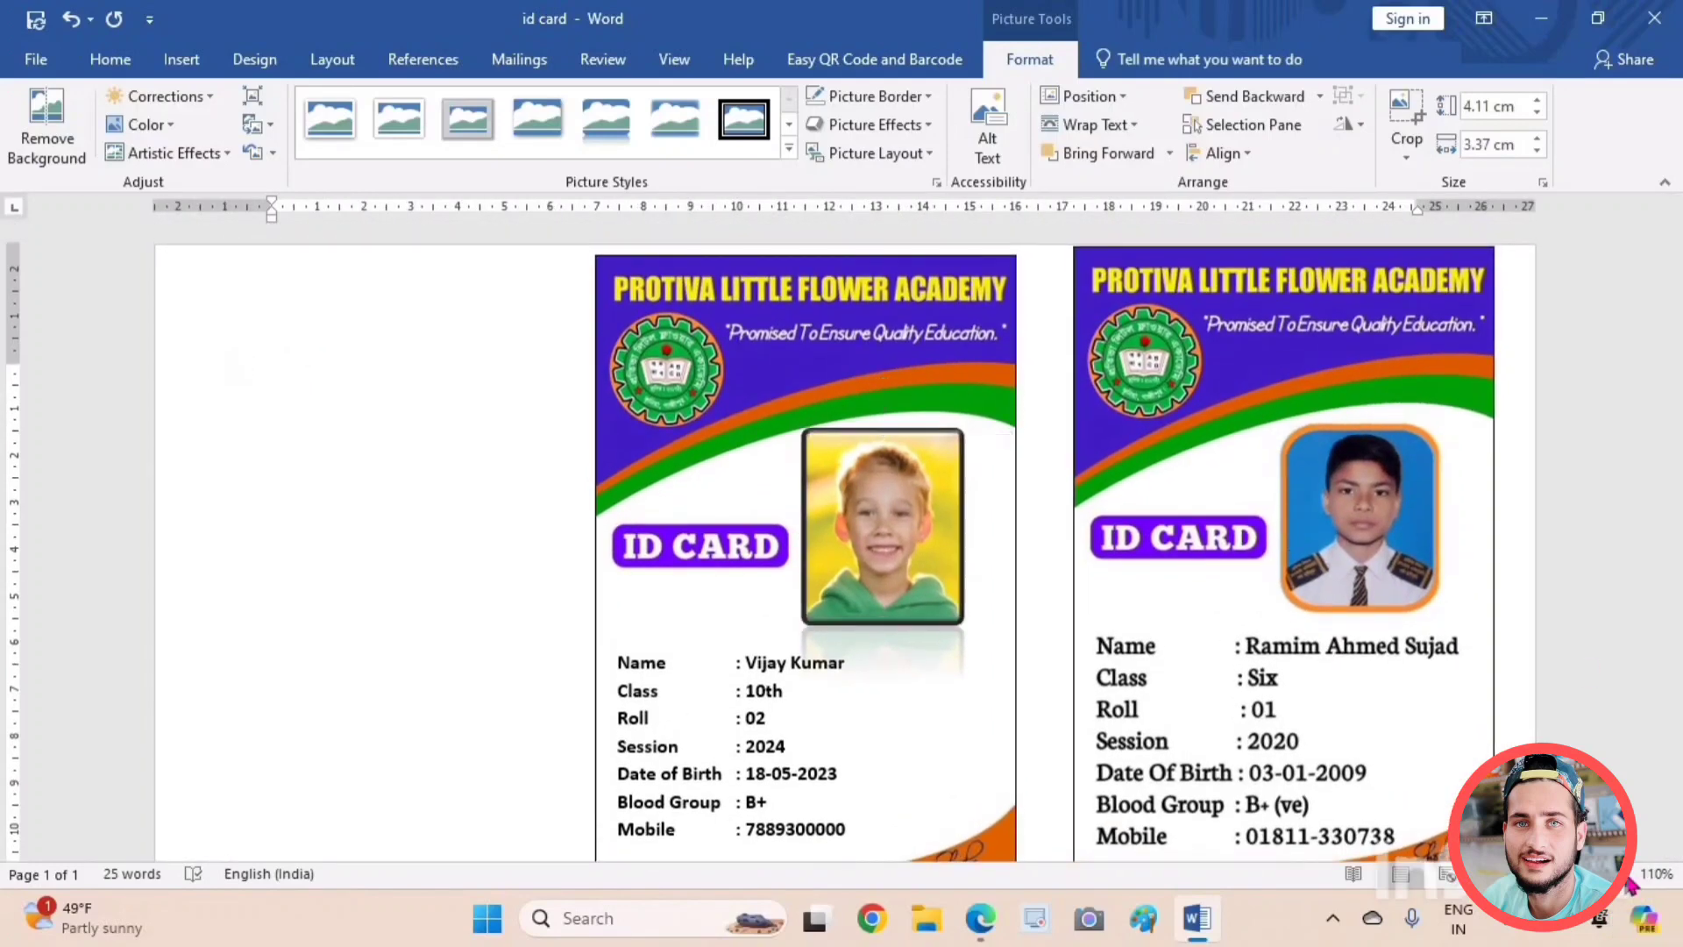
scroll(1589, 673, up, 2)
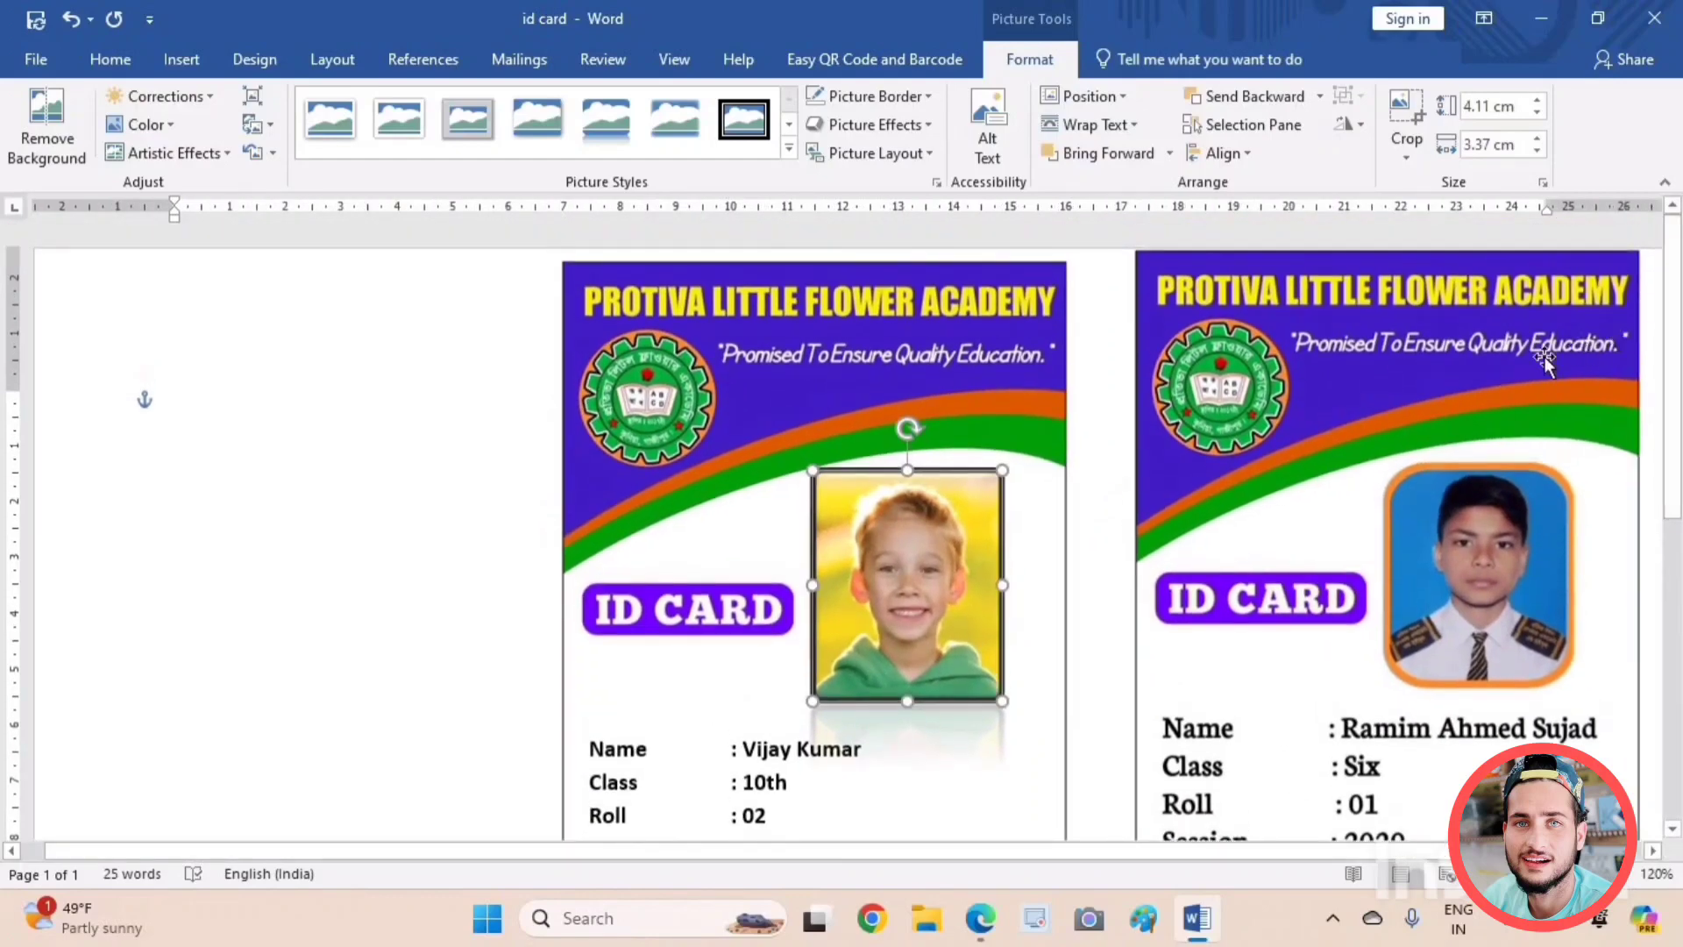
drag(1154, 850, 1207, 850)
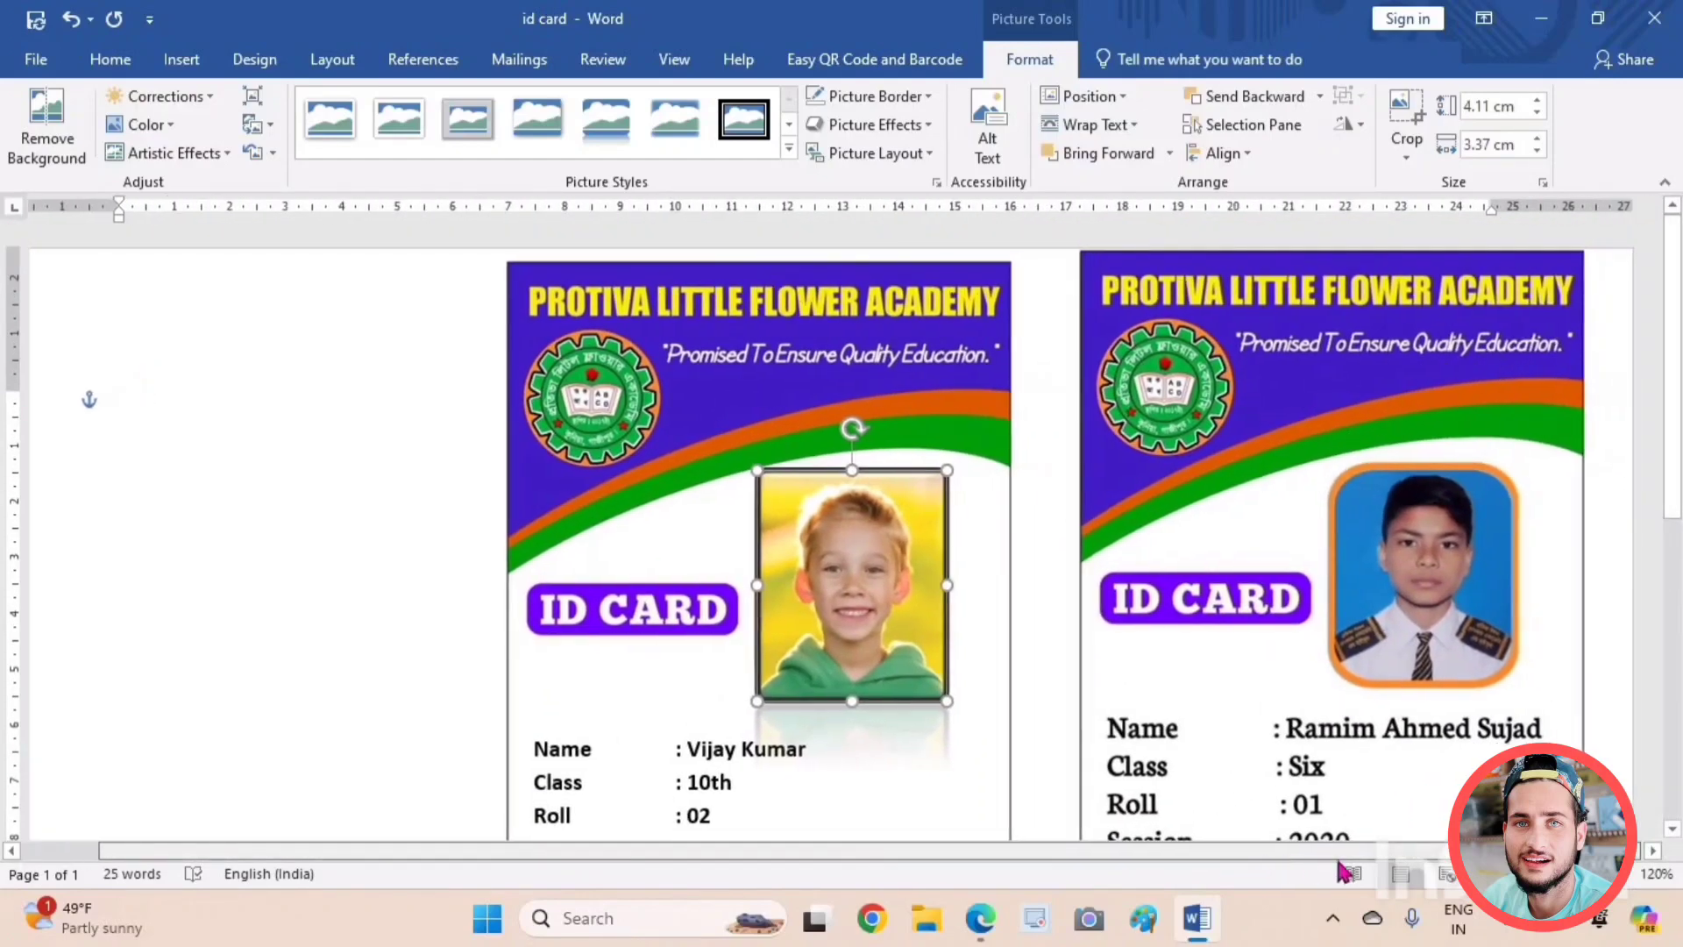
click(580, 298)
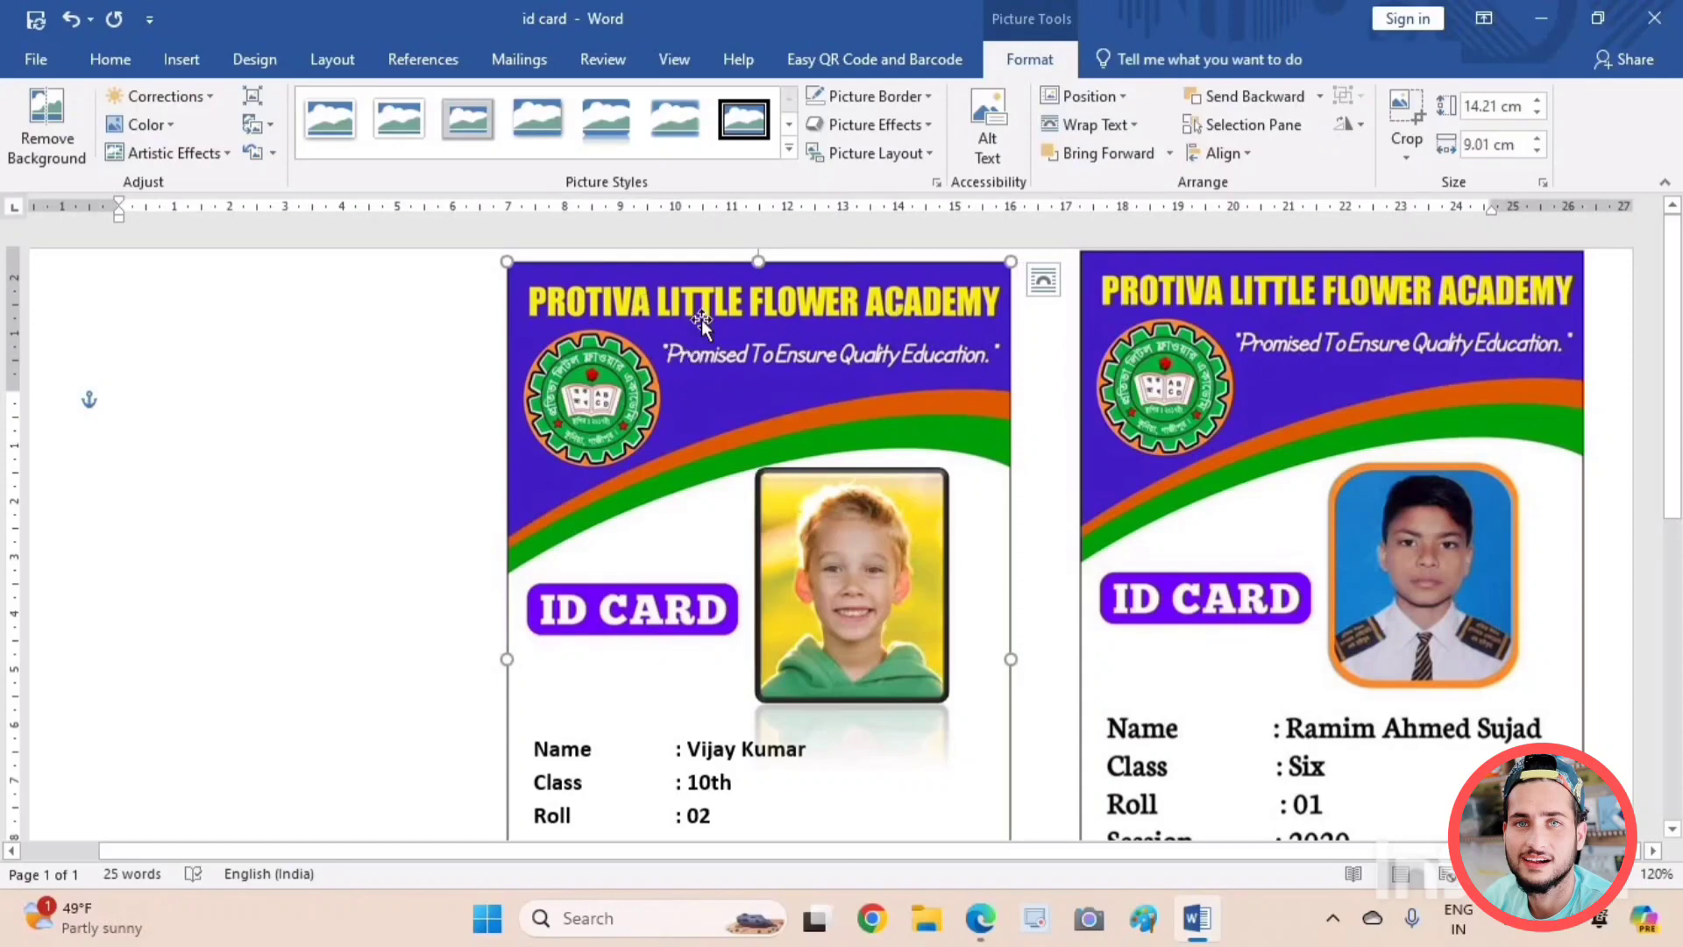
click(1244, 343)
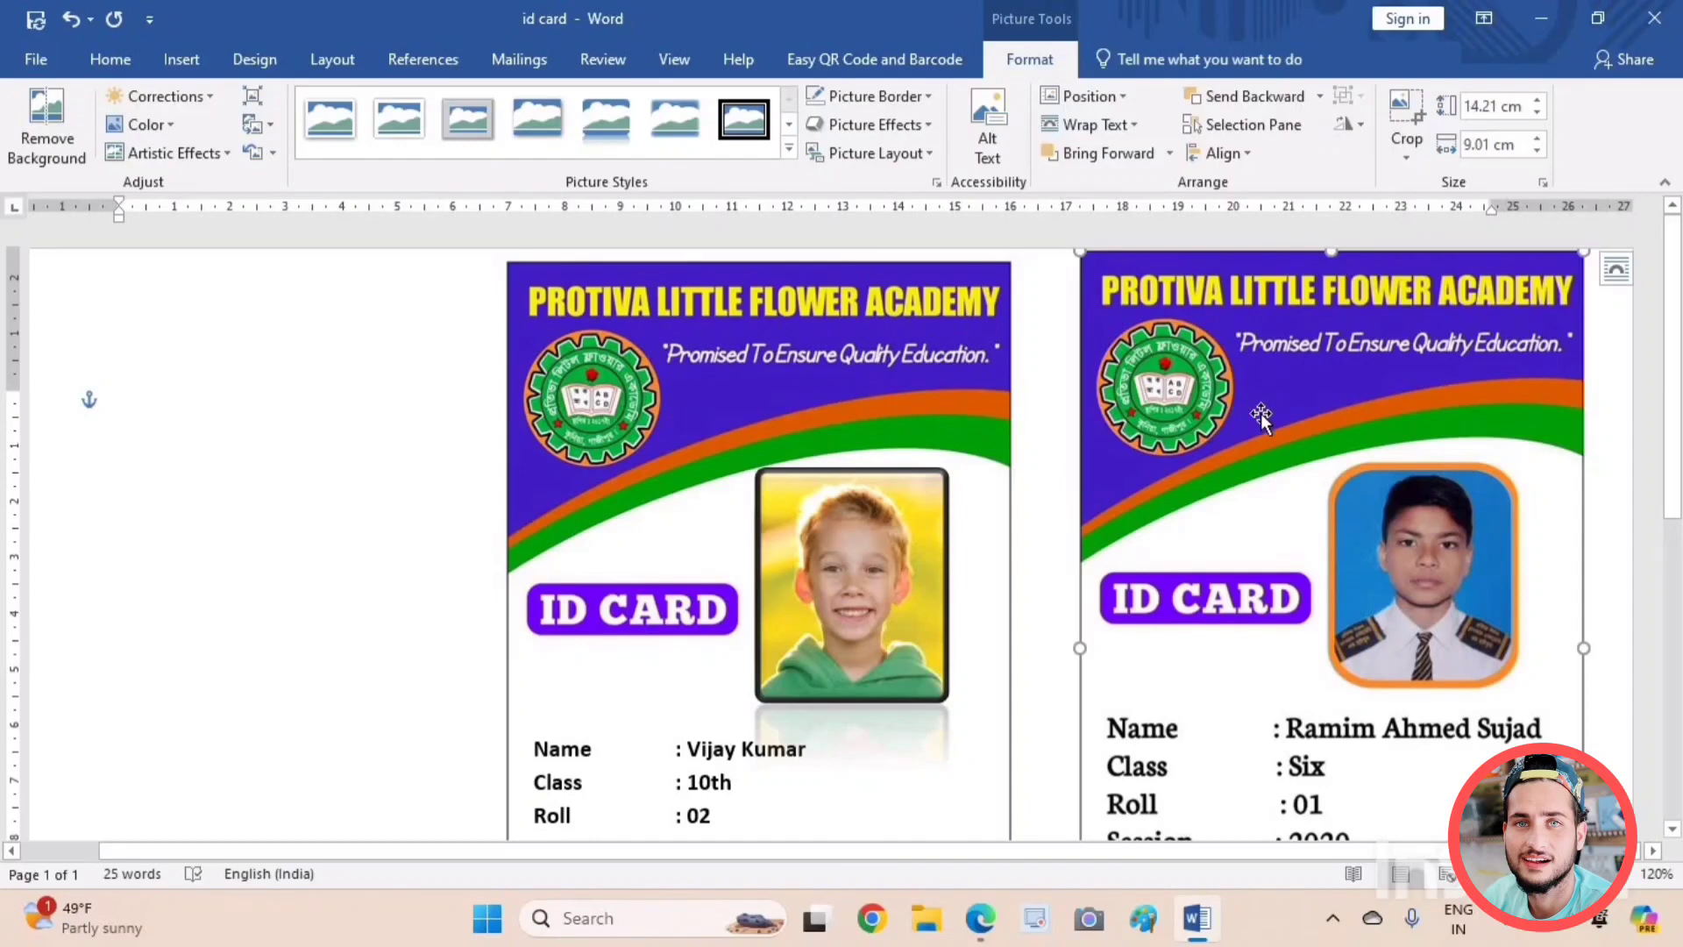
Crop the right-hand card image down to a thin 0.96 × 8.99 cm purple strip along its top
click(1406, 114)
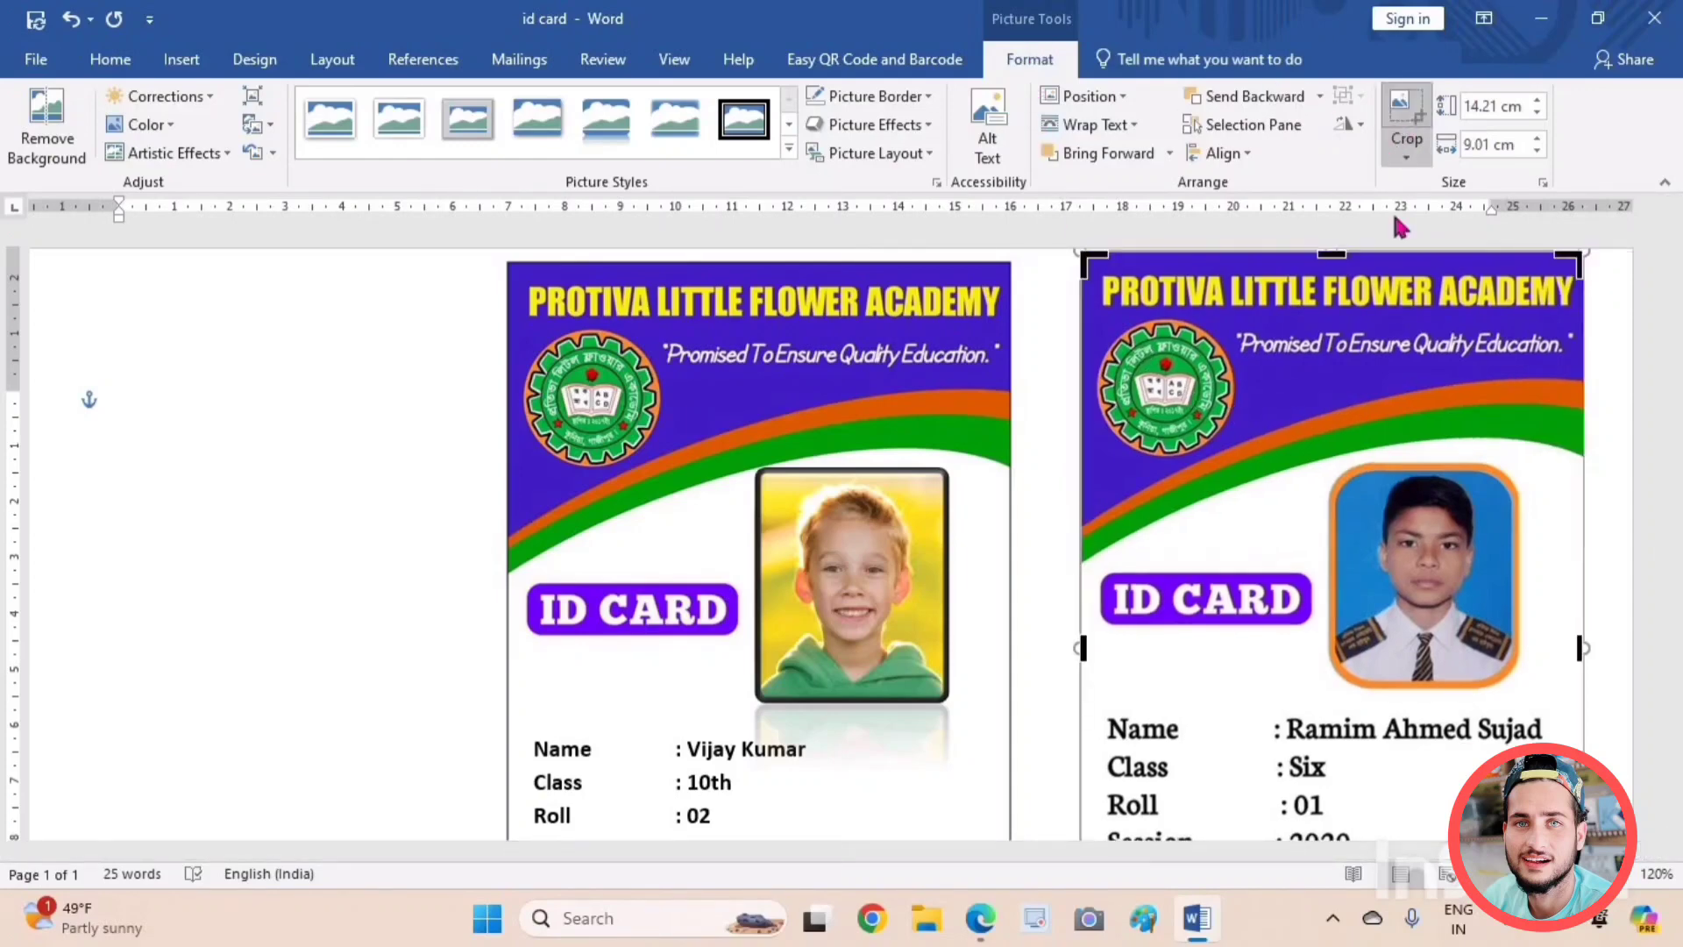
scroll(1642, 601, down, 2)
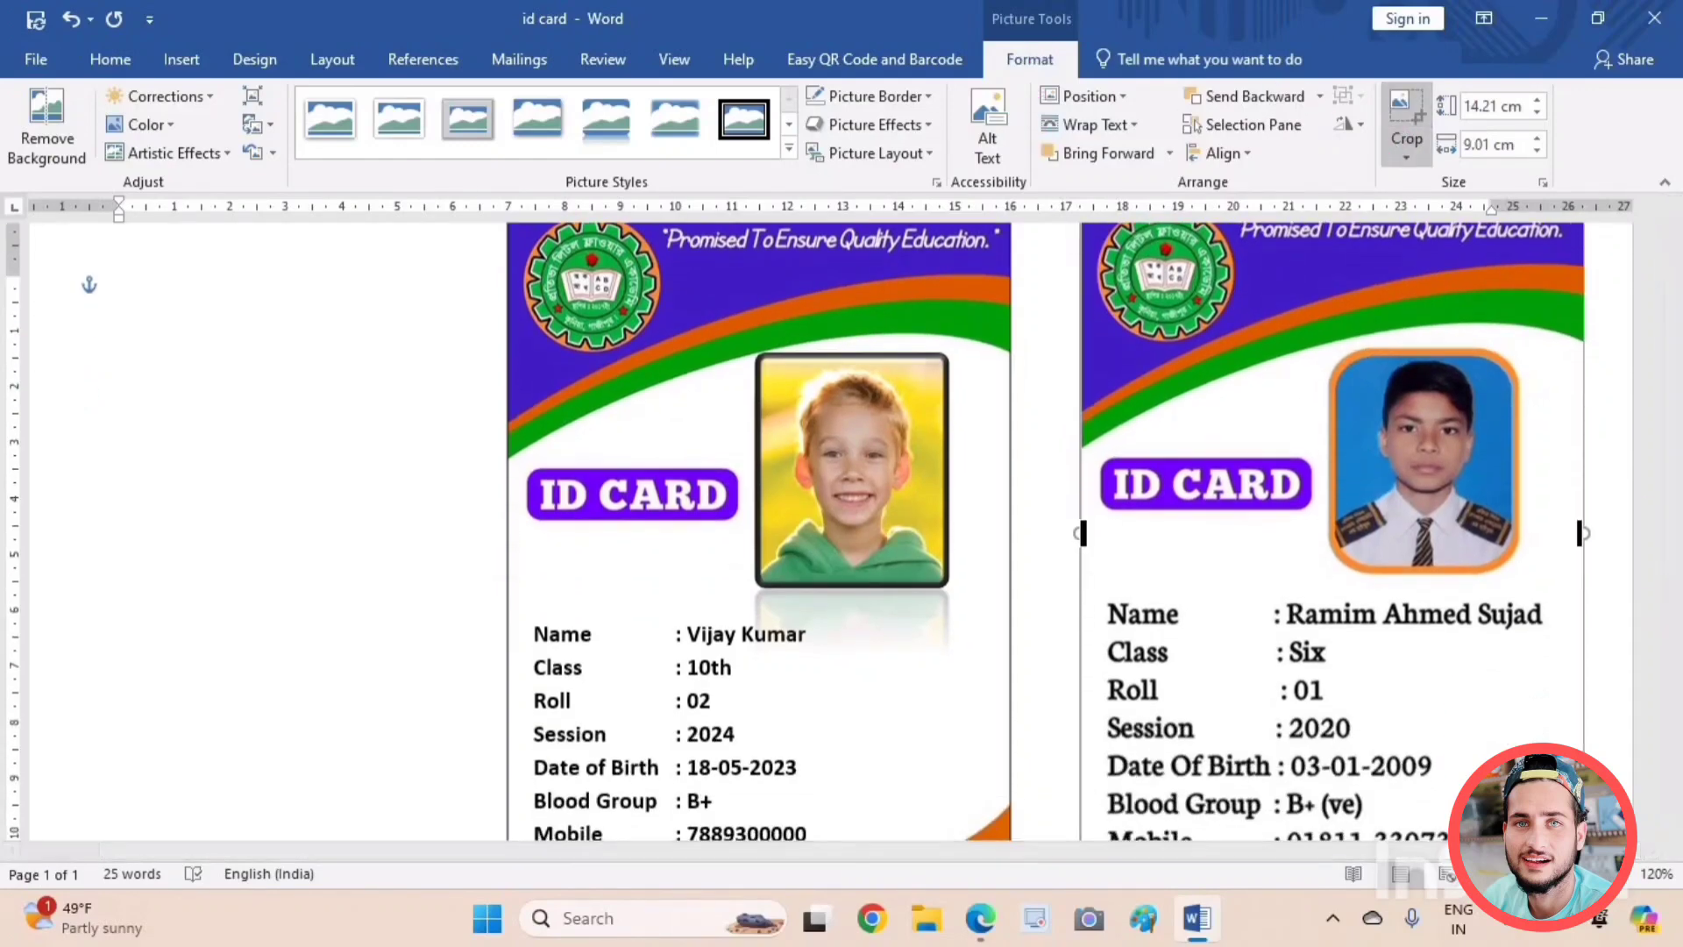
ctrl+scroll(1239, 771, down, 3)
drag(1239, 767, 1284, 339)
scroll(1589, 412, up, 1)
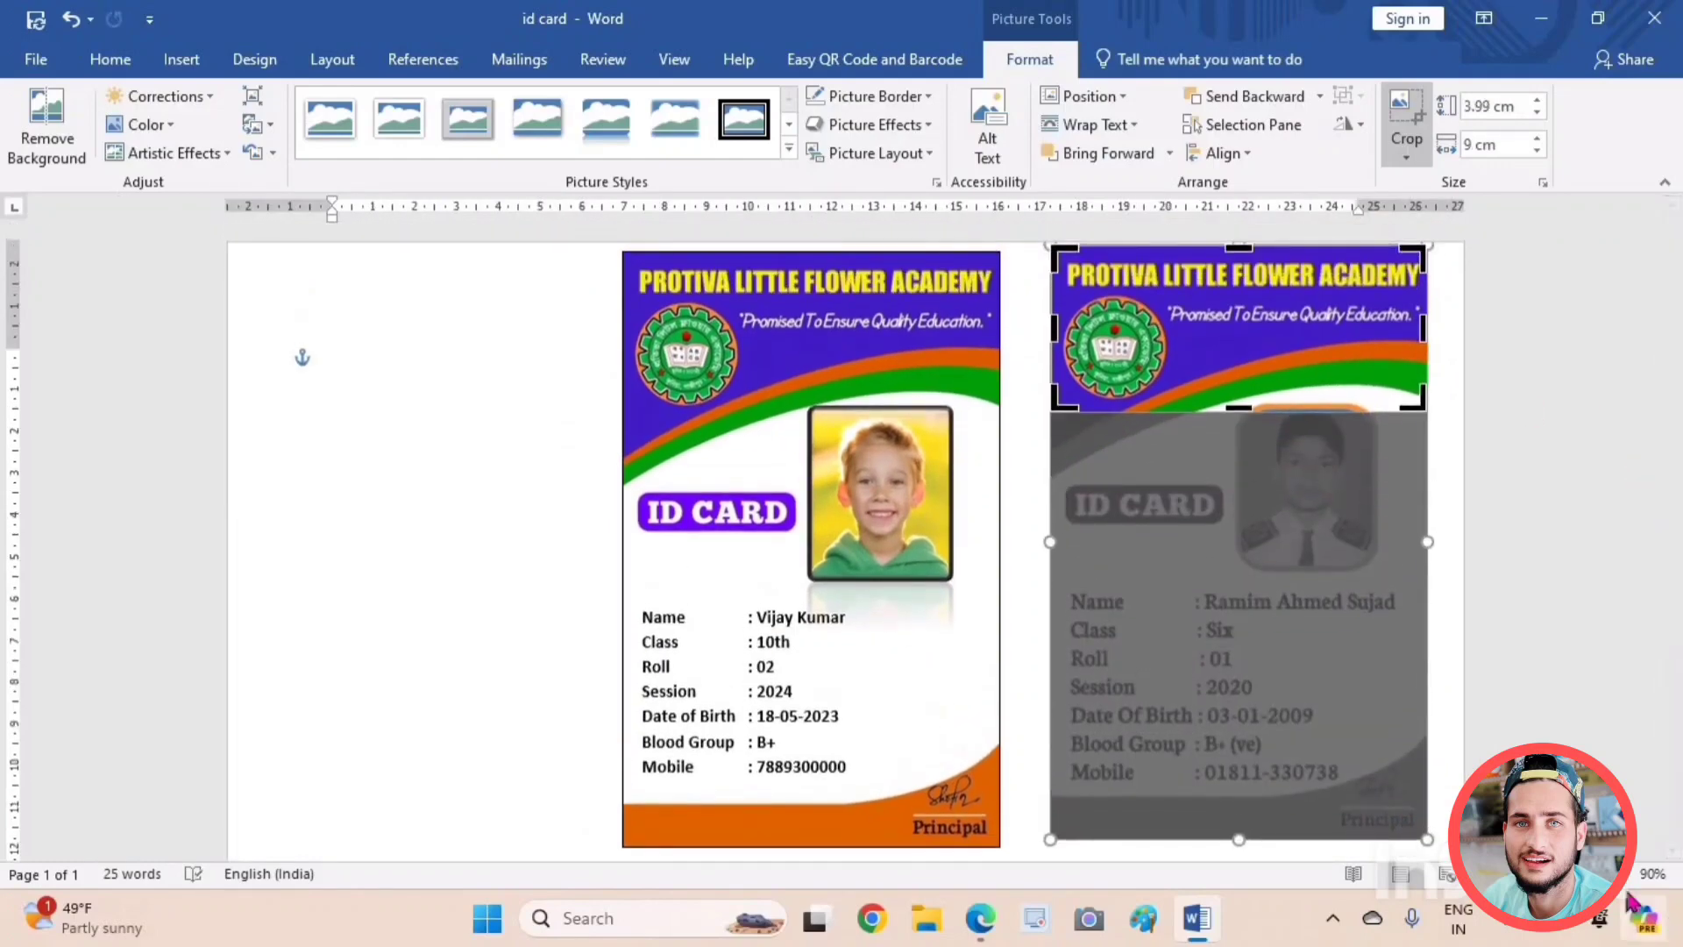
ctrl+scroll(1343, 452, up, 2)
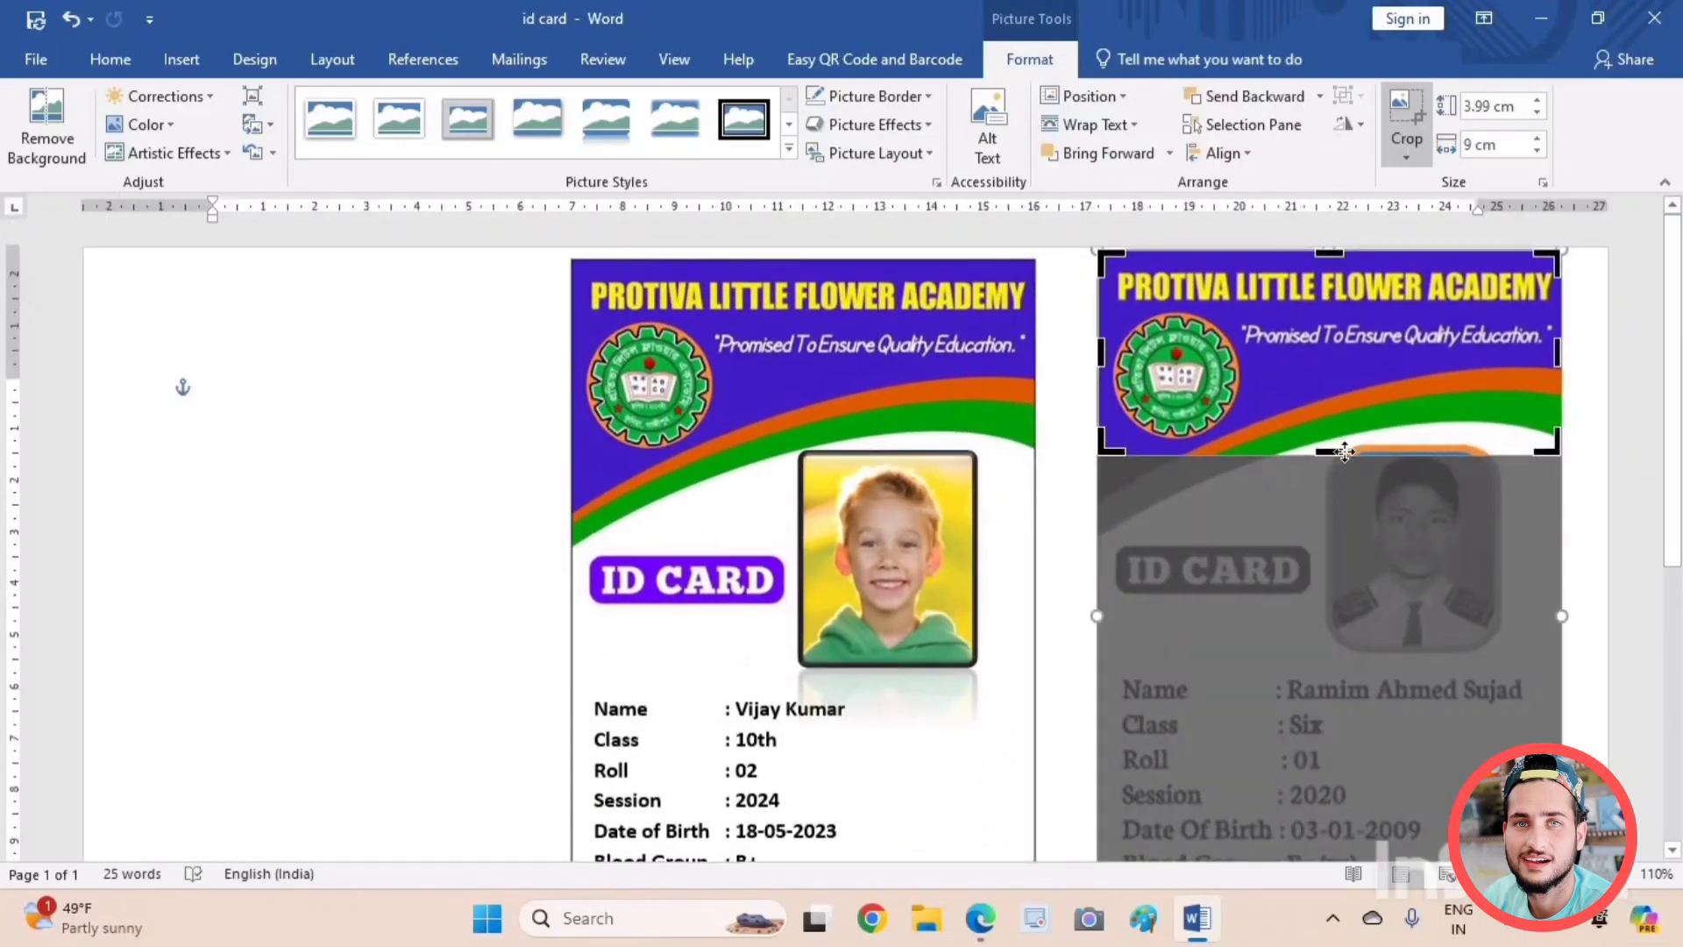
drag(1335, 419, 1351, 385)
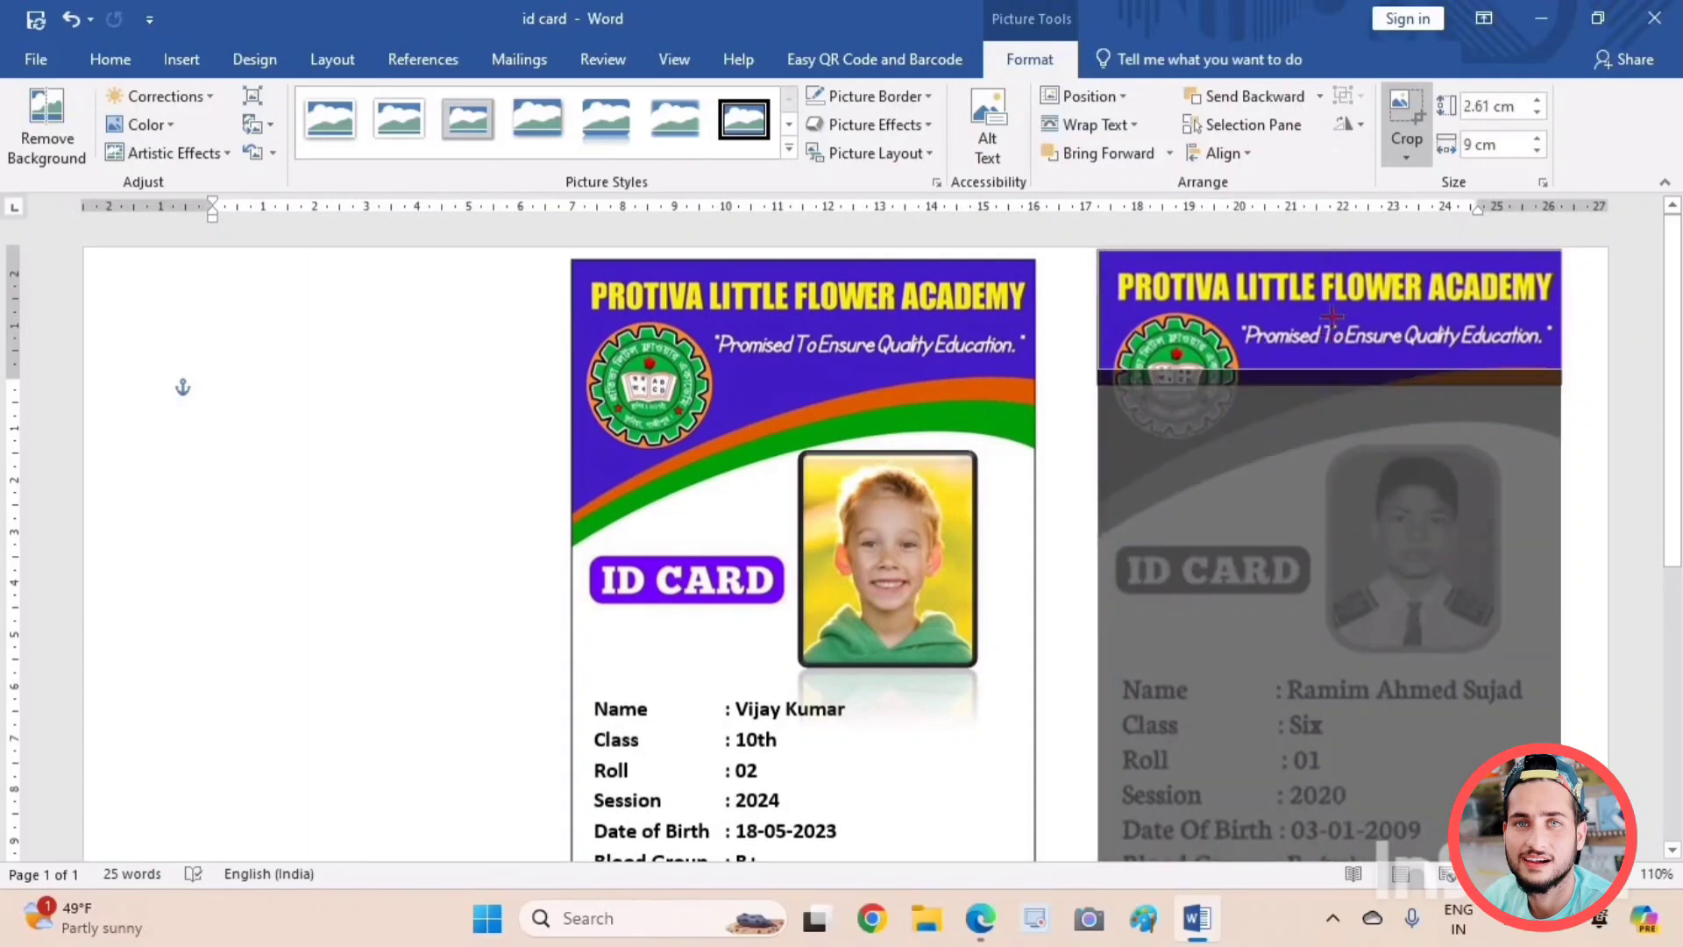
drag(1335, 384, 1328, 263)
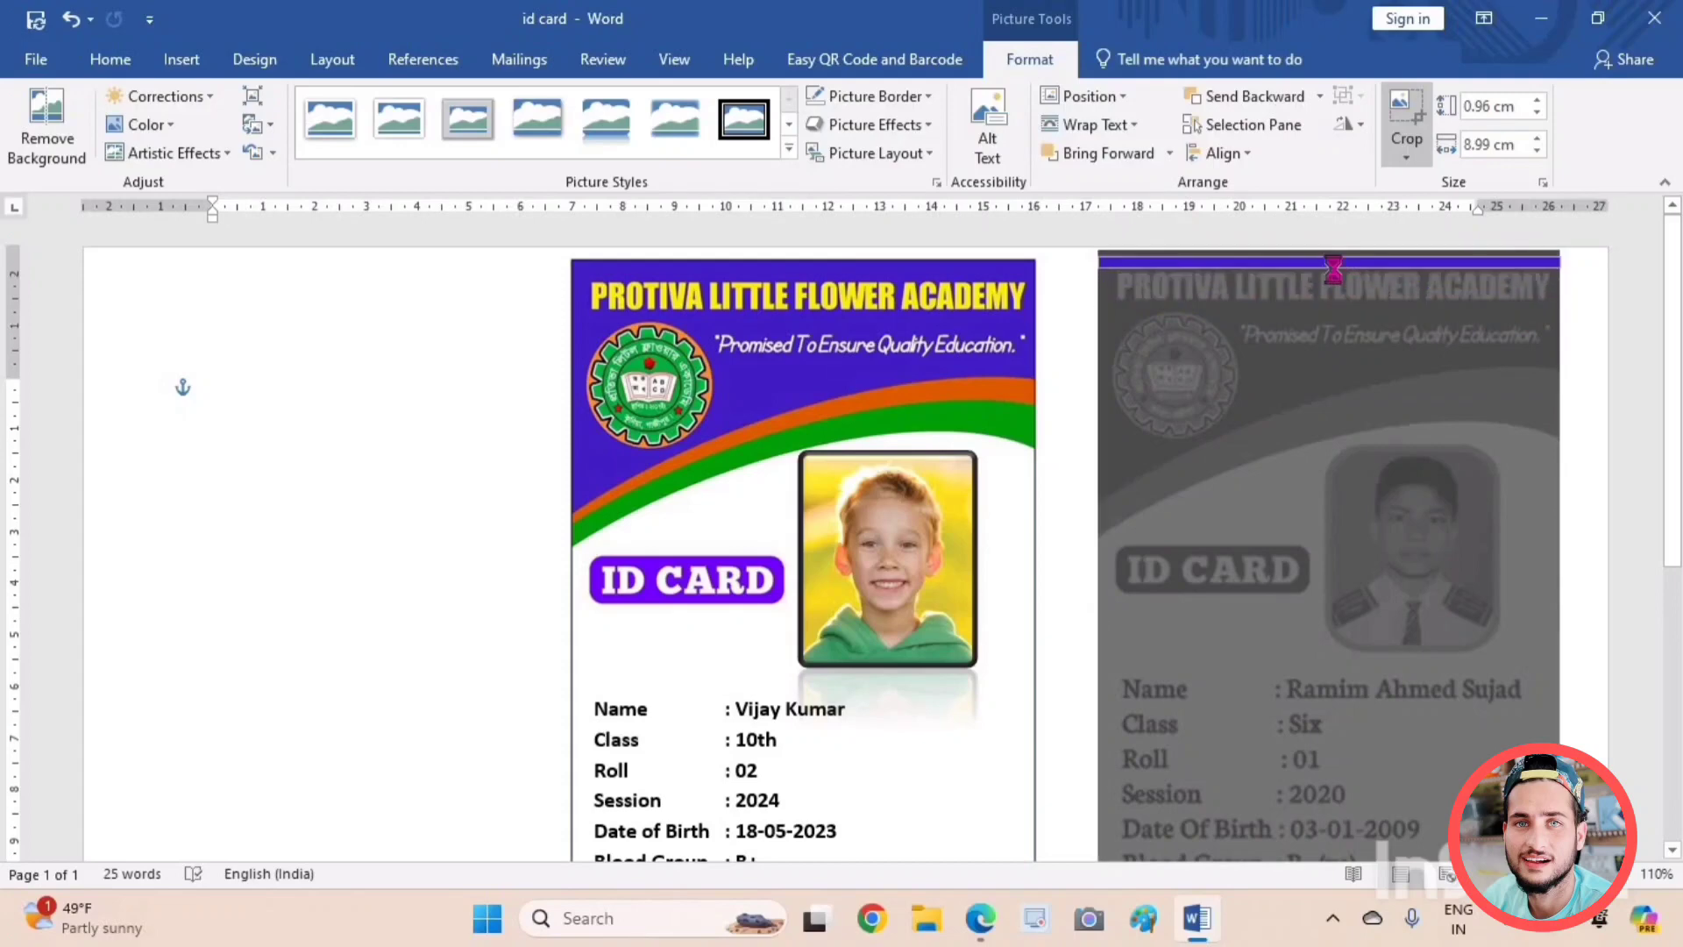
Finish the crop and move the purple strip onto the top of the left card
click(1071, 344)
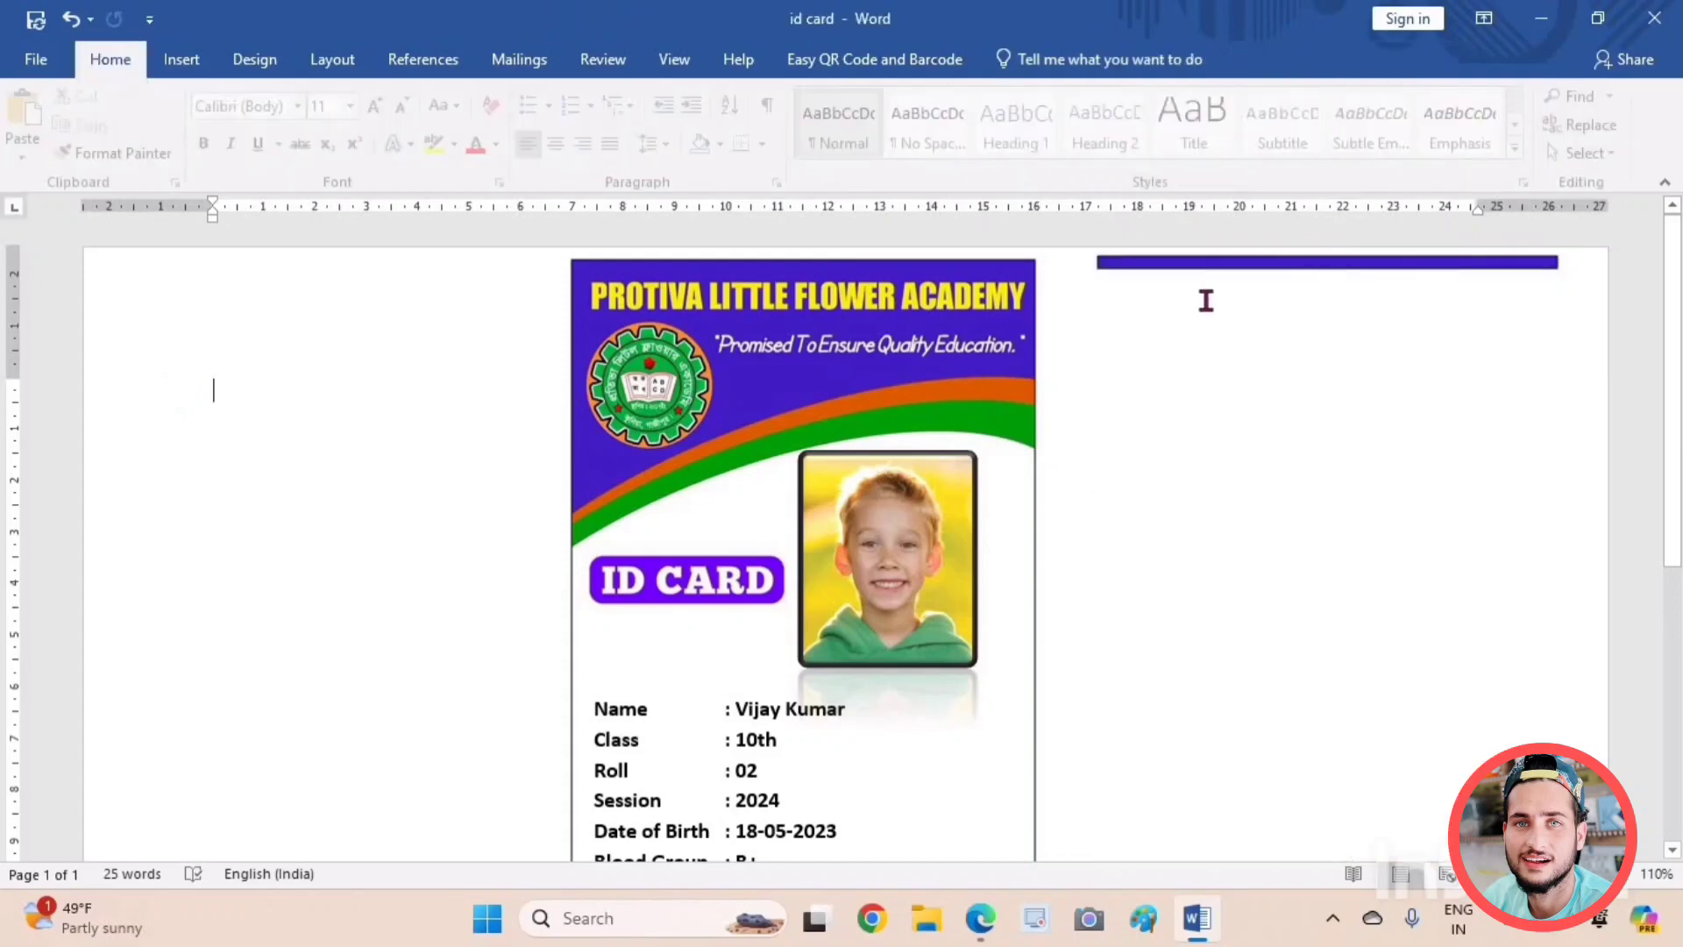
mouse_move(1253, 261)
mouse_down()
mouse_move(887, 336)
mouse_move(713, 270)
mouse_up()
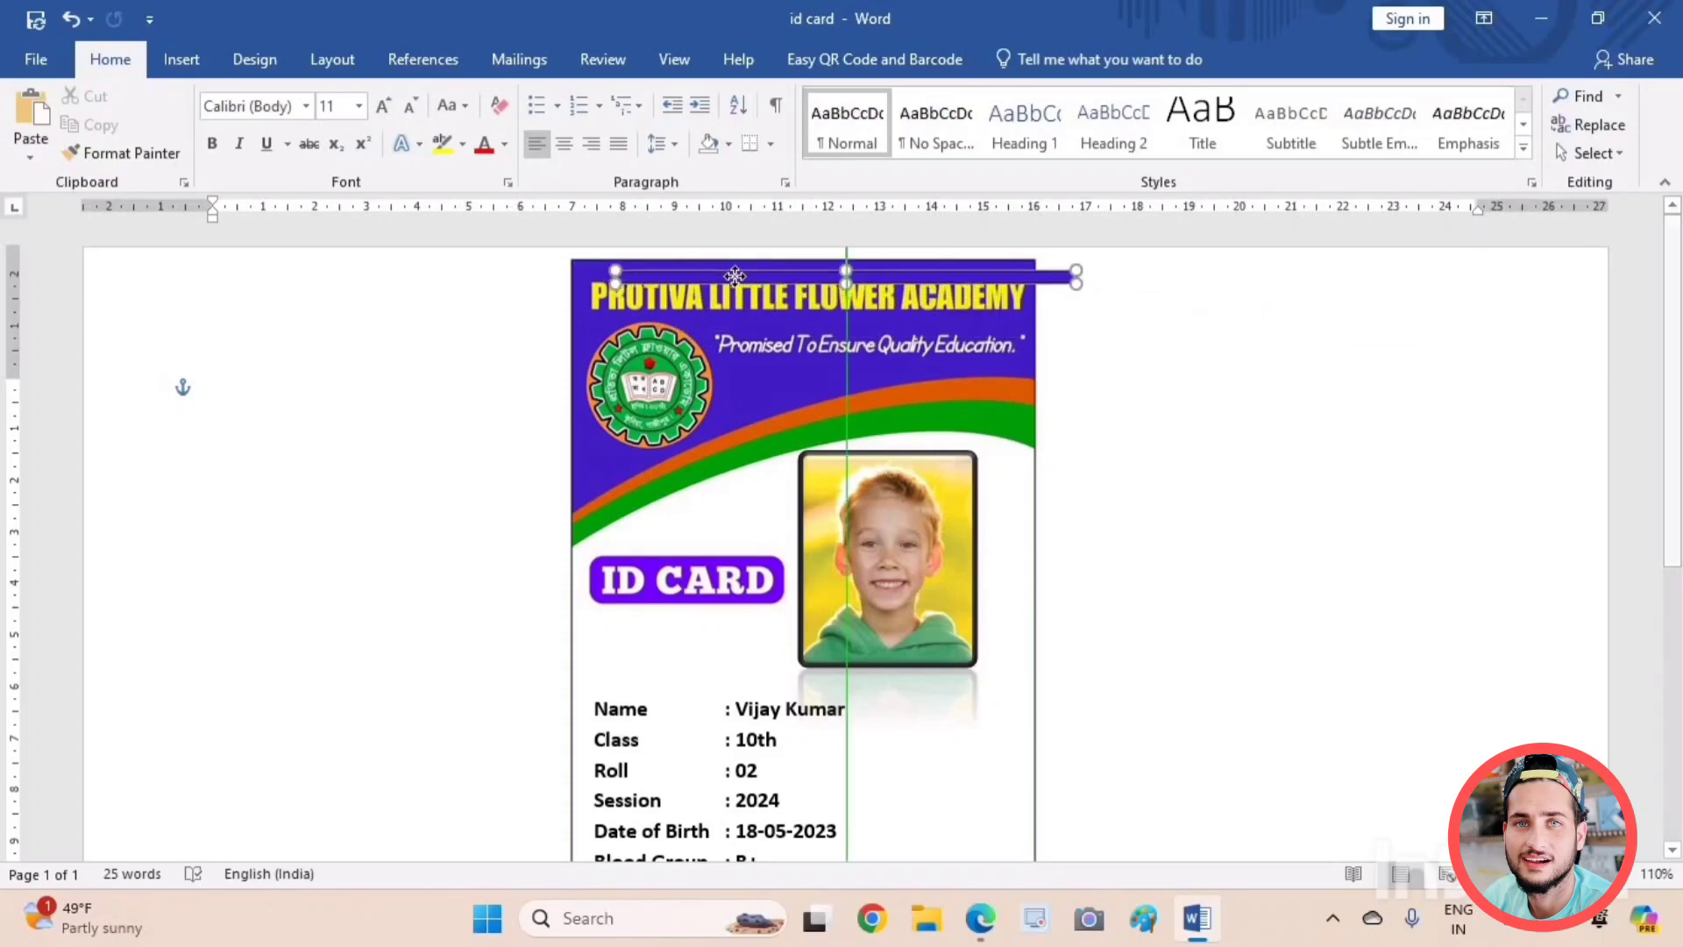
click(786, 300)
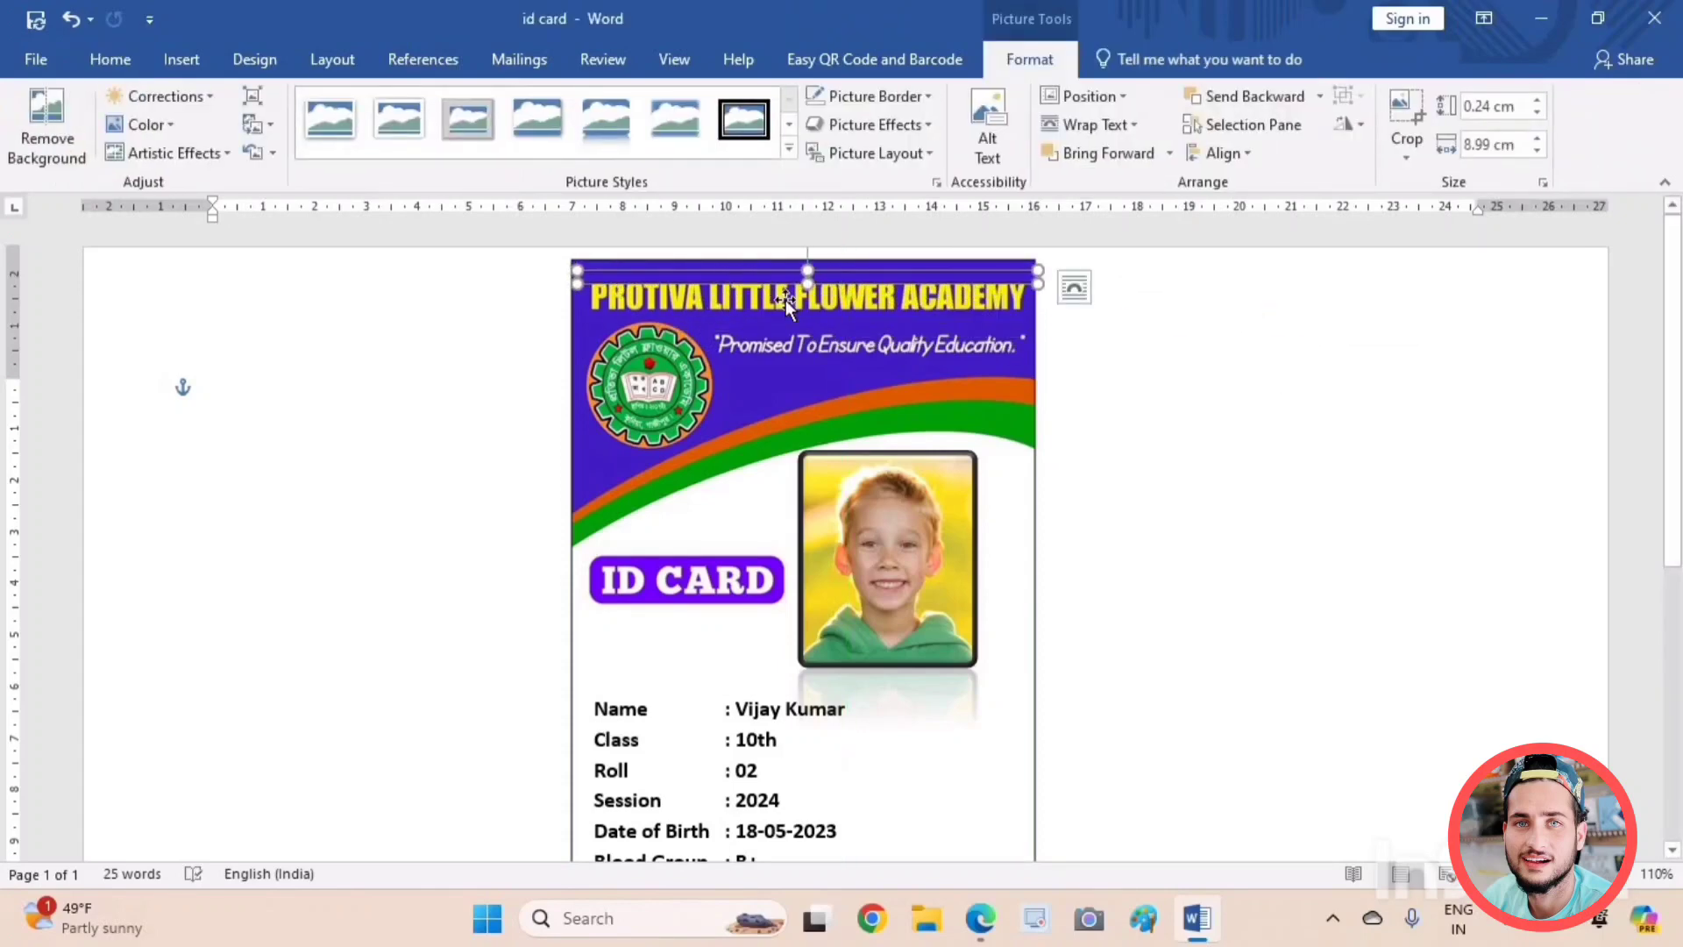
click(831, 281)
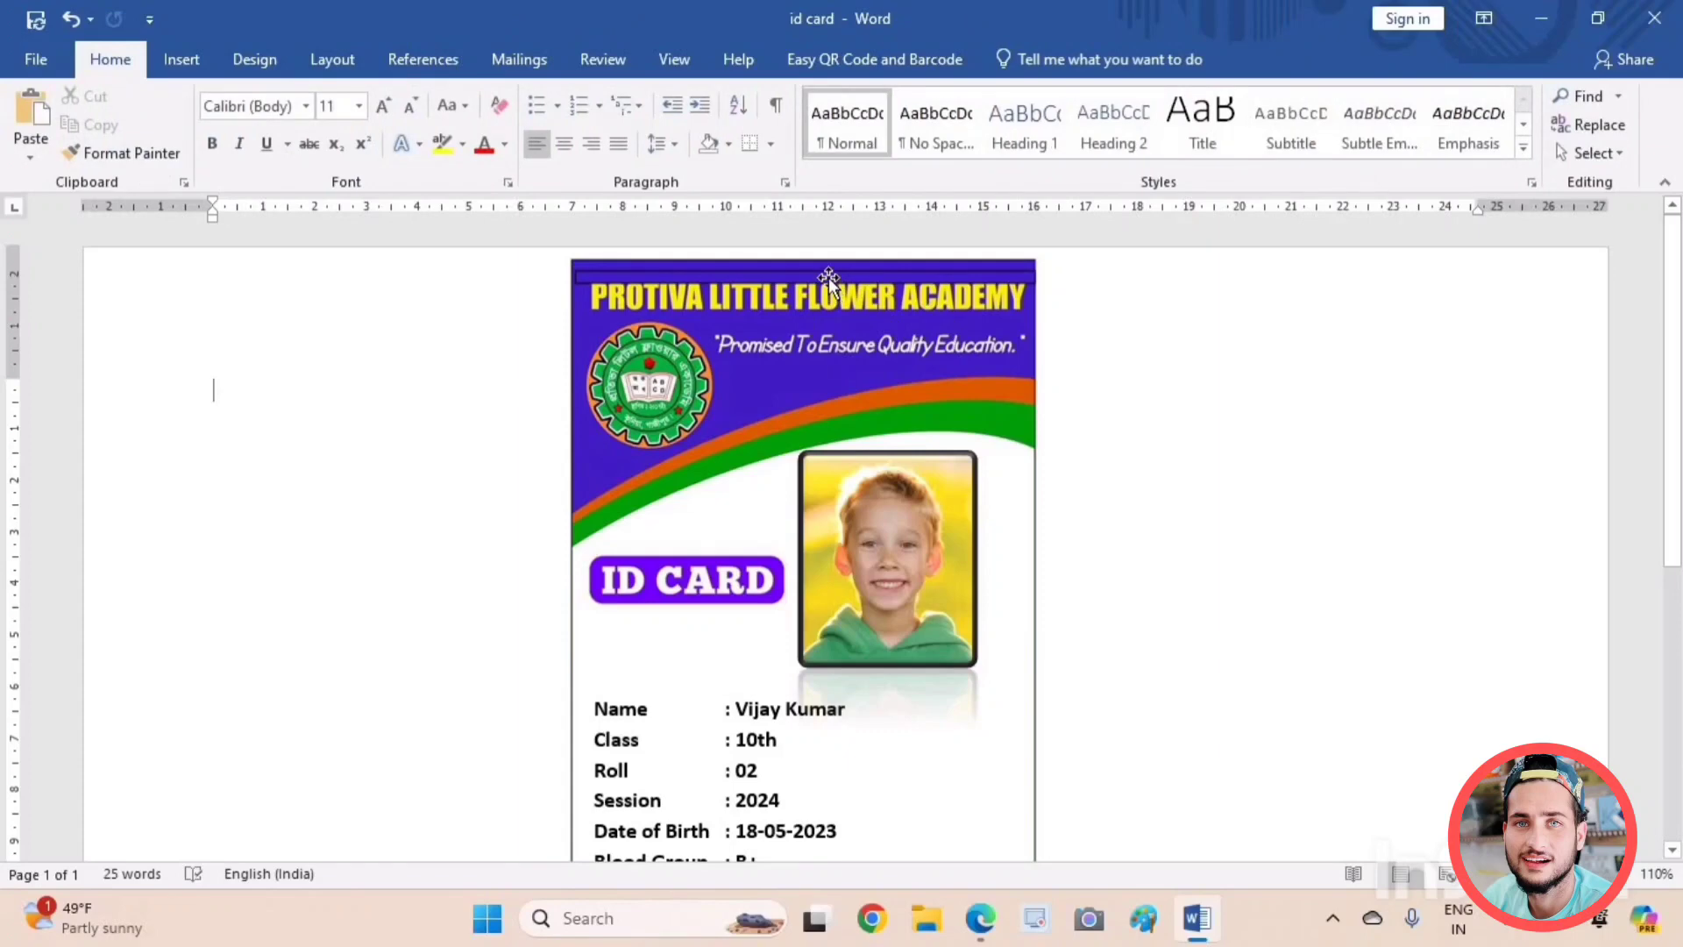
click(828, 276)
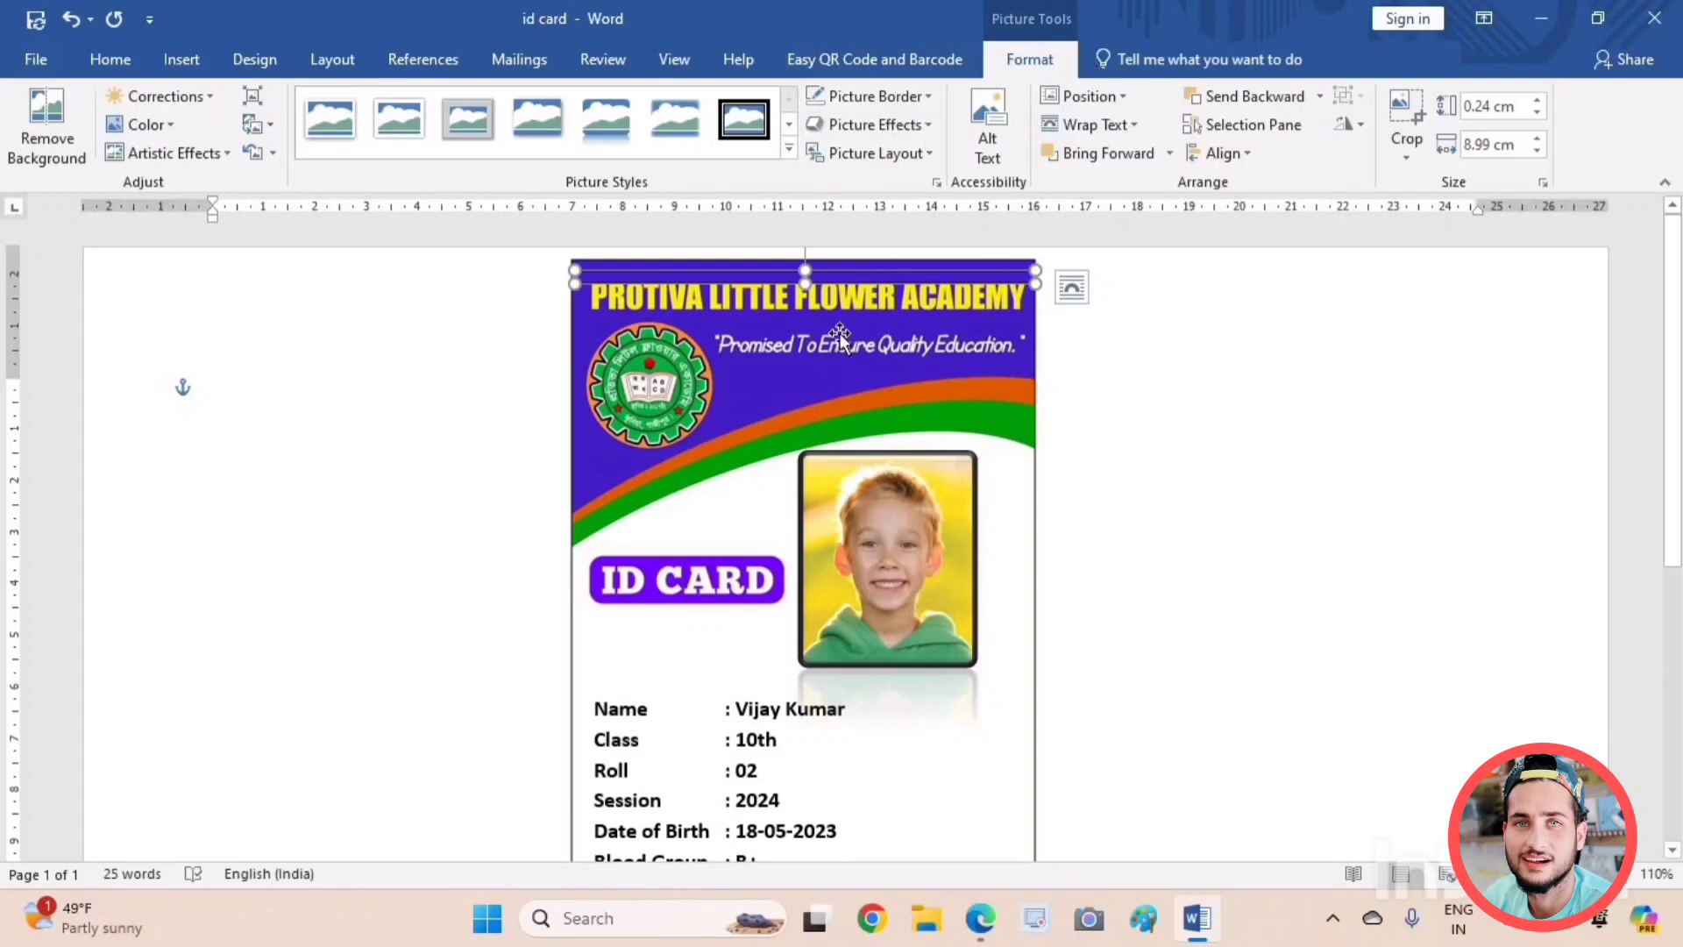
Remove the purple strip's outline
click(872, 98)
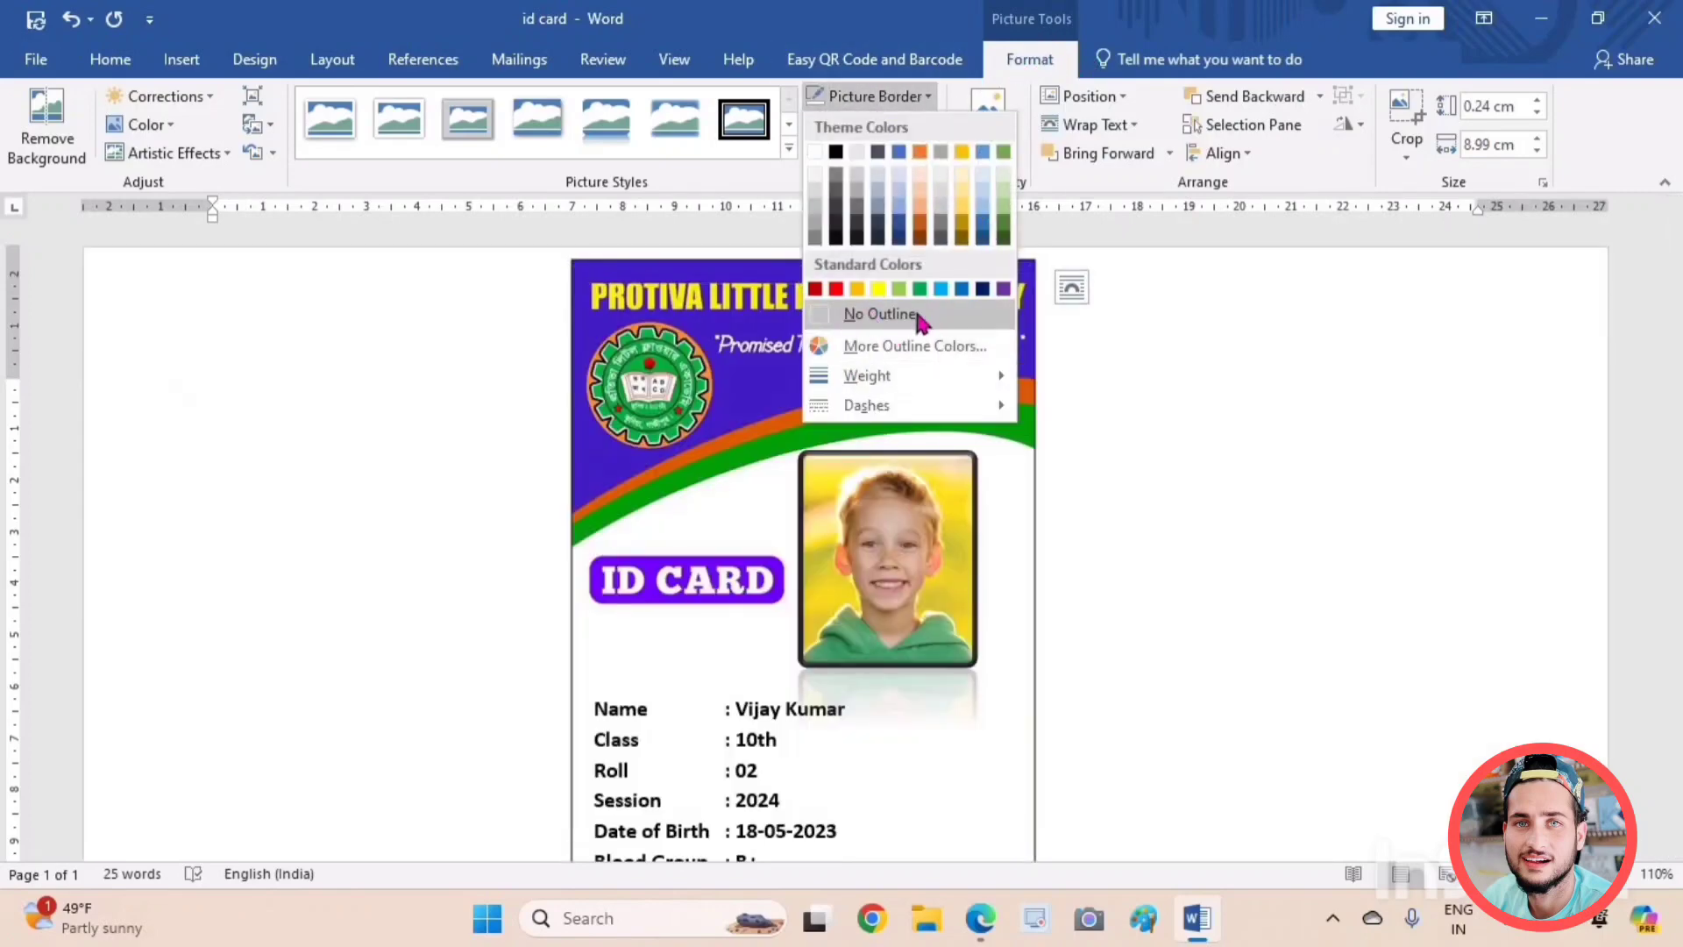
click(920, 314)
click(1092, 342)
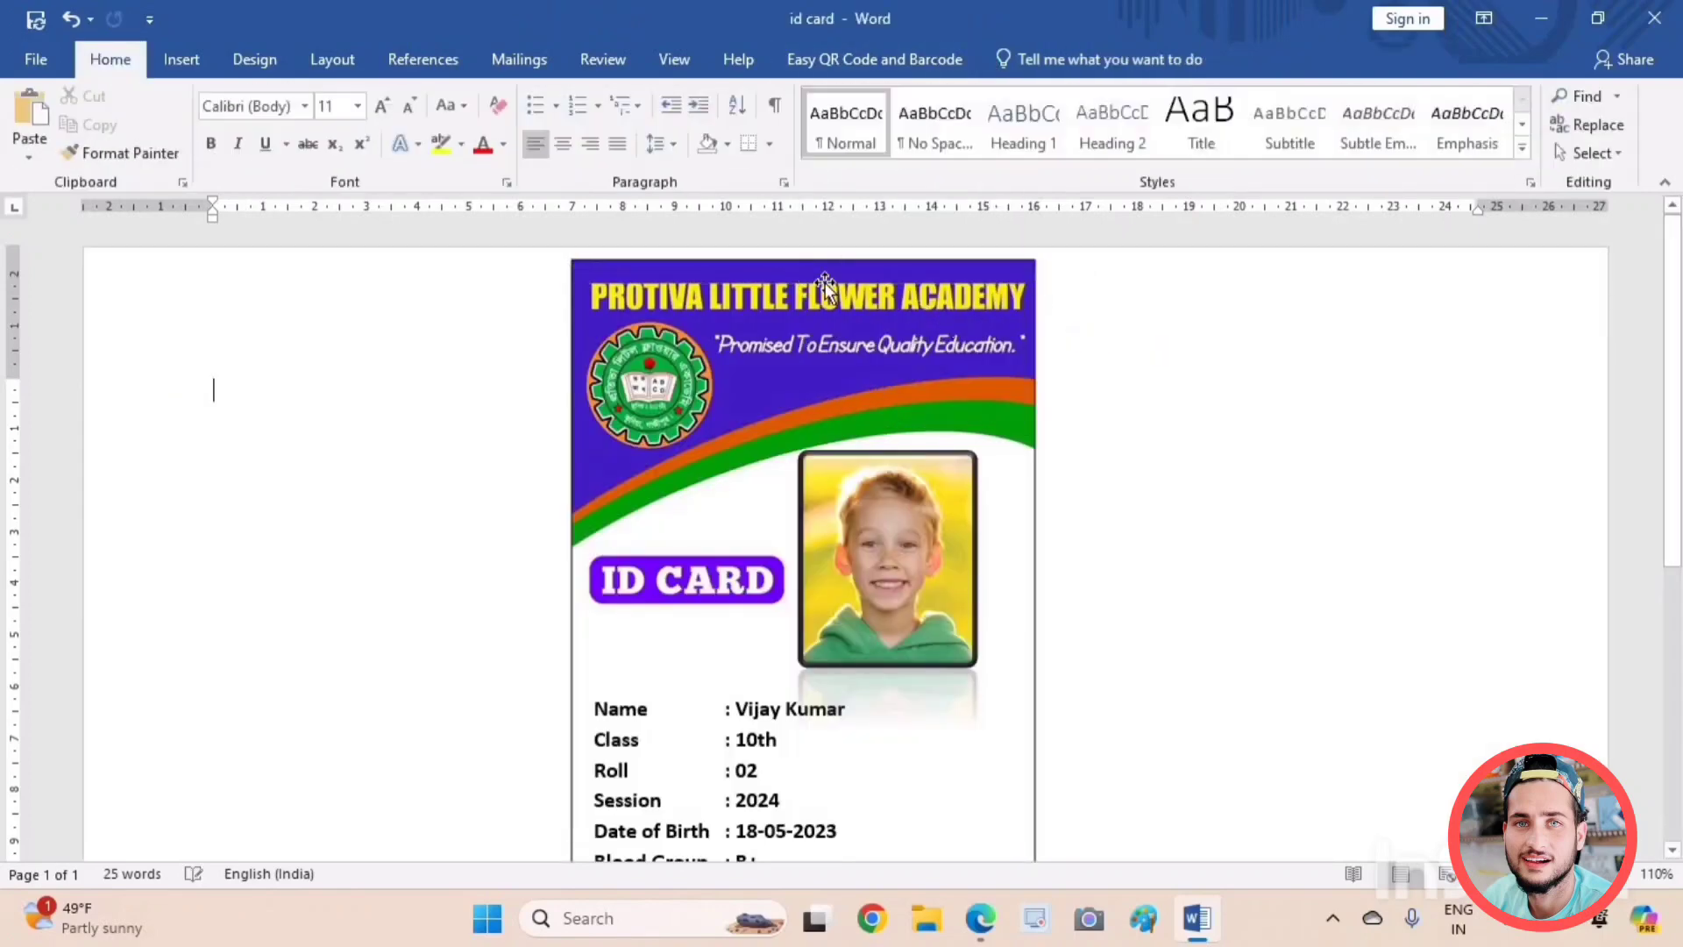
Nudge and stretch the strip to 0.89 × 8.94 cm so it covers the academy name
click(805, 276)
key(Up)
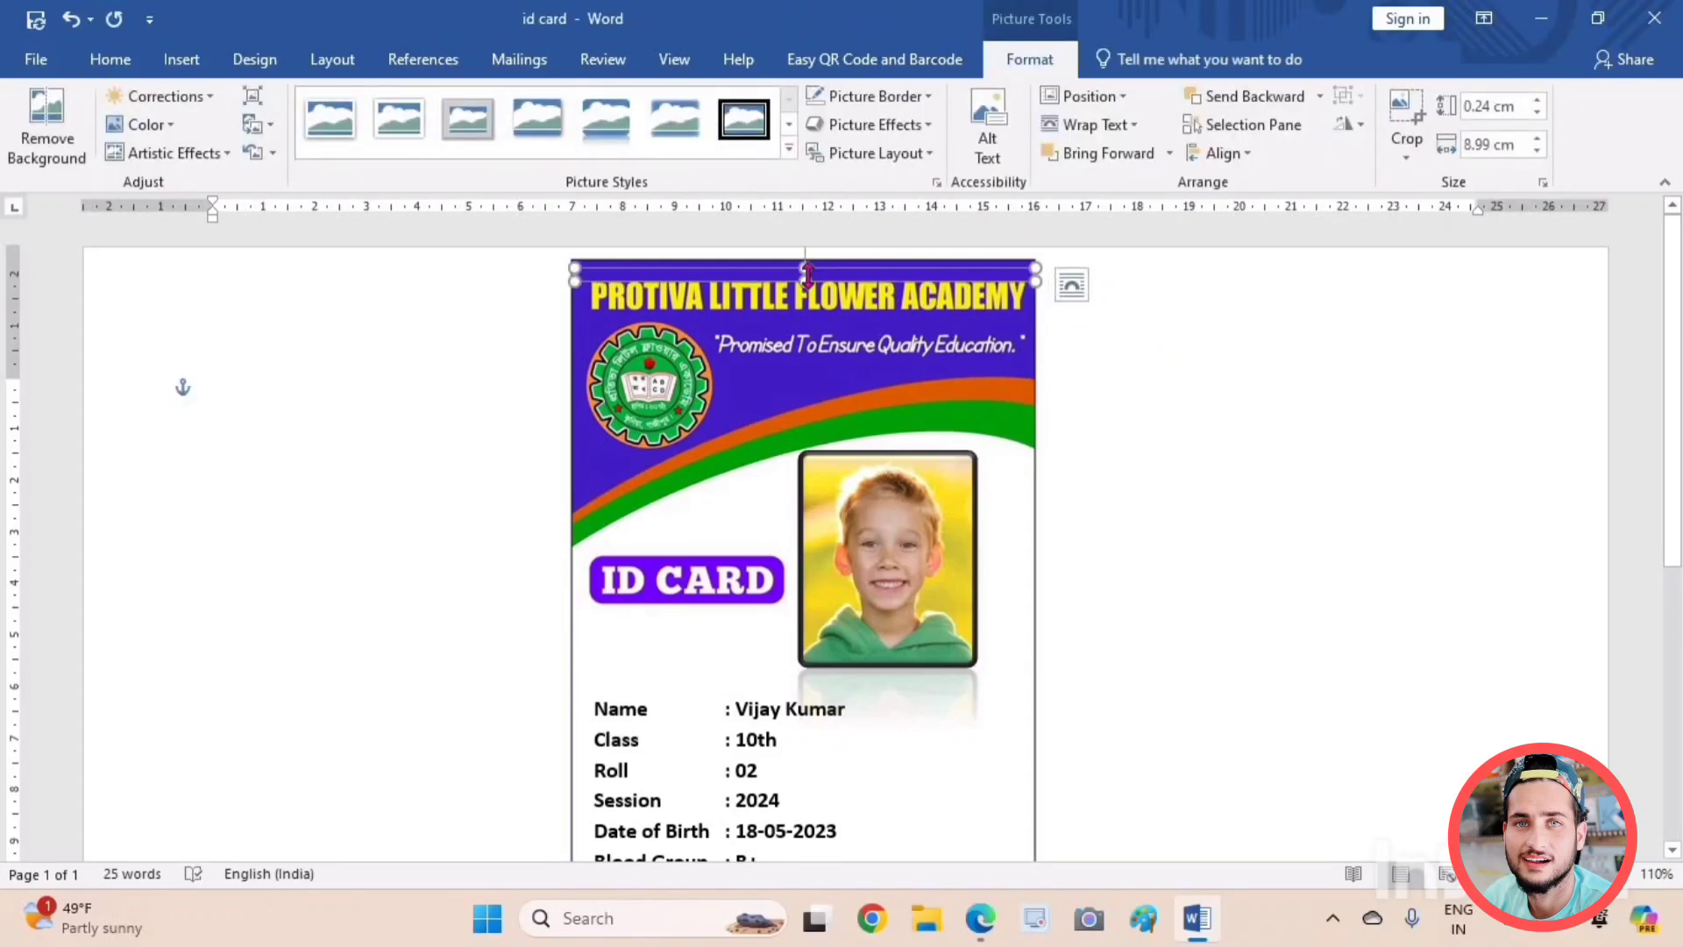
key(Up)
key(Up)
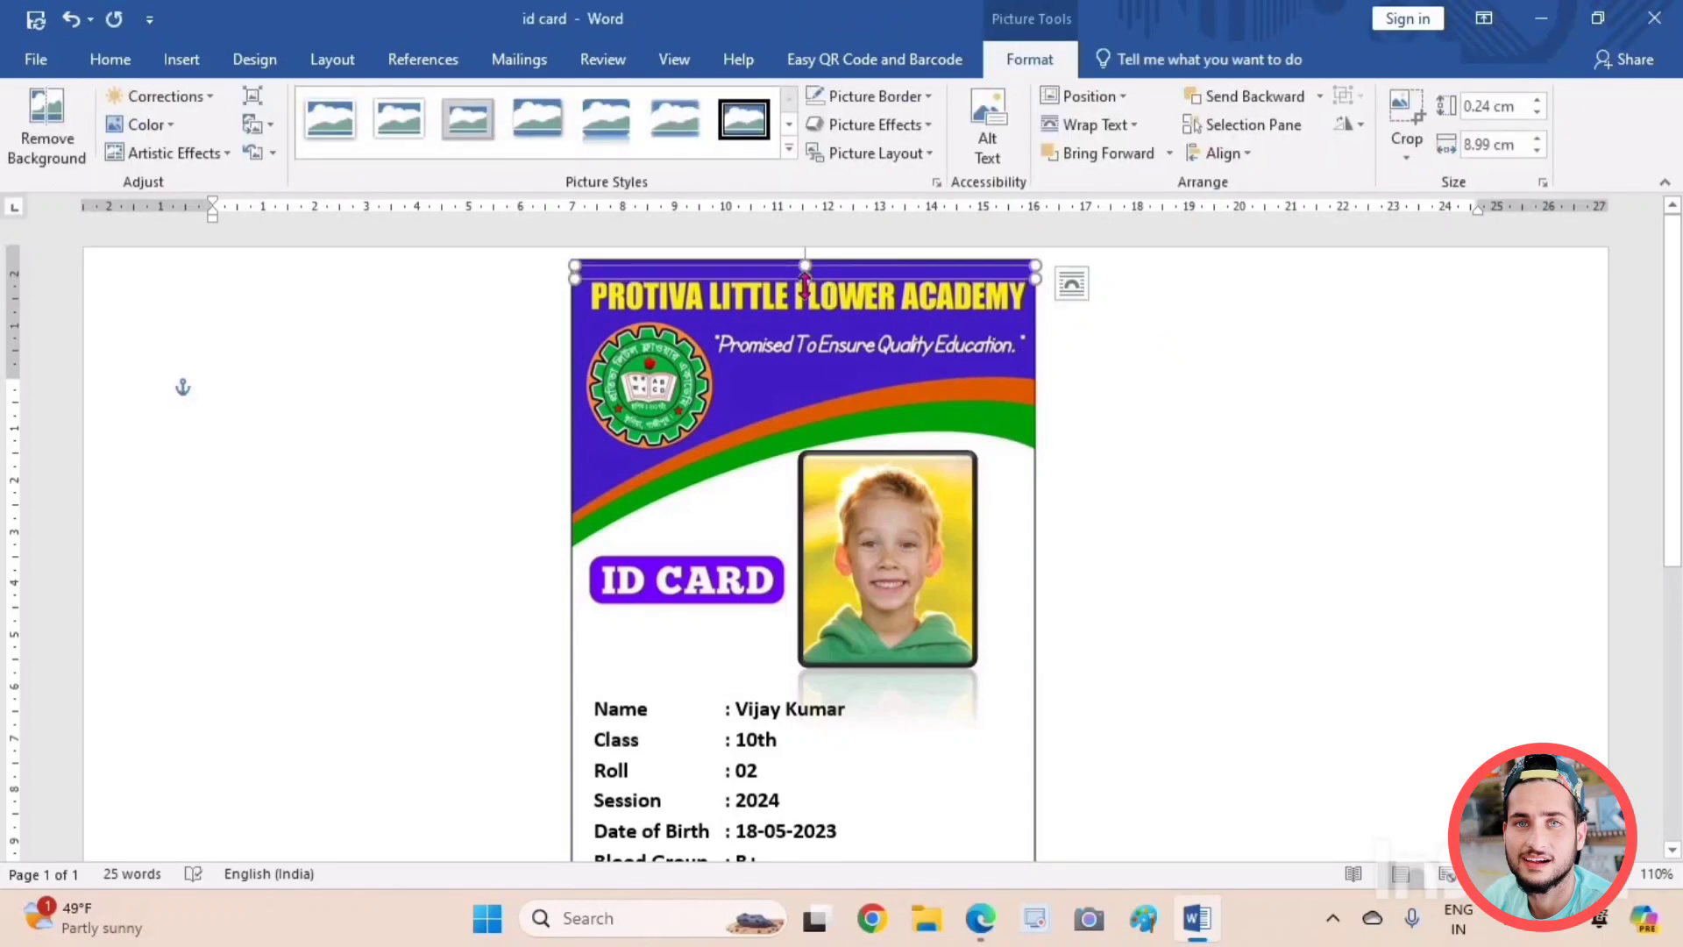
drag(805, 279, 824, 311)
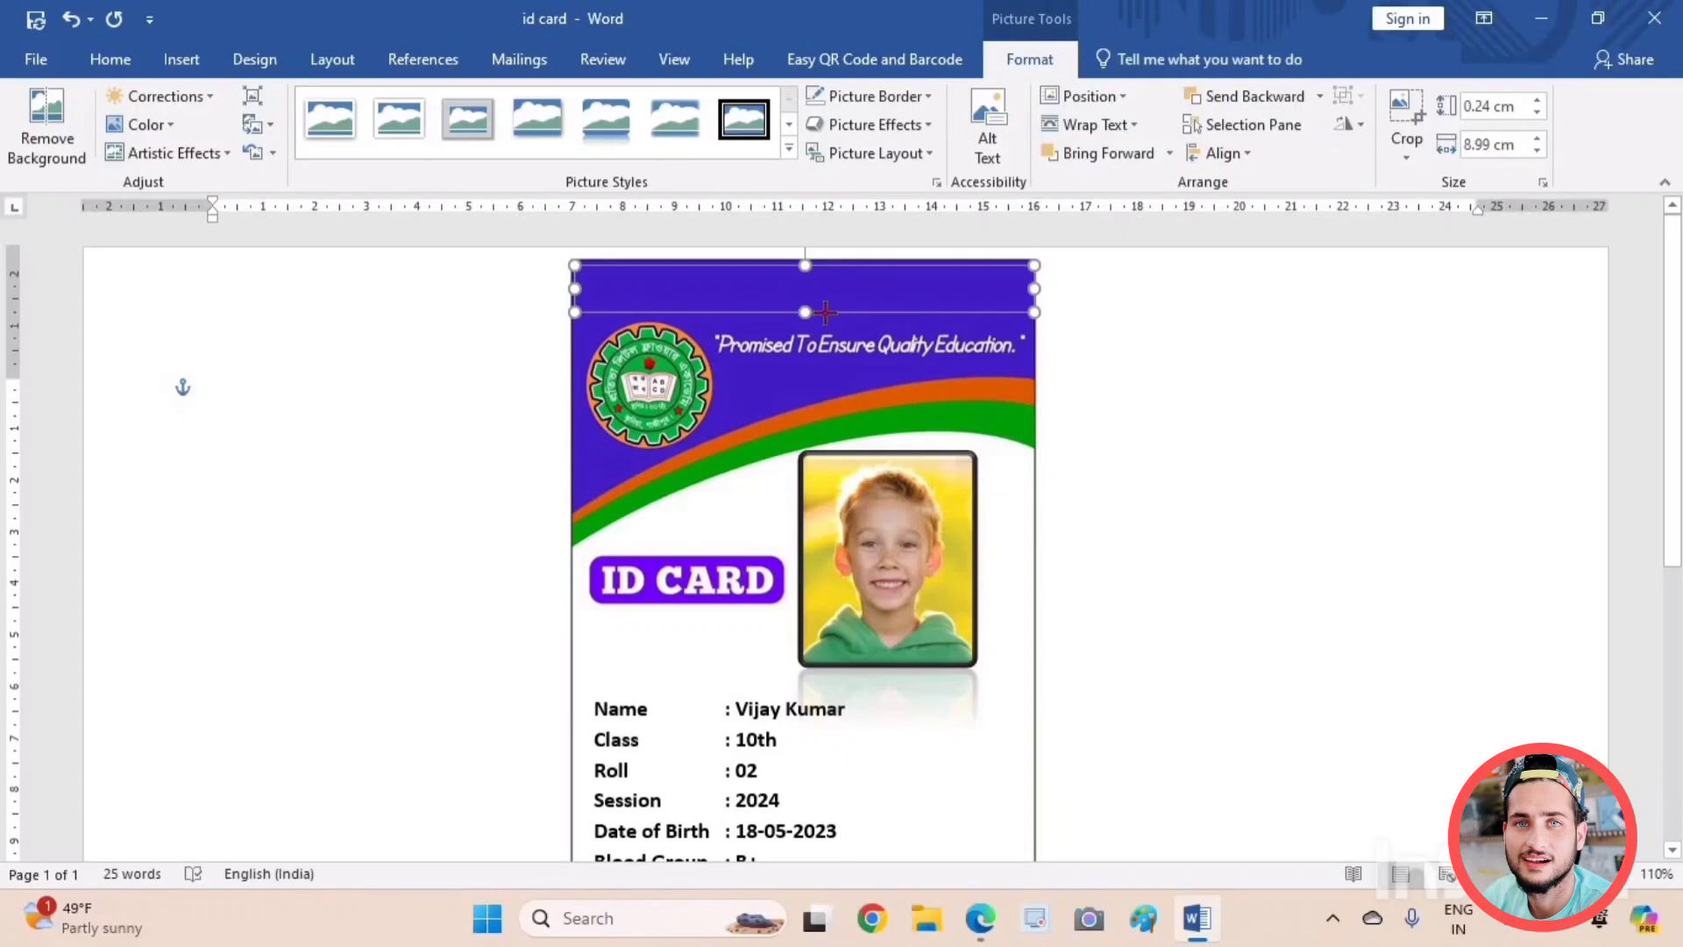
click(1097, 366)
click(811, 275)
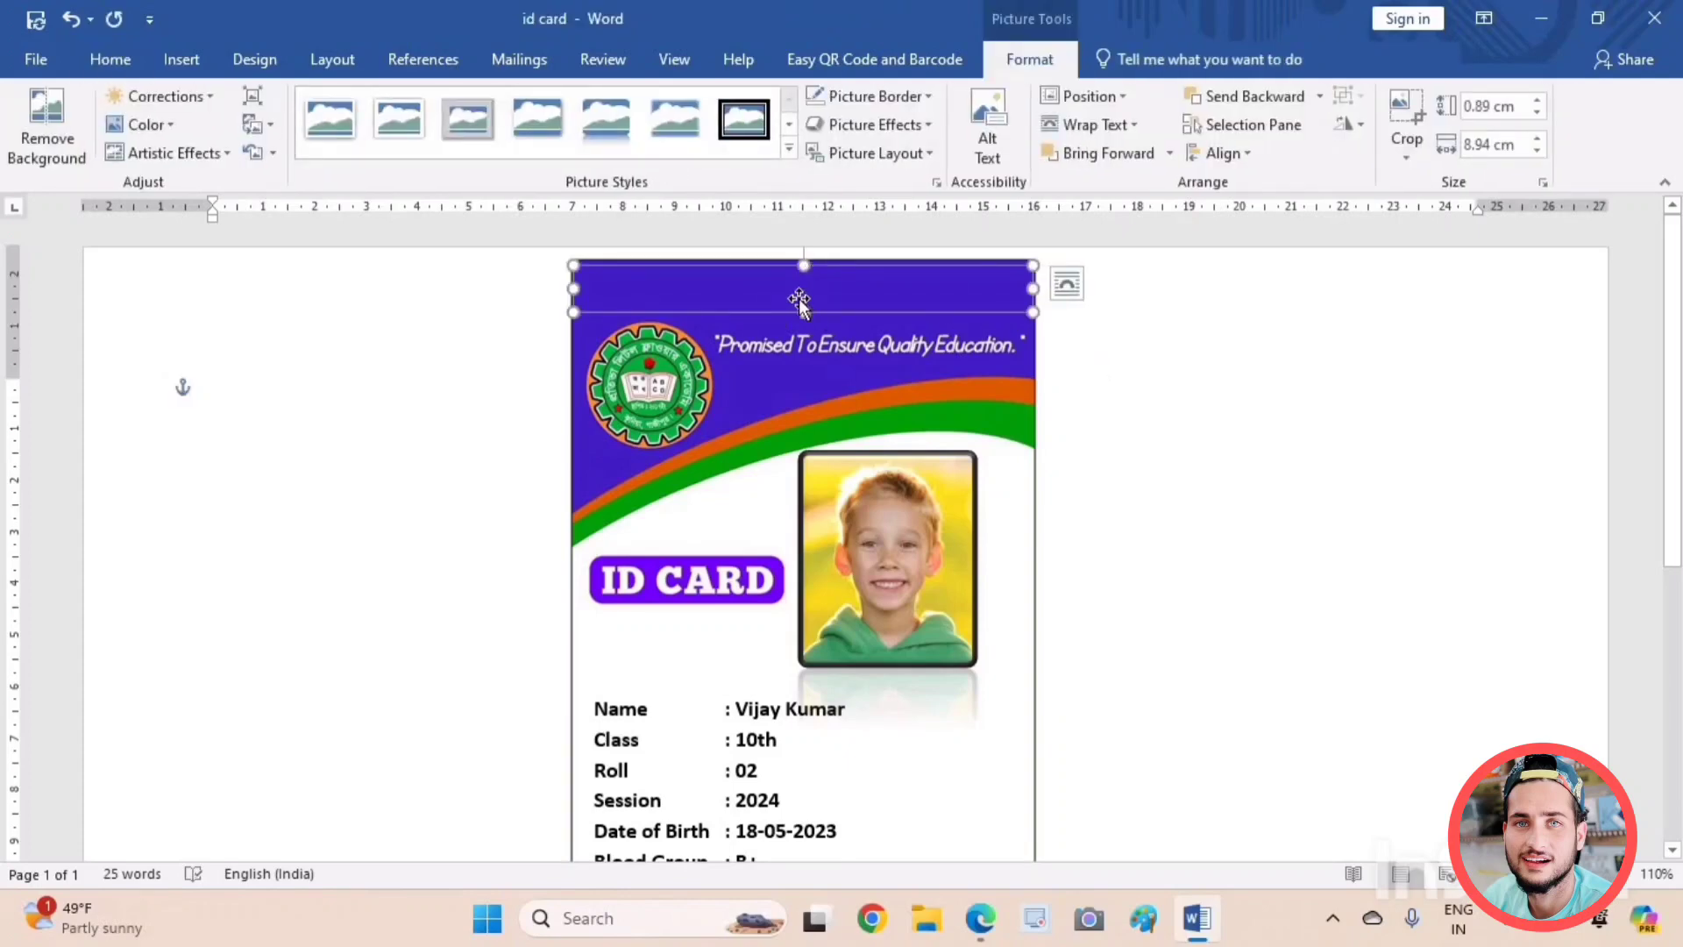
click(896, 323)
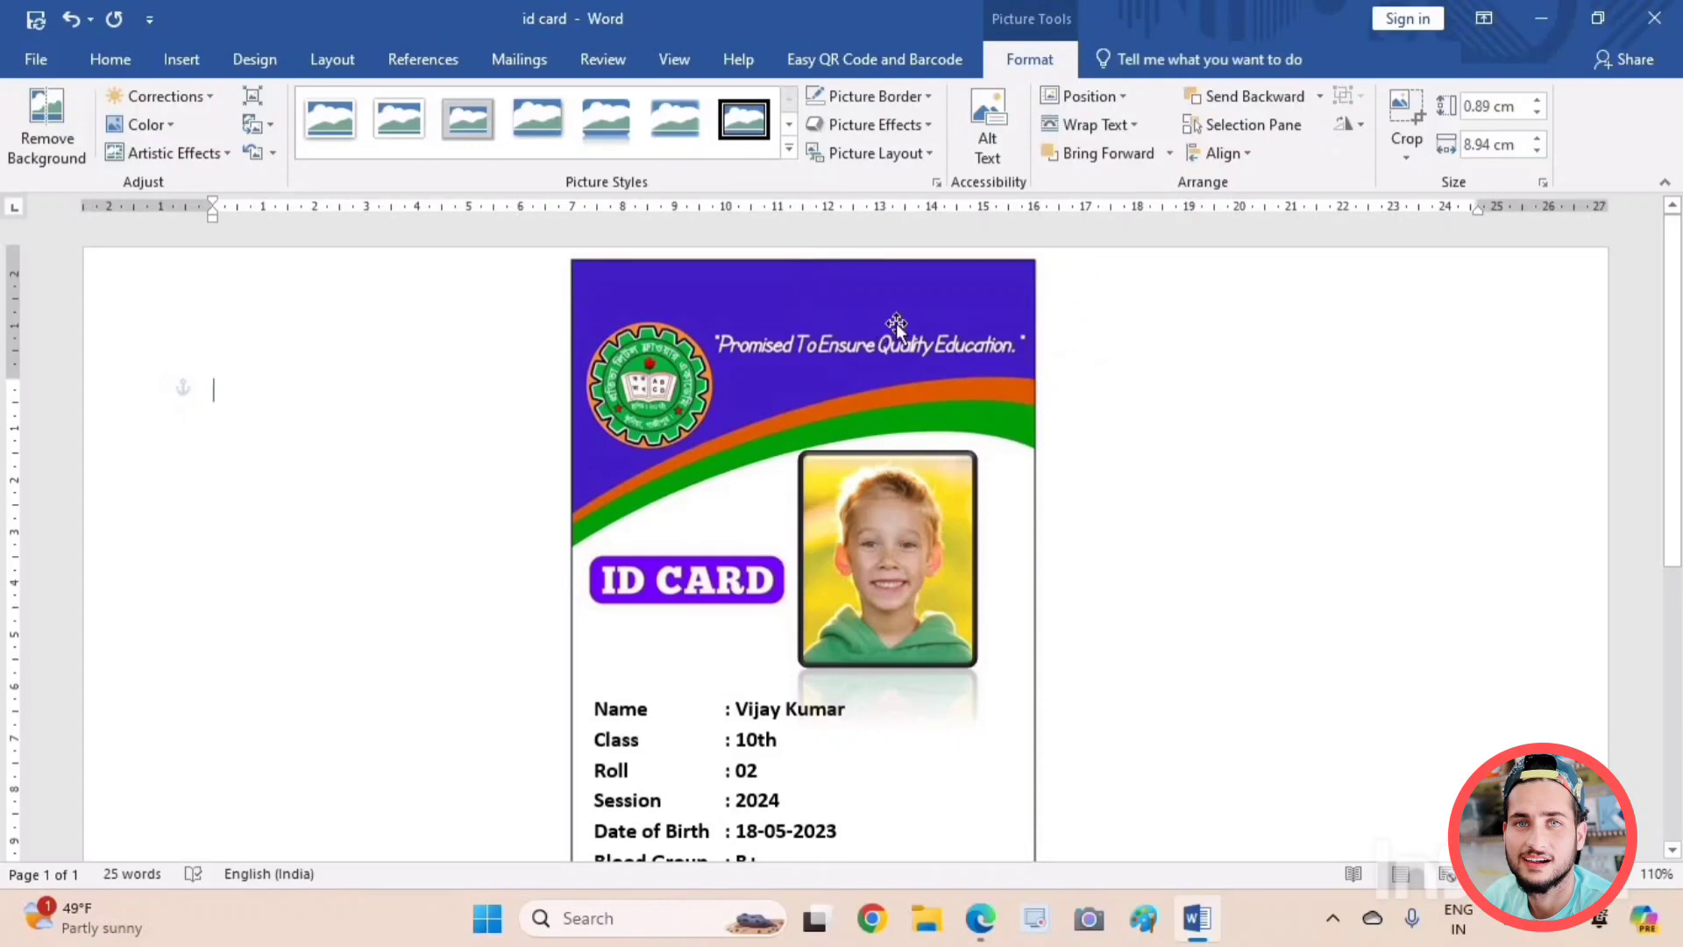
click(768, 288)
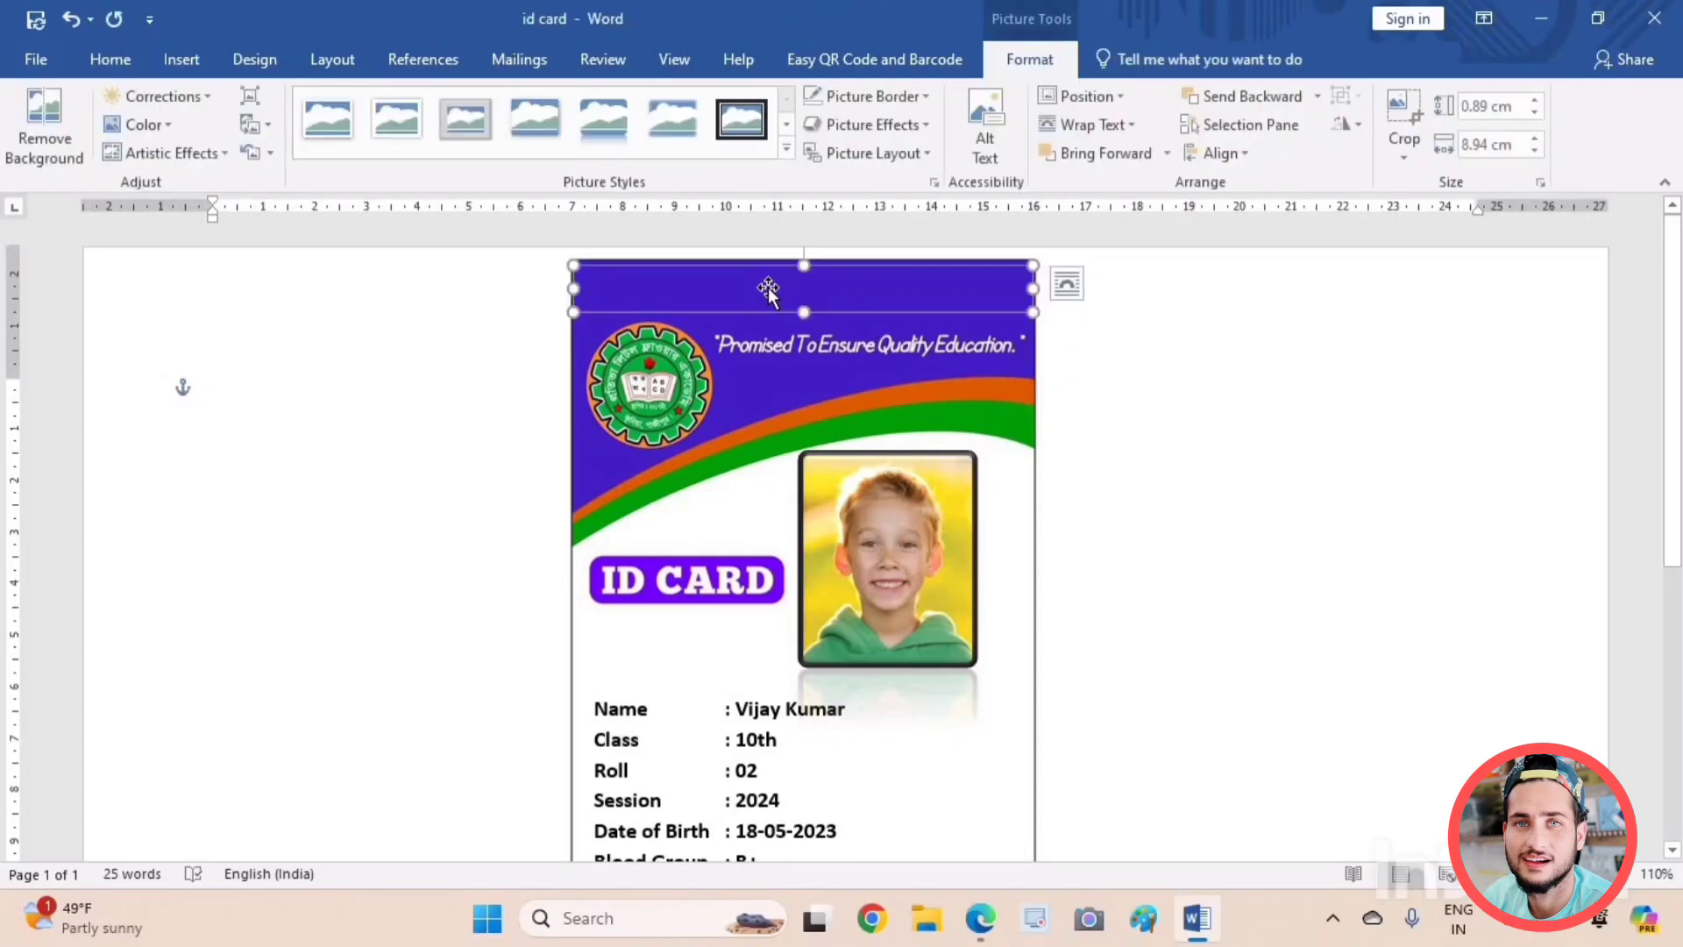
click(1231, 457)
click(1008, 381)
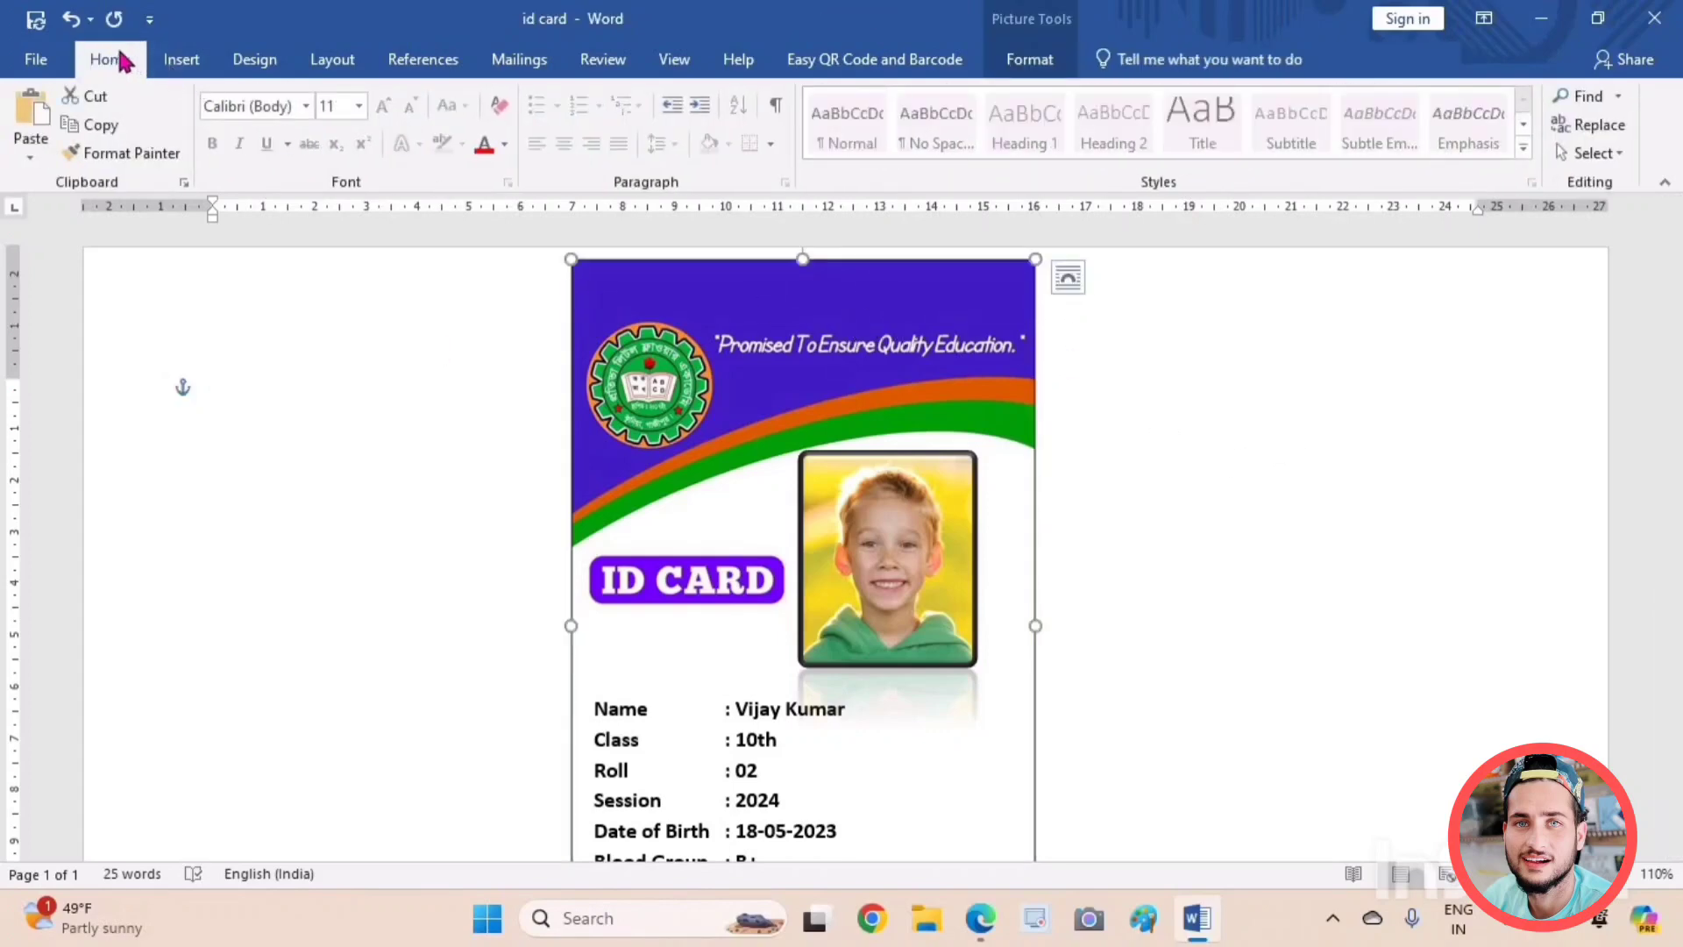
Draw a rectangle across the card's top with White fill and No Outline
click(179, 60)
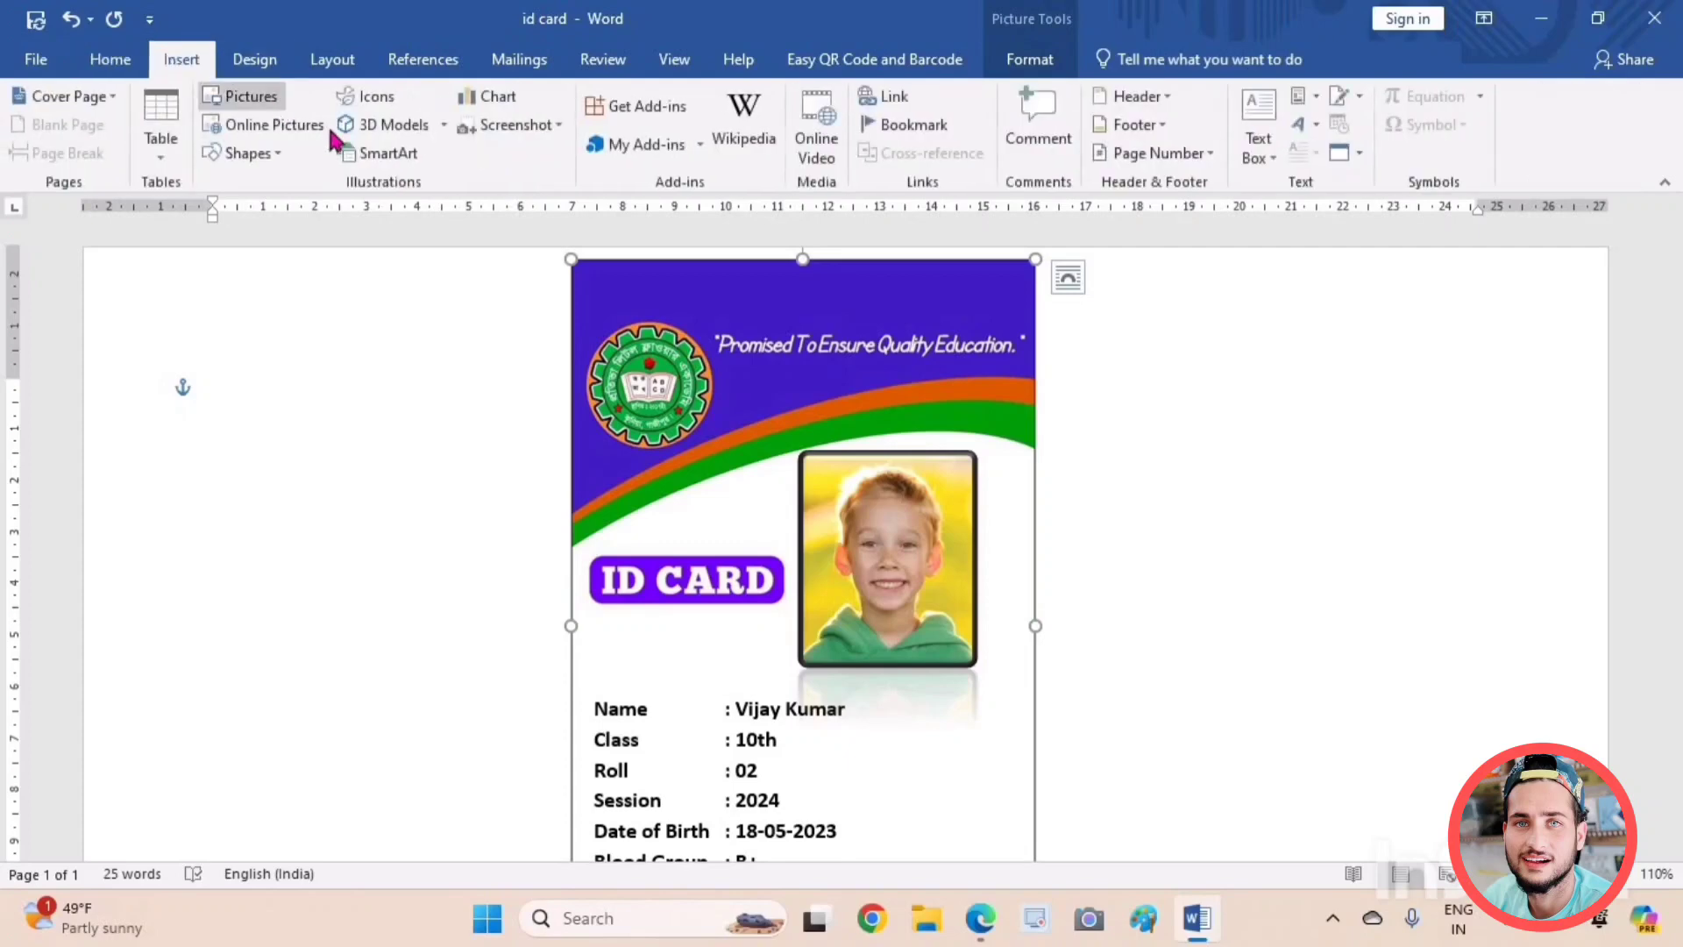
click(246, 155)
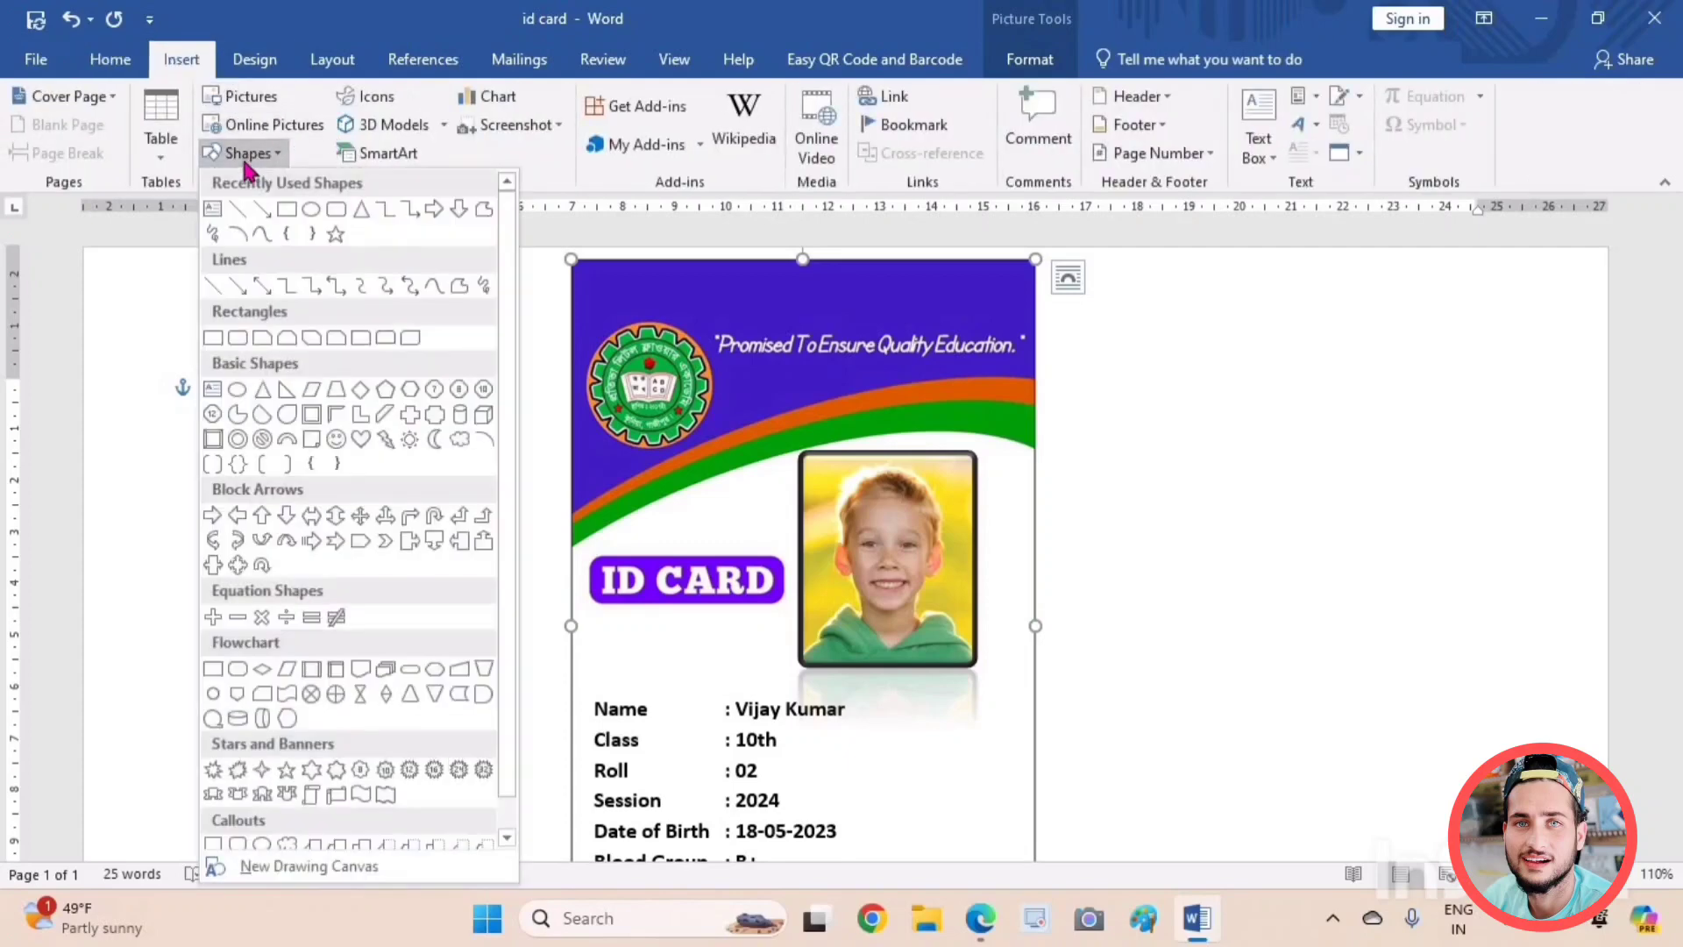
click(288, 210)
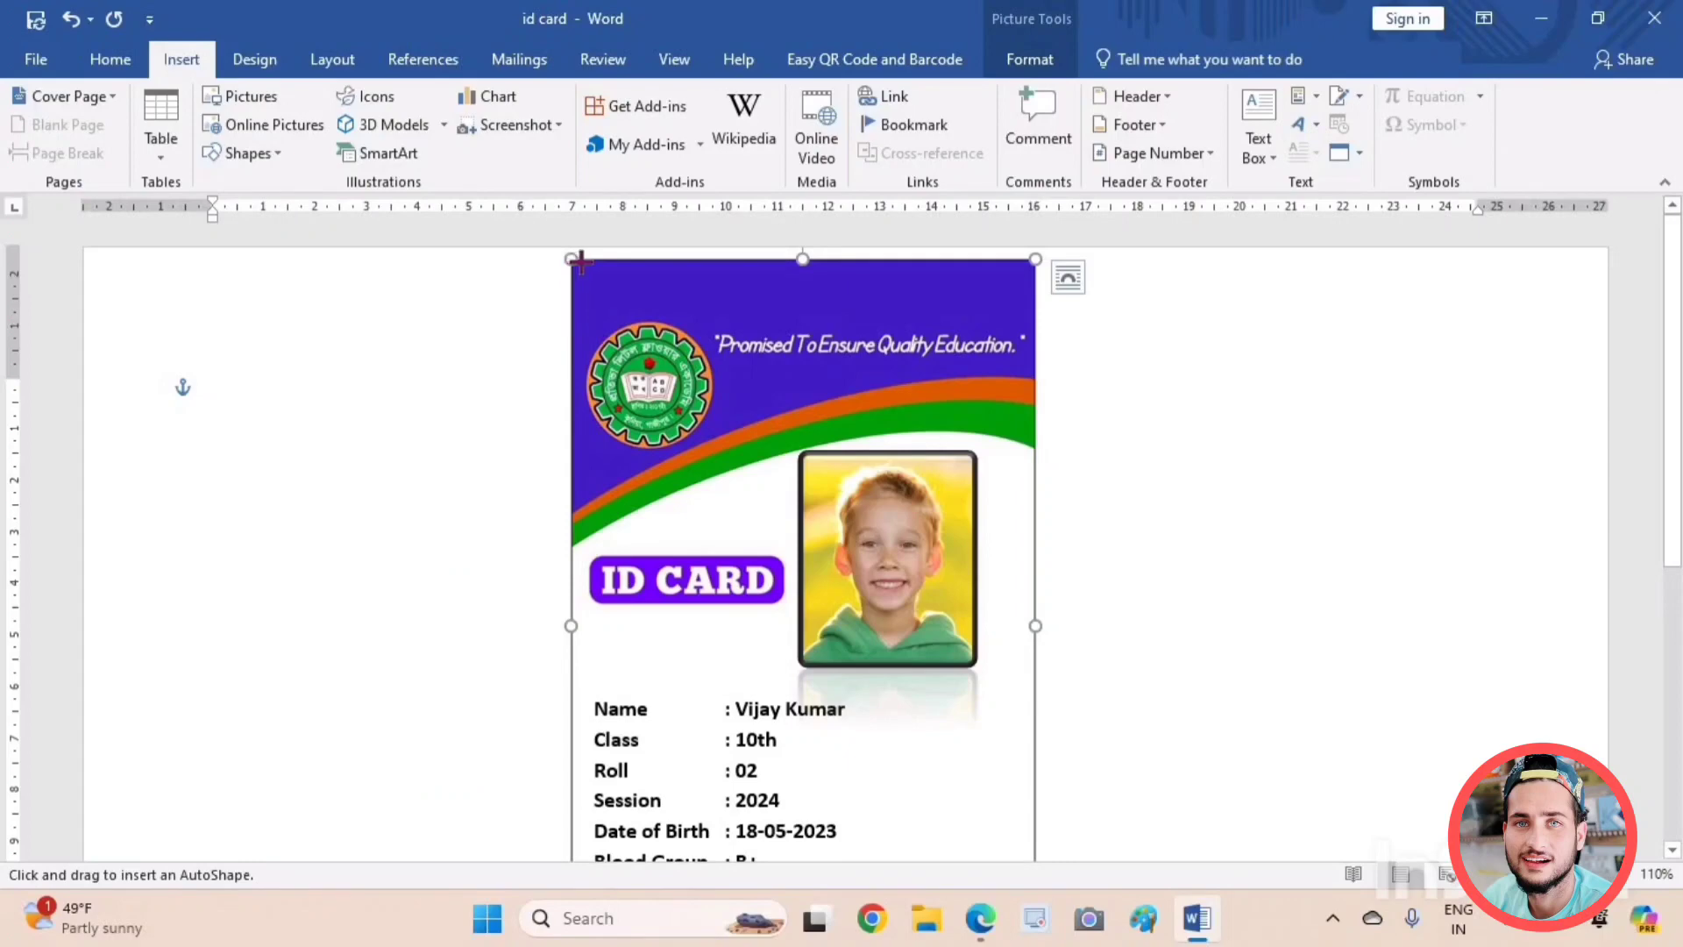
drag(580, 260, 1027, 313)
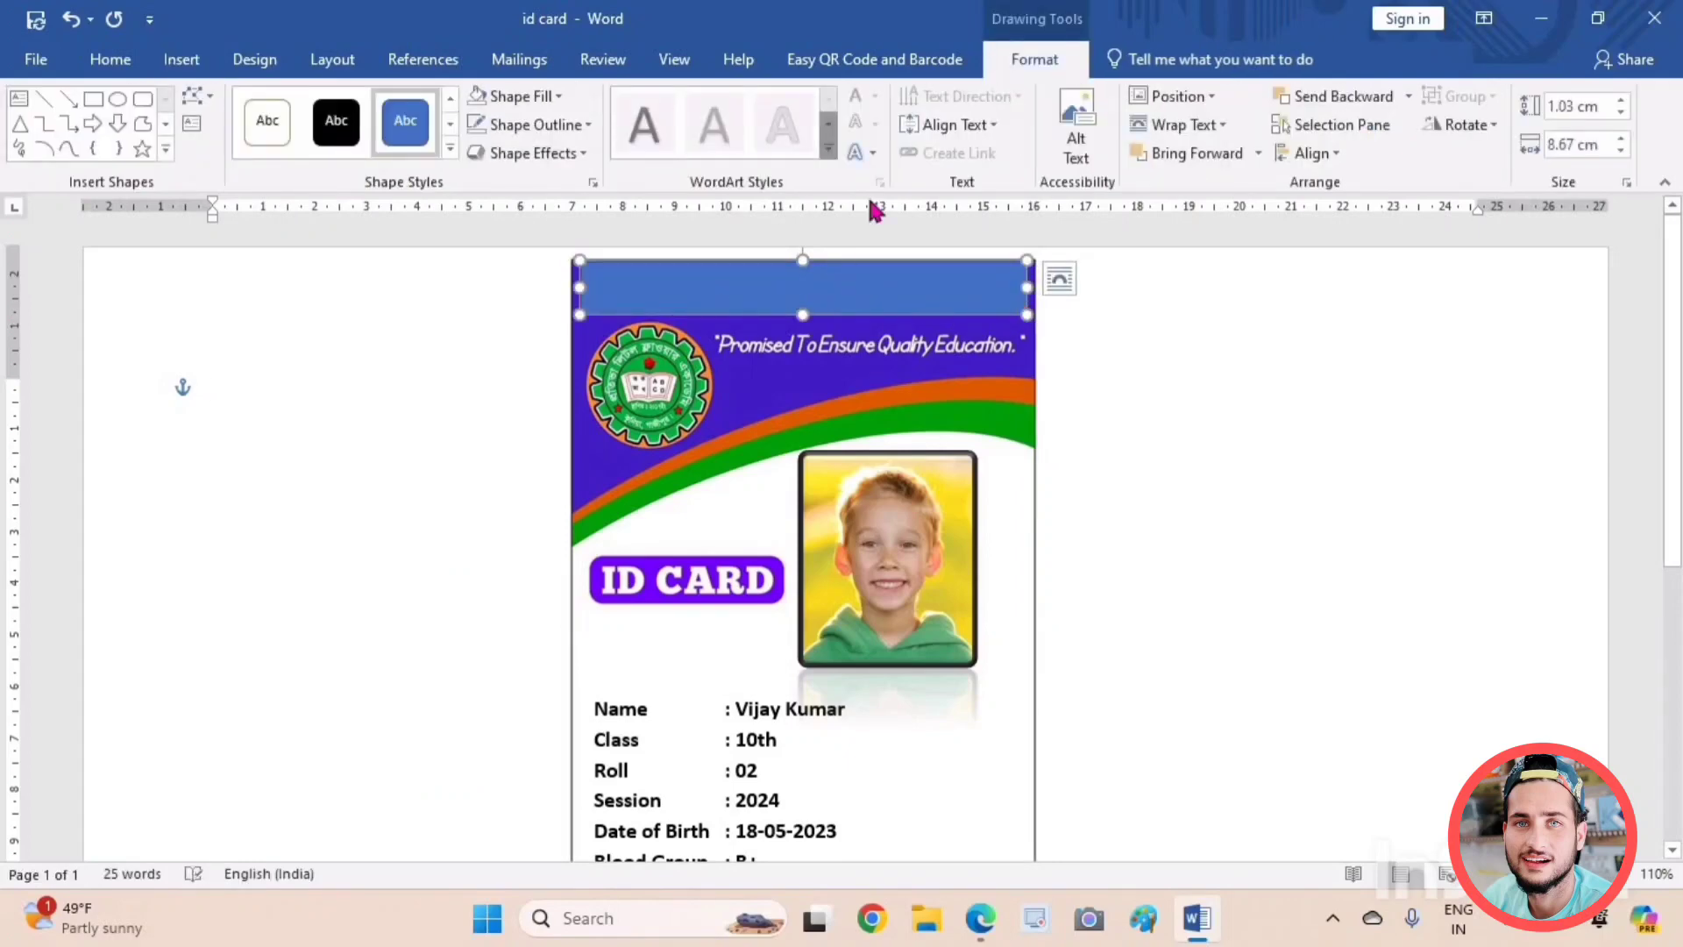
click(522, 96)
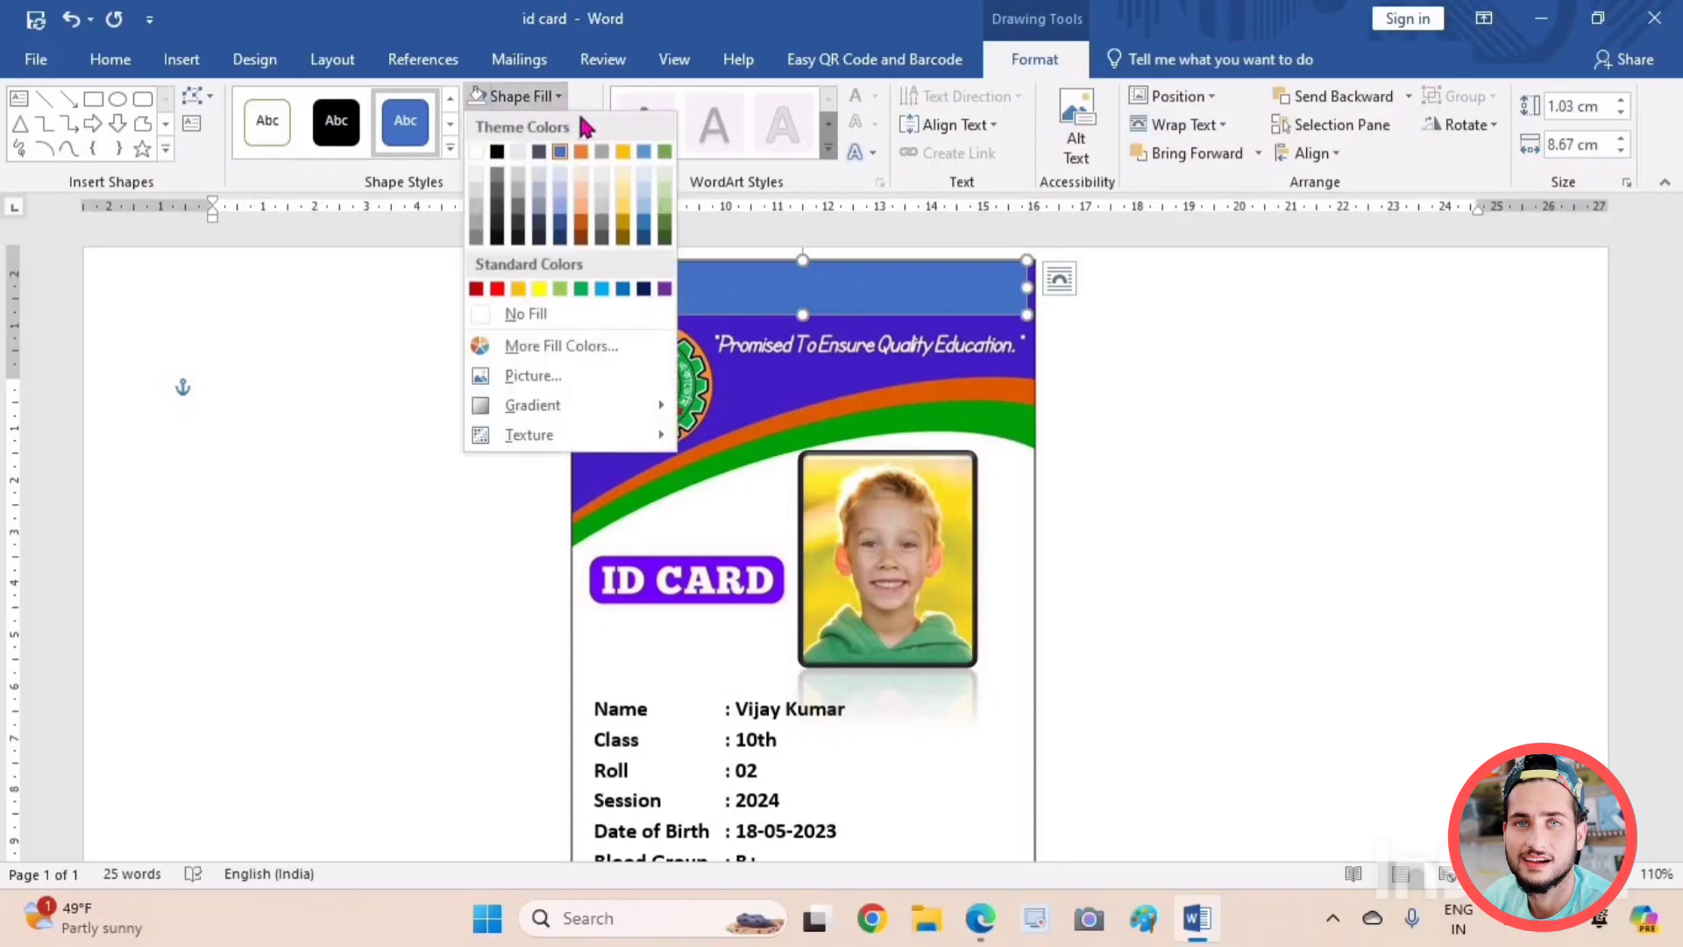
click(475, 154)
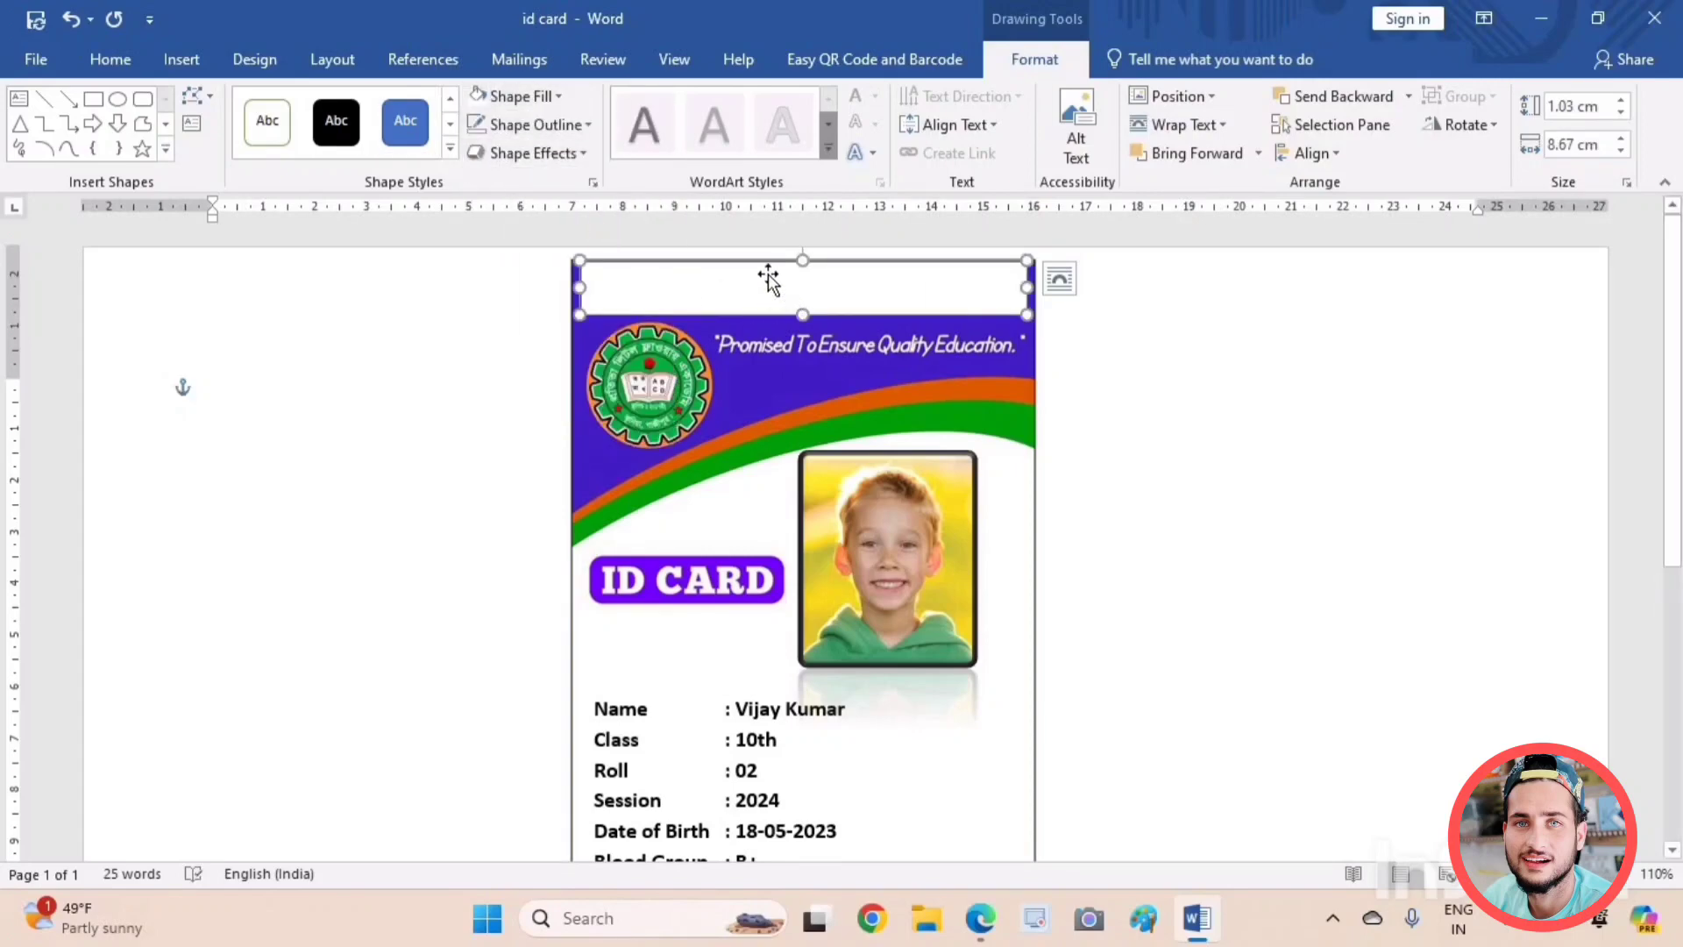
click(566, 131)
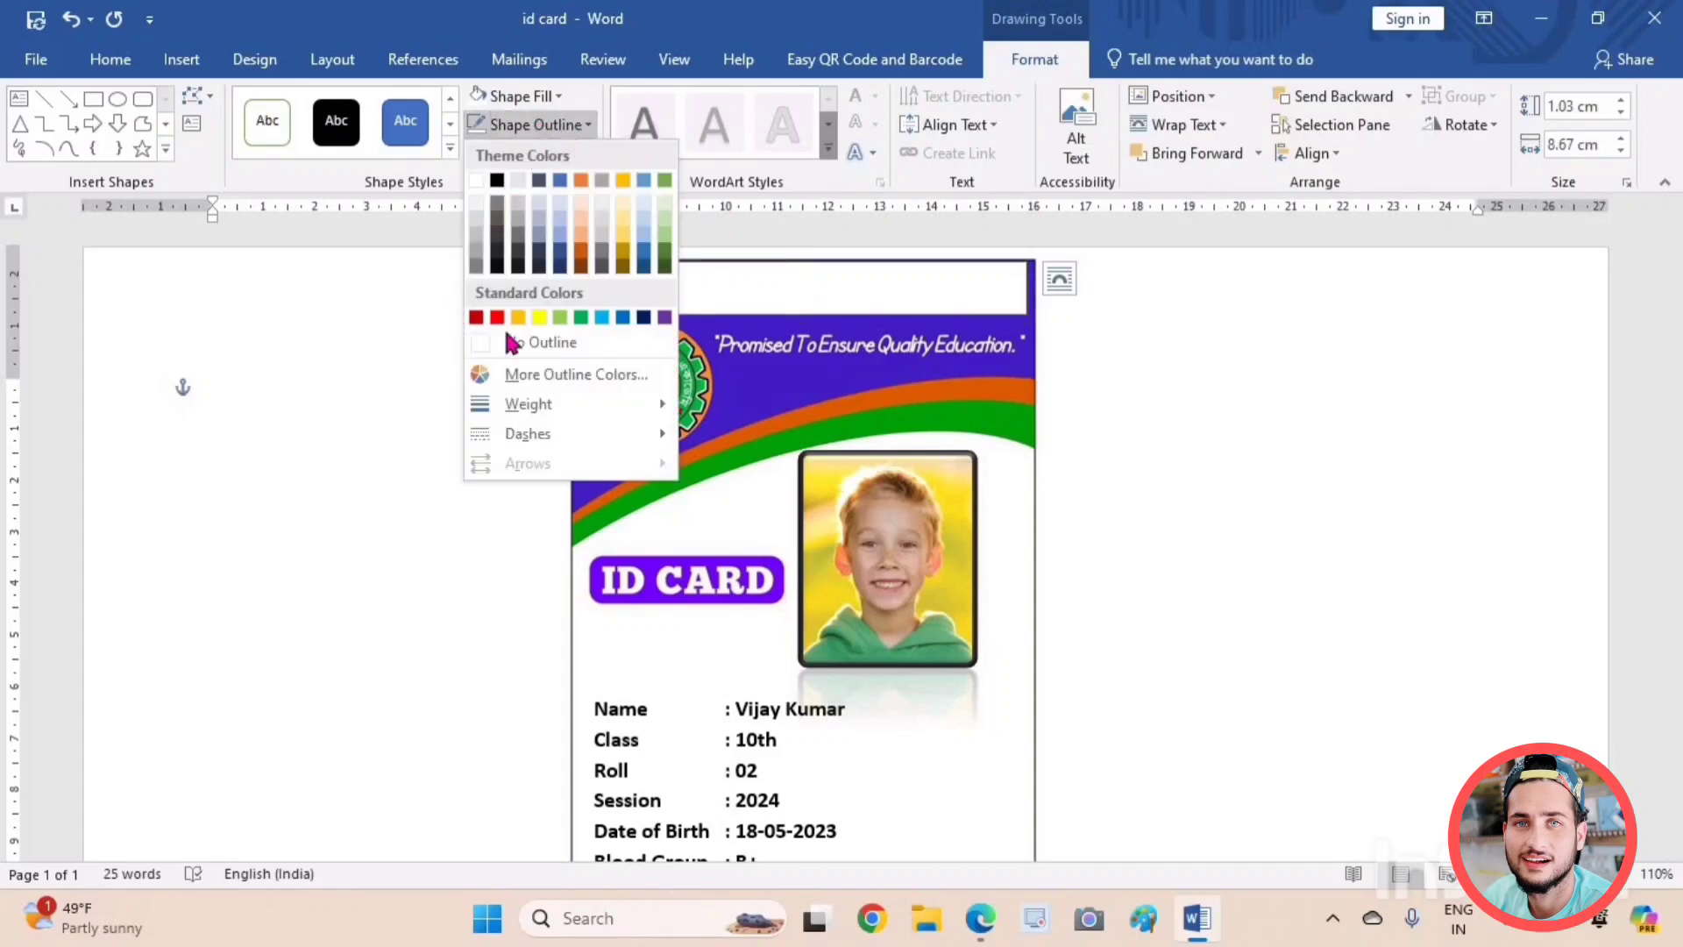
click(570, 342)
Use the rectangle's right-click menu to Add Text inside it
right_click(653, 276)
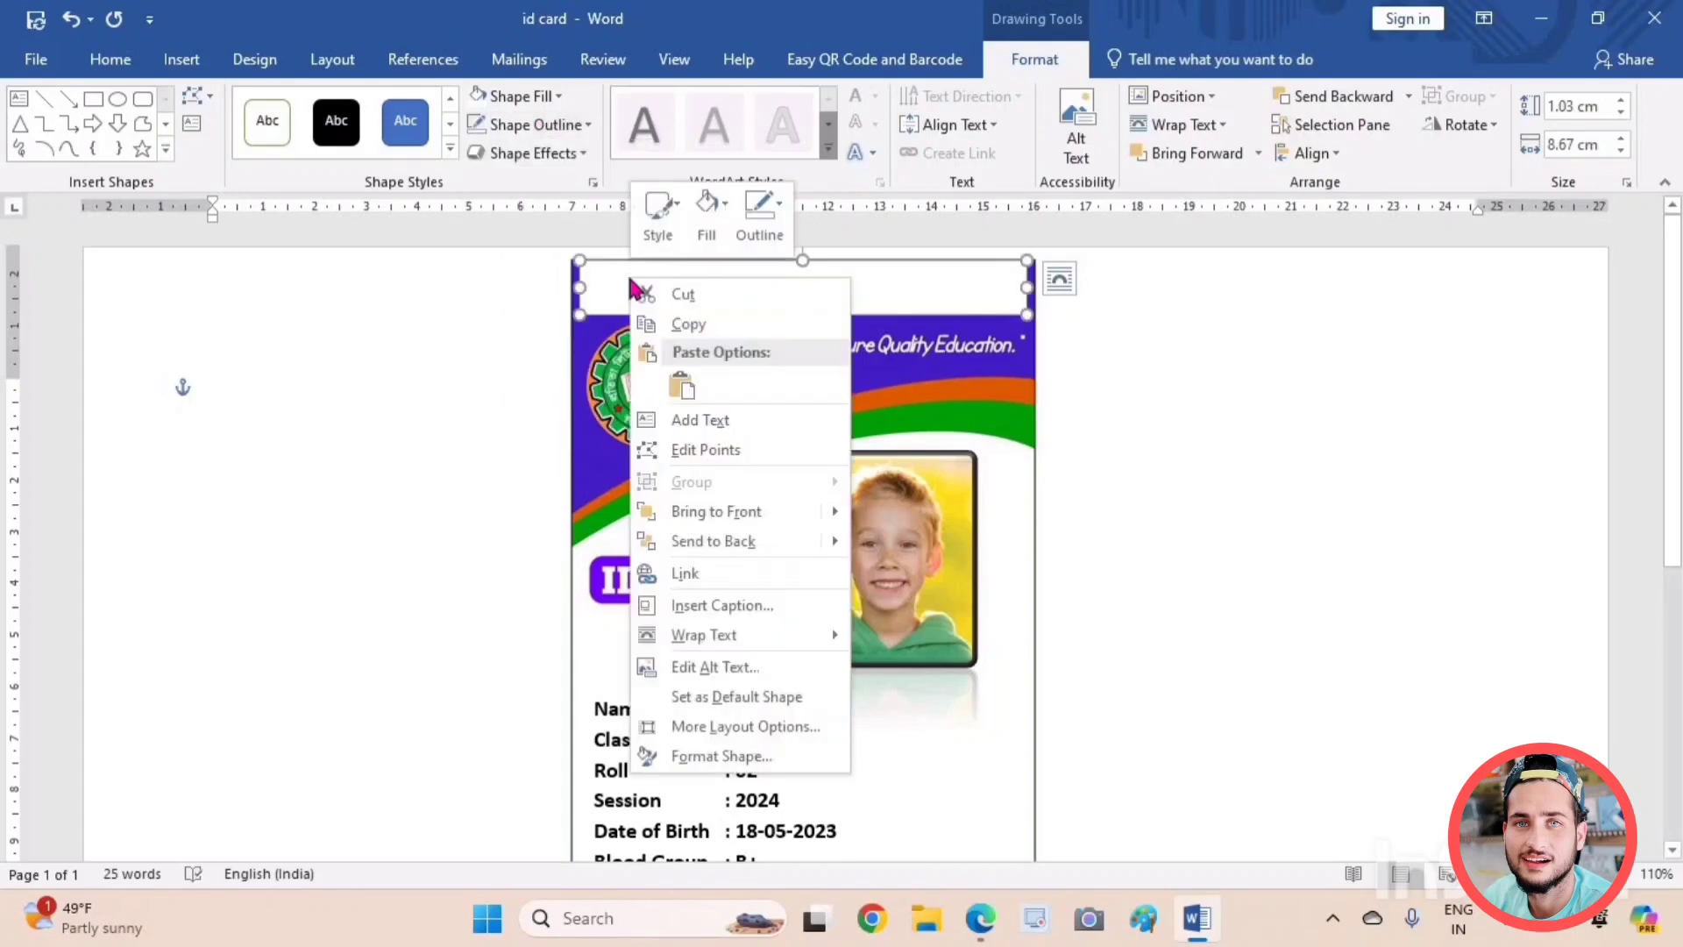
click(623, 289)
right_click(664, 290)
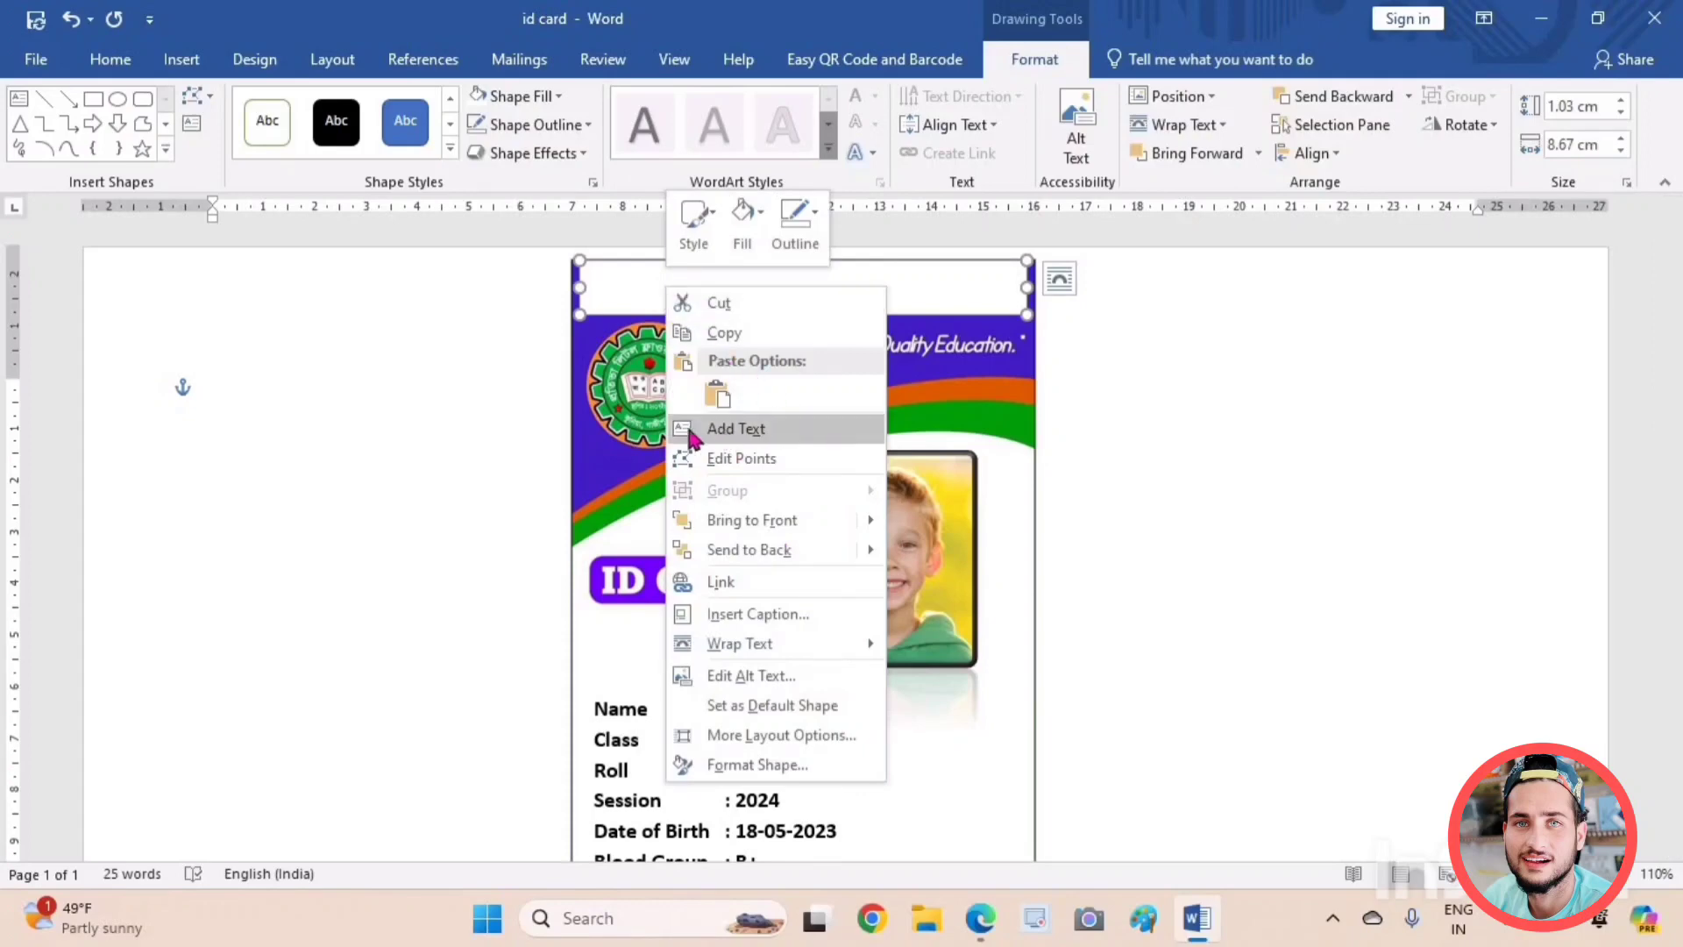
click(736, 429)
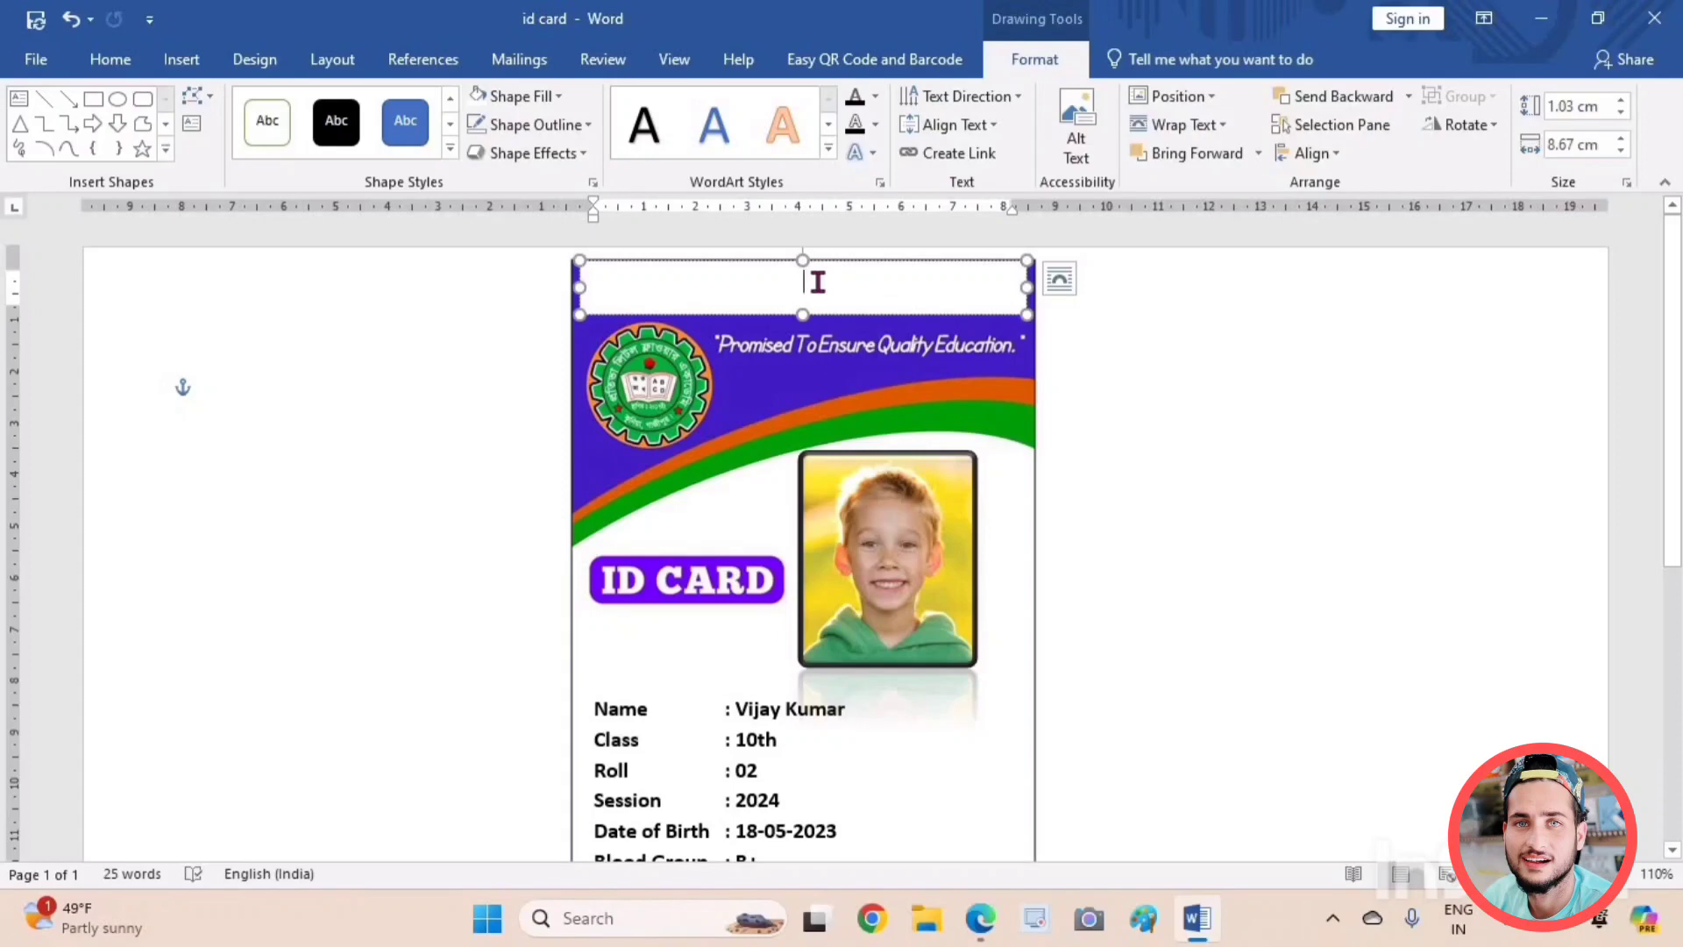
Type 'Govt. Boys High School' in coloured text, then enlarge it to 18 pt and bold it
click(112, 59)
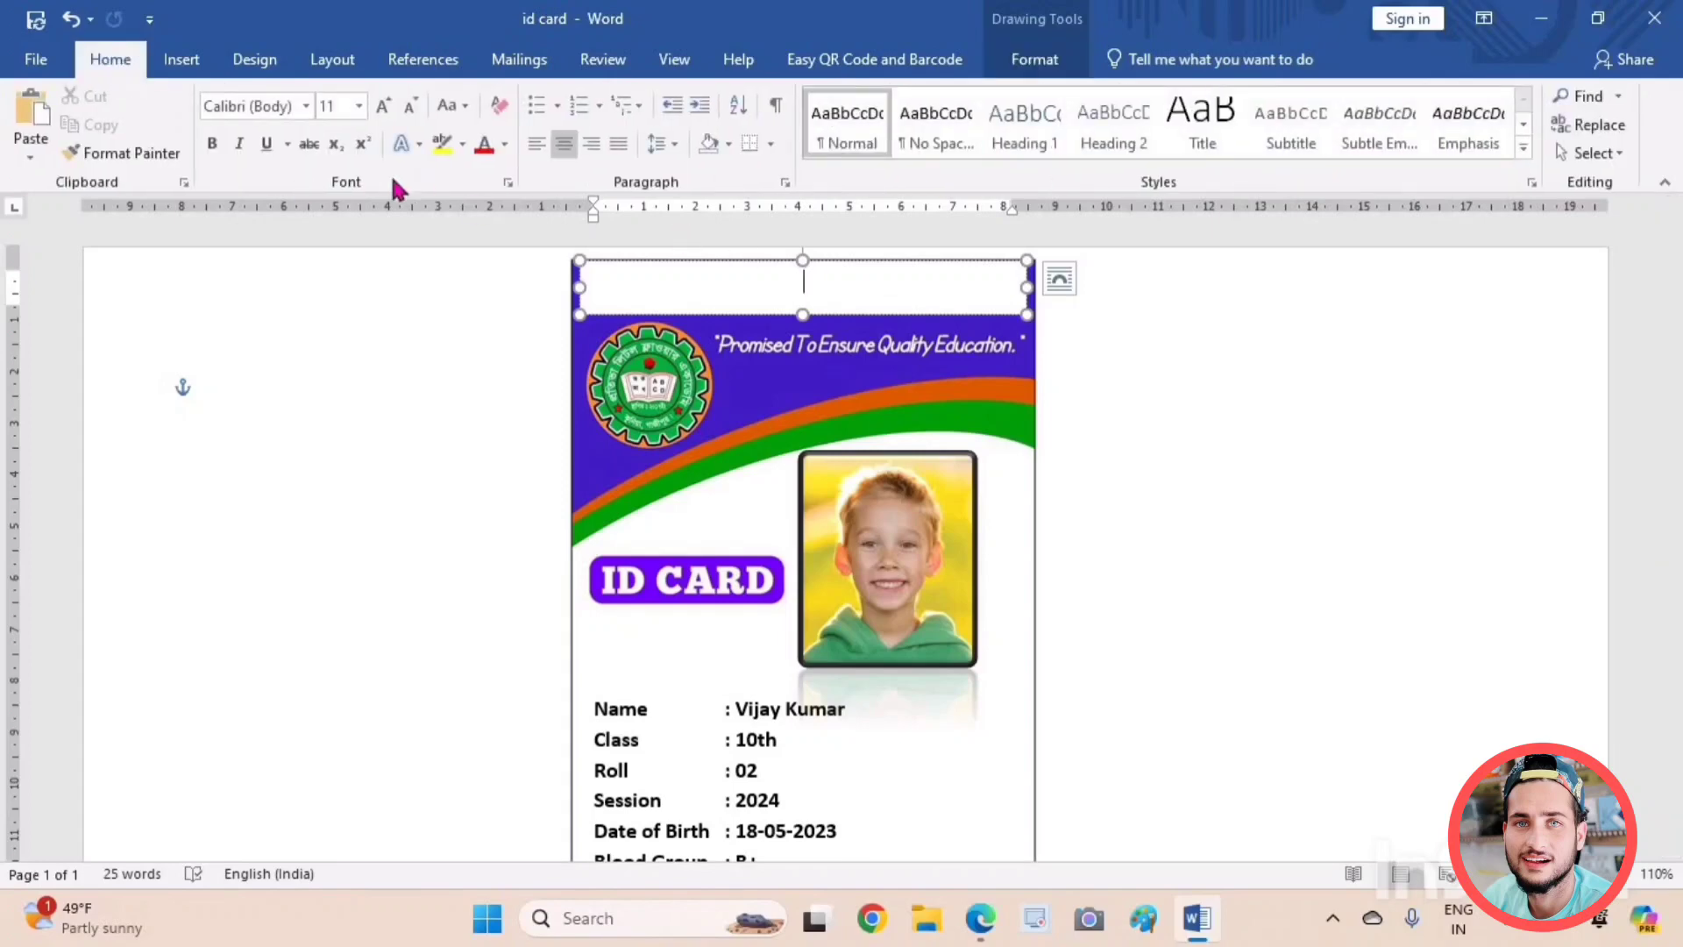
click(506, 145)
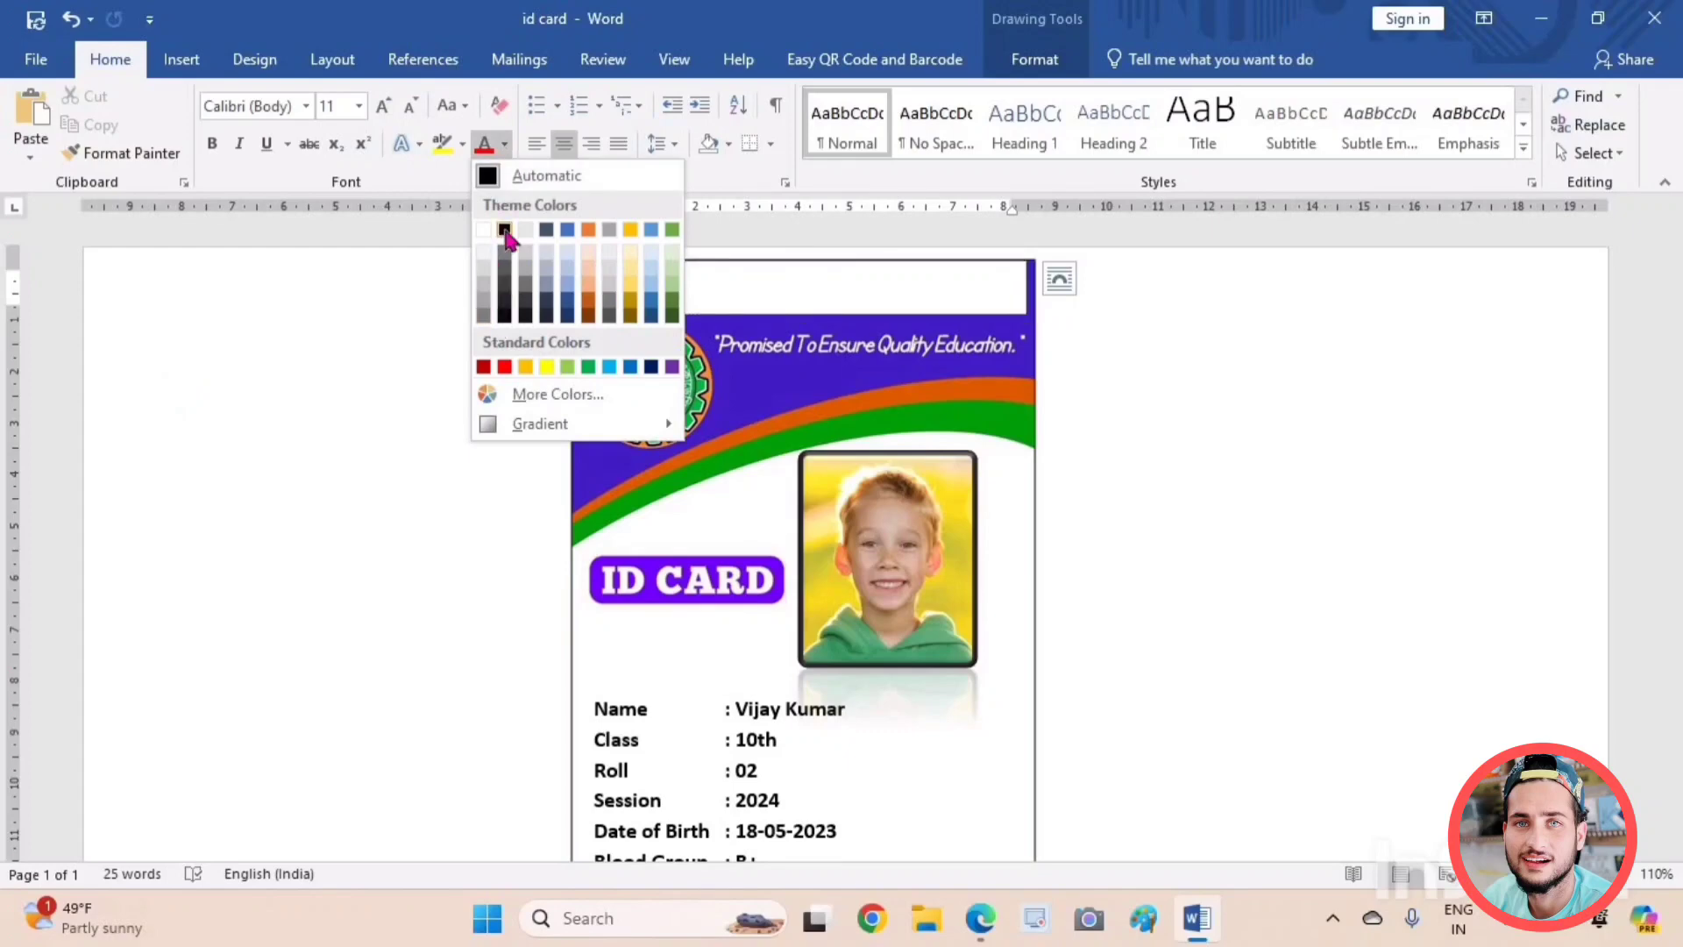
click(364, 210)
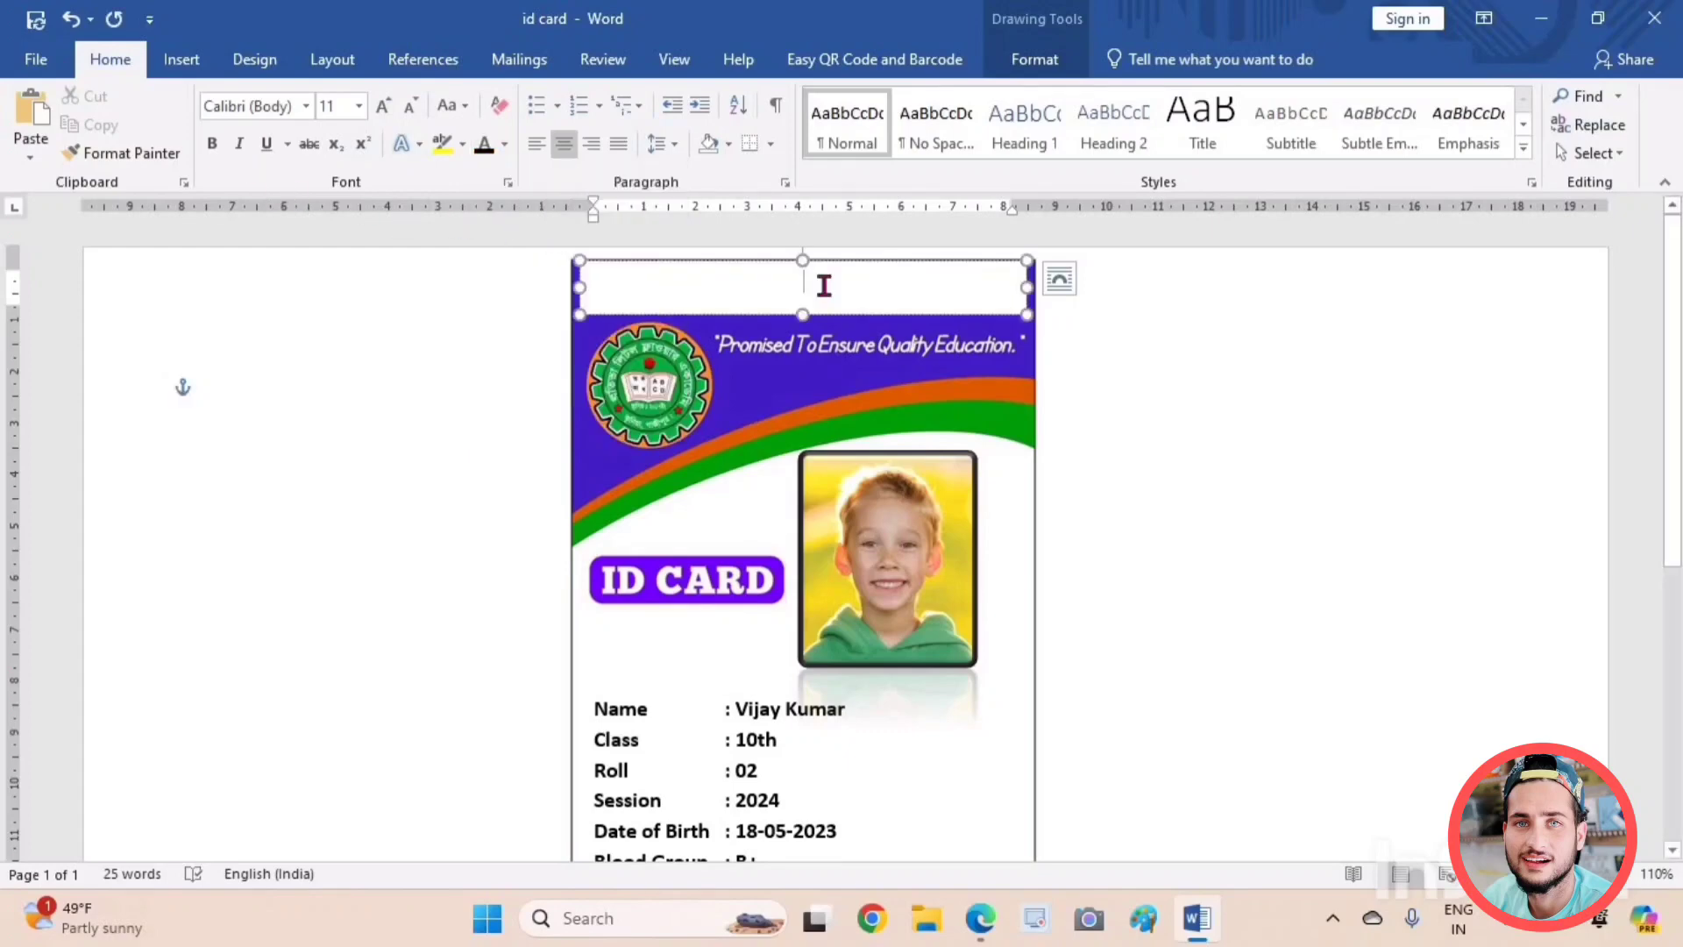
text(Govt. Boys High School)
drag(902, 281, 680, 274)
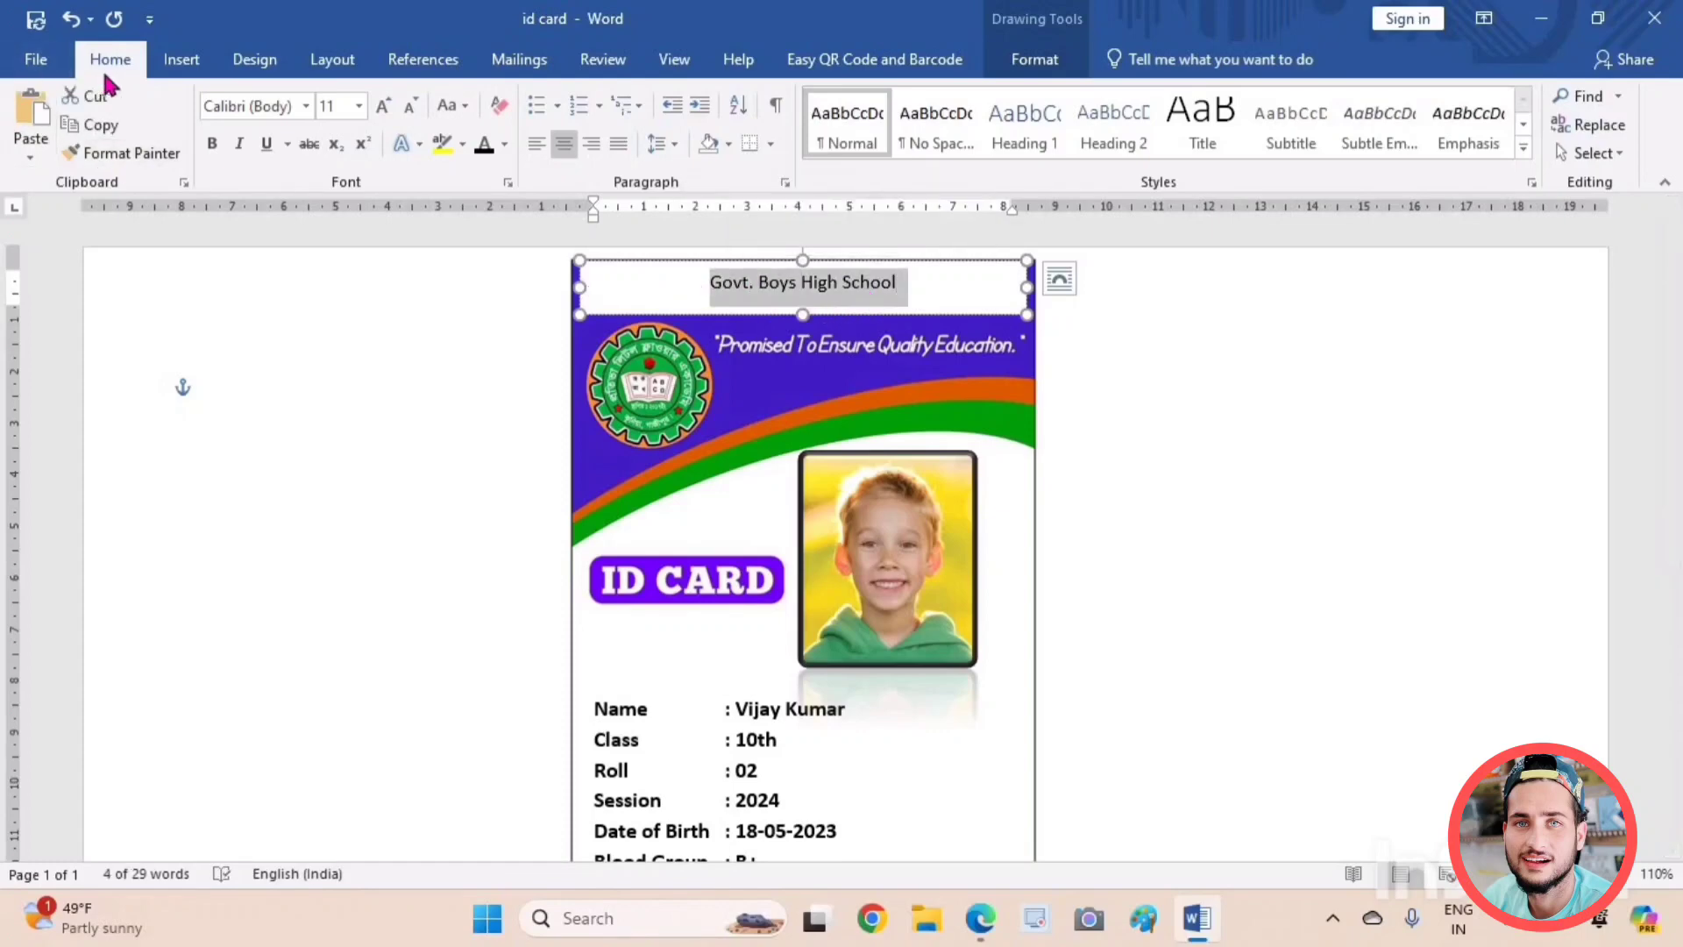
click(383, 107)
click(383, 107)
click(383, 107)
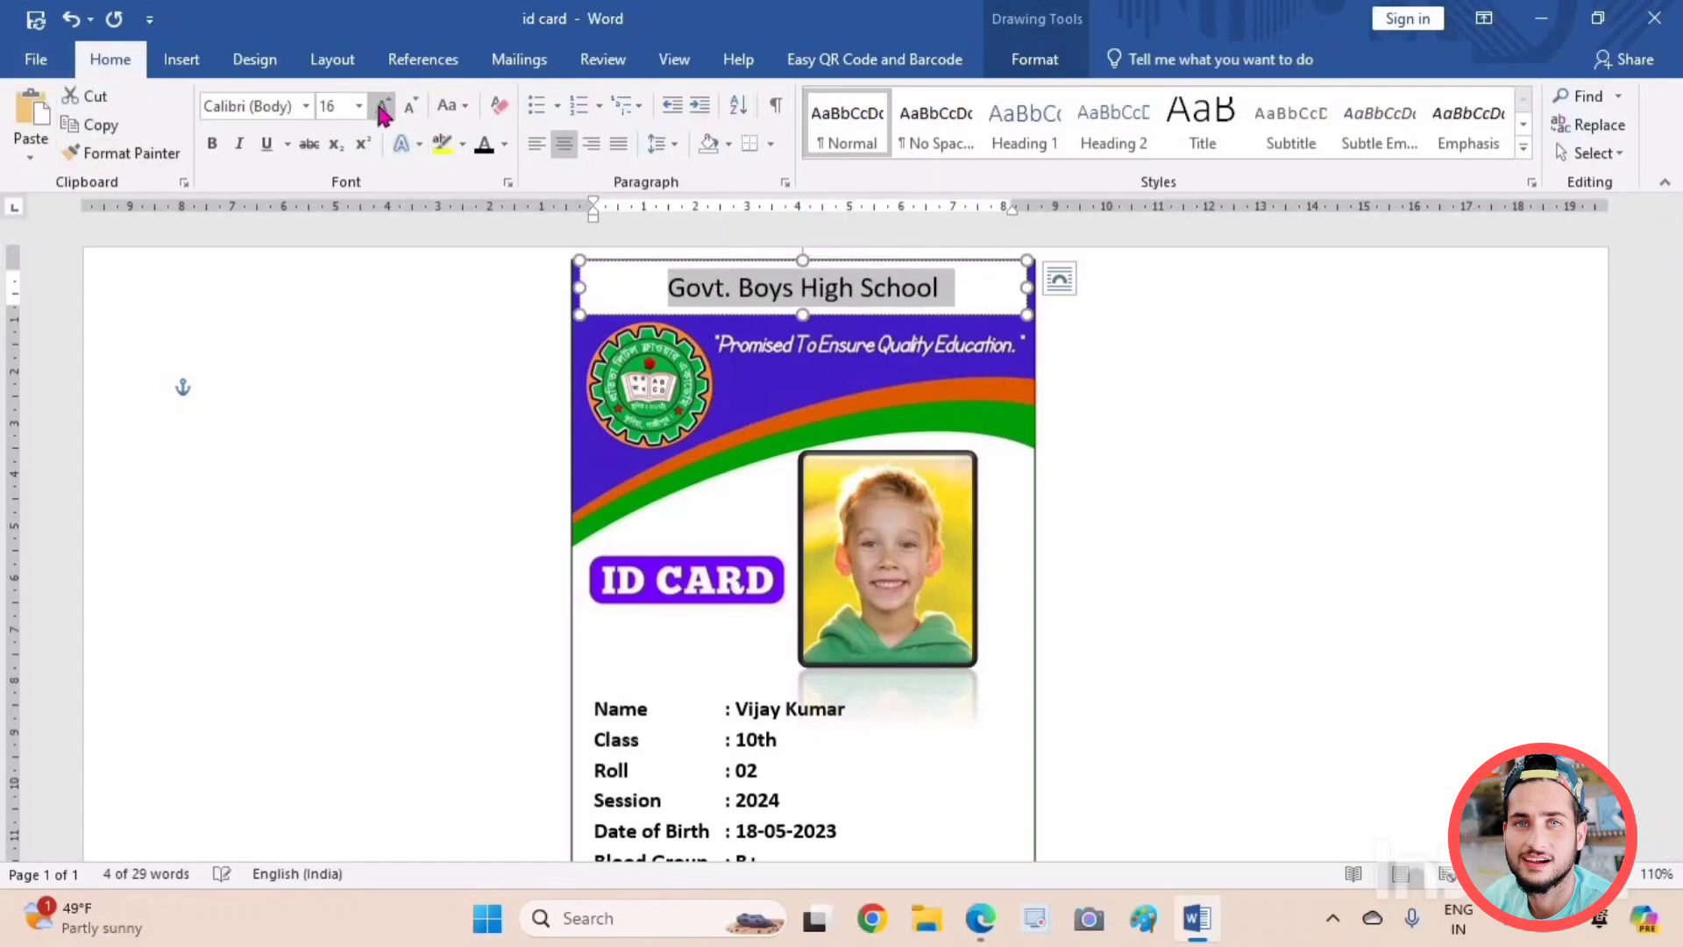
click(383, 107)
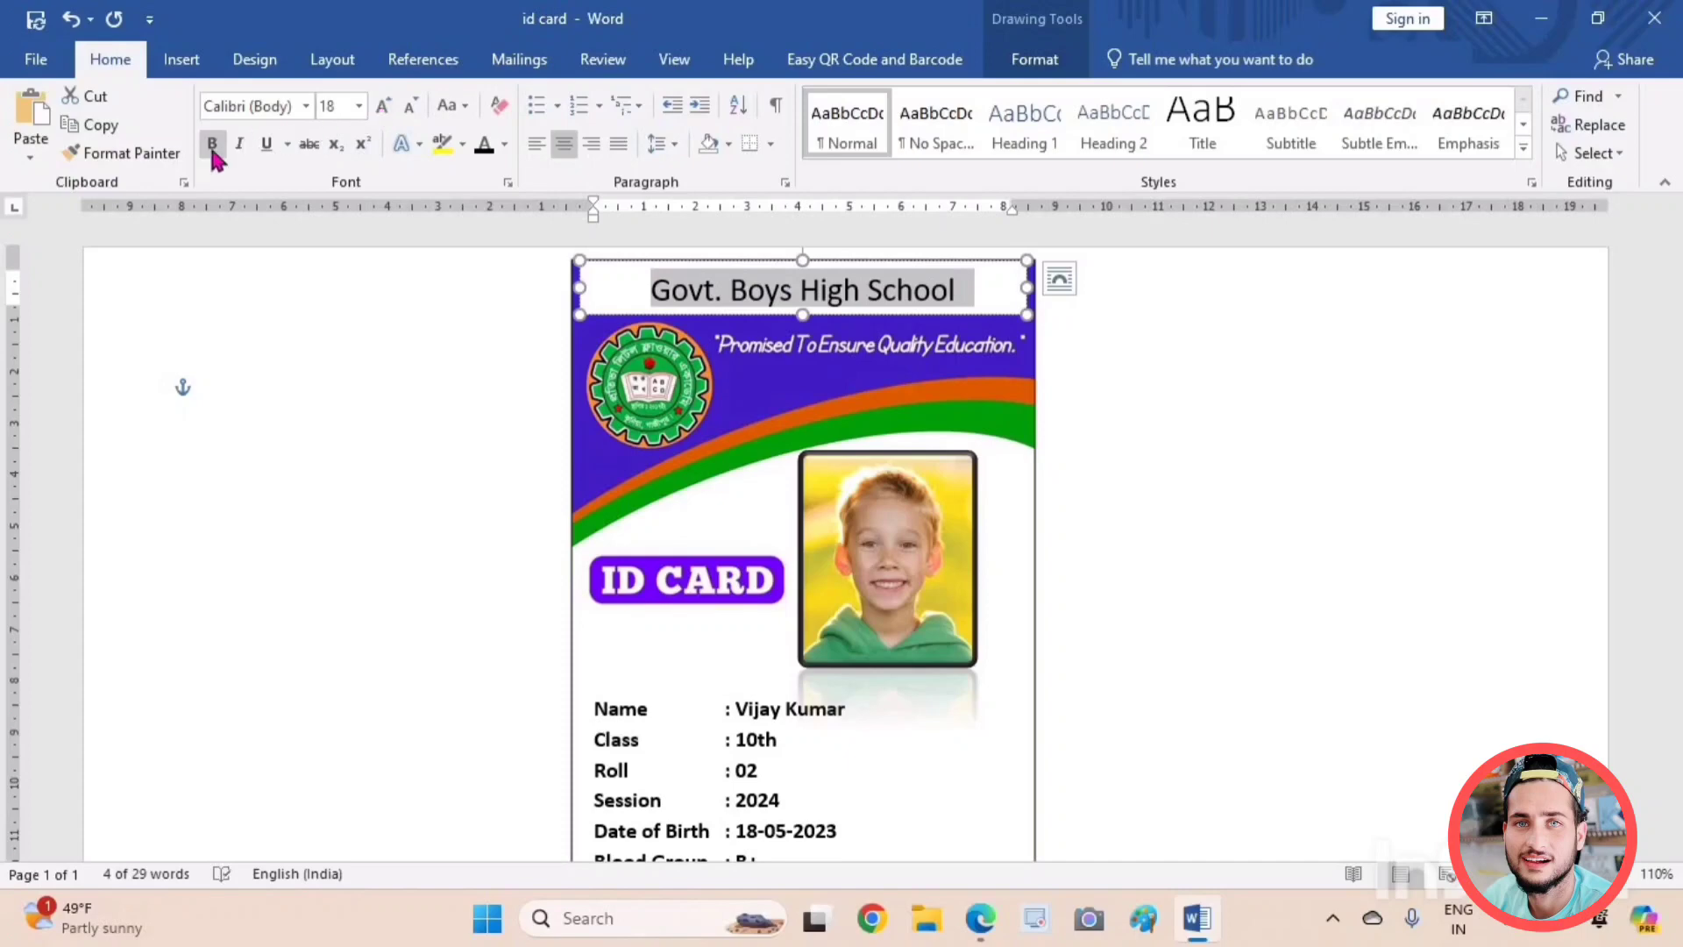
click(212, 143)
Append 'Kupwara' to the school name and widen the title box to fit
click(850, 264)
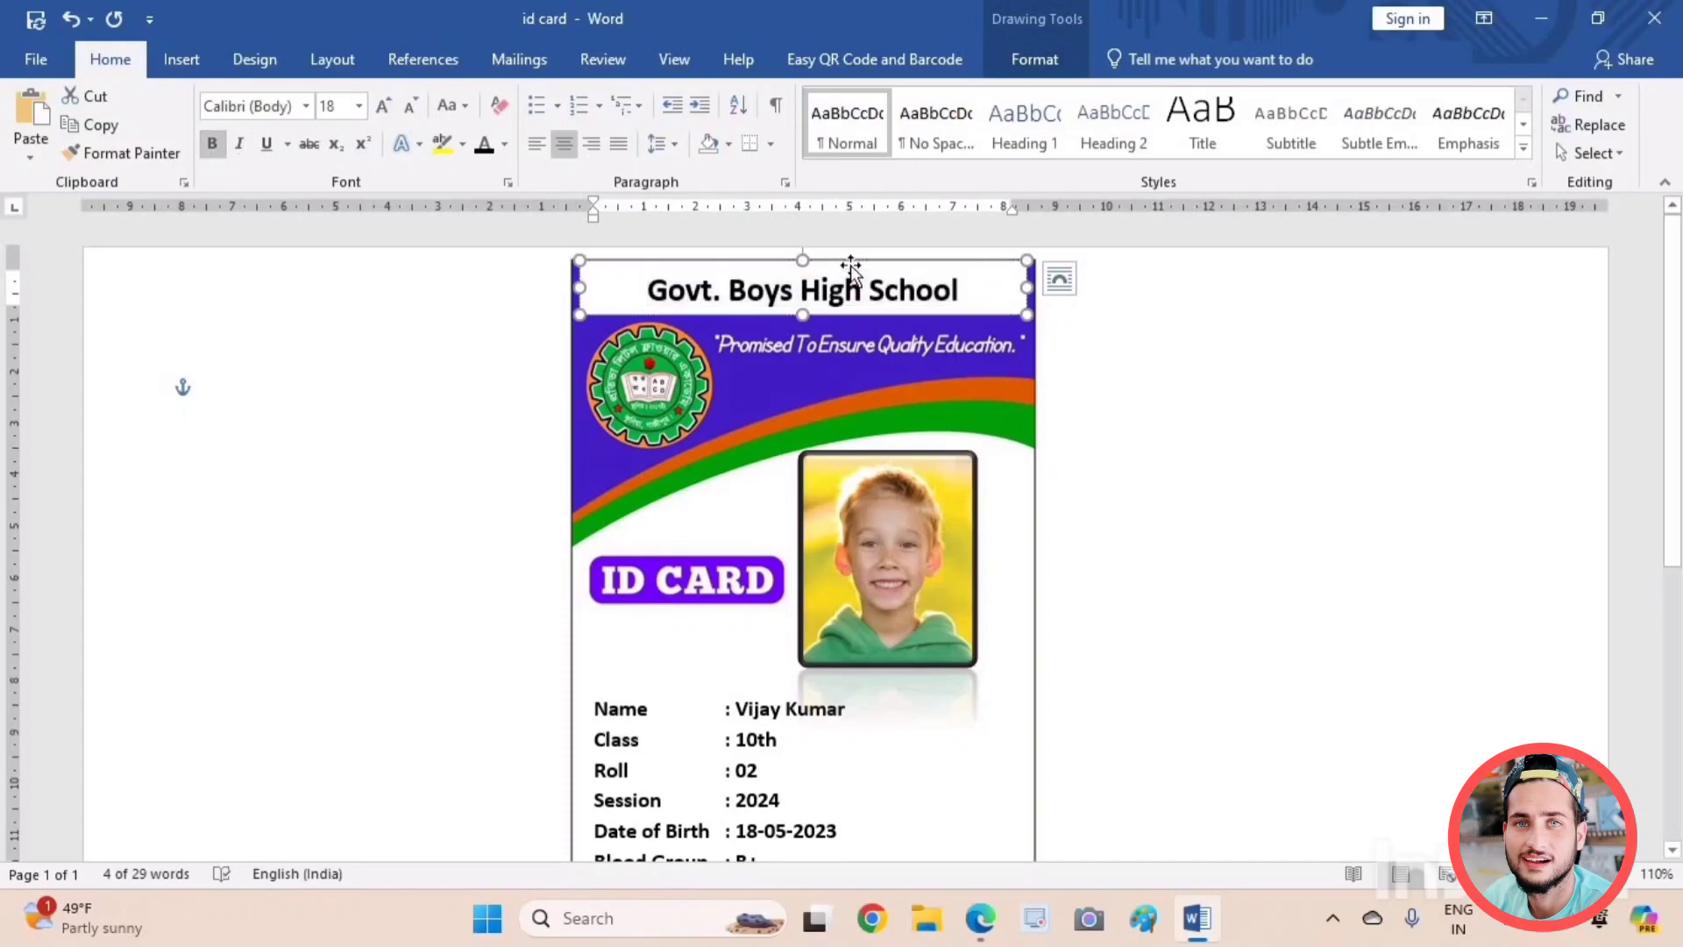
drag(850, 267, 846, 263)
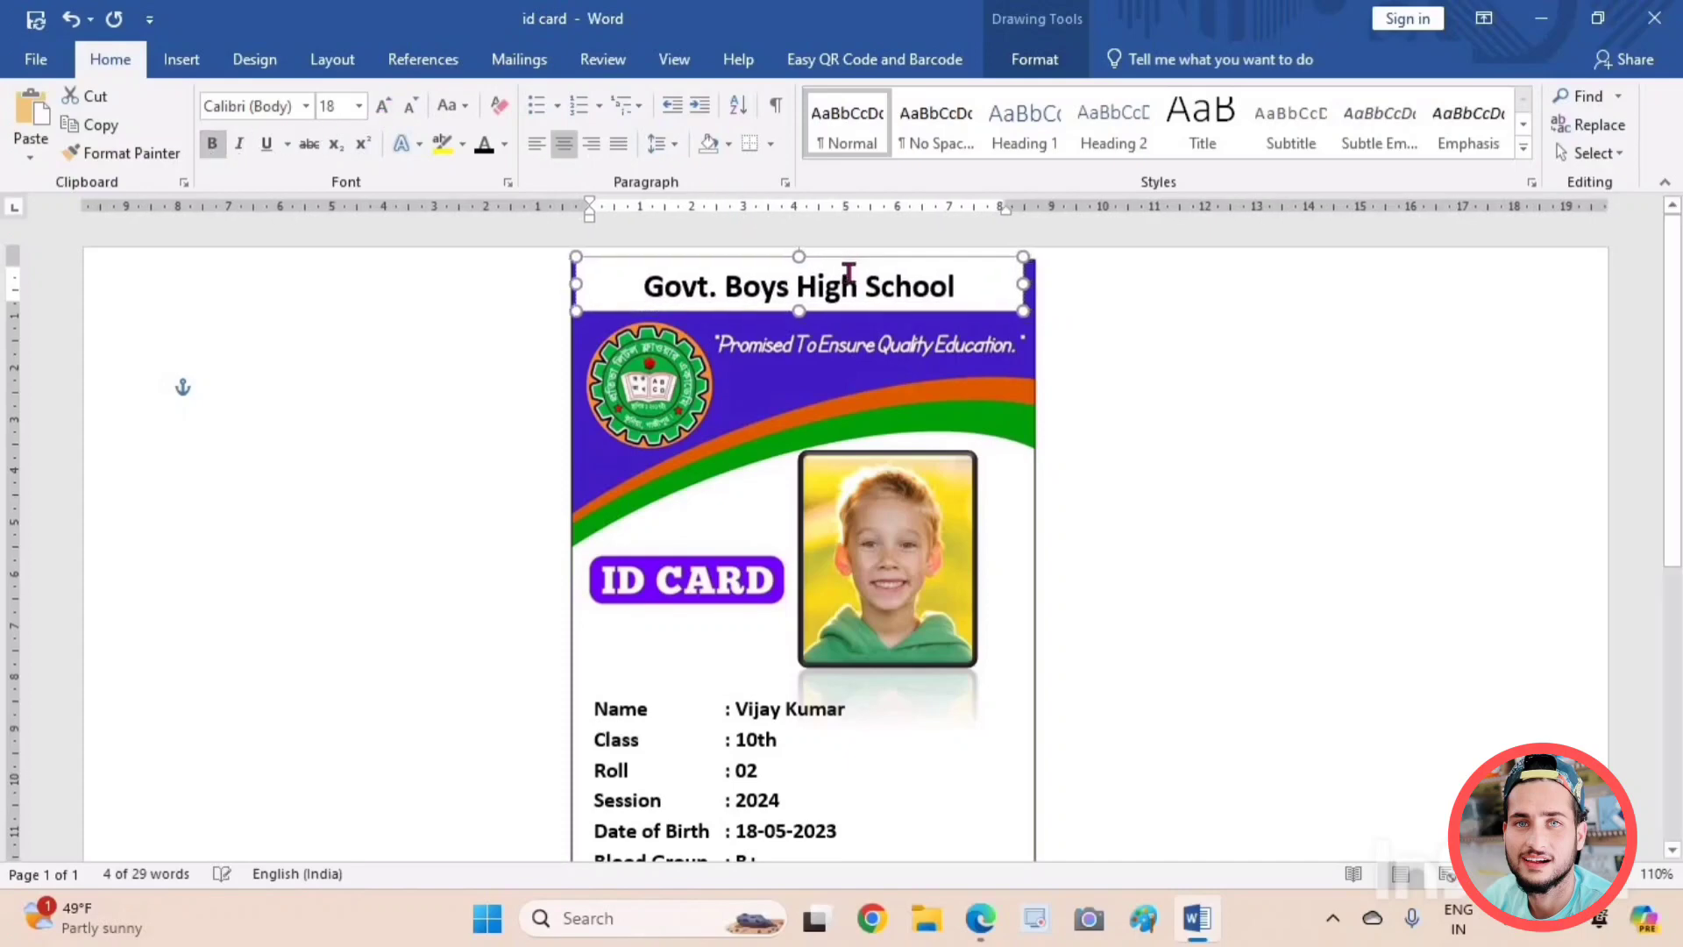
drag(970, 289, 644, 289)
click(972, 293)
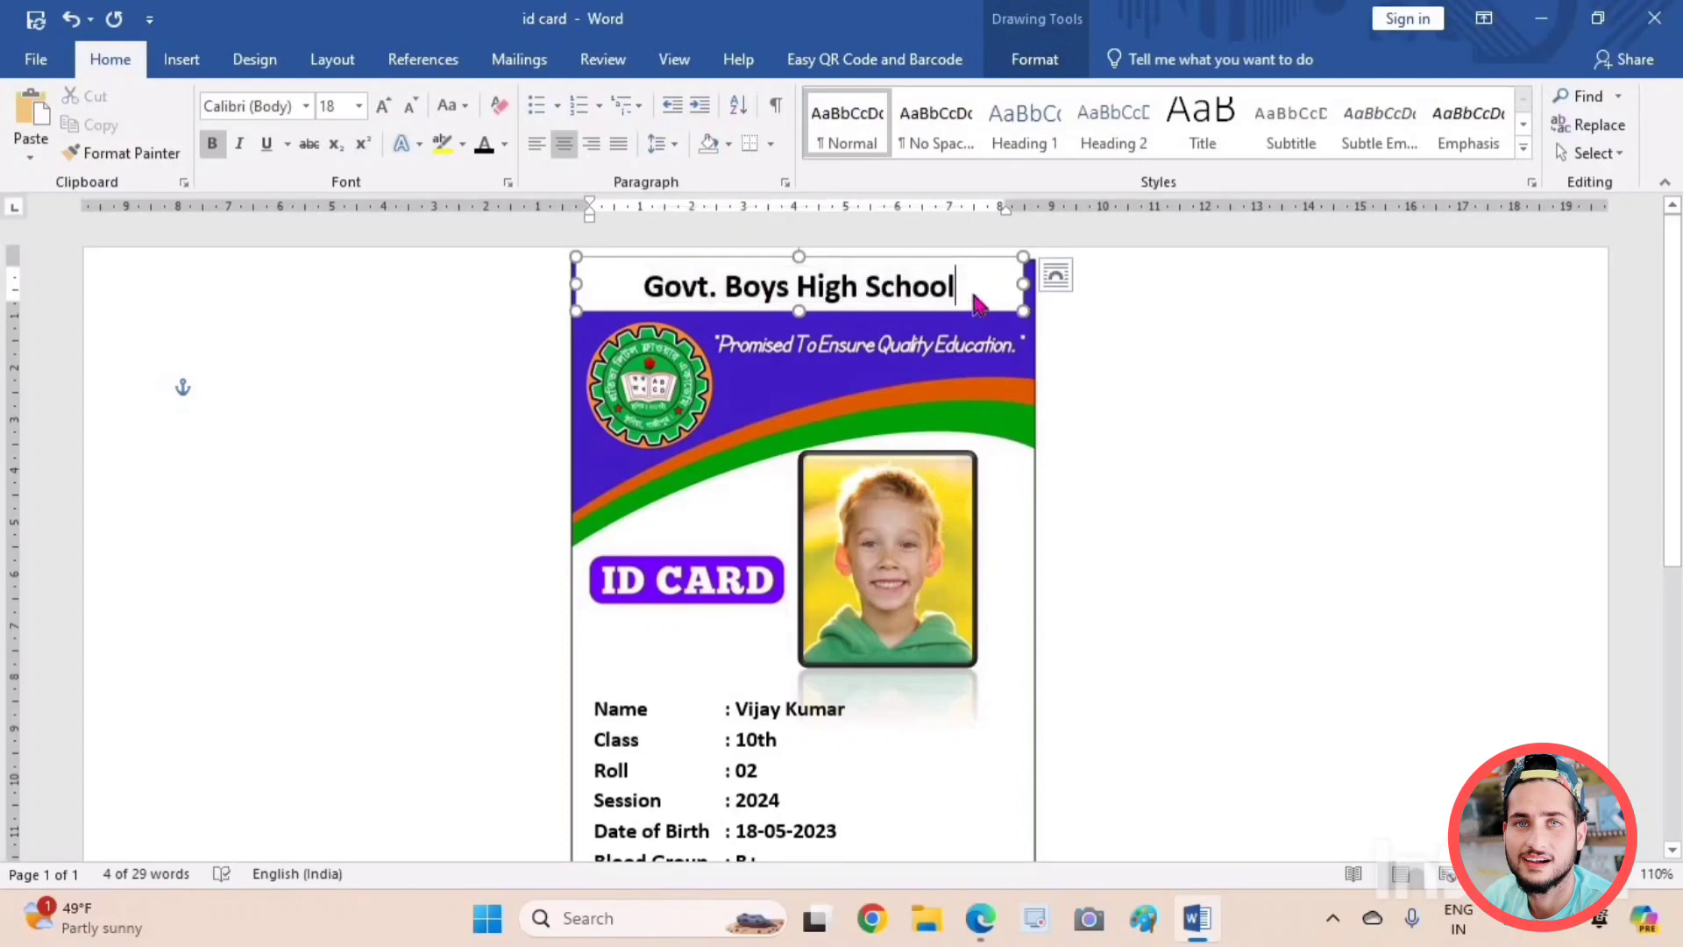
text(Kupwara)
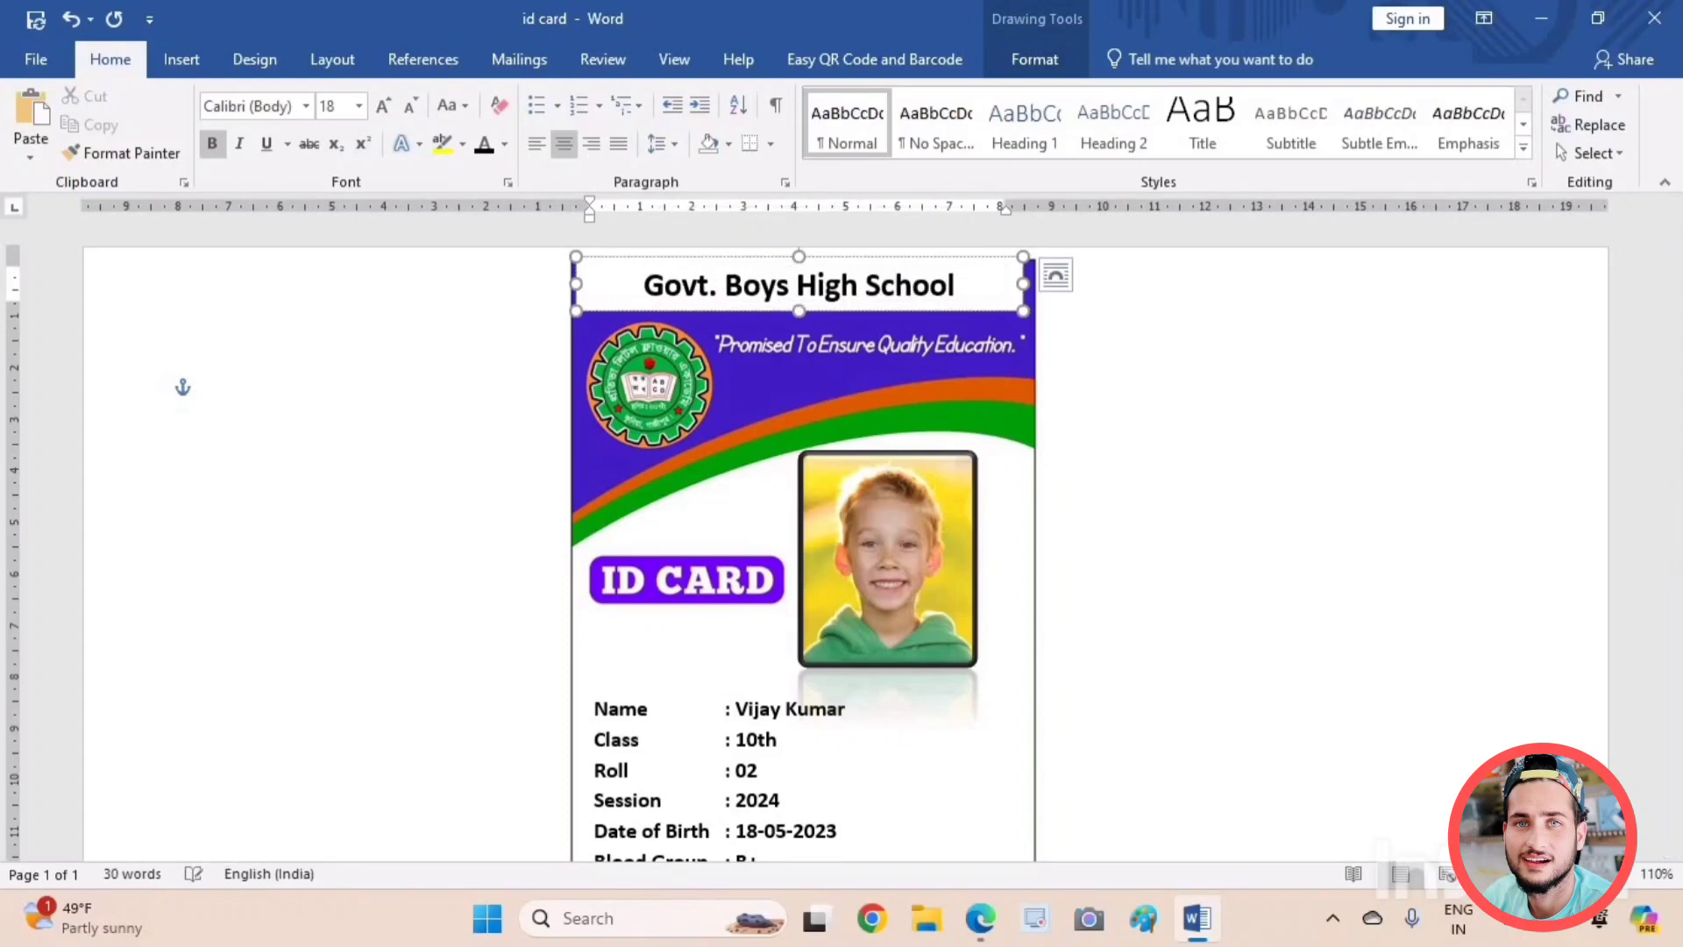
drag(1024, 289, 1094, 289)
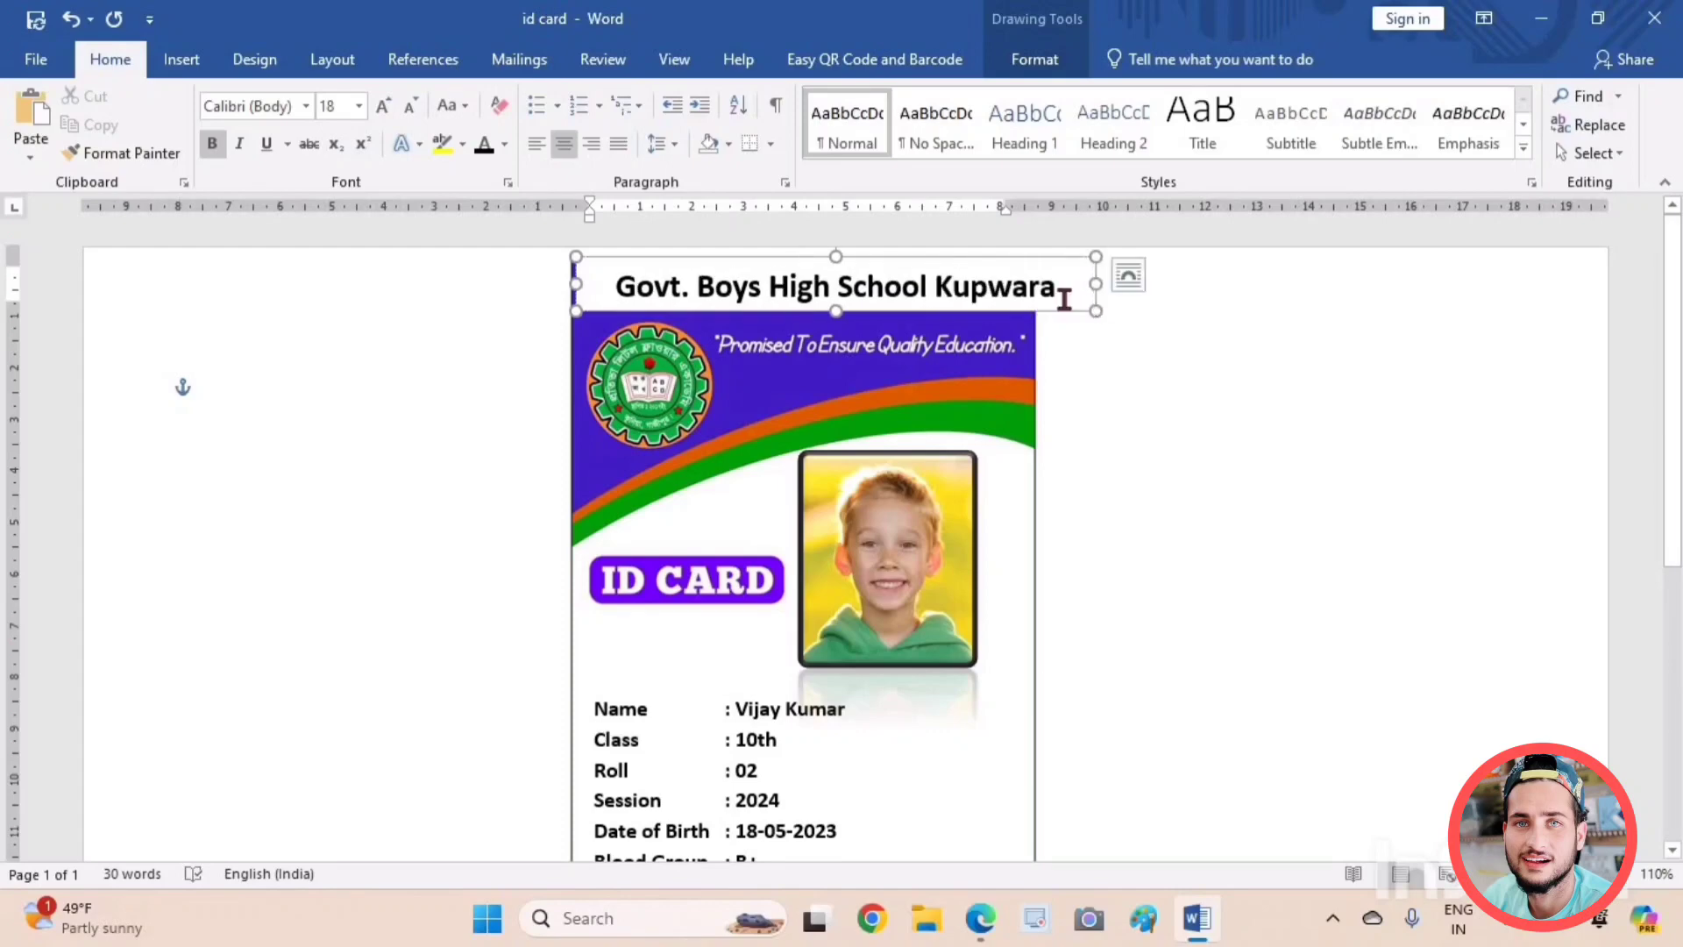
drag(996, 263, 973, 266)
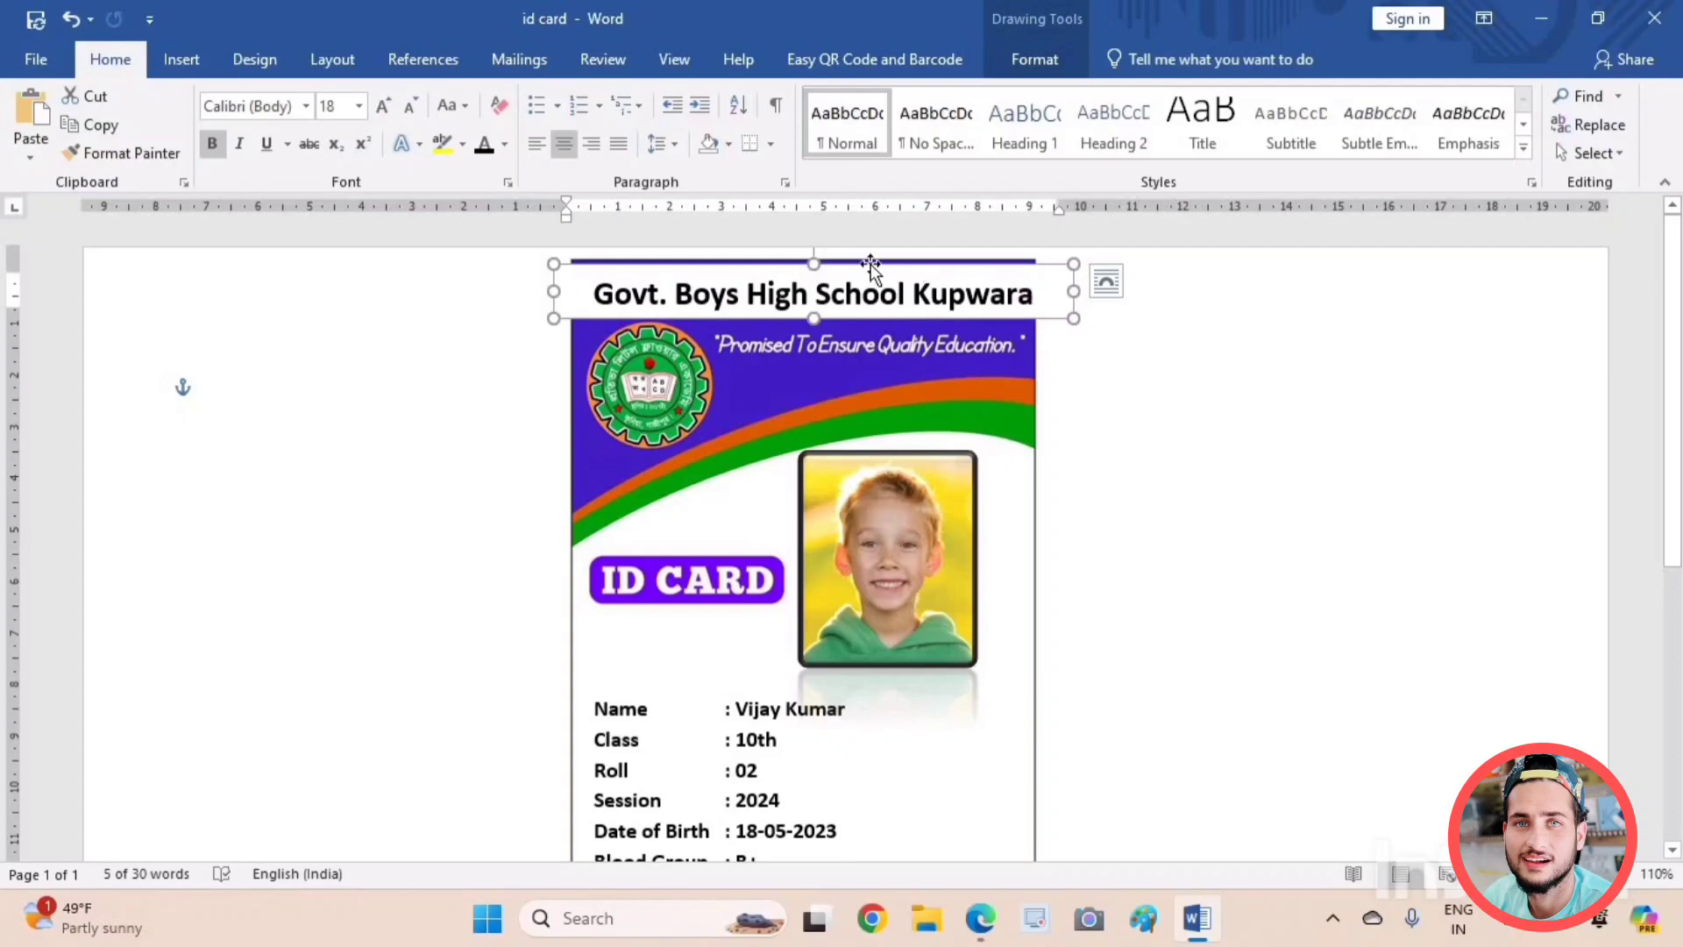
Set the title box's Shape Fill and Shape Outline to none
click(1034, 59)
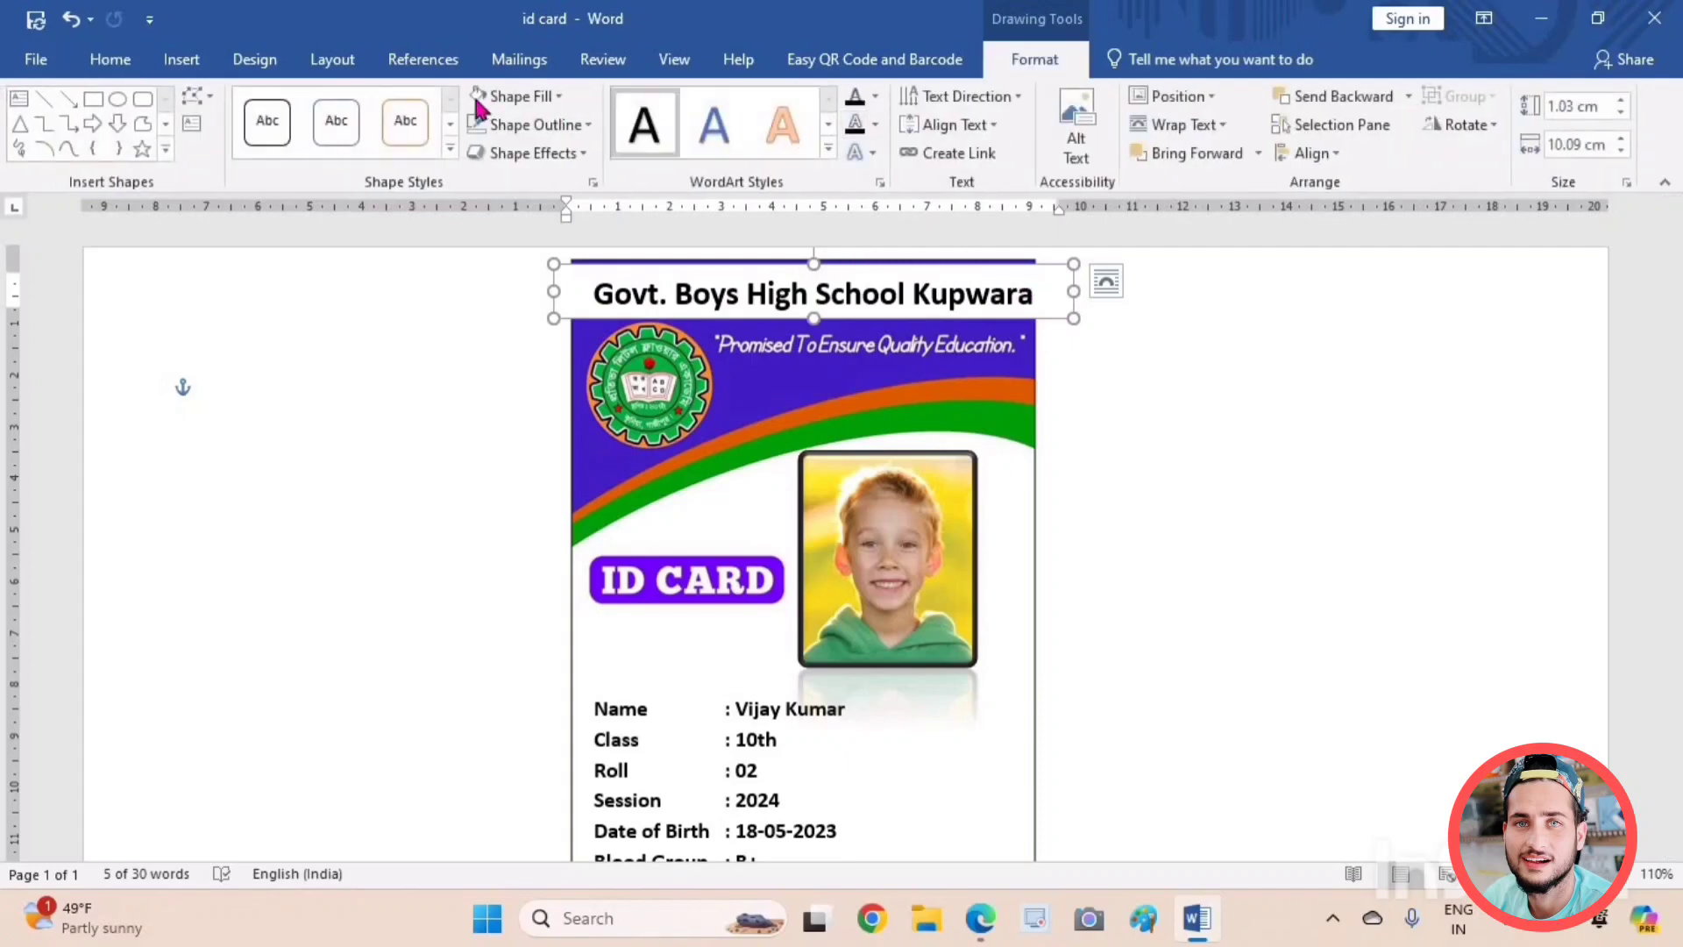
click(557, 97)
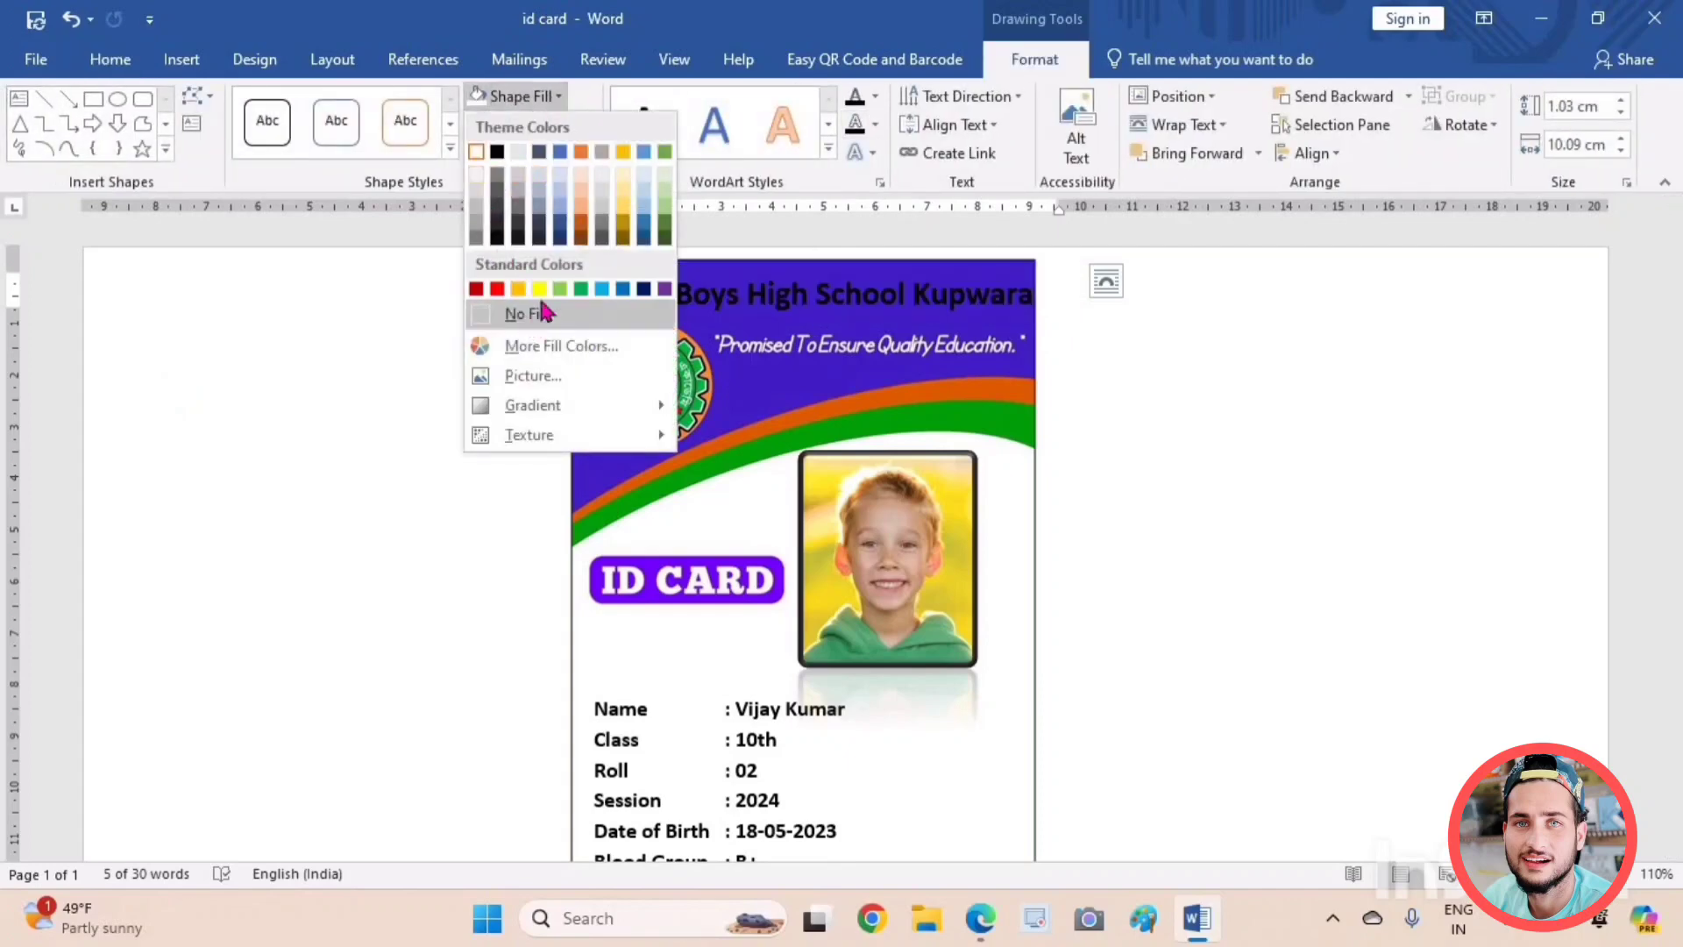
click(526, 314)
click(534, 124)
click(541, 342)
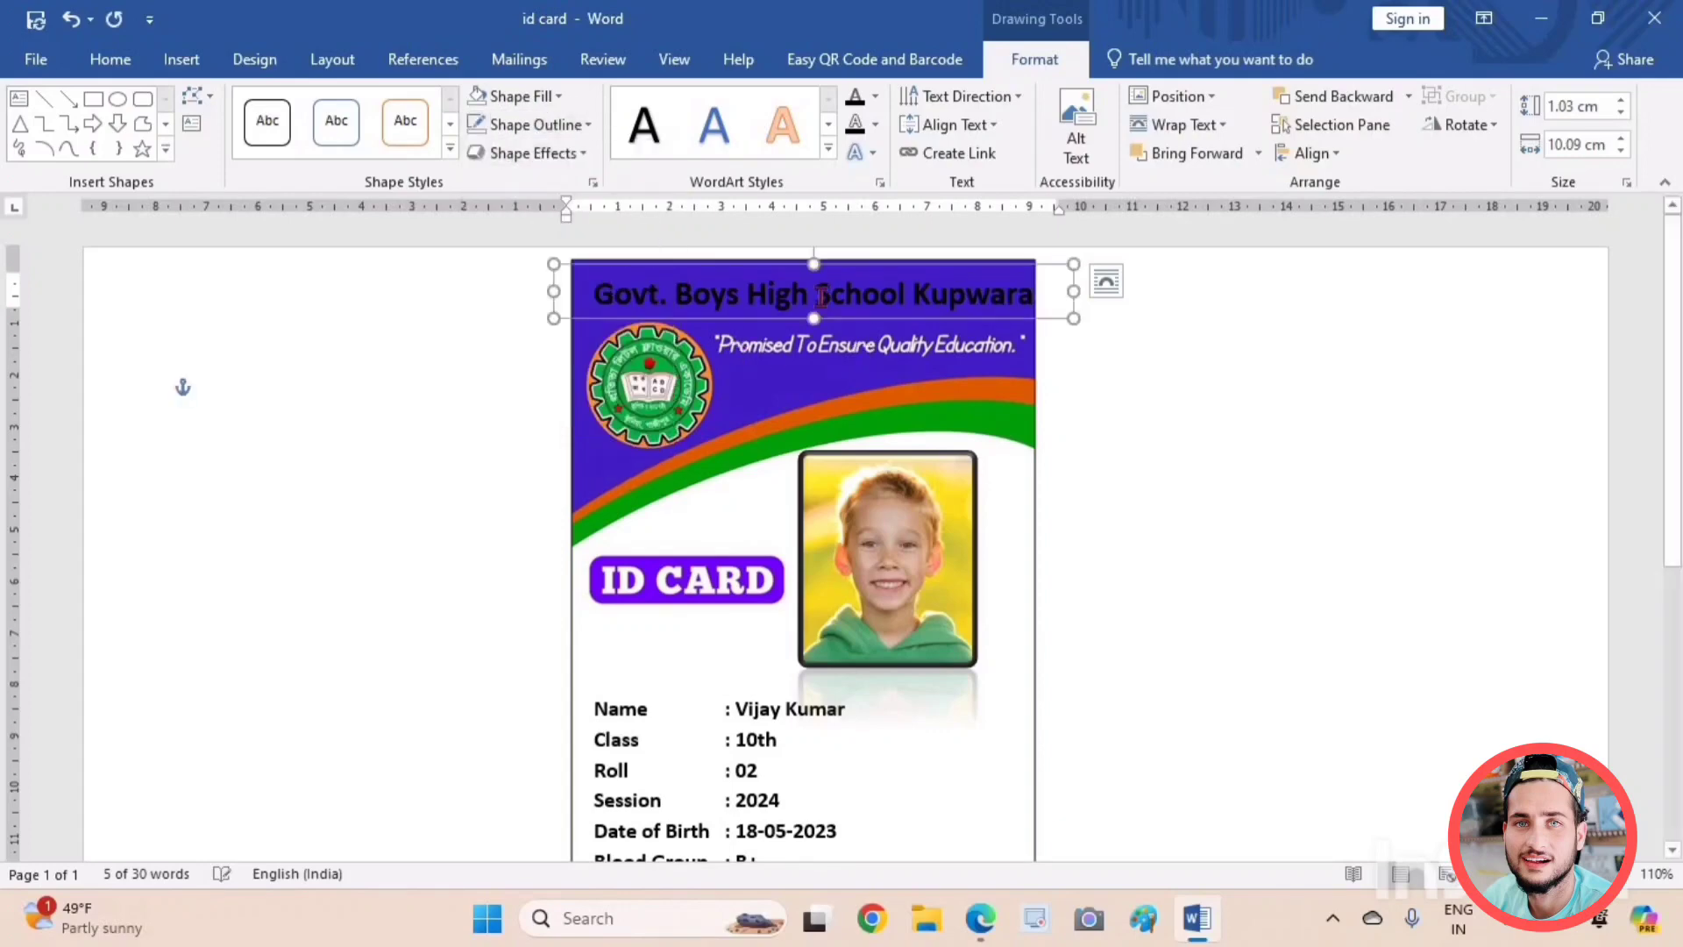
Colour the school-name line gold and nudge the title box up and left
click(1025, 294)
triple_click(852, 291)
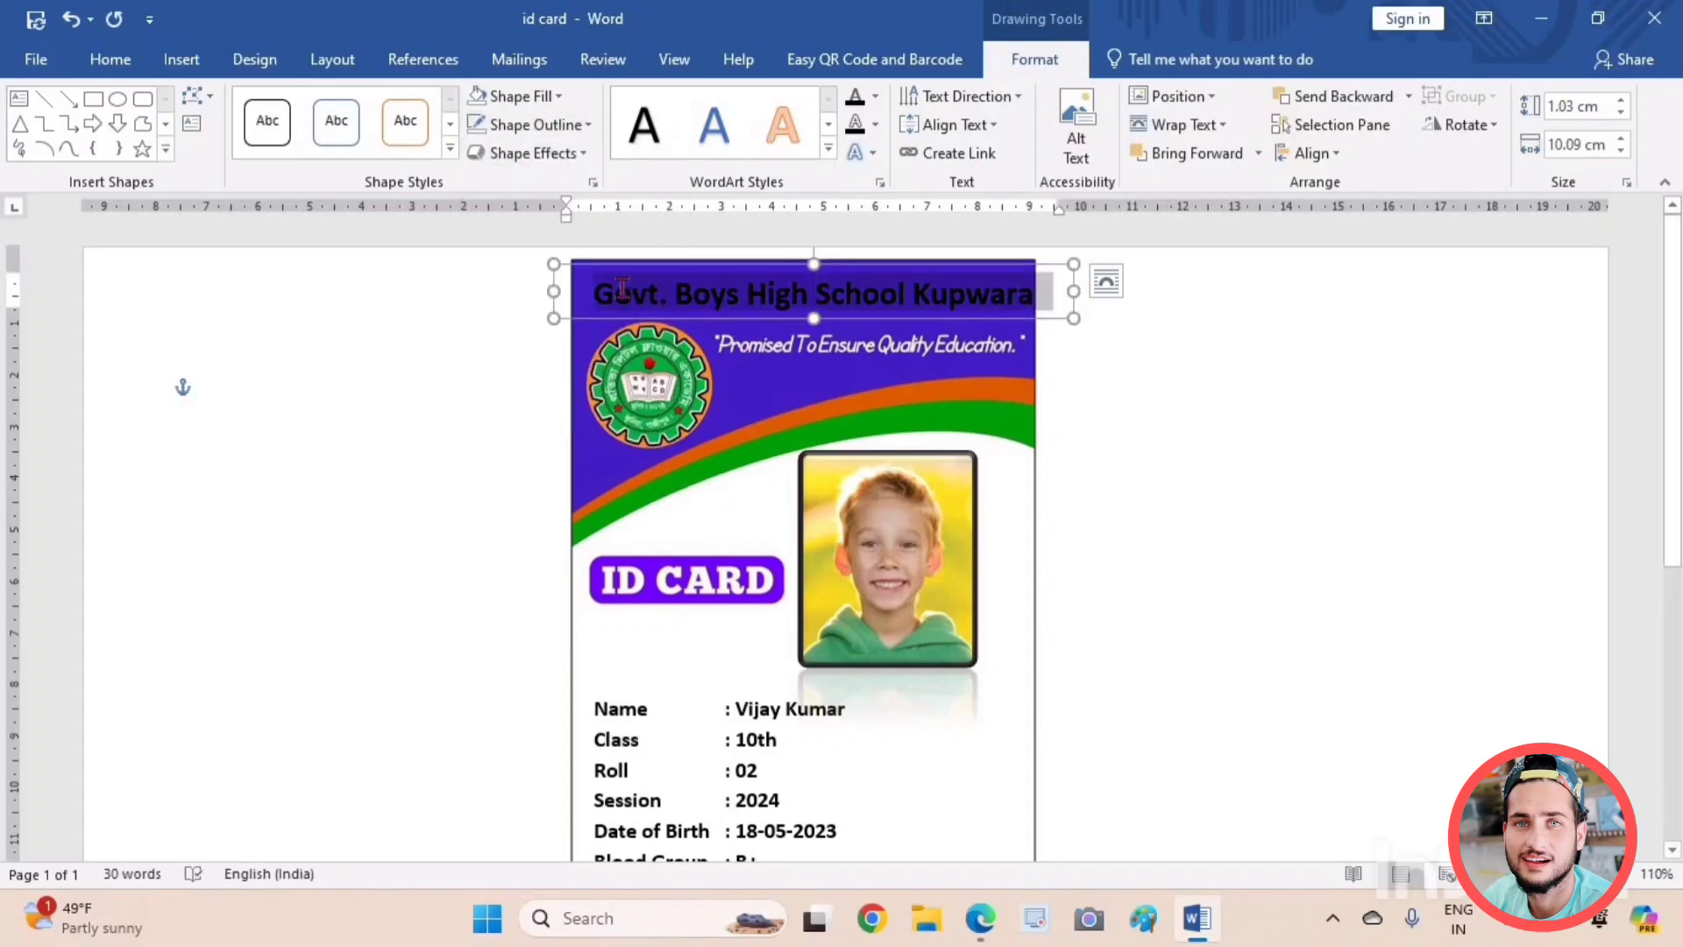
click(111, 59)
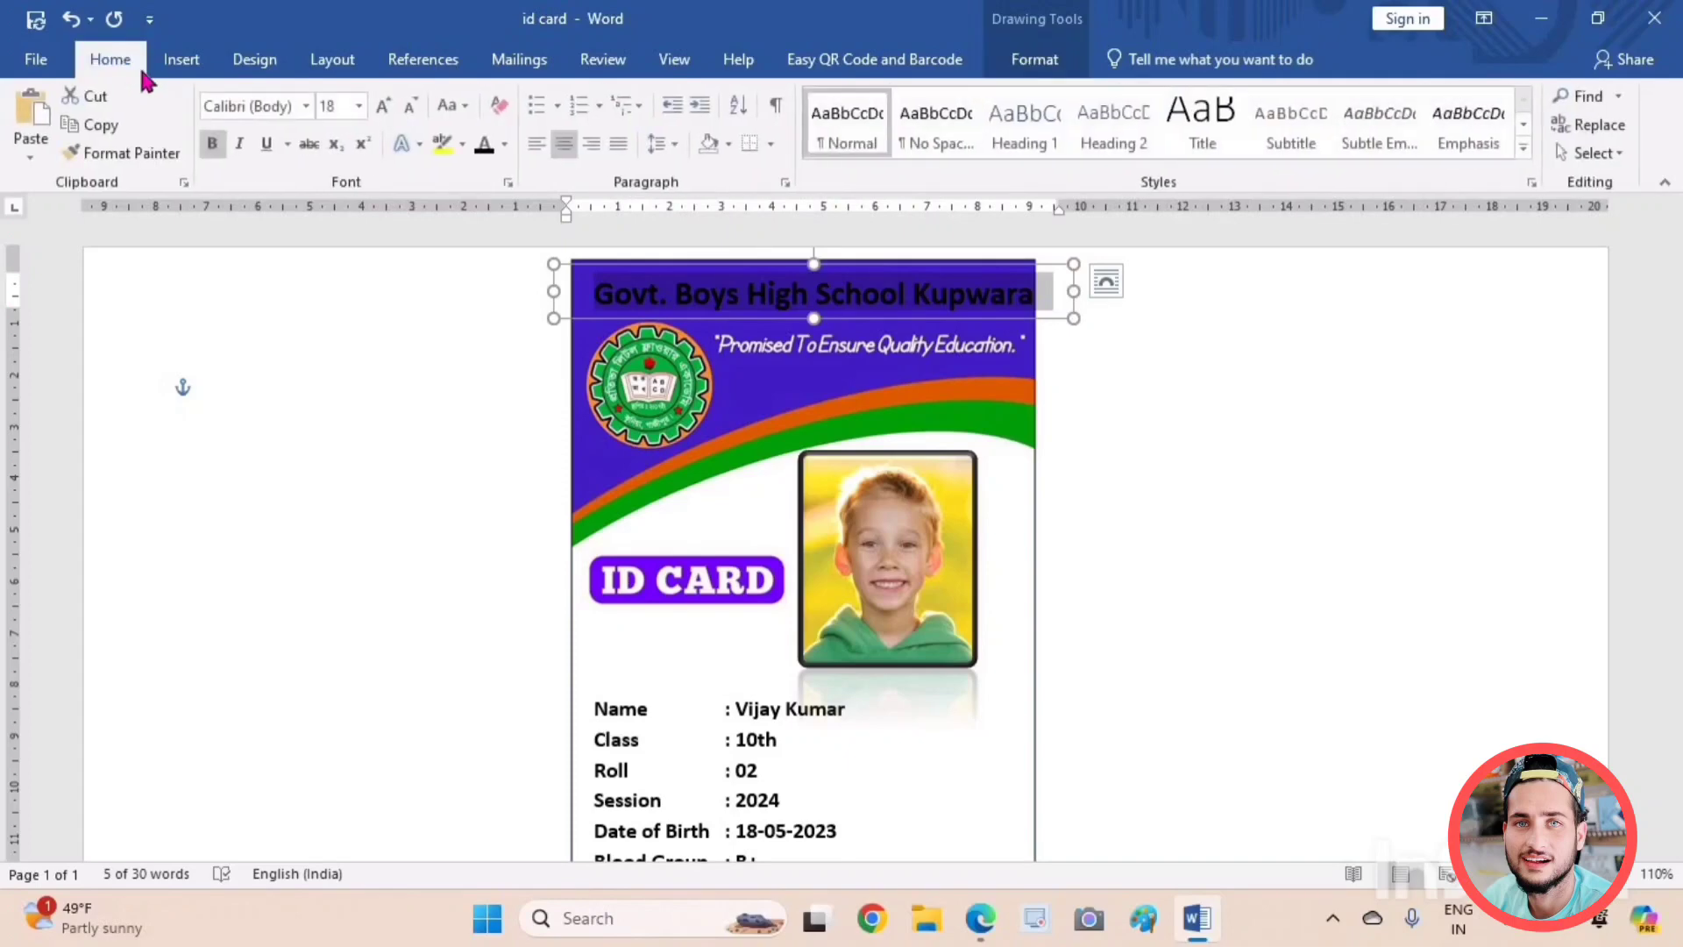
click(505, 145)
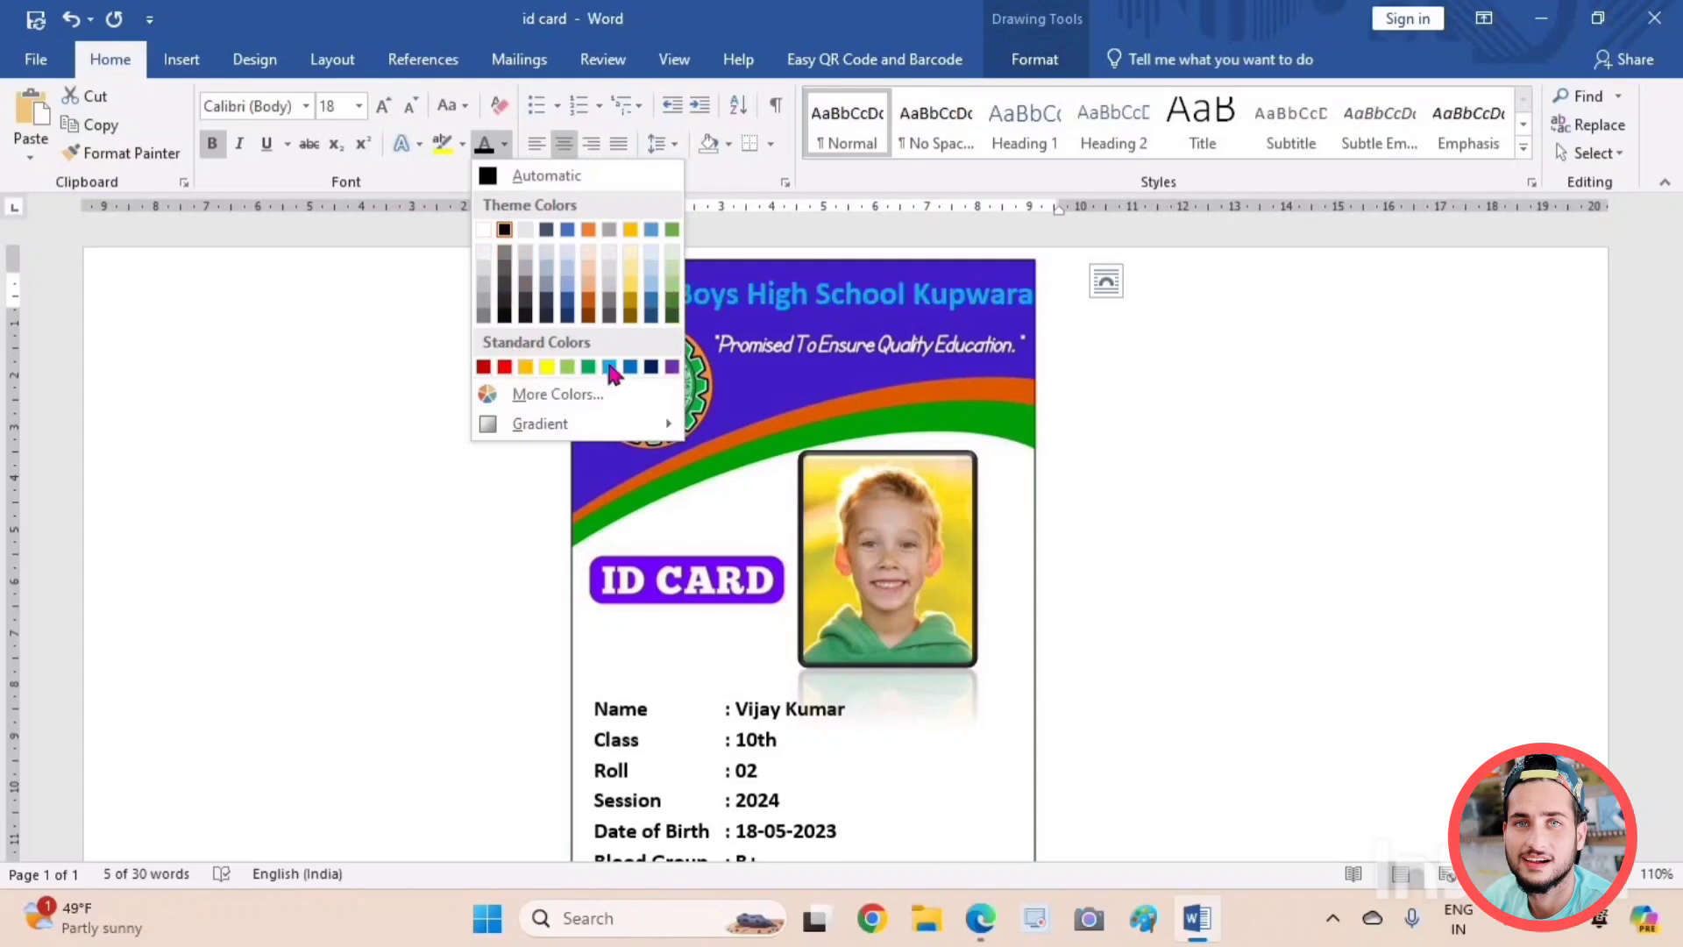
click(526, 366)
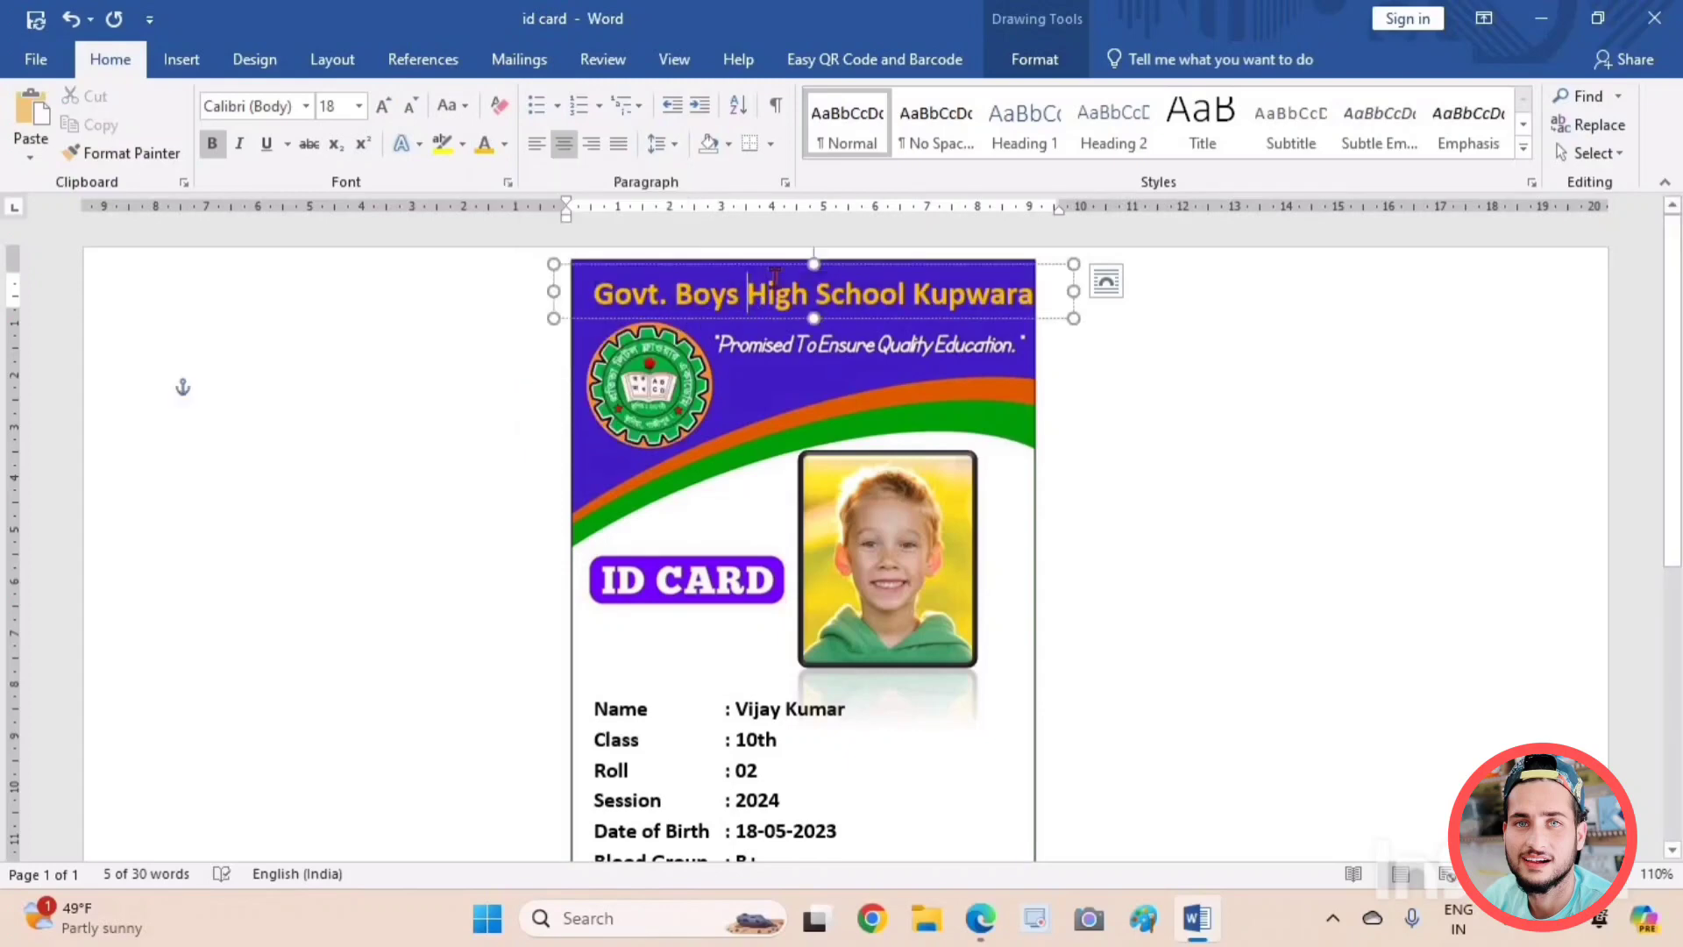
key(Up)
key(Up)
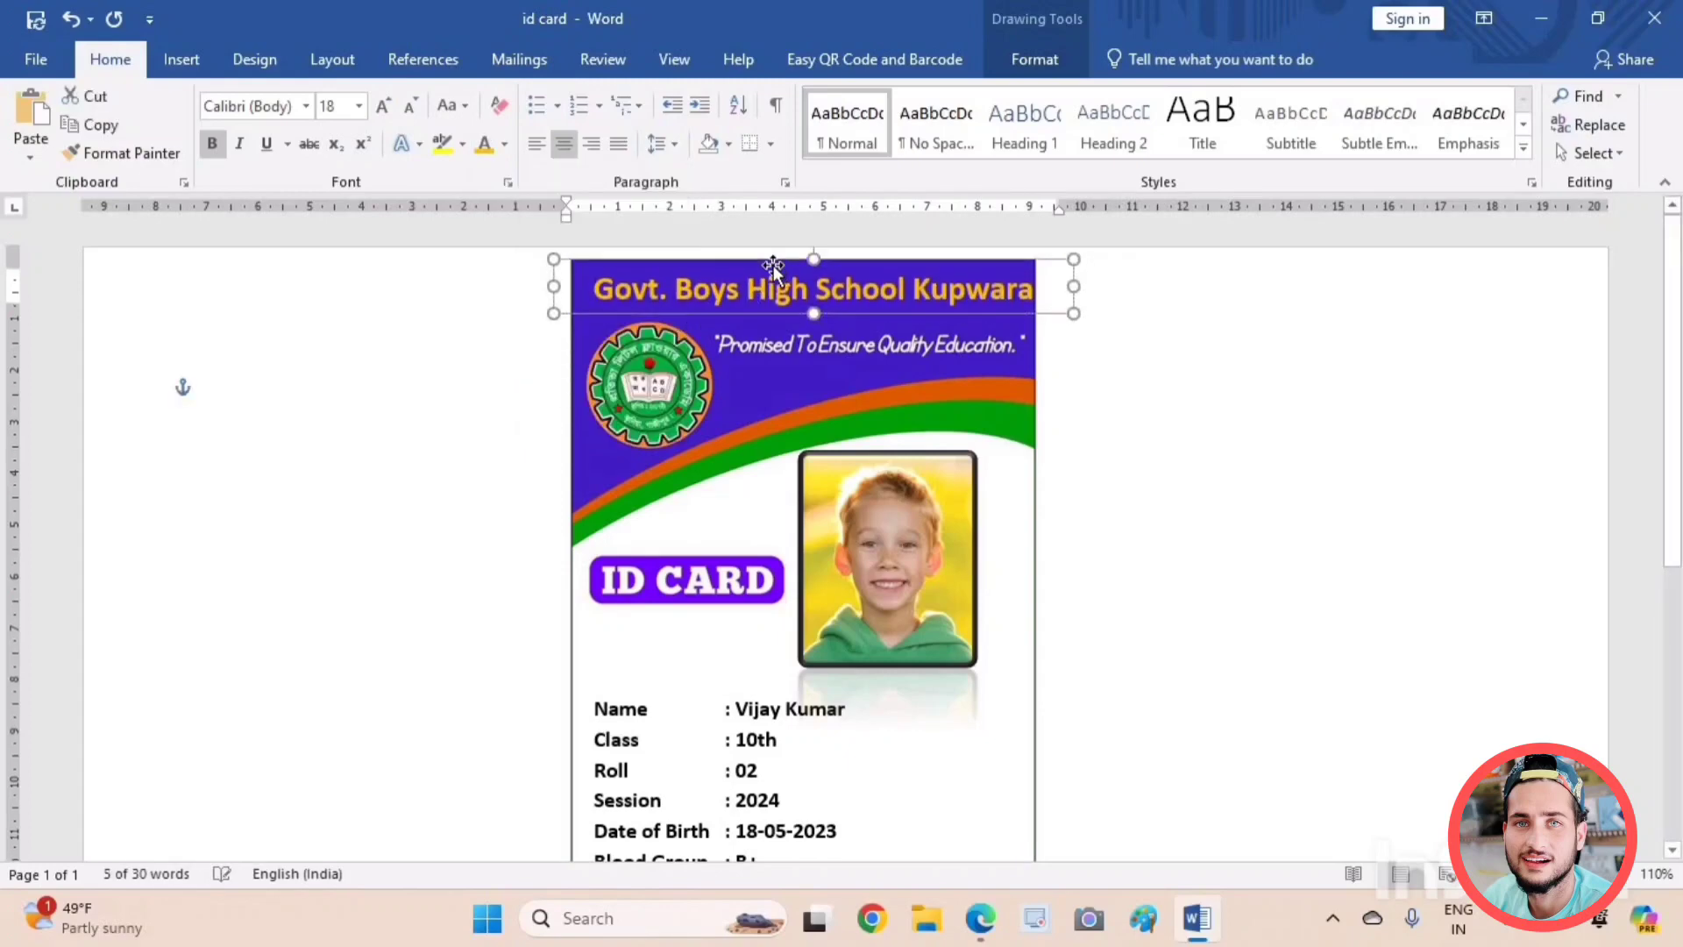
key(Left)
key(Left)
key(Left)
key(Up)
key(Up)
Deselect the title and scroll through the finished card to review it
click(1226, 516)
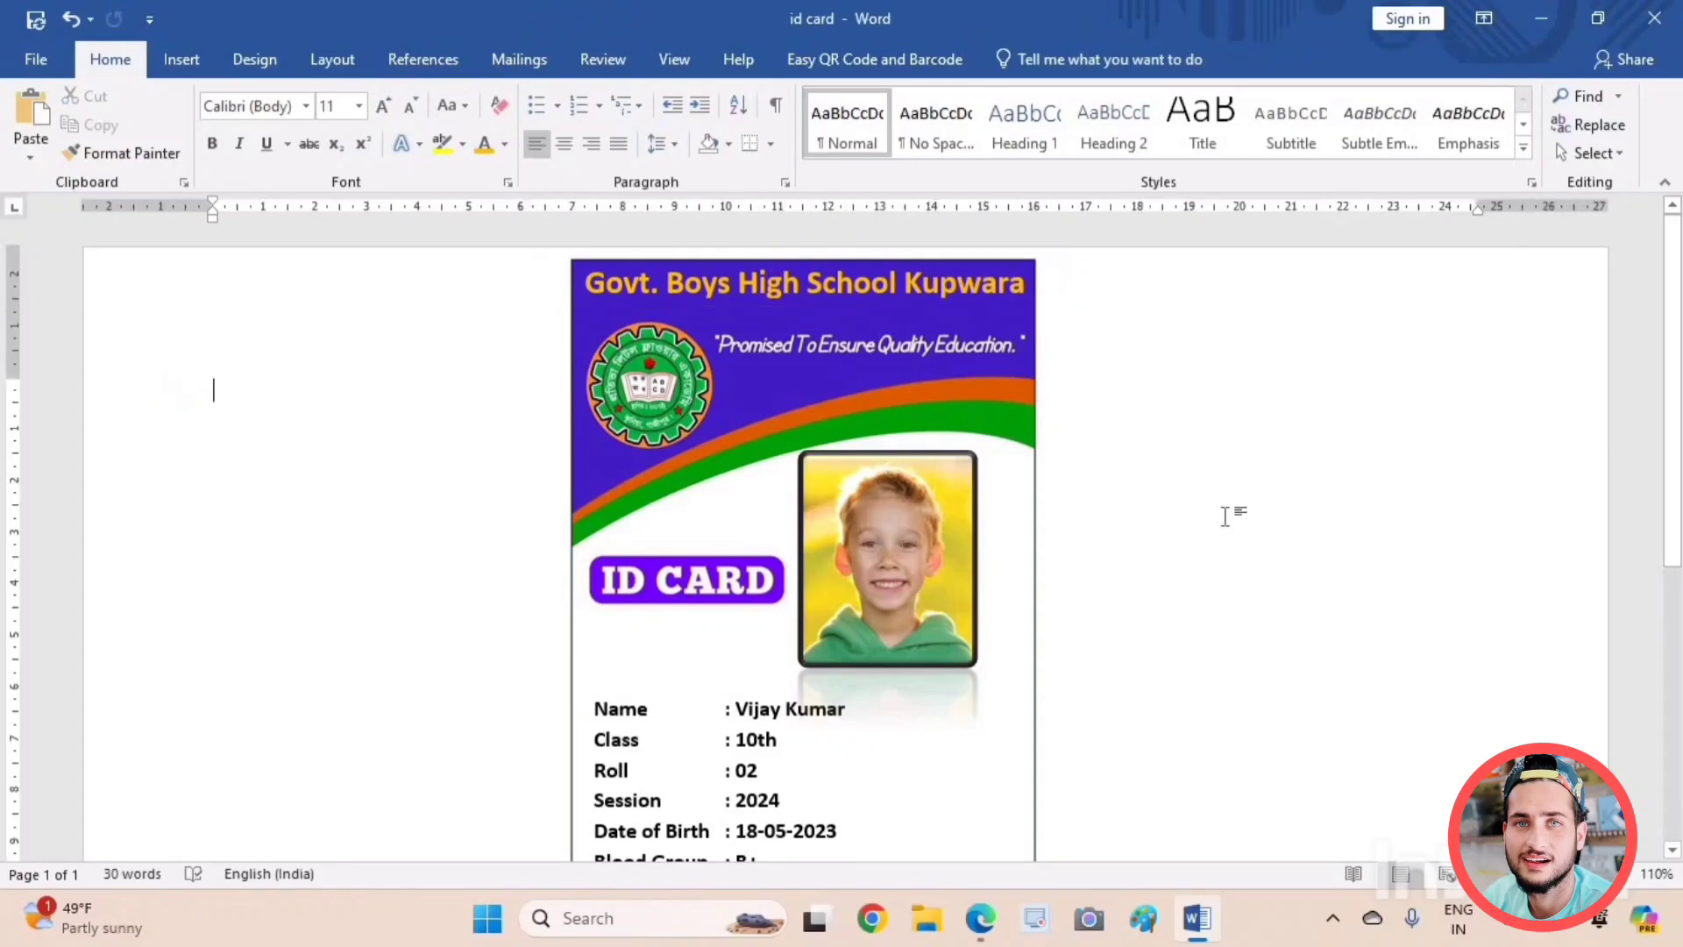
scroll(1345, 497, down, 5)
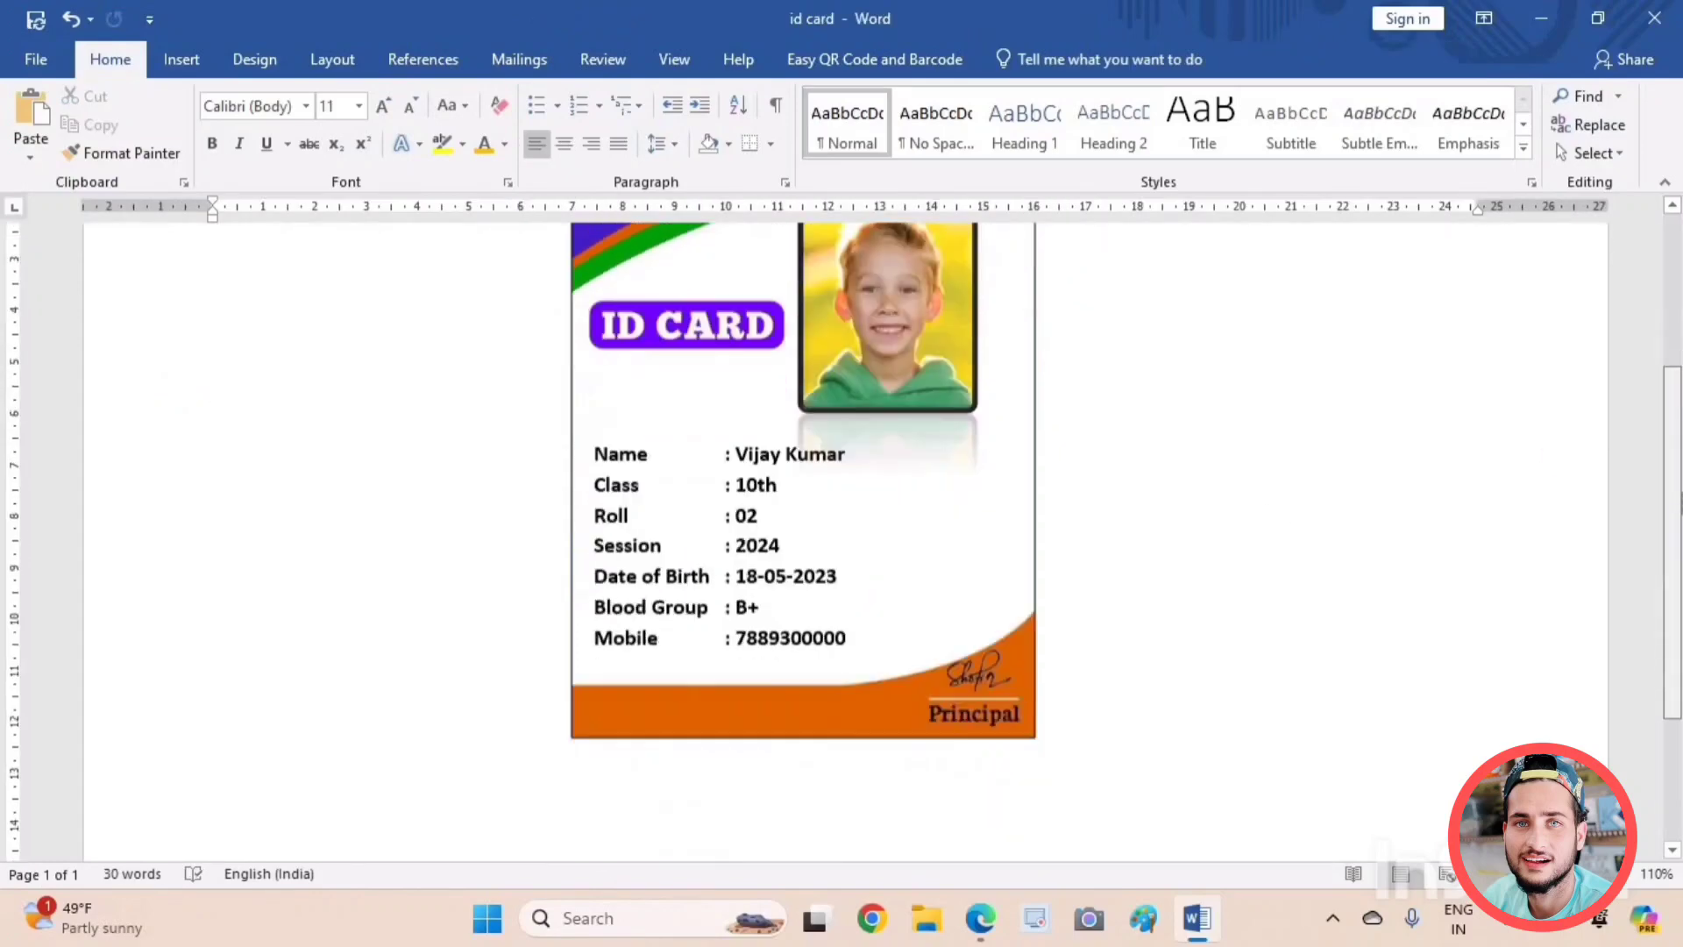
scroll(1345, 497, up, 2)
scroll(1647, 401, down, 1)
scroll(1646, 400, up, 3)
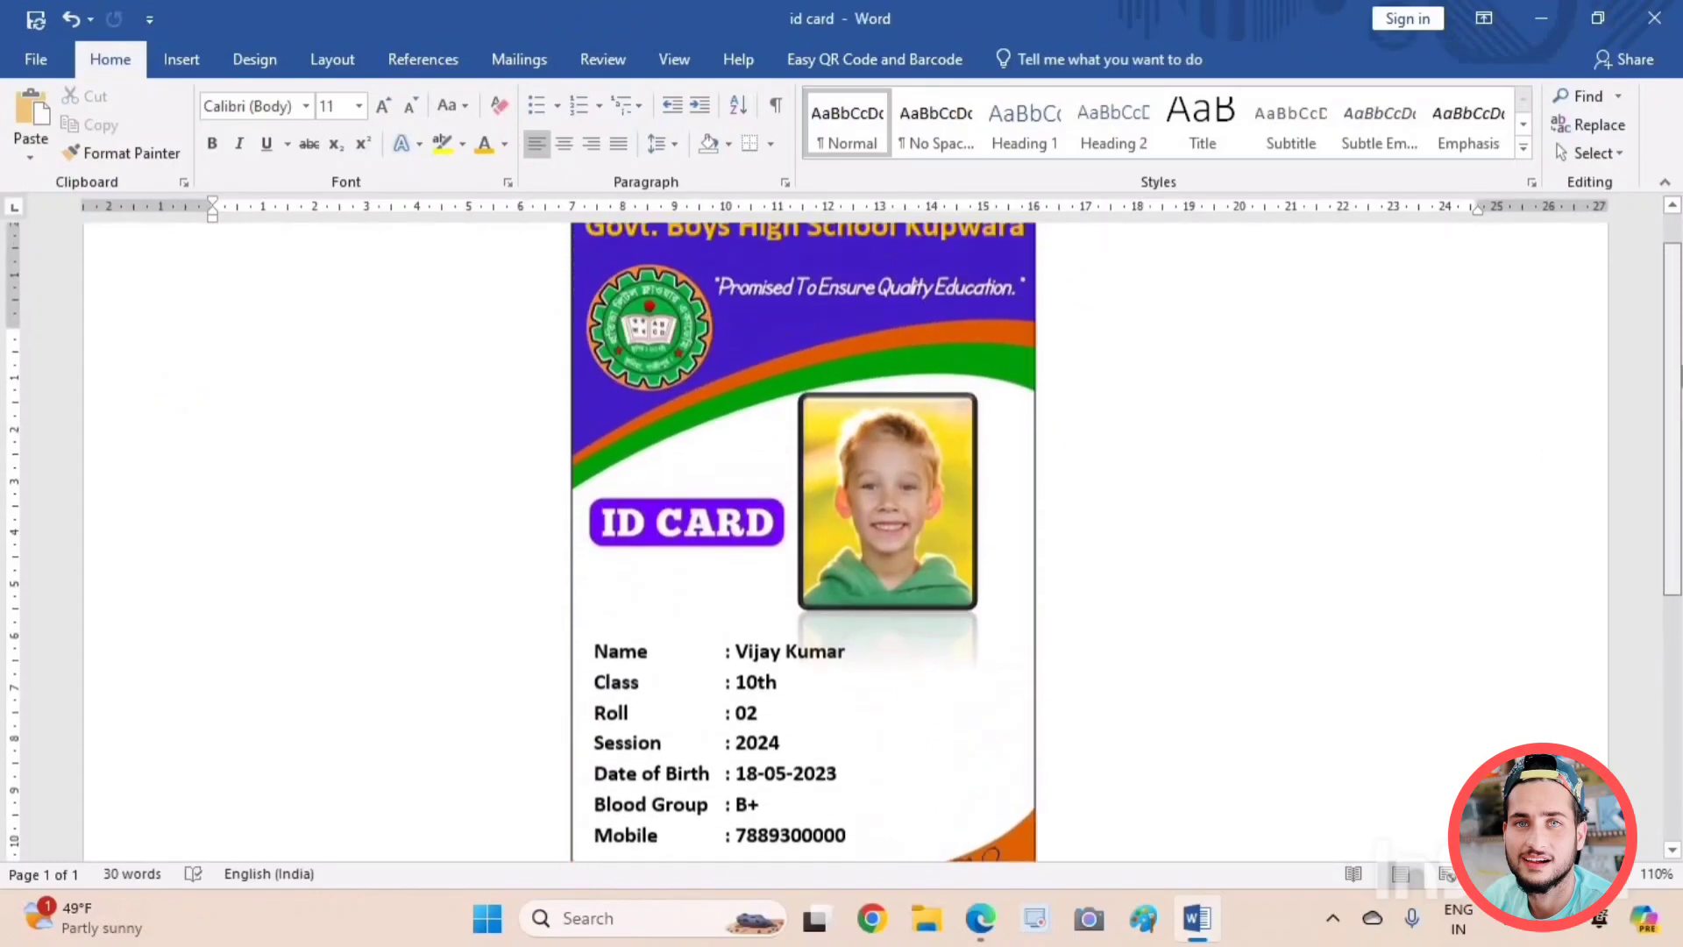
scroll(1647, 400, up, 1)
scroll(1647, 400, down, 3)
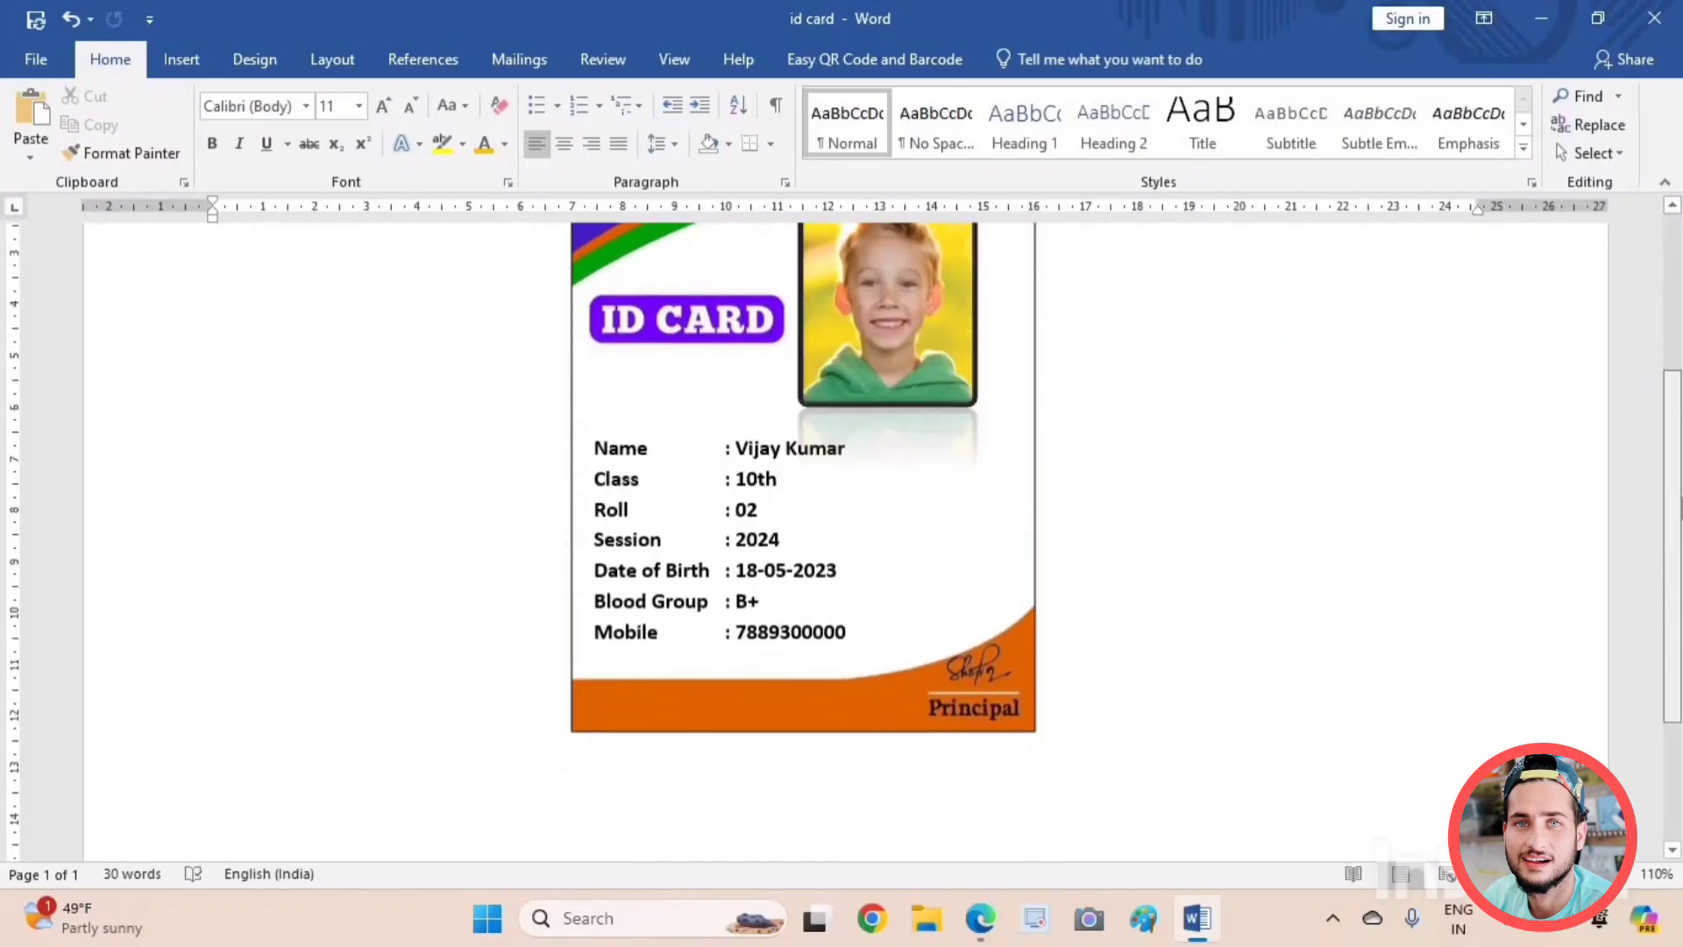
scroll(613, 429, up, 2)
scroll(613, 430, up, 1)
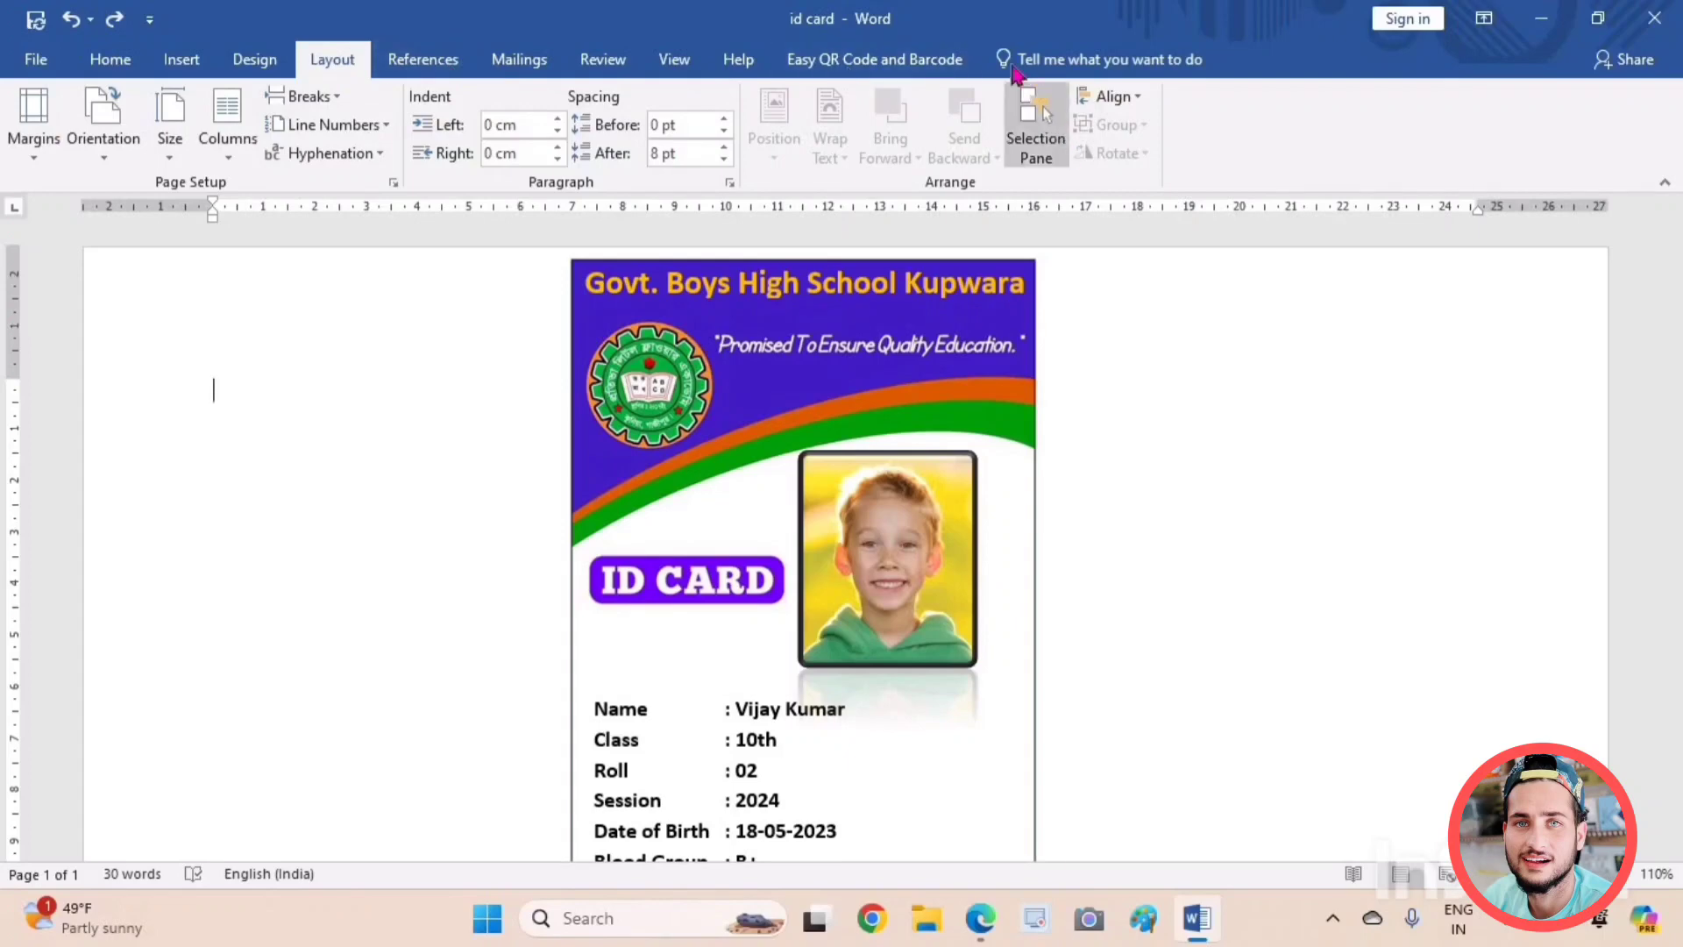
Open the Selection Pane and start selecting card pieces, beginning with Picture 1
click(1043, 158)
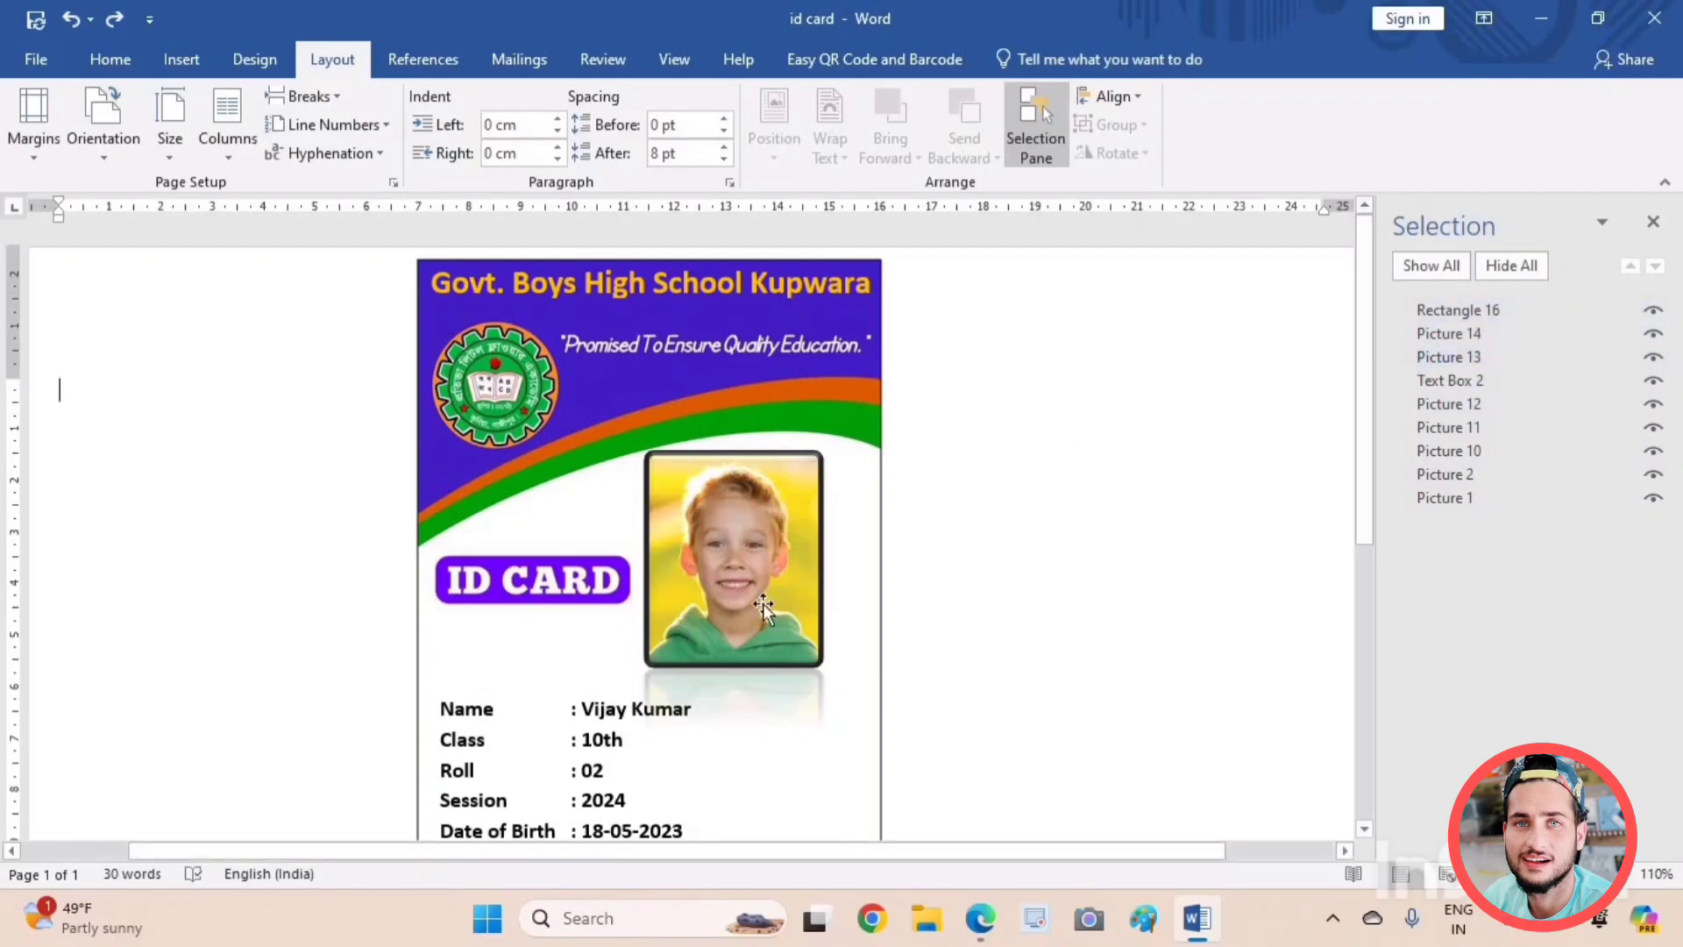
click(704, 545)
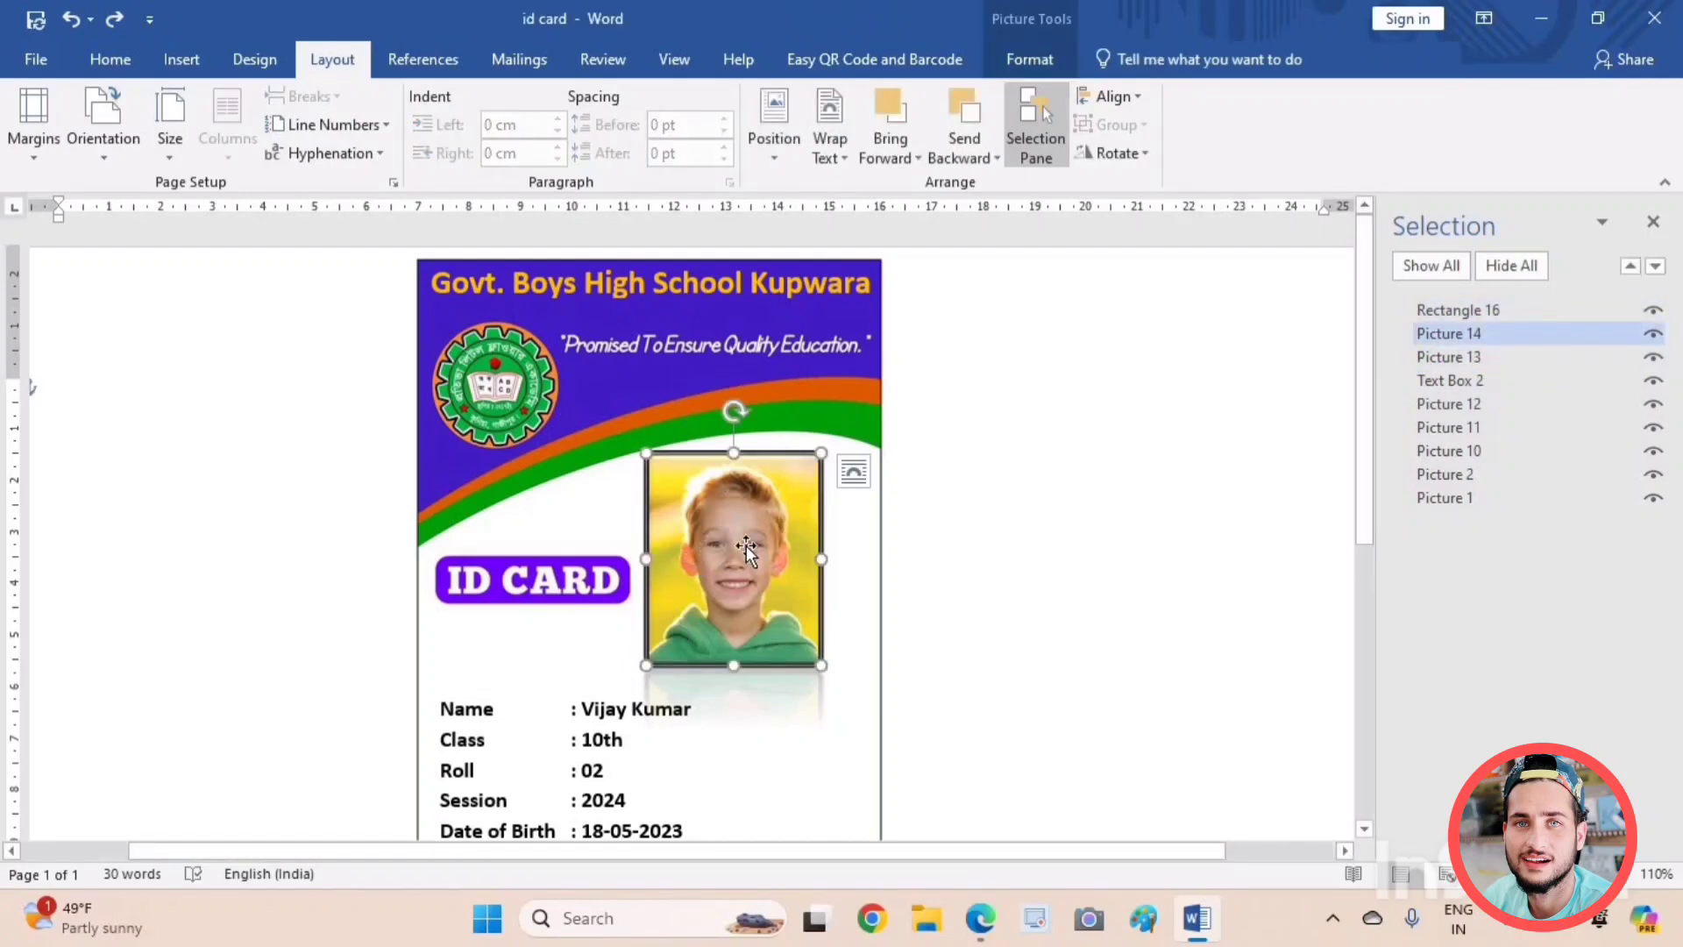
click(585, 712)
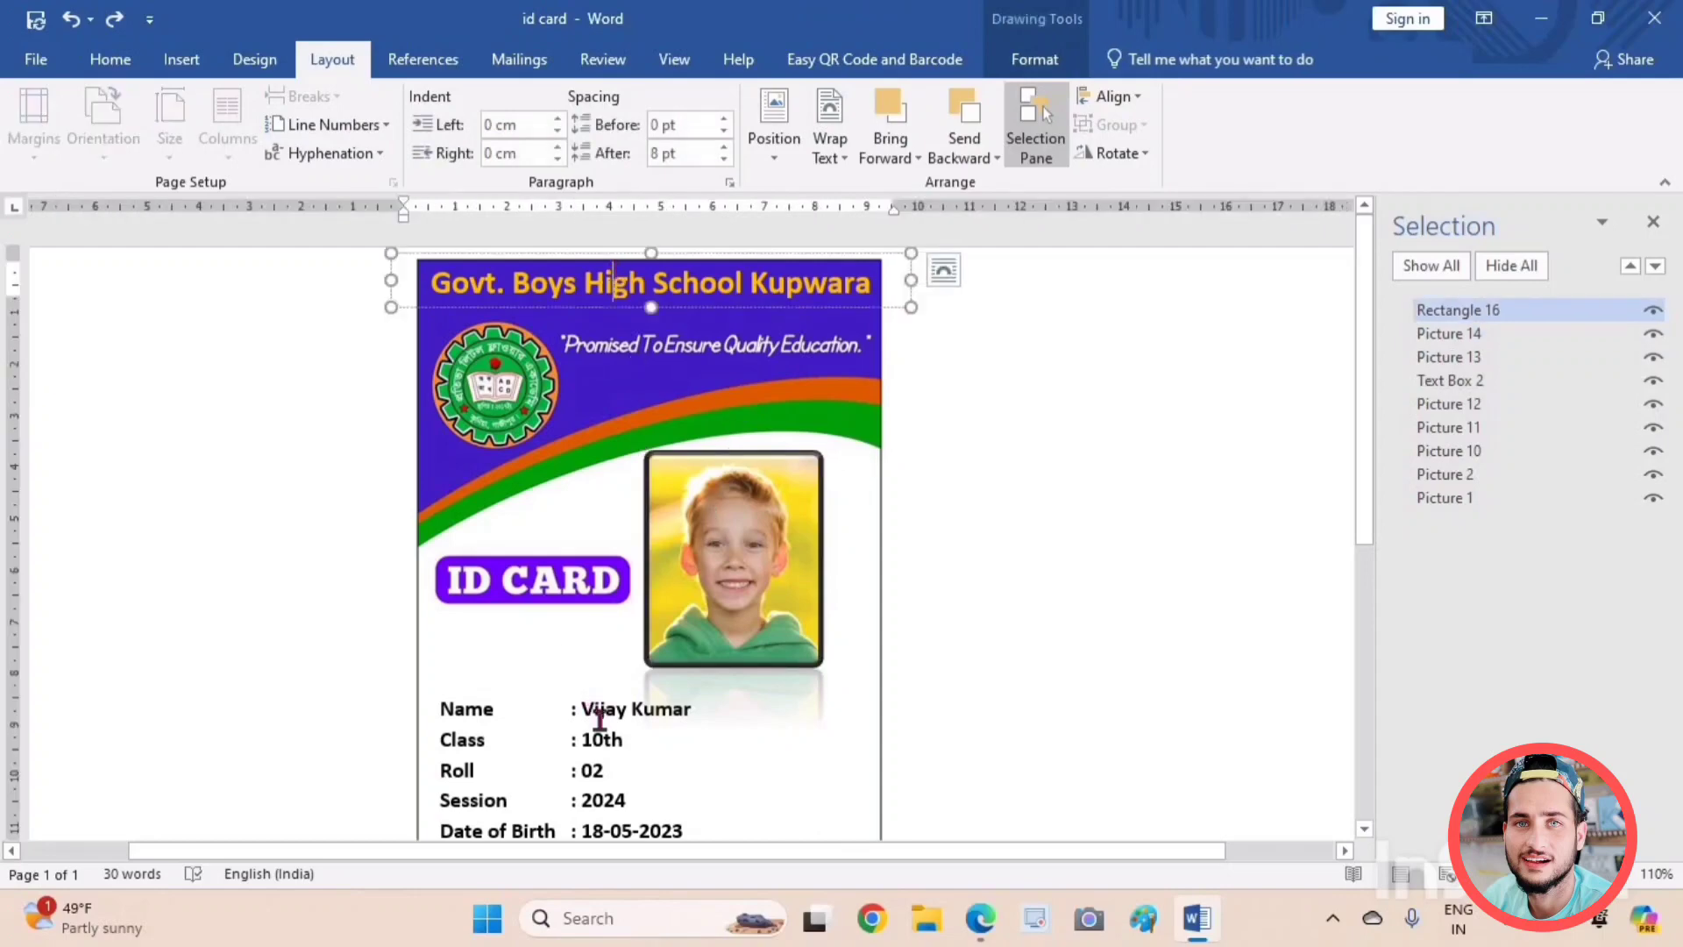
click(615, 743)
click(671, 570)
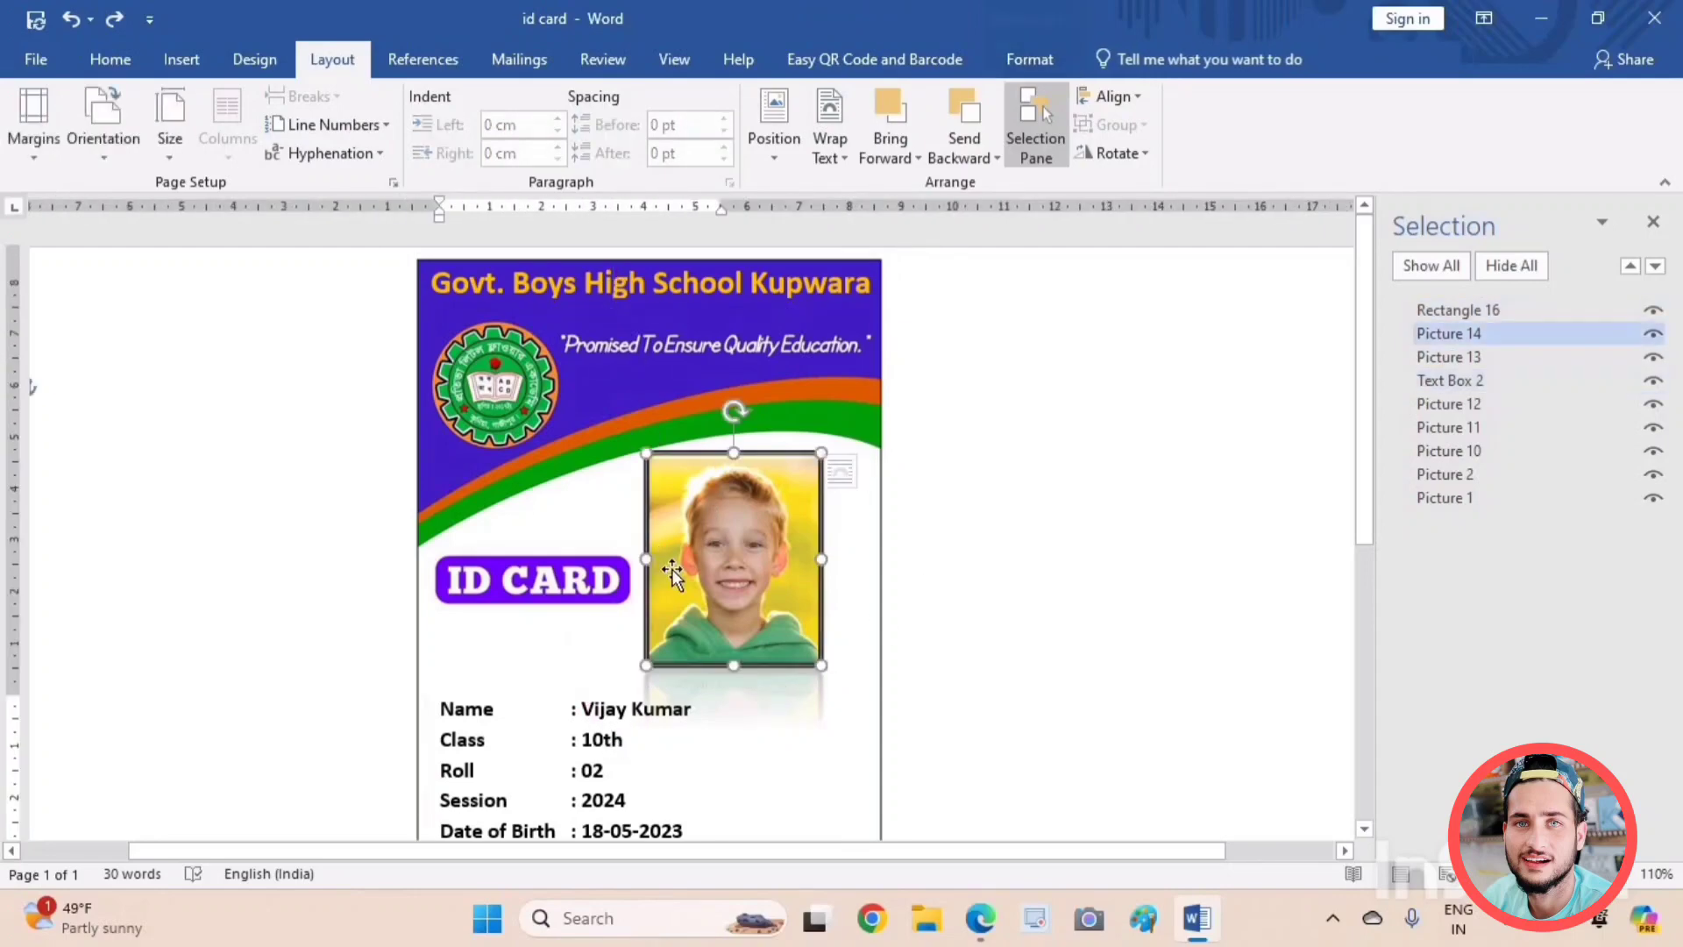
click(1450, 380)
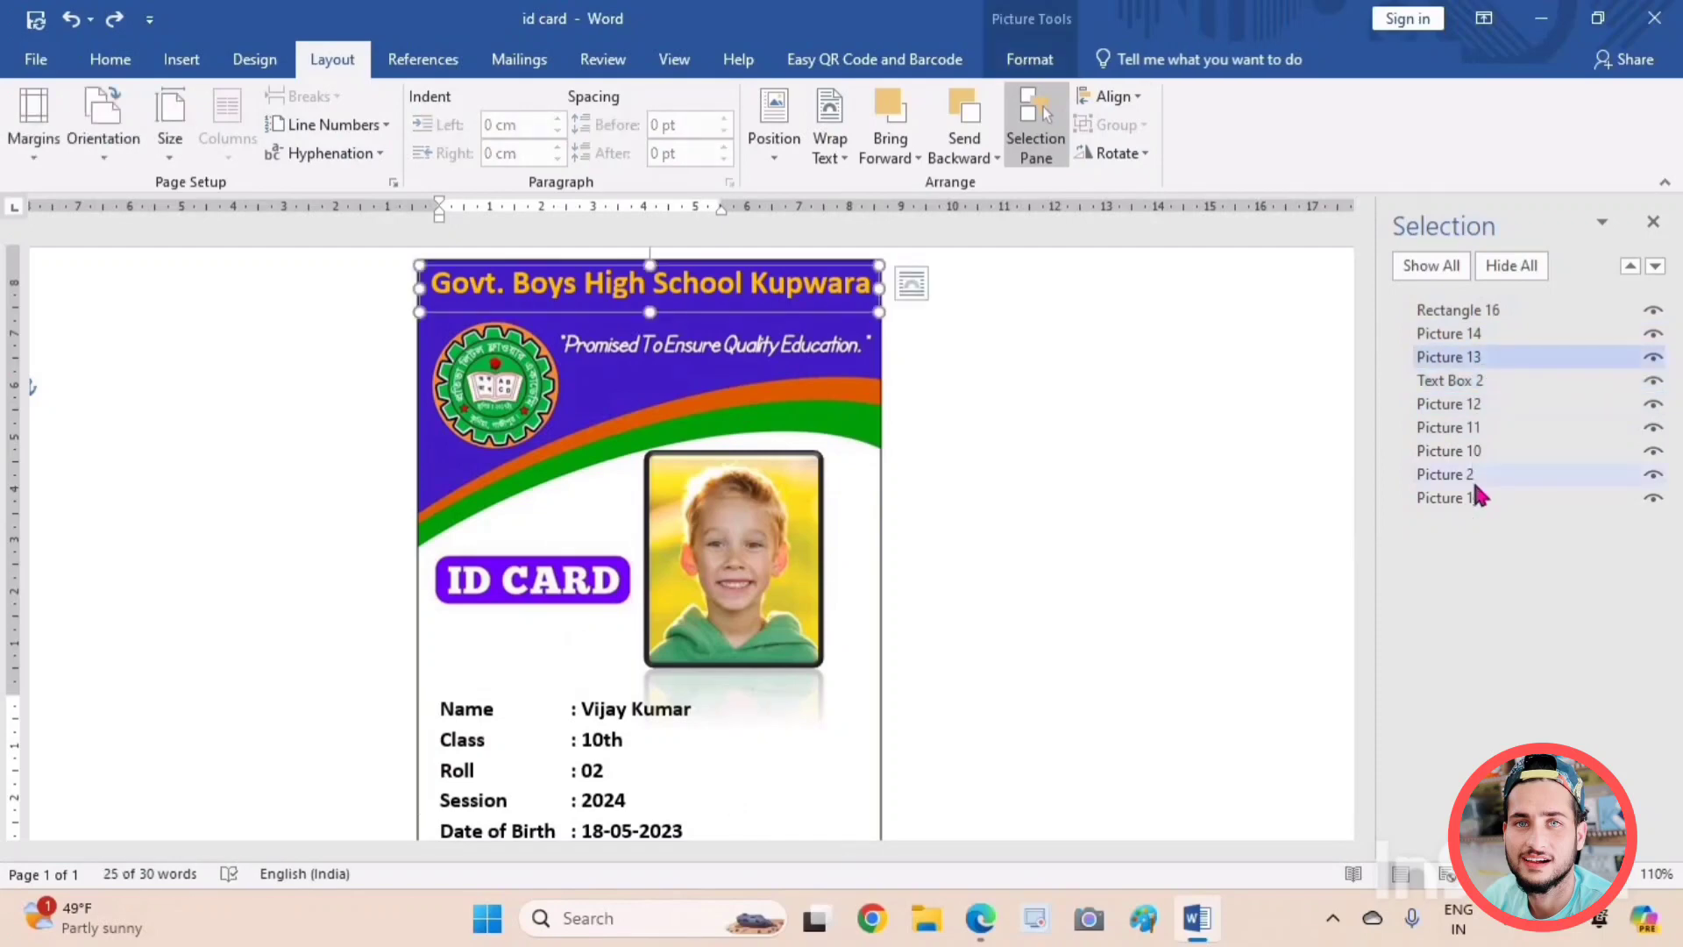
click(1446, 474)
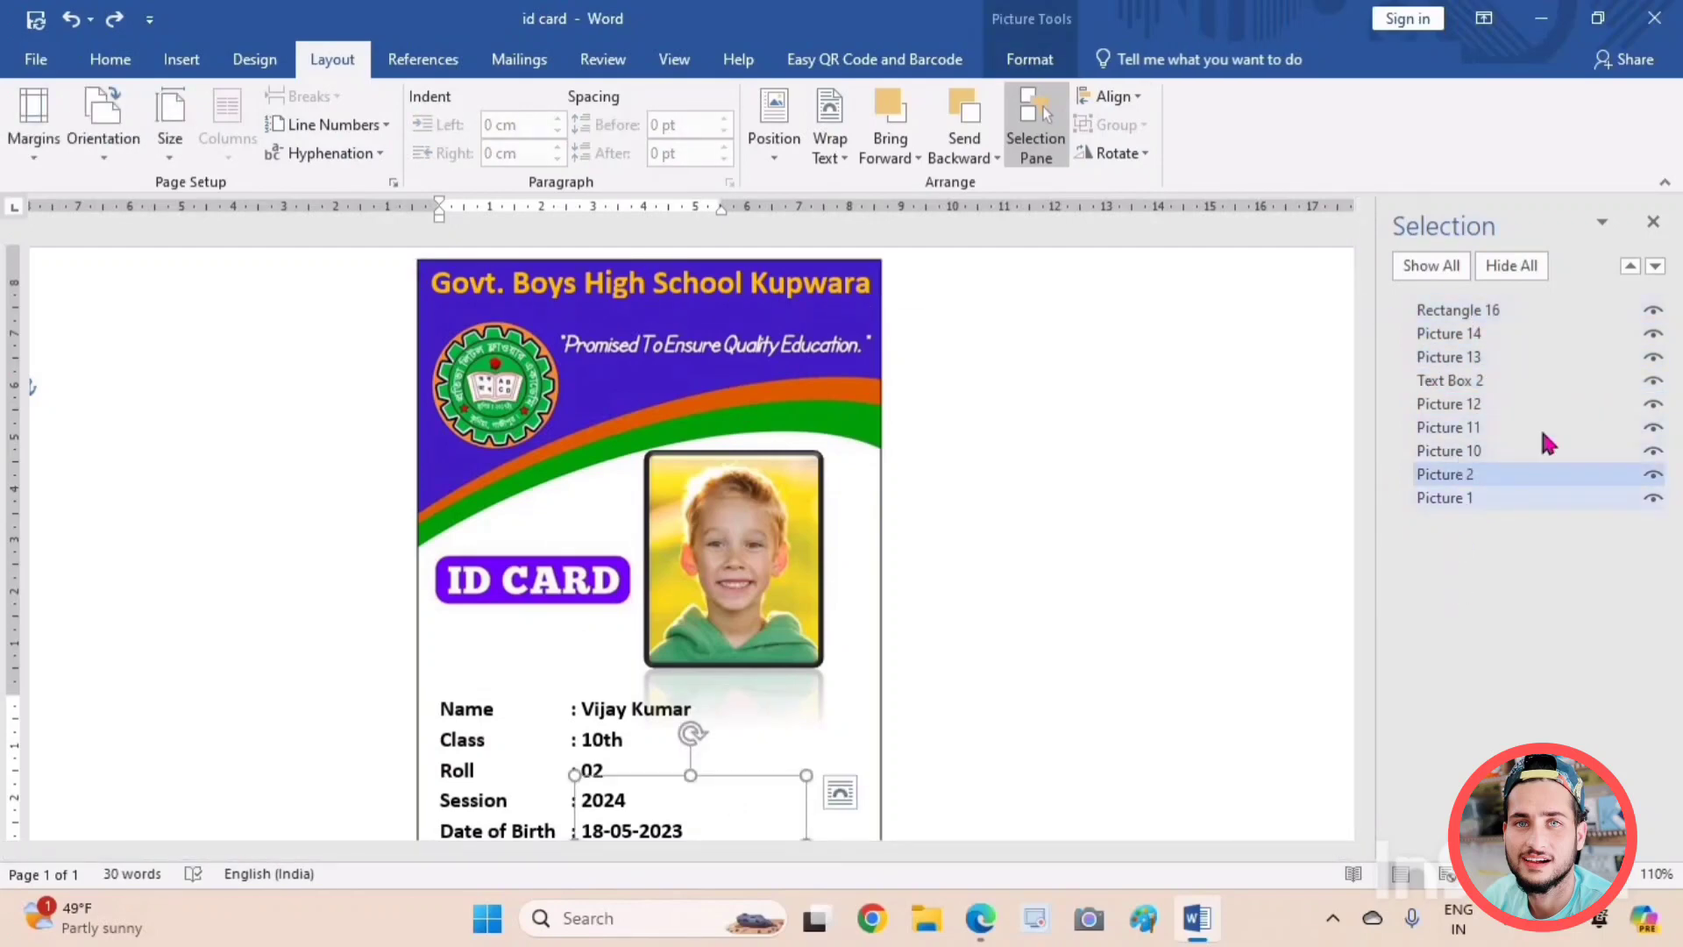
click(1457, 497)
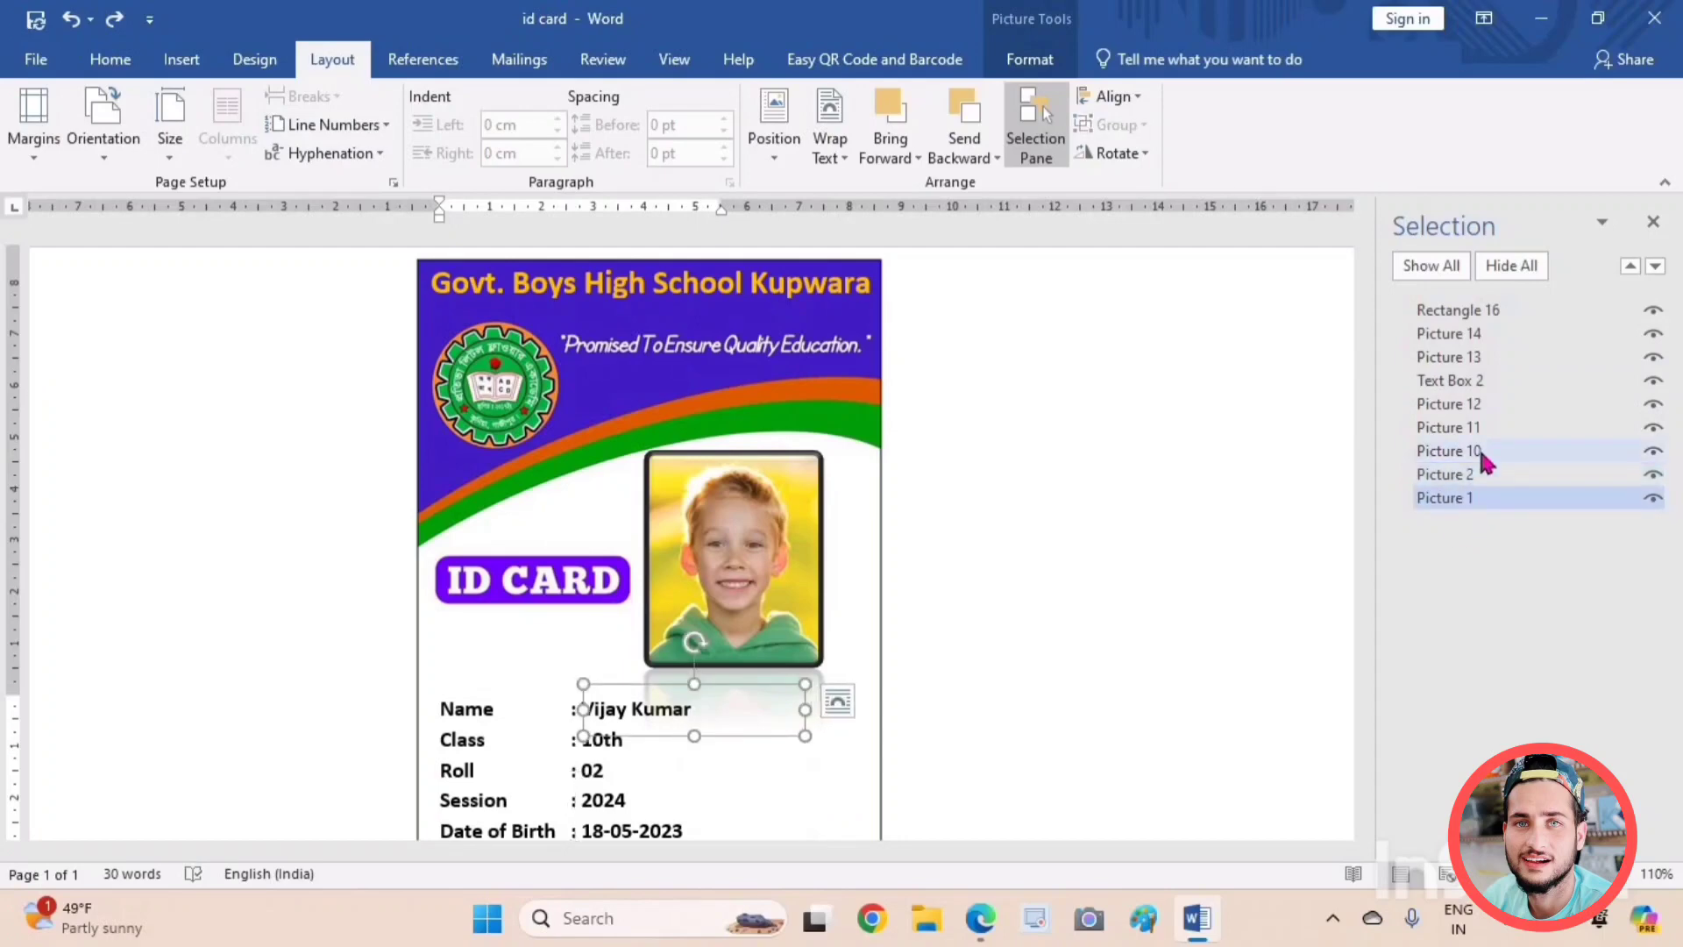
Ctrl-select the remaining pane items and group all ten pieces into Group 17
ctrl+click(1477, 451)
ctrl+click(1474, 426)
ctrl+click(1472, 403)
ctrl+click(1469, 379)
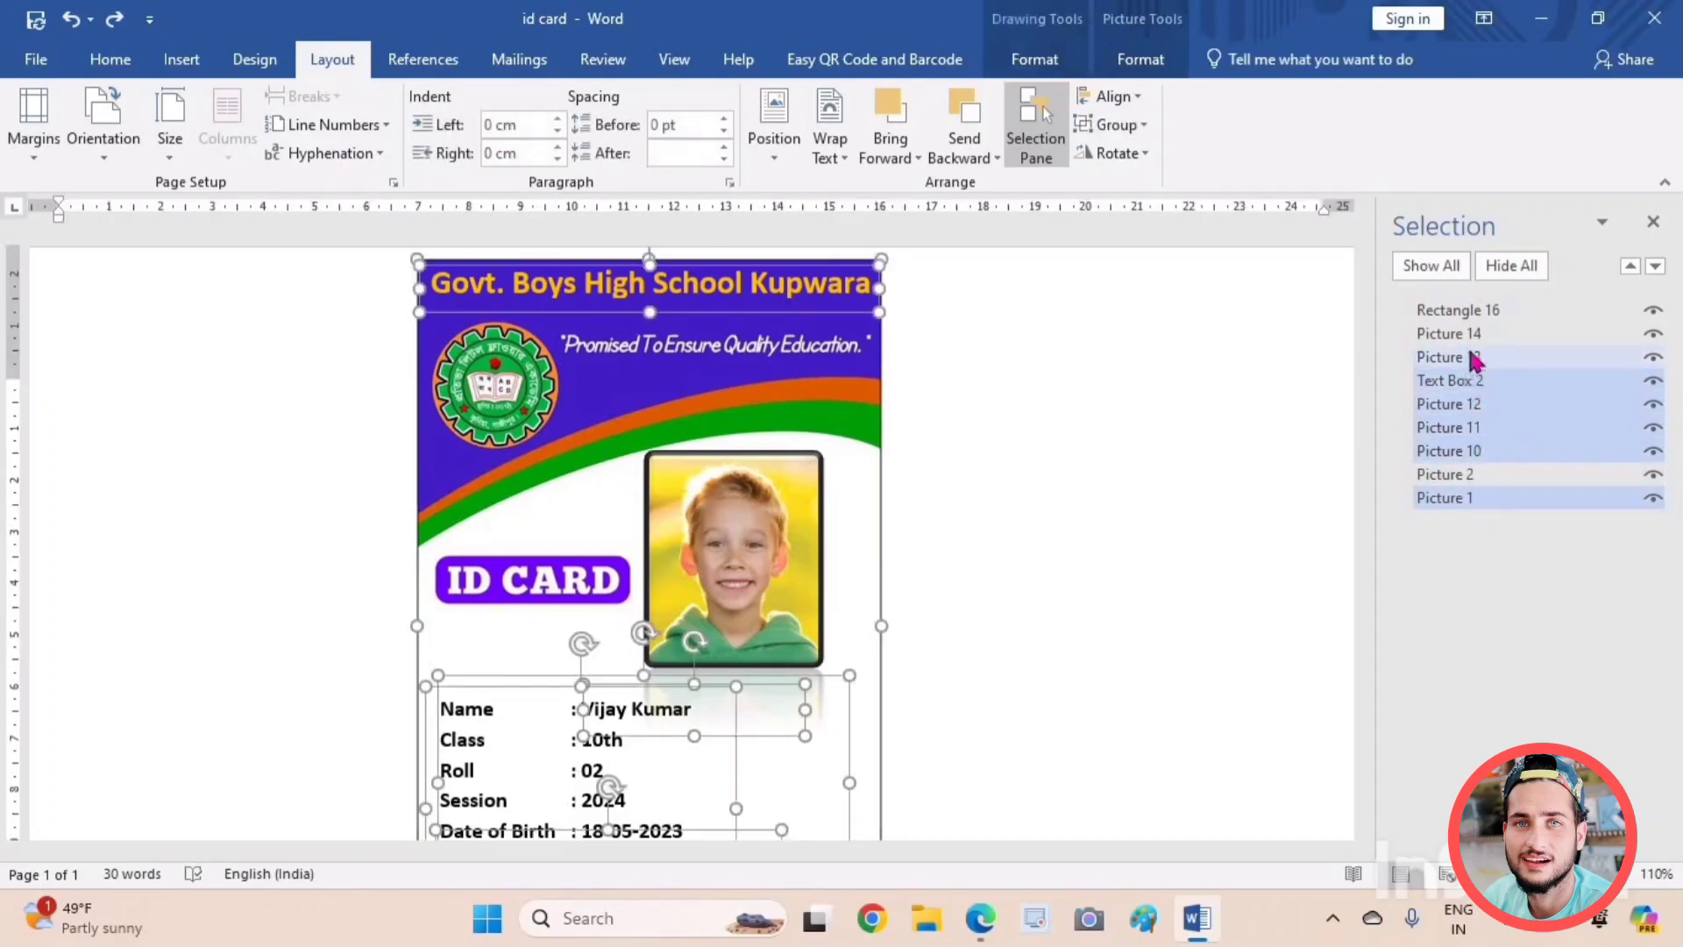
ctrl+click(1473, 357)
ctrl+click(1469, 333)
ctrl+click(1473, 309)
ctrl+click(1465, 473)
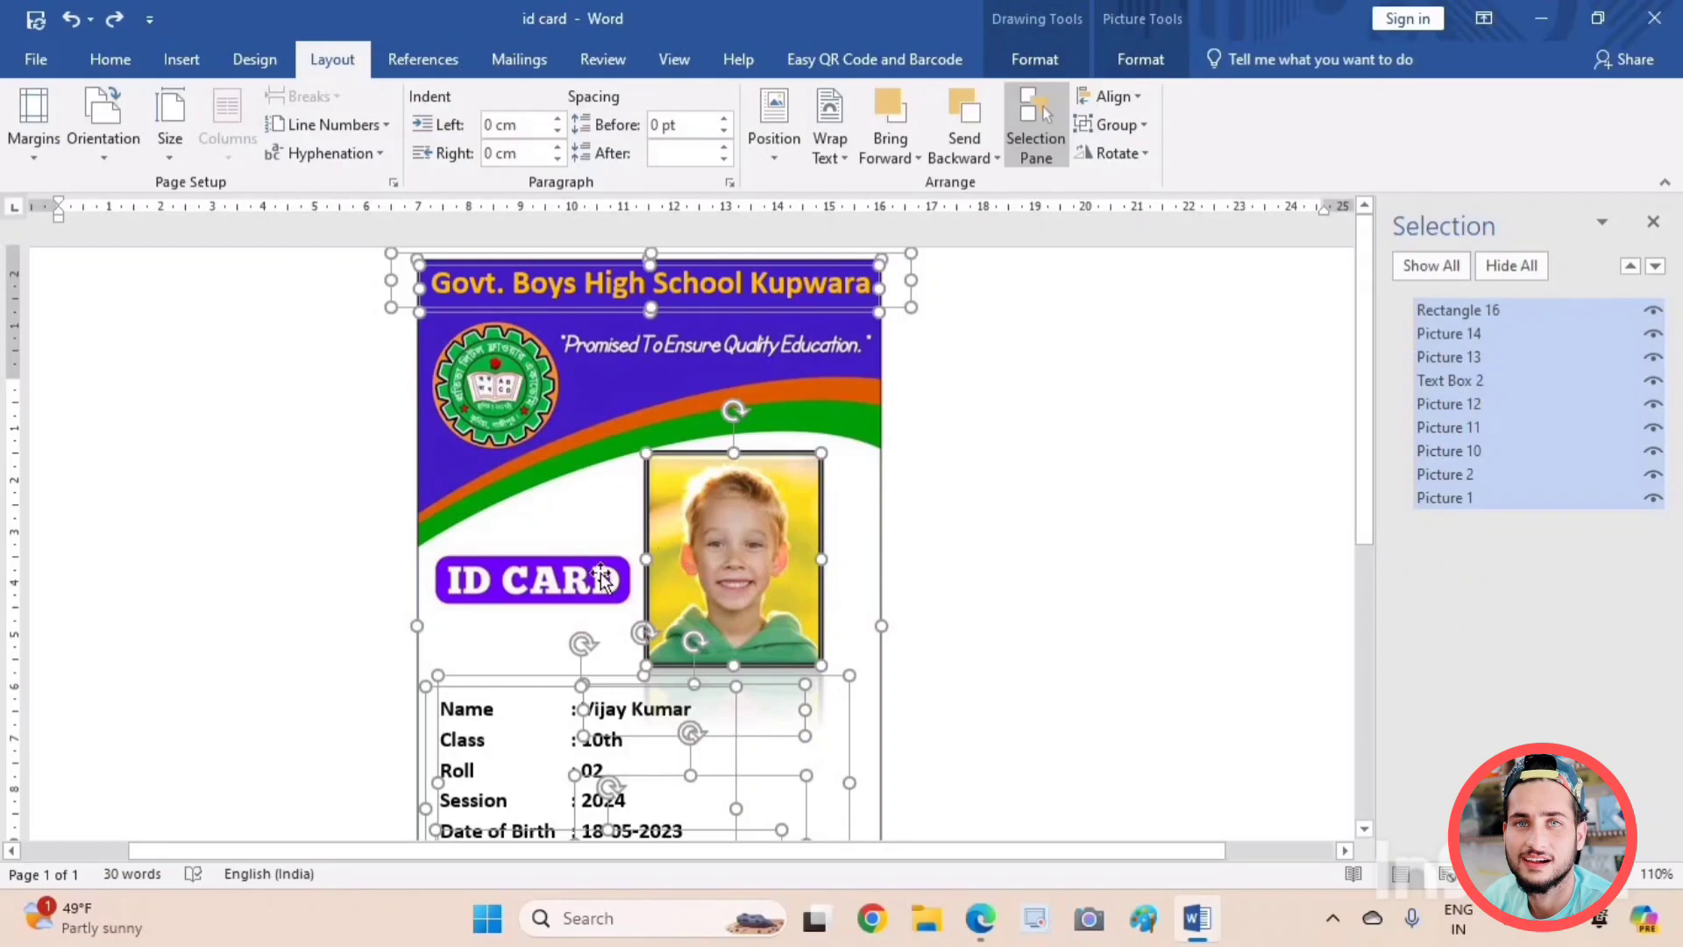
scroll(1364, 360, down, 3)
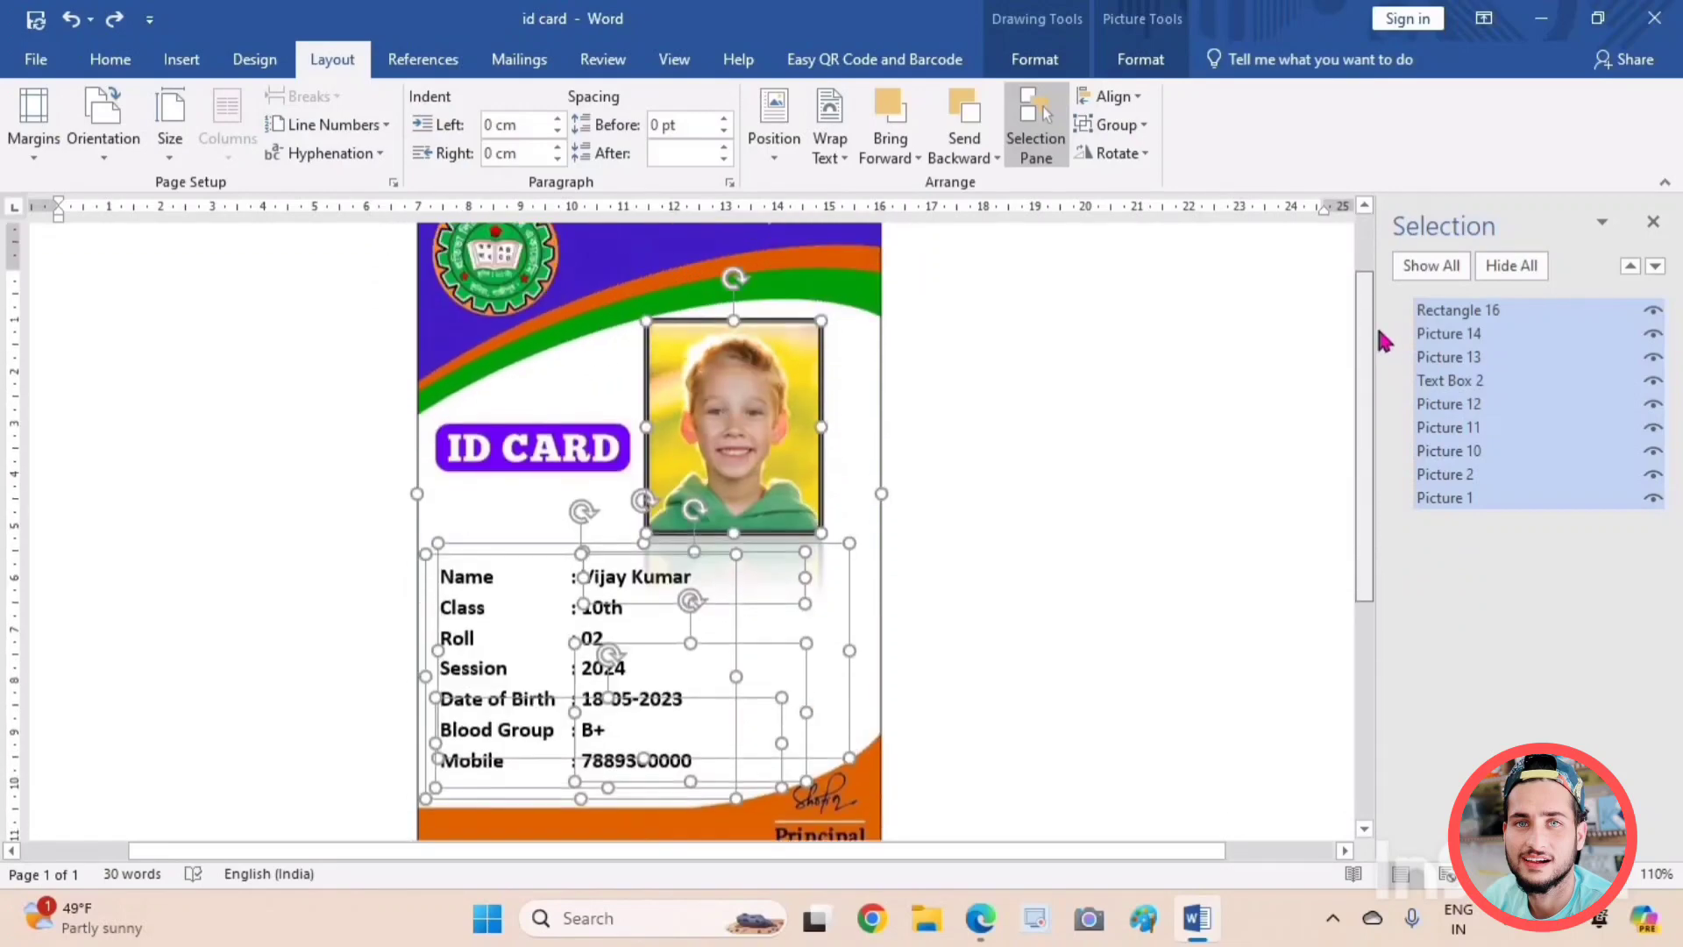
scroll(587, 402, up, 3)
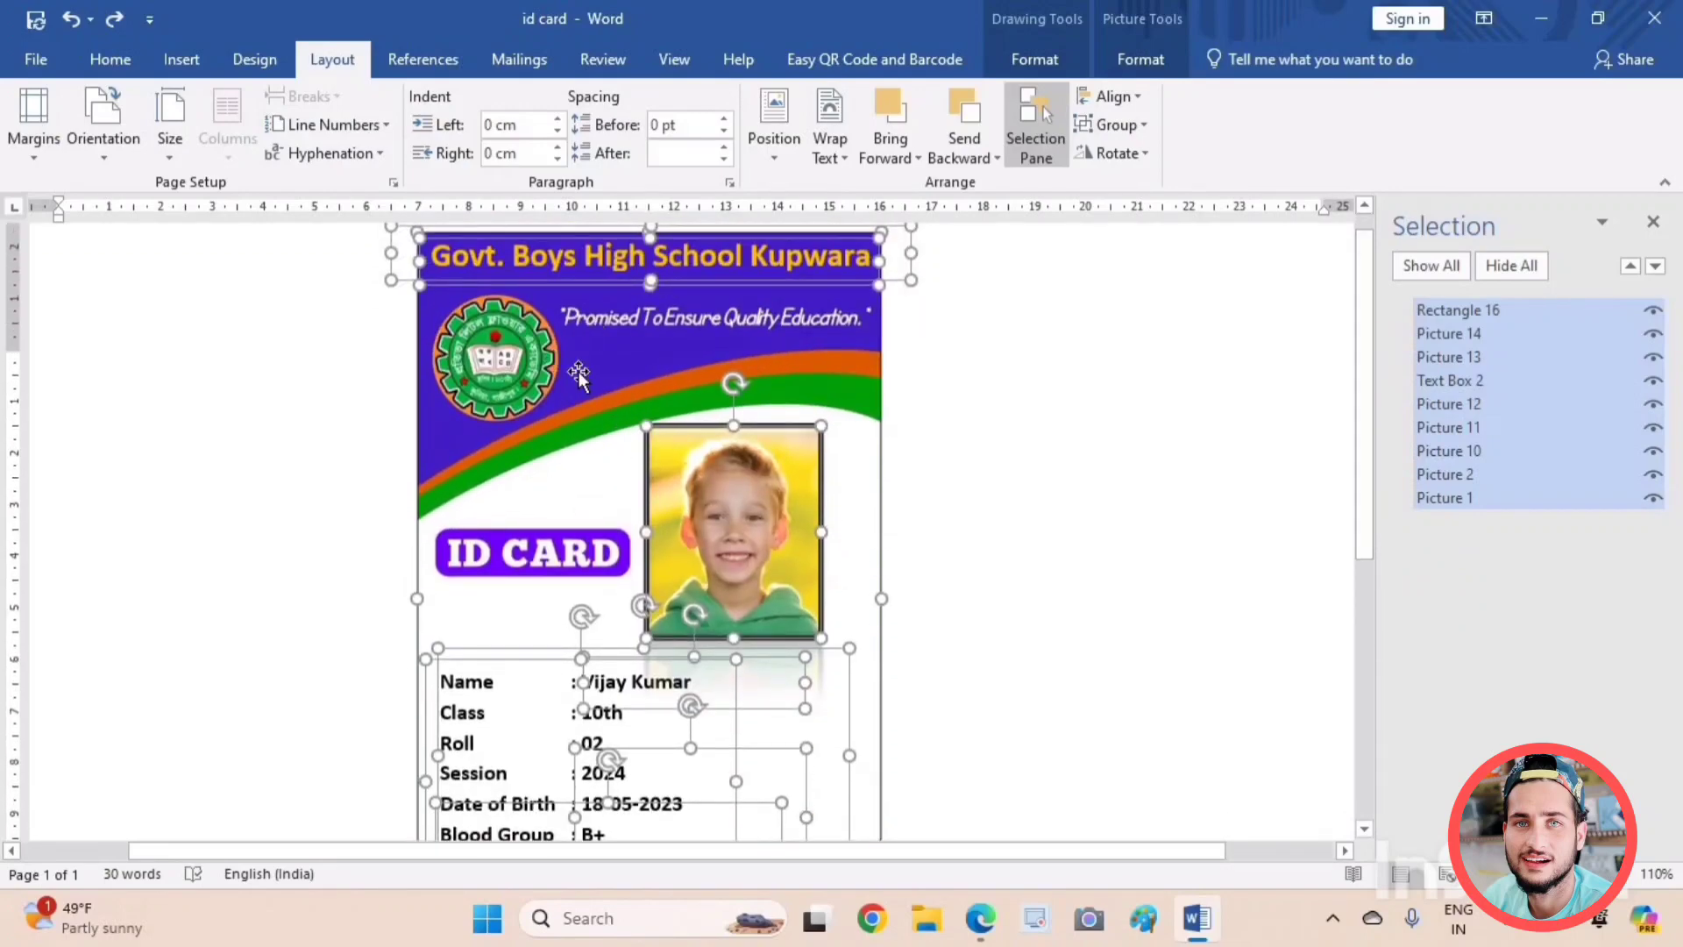
right_click(578, 373)
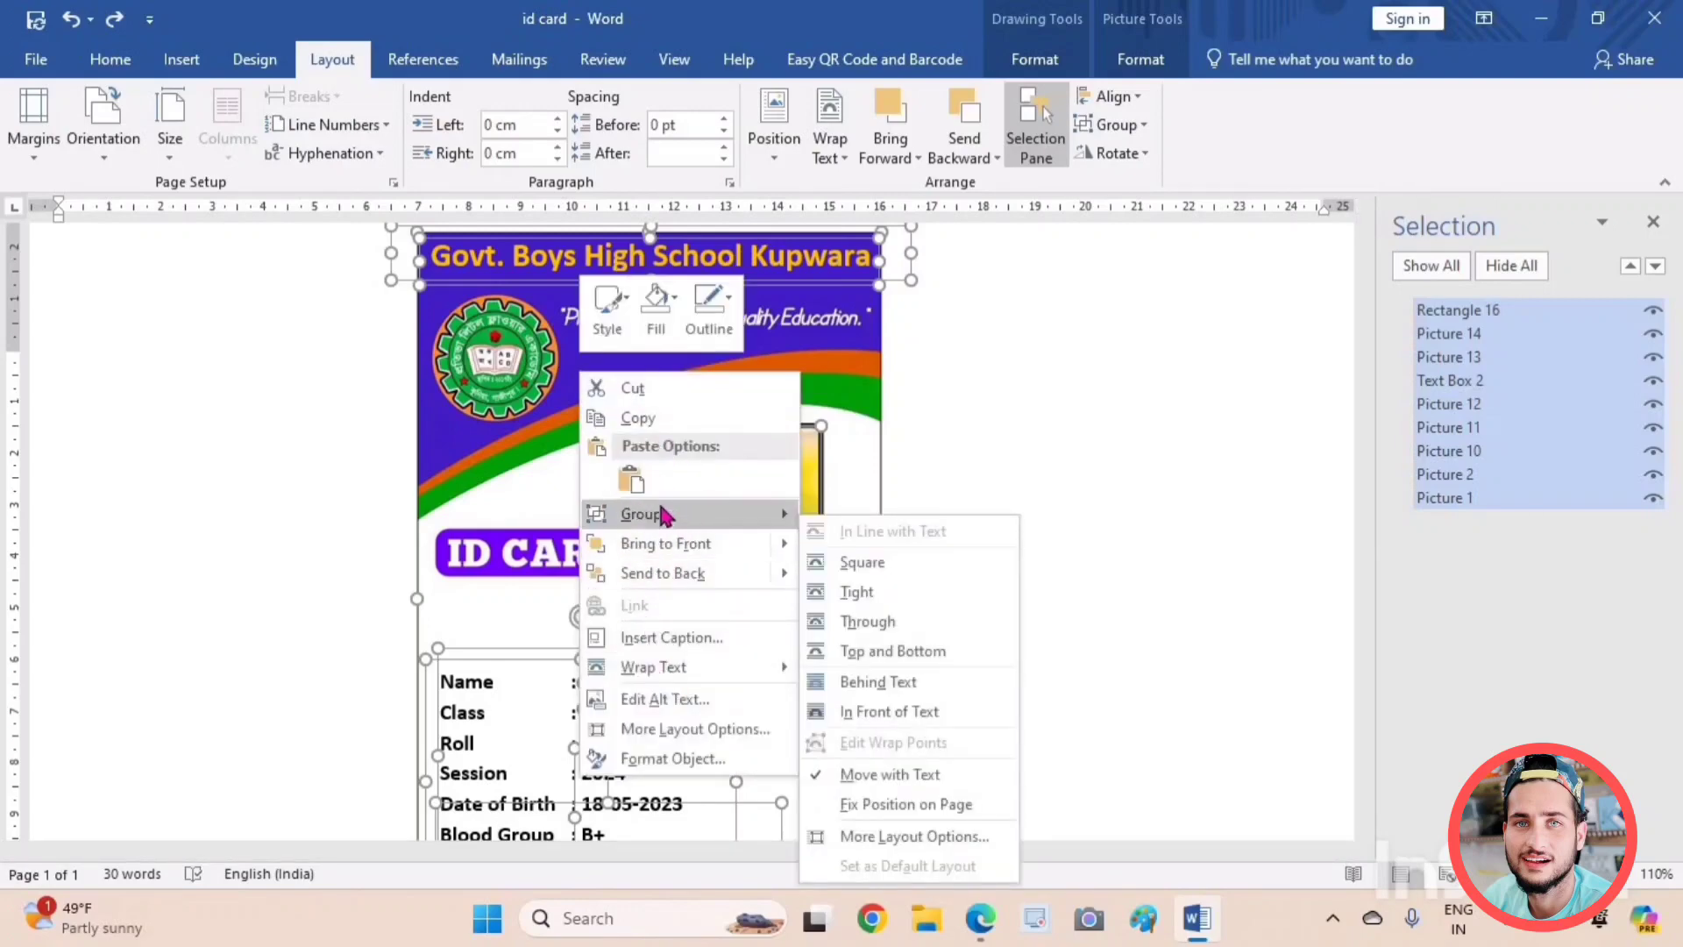
mouse_move(642, 513)
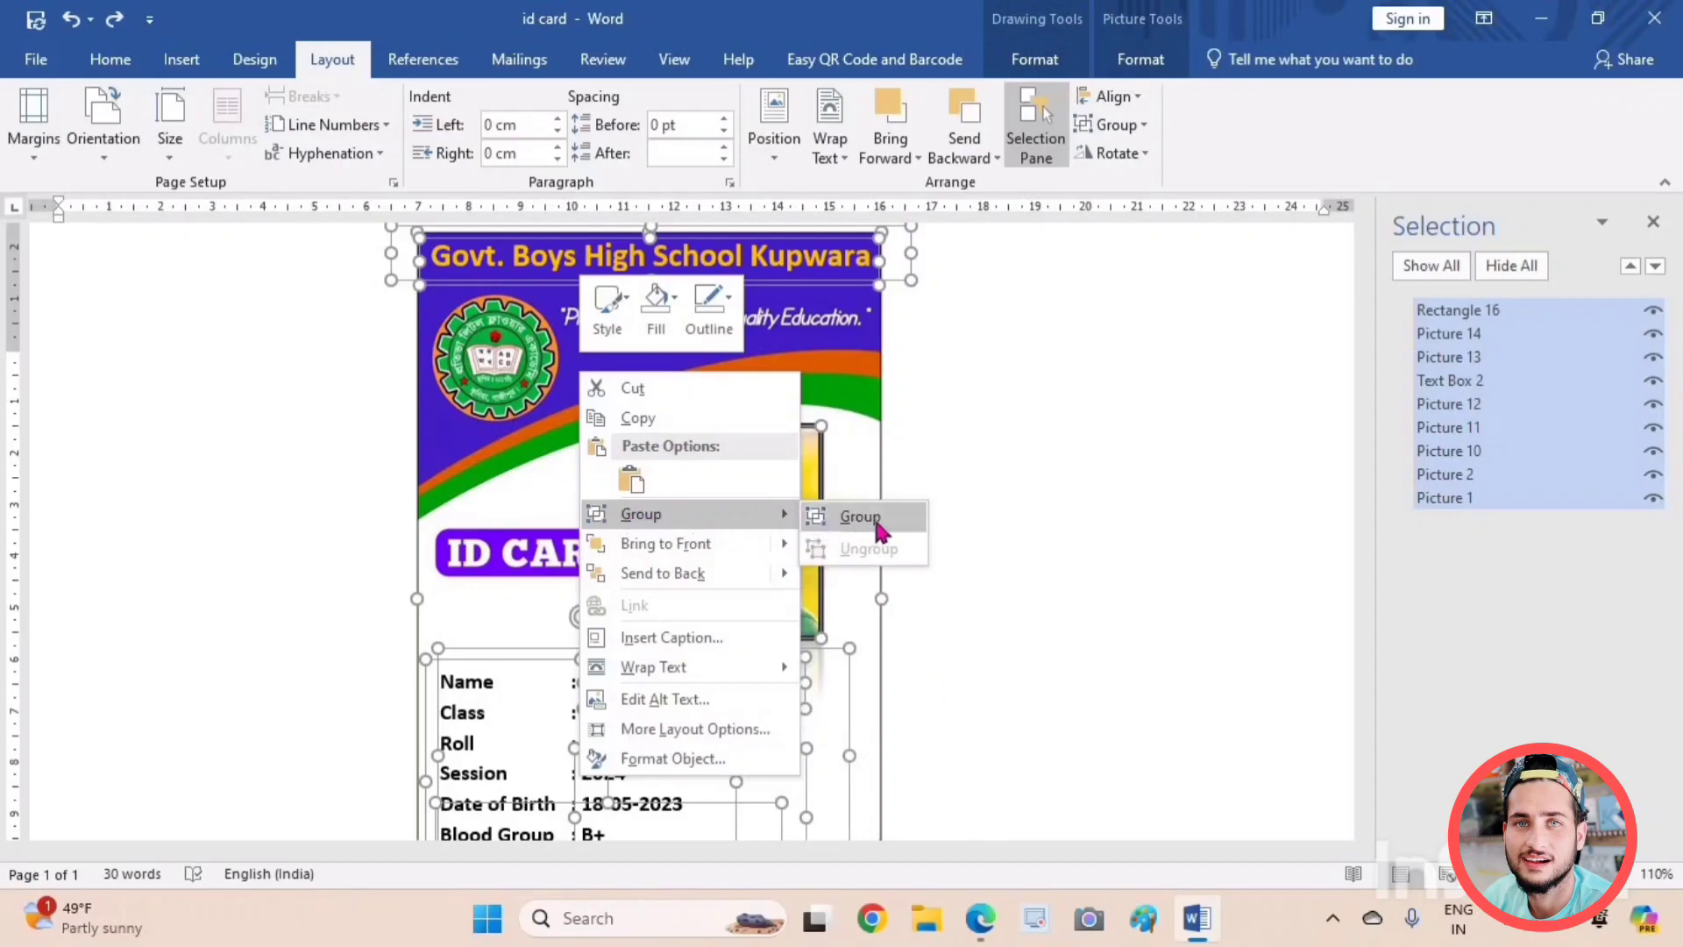
click(848, 519)
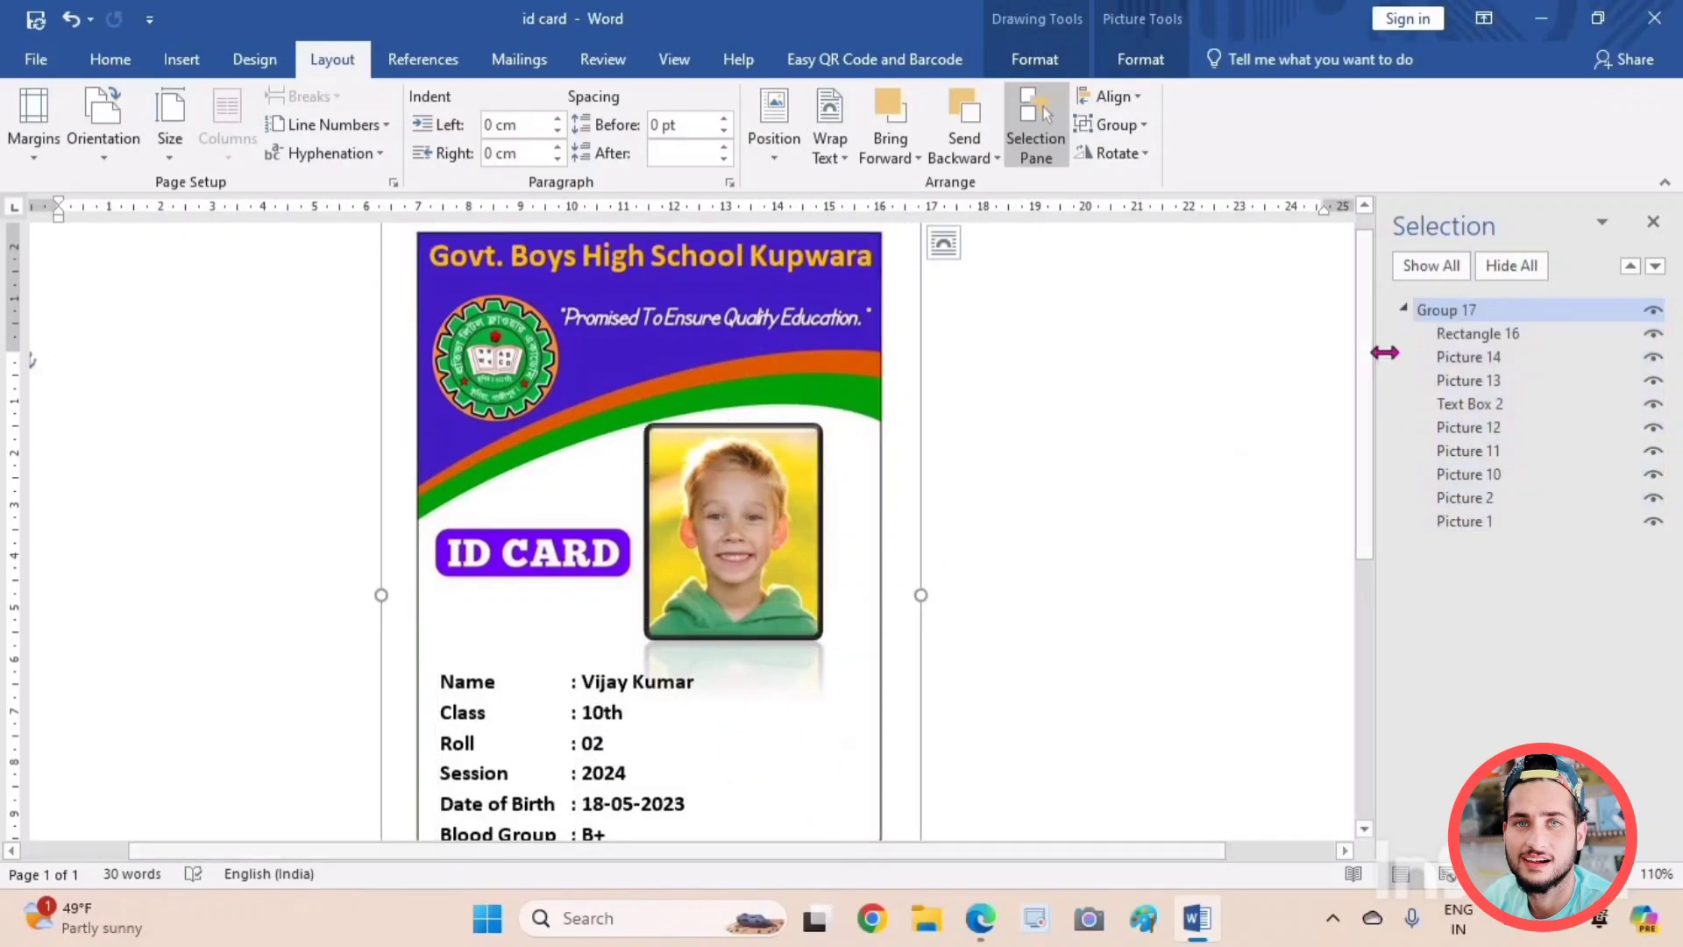
Close the Selection Pane, move the grouped card up, and shrink it by its corner handles
click(1654, 225)
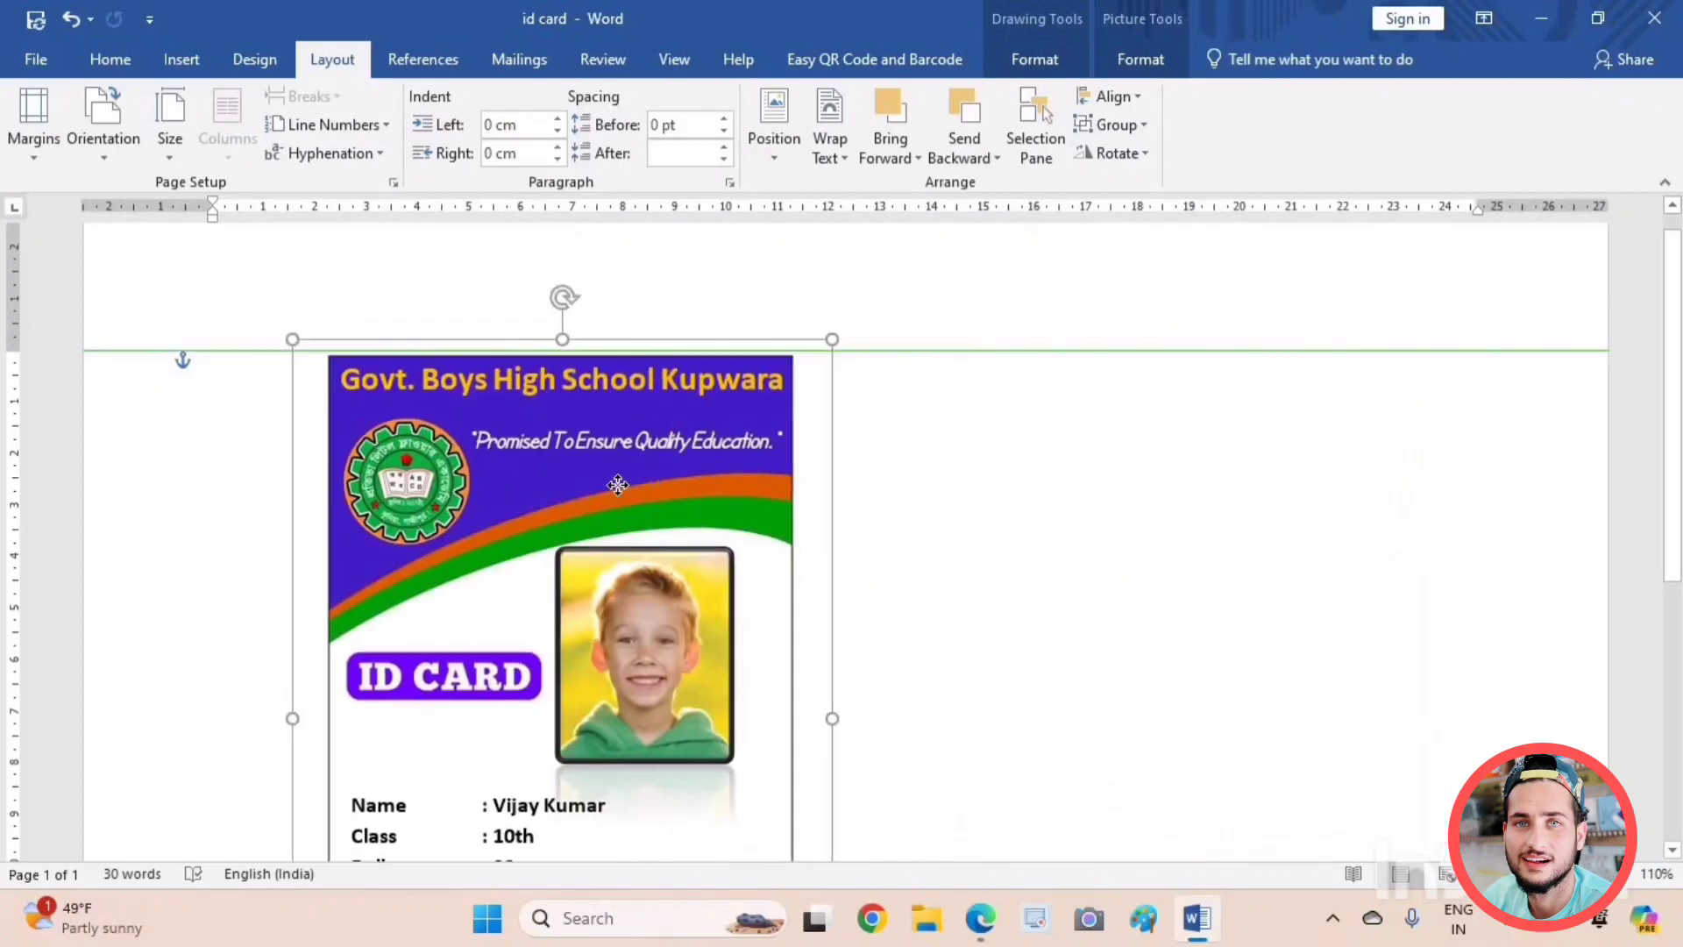
mouse_move(618, 485)
mouse_down()
mouse_move(341, 433)
mouse_move(332, 293)
mouse_up()
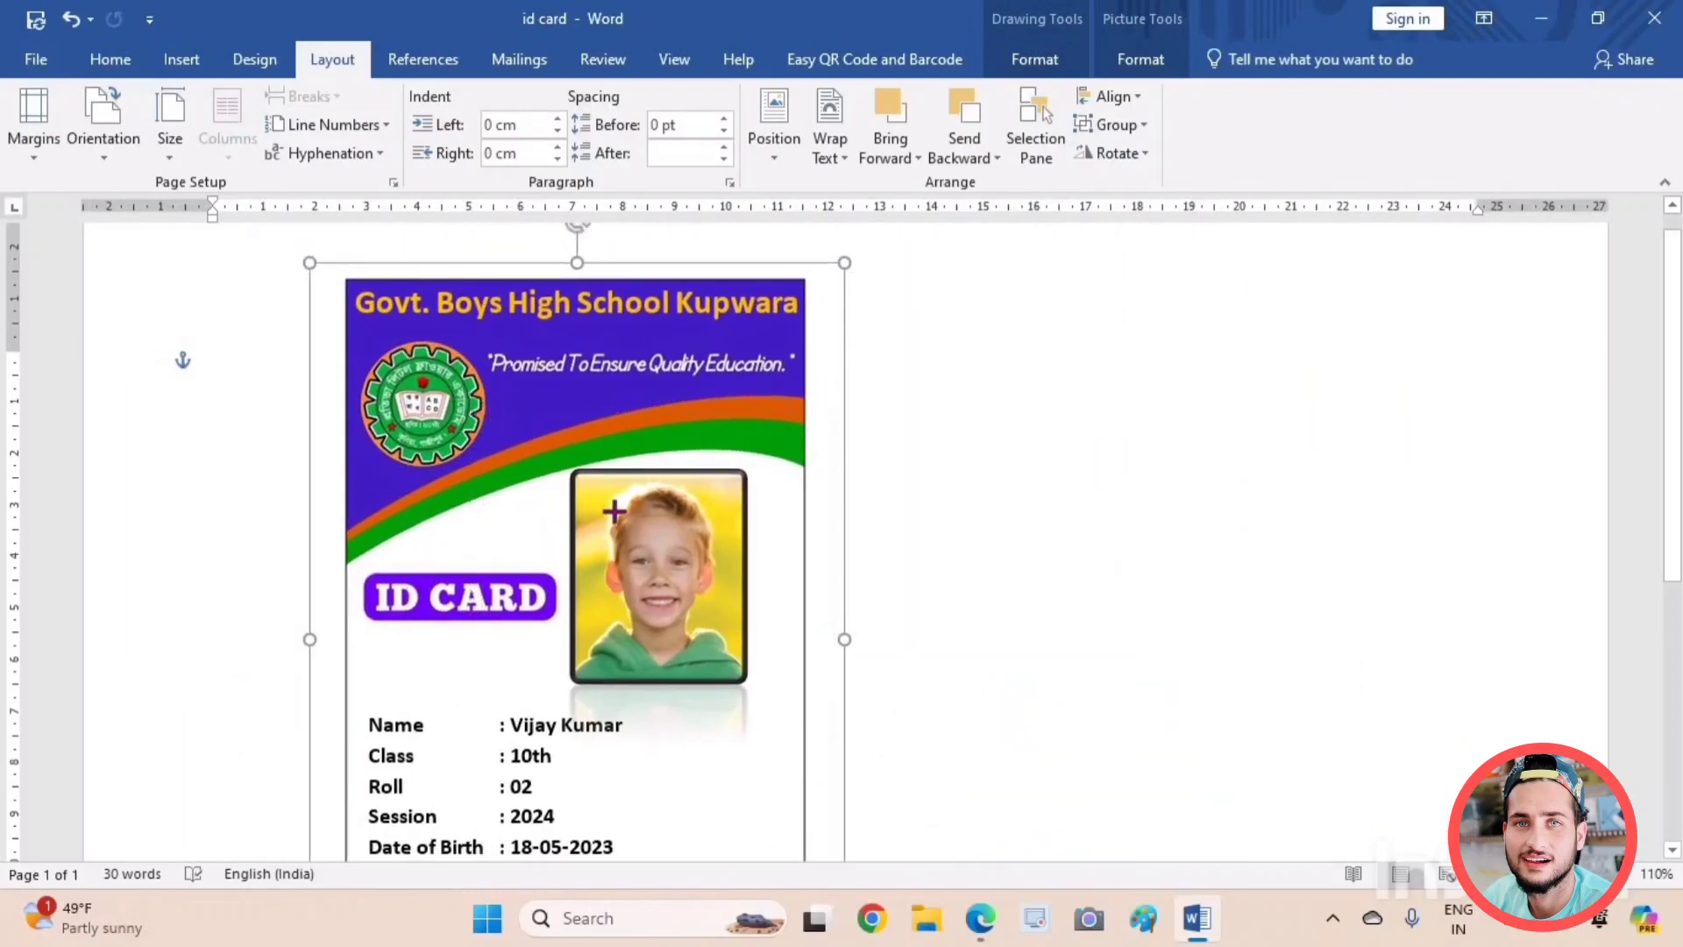
drag(305, 258, 308, 386)
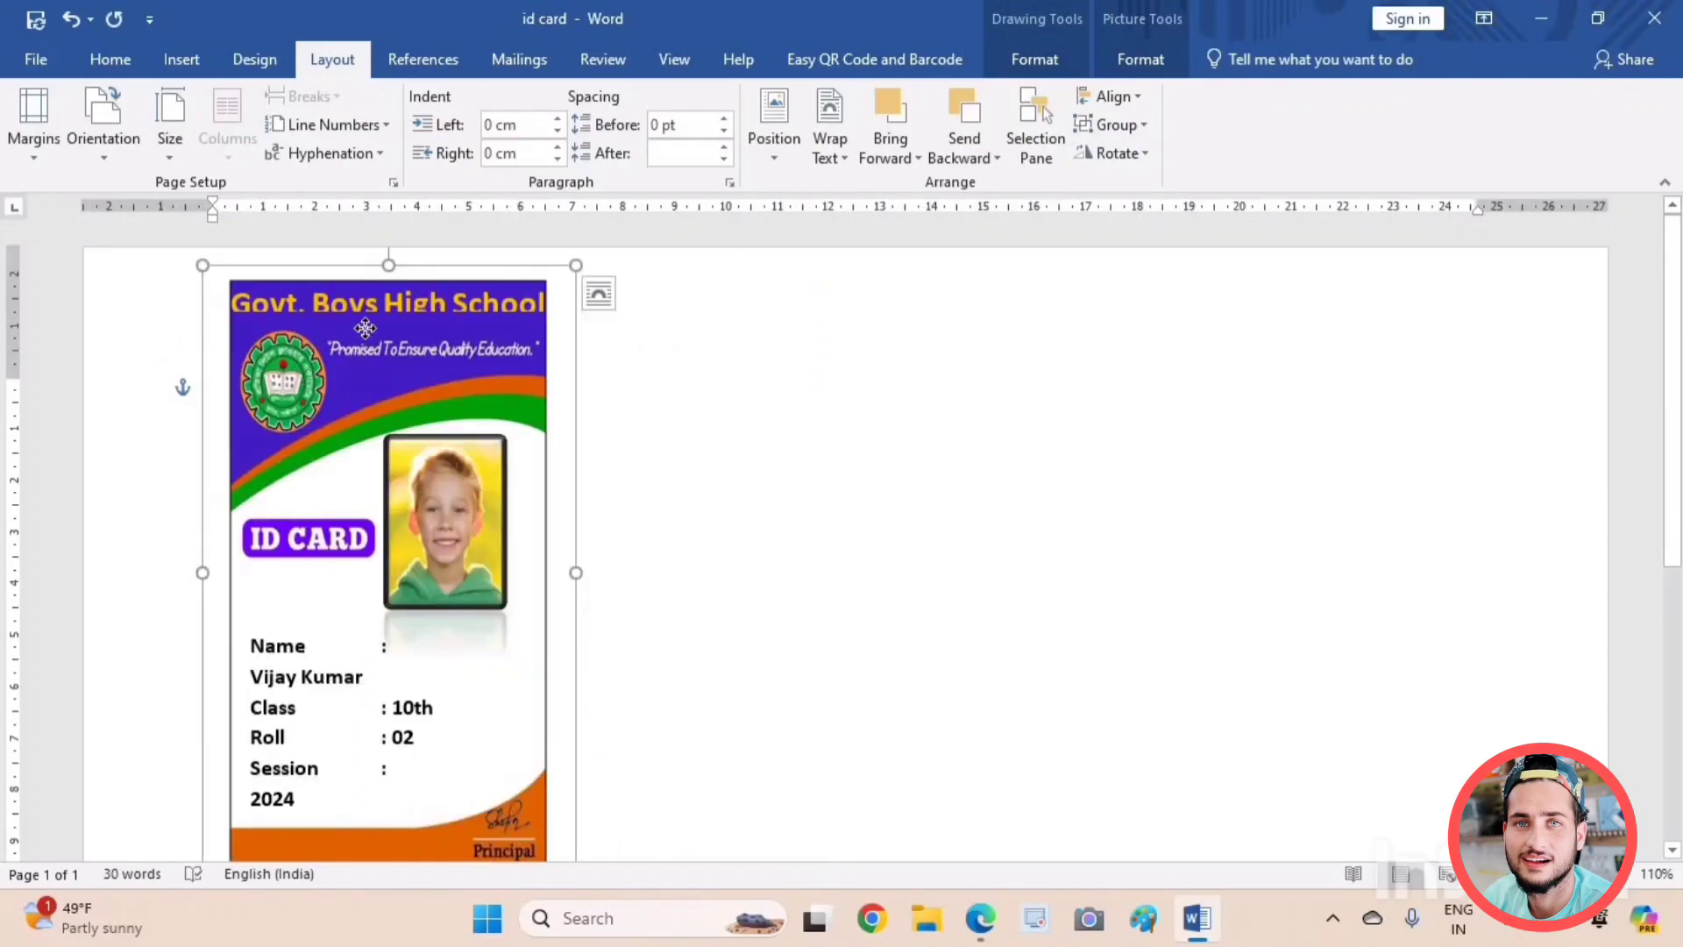
click(355, 314)
scroll(515, 718, down, 1)
click(561, 790)
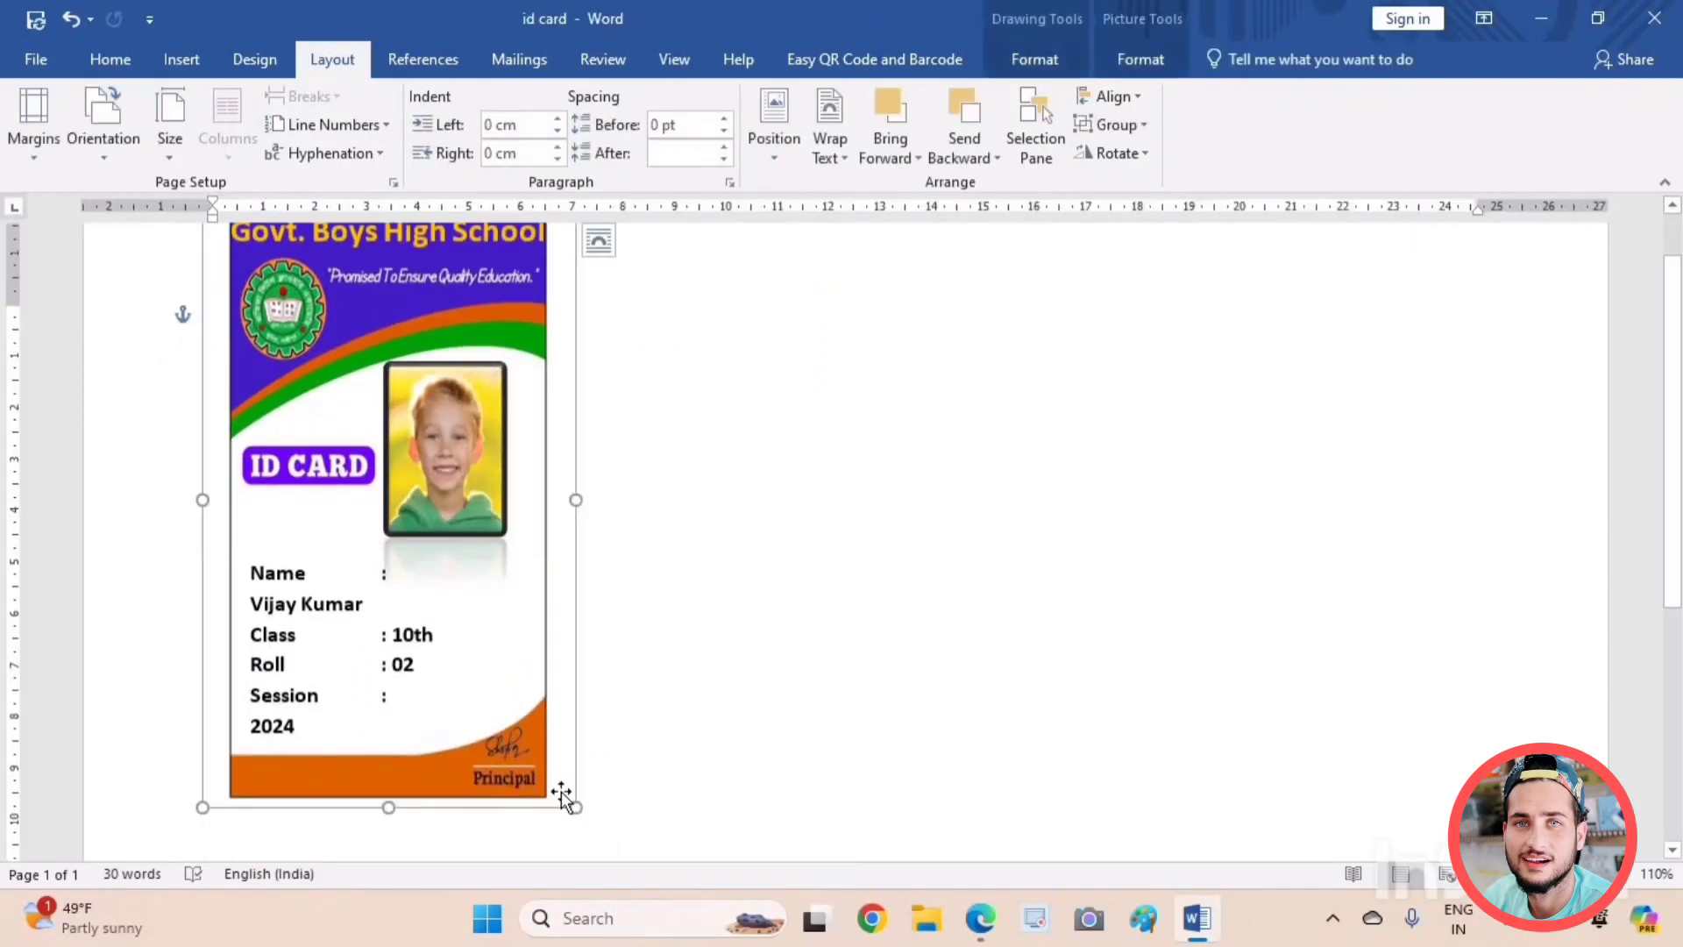
drag(575, 808, 572, 701)
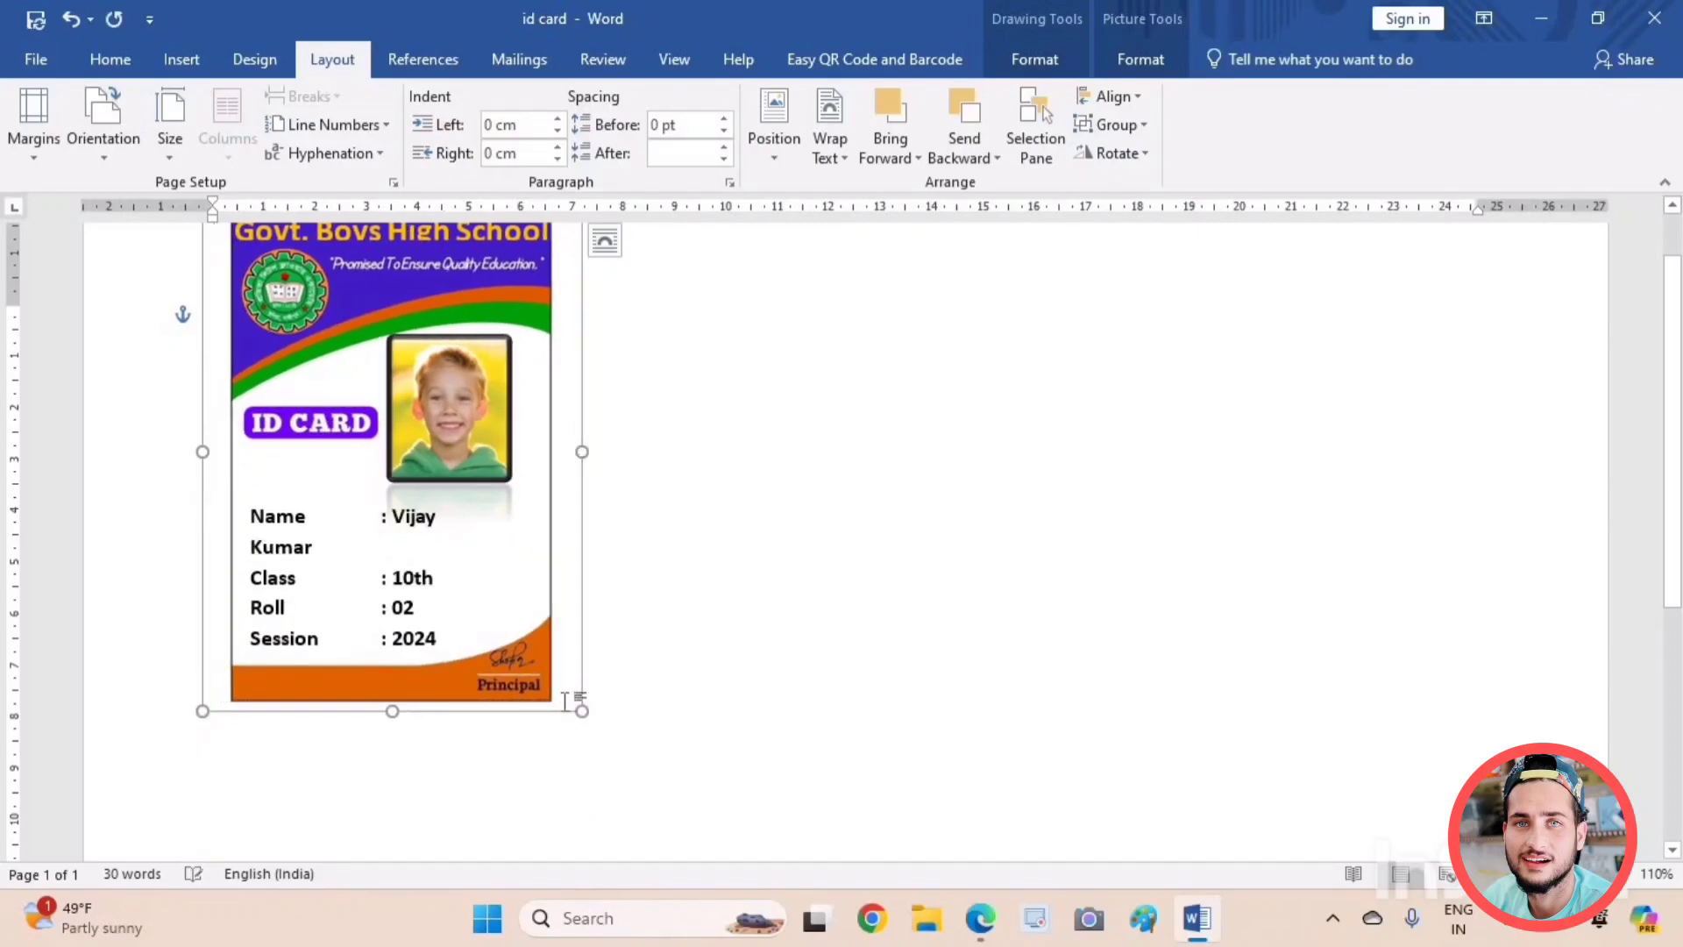
click(436, 598)
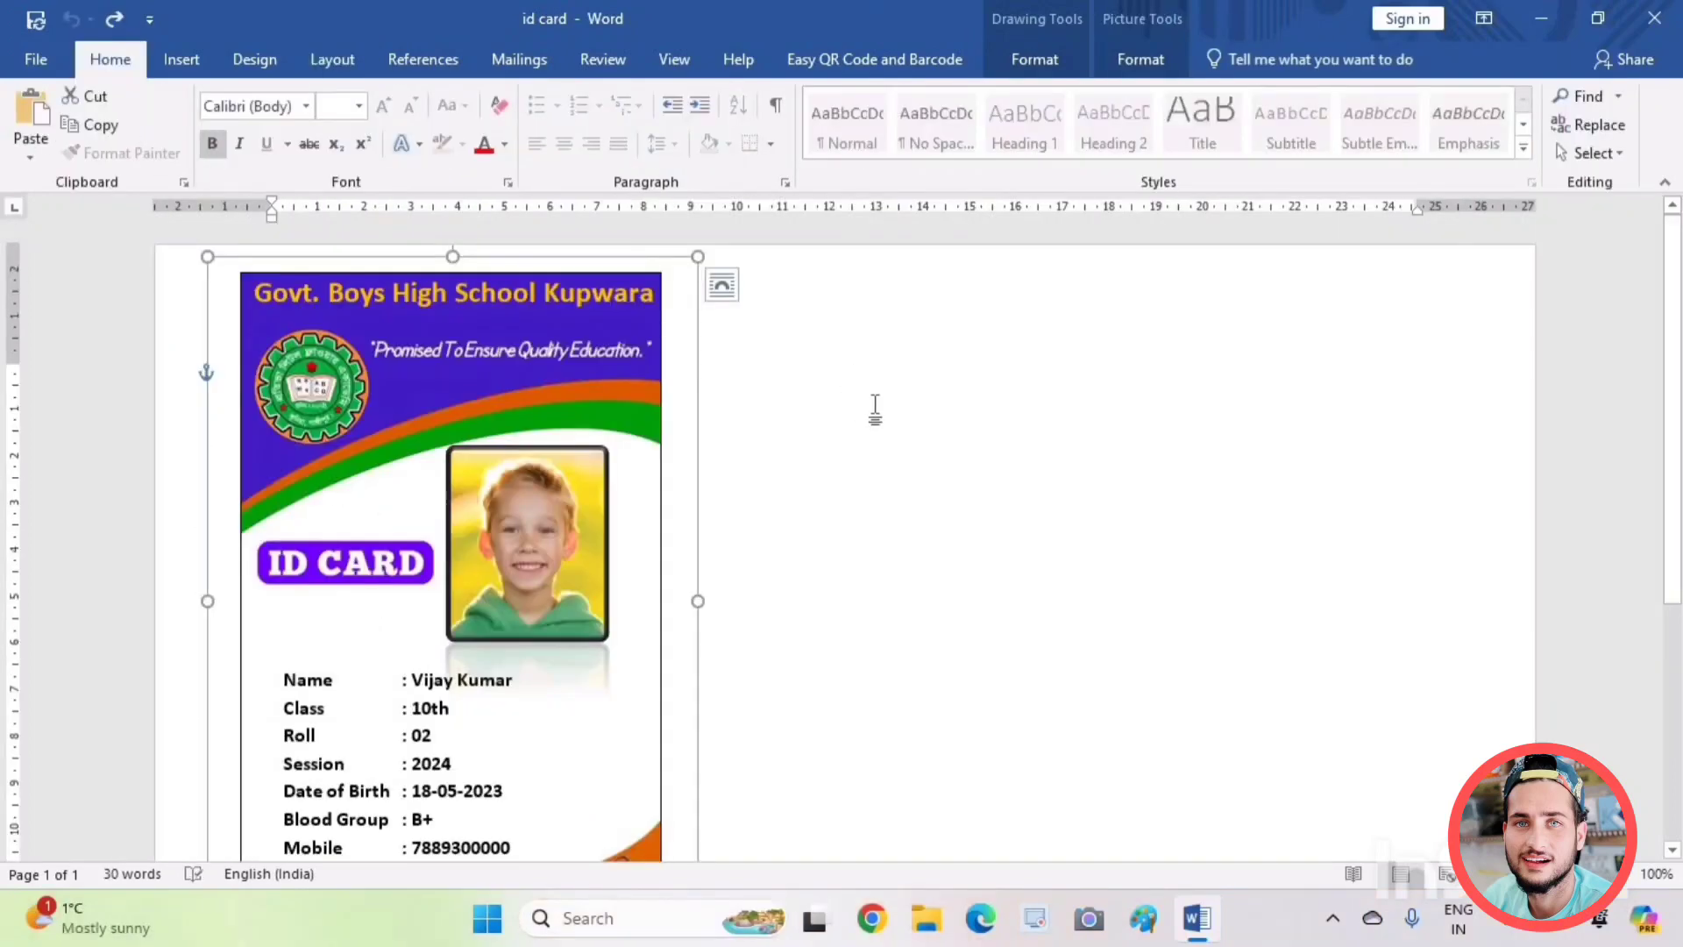
click(1038, 436)
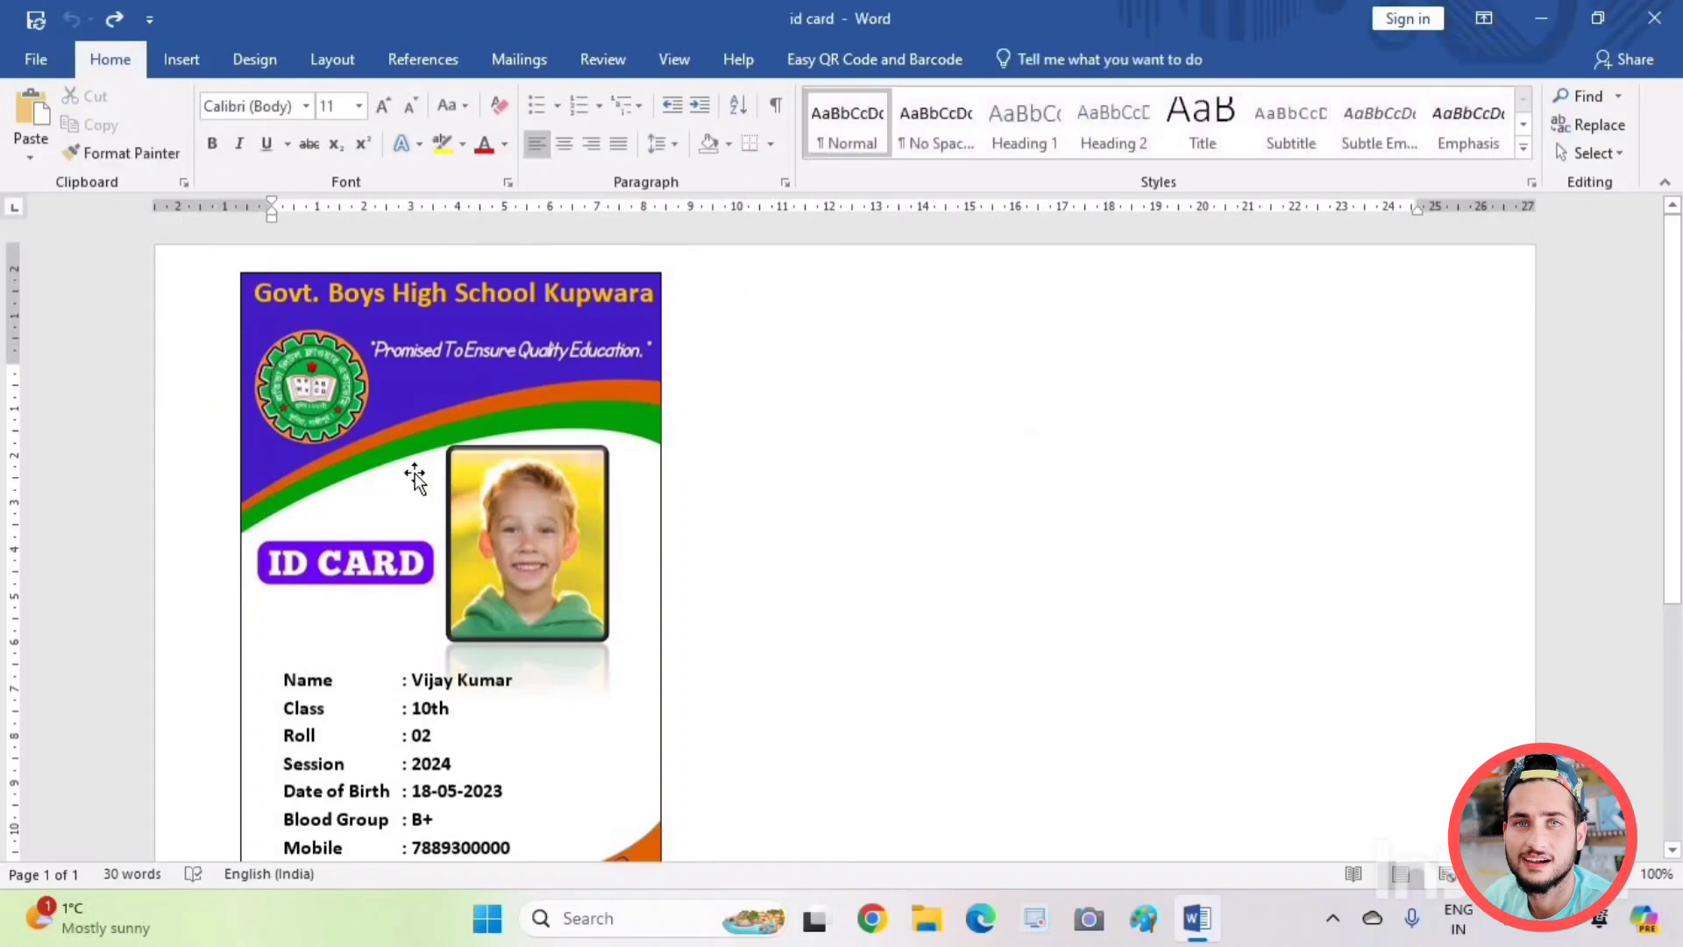
click(504, 473)
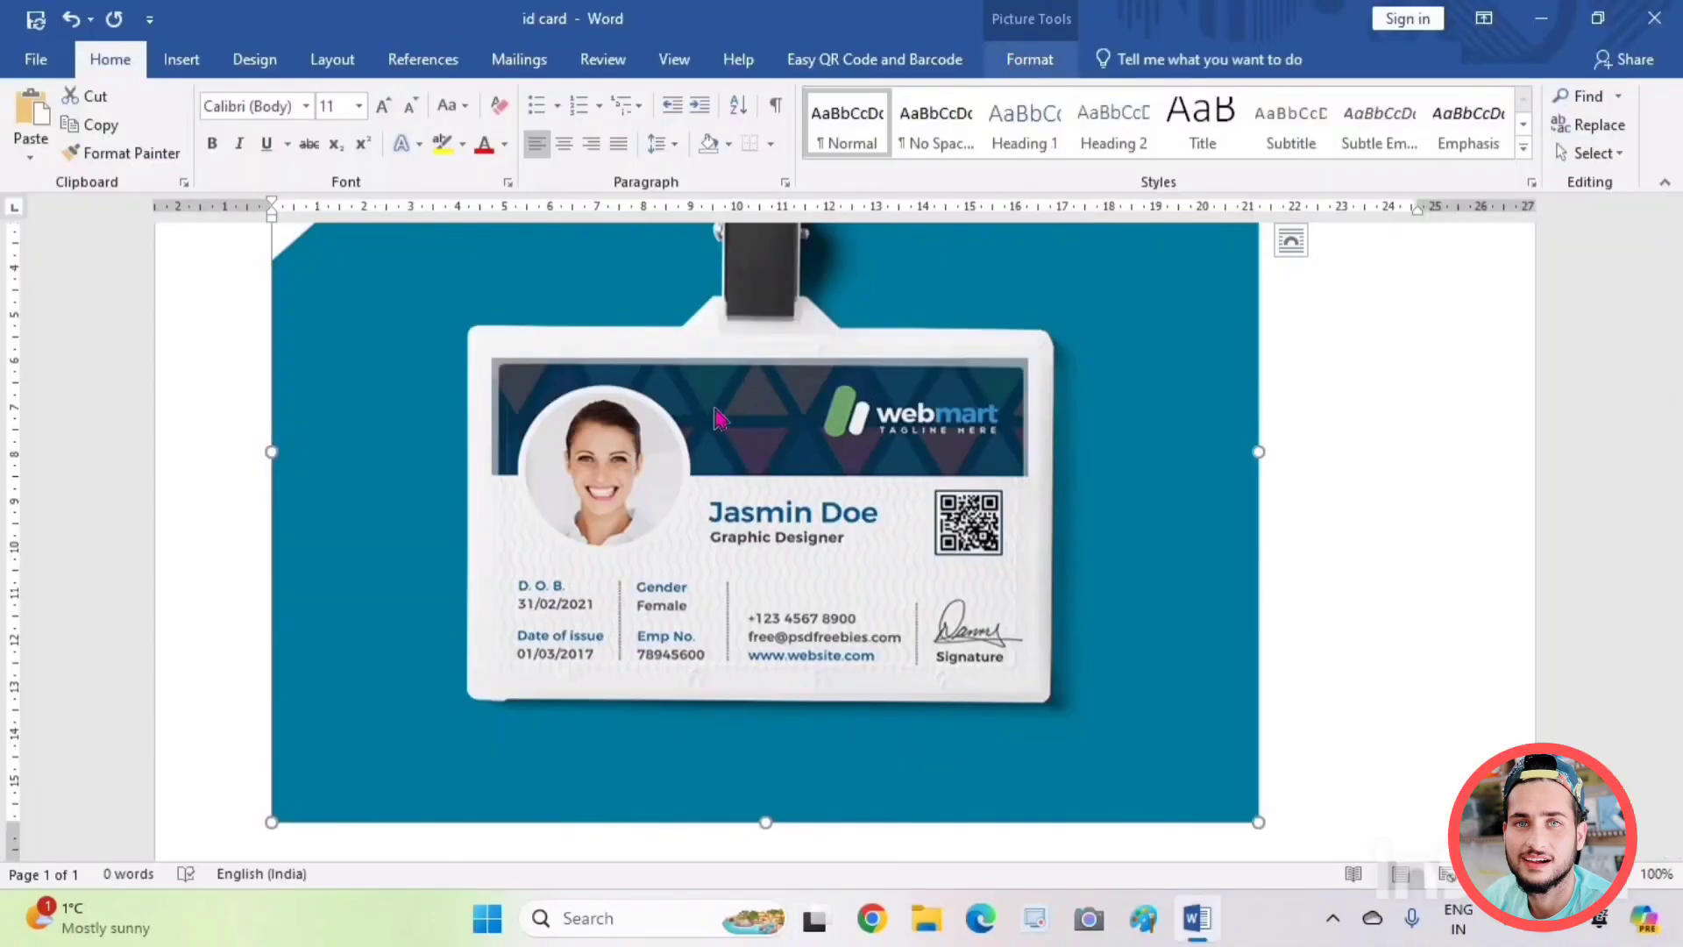
Crop the webmart sample picture on all sides to just the ID card
click(1028, 58)
click(1402, 110)
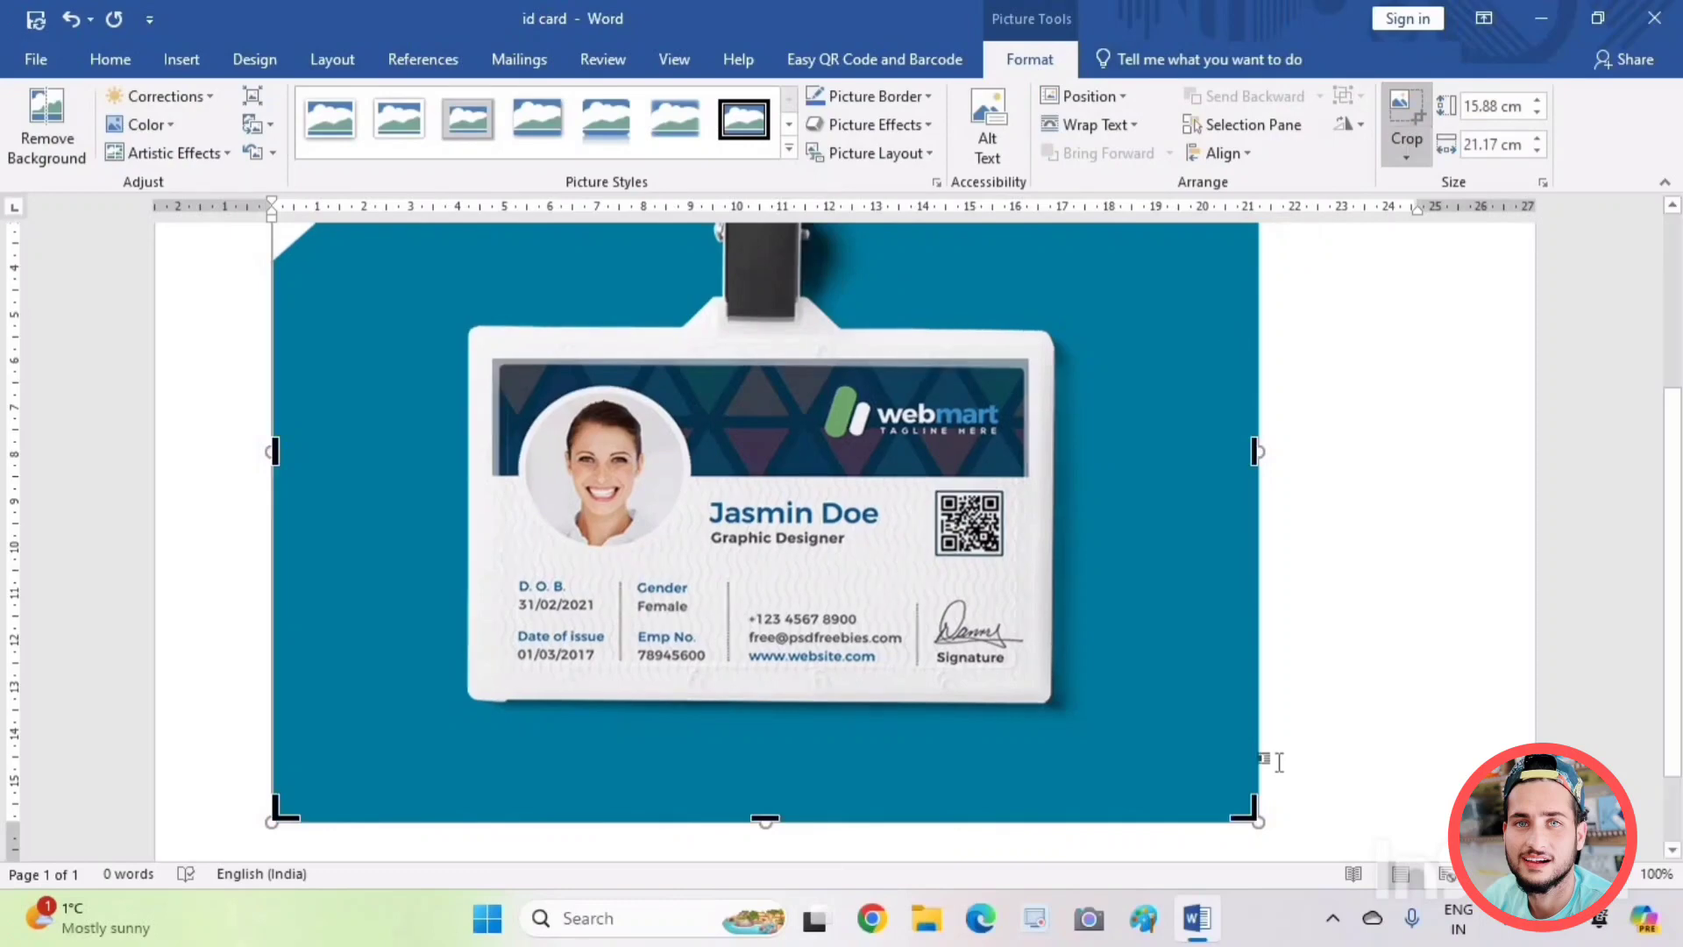
drag(1254, 820, 1056, 701)
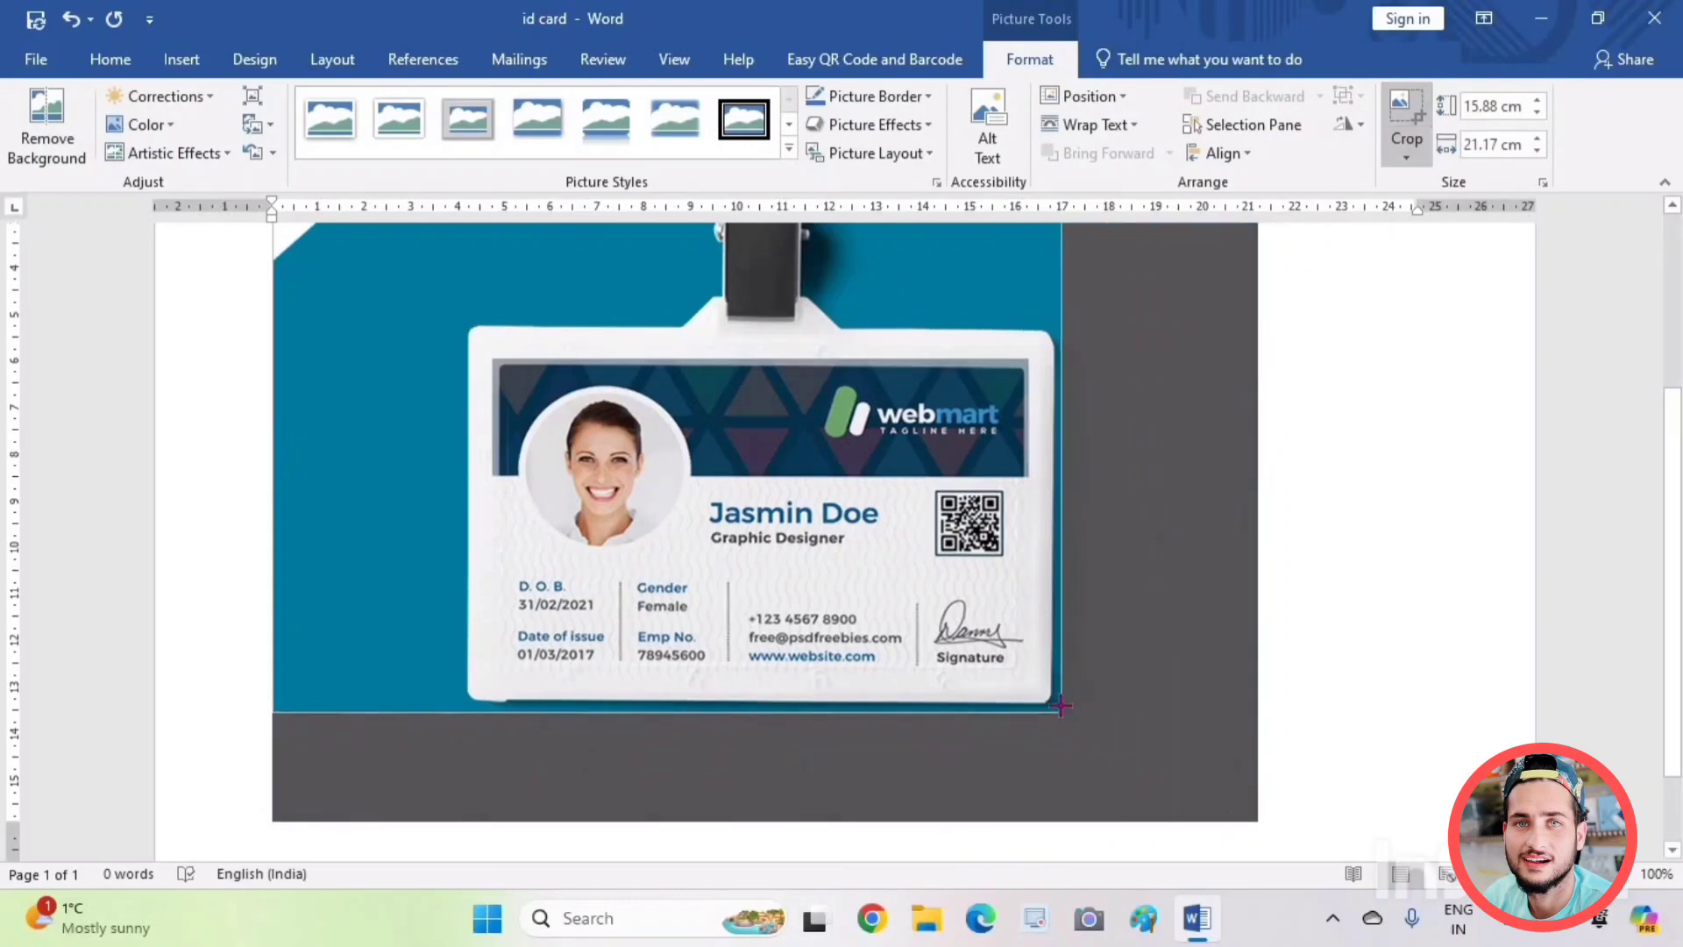
scroll(282, 361, up, 5)
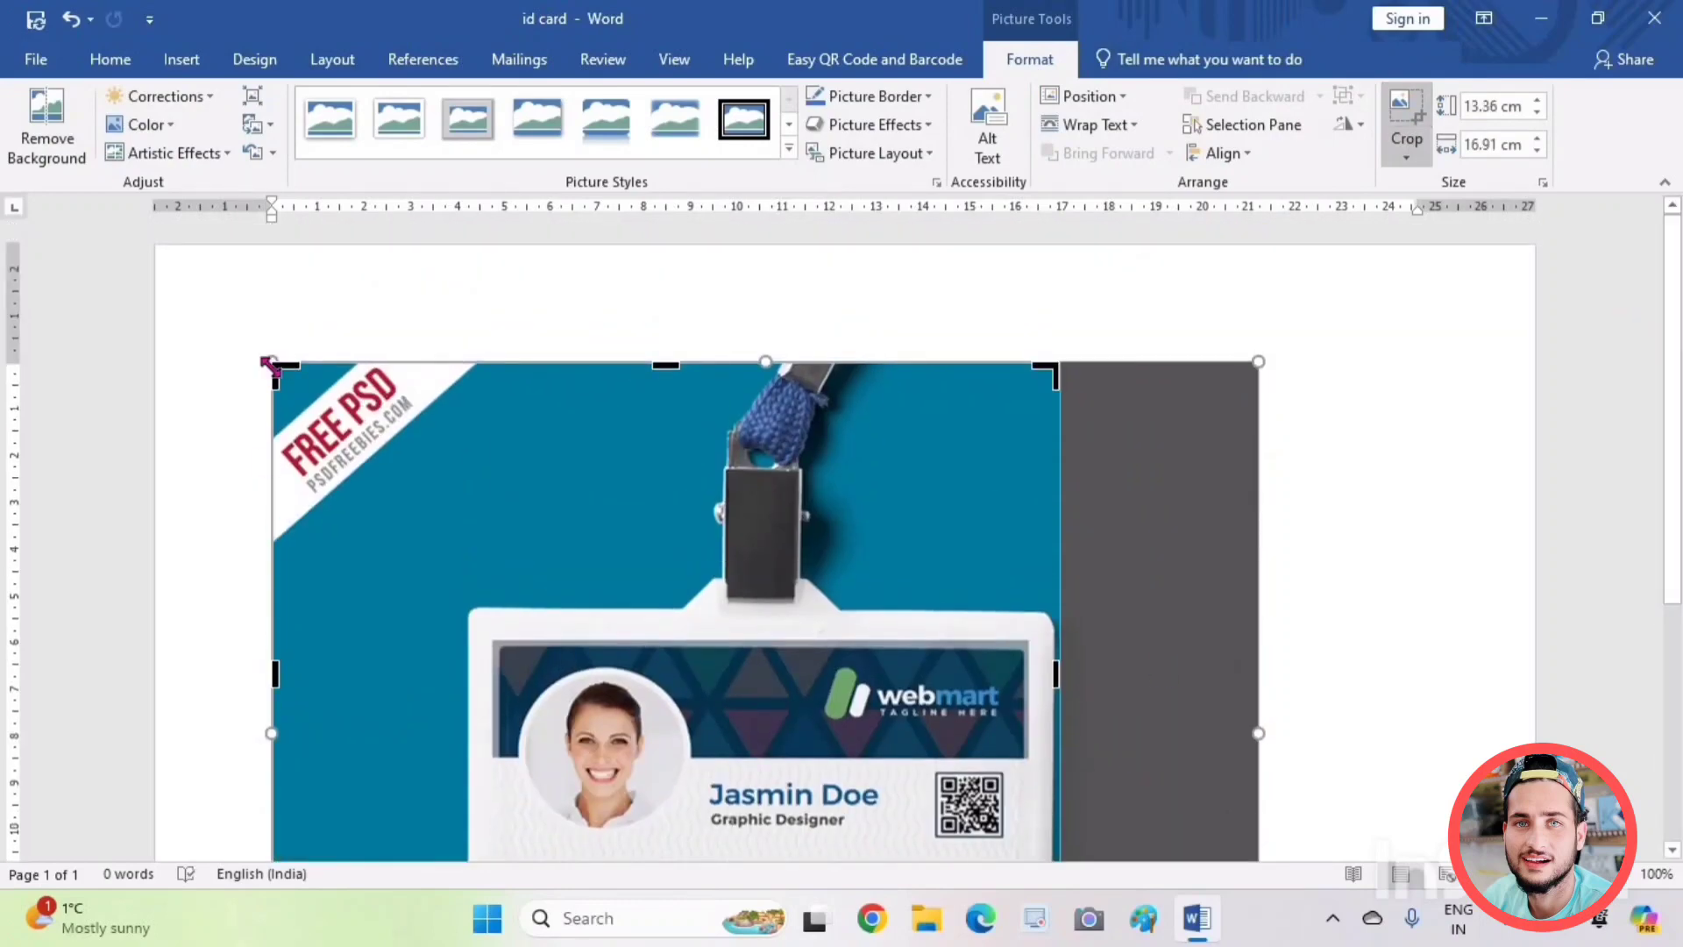
drag(277, 375, 470, 603)
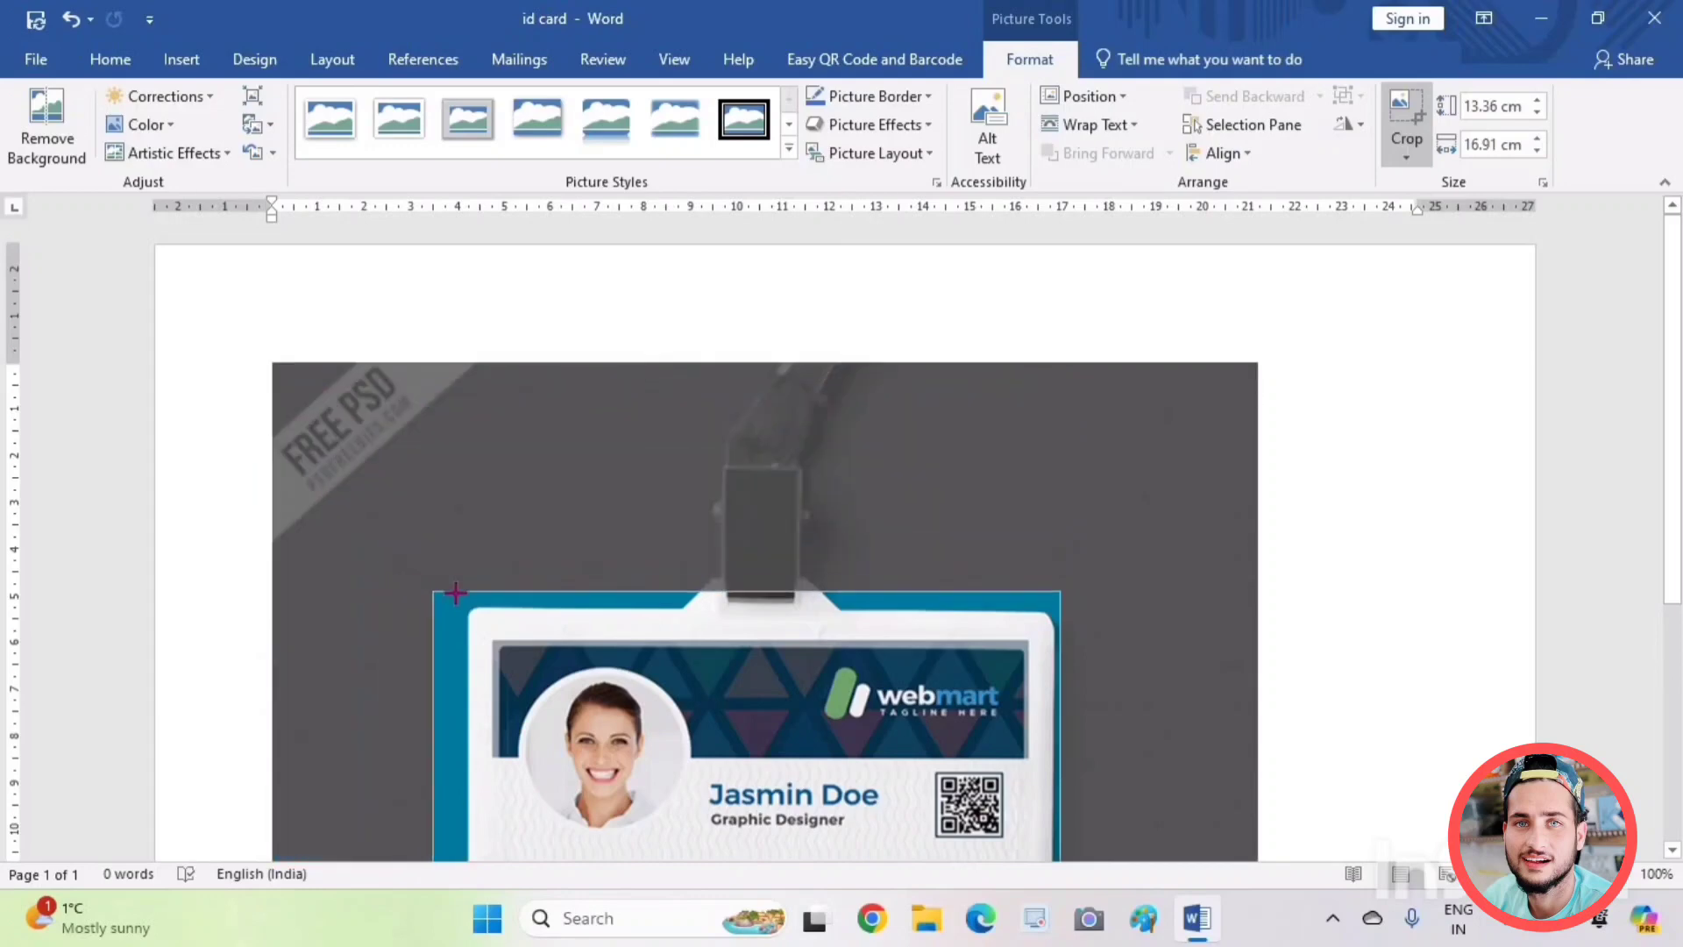
click(909, 503)
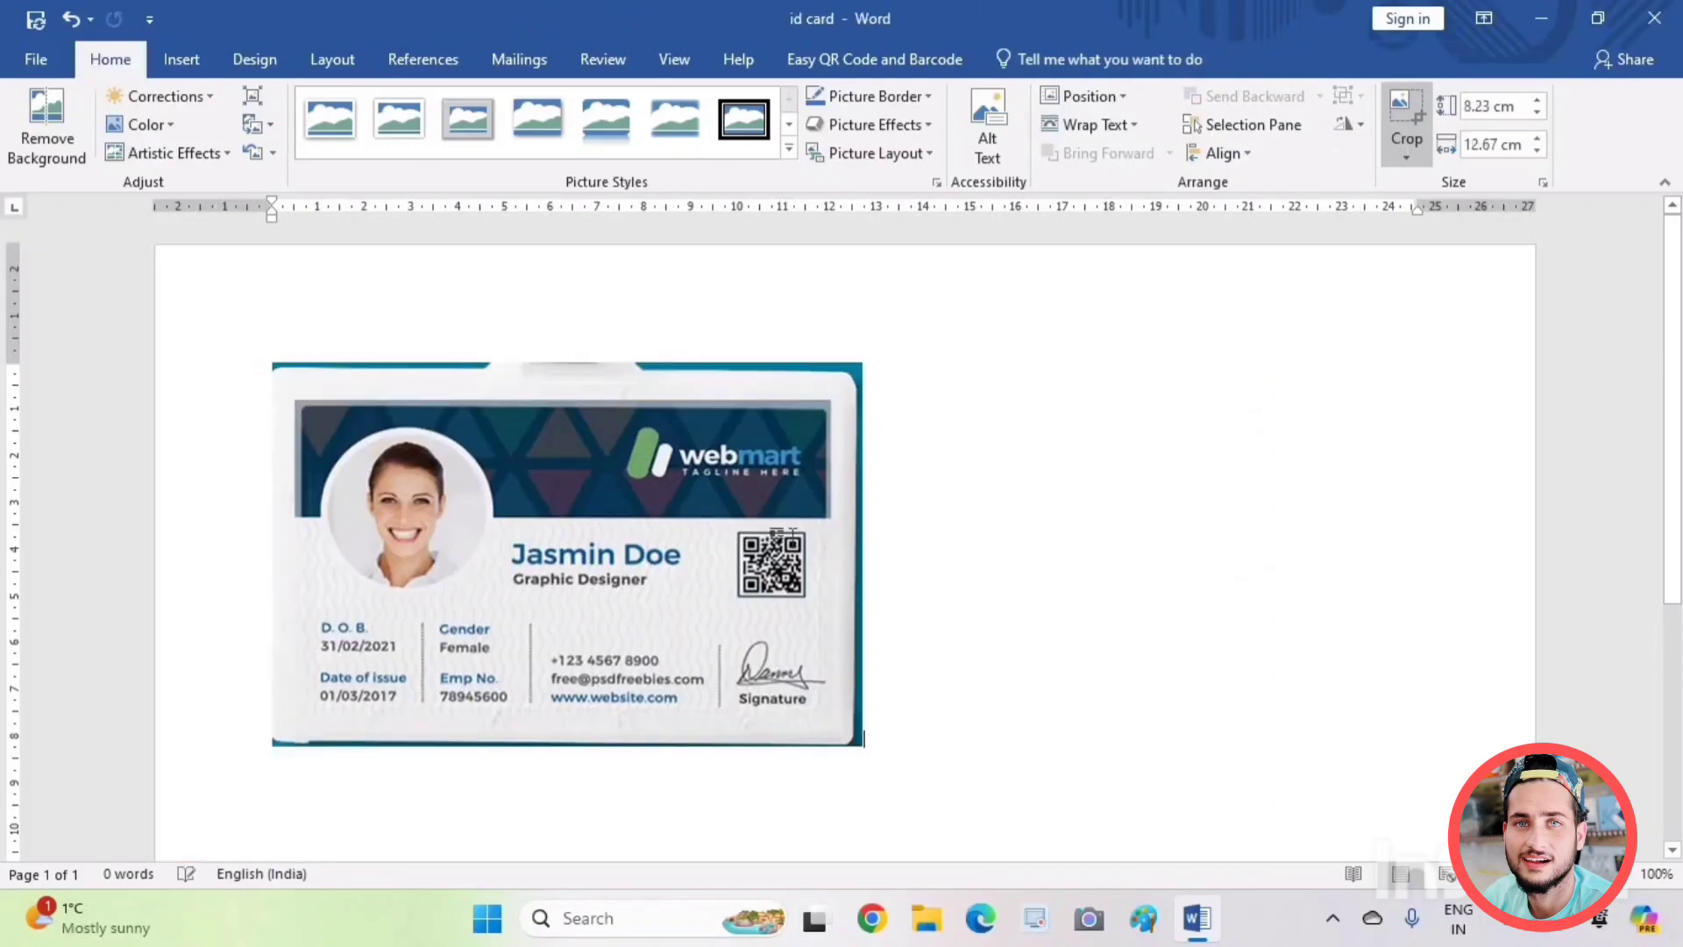
Set the picture to In Front of Text, reposition it, and enlarge it to 10.64 × 16.38 cm
click(639, 481)
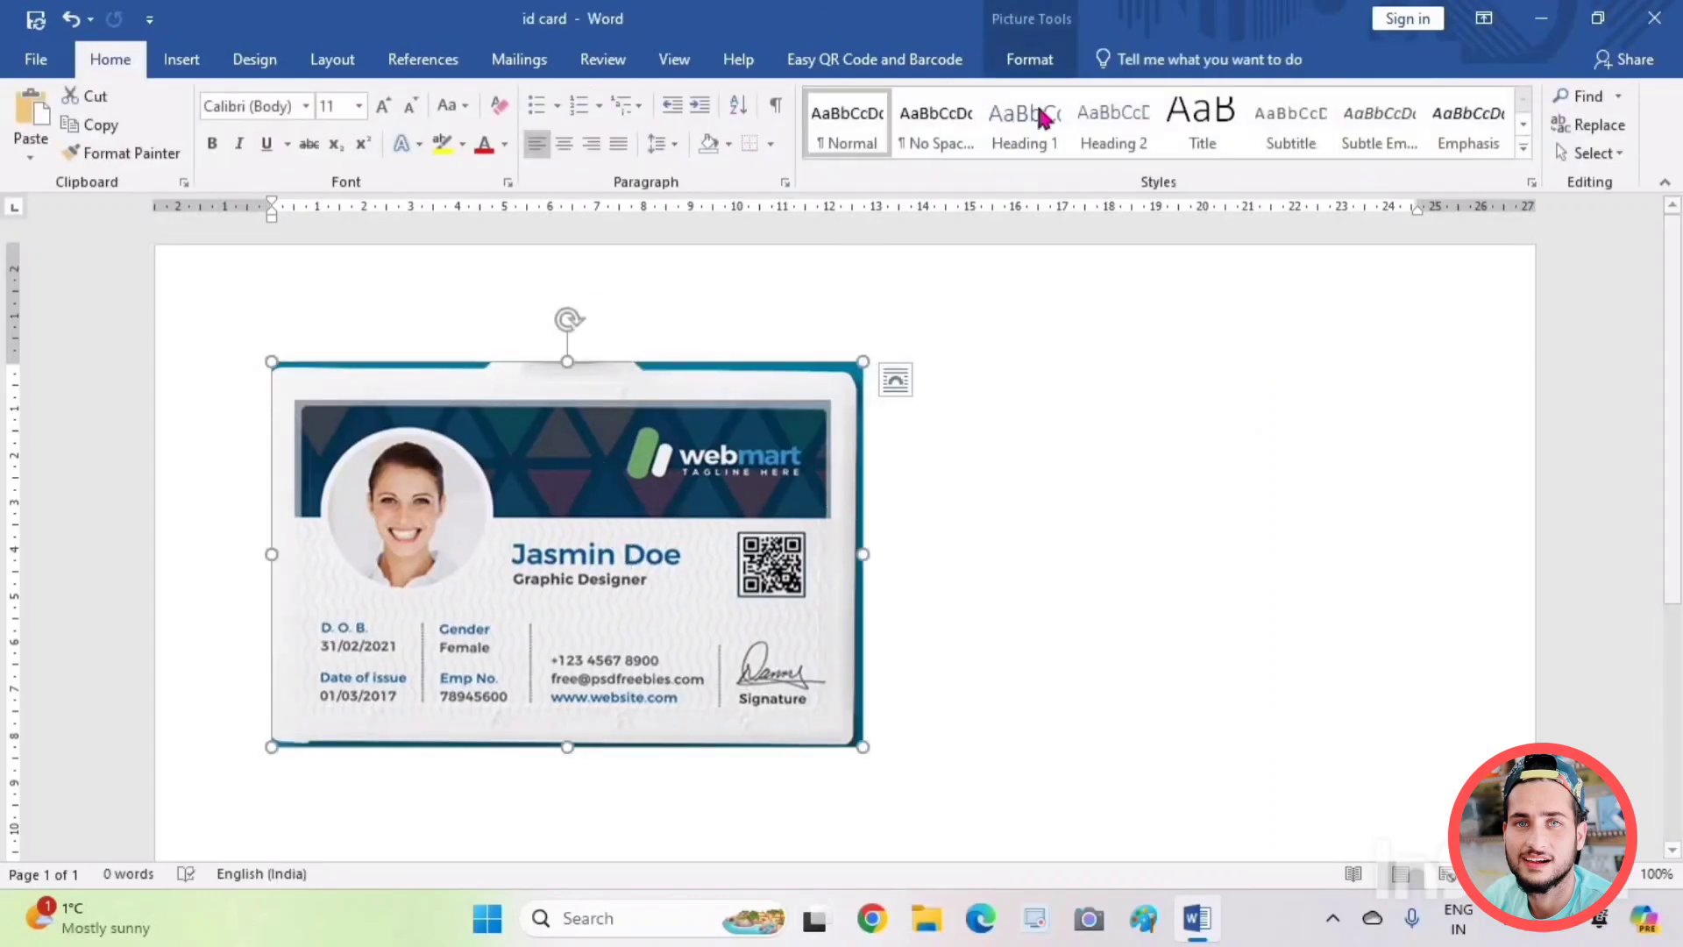
click(1029, 58)
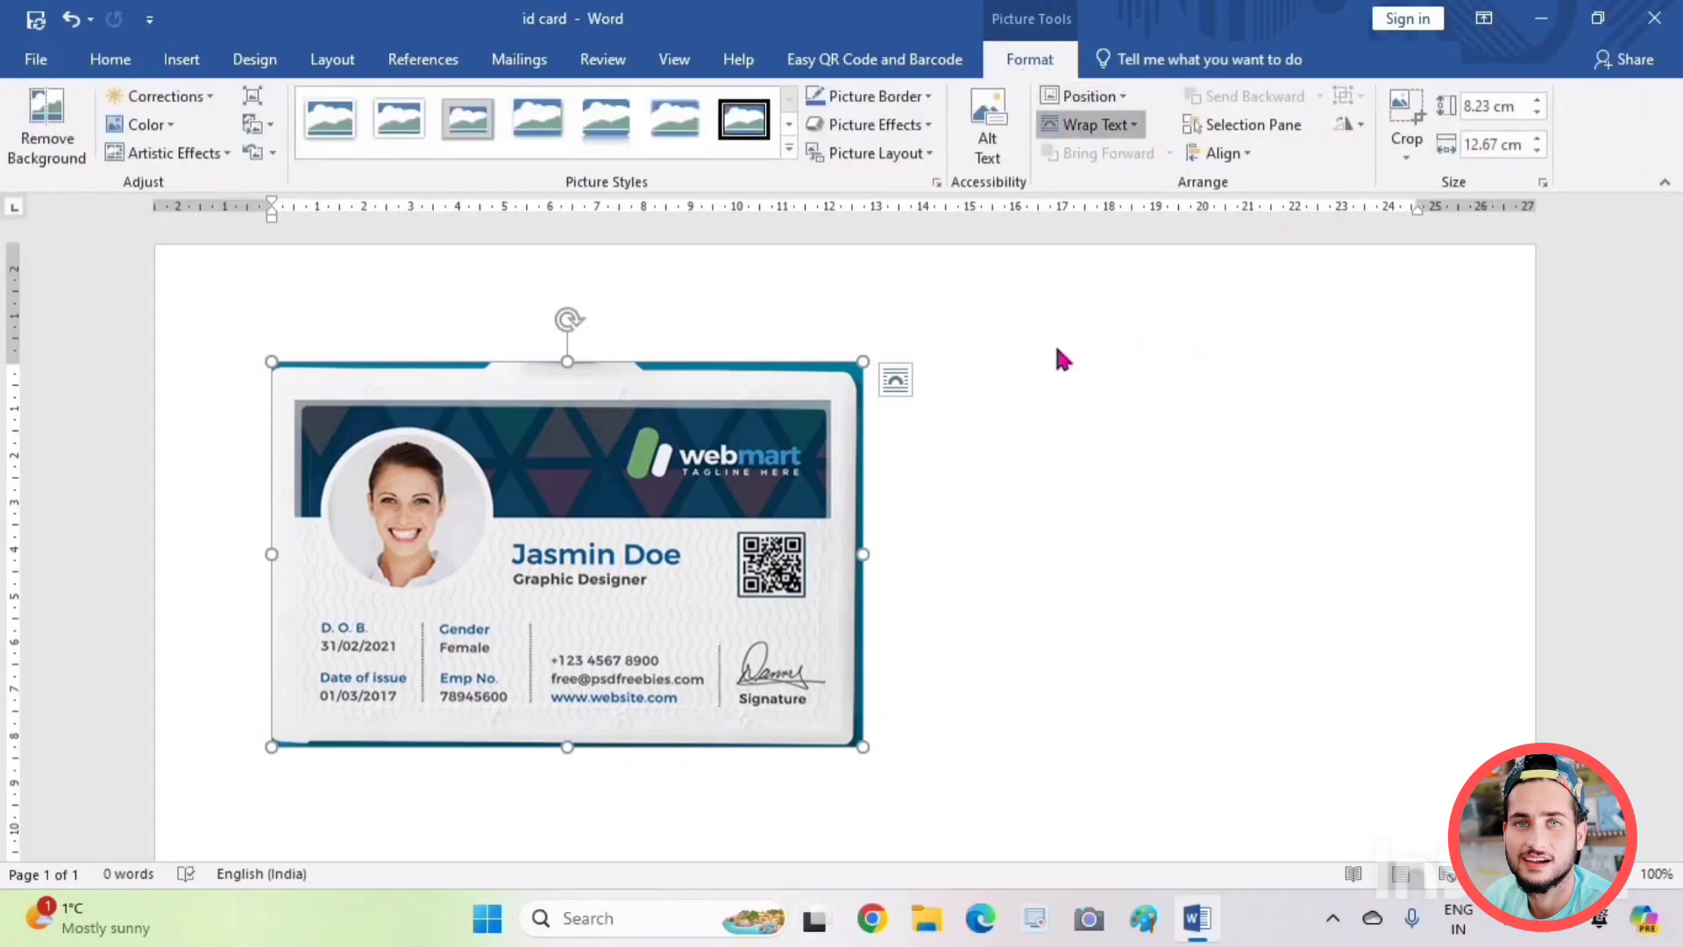
click(1155, 336)
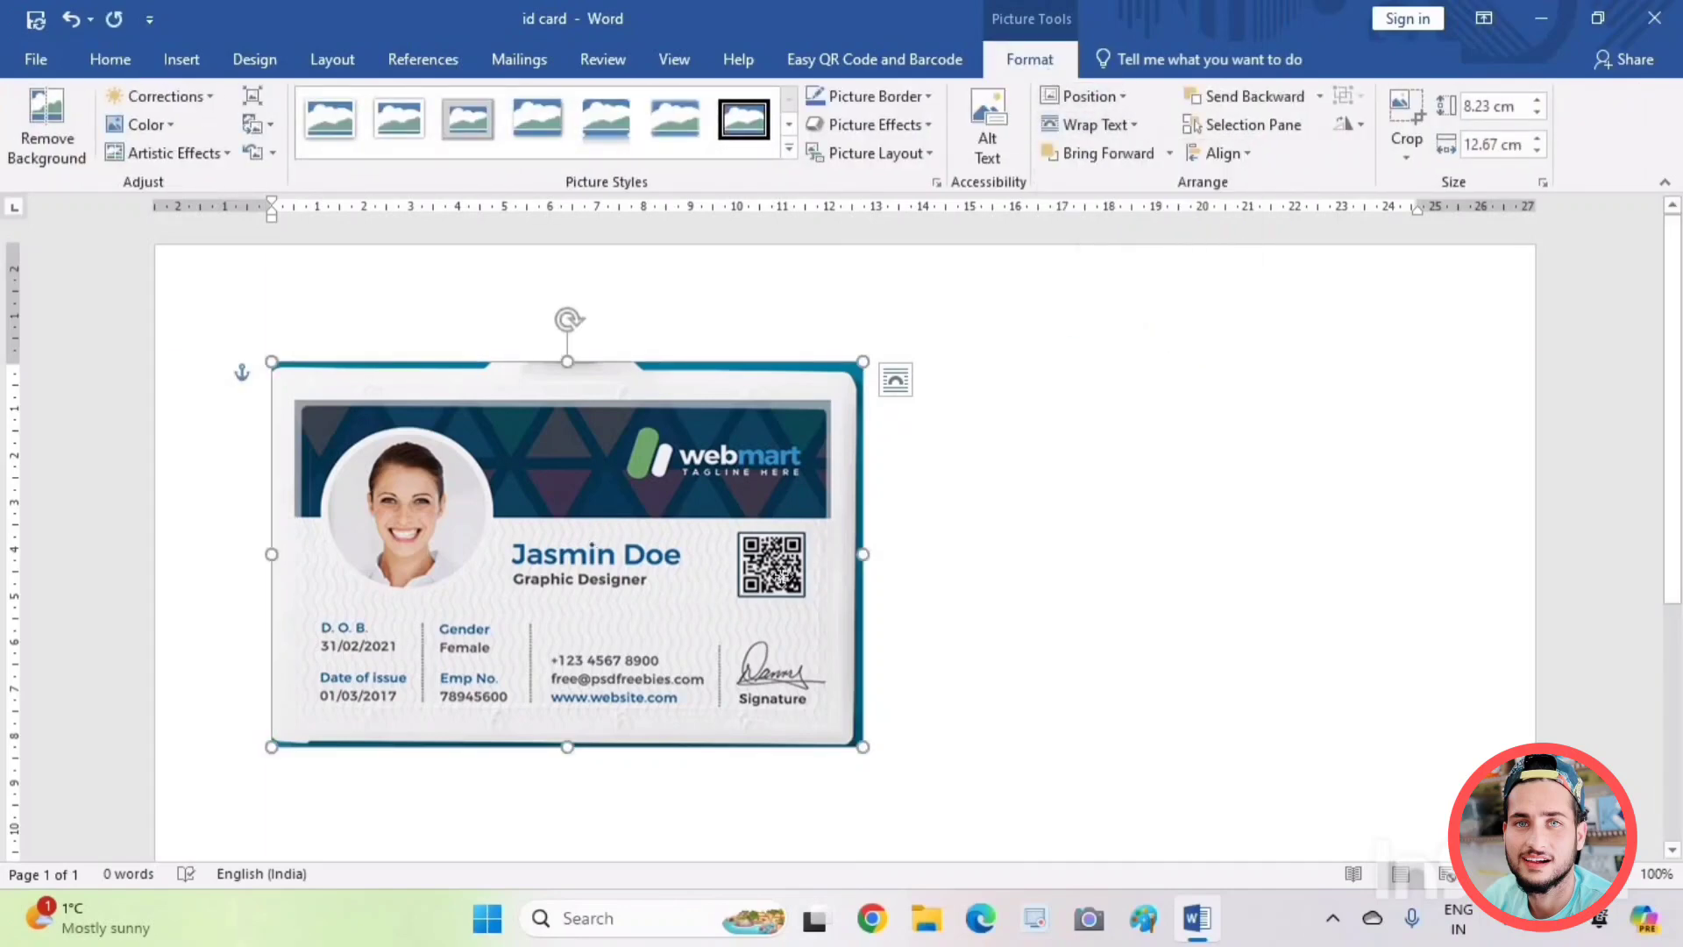
drag(780, 576, 1009, 514)
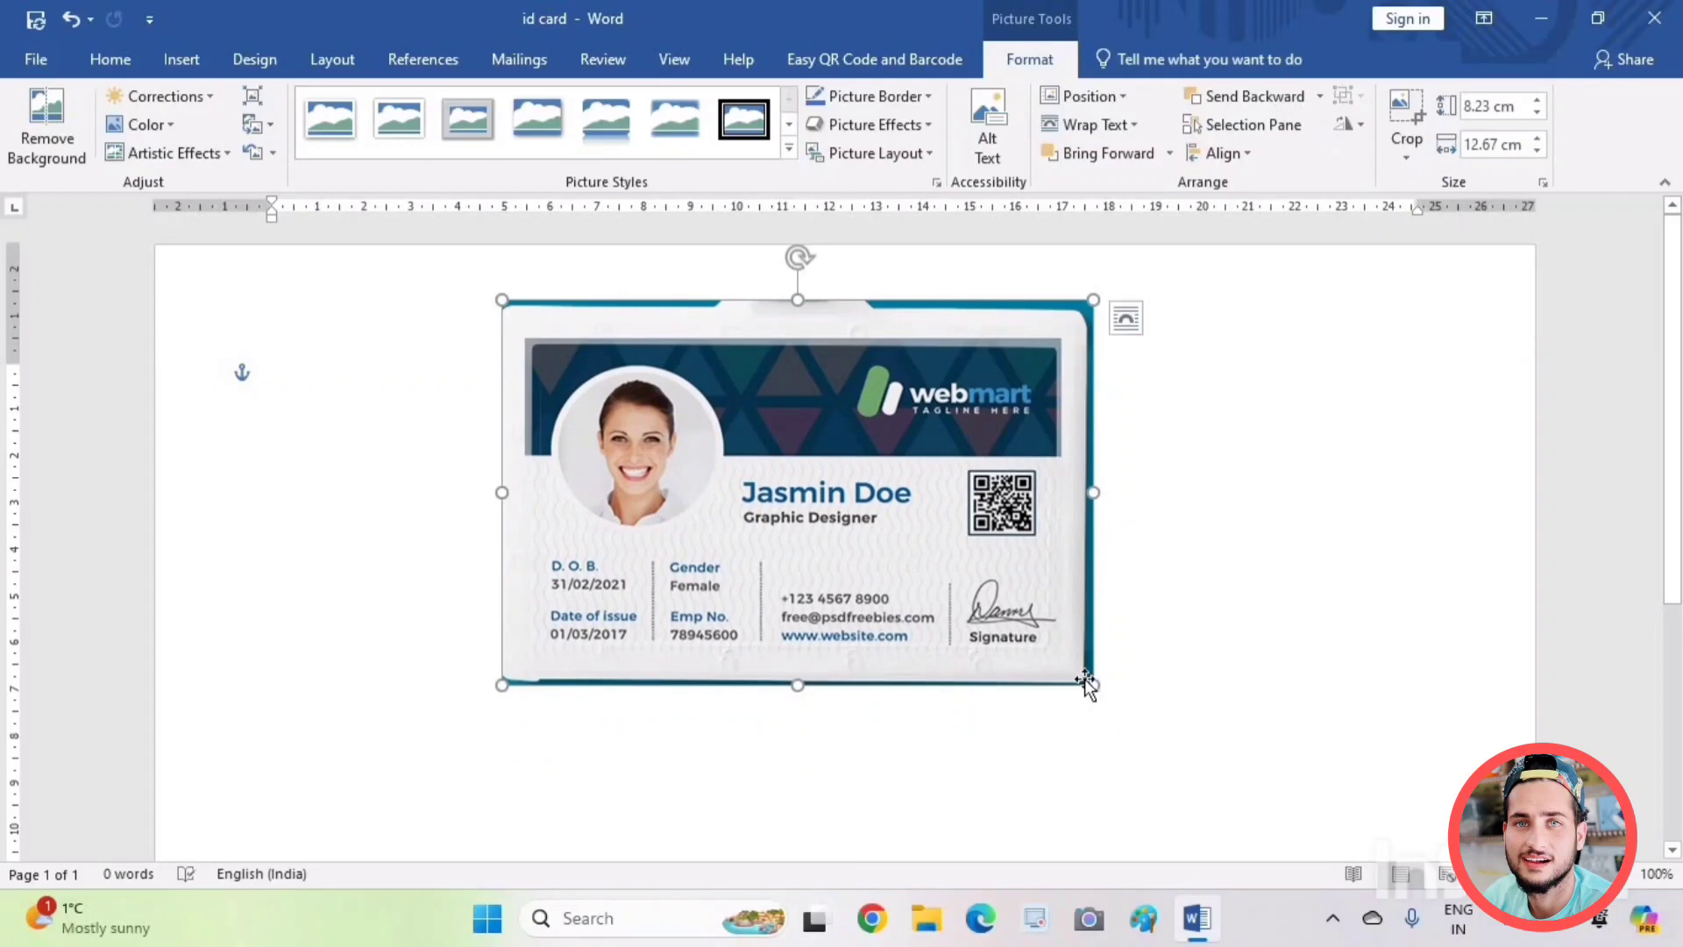
drag(1087, 682, 1264, 795)
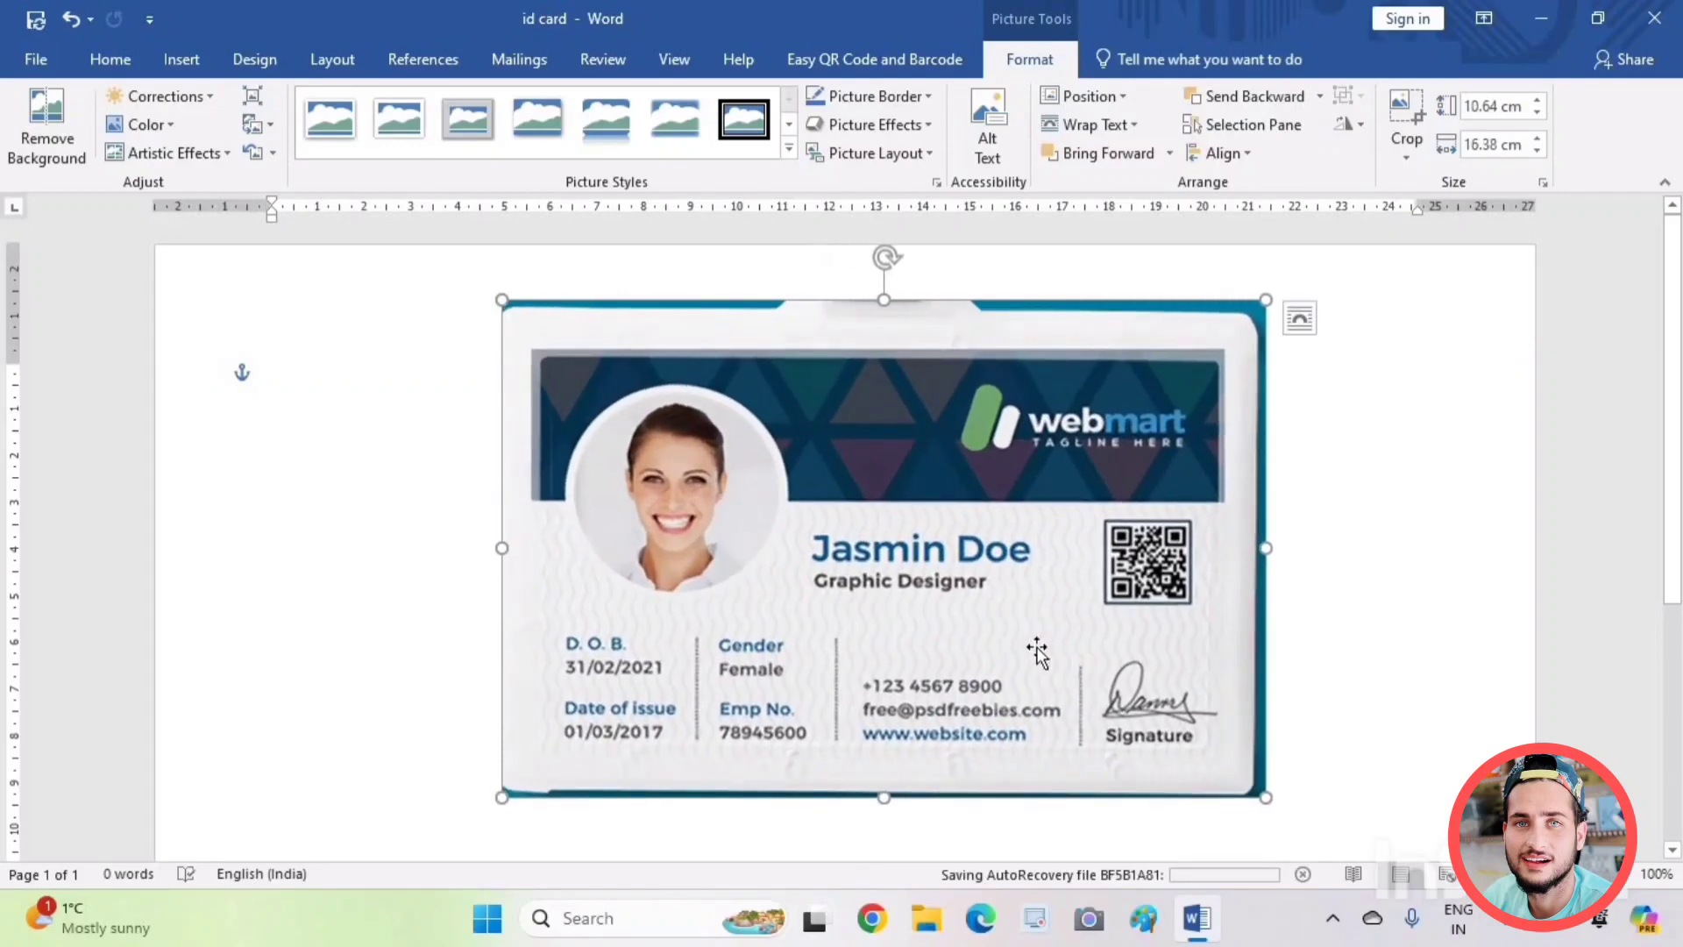
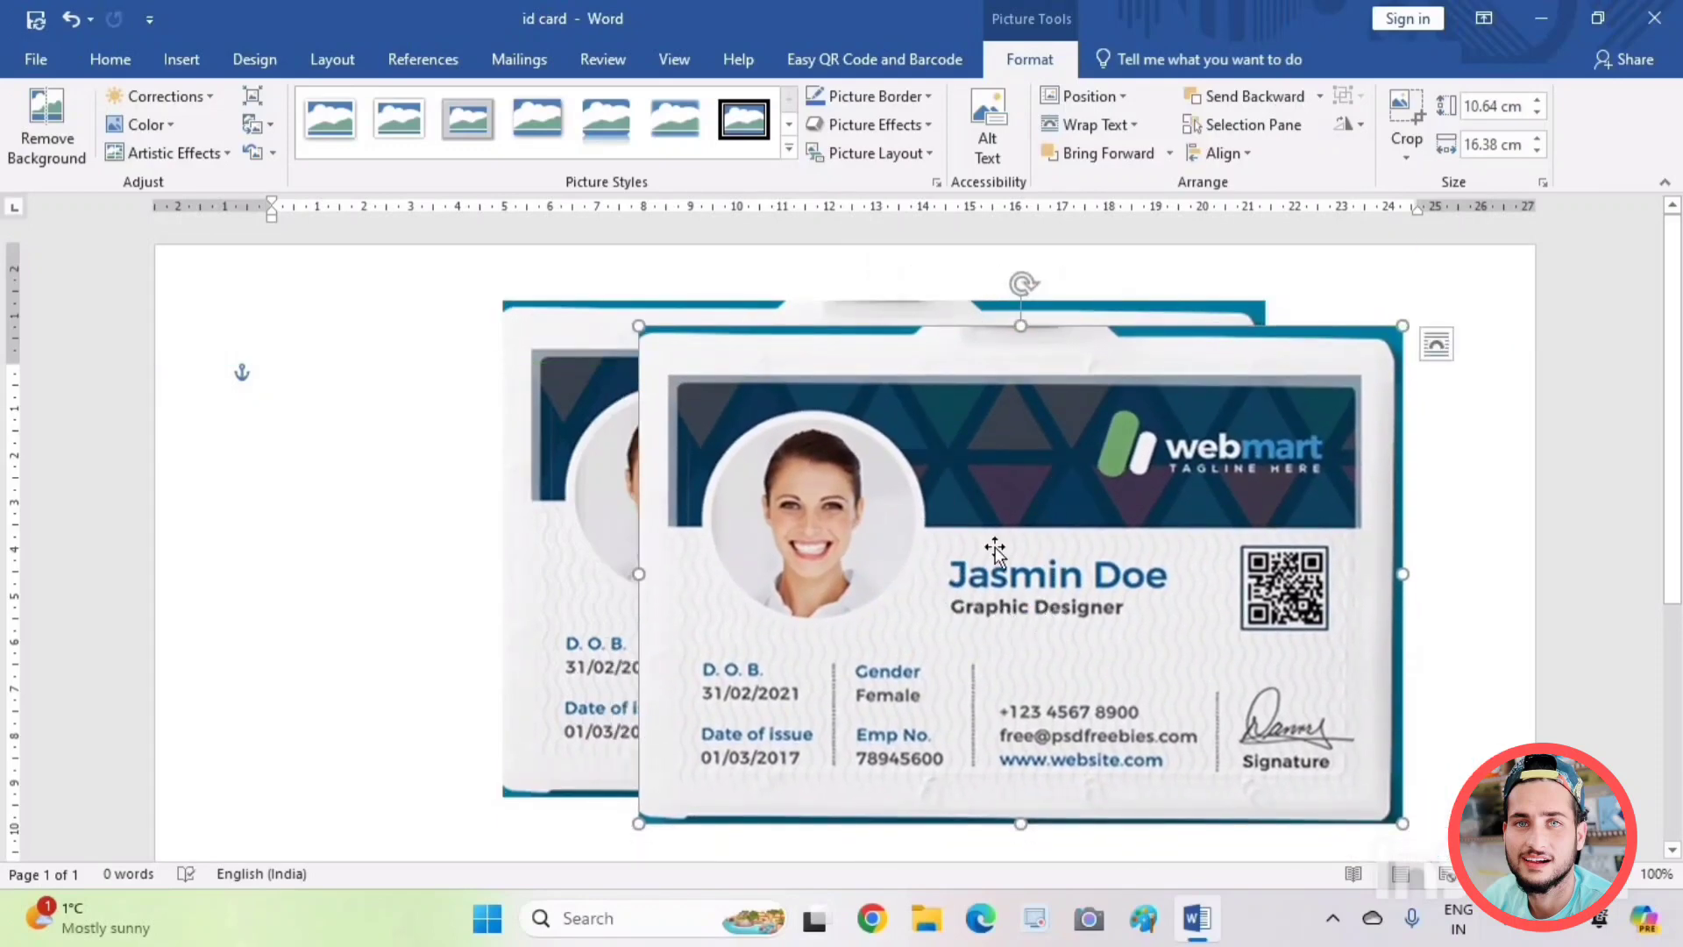
Crop the duplicate card picture to a 0.74 × 2.88 cm blank strip and place it on the card
click(1402, 112)
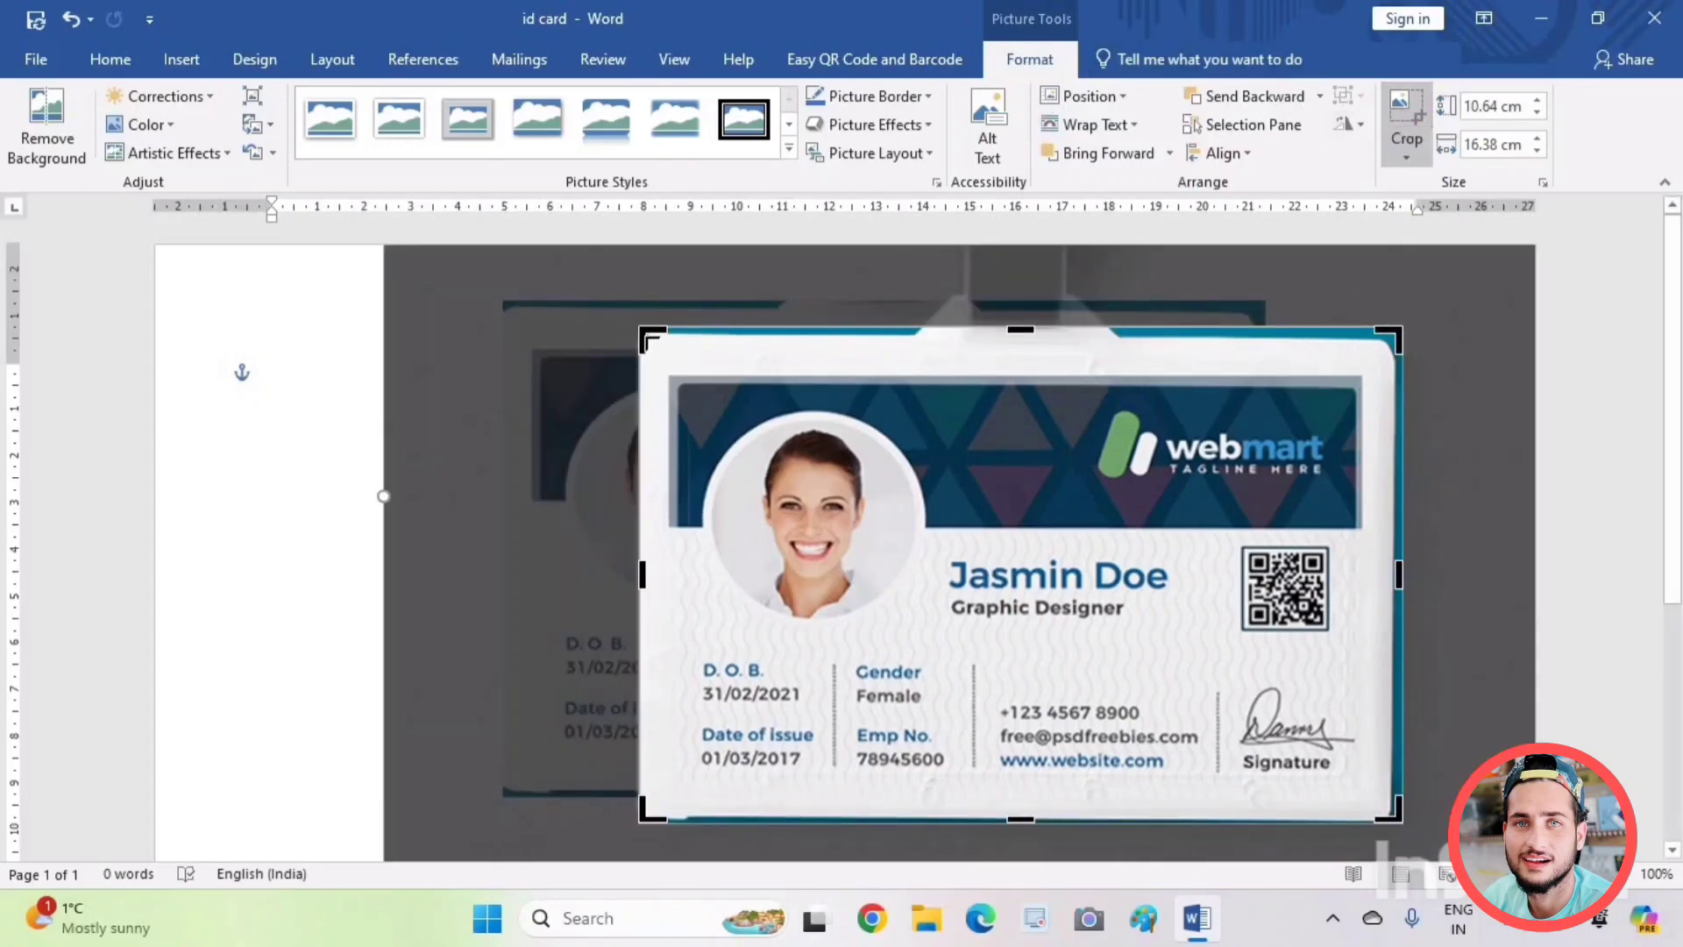
mouse_move(649, 336)
mouse_down()
mouse_move(661, 557)
mouse_move(691, 629)
mouse_up()
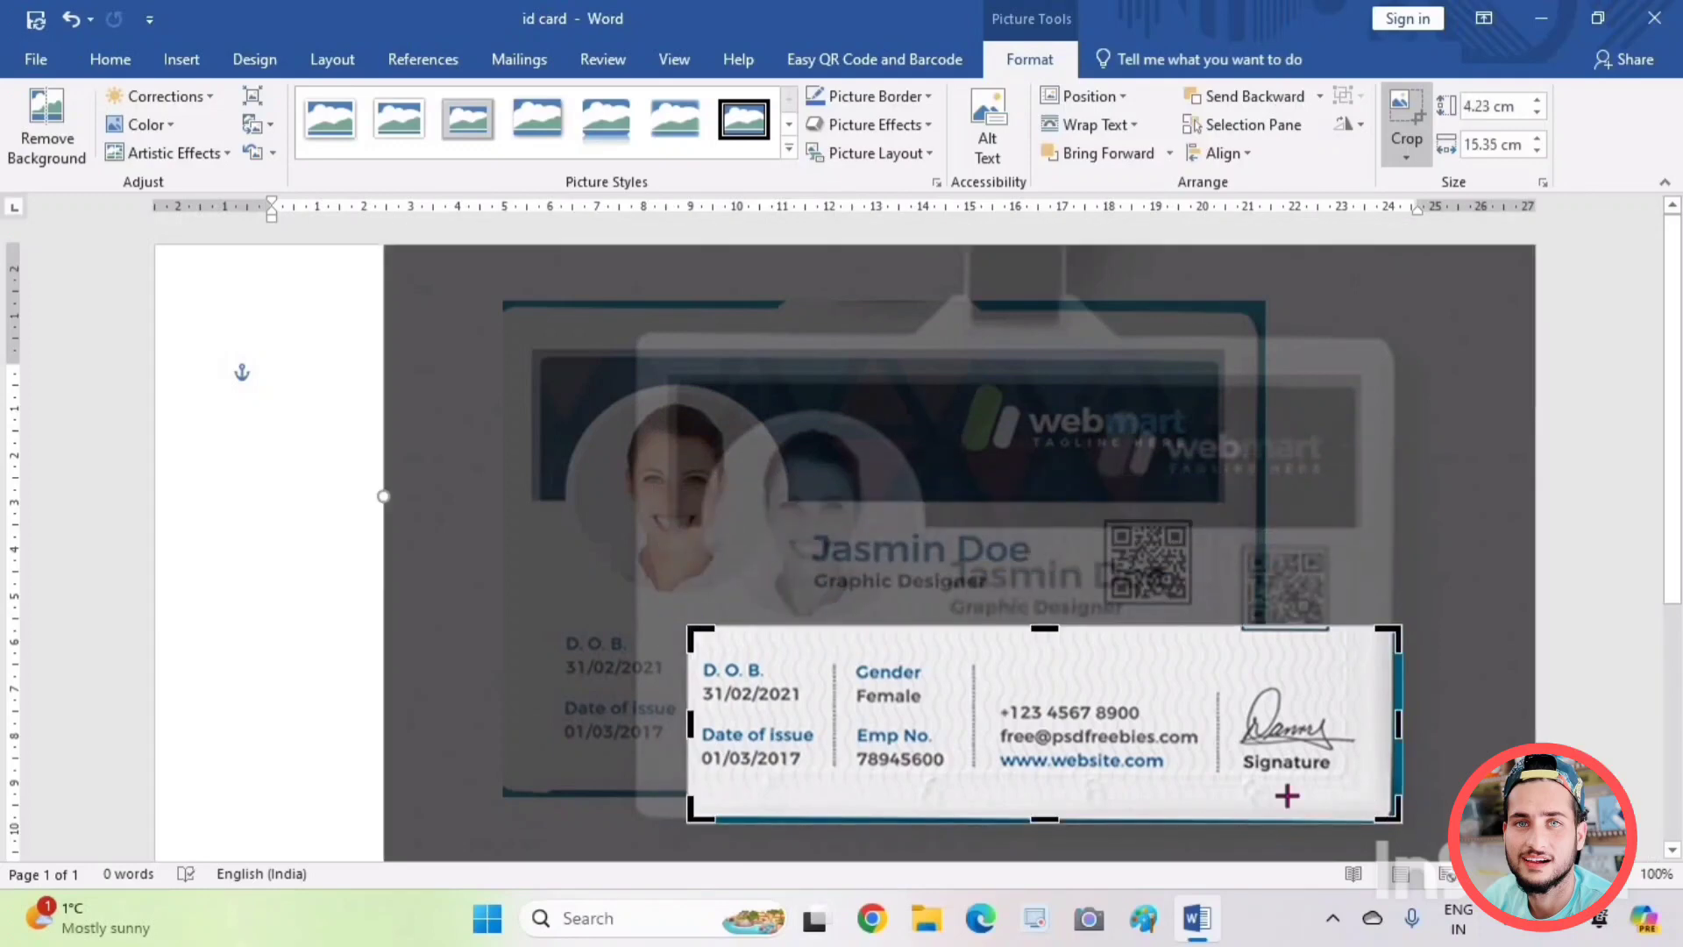
drag(1286, 796, 822, 661)
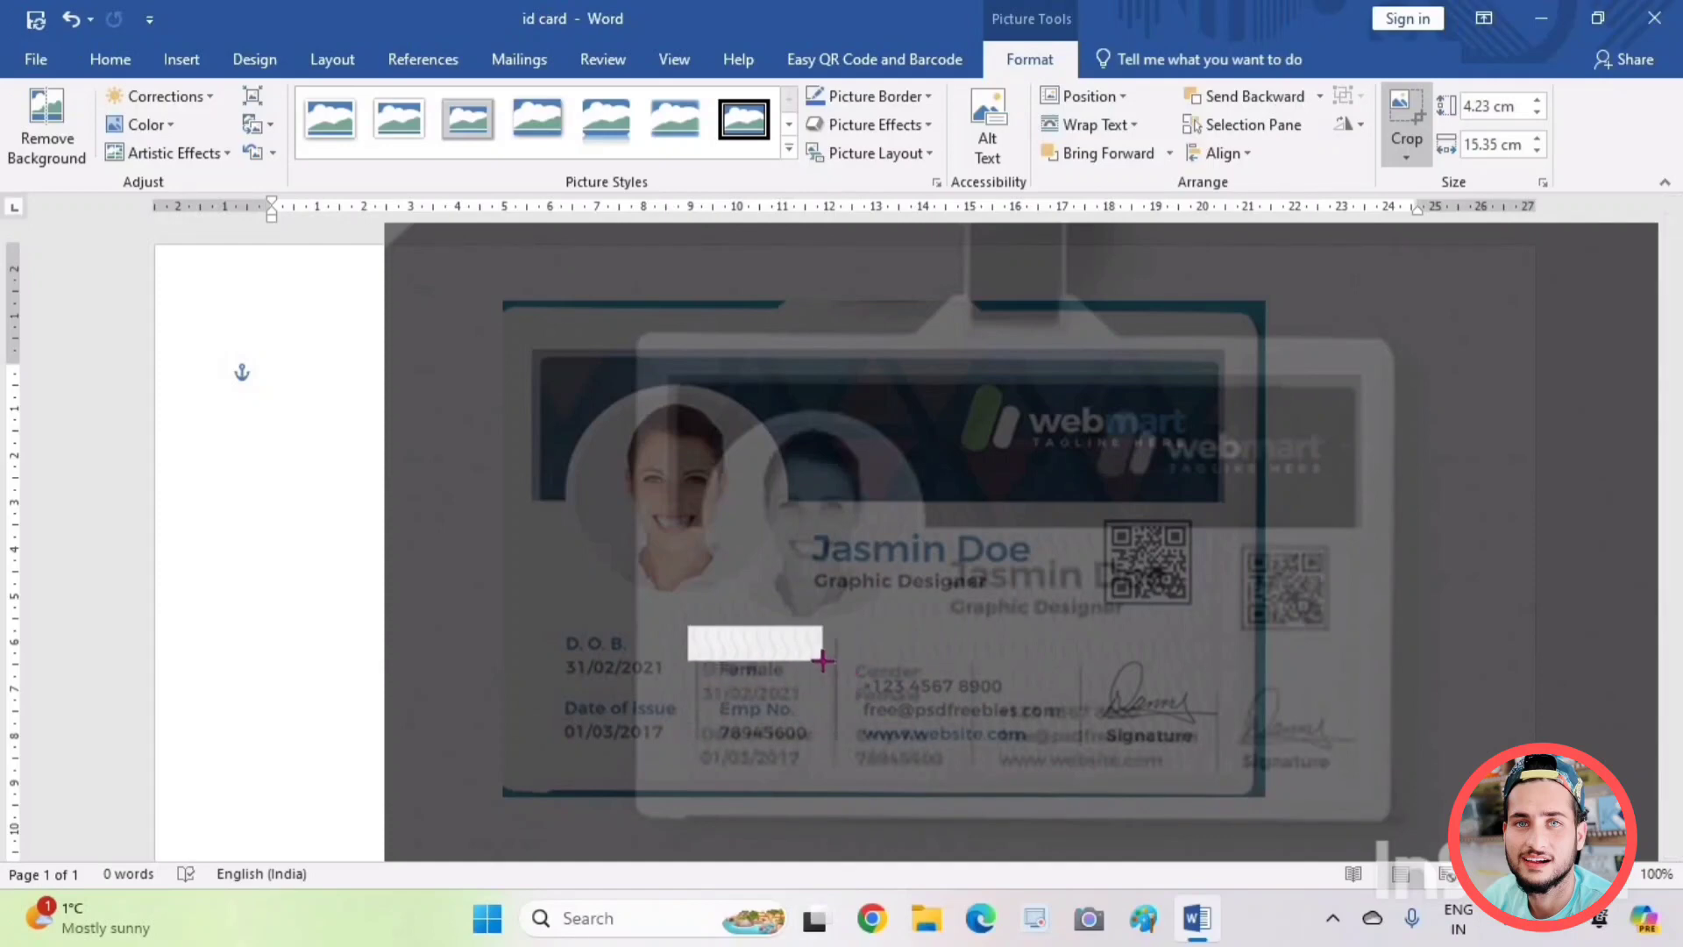
drag(822, 660, 818, 649)
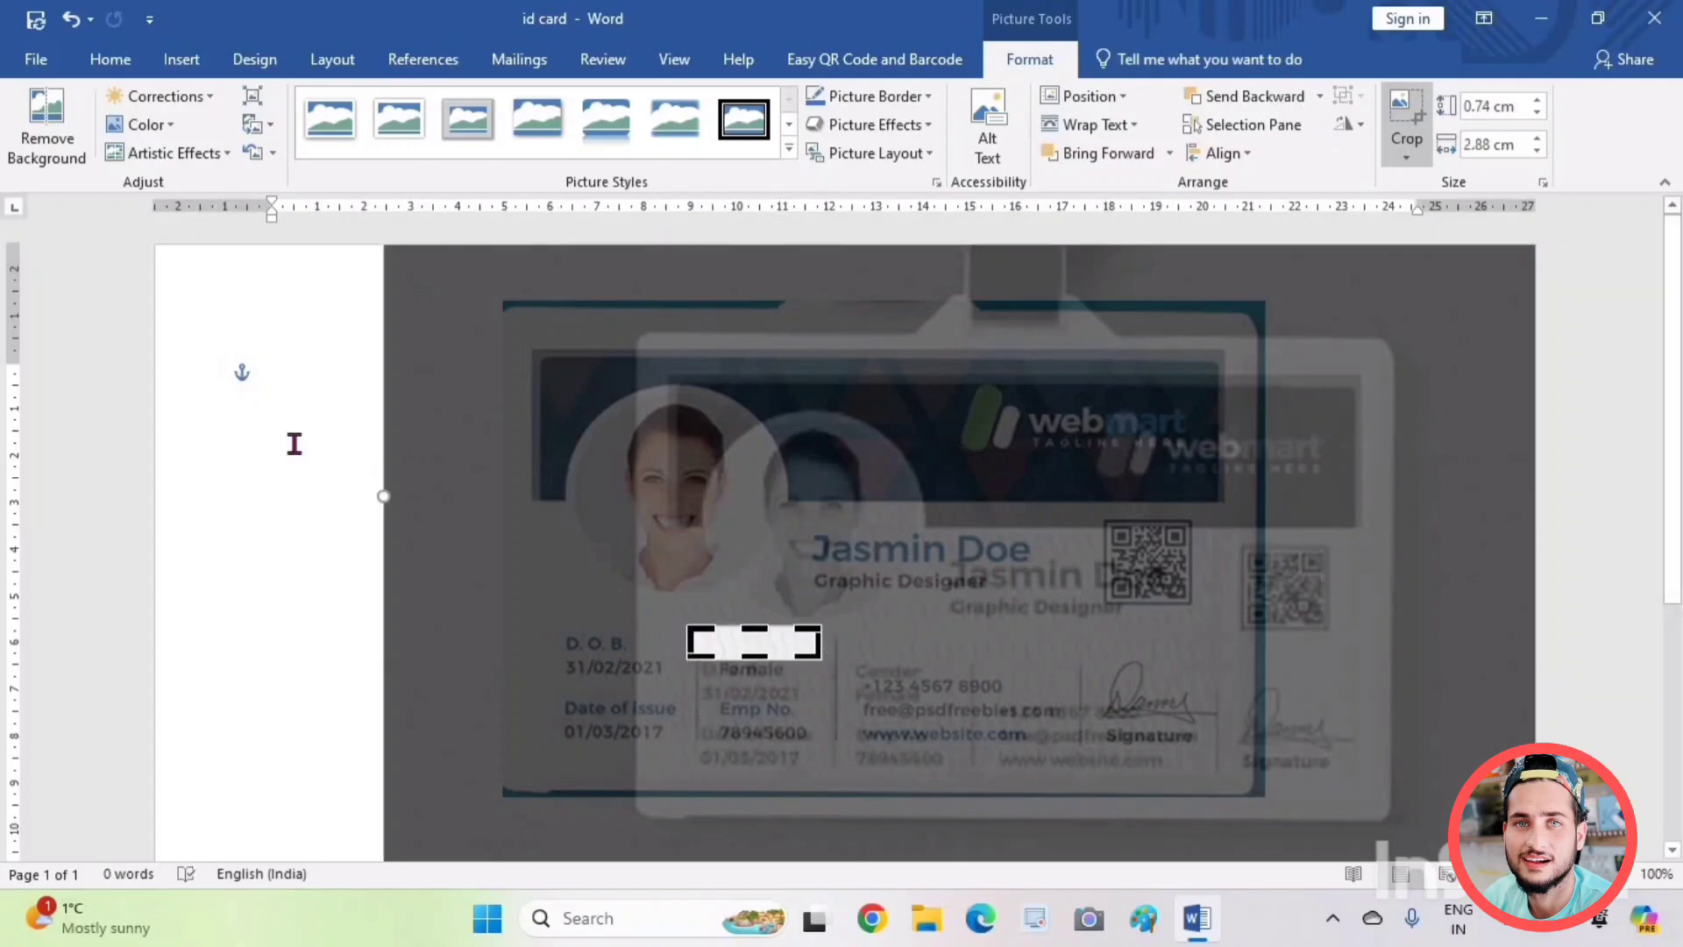
click(295, 443)
click(759, 639)
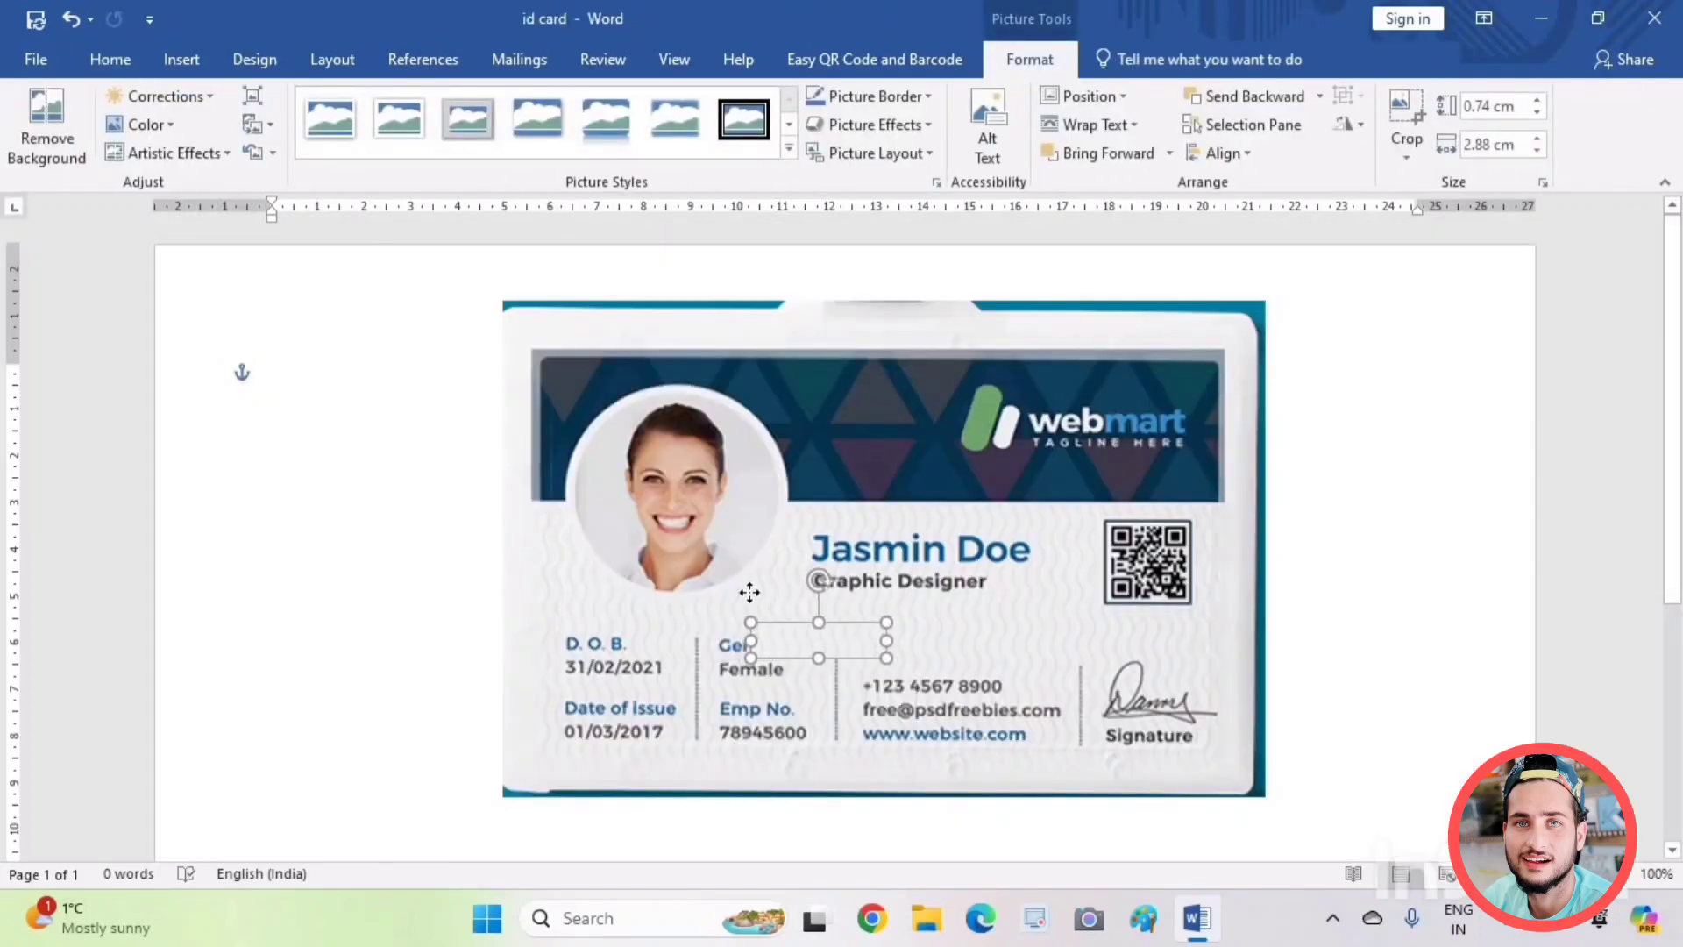
Drag the blank strip onto the card to cover the D.O.B. date 31/02/2021
mouse_move(749, 592)
mouse_down()
mouse_move(602, 606)
mouse_move(615, 640)
mouse_up()
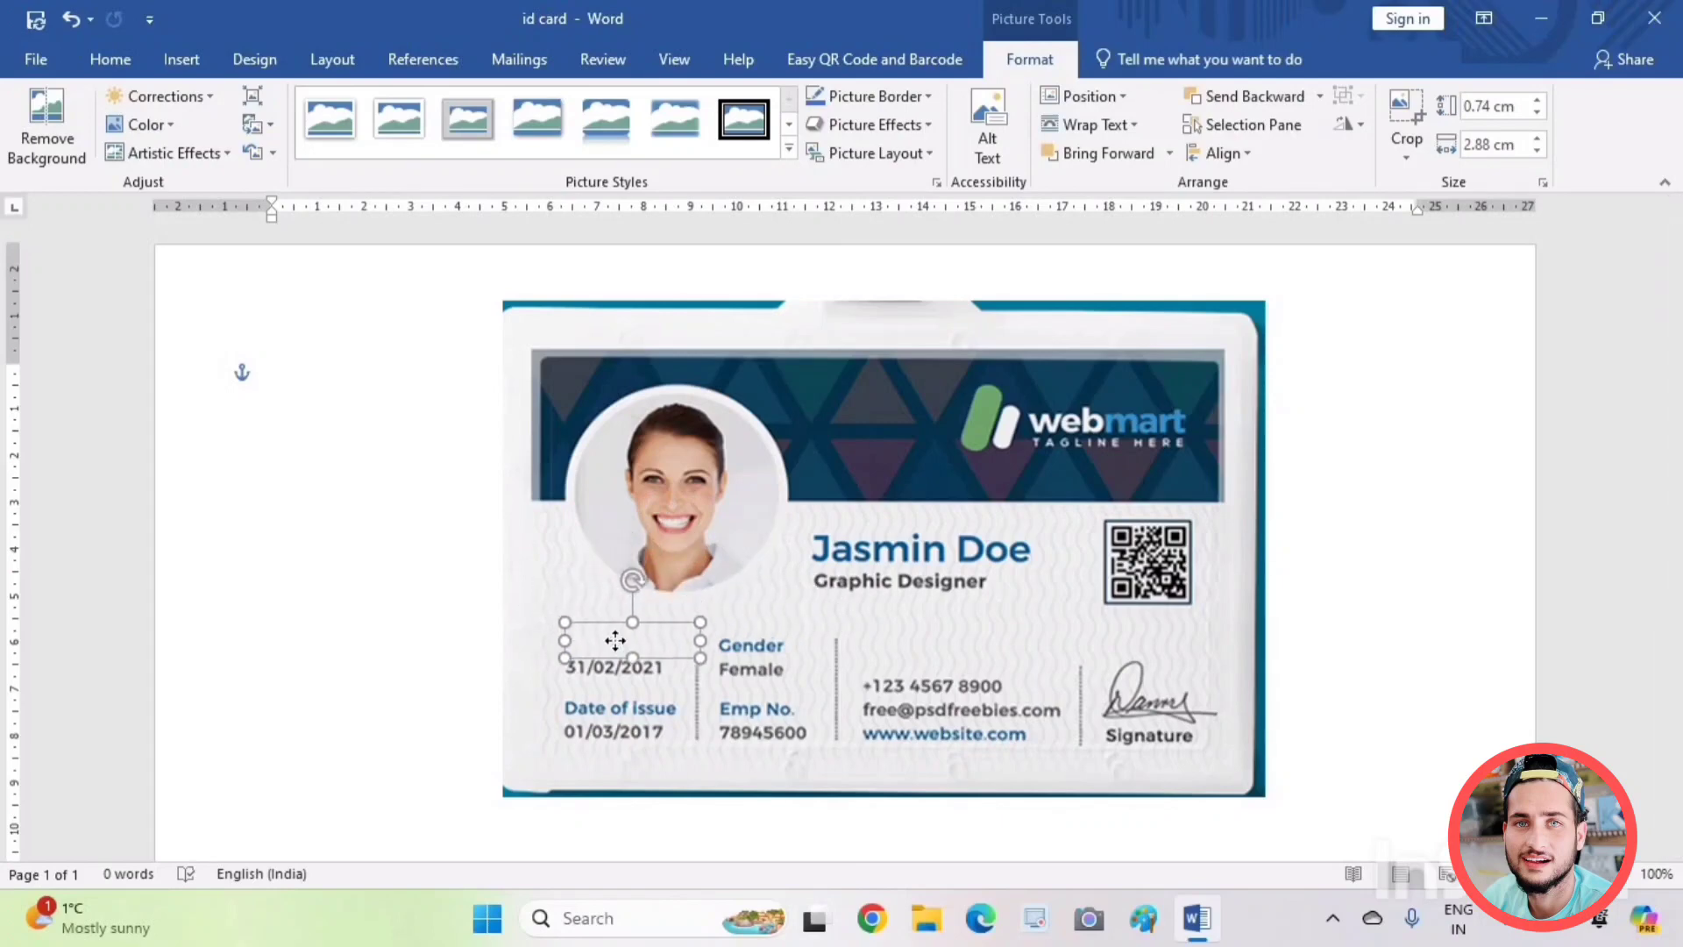
mouse_move(615, 641)
mouse_down()
mouse_move(600, 642)
mouse_move(633, 655)
mouse_move(611, 701)
mouse_up()
mouse_move(762, 642)
mouse_down()
mouse_move(923, 693)
mouse_move(585, 642)
mouse_move(596, 675)
mouse_move(653, 688)
mouse_move(648, 666)
mouse_up()
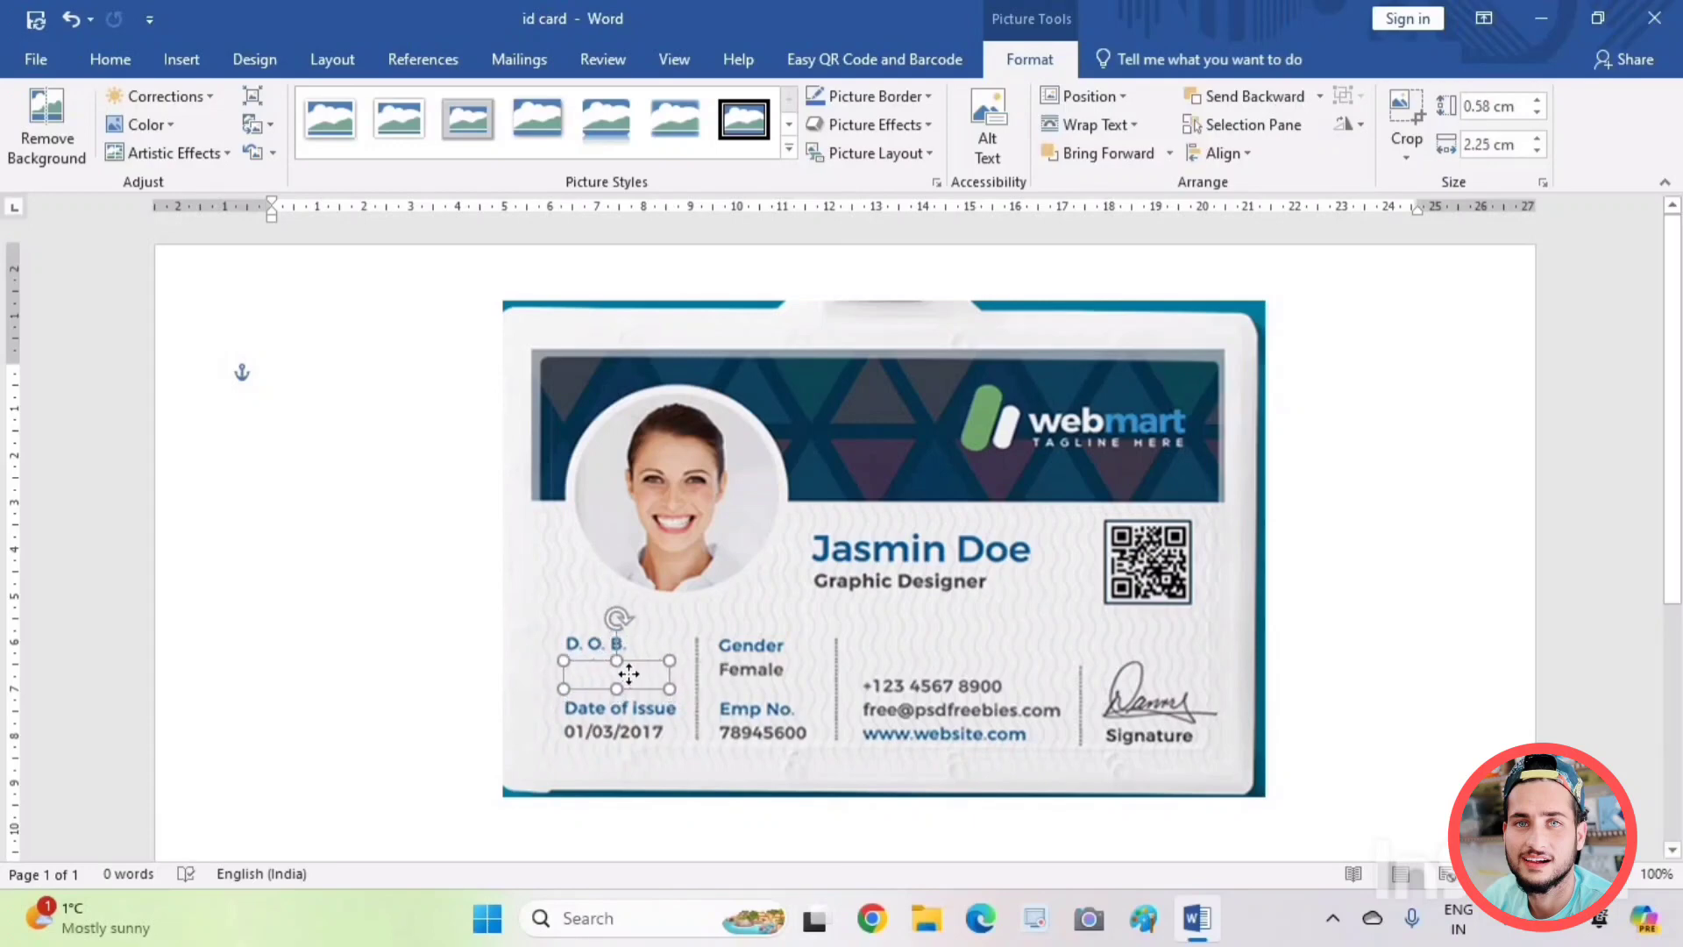
Move the small white patch below D.O.B. down over the Date of issue area
click(661, 628)
click(631, 676)
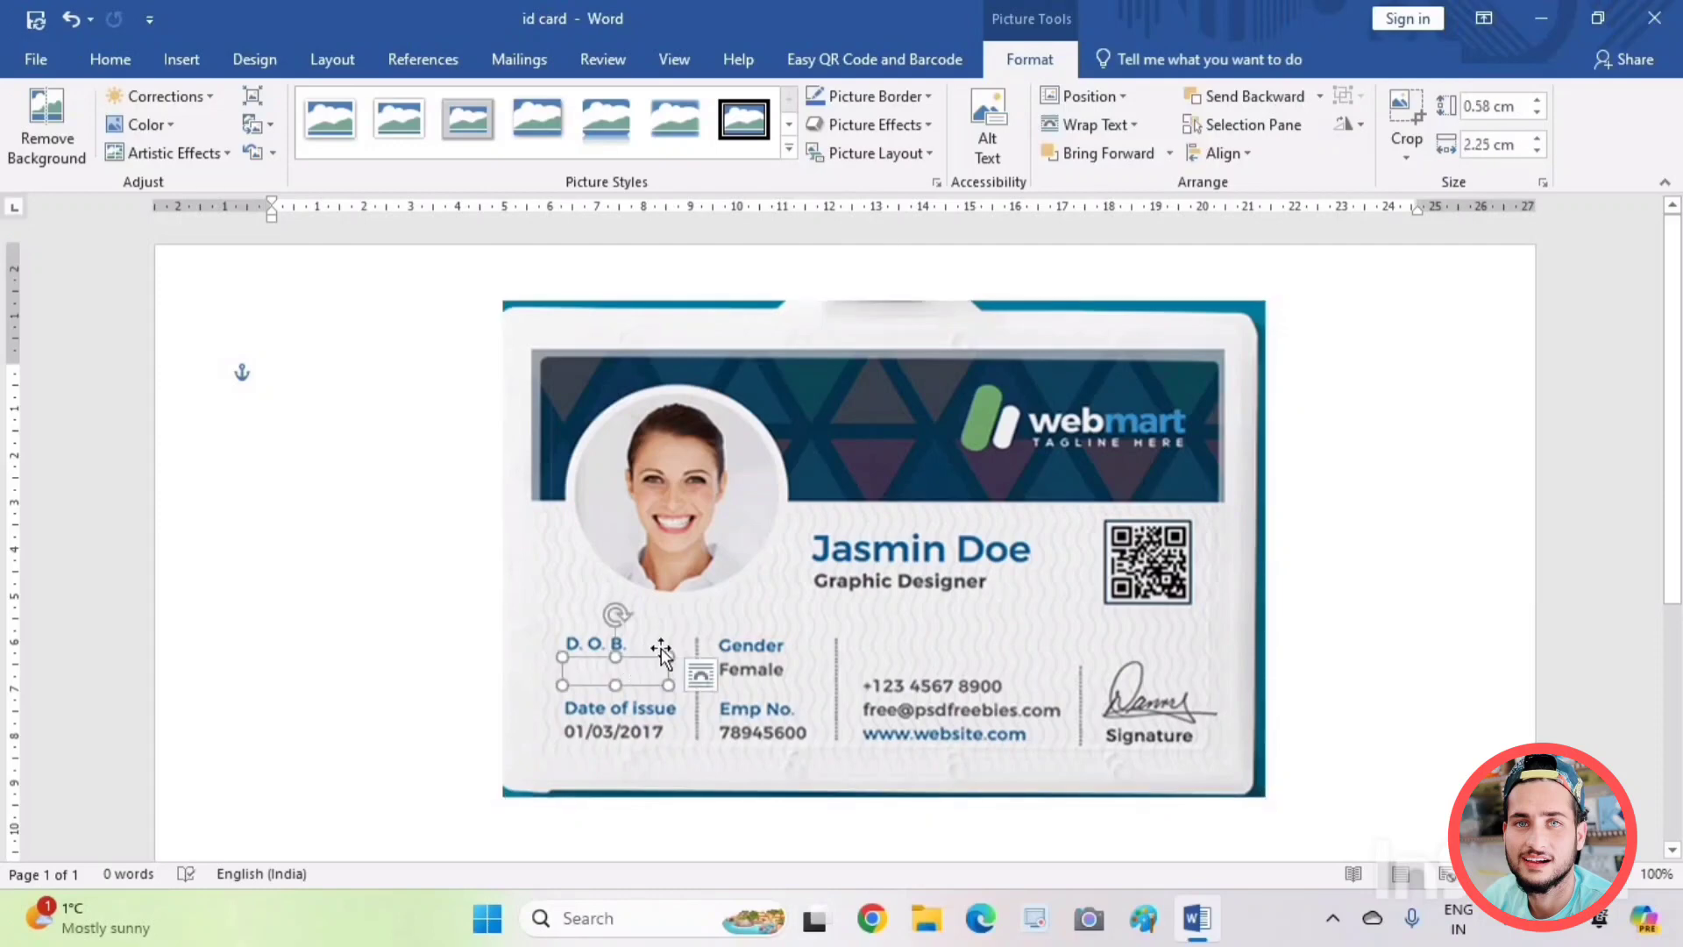
click(645, 692)
click(640, 675)
click(682, 614)
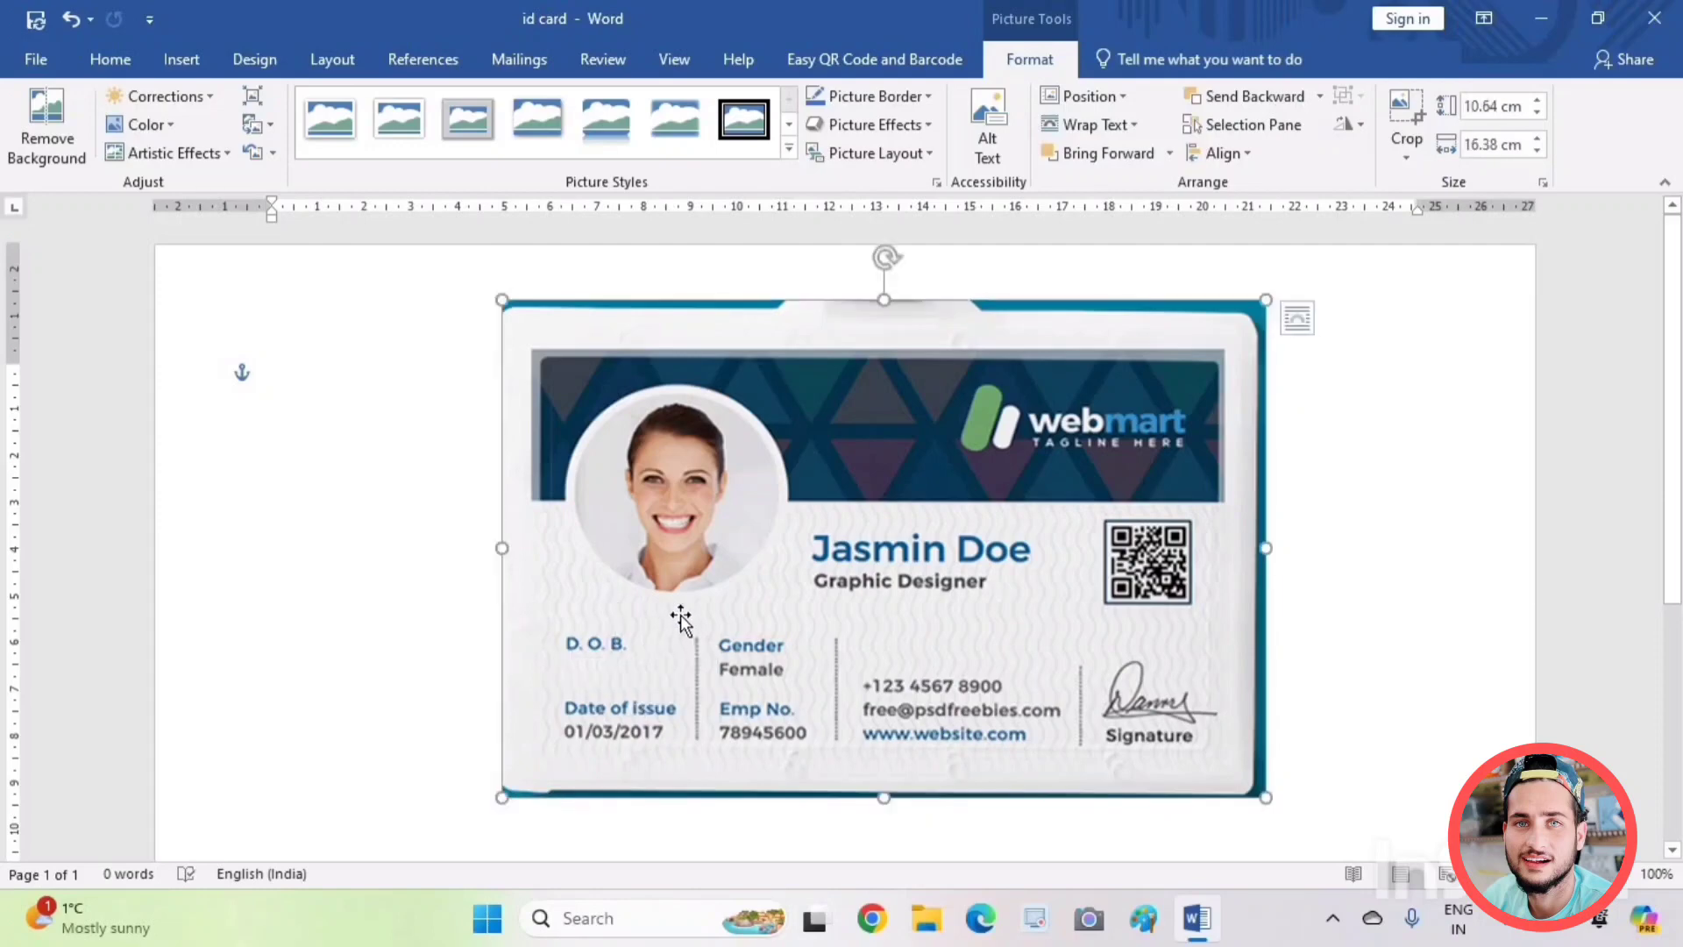
click(633, 671)
click(612, 671)
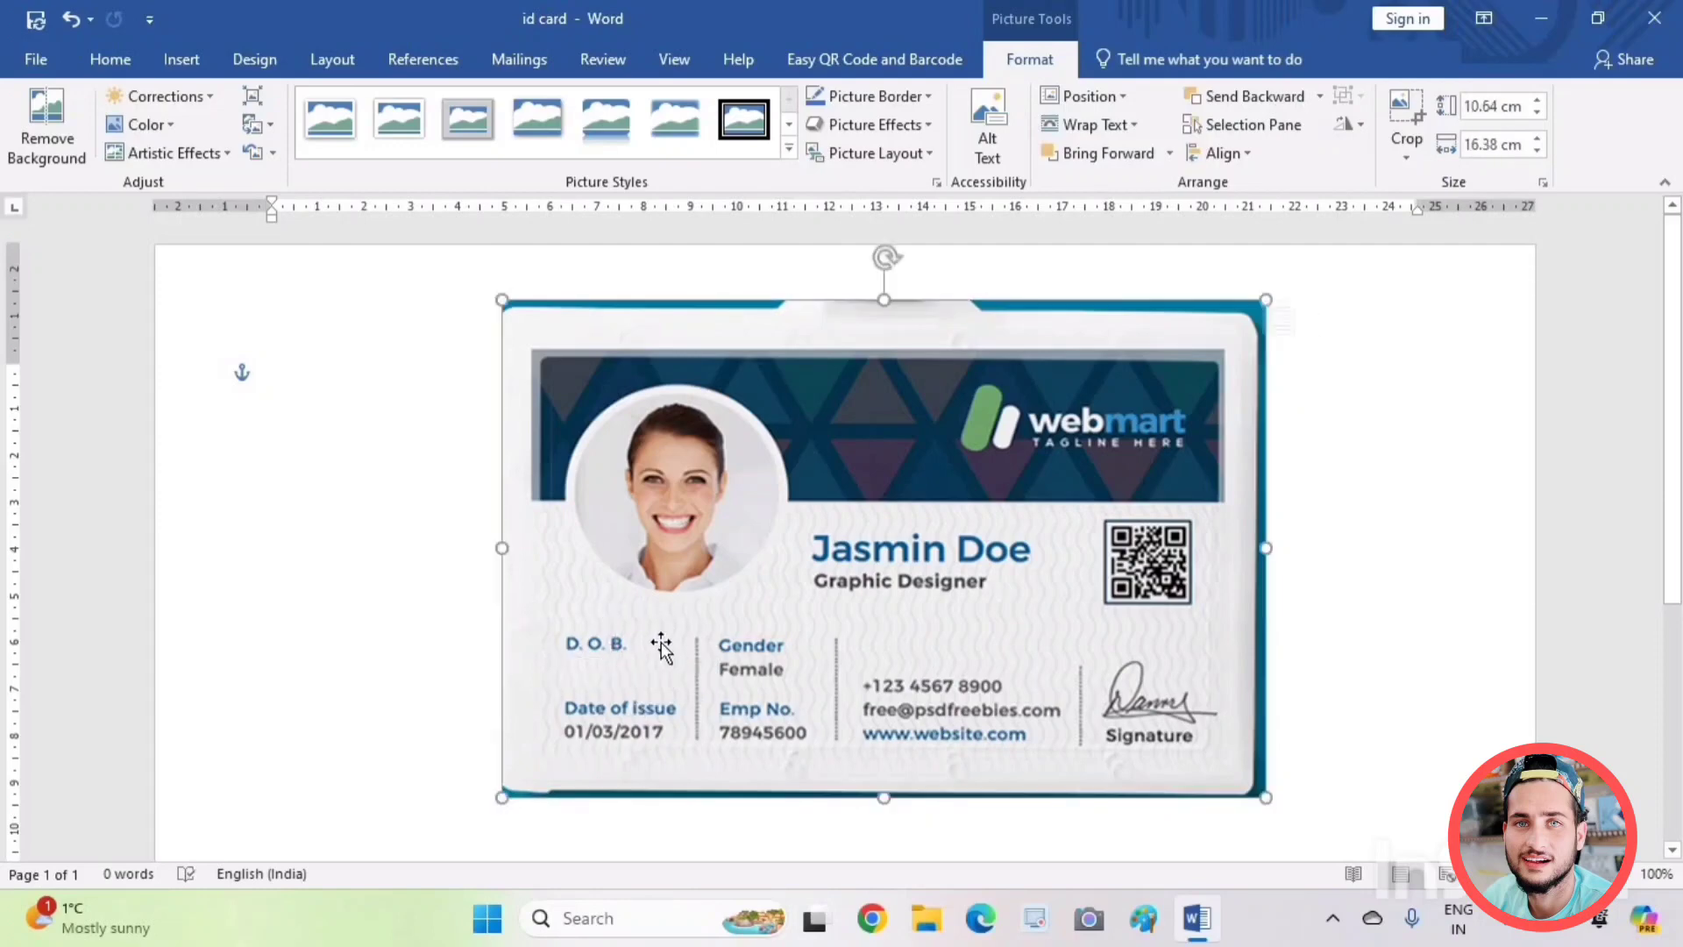
click(614, 675)
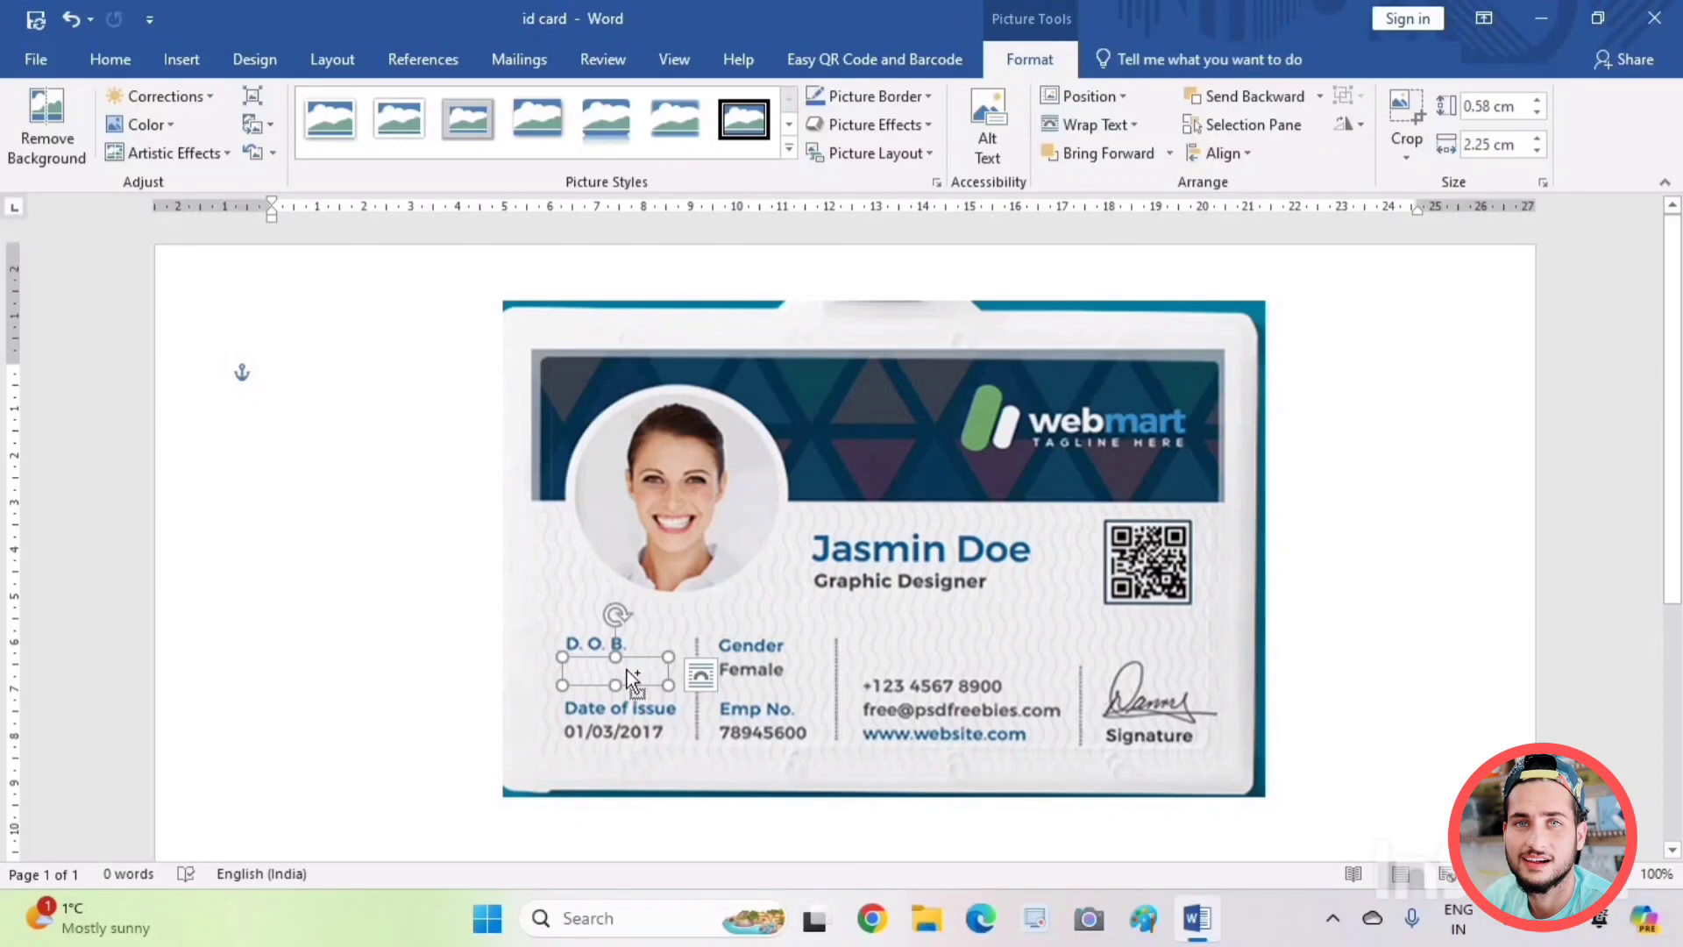
mouse_move(627, 670)
mouse_down()
mouse_move(652, 686)
mouse_move(630, 734)
mouse_up()
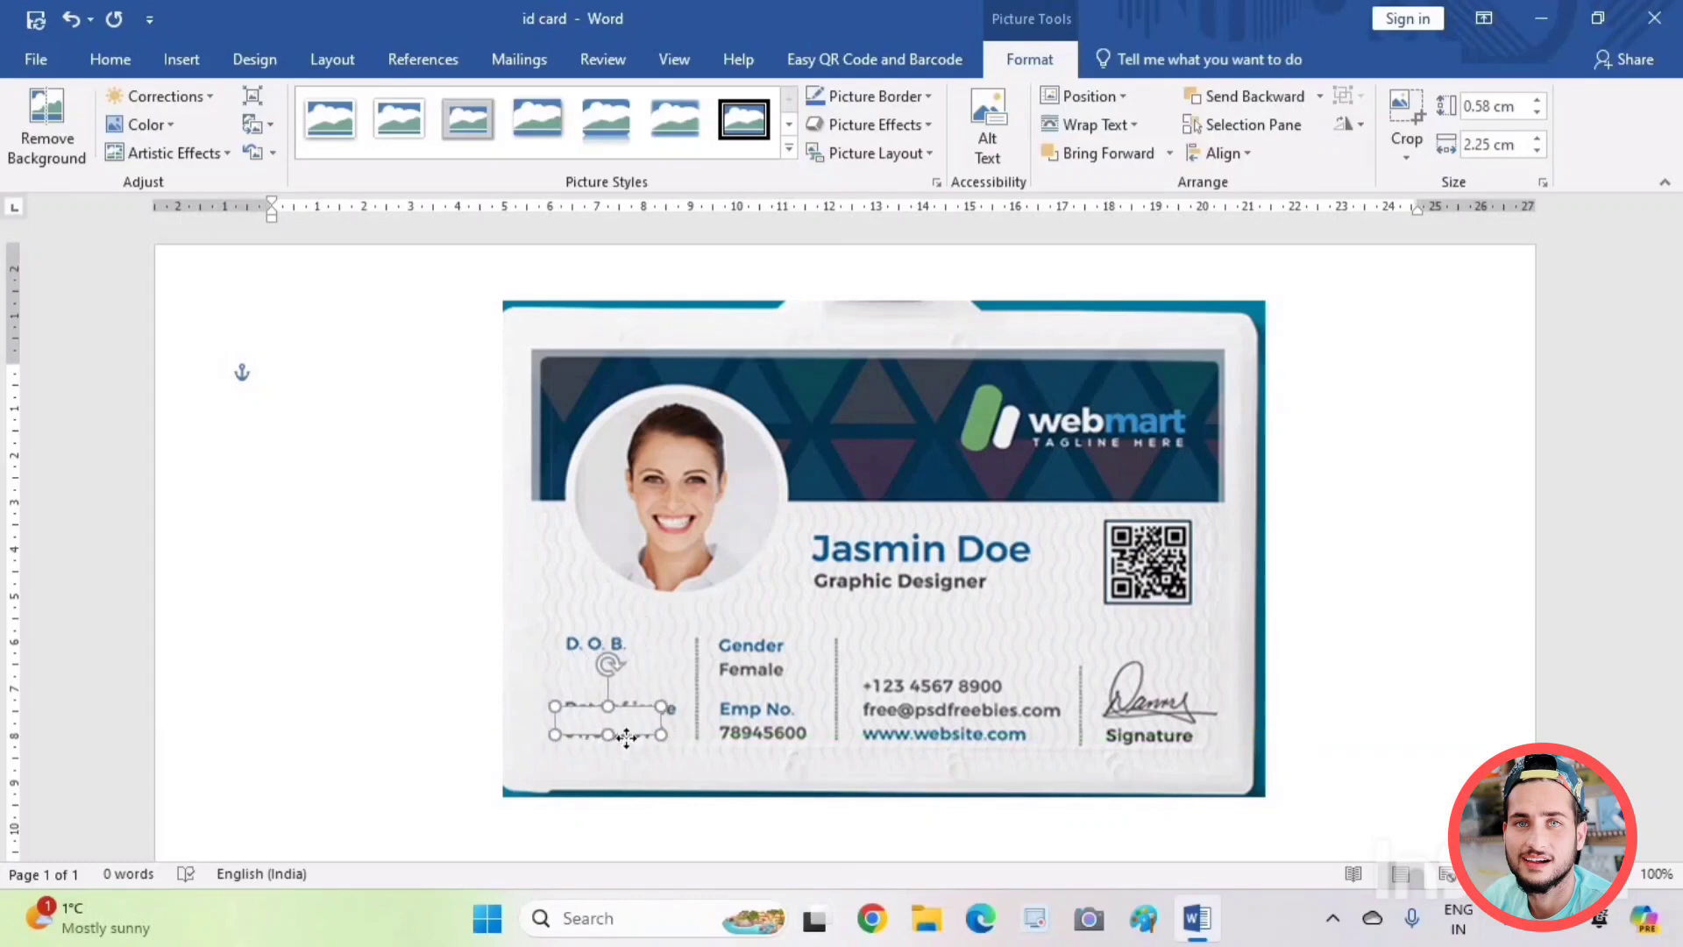
mouse_move(631, 735)
mouse_down()
mouse_move(656, 717)
mouse_move(624, 702)
mouse_move(680, 714)
mouse_move(623, 711)
mouse_up()
Nudge the white patch down over the issue date and reselect it
click(668, 650)
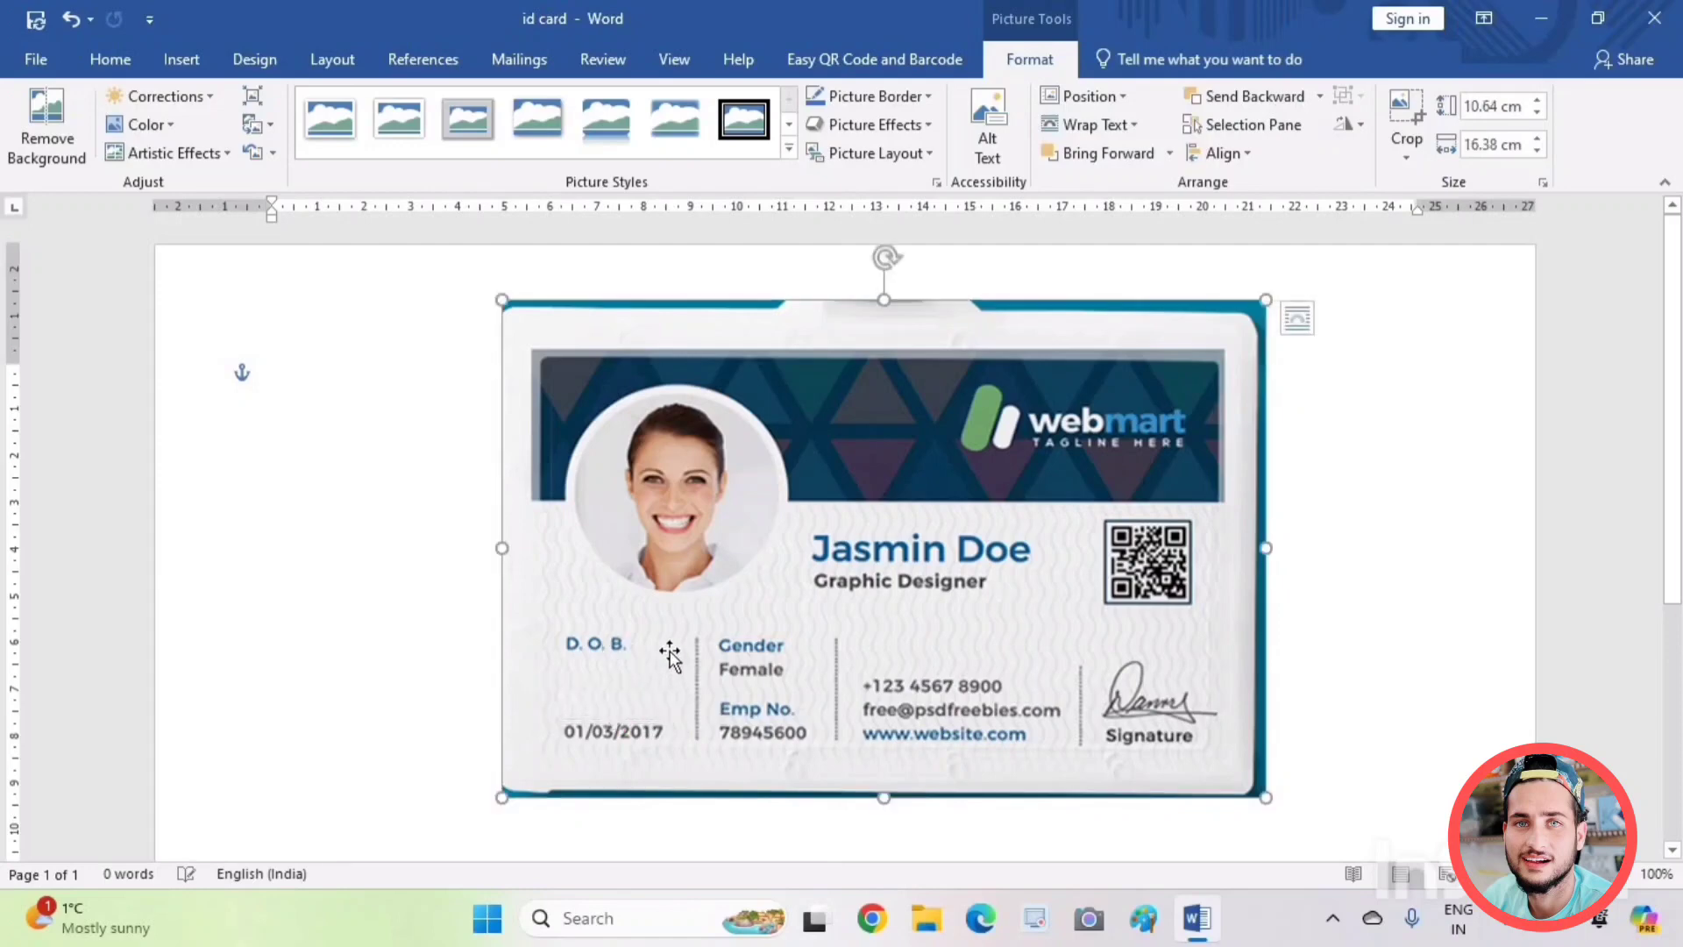
click(623, 715)
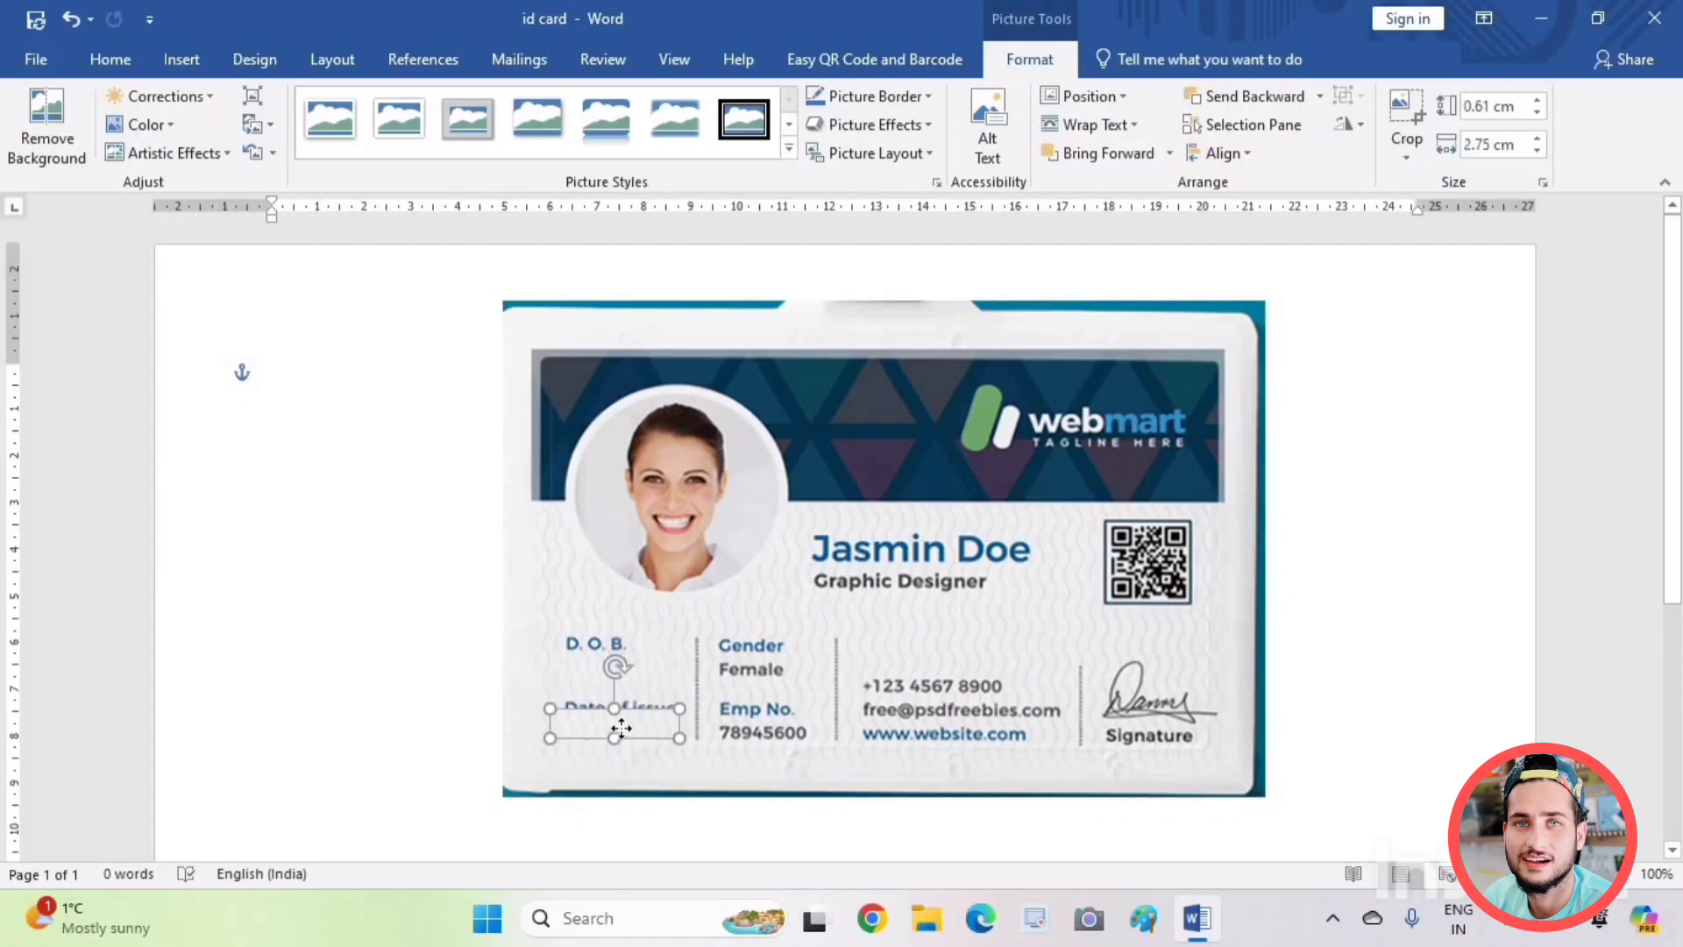
drag(621, 710, 621, 741)
click(733, 734)
click(612, 736)
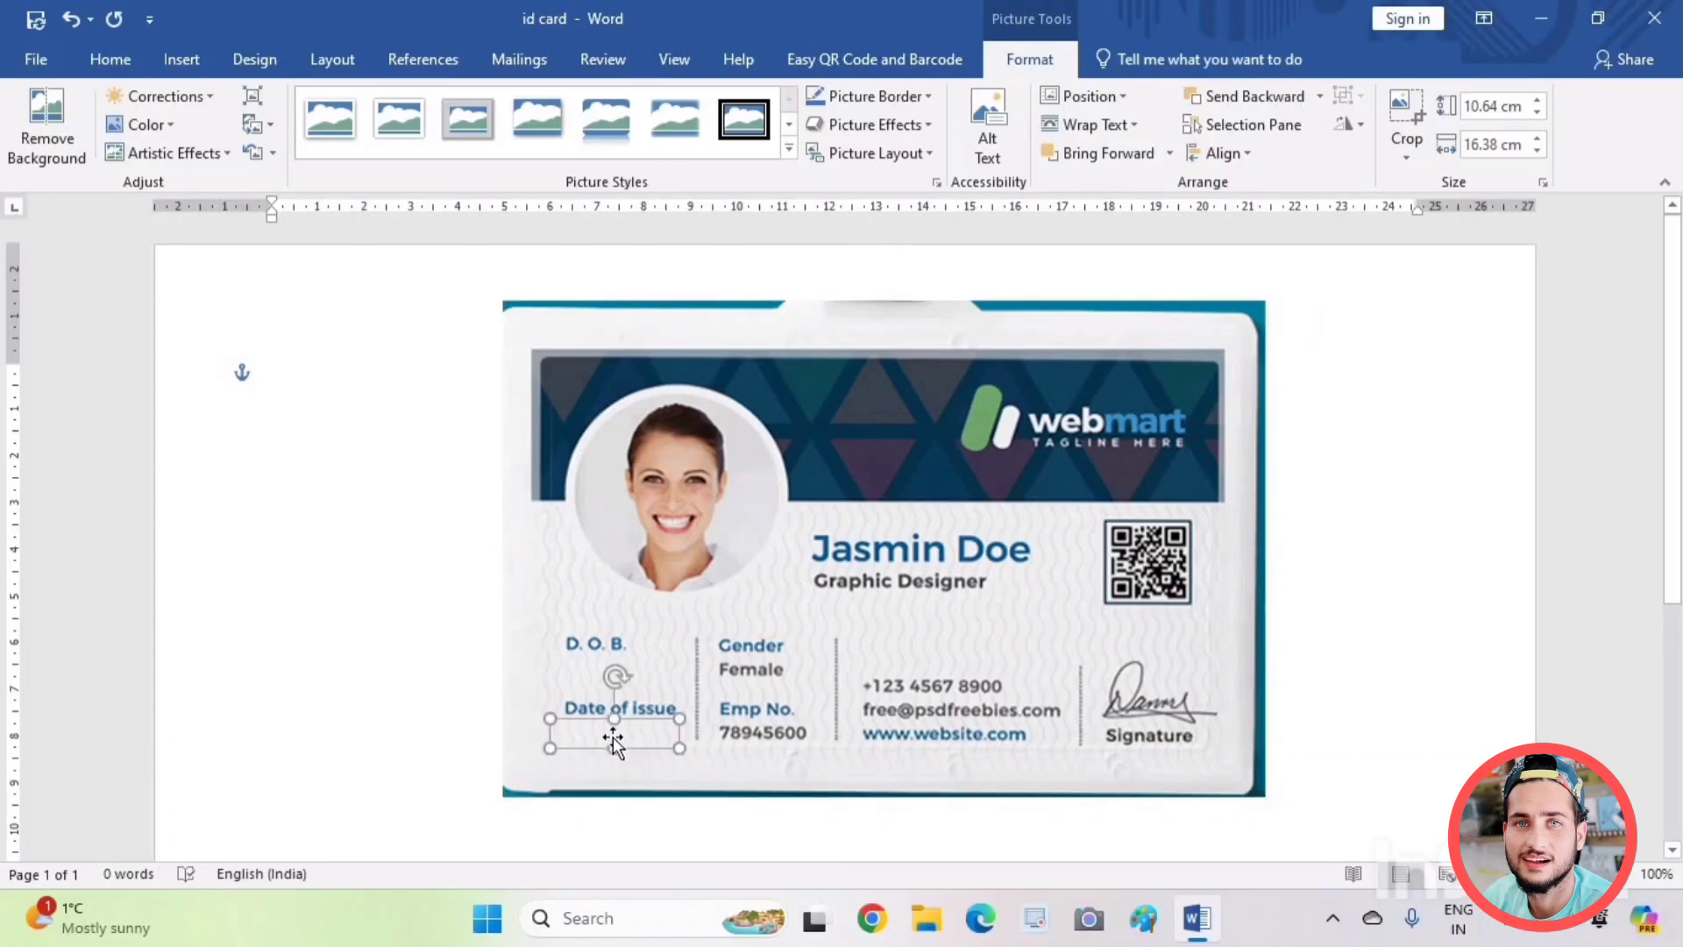
click(613, 741)
click(610, 733)
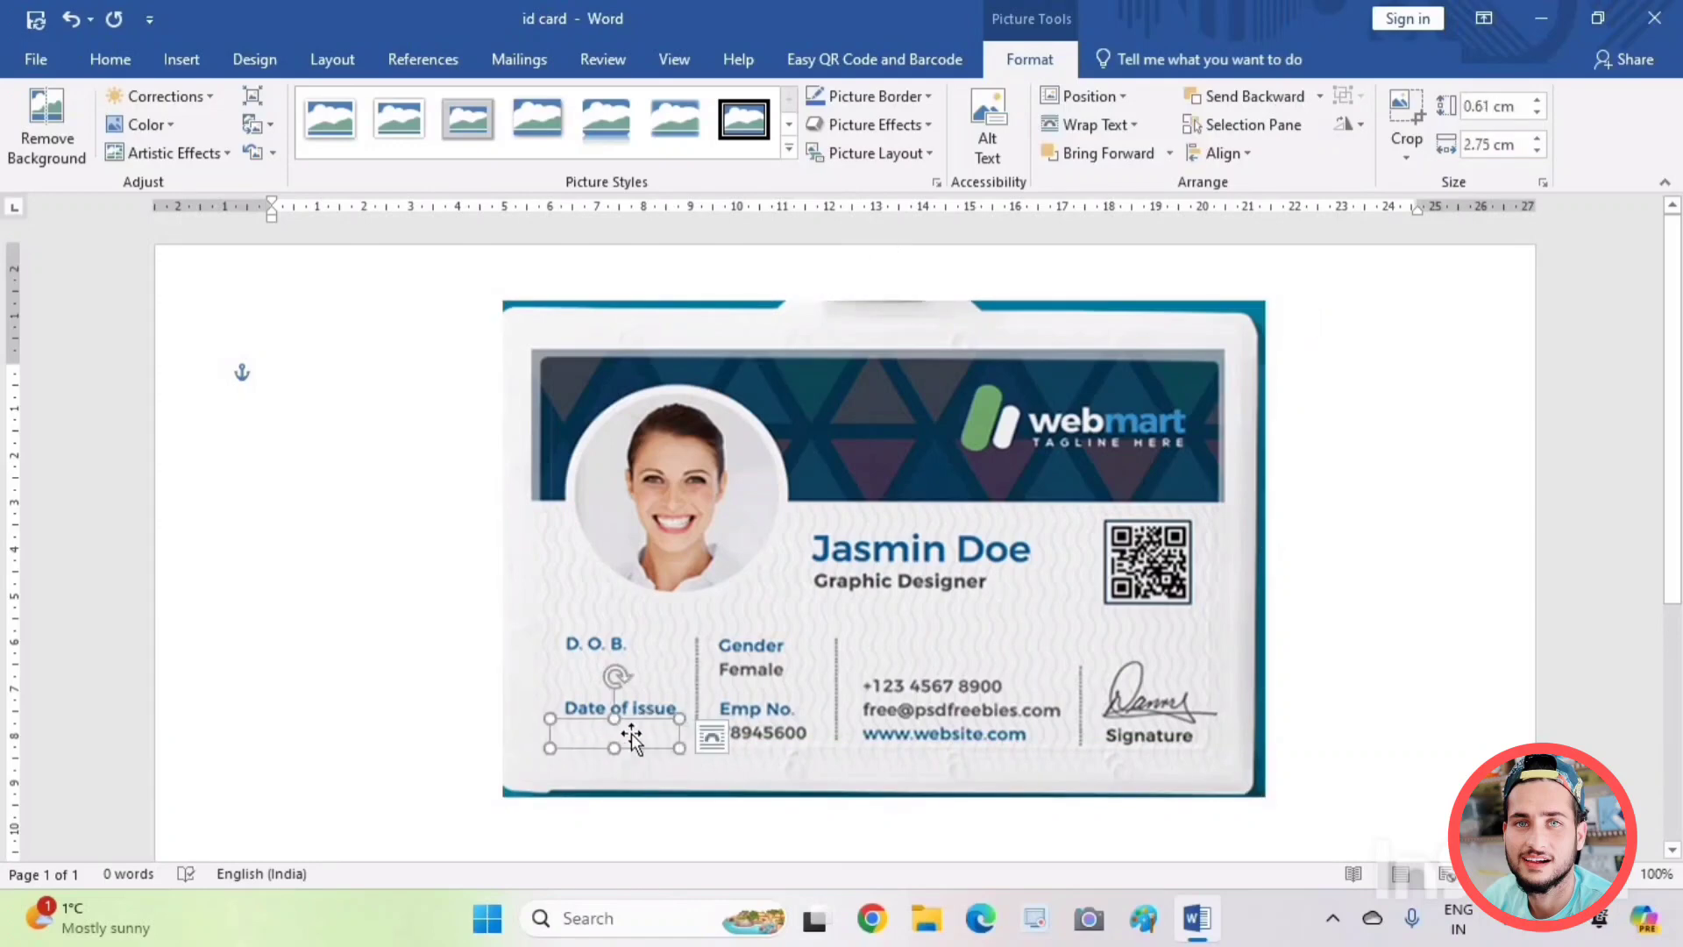
click(733, 685)
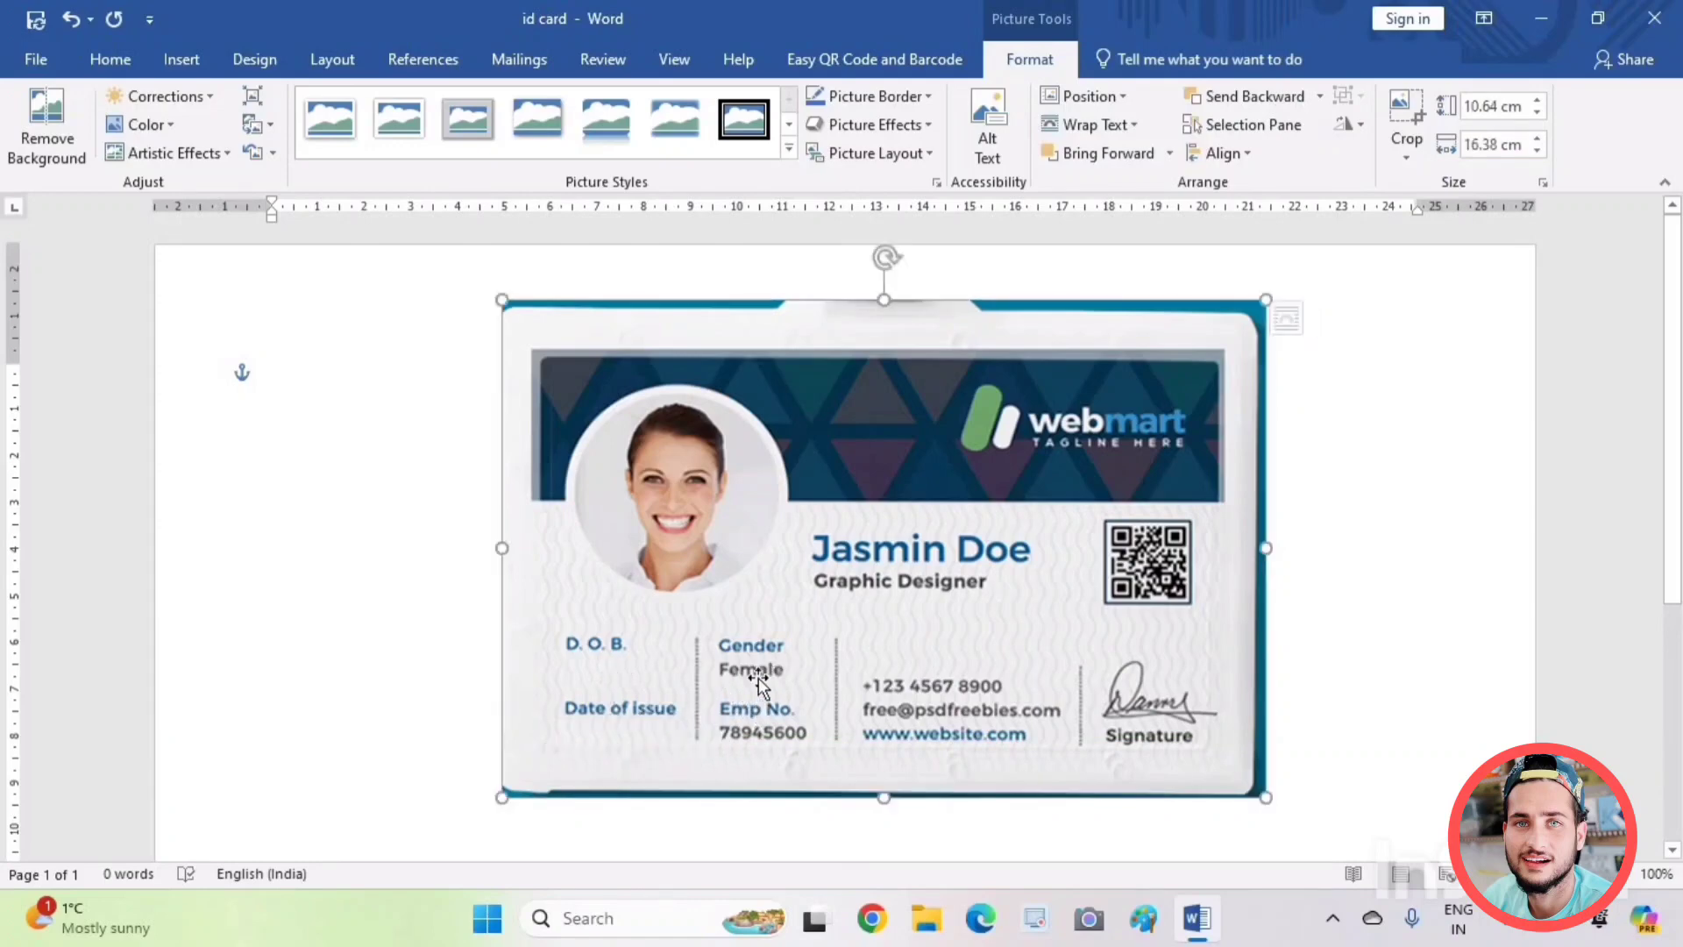
click(605, 739)
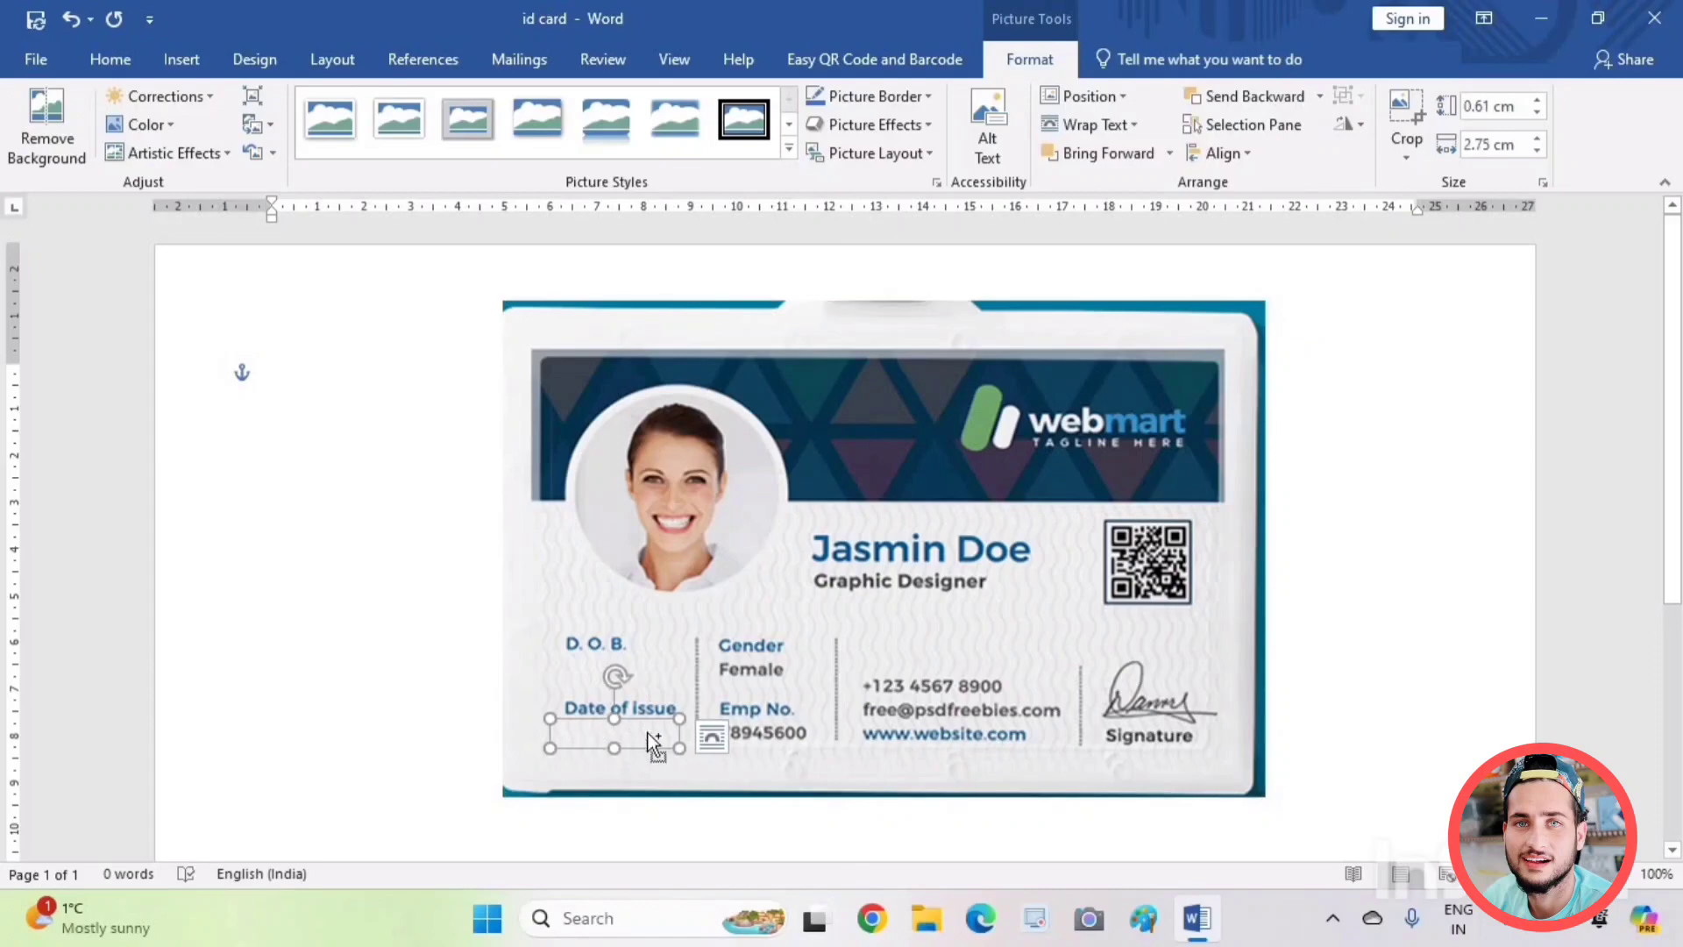
Position the 0.5 × 2.24 cm patch over the employee number under Emp. No
mouse_move(648, 733)
mouse_down()
mouse_move(734, 727)
mouse_move(736, 672)
mouse_move(803, 686)
mouse_move(788, 665)
mouse_up()
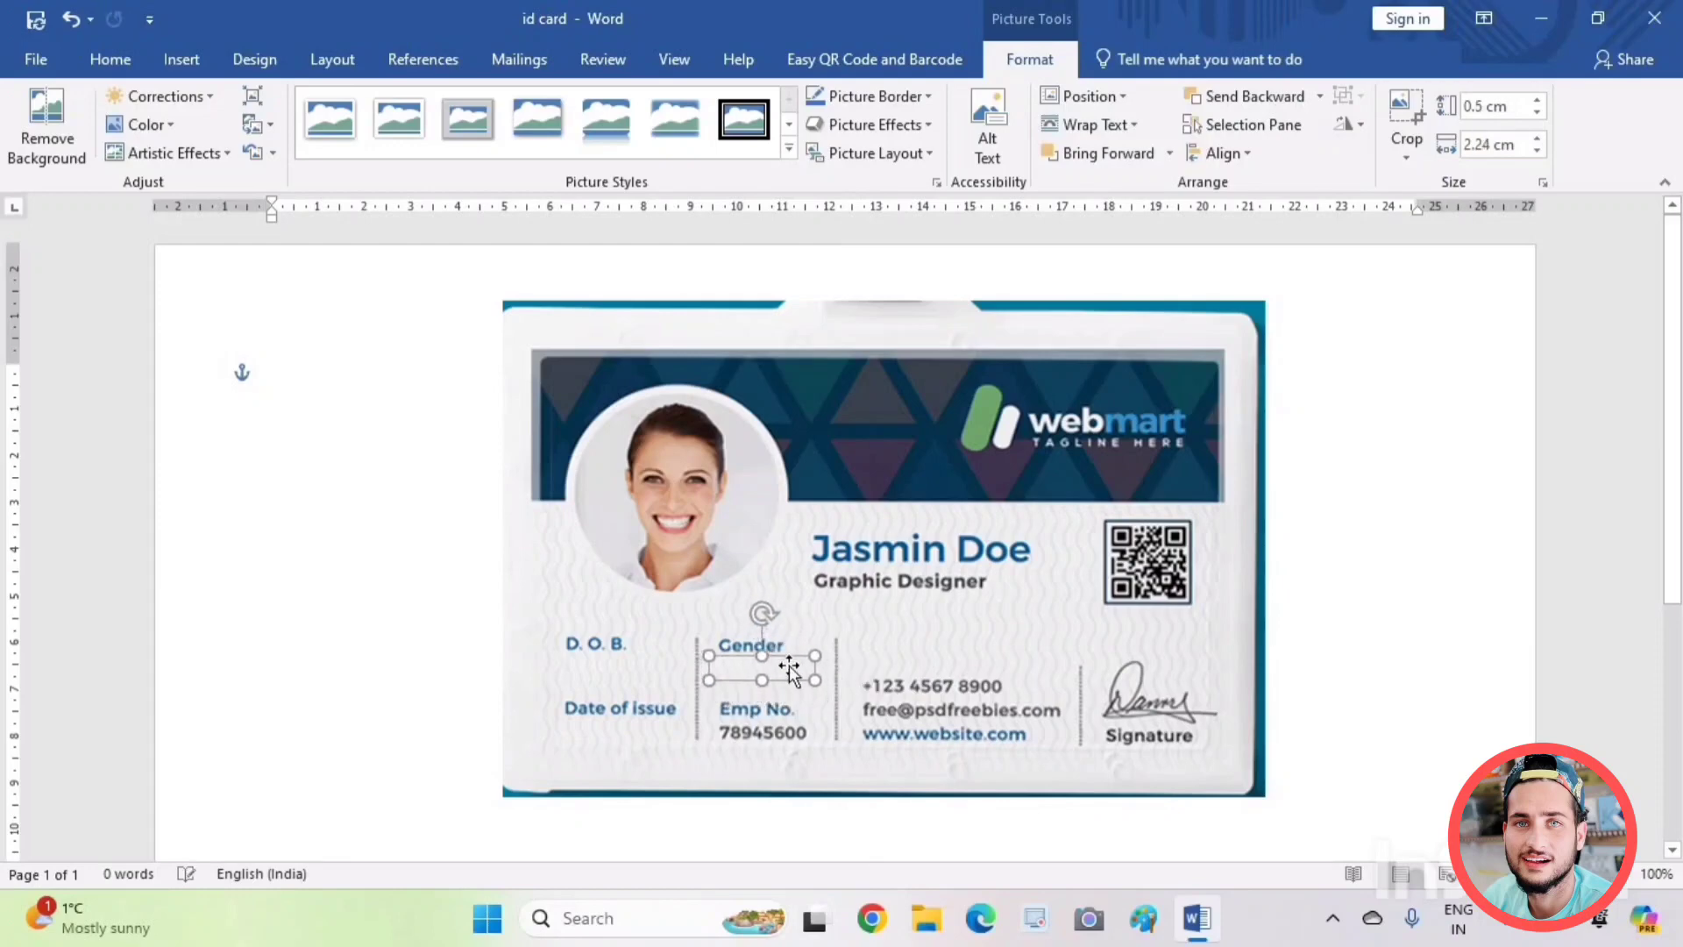
click(811, 646)
click(766, 671)
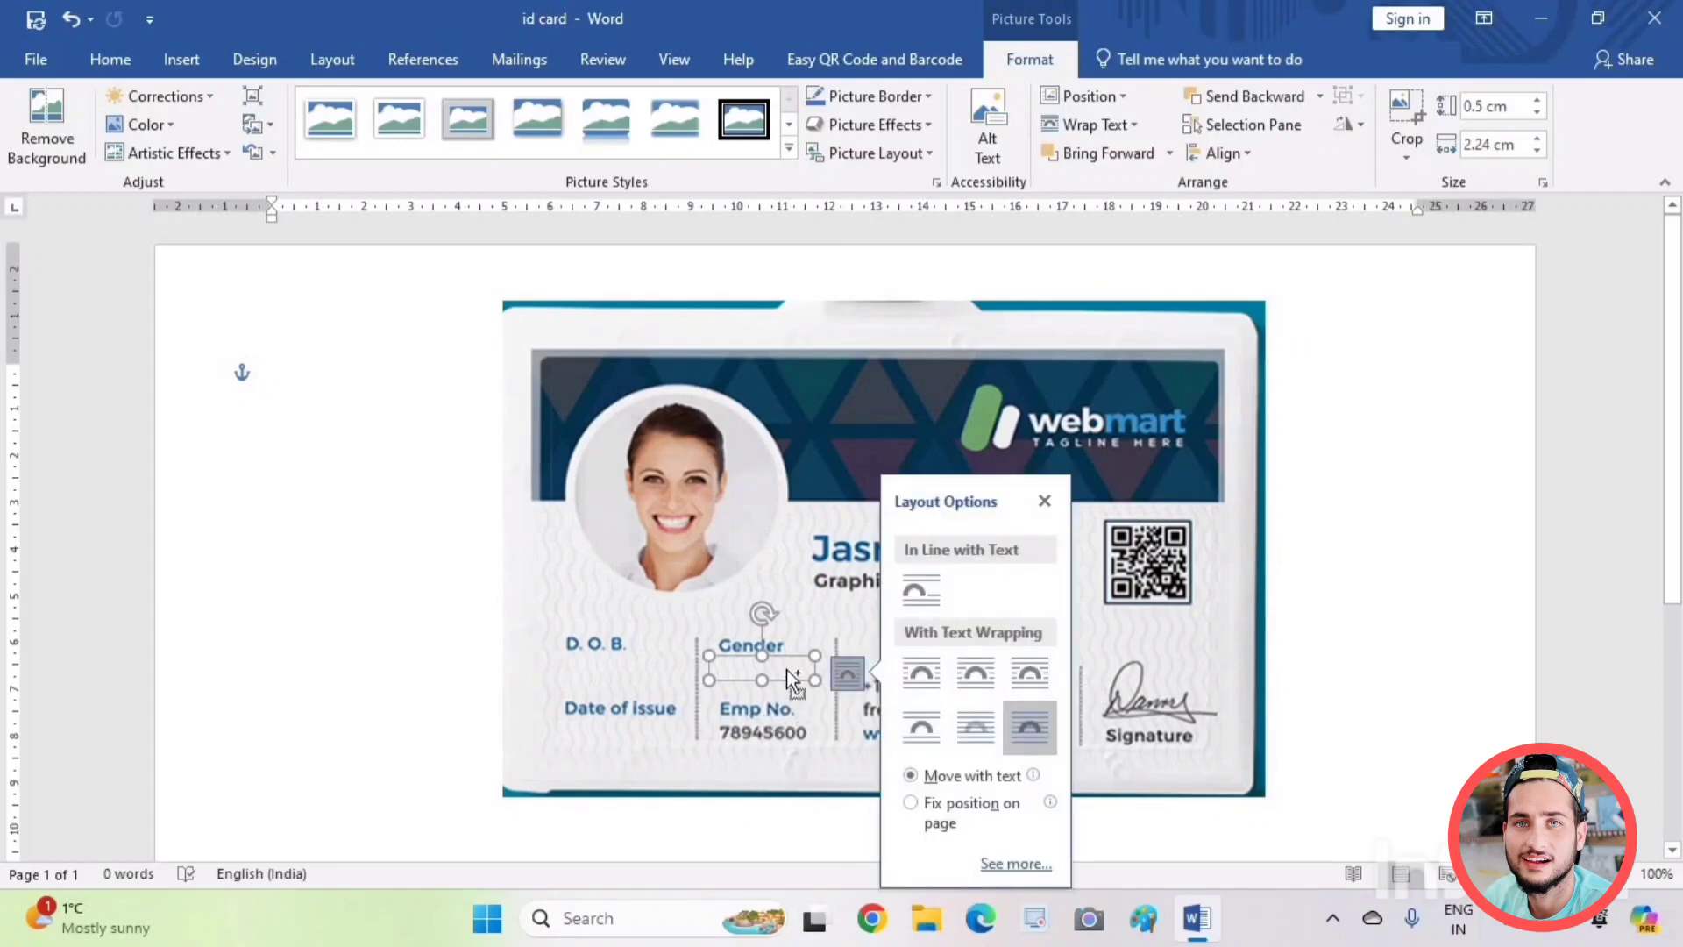
mouse_move(786, 669)
mouse_down()
mouse_move(804, 693)
mouse_move(783, 738)
mouse_up()
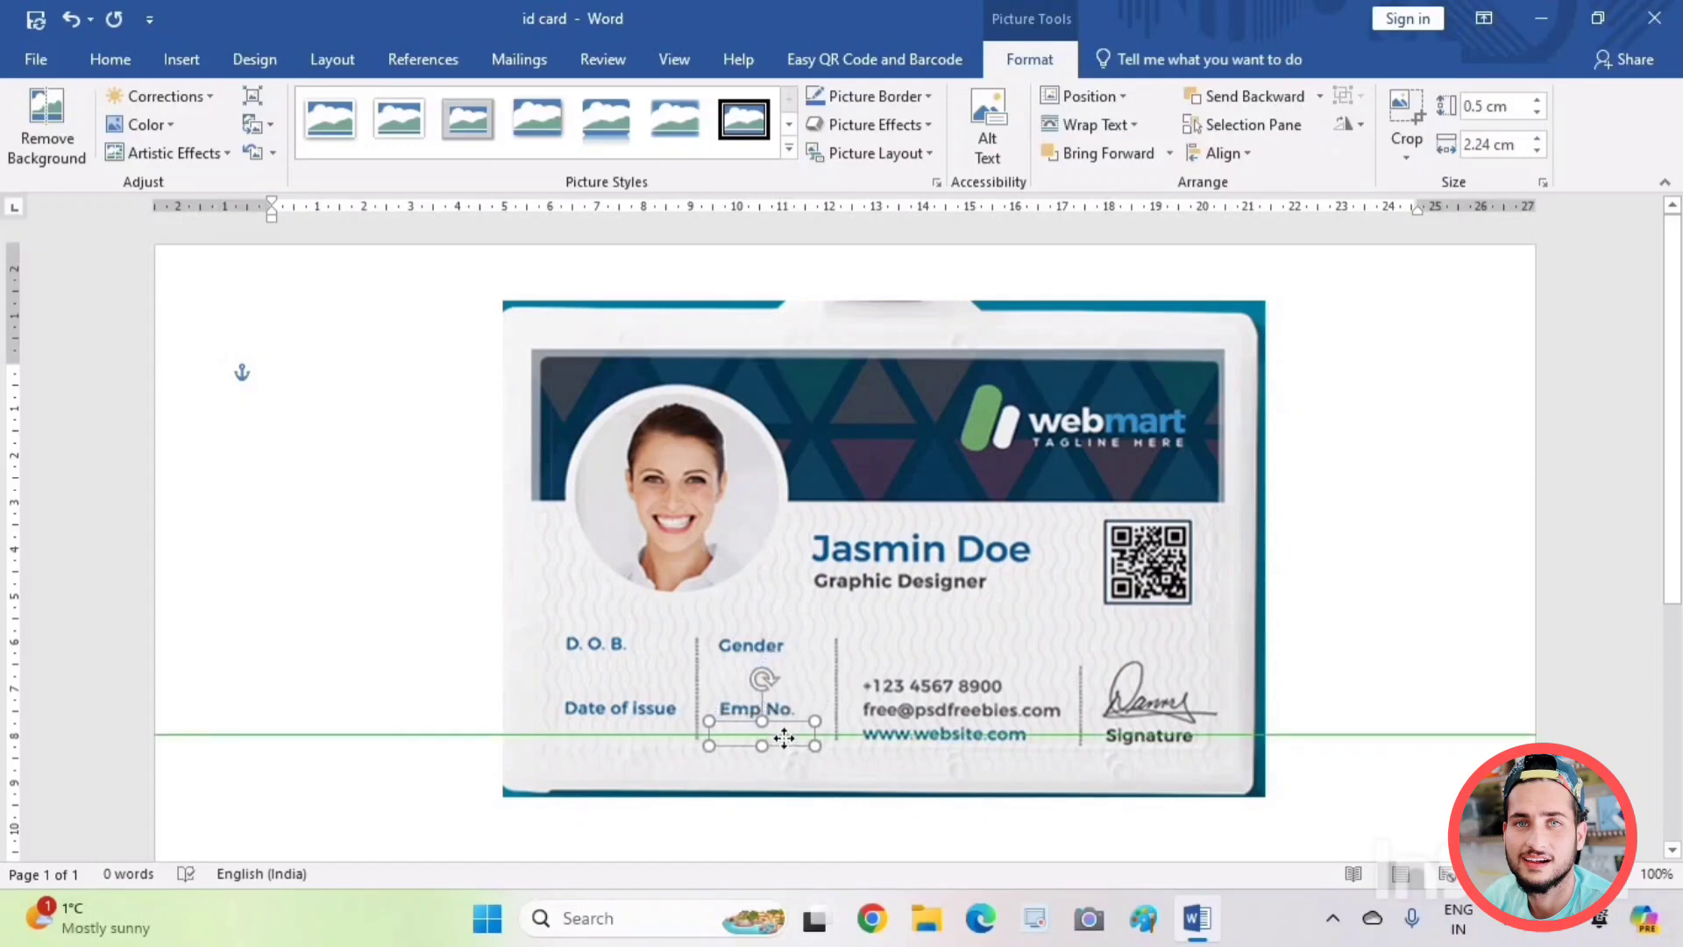
click(873, 714)
click(757, 738)
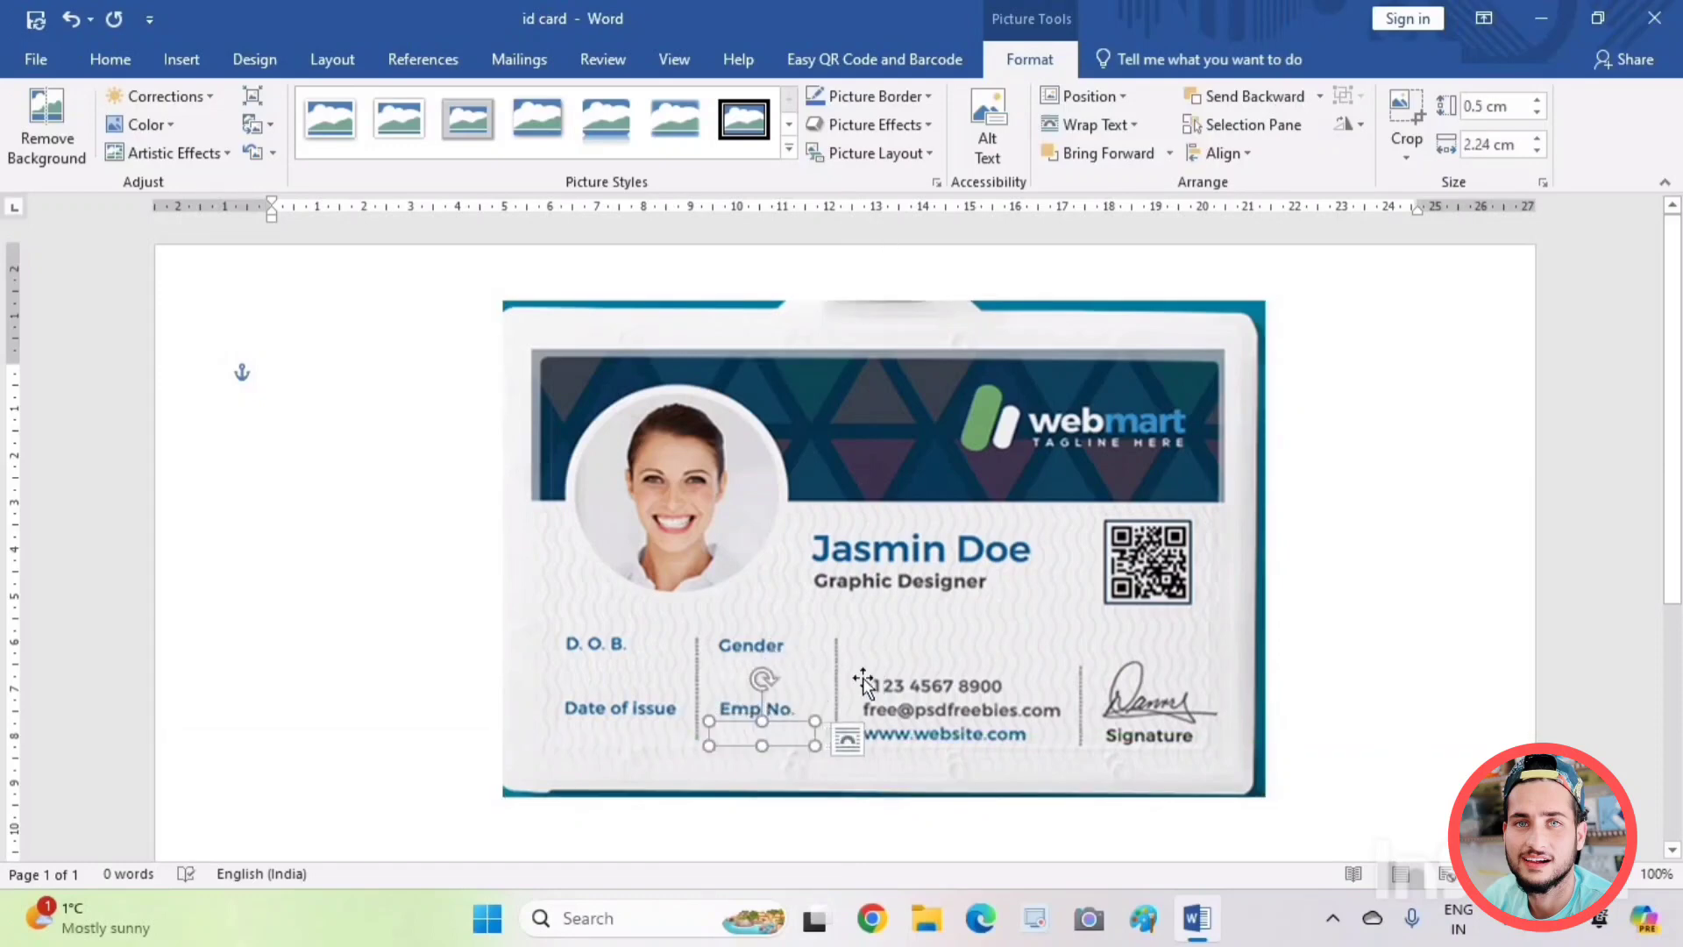
click(894, 570)
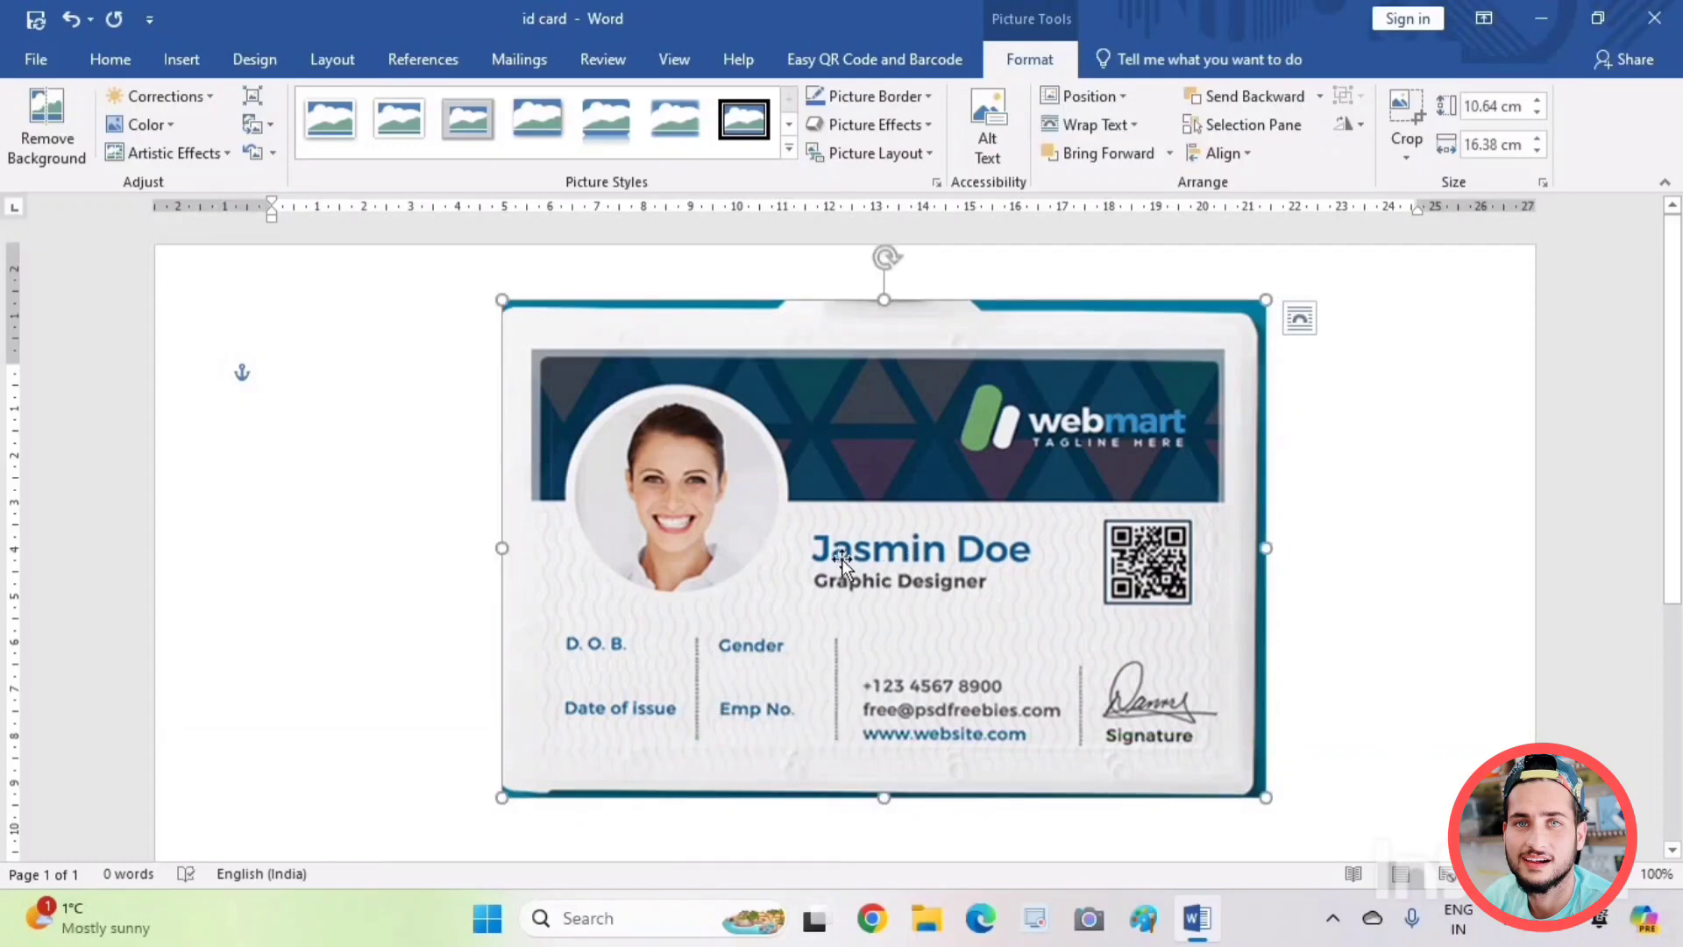
Move a blank patch onto the cardholder's name line above Graphic Designer, undoing misplacements
click(747, 733)
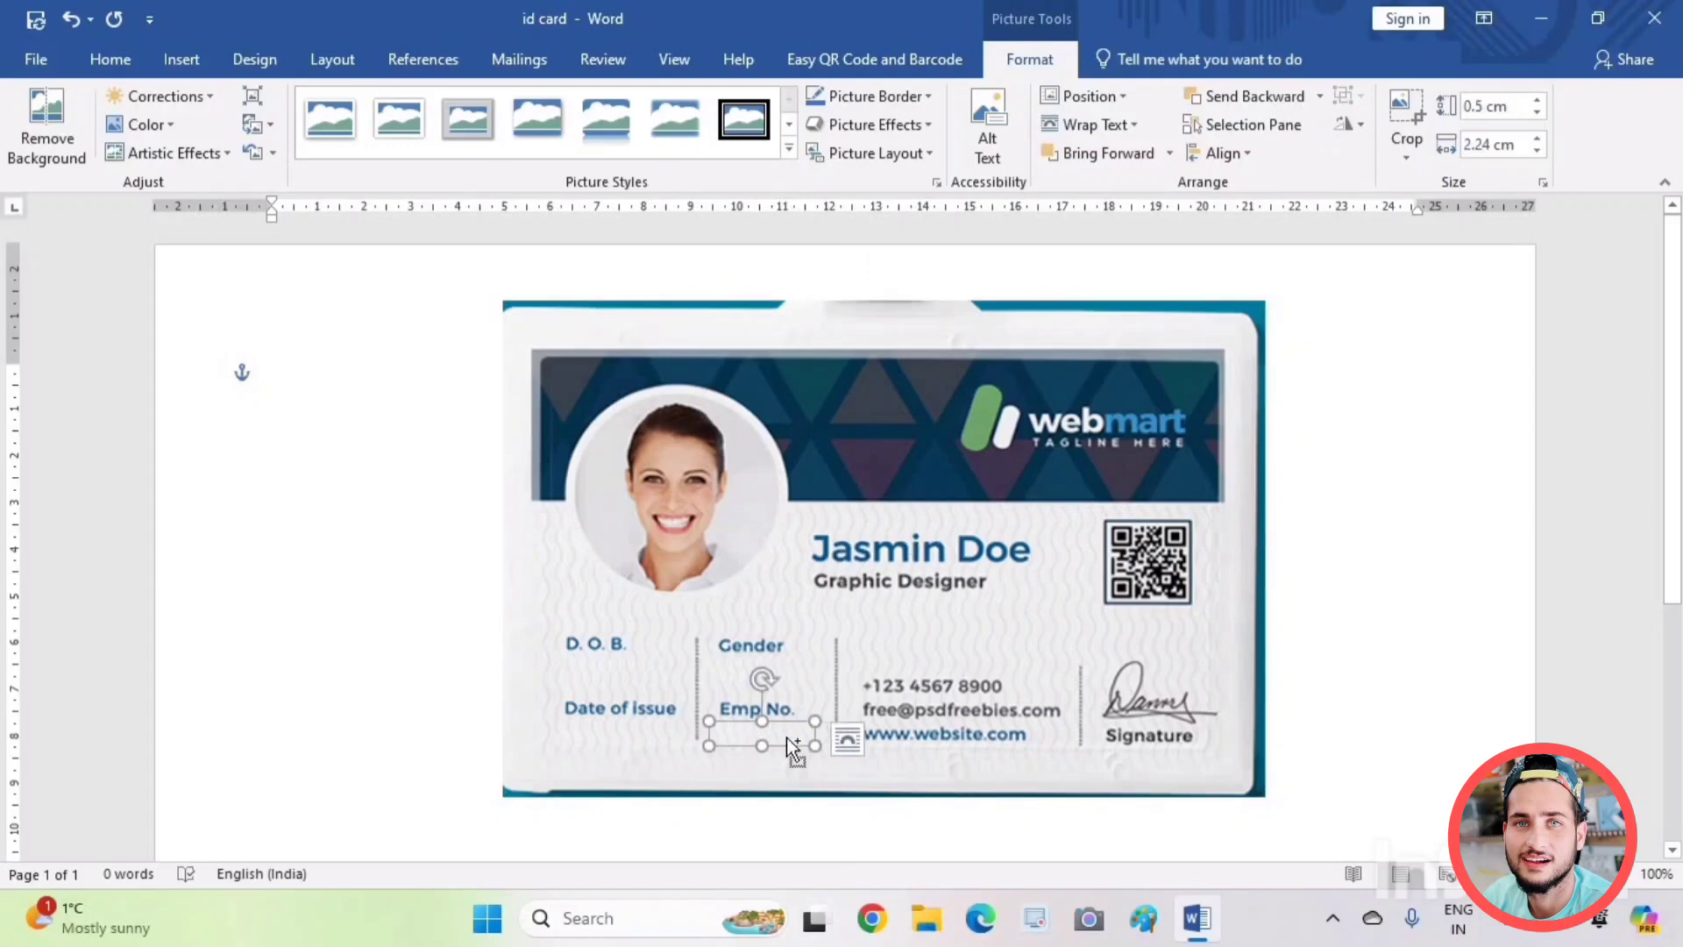
drag(786, 738, 808, 759)
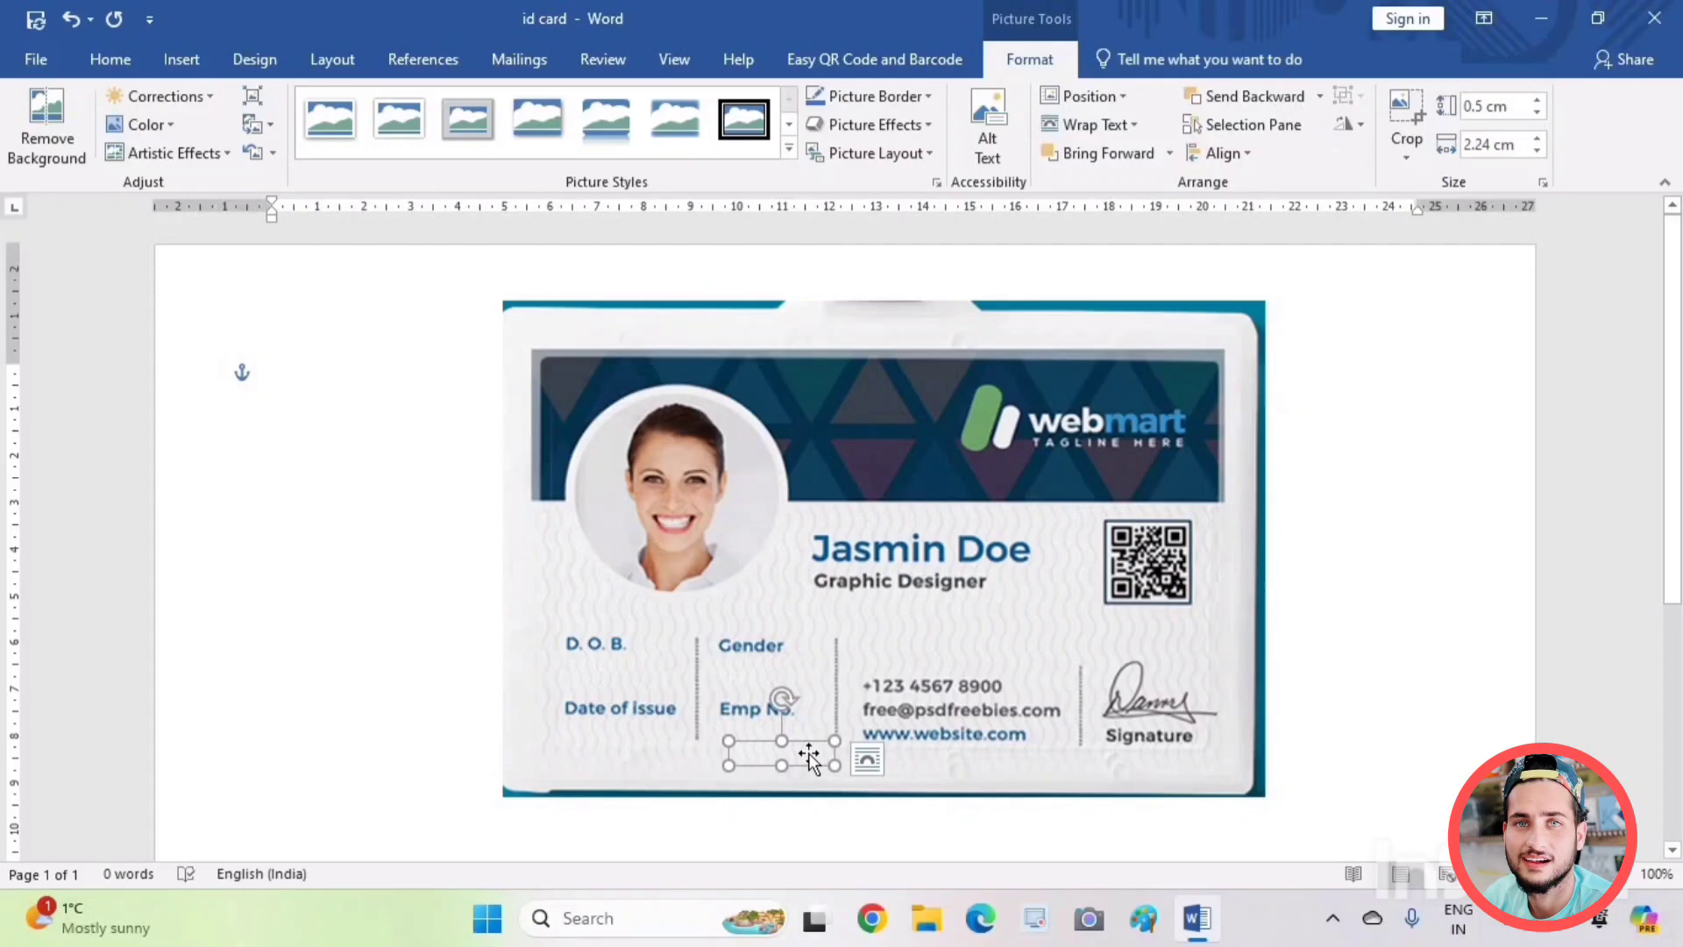
drag(808, 756, 888, 532)
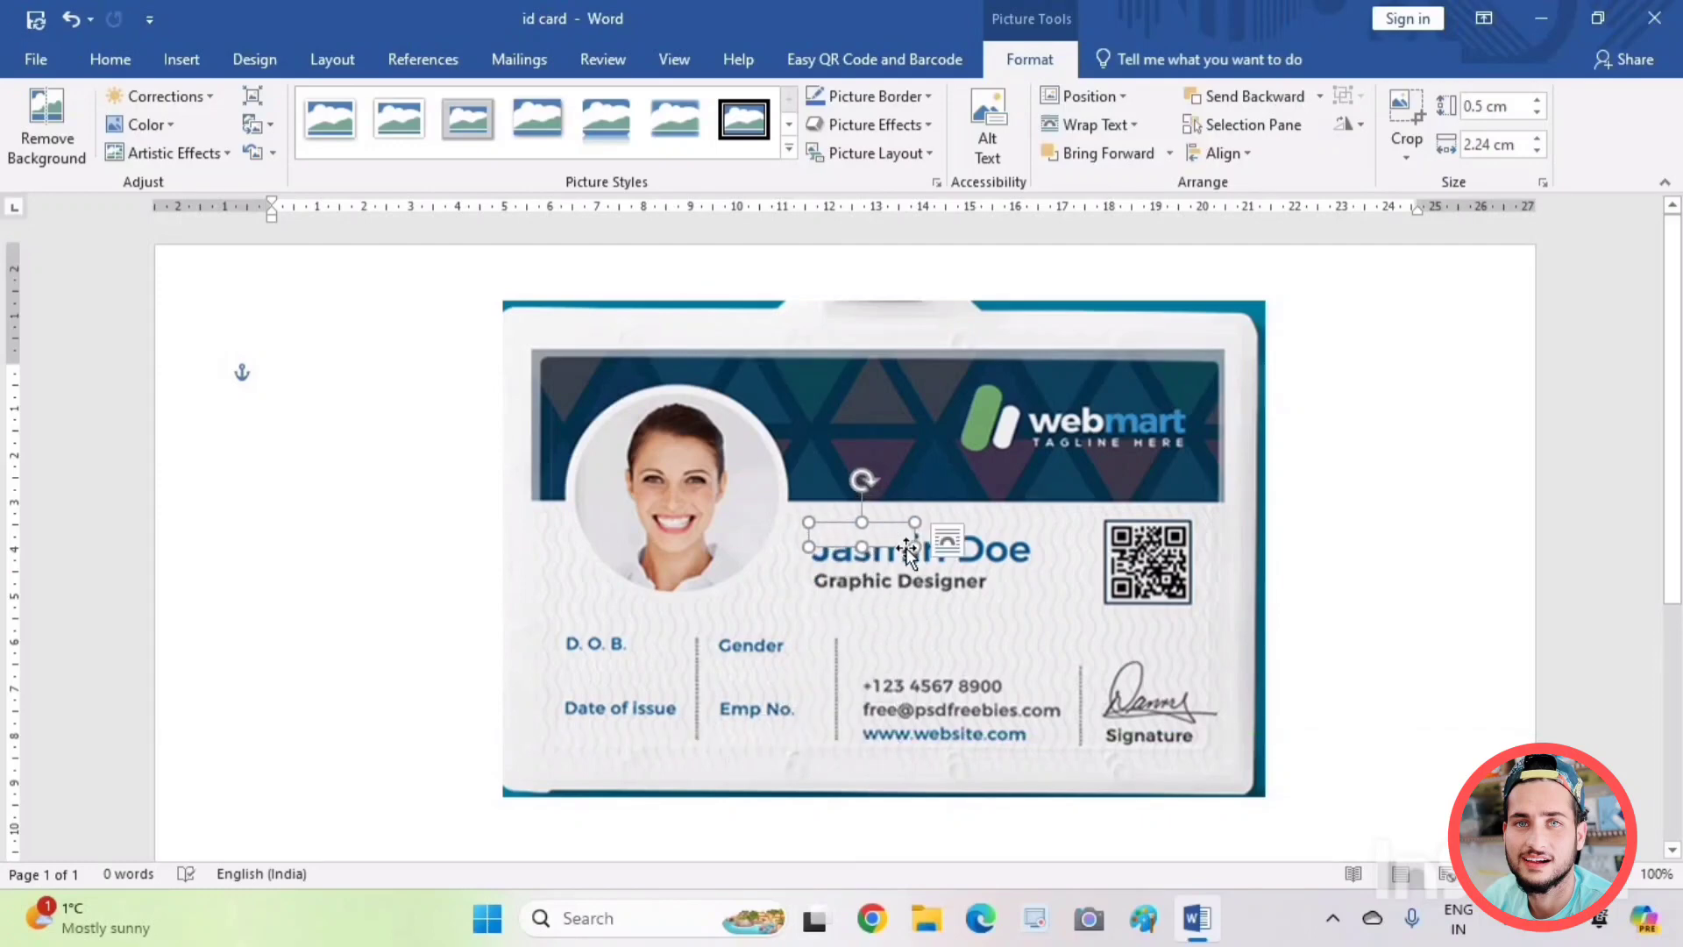
key(ctrl+z)
drag(876, 551, 961, 533)
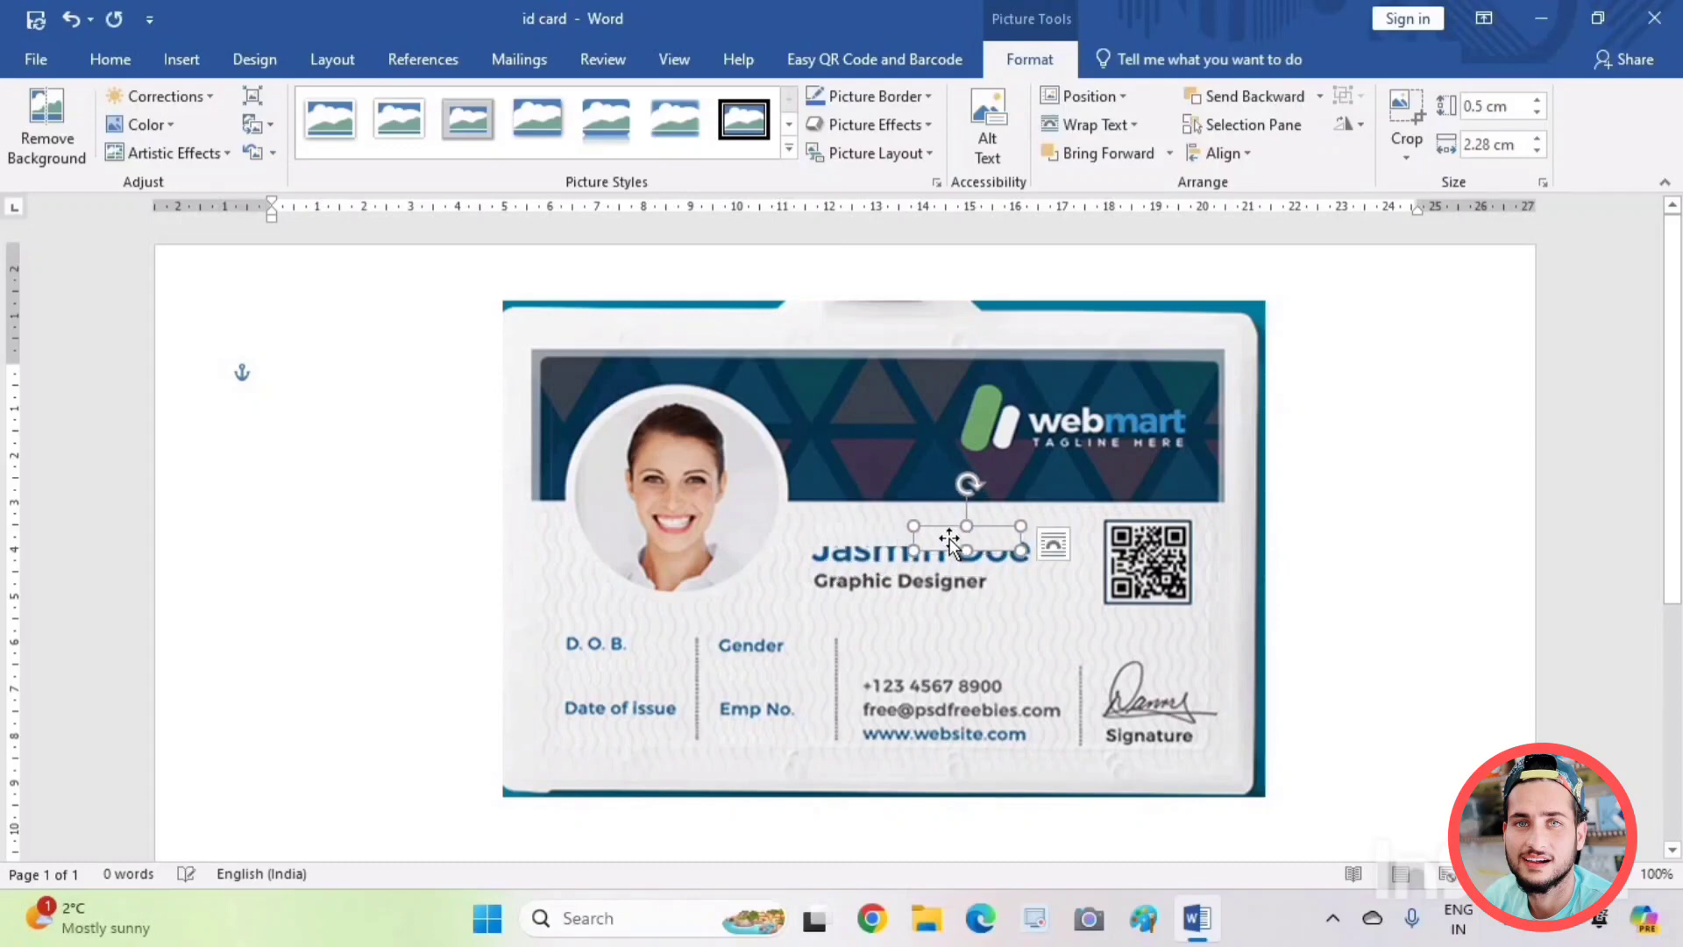
key(ctrl+z)
mouse_move(961, 561)
mouse_down()
mouse_move(846, 549)
mouse_move(1018, 549)
mouse_up()
click(969, 570)
click(973, 559)
key(ctrl+z)
key(ctrl+z)
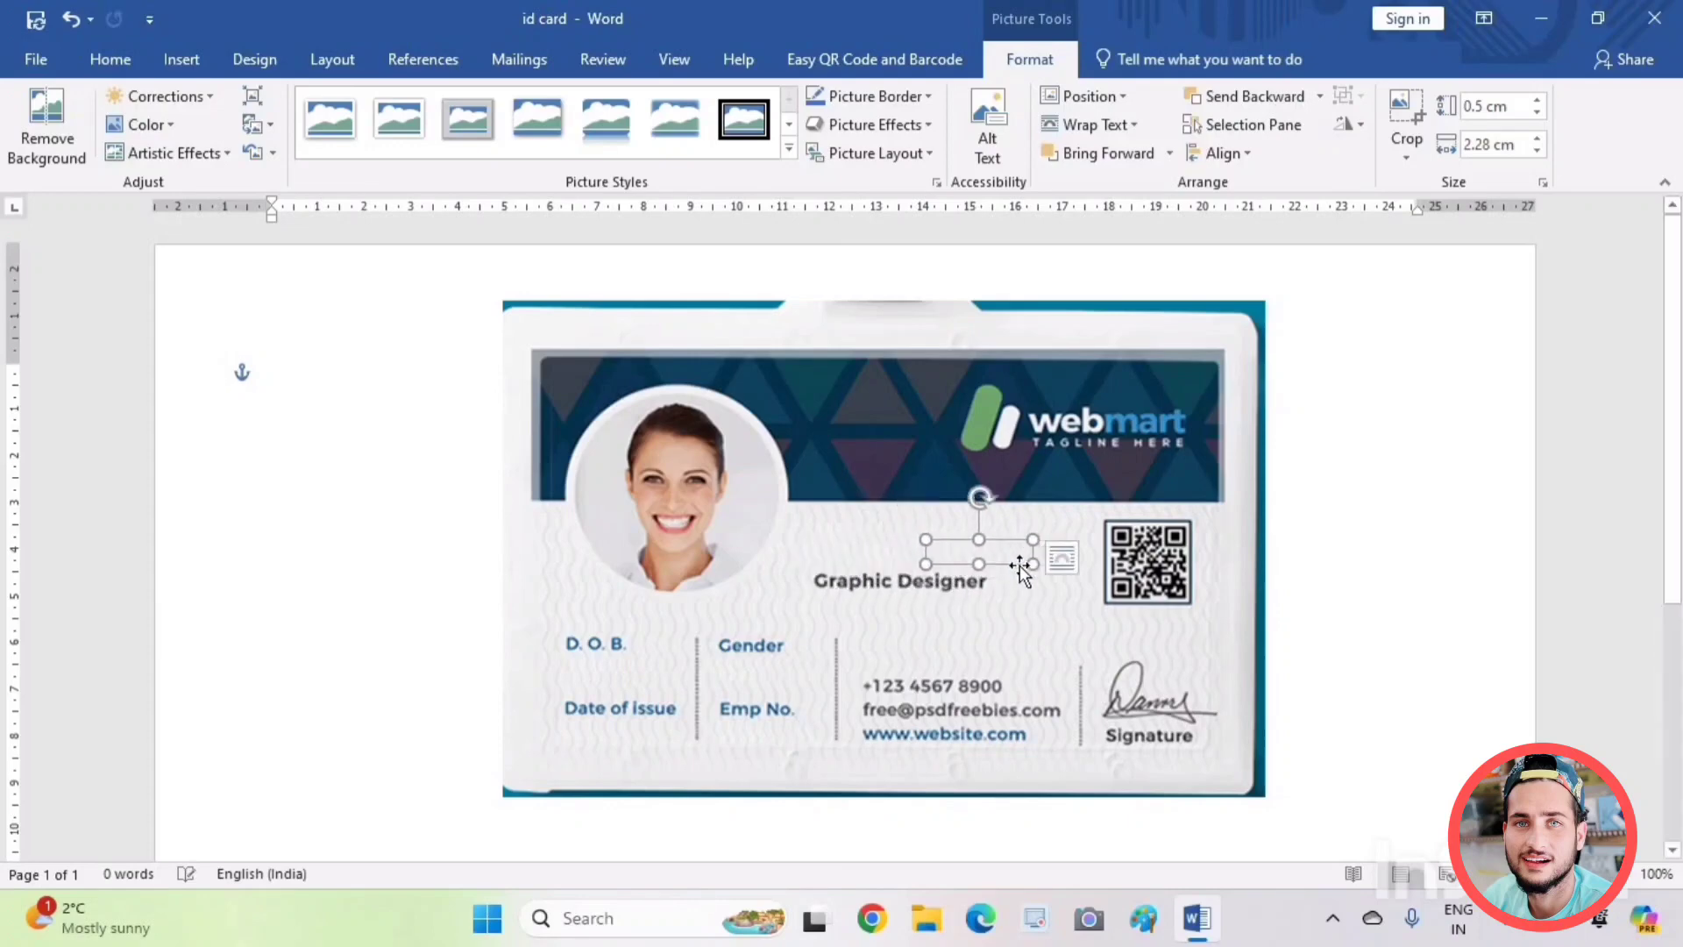
click(913, 640)
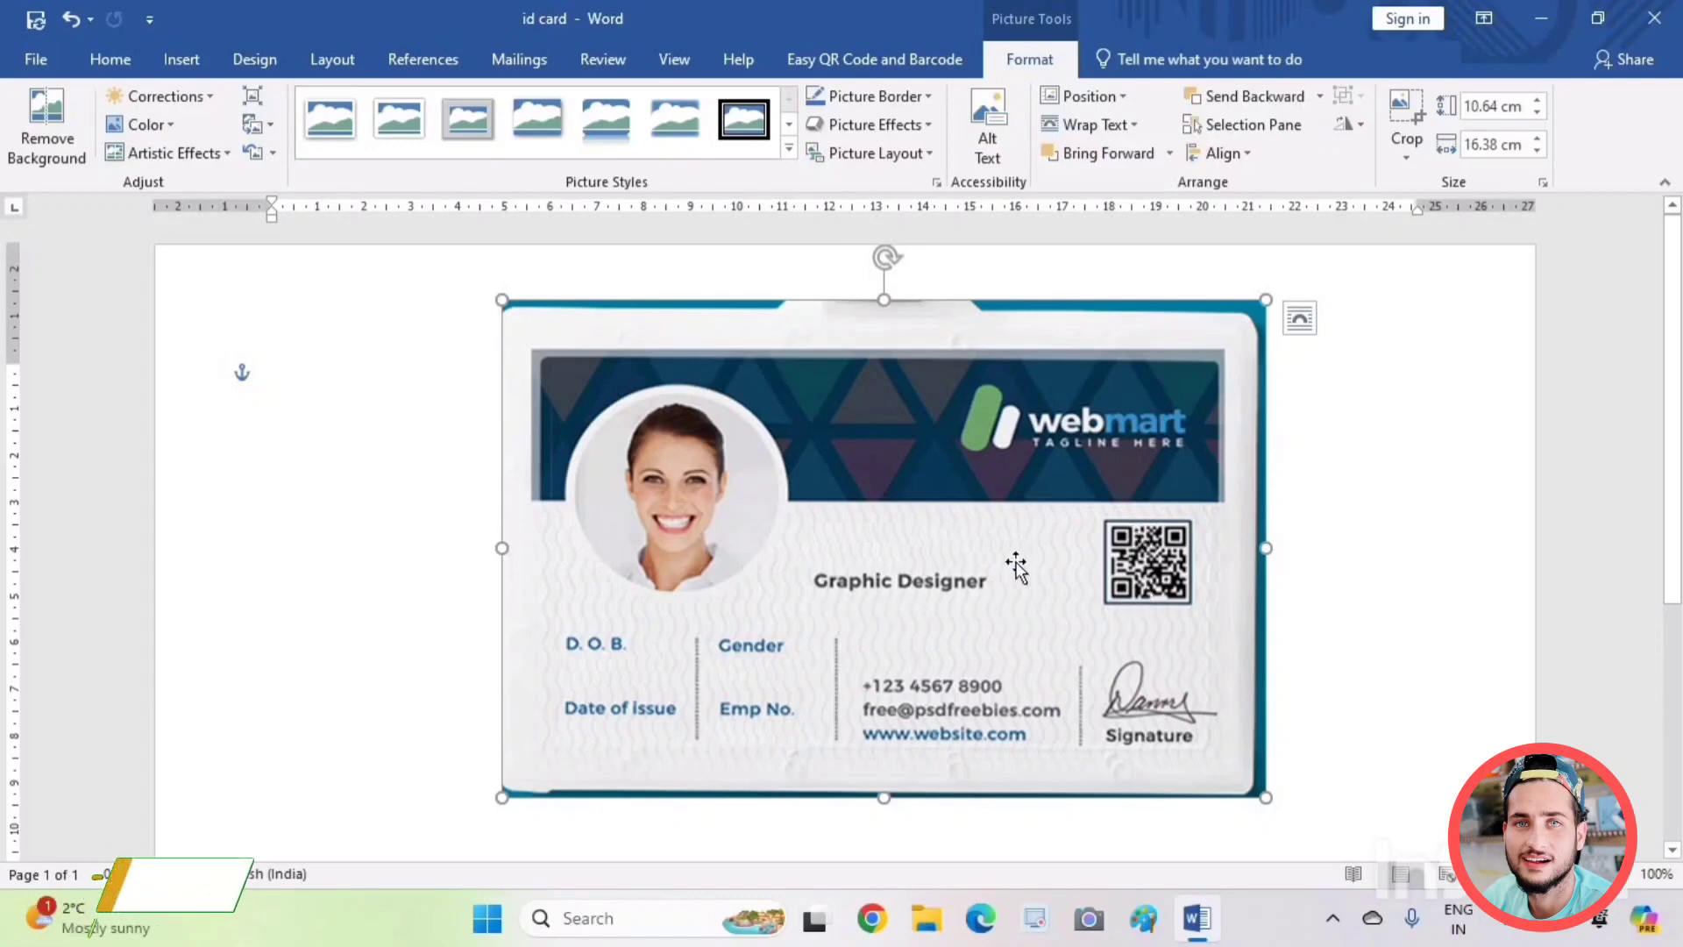
Drag the 0.5 × 2.28 cm patch from the name line over the QR code to hide it
click(883, 557)
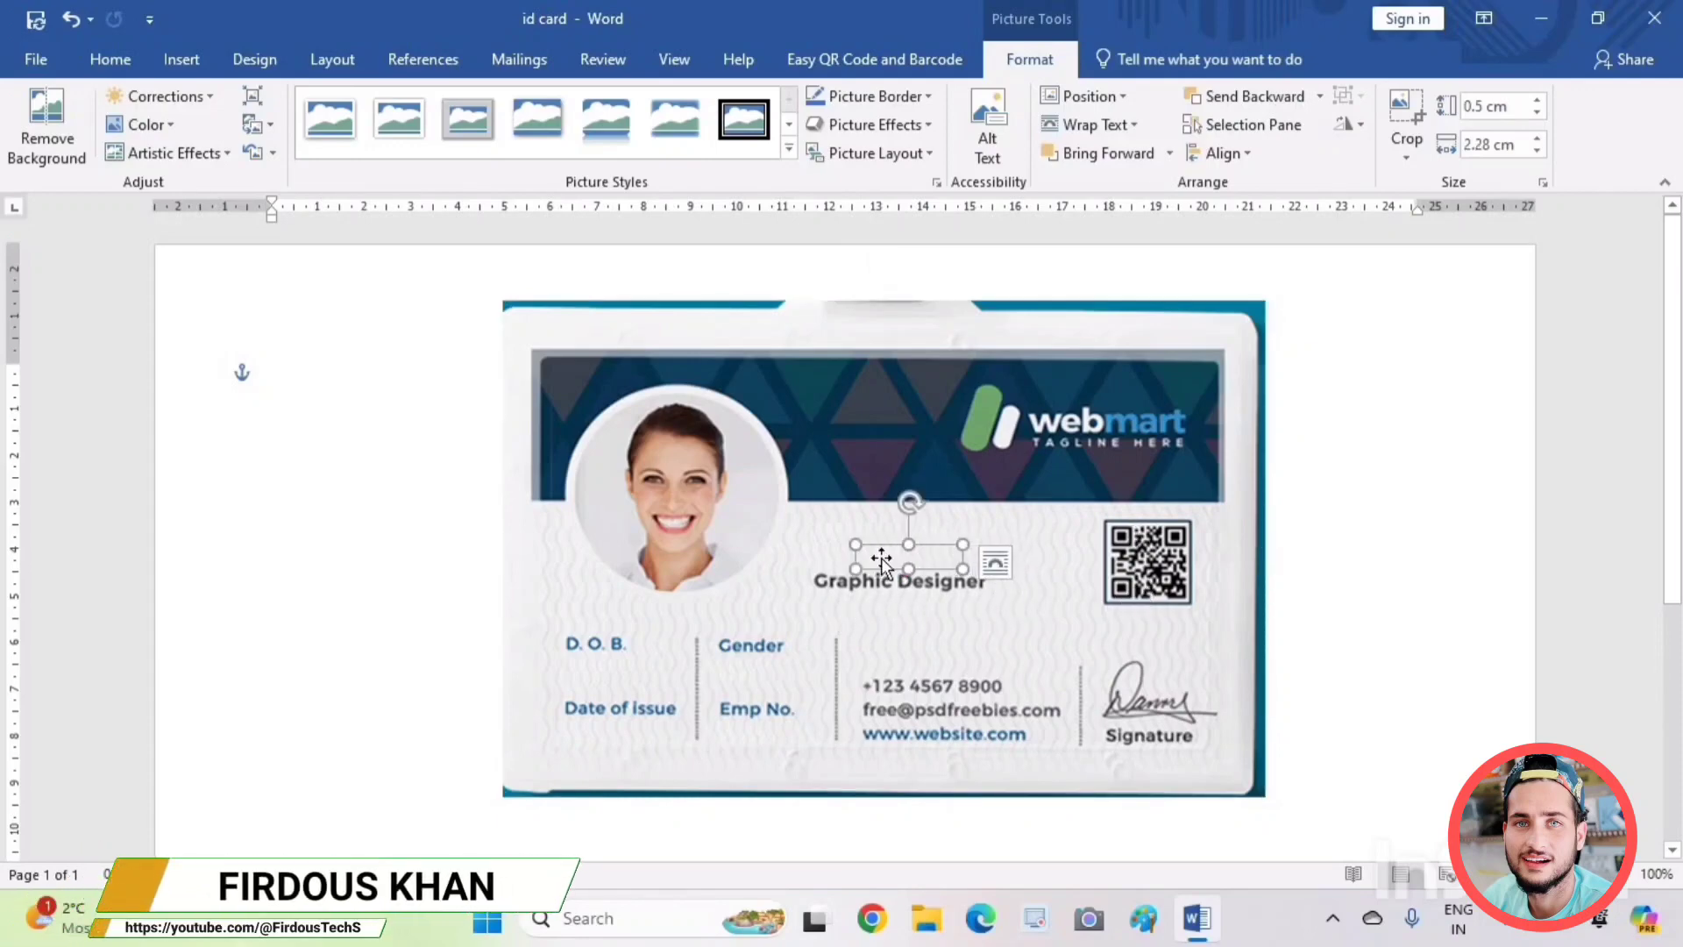
mouse_move(881, 559)
mouse_down()
mouse_move(900, 580)
mouse_move(1168, 531)
mouse_up()
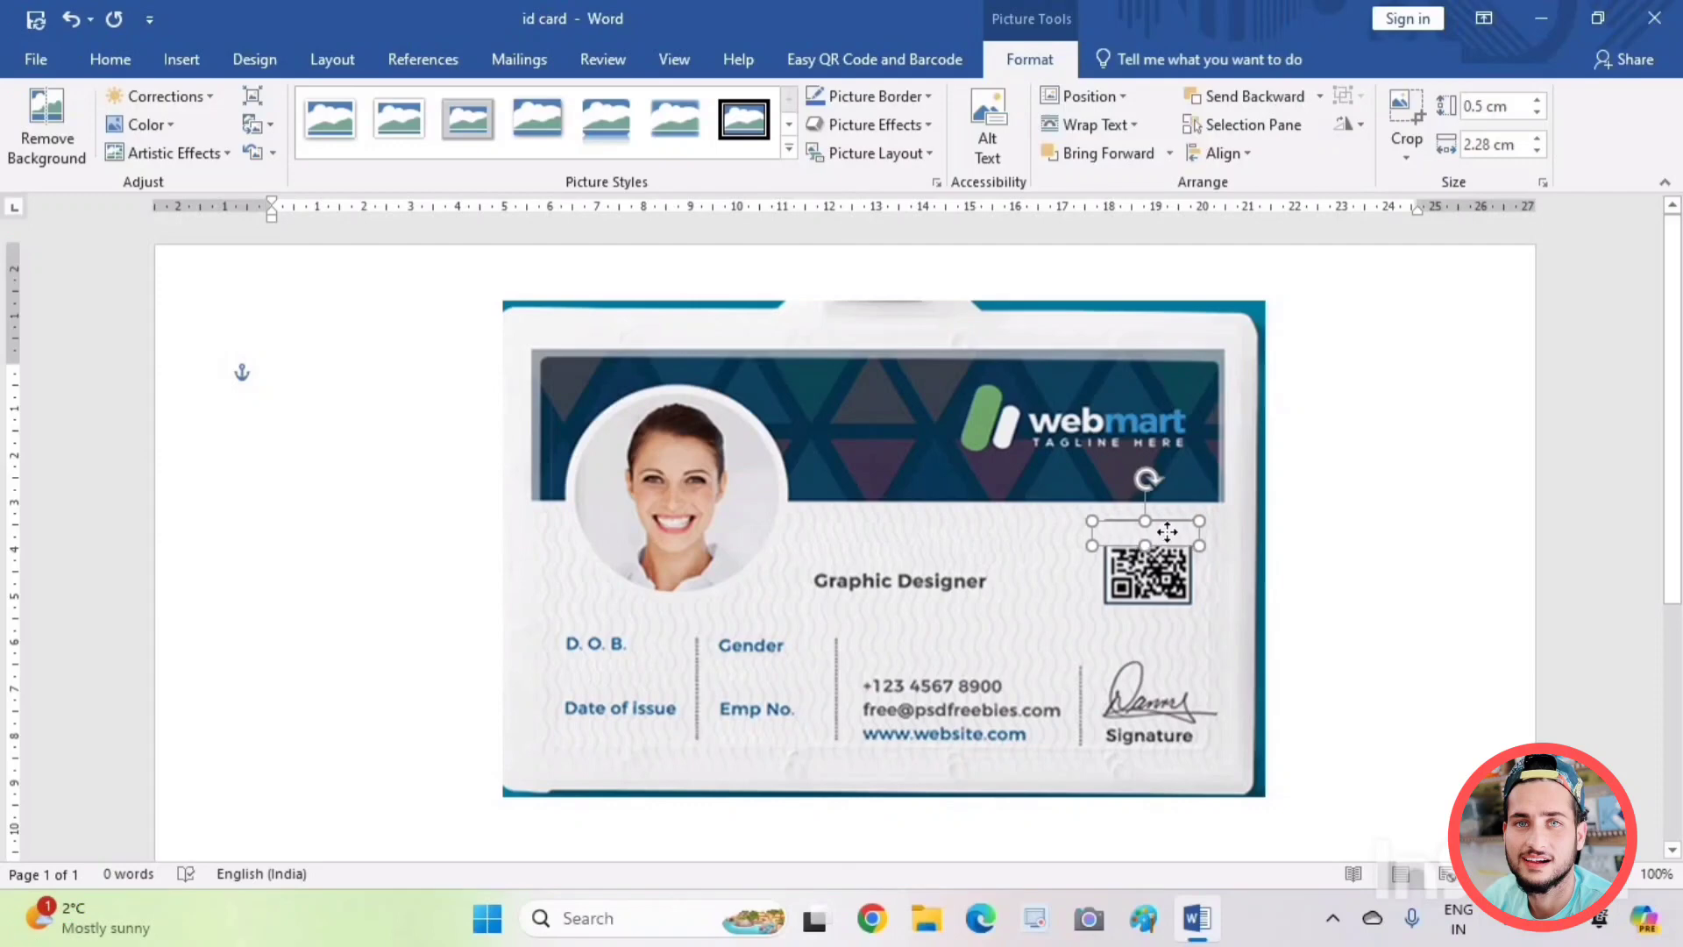
click(1148, 537)
click(1140, 534)
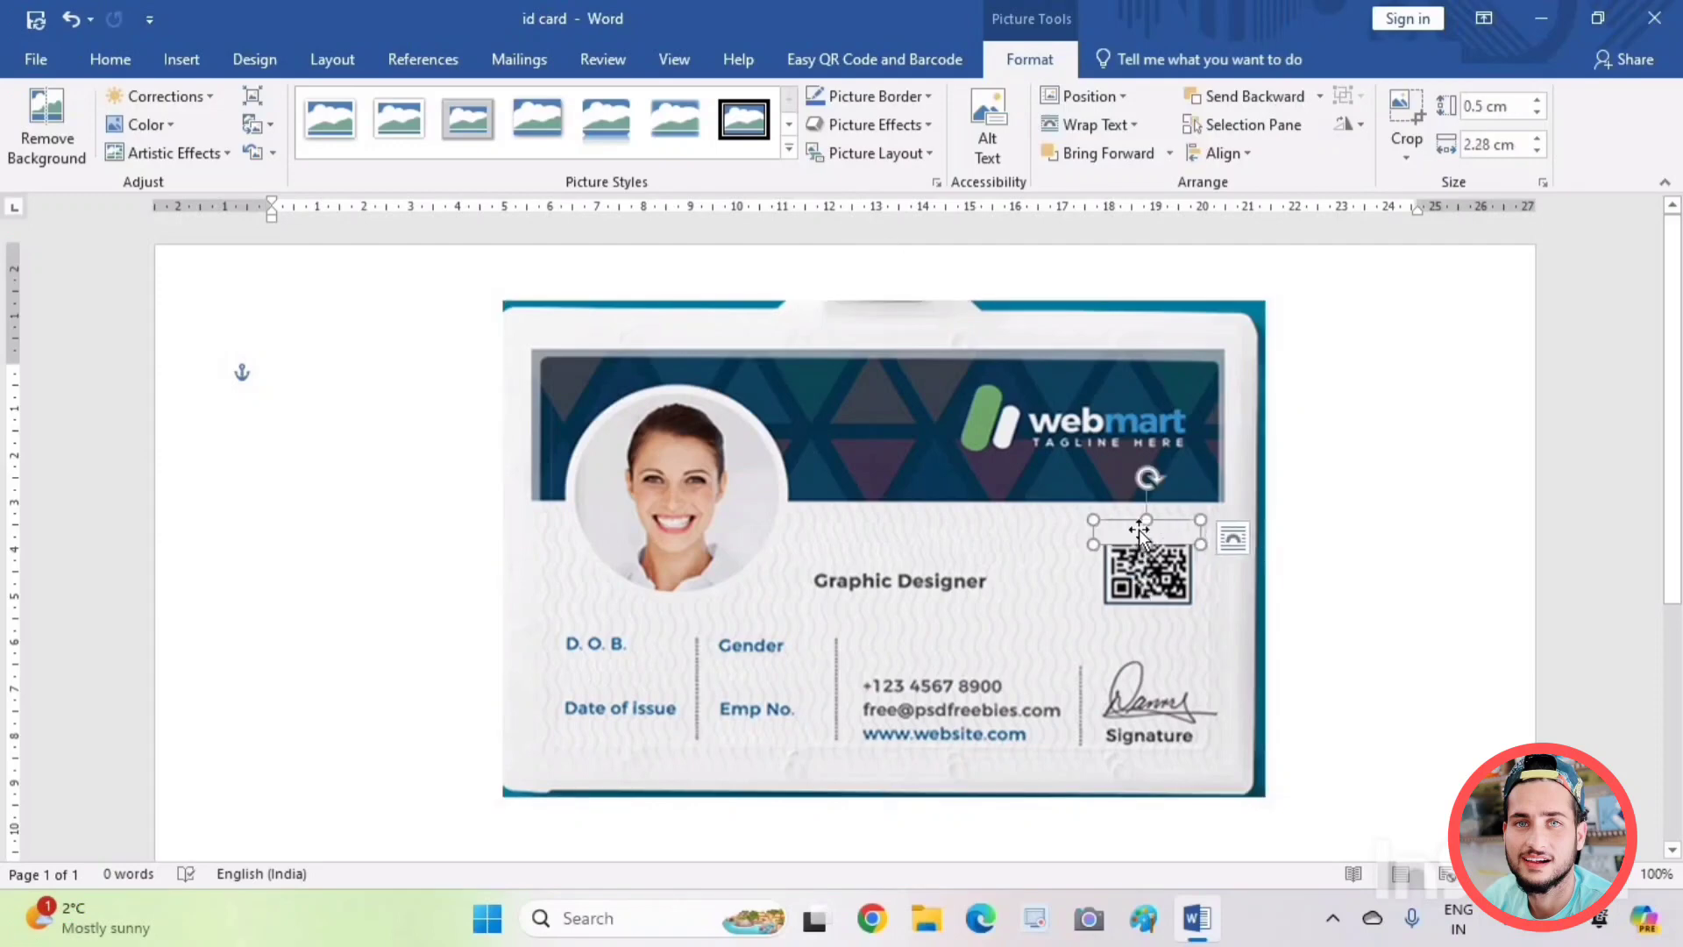
key(ctrl+z)
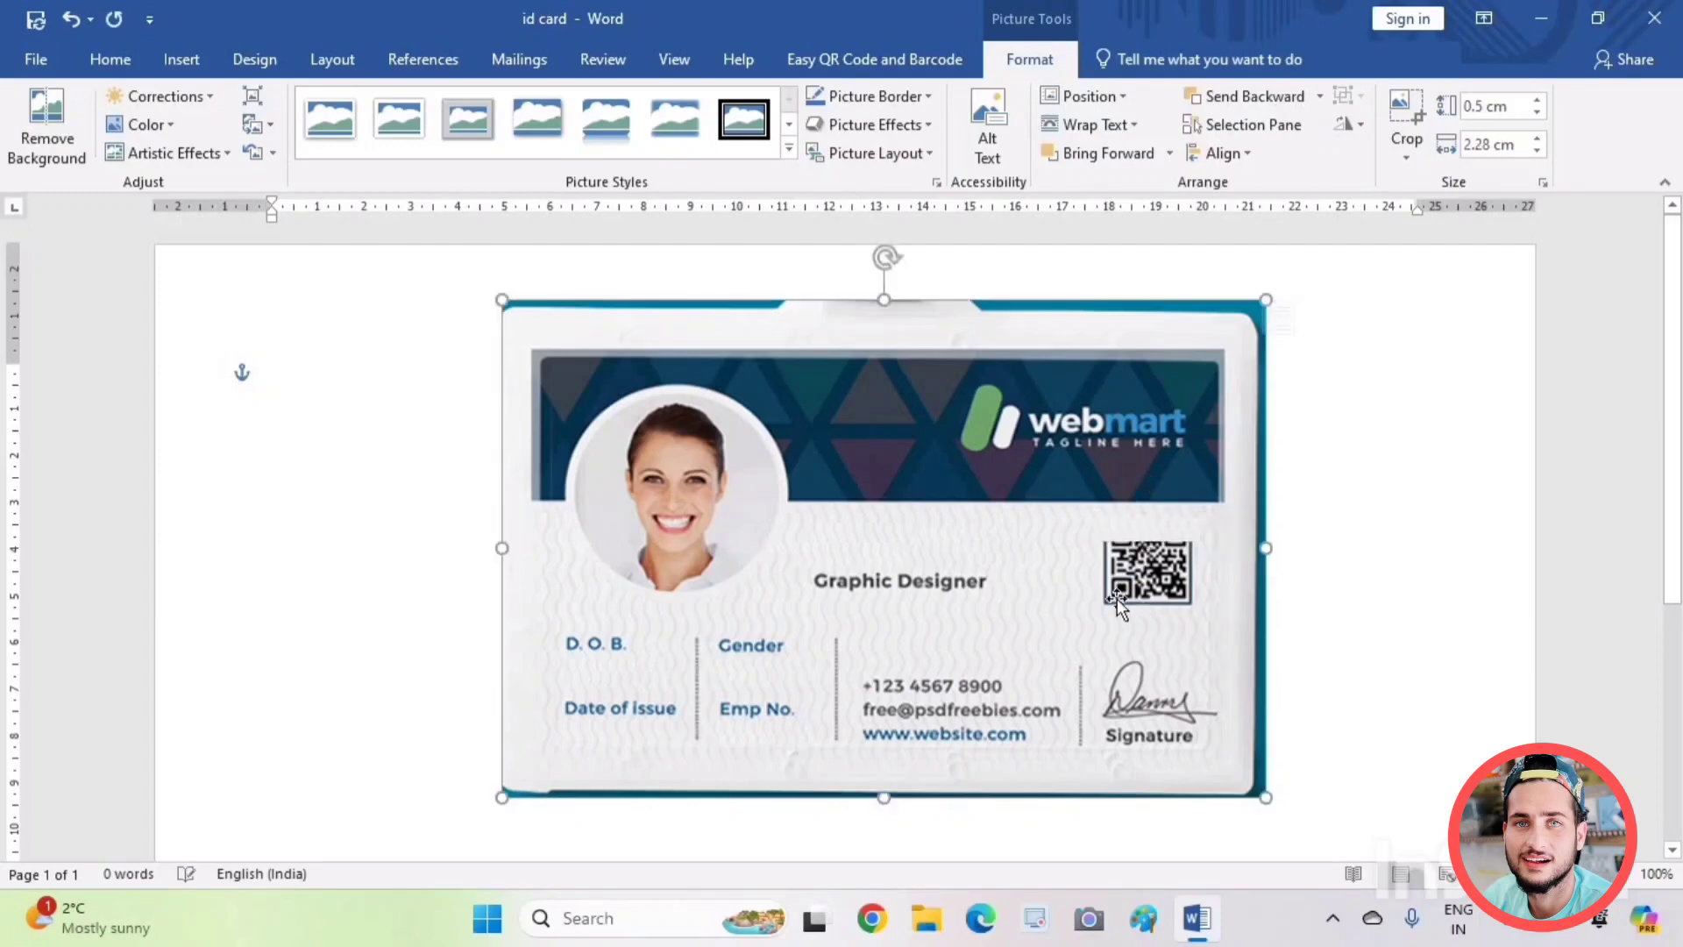
click(1143, 532)
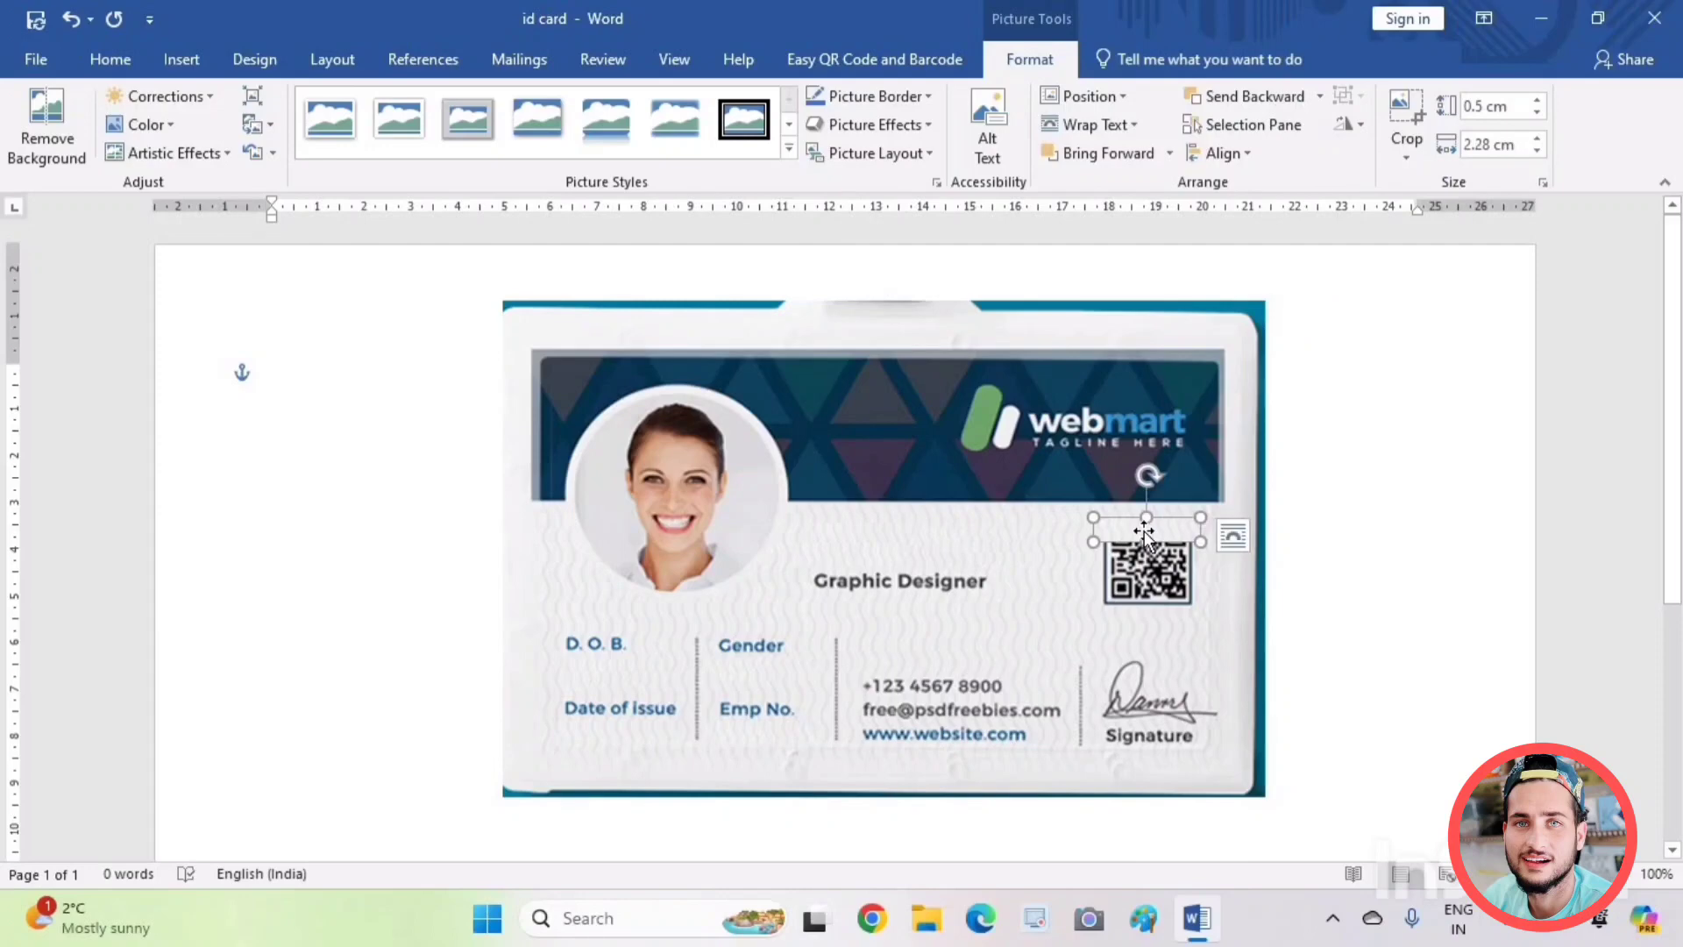
drag(1144, 532, 1132, 544)
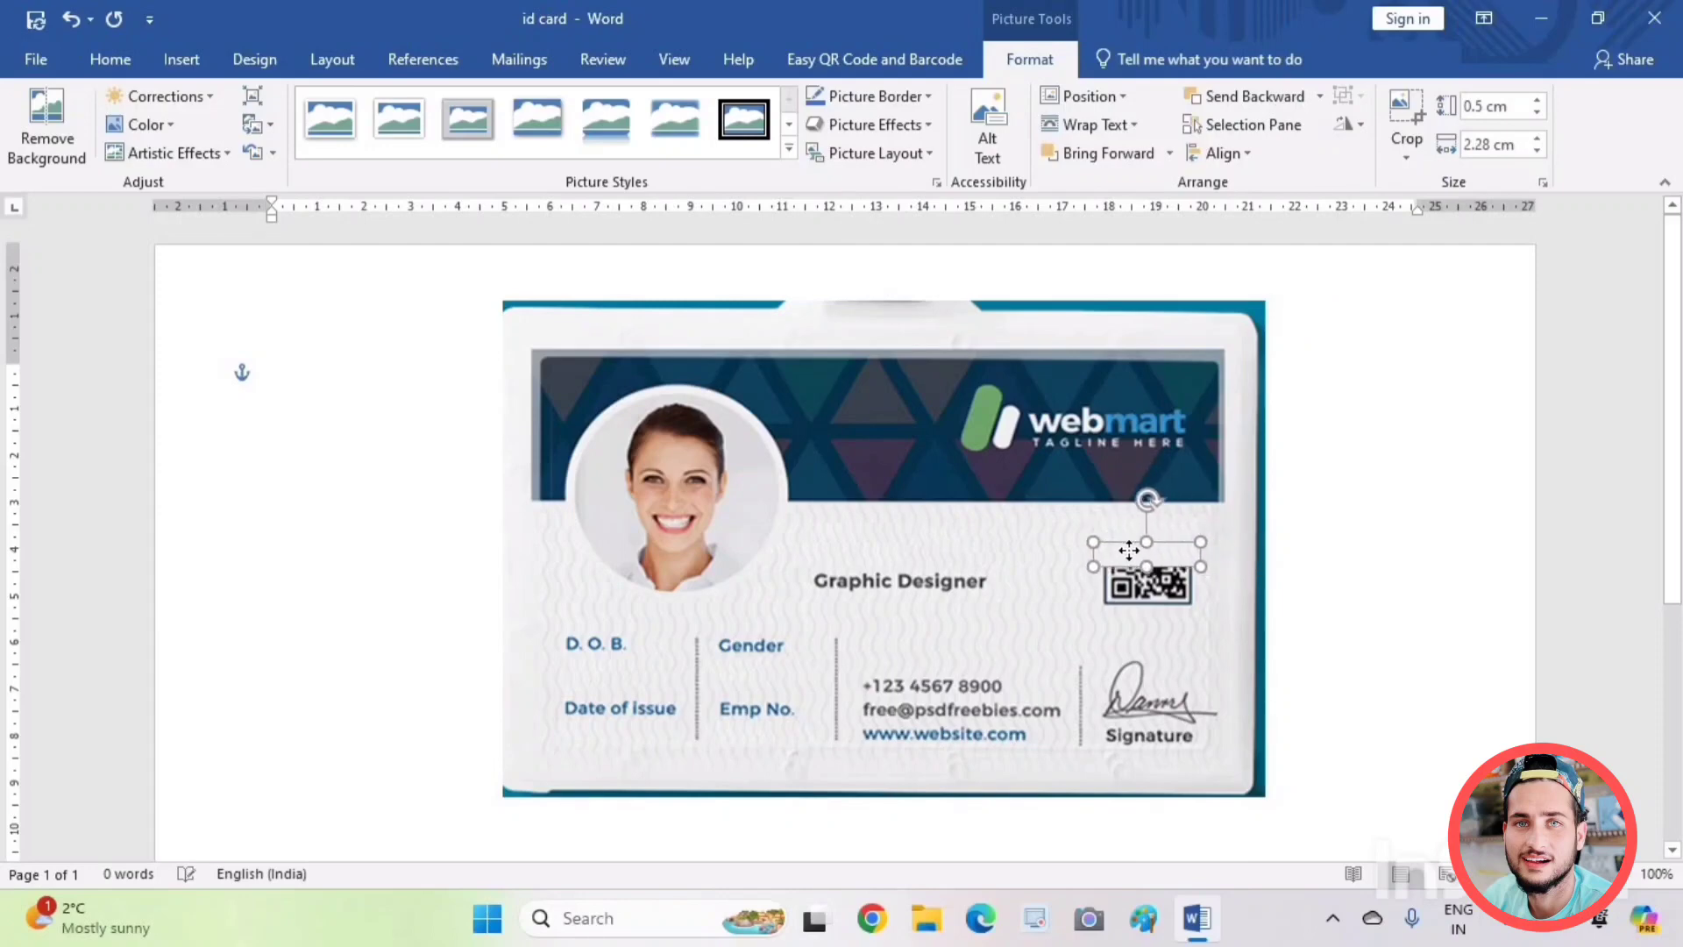
click(1132, 545)
click(1174, 553)
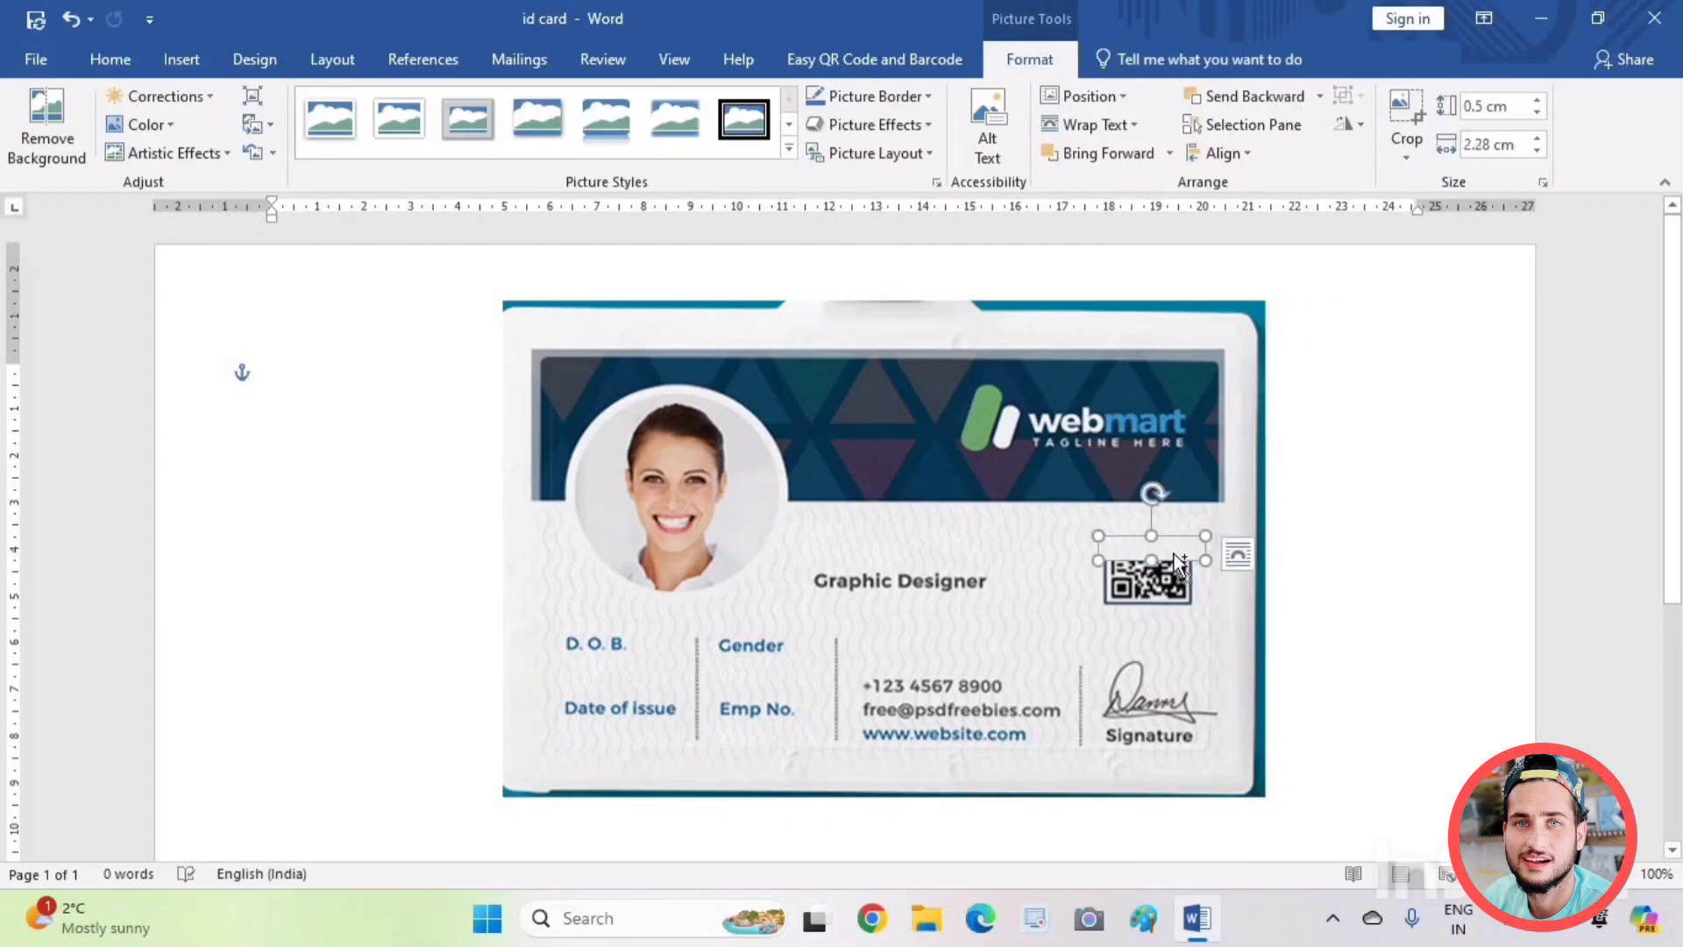
drag(1170, 583, 1117, 587)
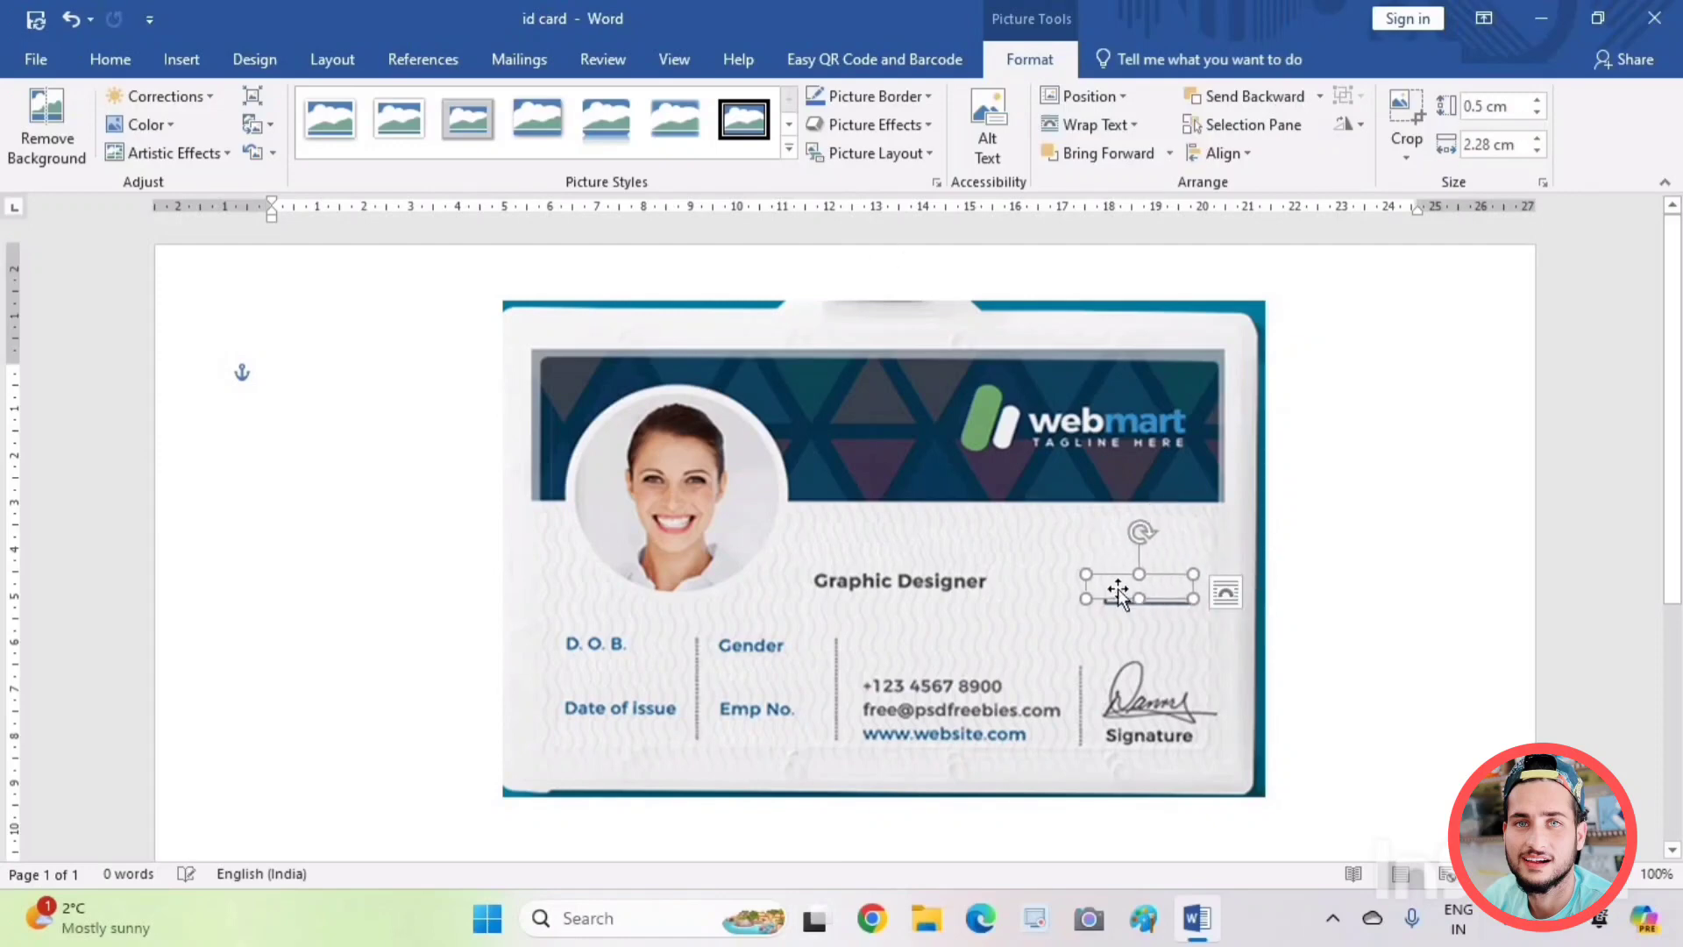
click(1211, 666)
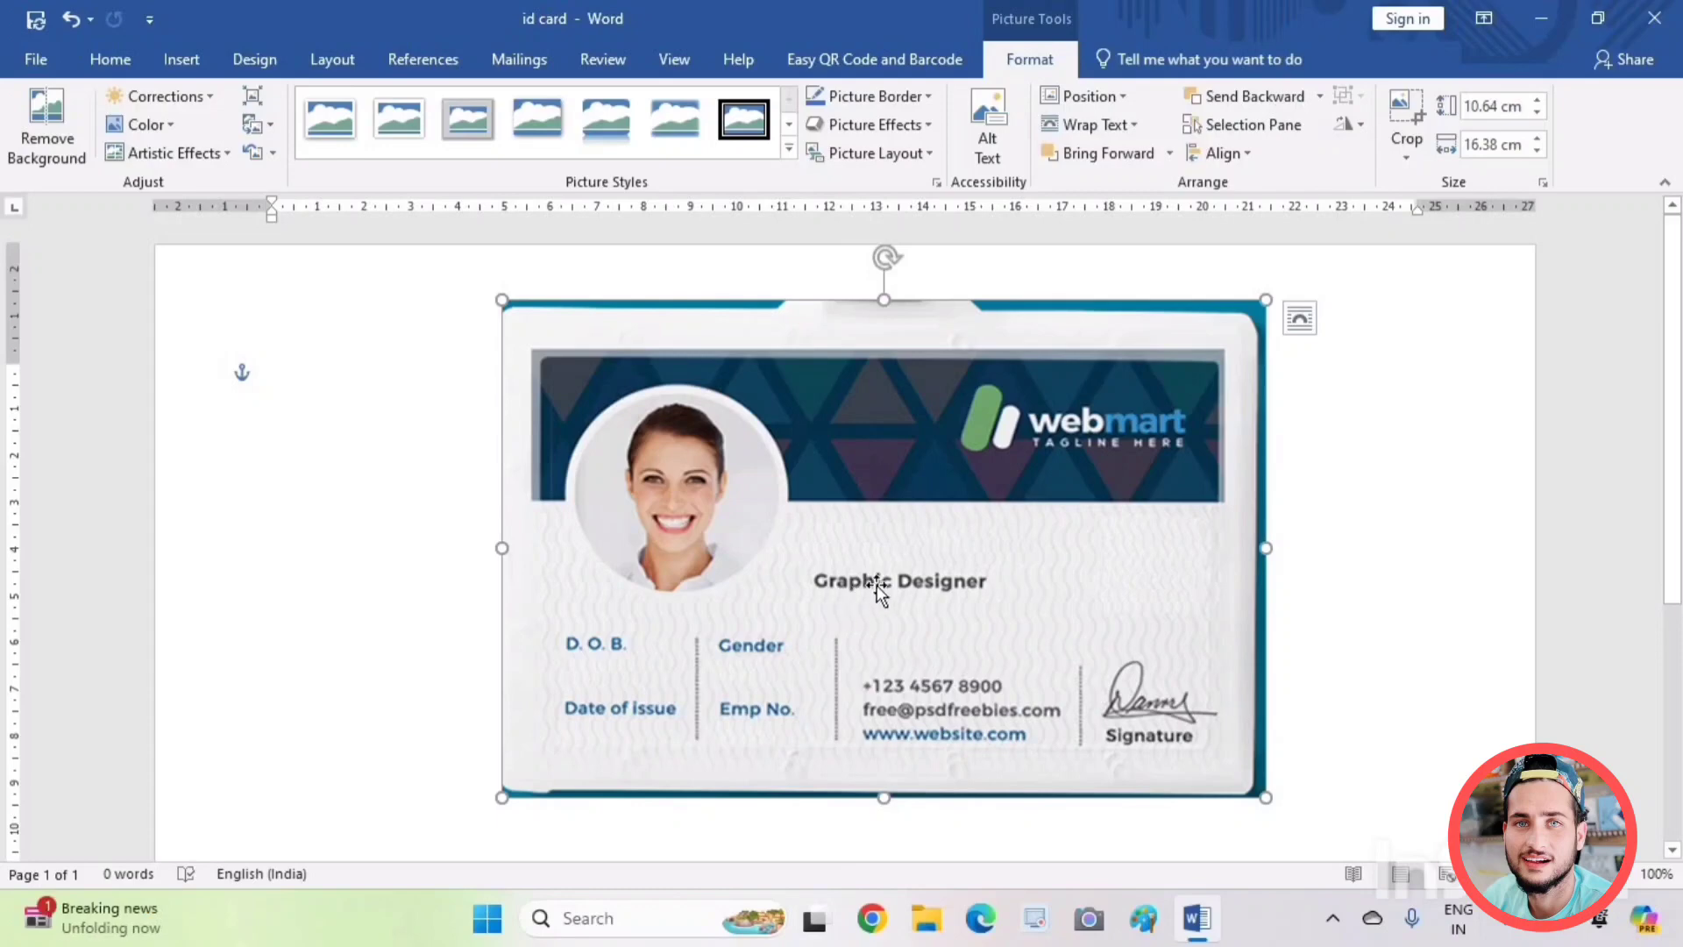
click(879, 530)
Insert a Simple Text Box from the Insert tab onto the ID card
click(777, 769)
click(184, 61)
click(1271, 136)
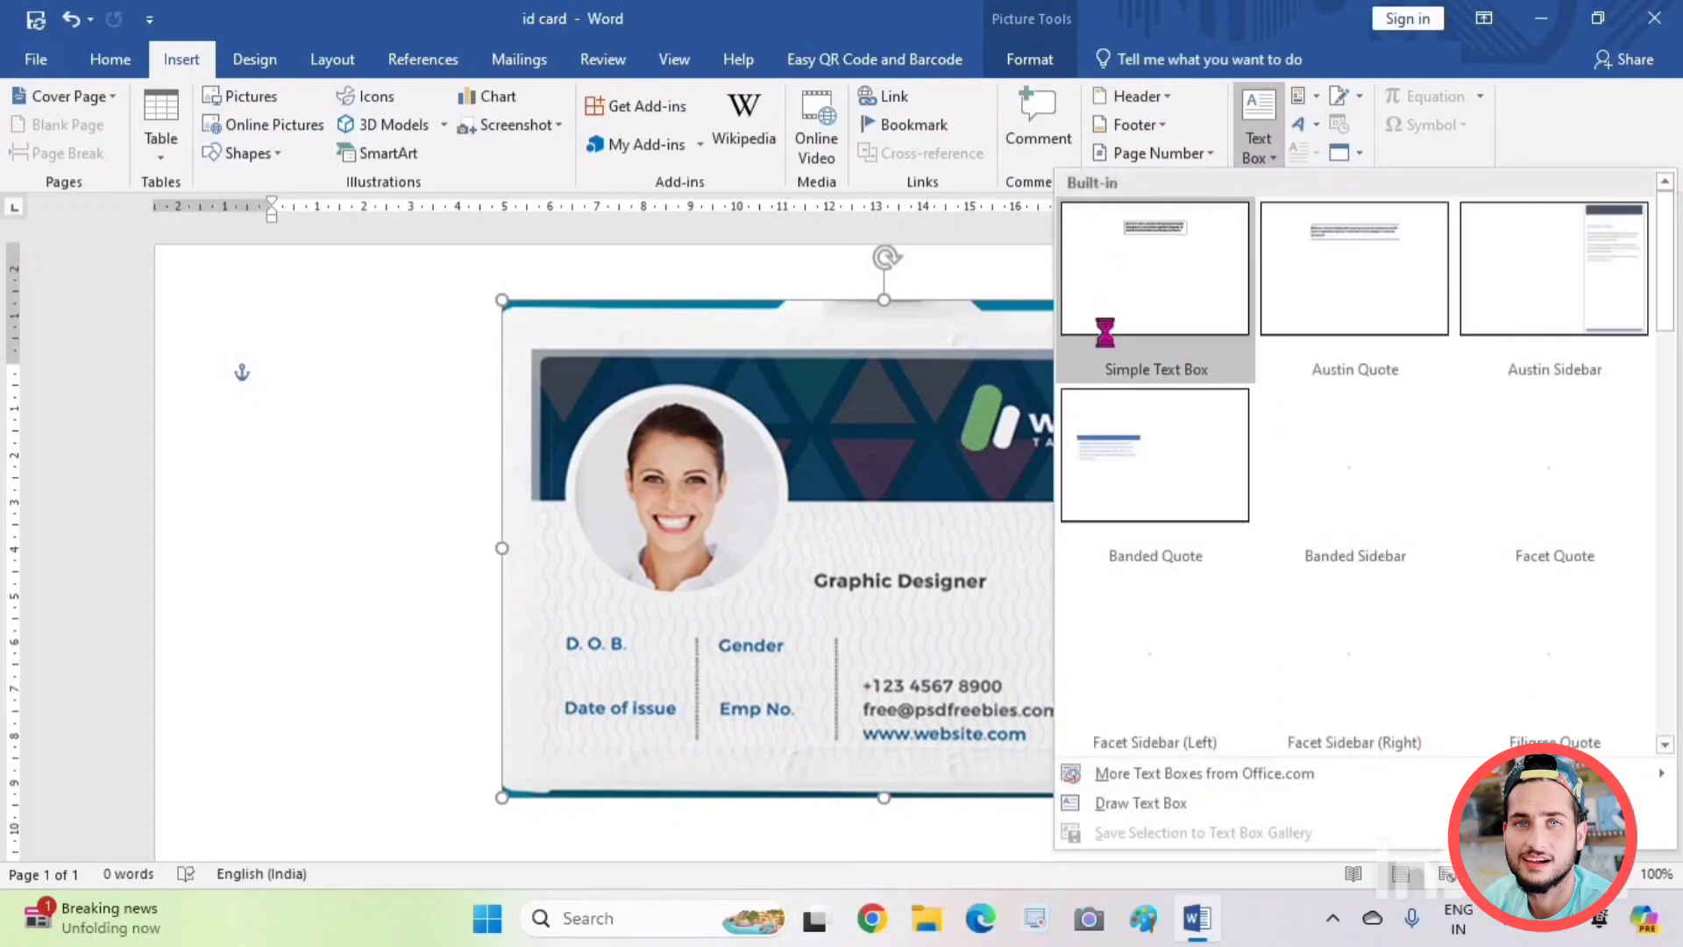
click(1155, 289)
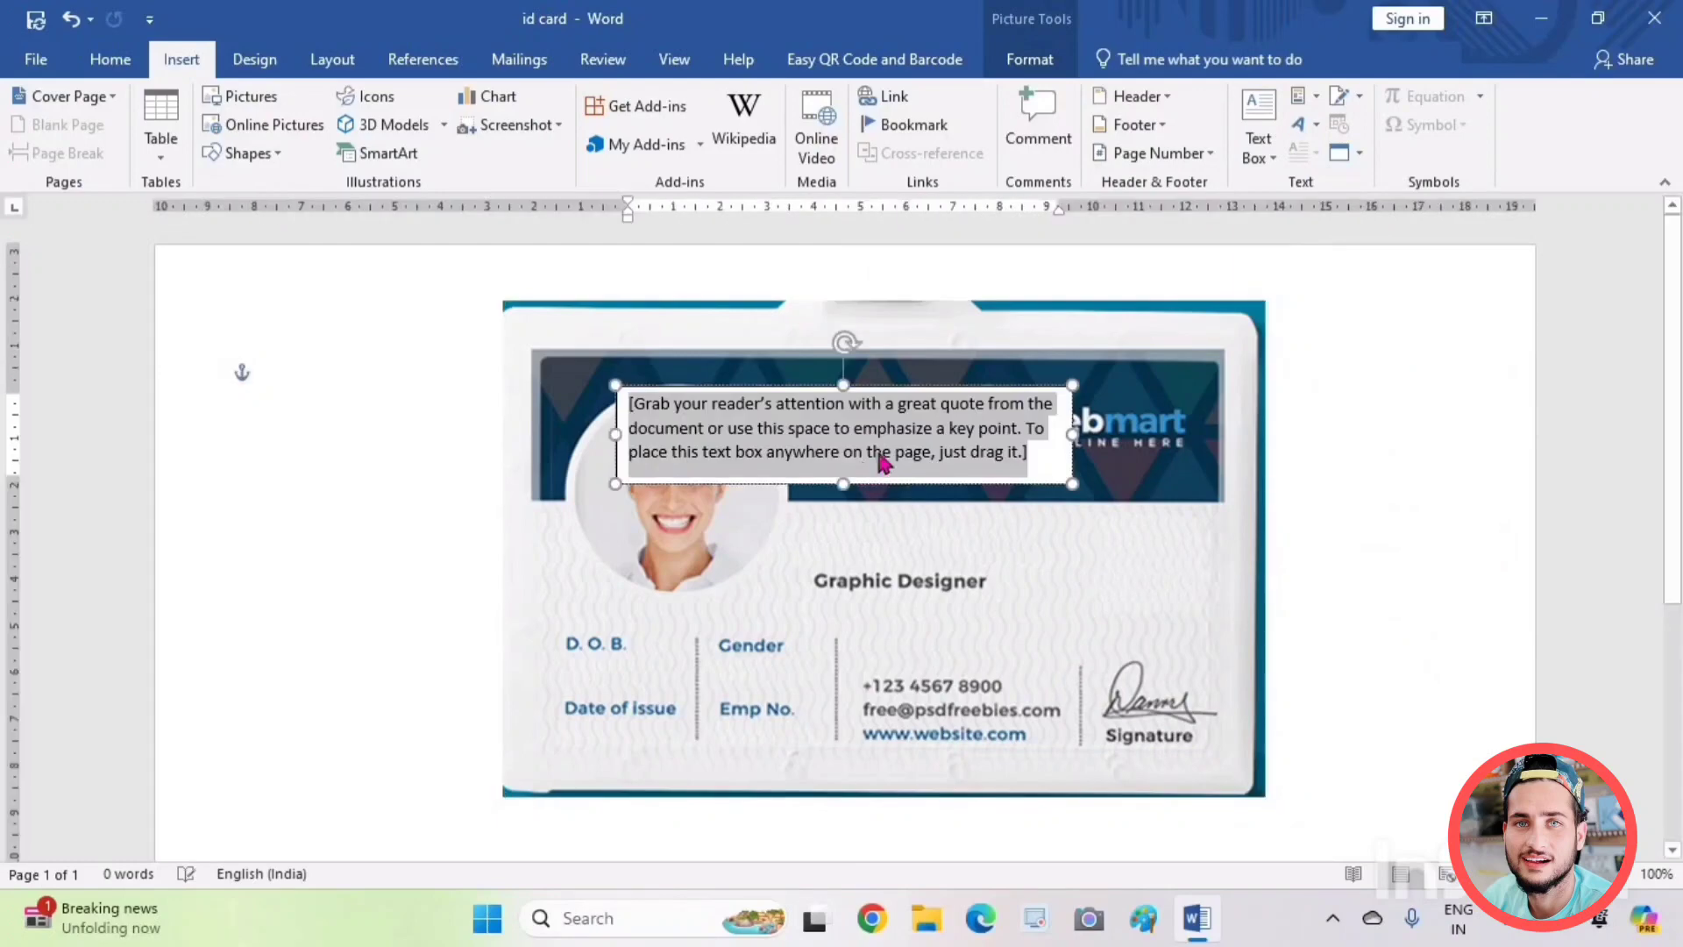
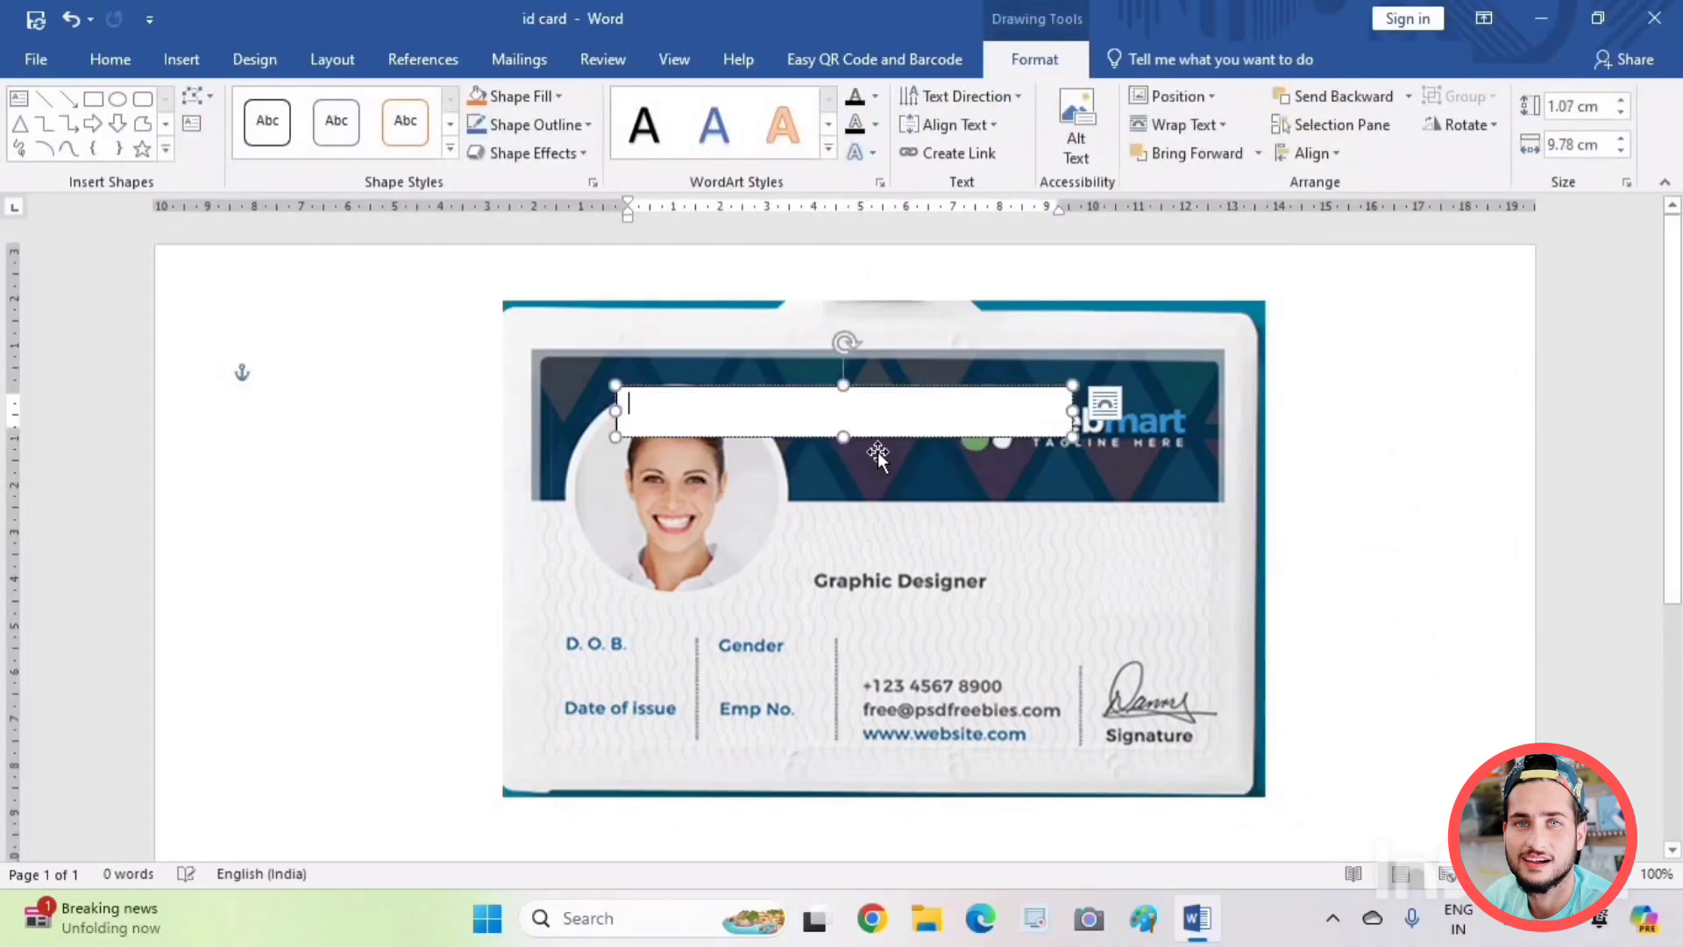
Narrow a text box, move it above 'Graphic Designer', and type the cardholder's name in capitals
drag(1072, 435, 738, 433)
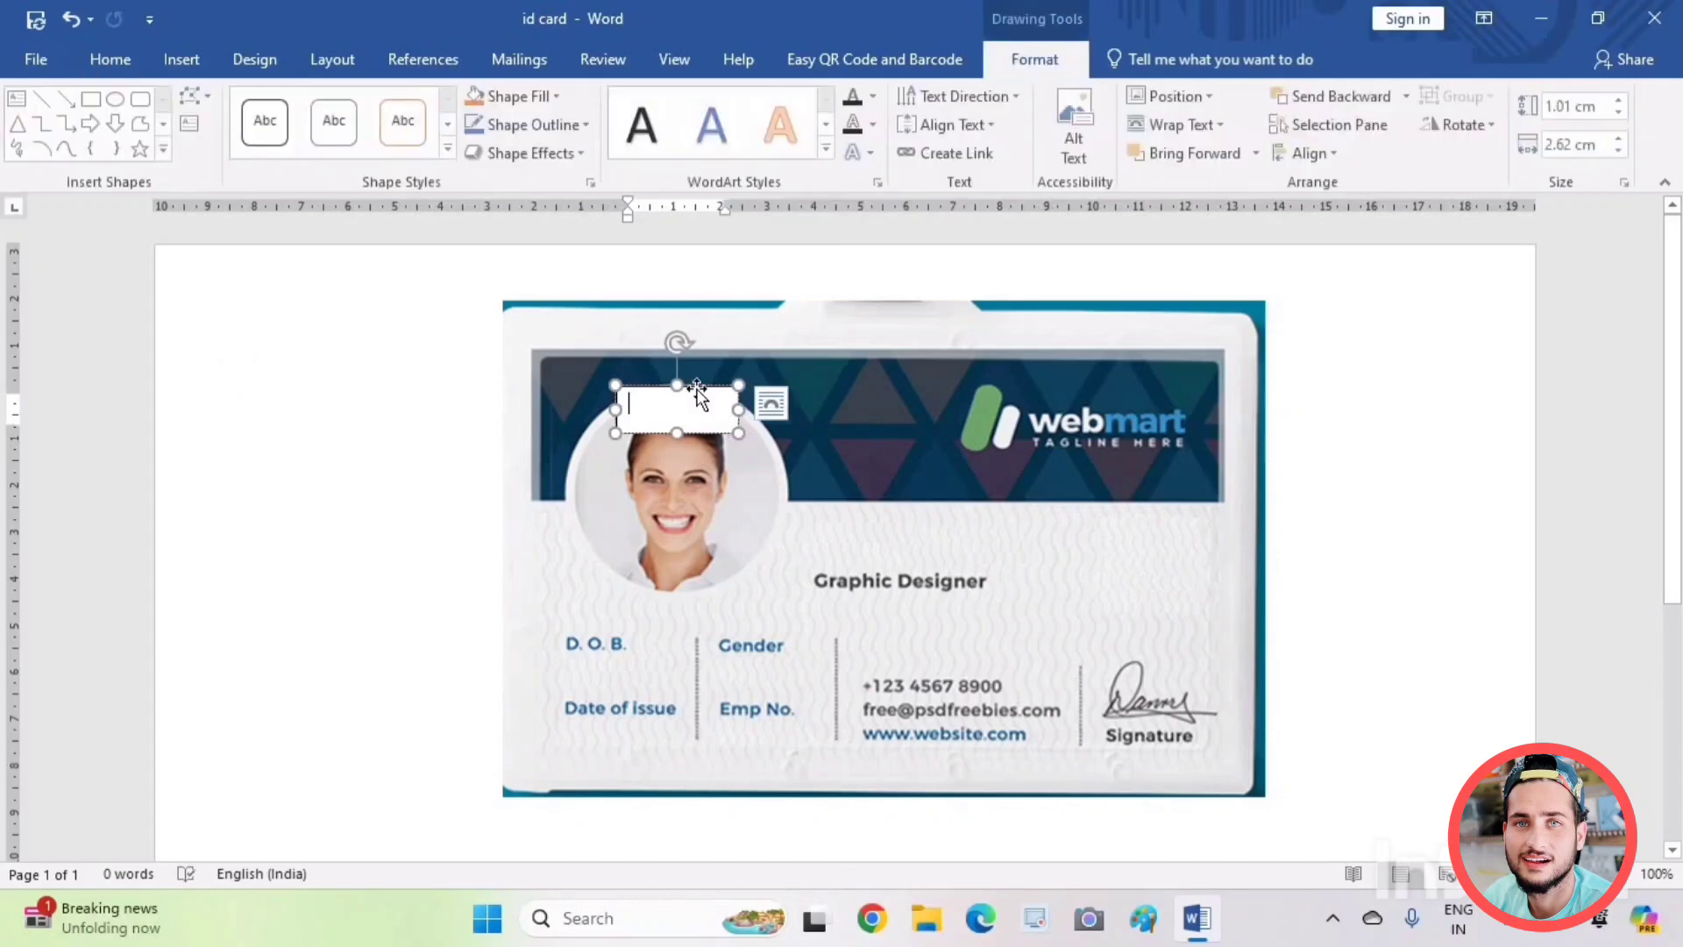
mouse_move(701, 391)
mouse_down()
mouse_move(907, 502)
mouse_move(895, 519)
mouse_move(1034, 538)
mouse_up()
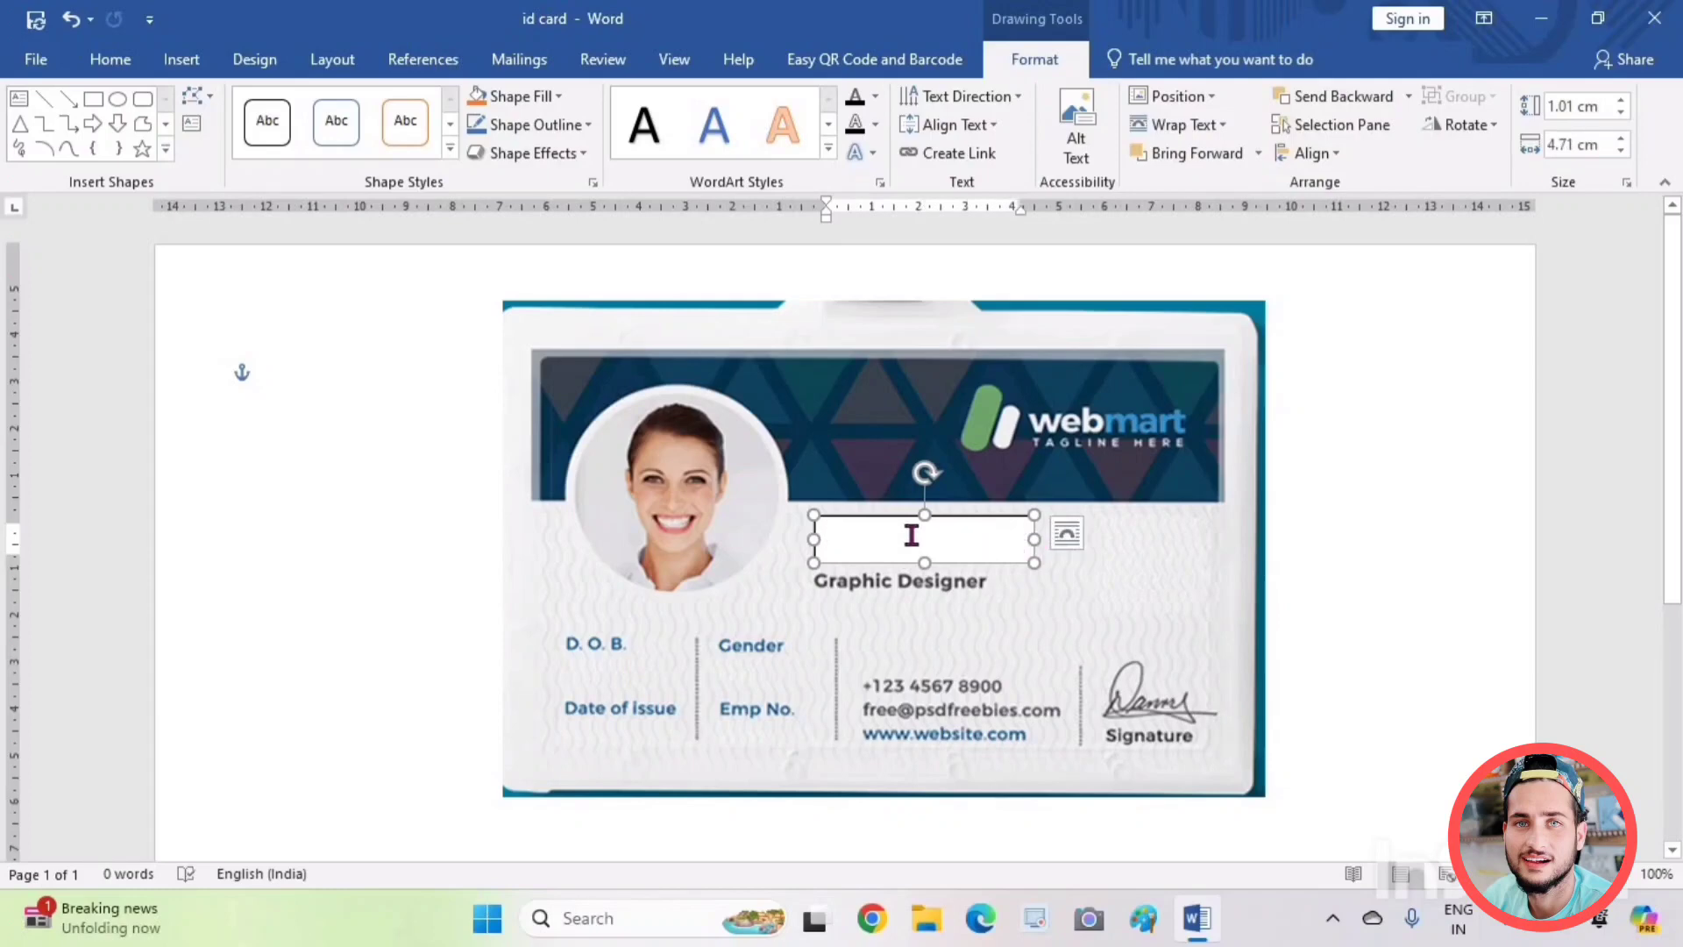
key(ctrl+a)
key(BackSpace)
text(IJA)
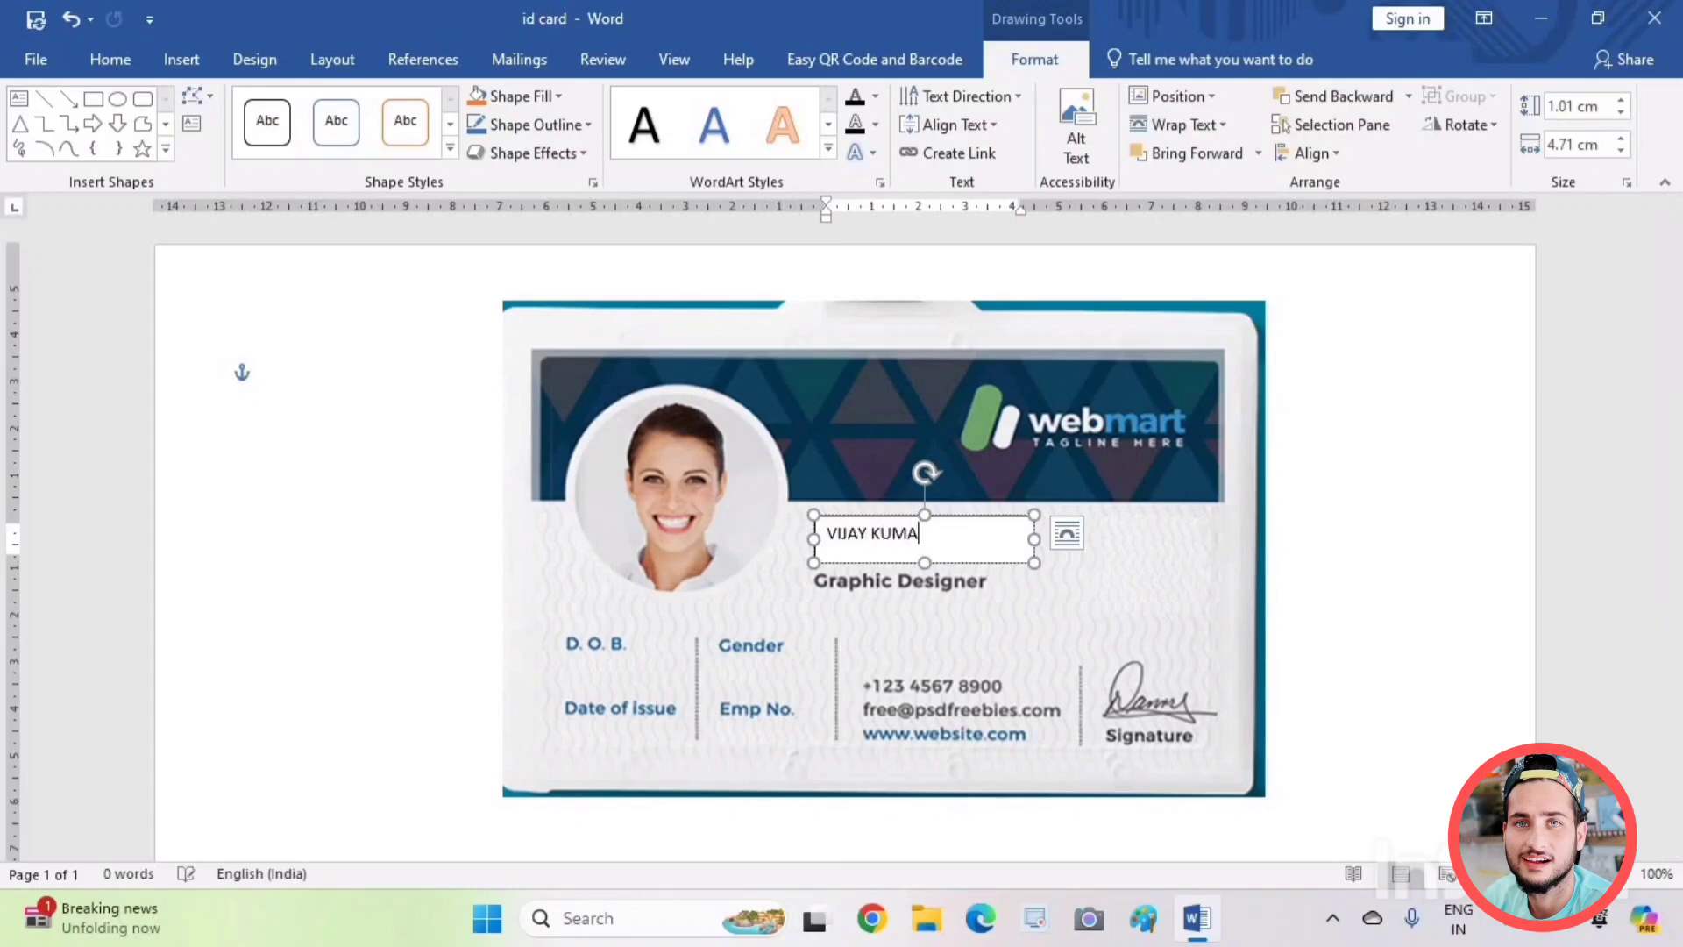
text(R)
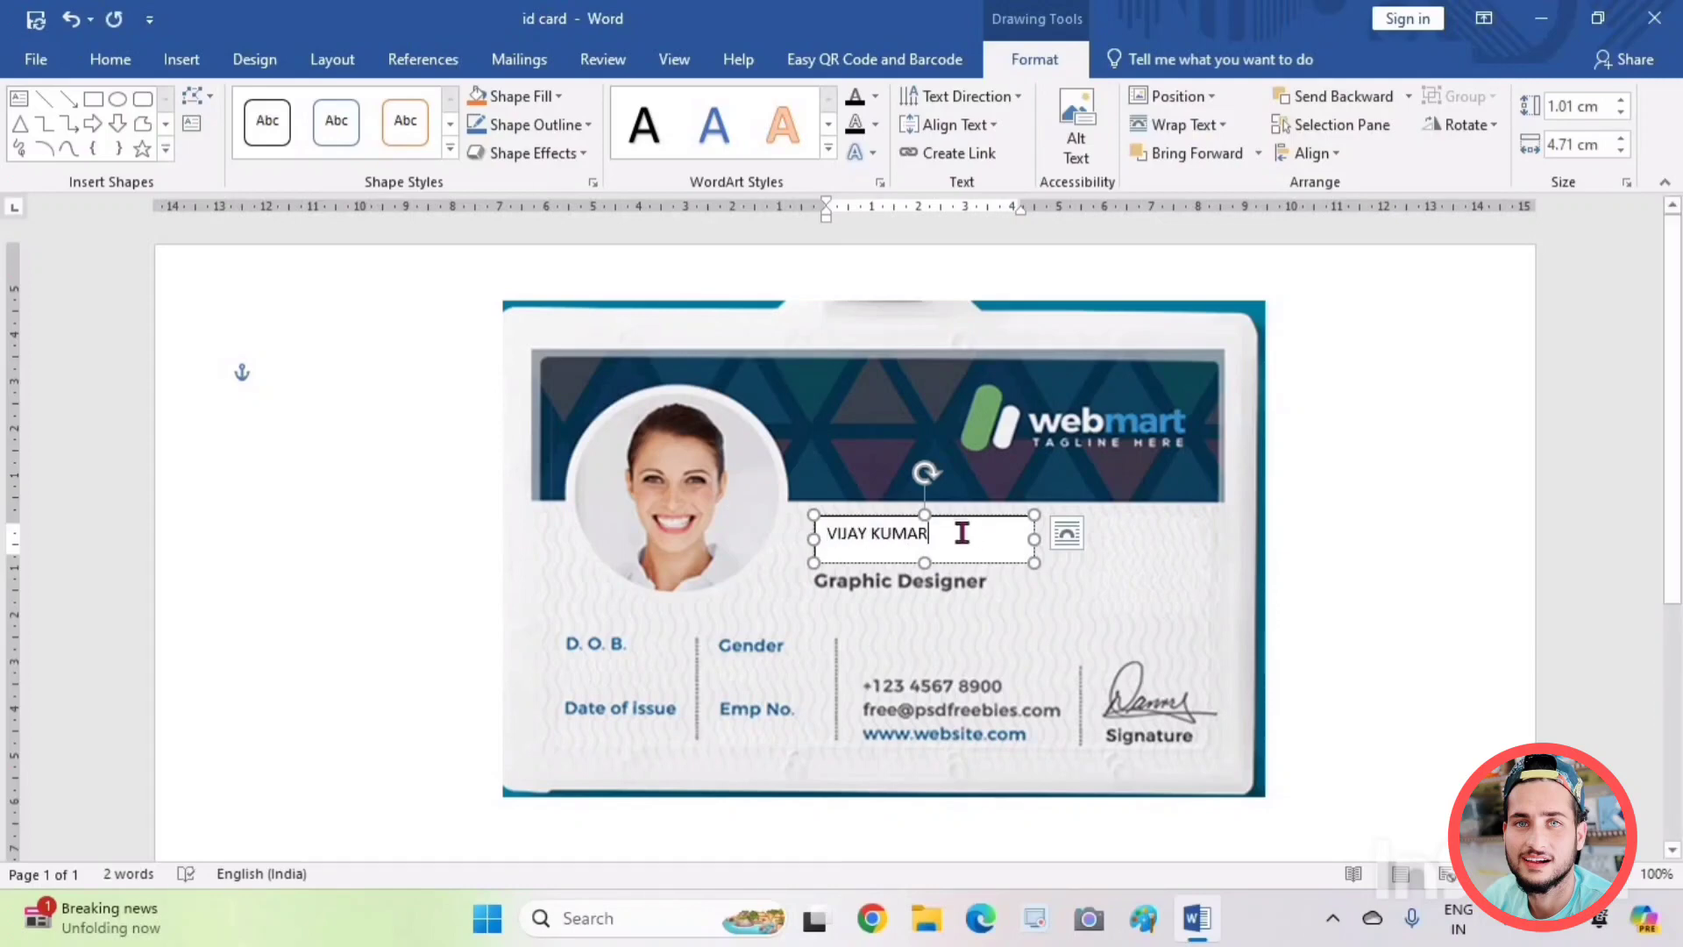
Format the whole cardholder's name as bold Arial at 16 pt
key(ctrl+a)
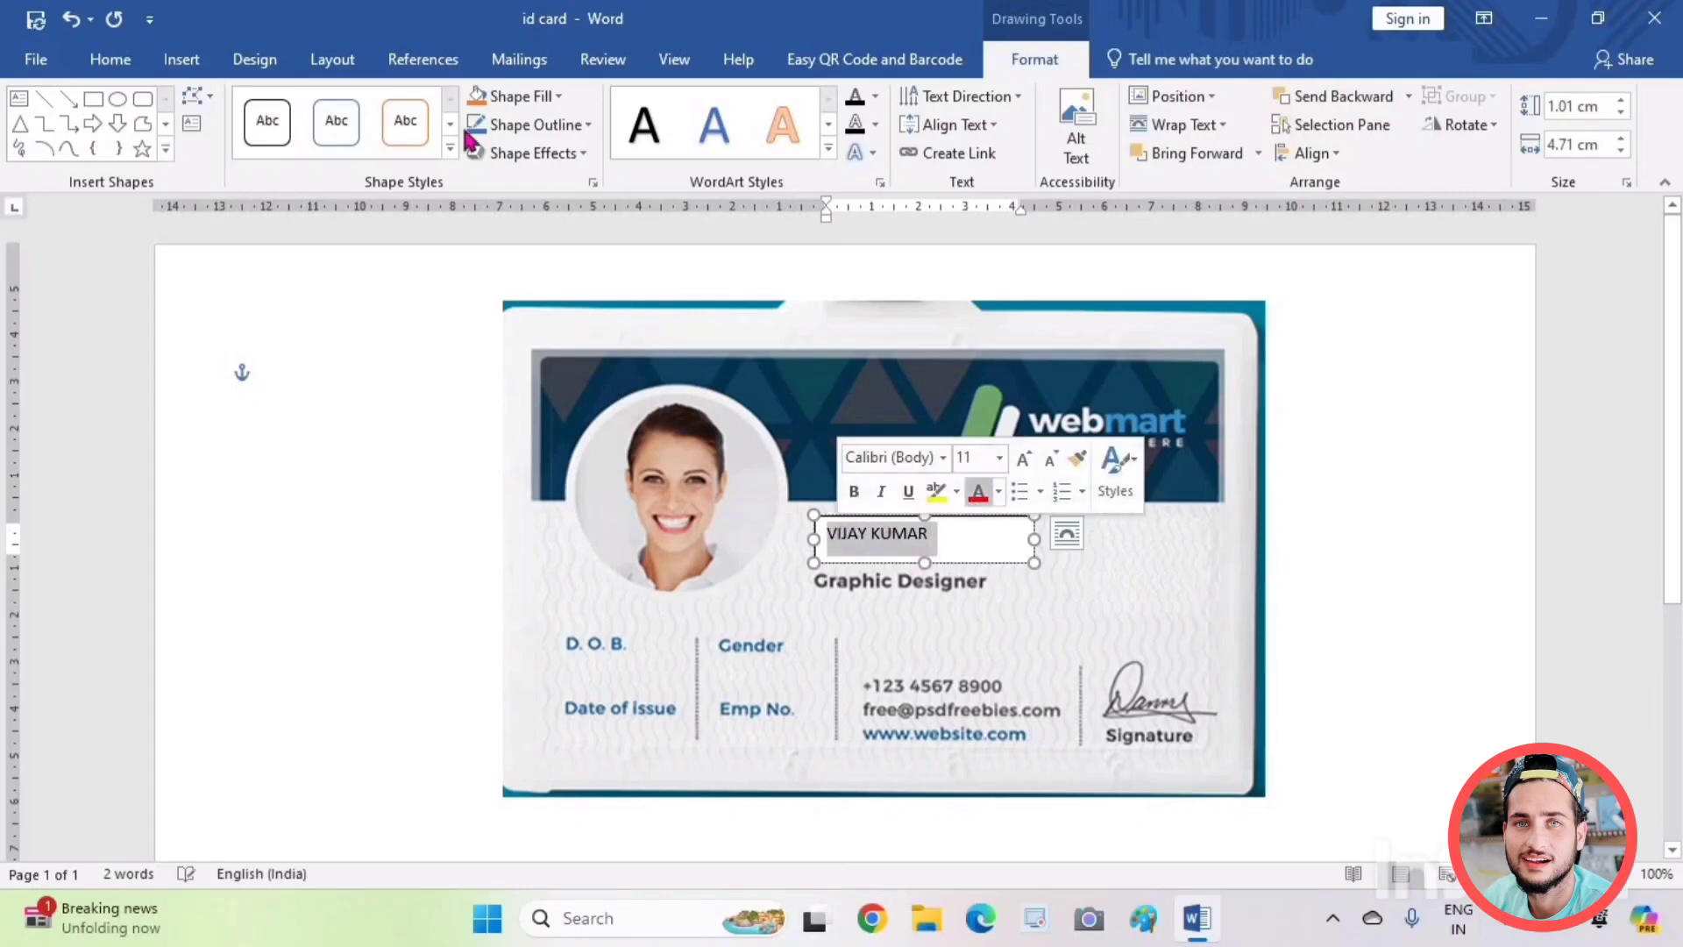
click(105, 58)
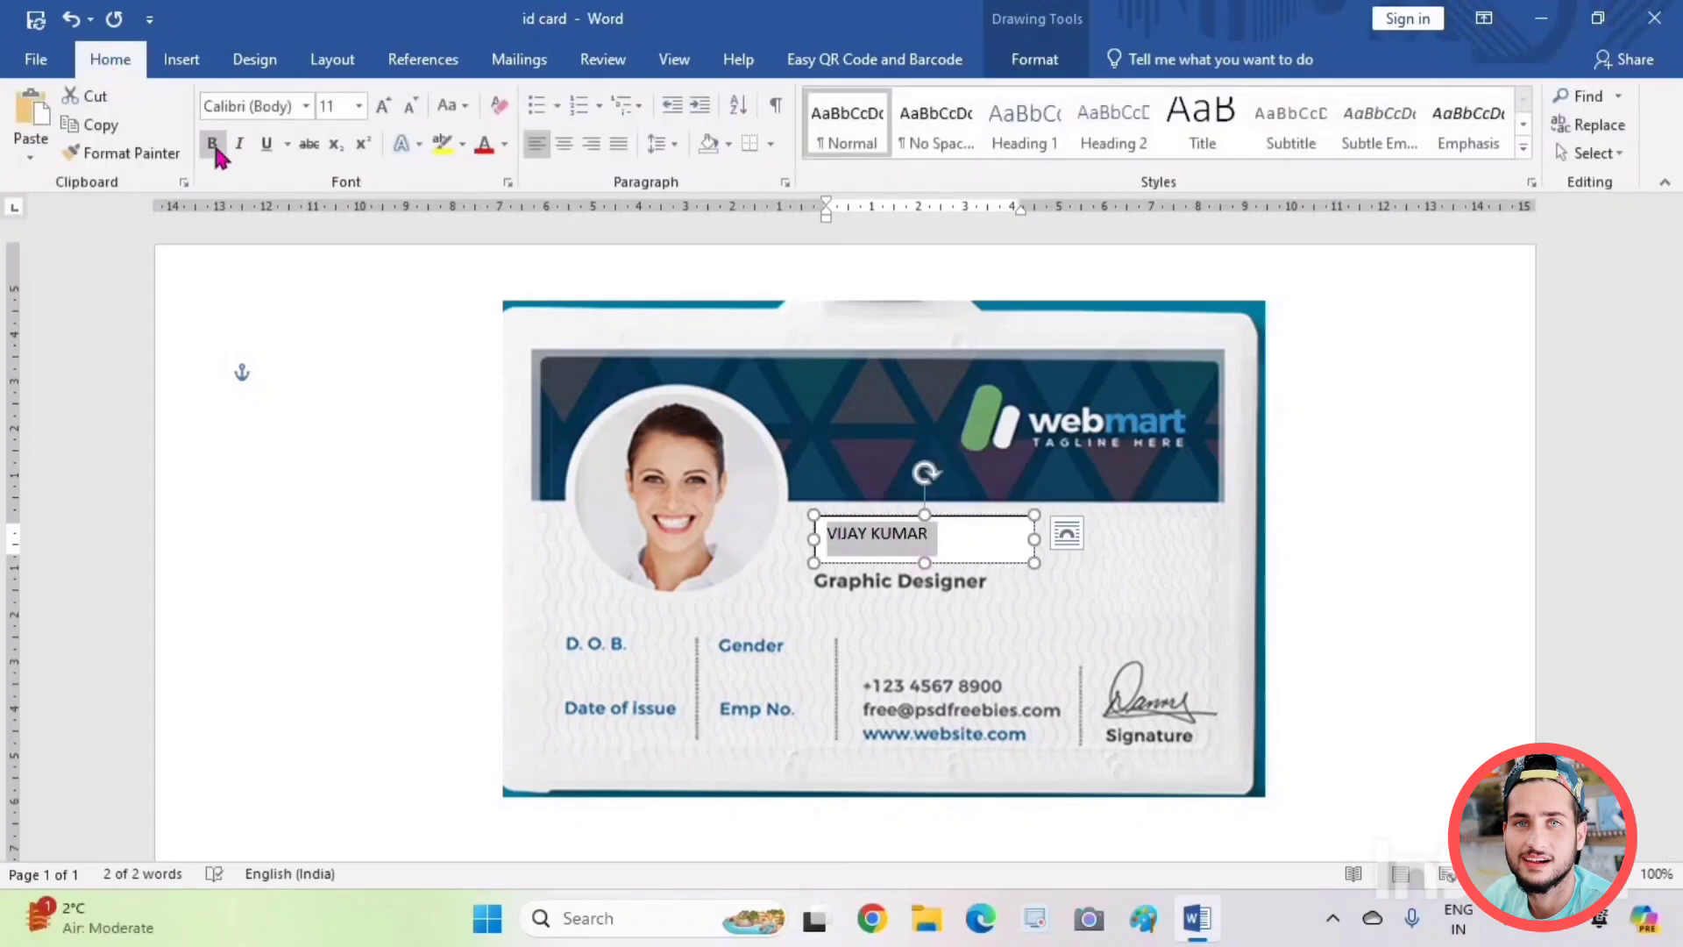
click(213, 144)
click(378, 107)
click(379, 107)
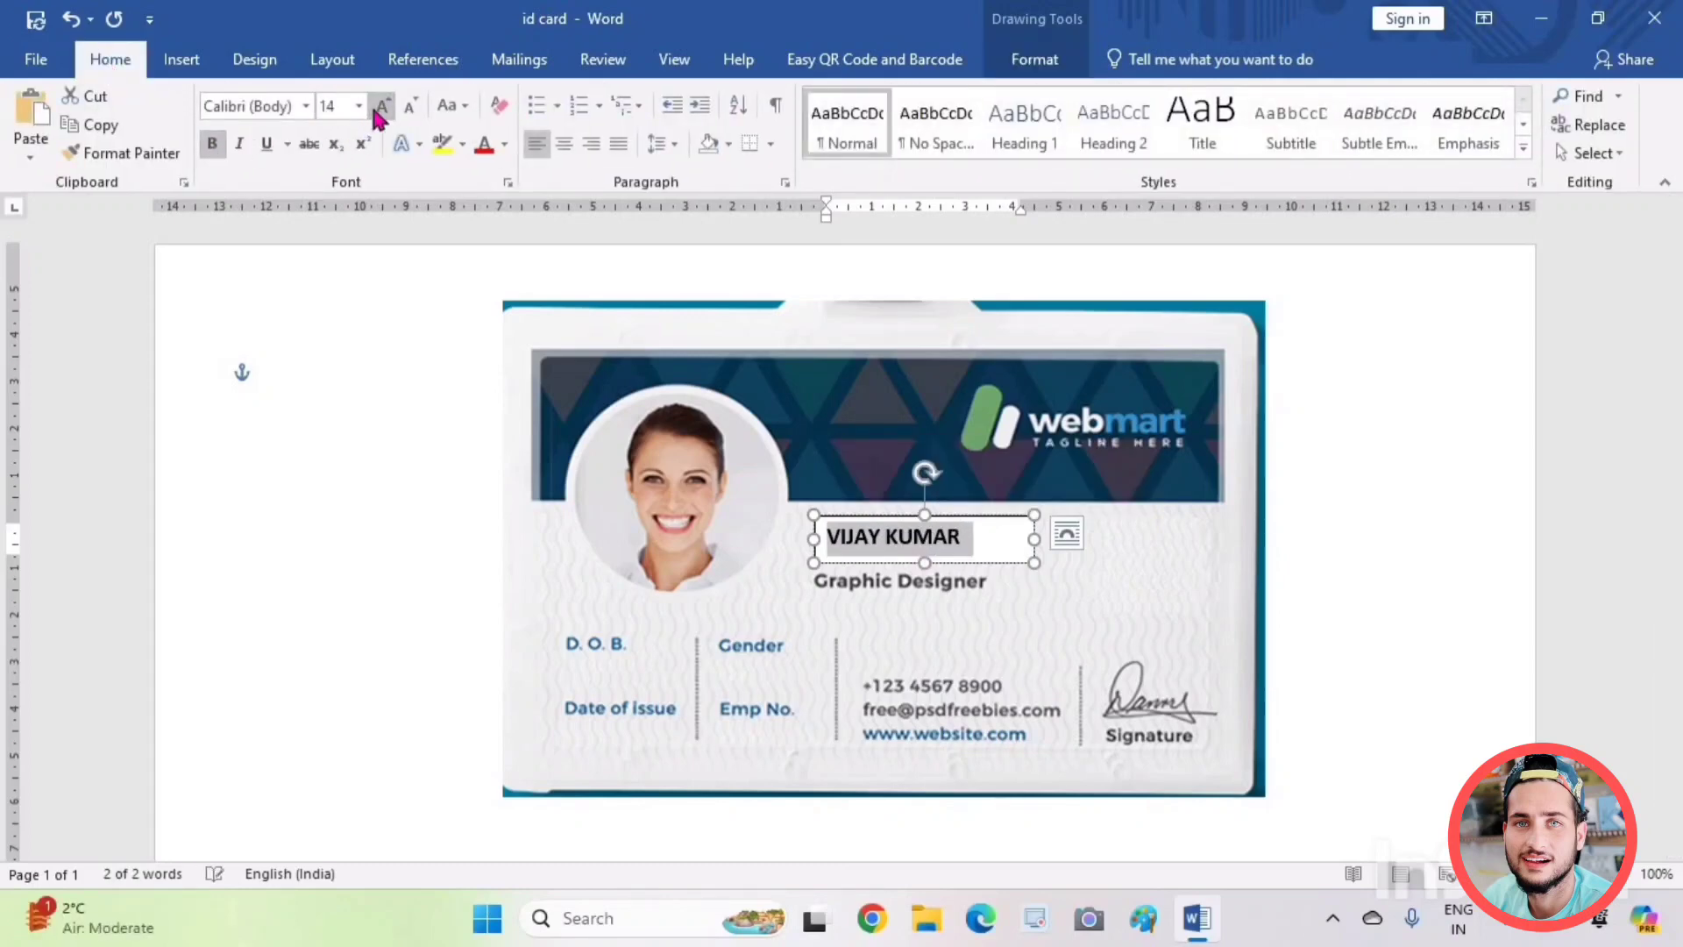
click(378, 107)
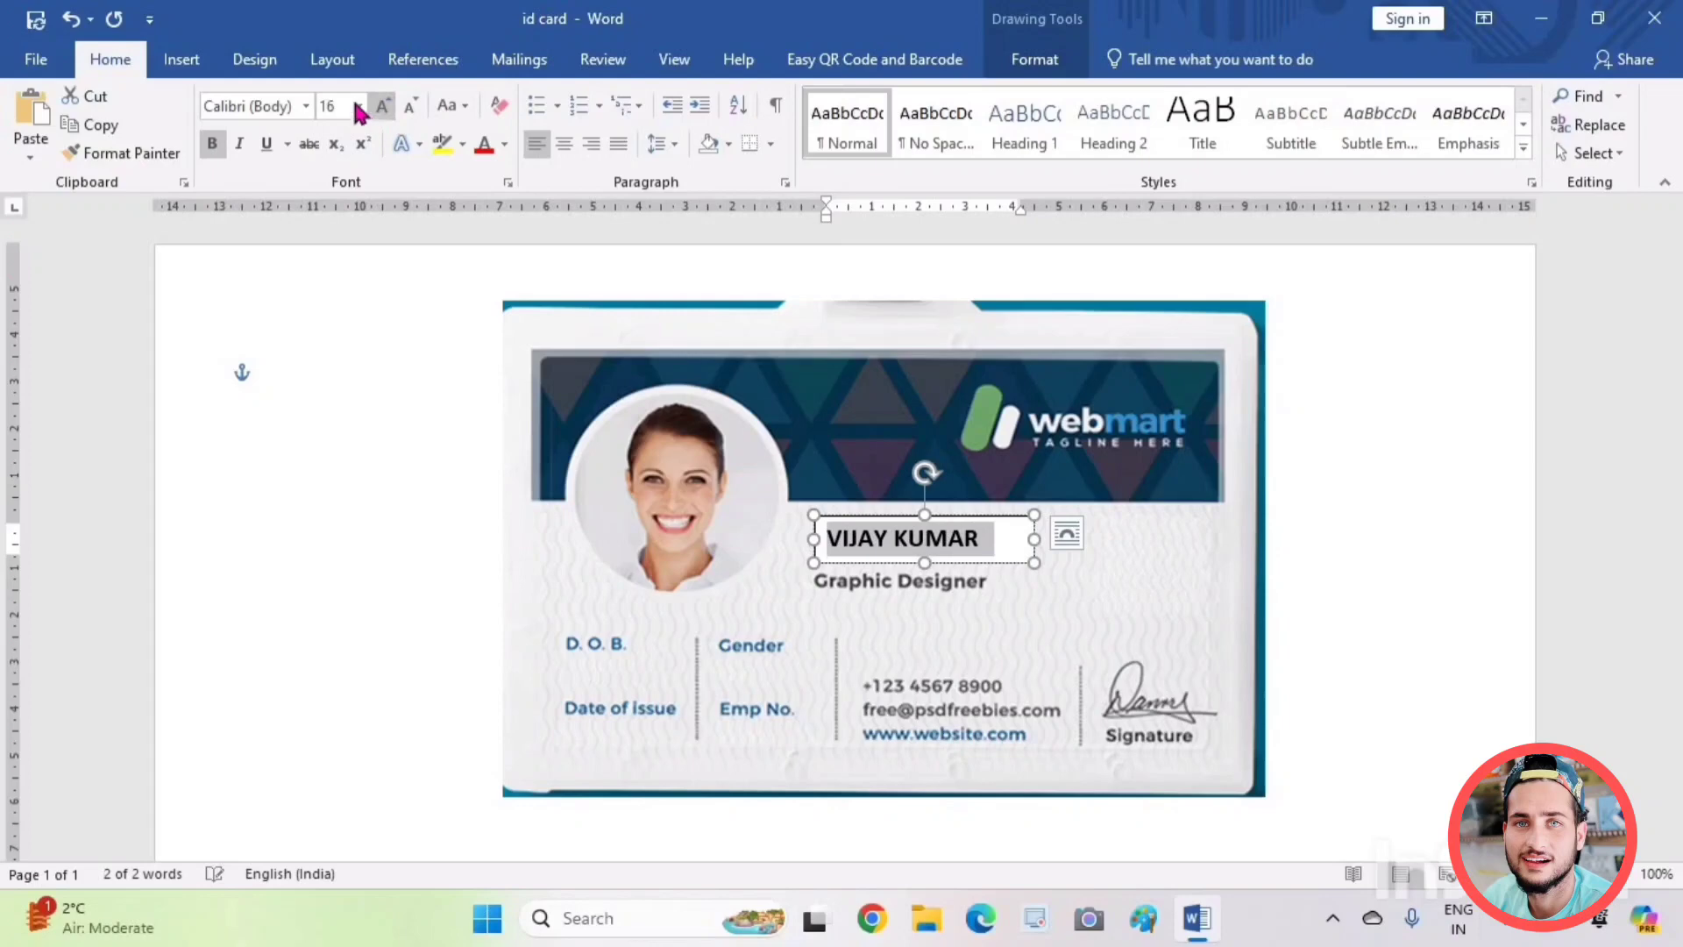
click(306, 106)
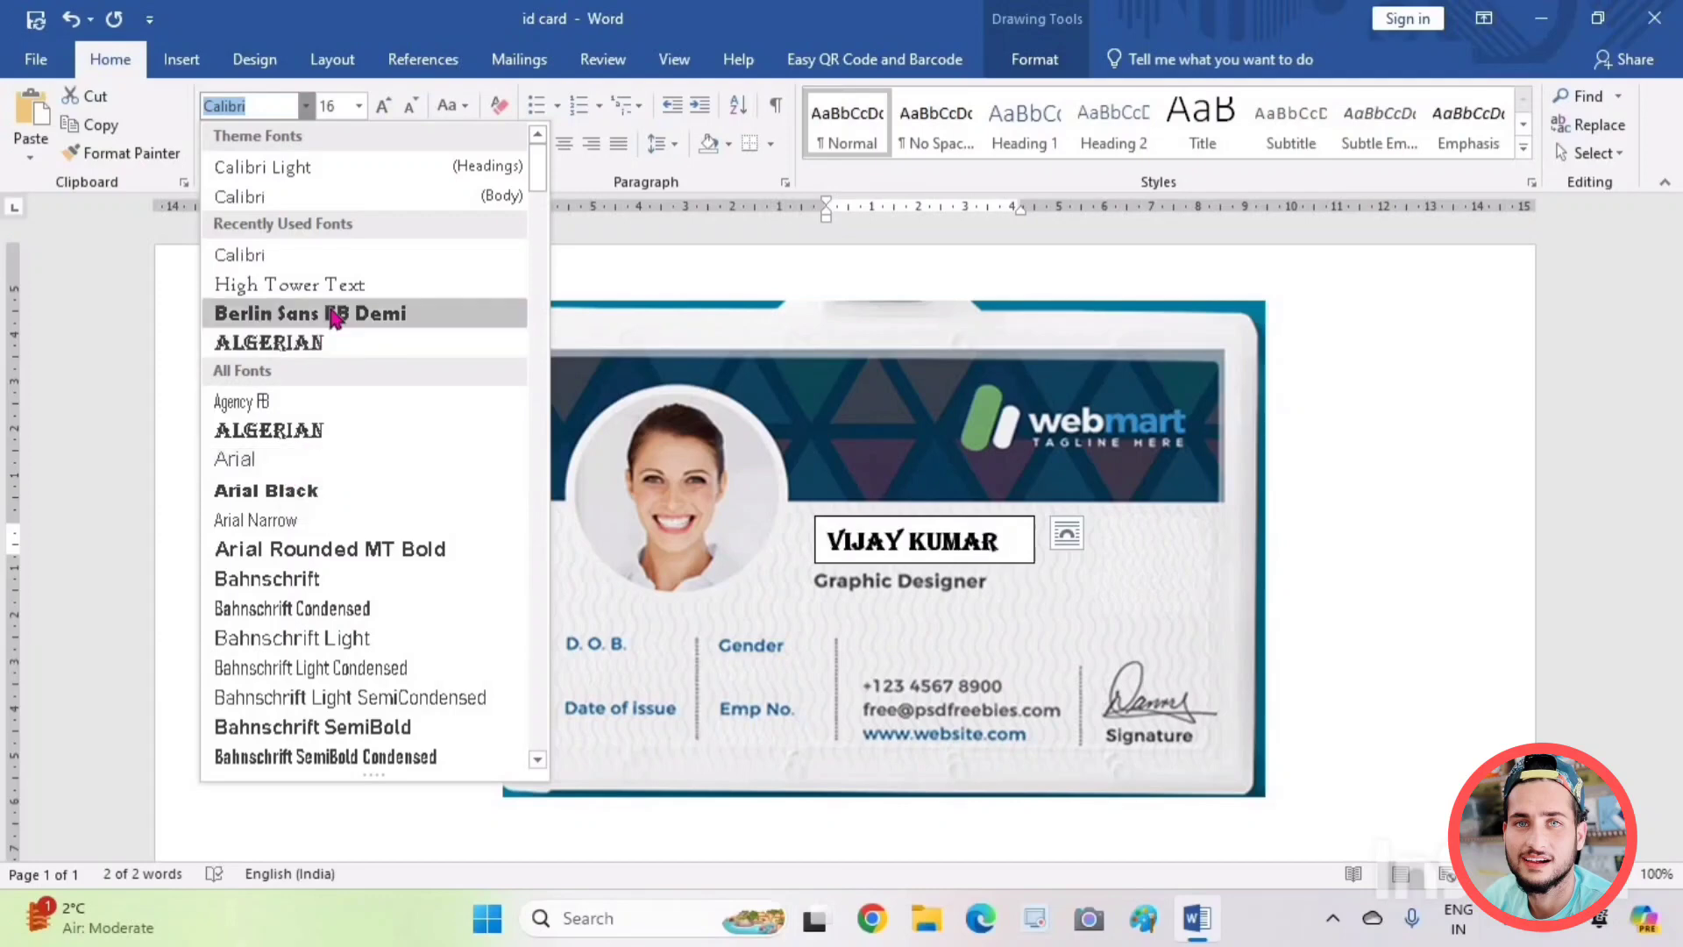
click(263, 459)
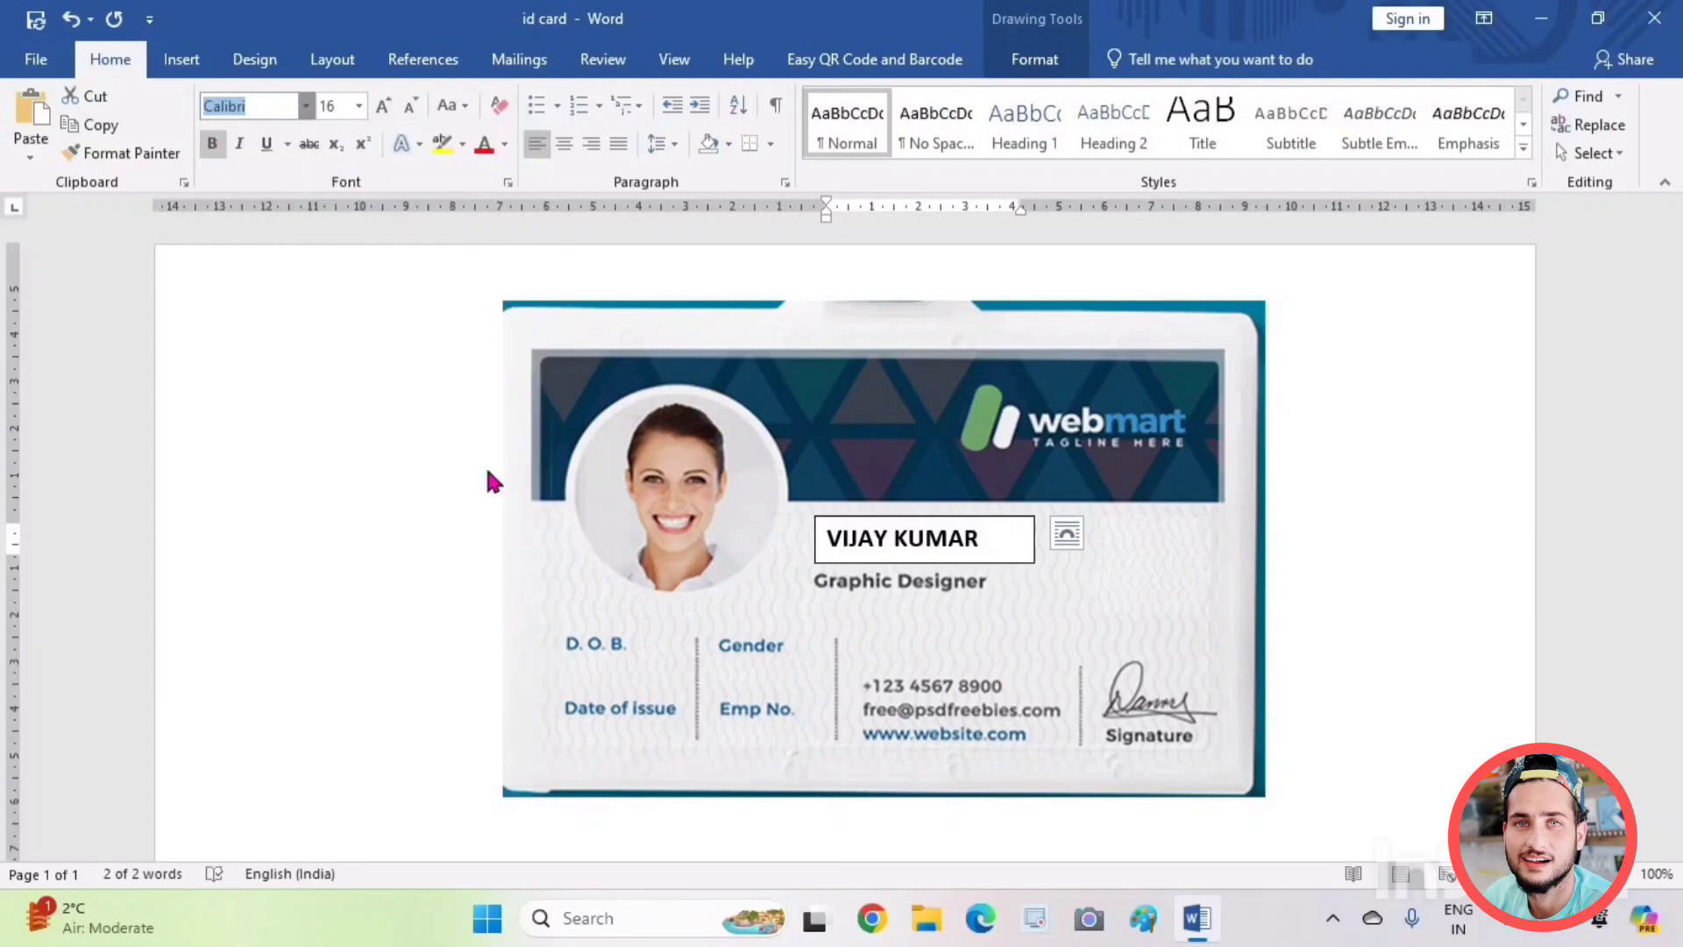
click(896, 519)
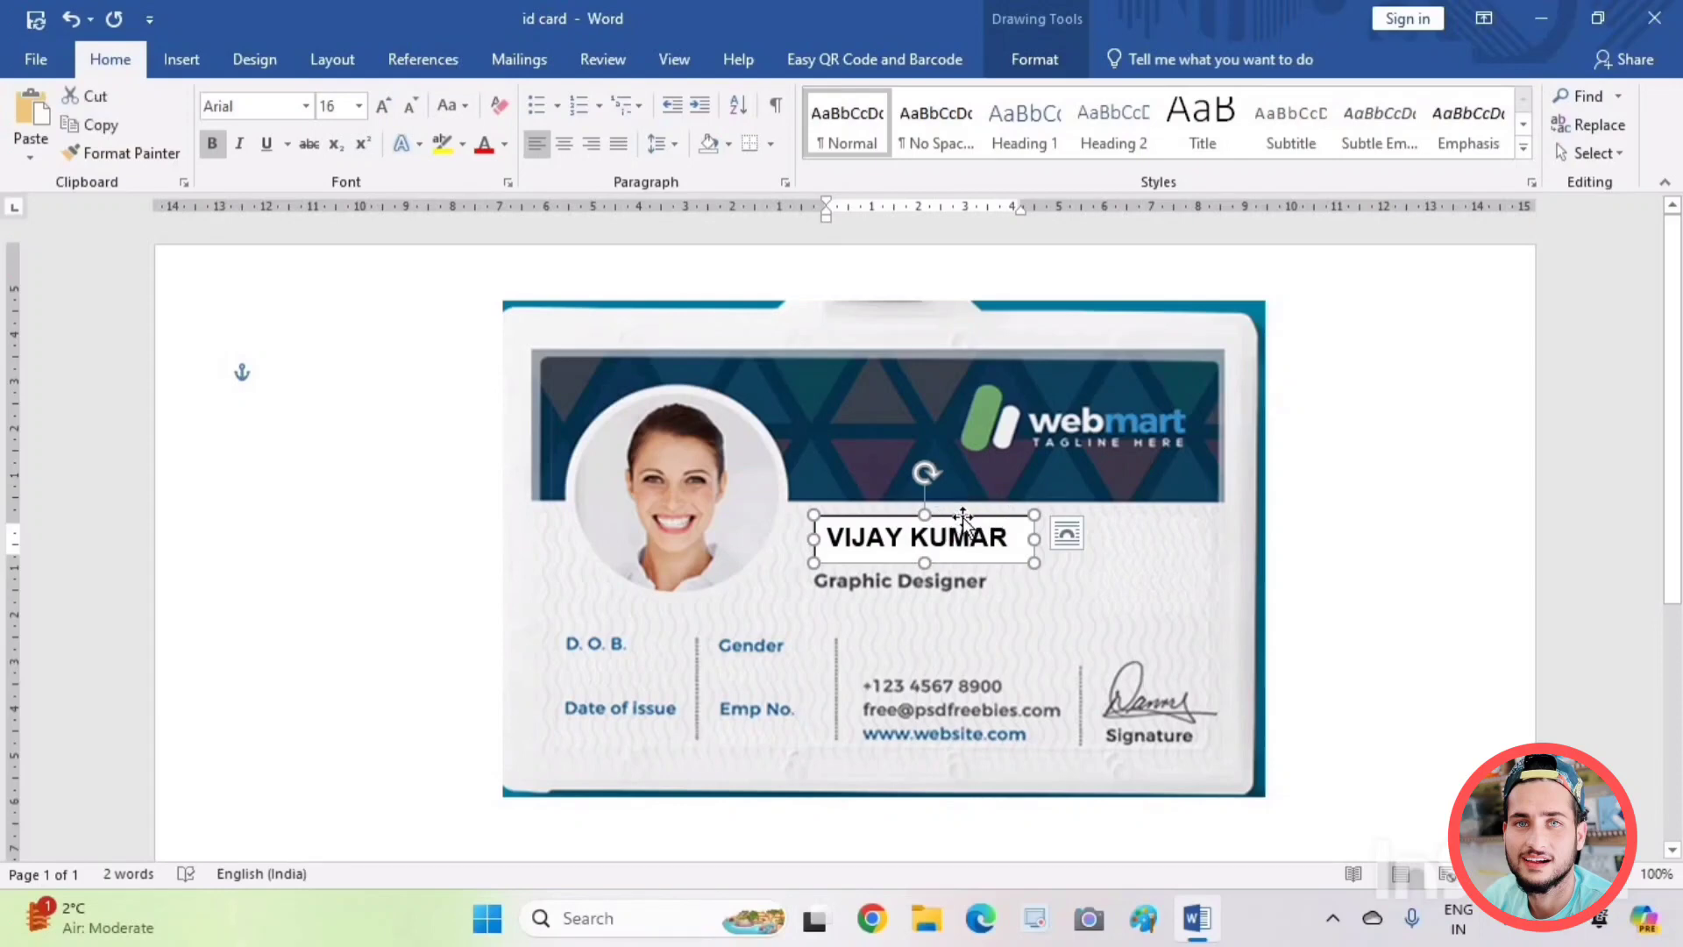
Set the name box to No Fill and No Outline
click(1035, 59)
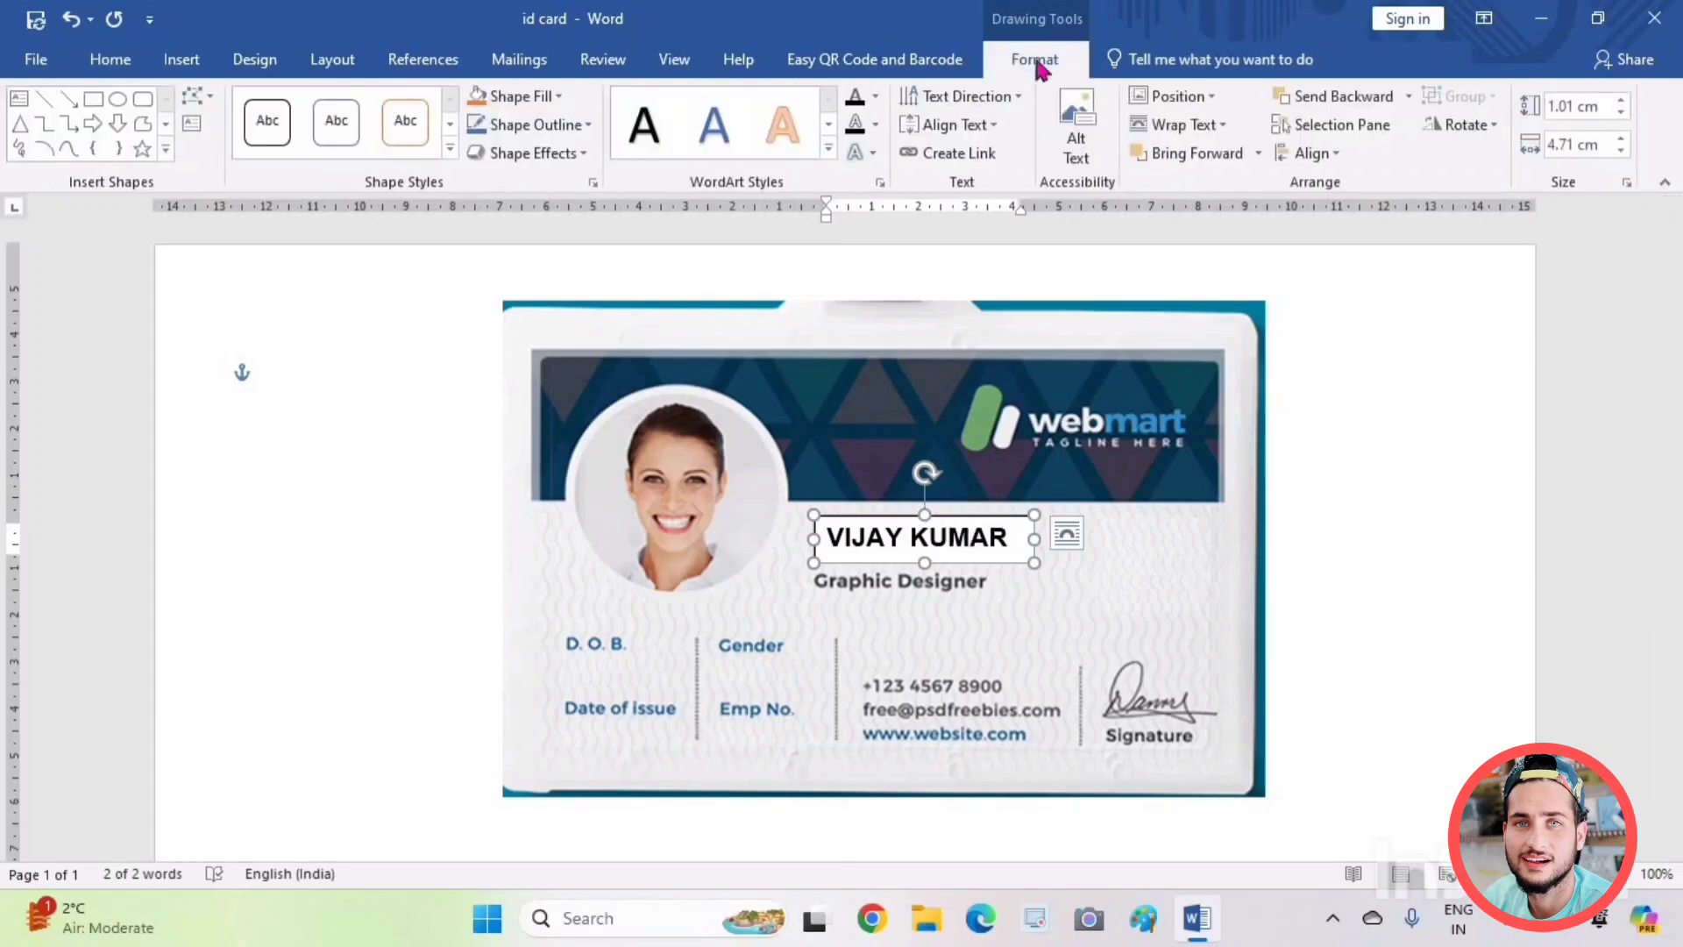
click(536, 98)
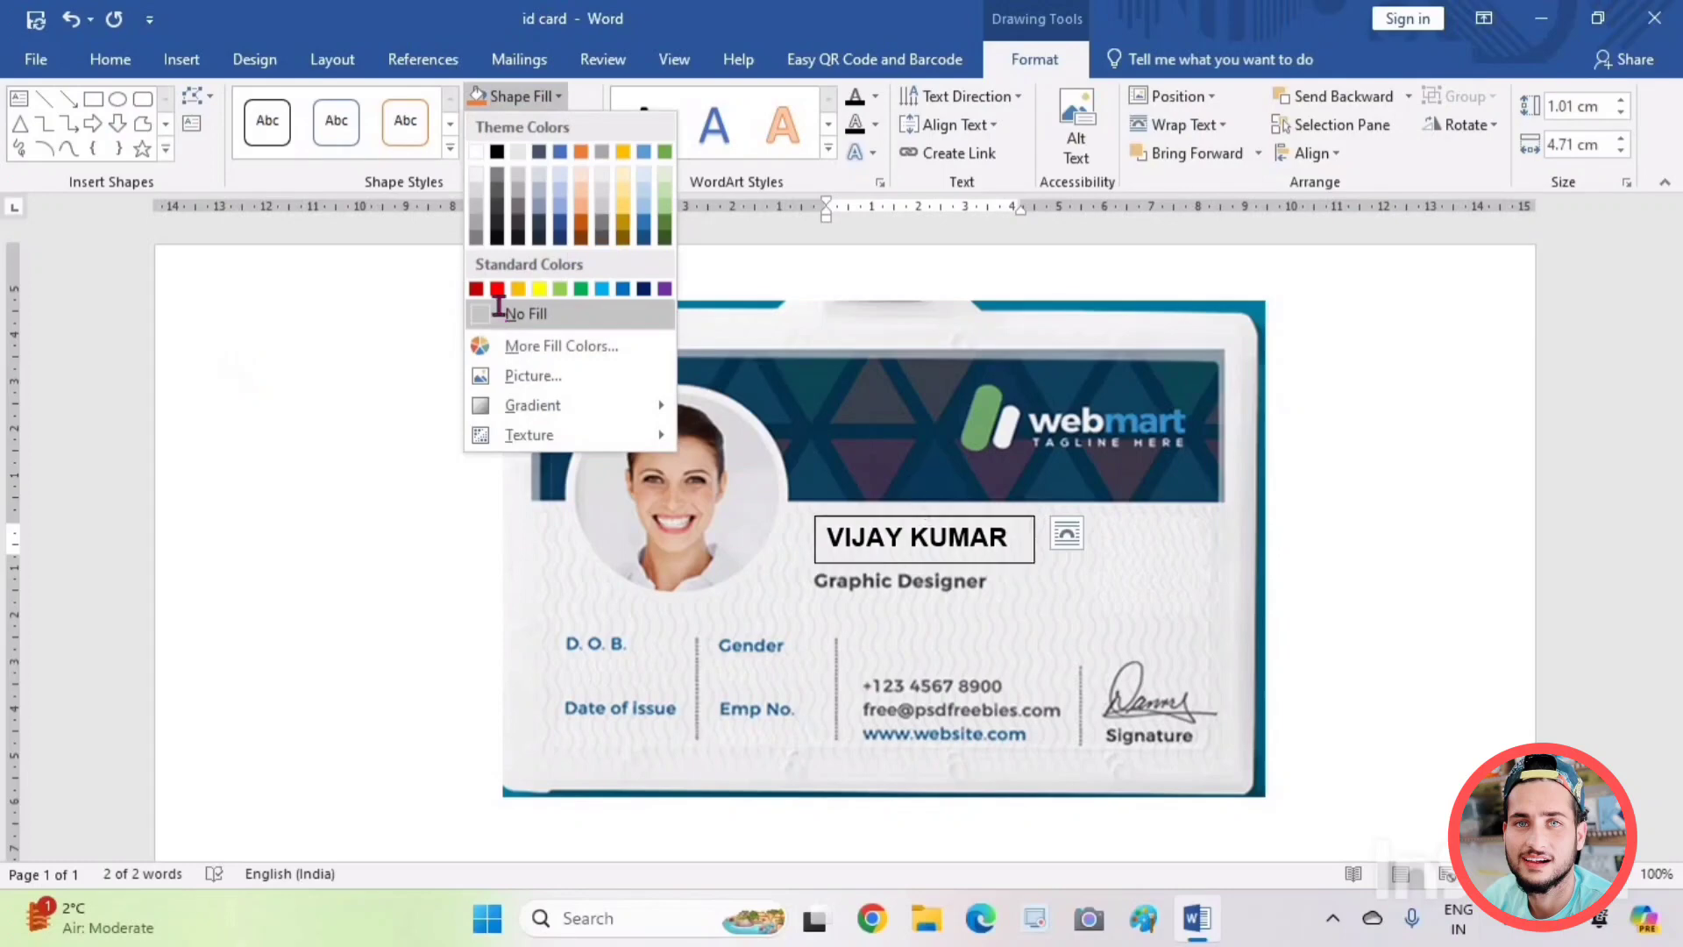
click(524, 314)
click(532, 131)
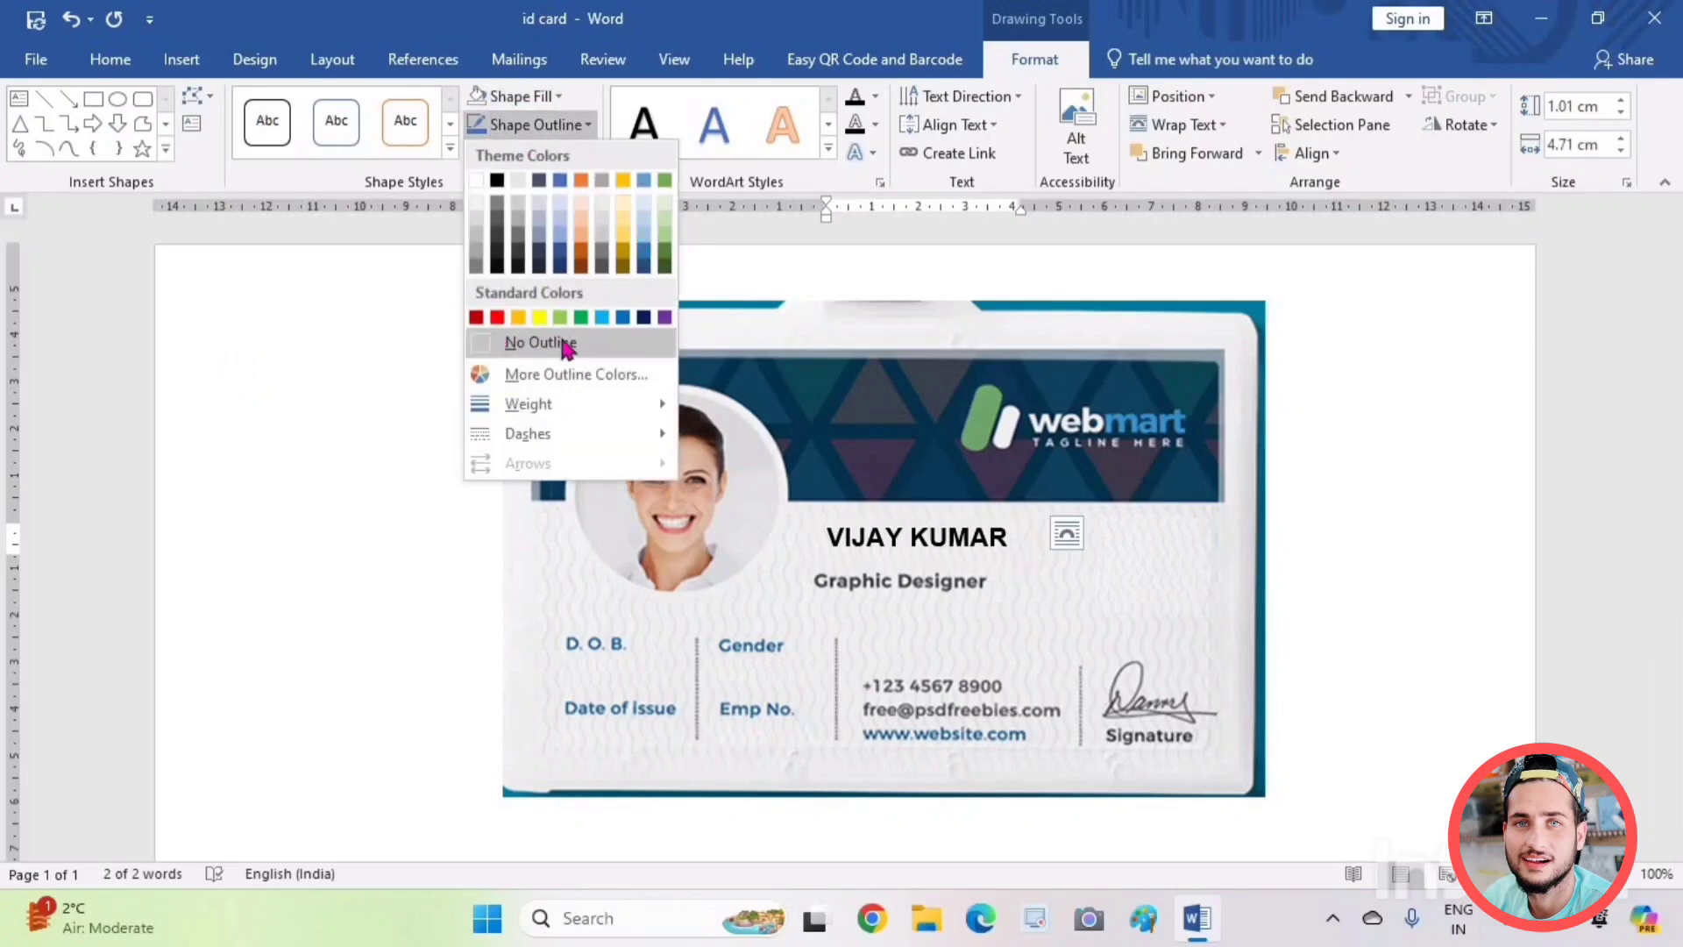
click(517, 340)
Nudge the name box slightly left and down above Graphic Designer
click(1016, 582)
click(961, 518)
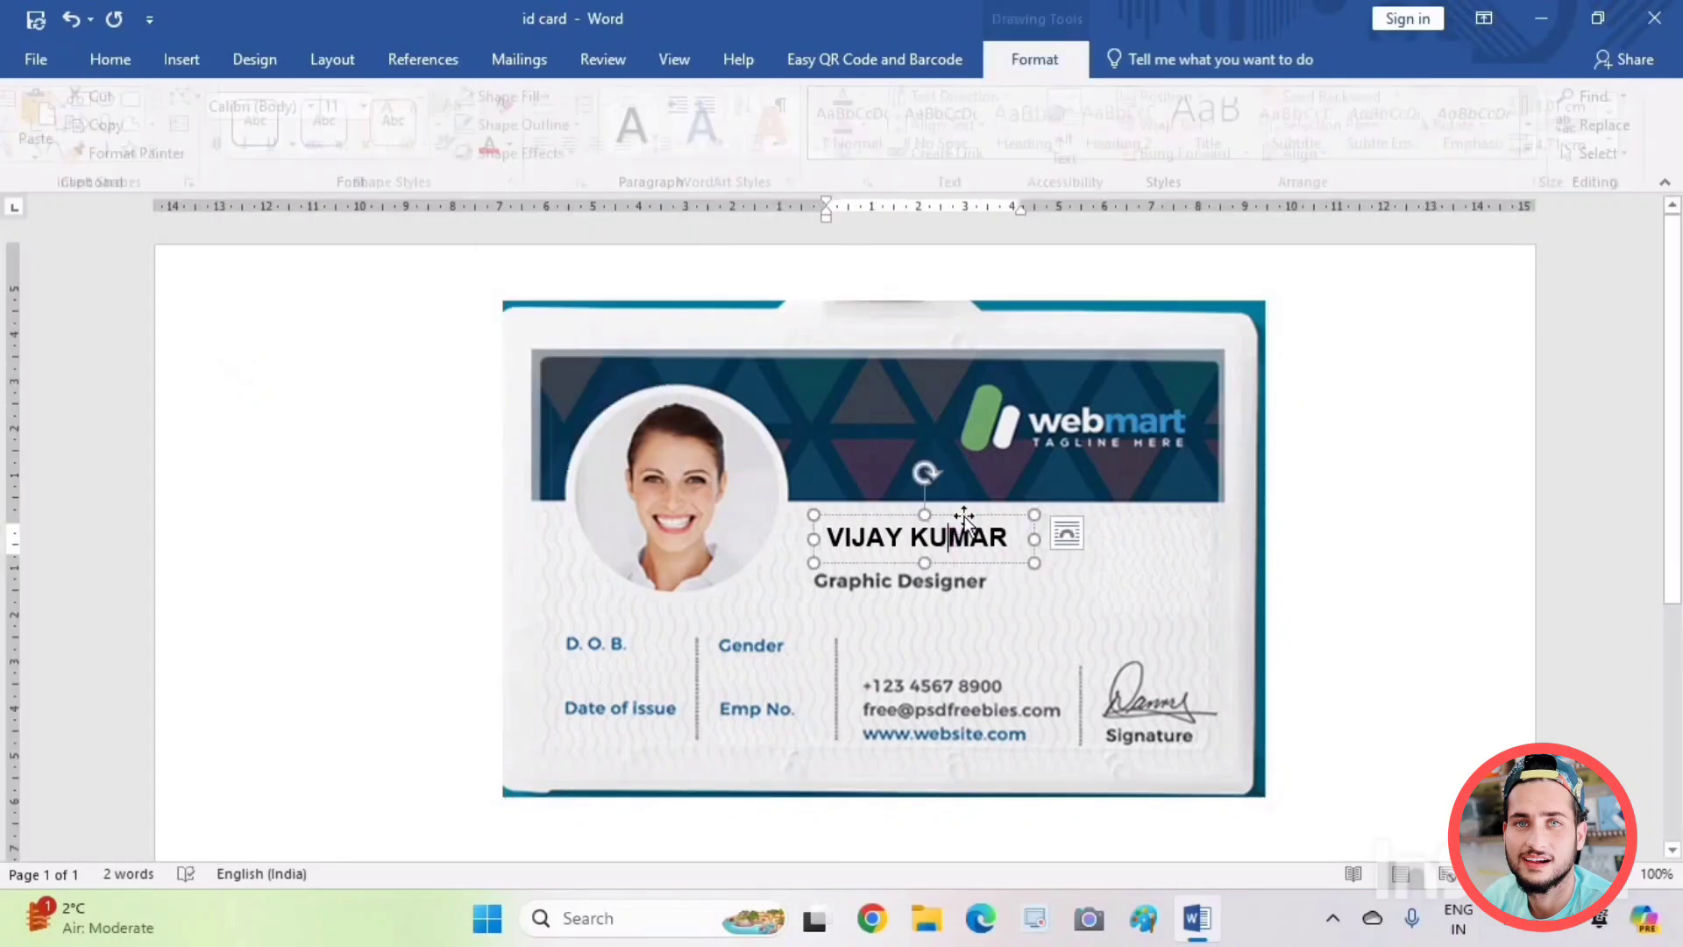
key(Left)
key(Left)
key(Left)
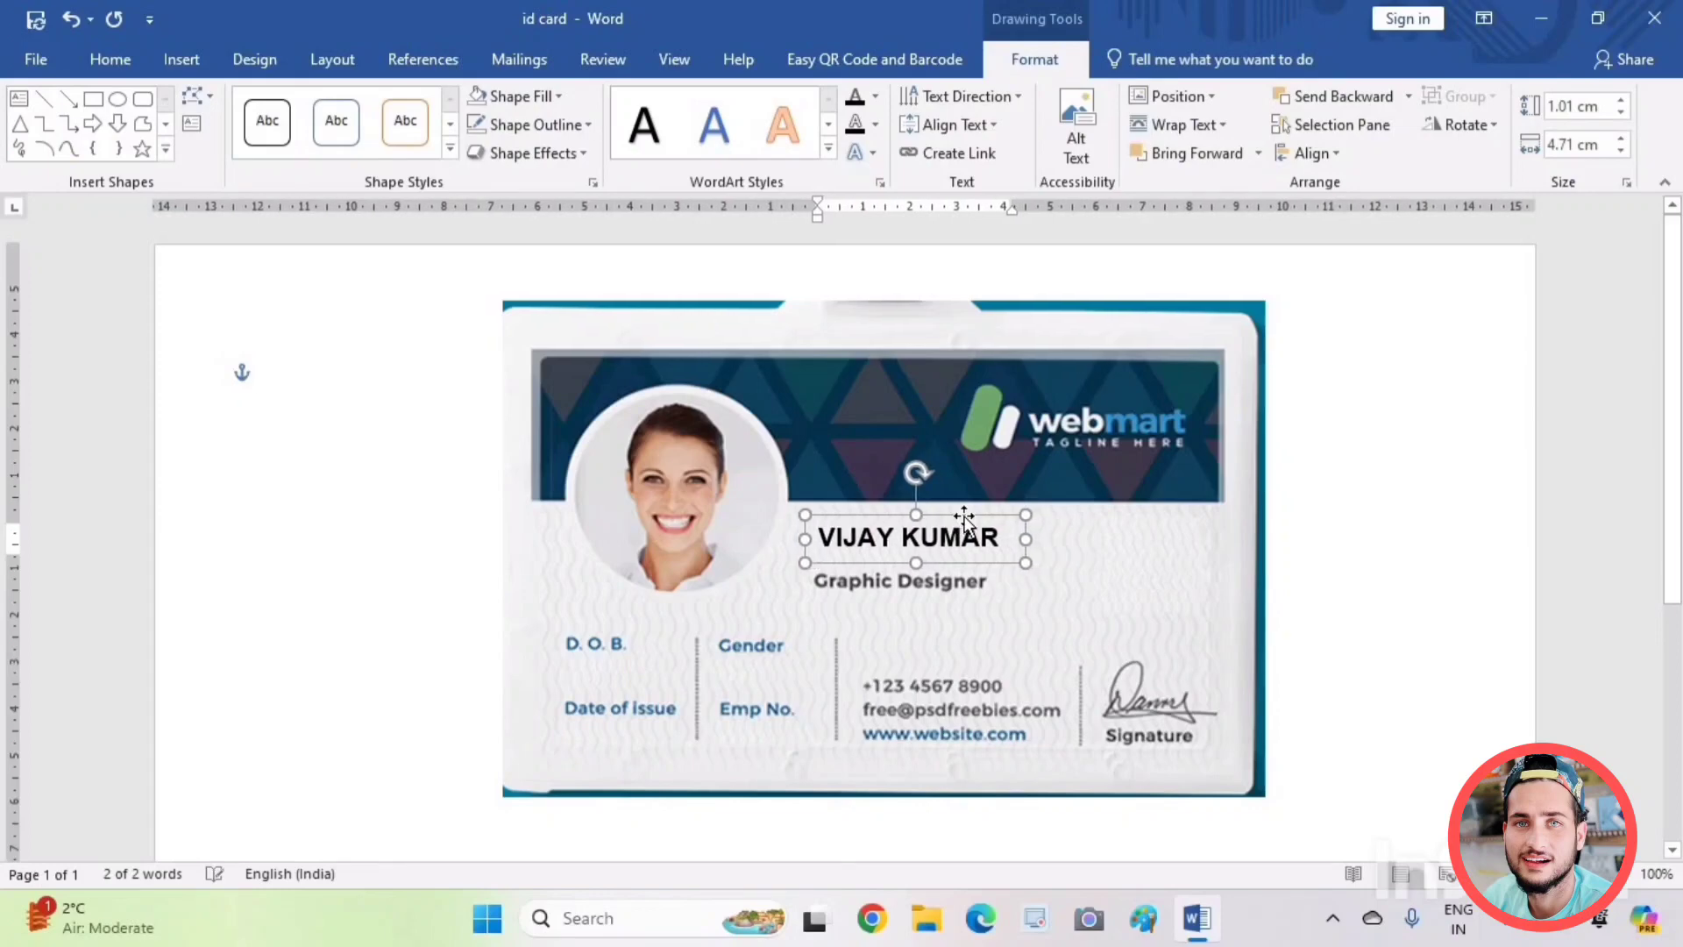
key(Down)
key(Down)
key(Left)
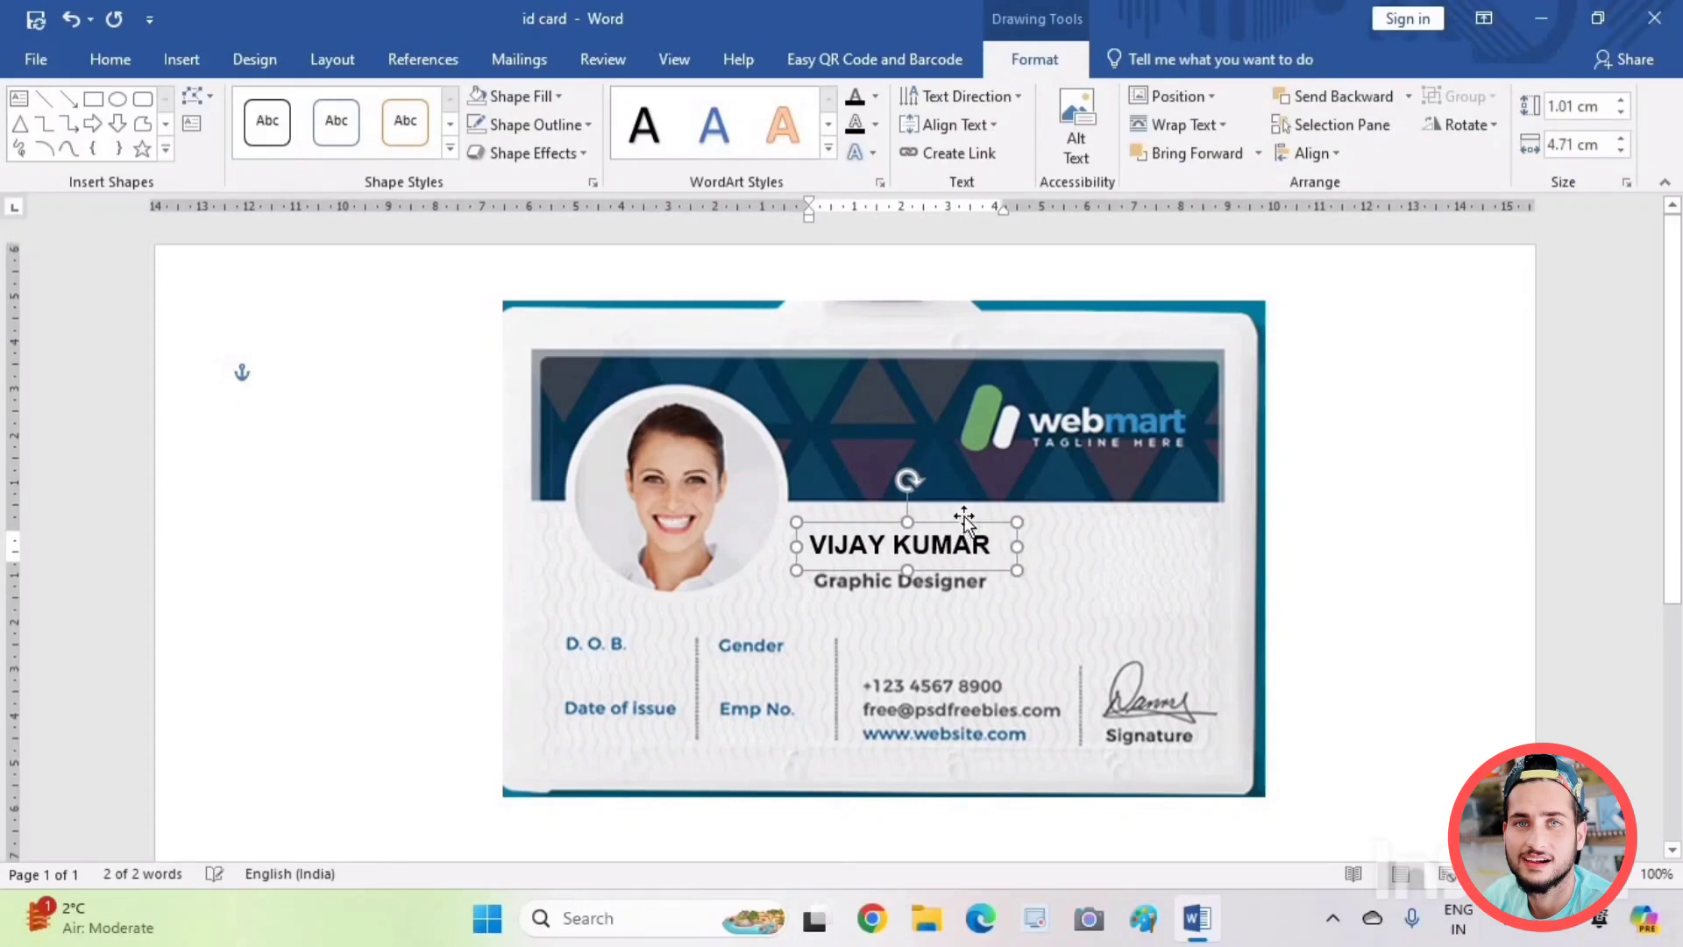
click(1102, 589)
click(990, 555)
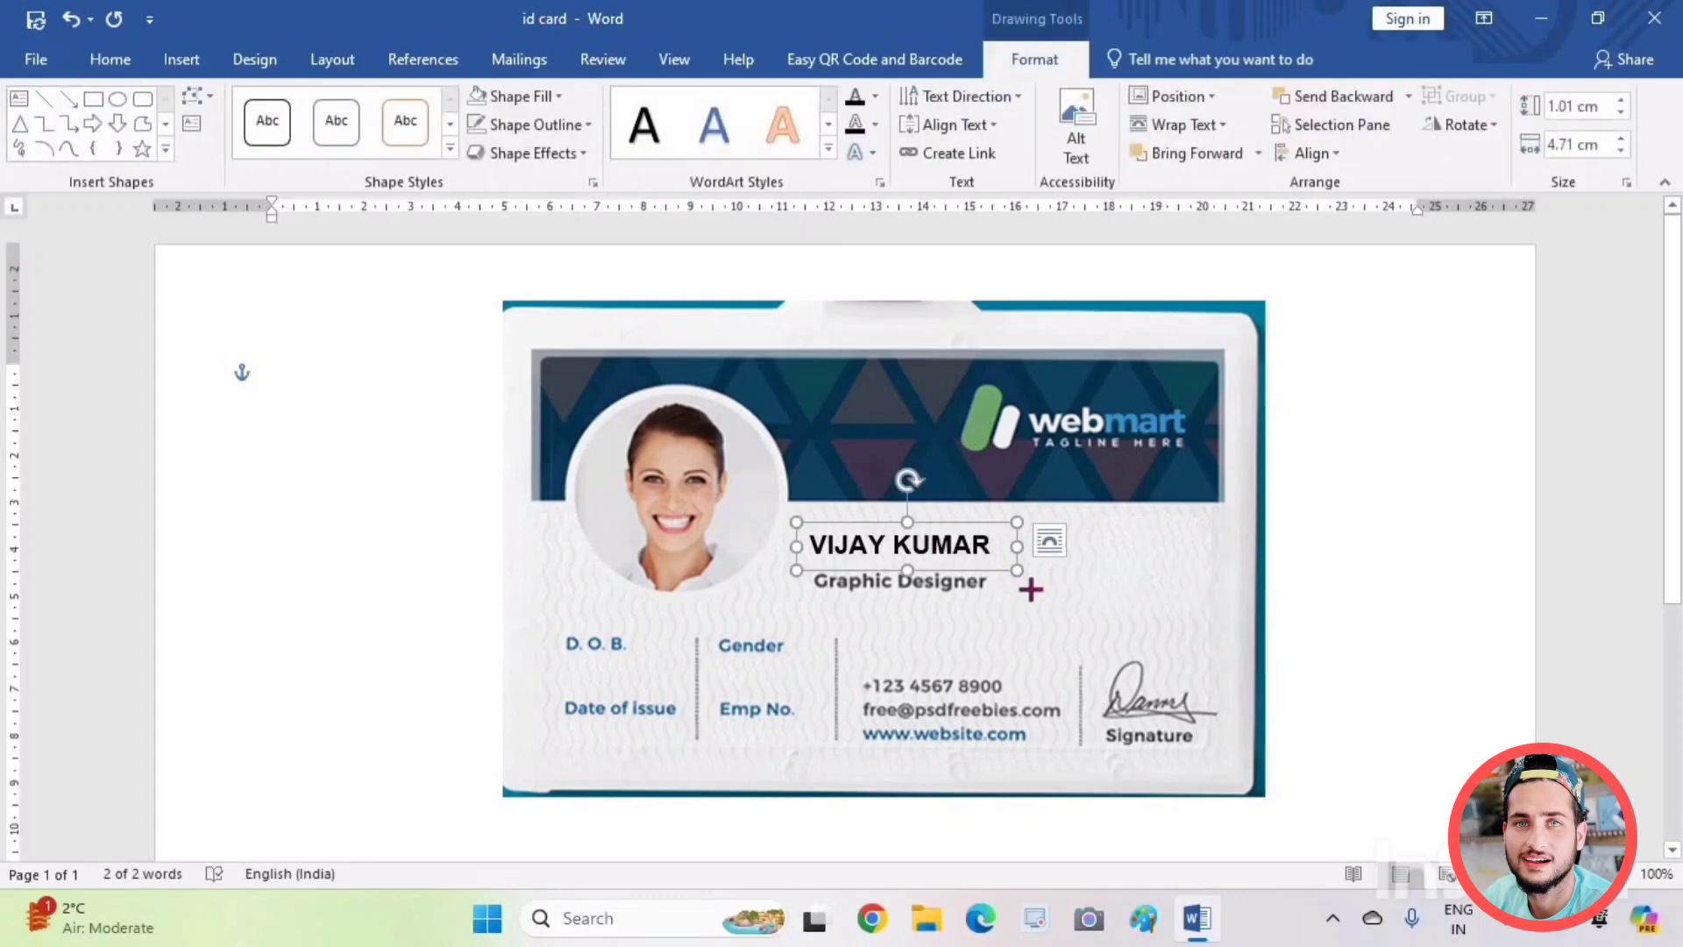
Widen the name box and set the name's font size to 18 pt
drag(1017, 572, 1061, 605)
click(799, 553)
drag(799, 550, 1004, 586)
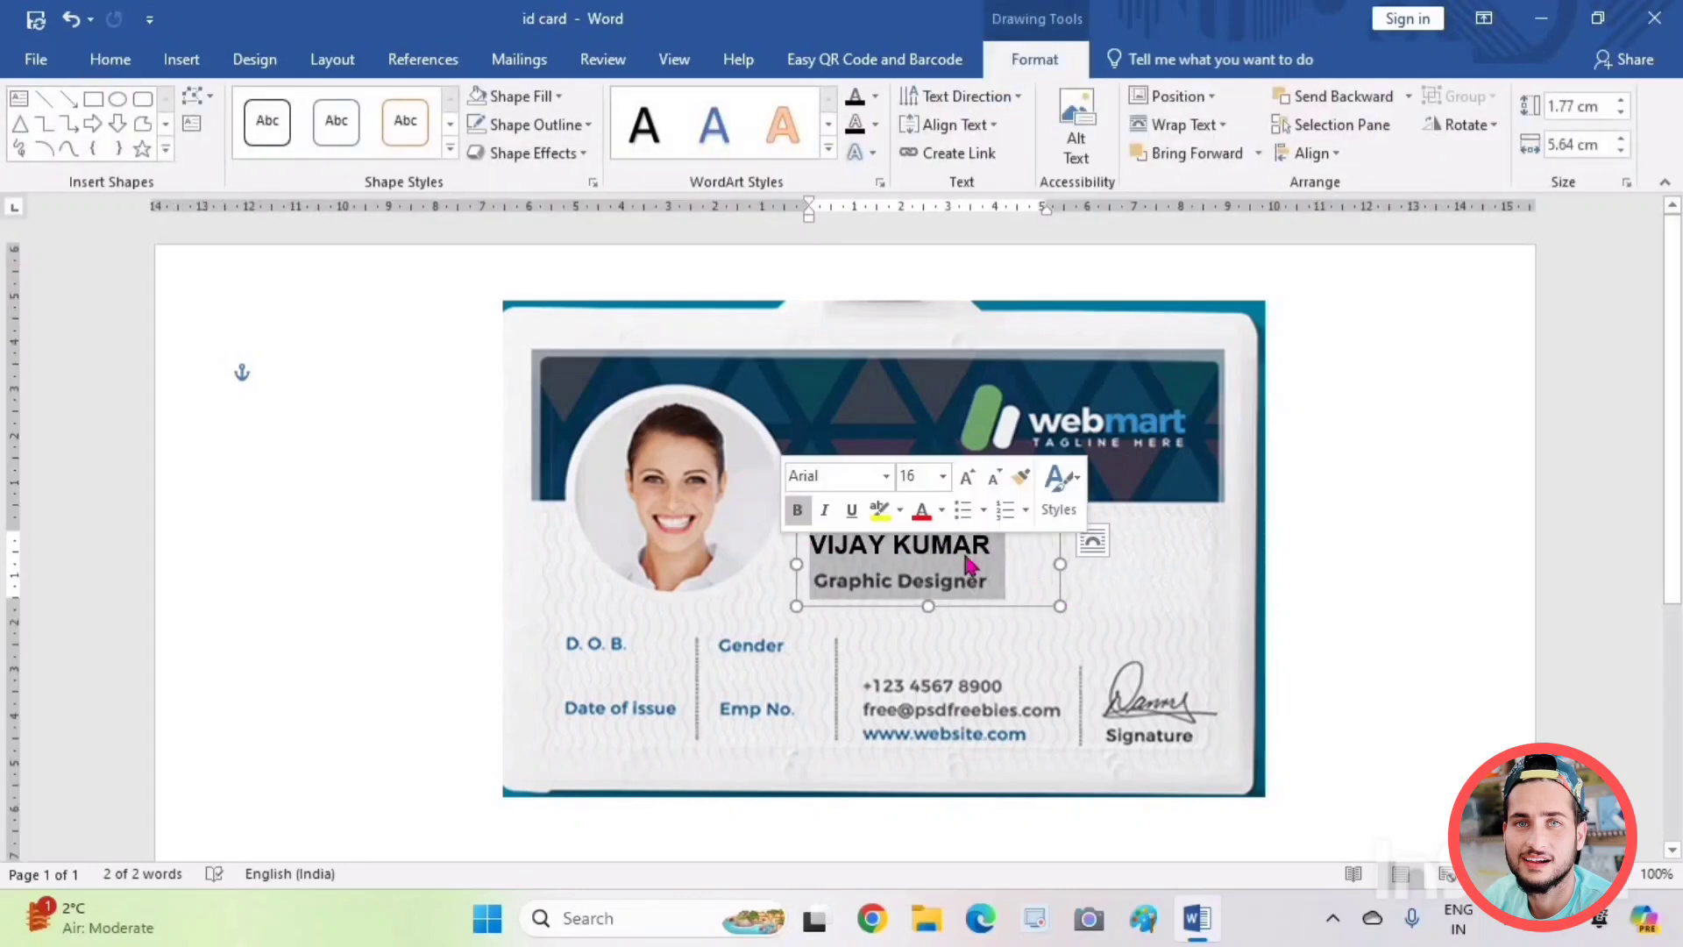
click(121, 68)
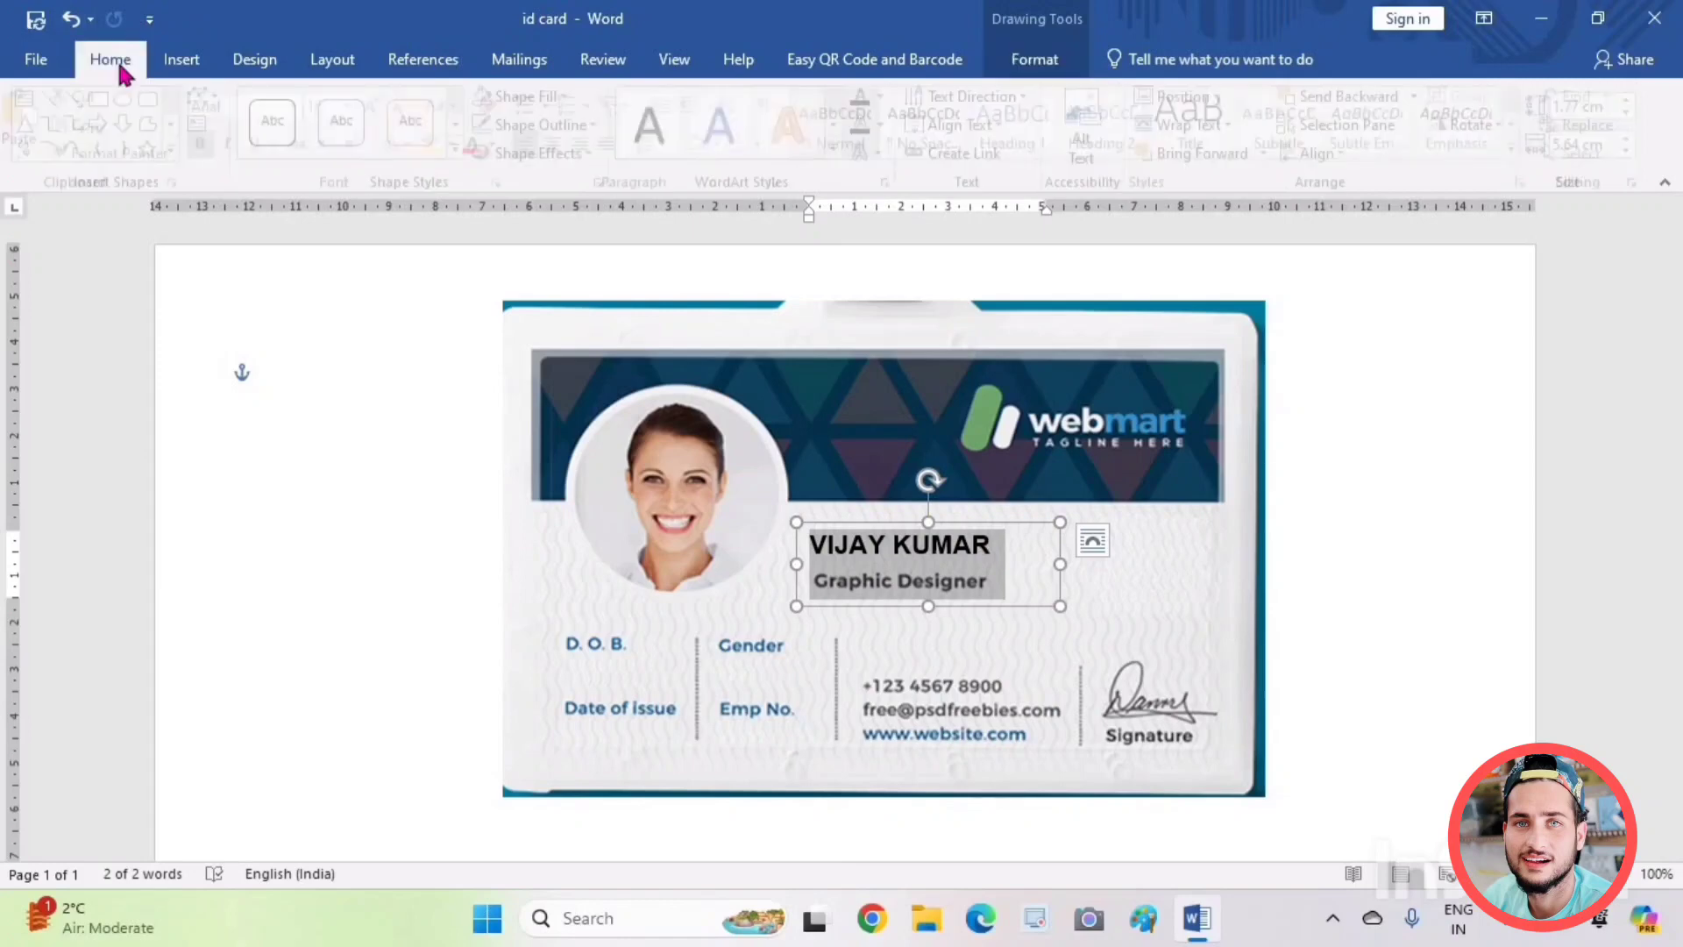
click(383, 106)
click(383, 106)
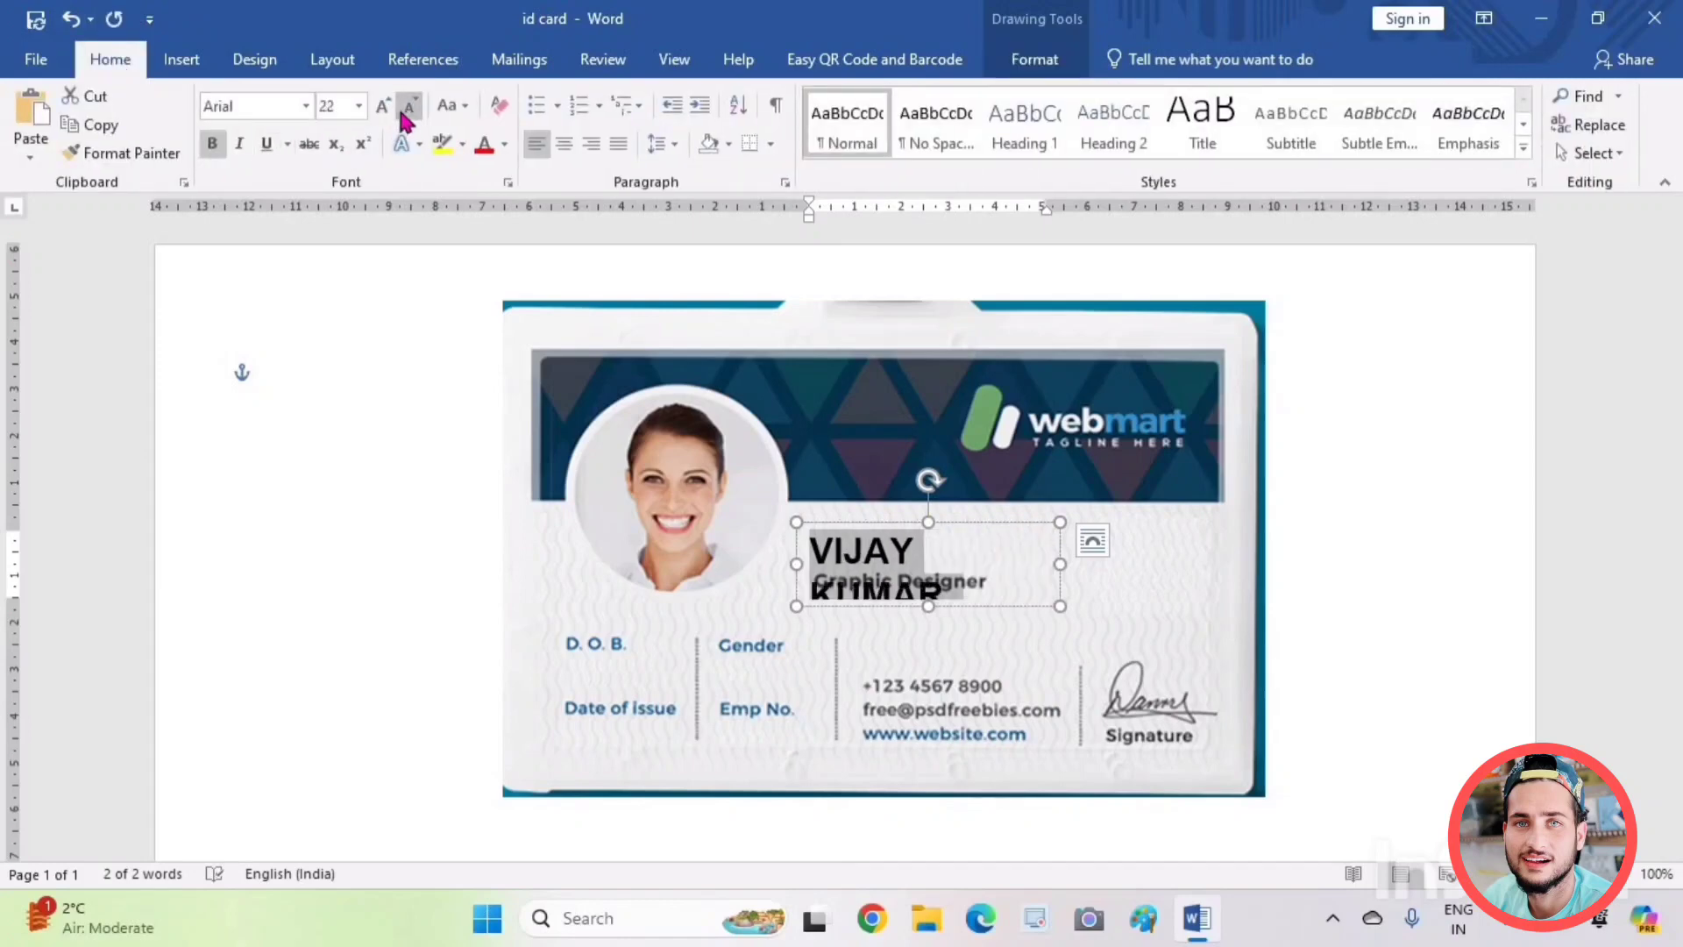
click(405, 110)
click(405, 111)
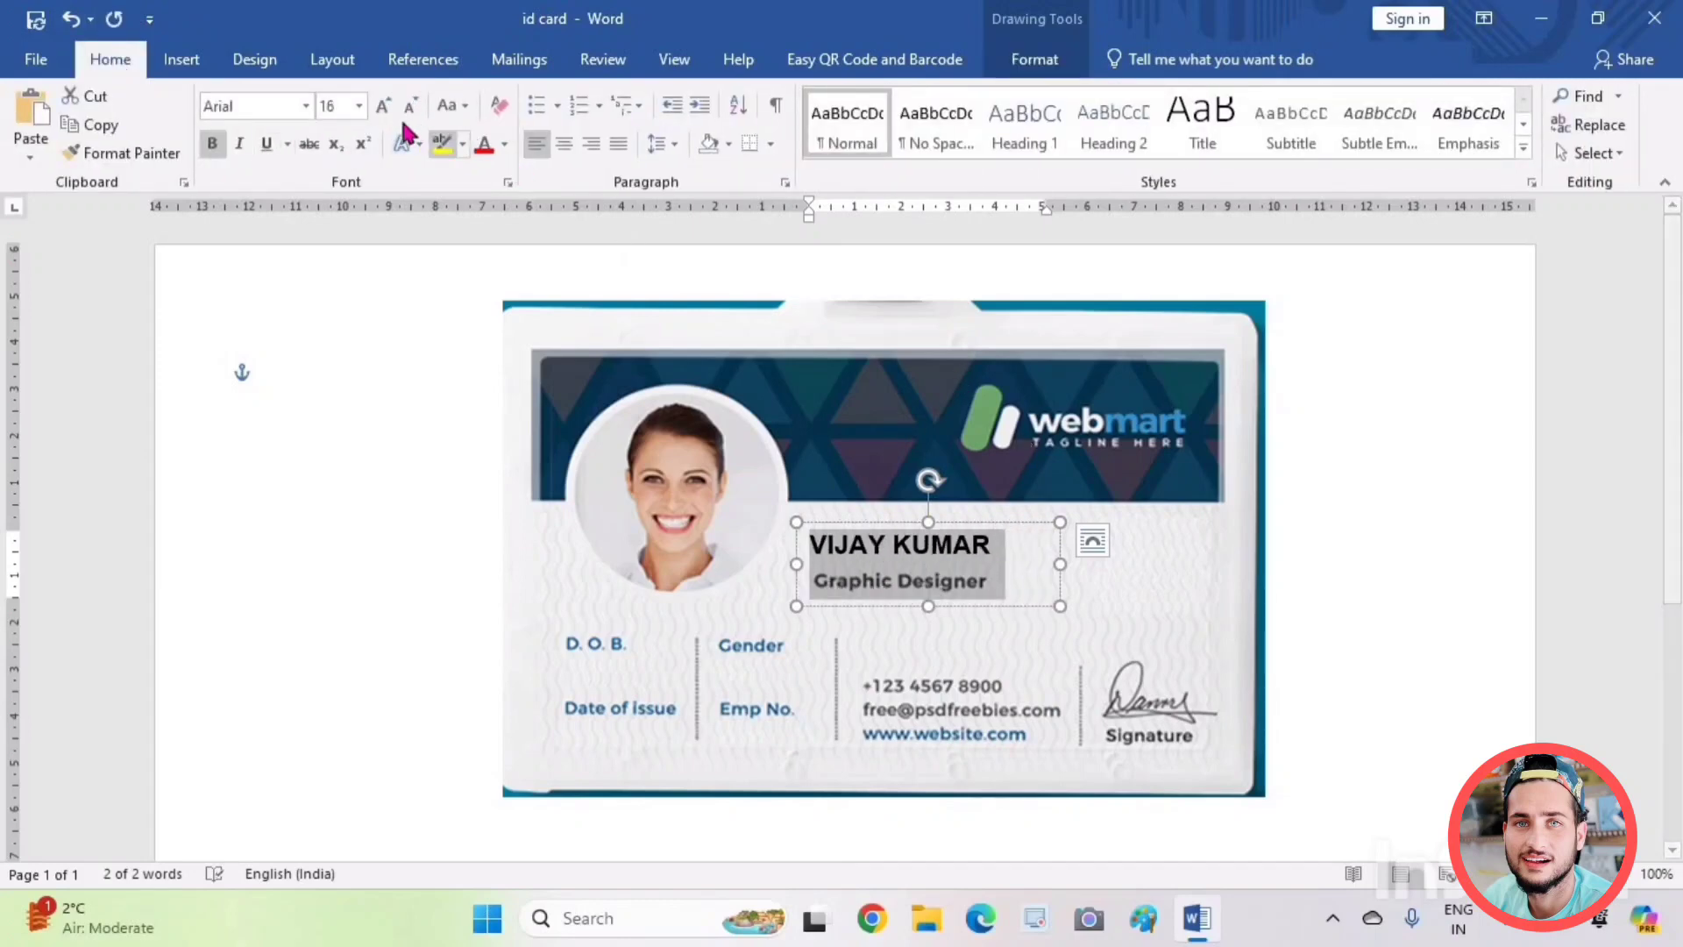
key(Escape)
Shrink the name box to fit the one-line name snugly
click(916, 530)
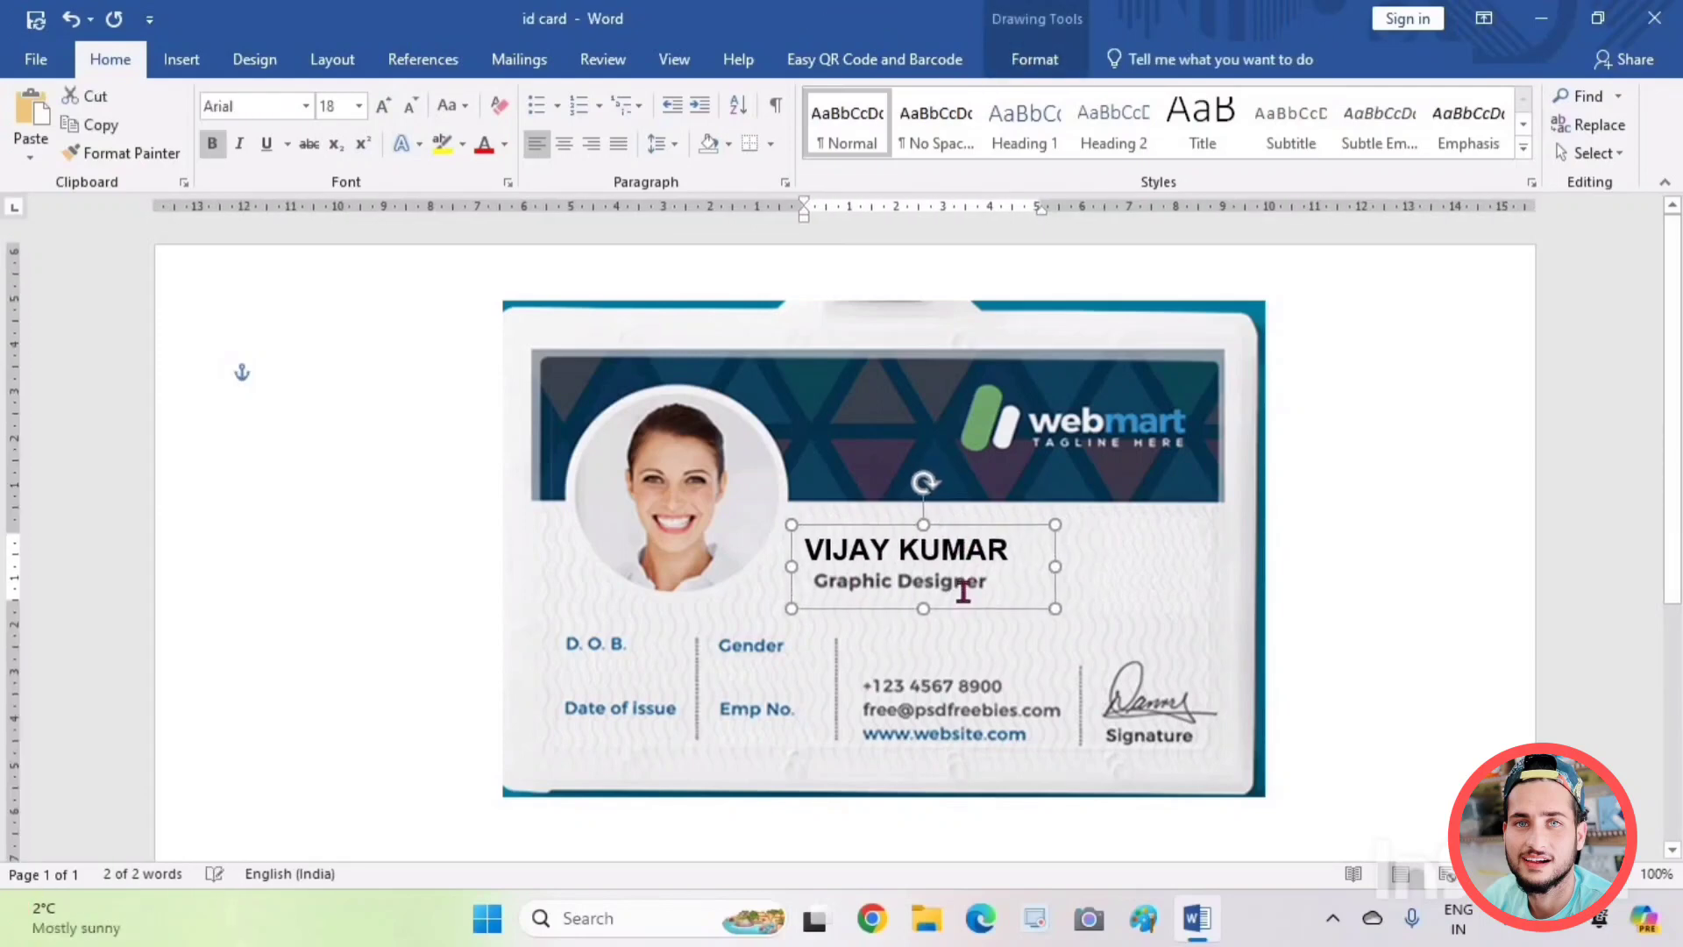
click(970, 594)
click(941, 552)
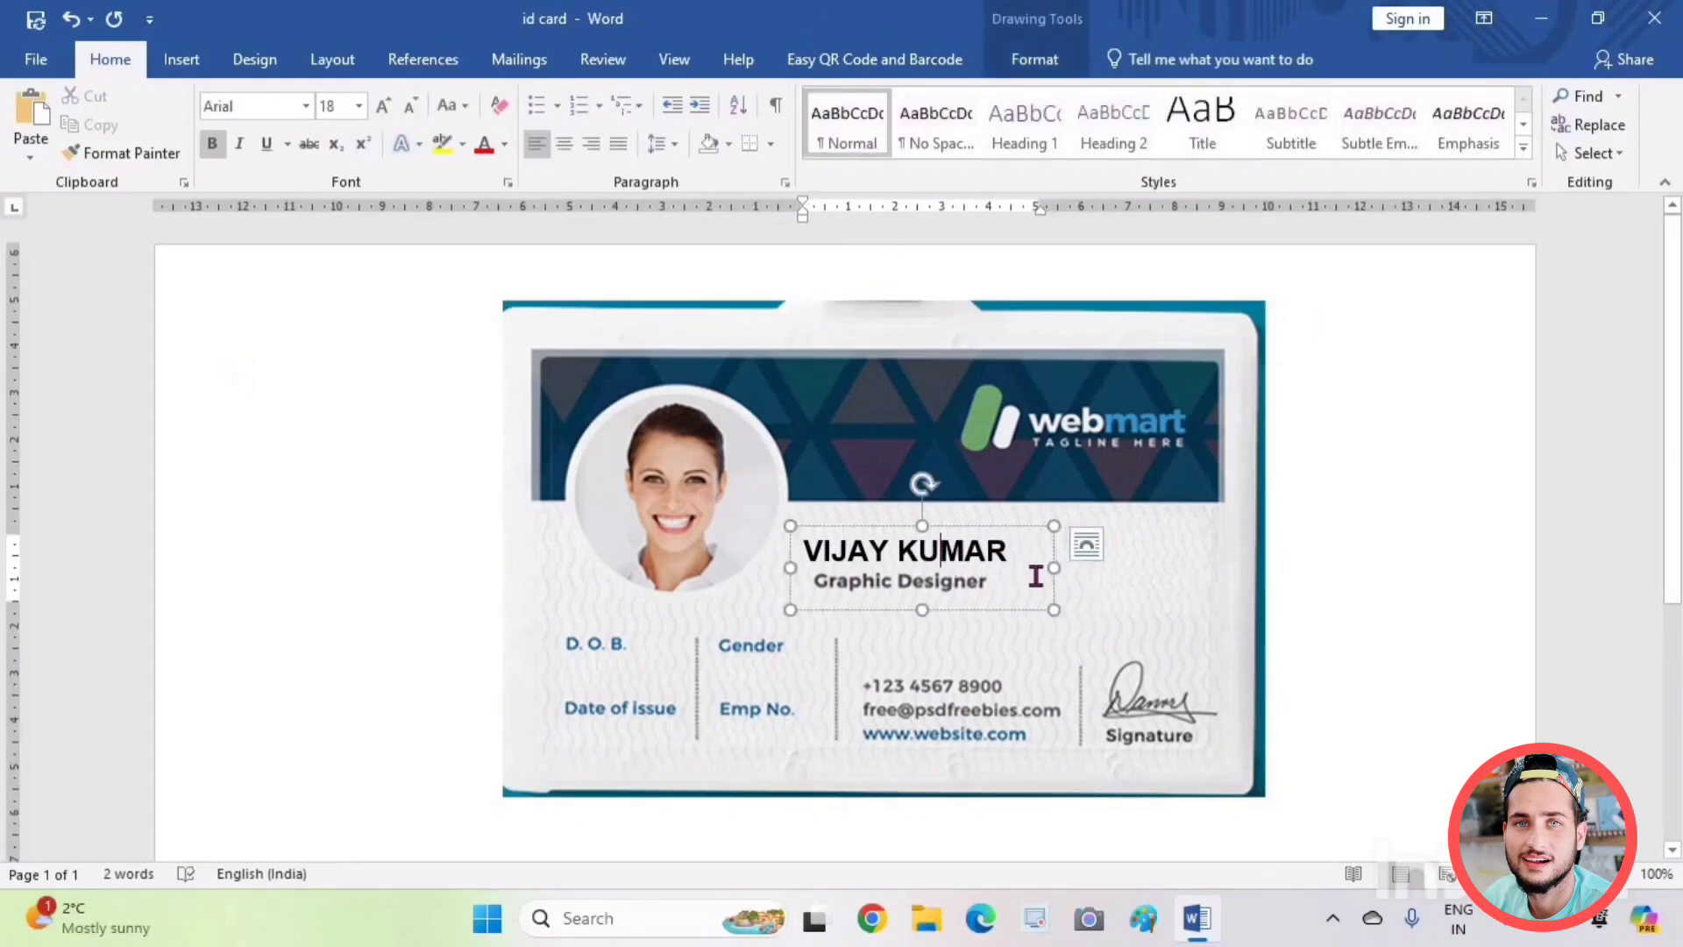
drag(1053, 609, 1042, 585)
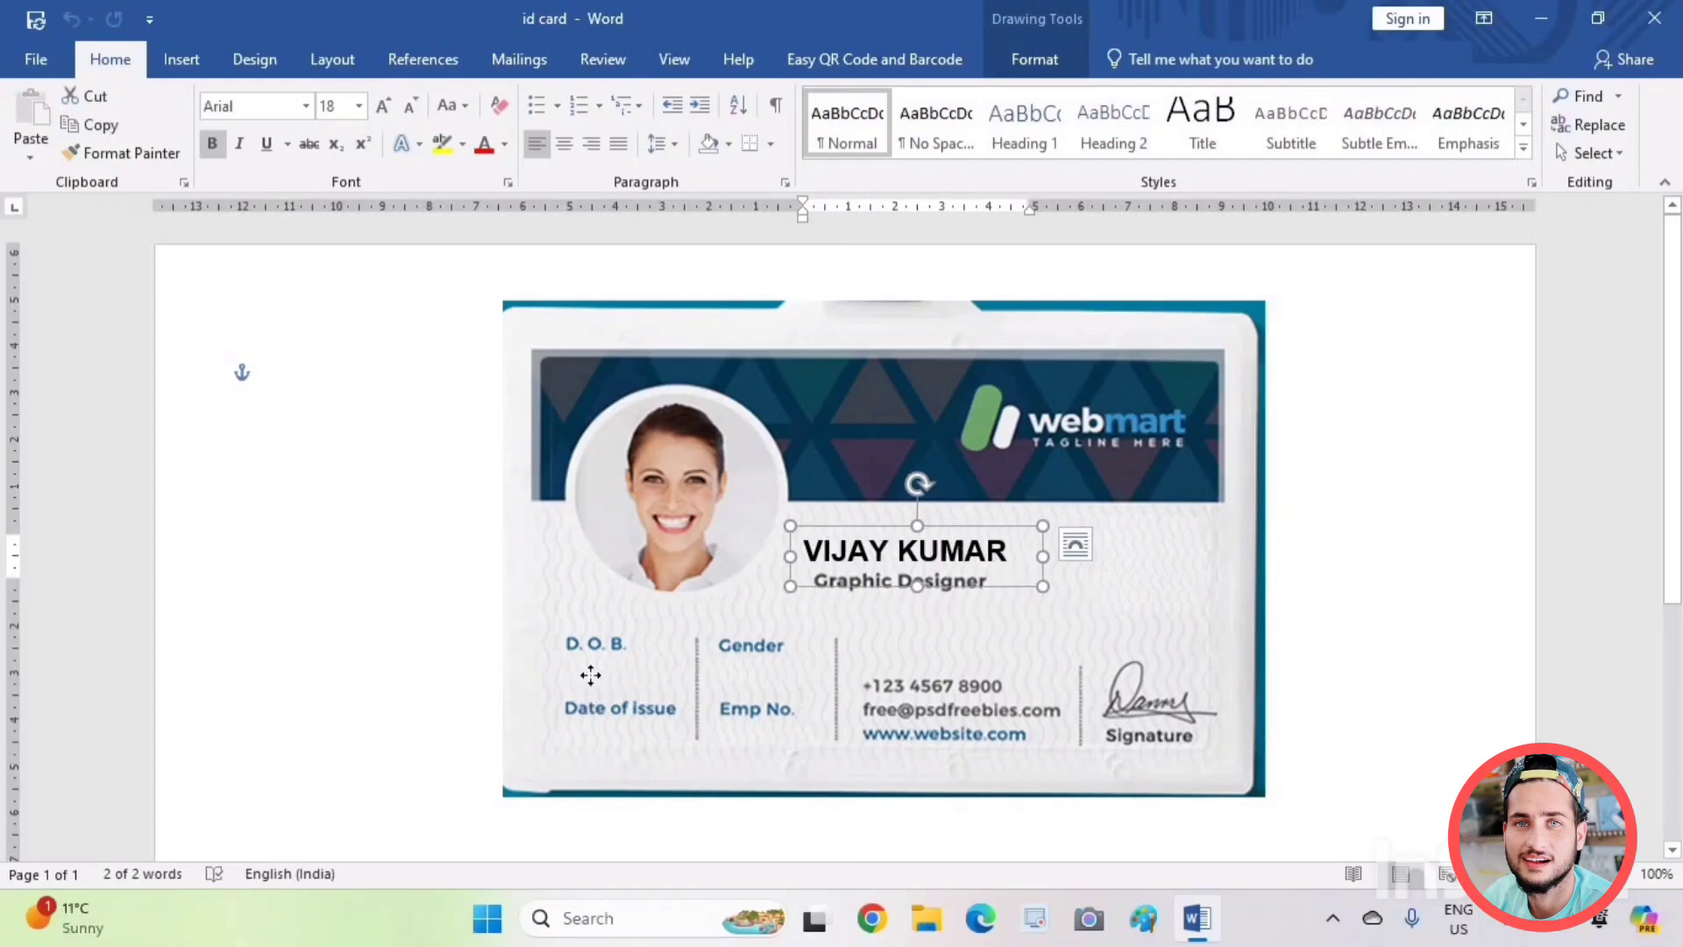
click(589, 674)
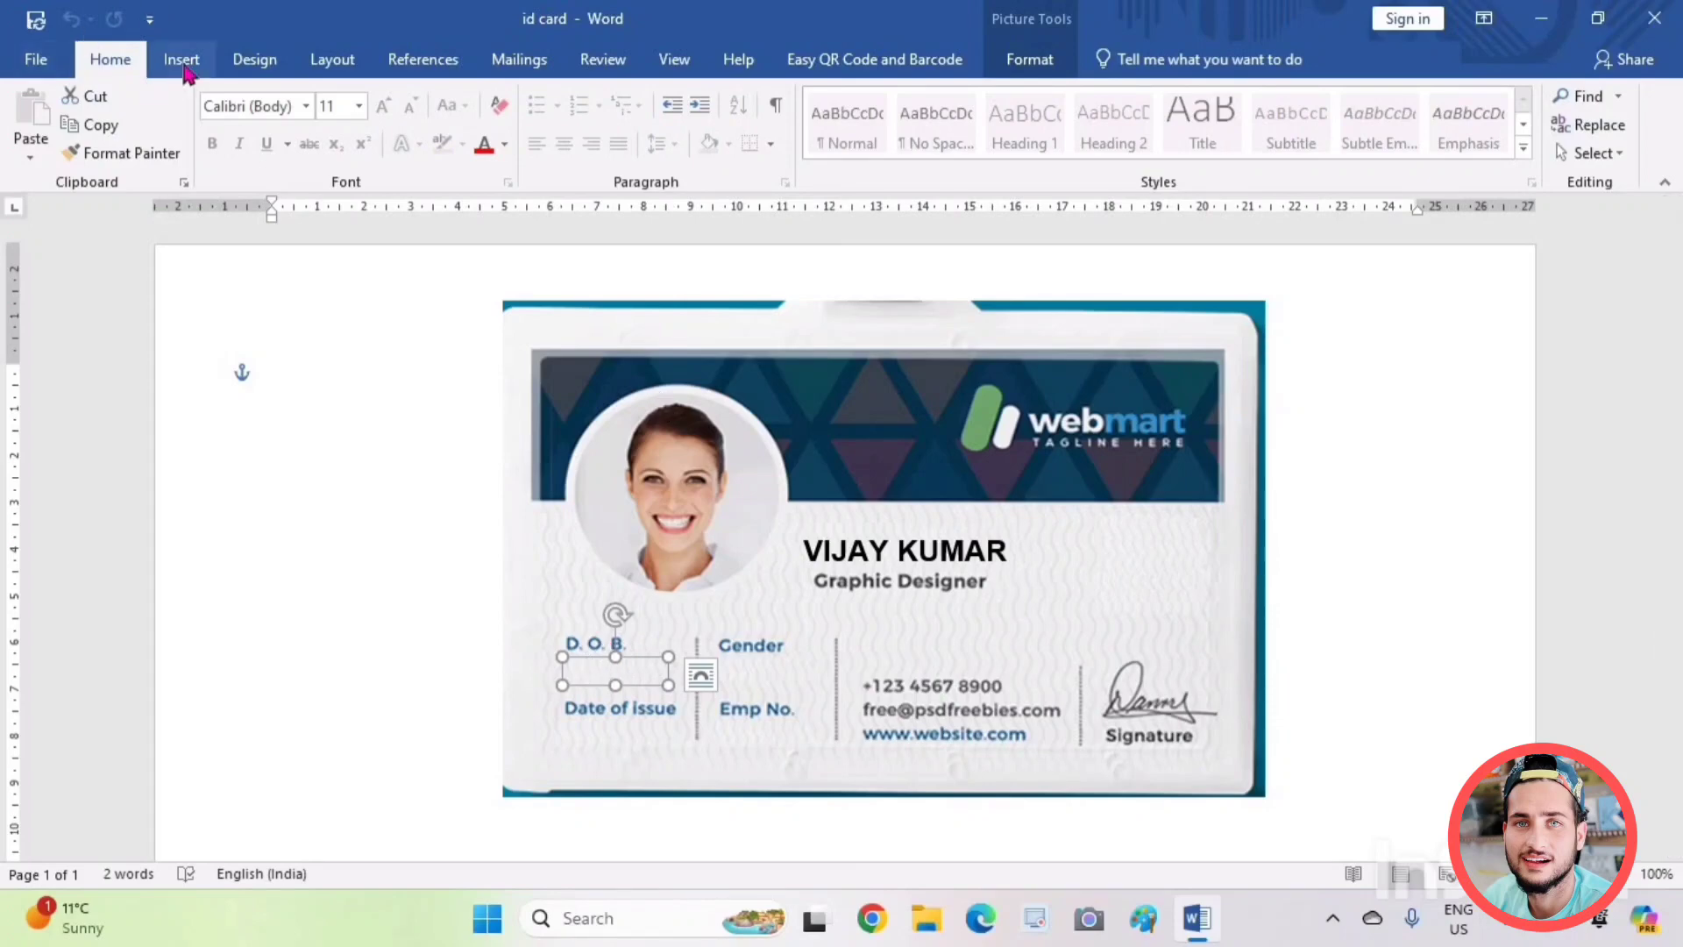
Insert a Simple Text Box, clear its placeholder text, narrow it, and move it onto D.O.B
click(182, 61)
click(1257, 140)
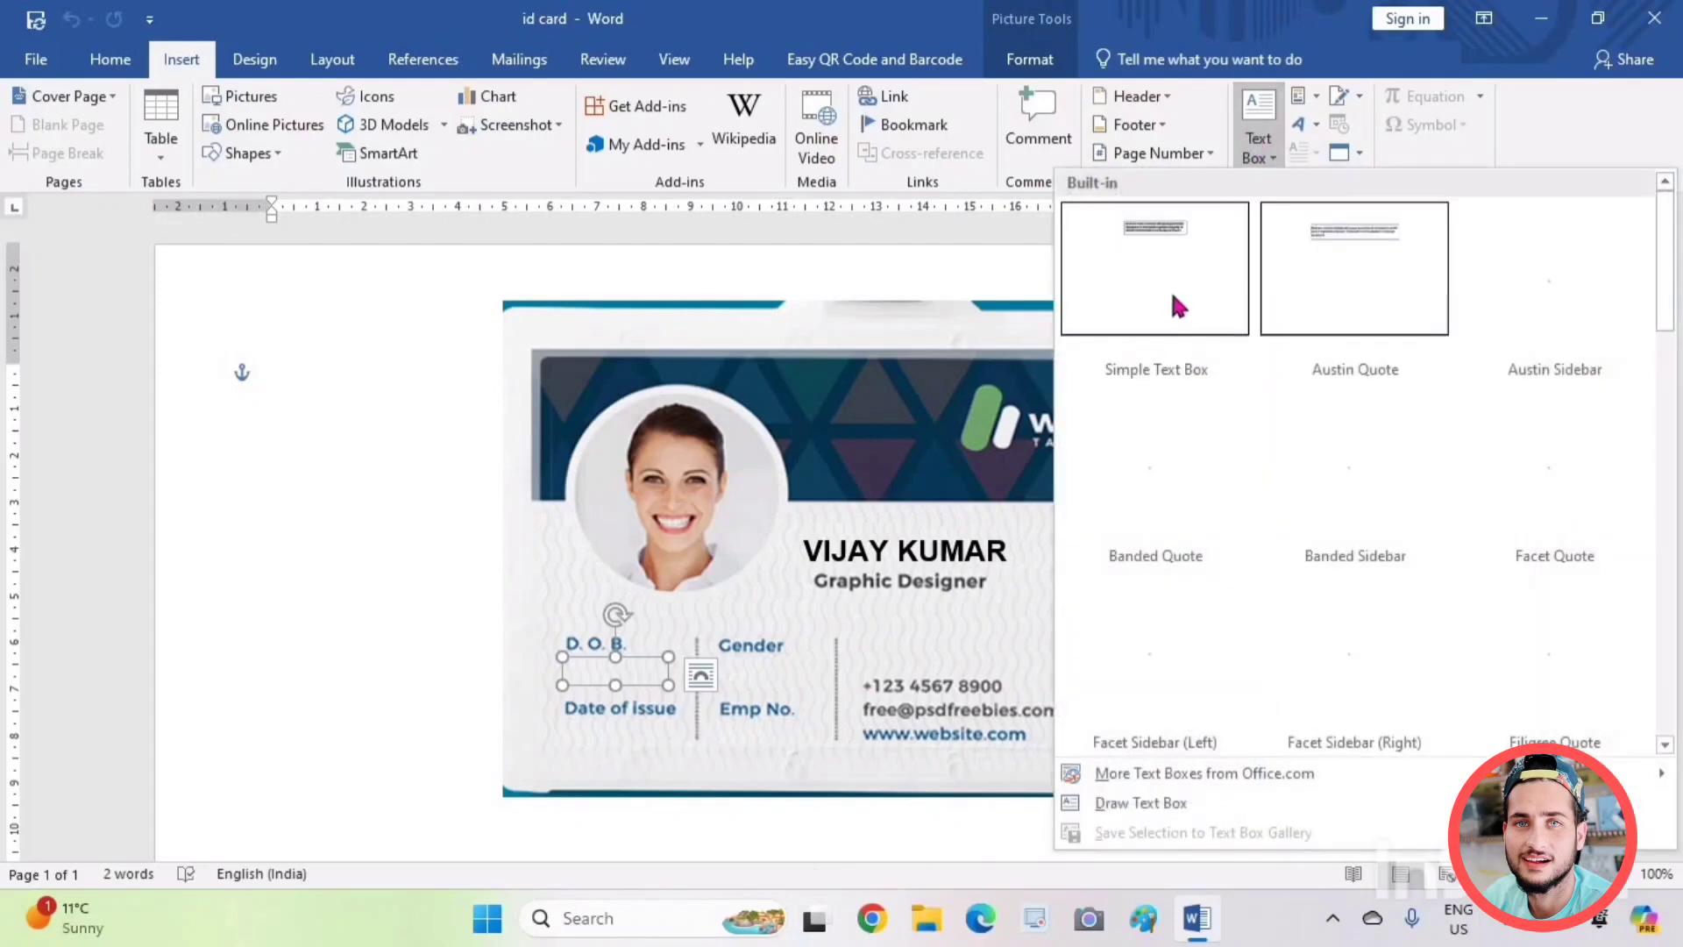
click(1162, 278)
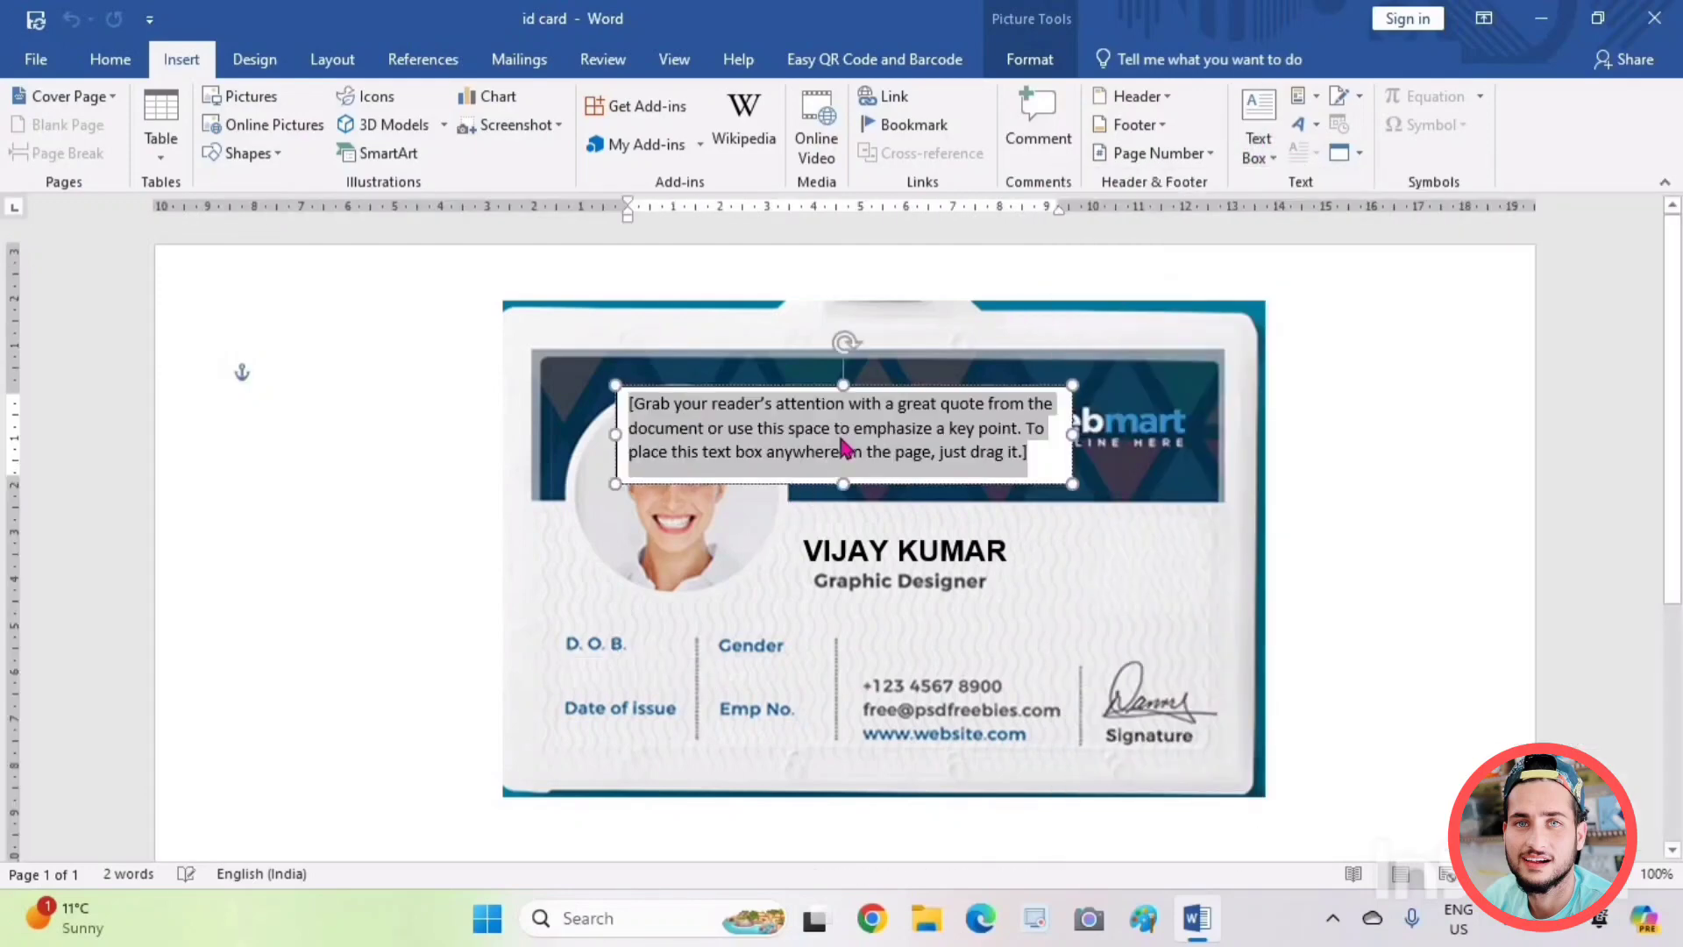
key(Delete)
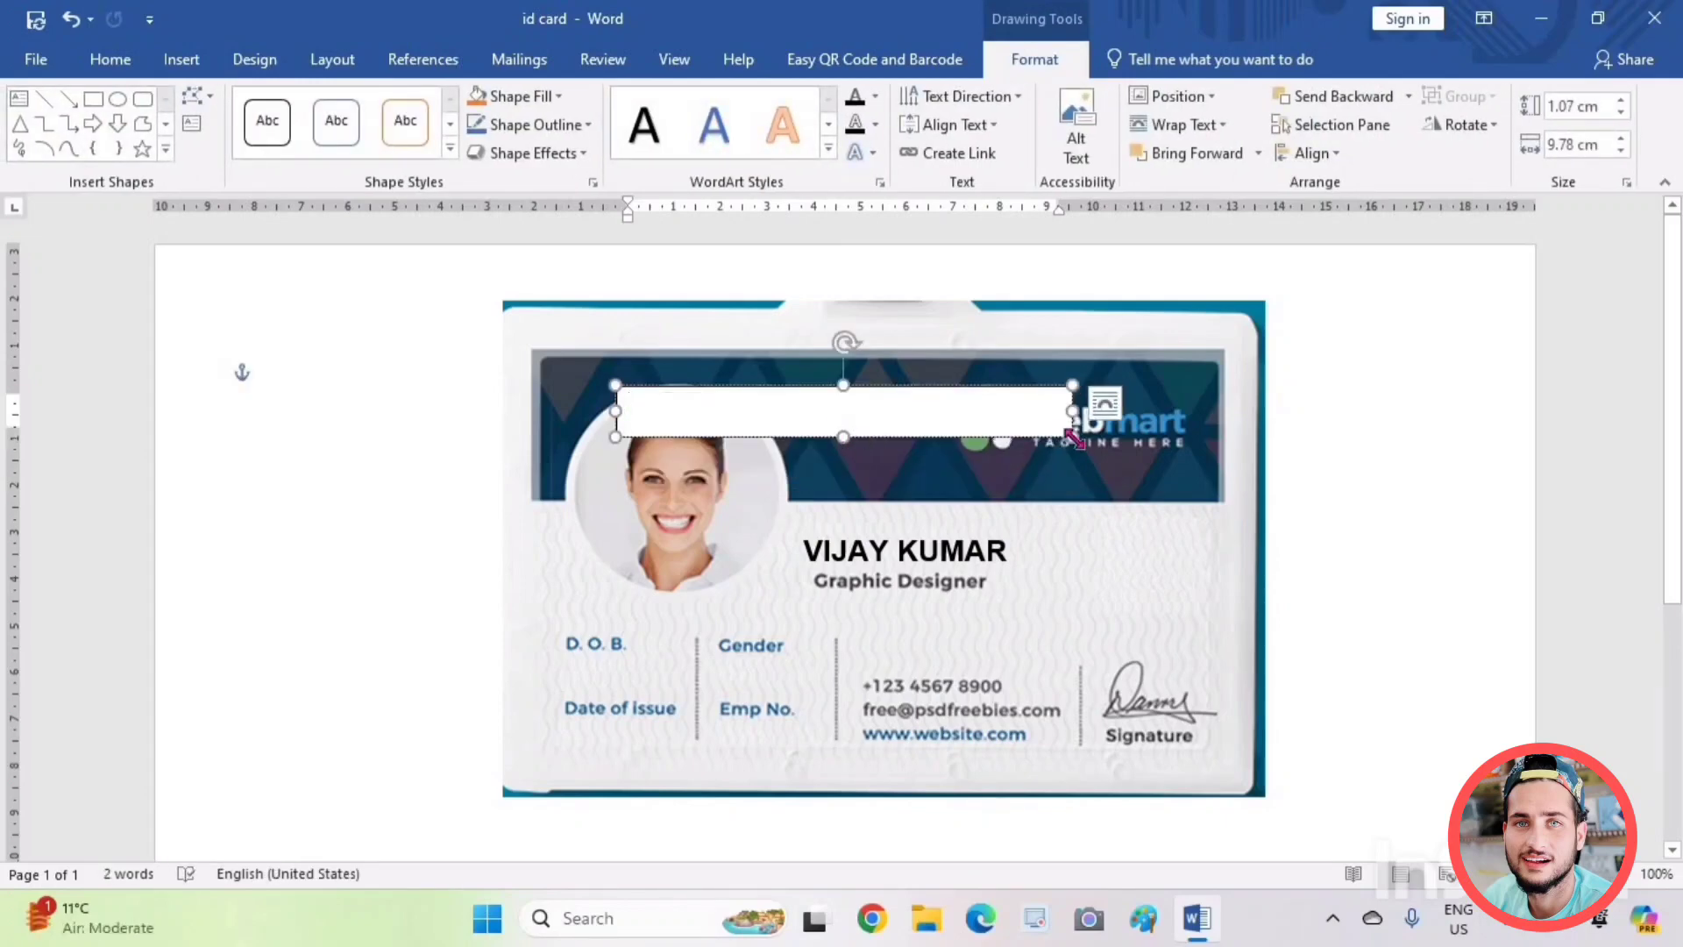
drag(761, 425, 775, 448)
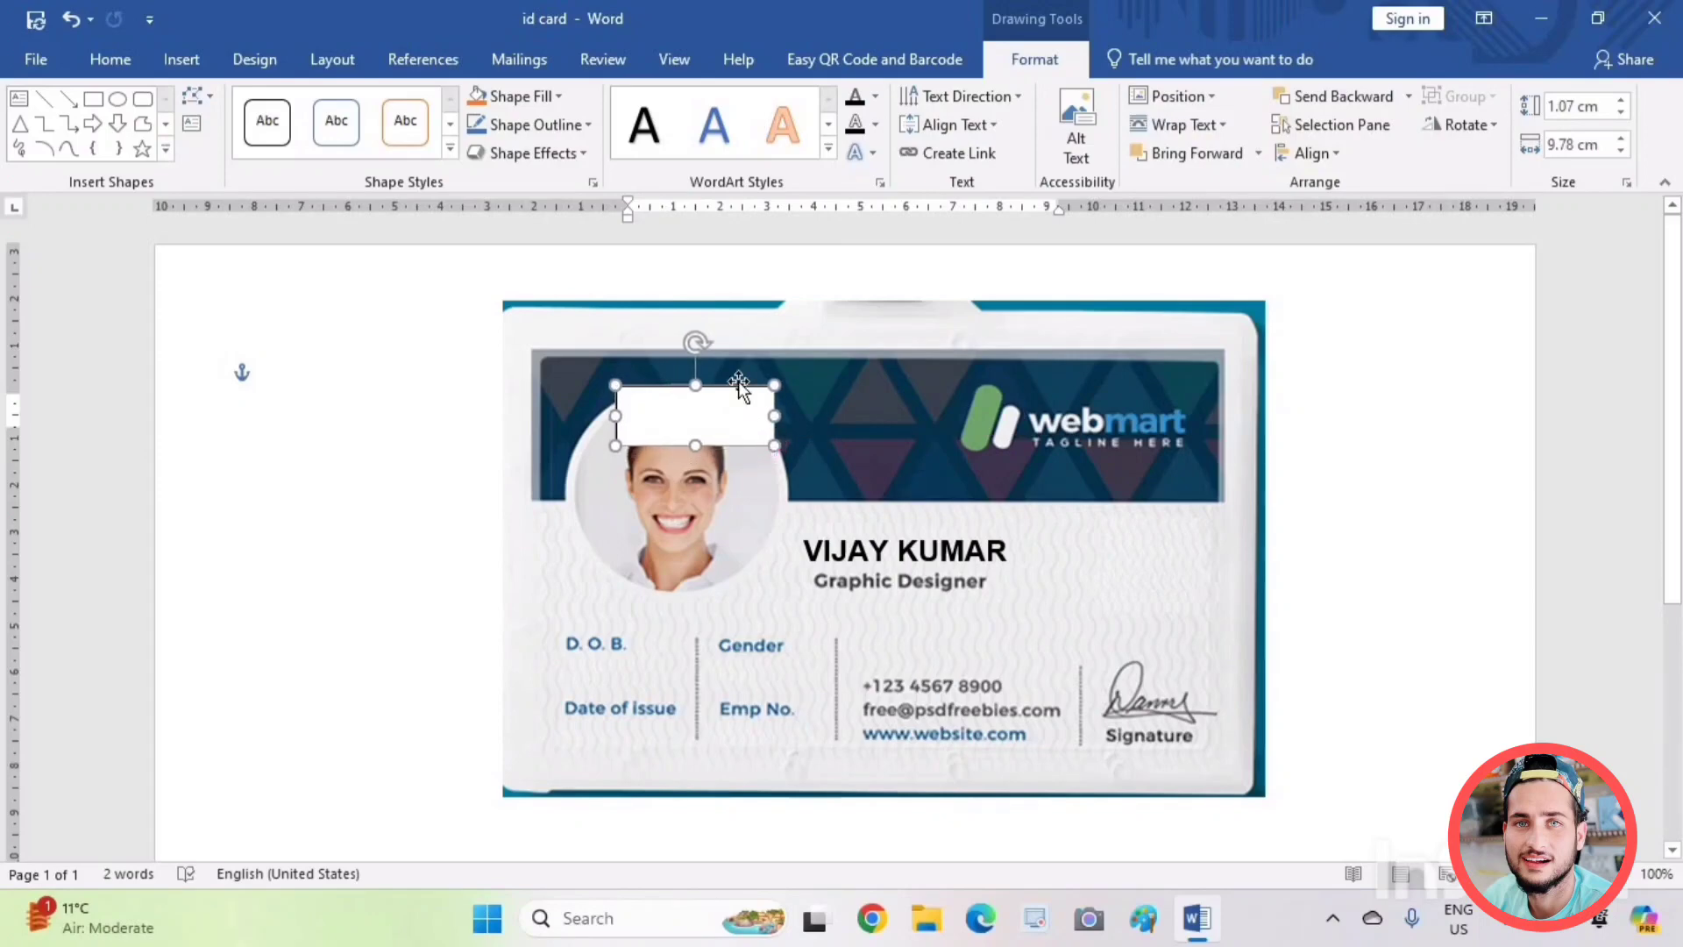
mouse_move(726, 409)
mouse_down()
mouse_move(704, 572)
mouse_move(652, 664)
mouse_up()
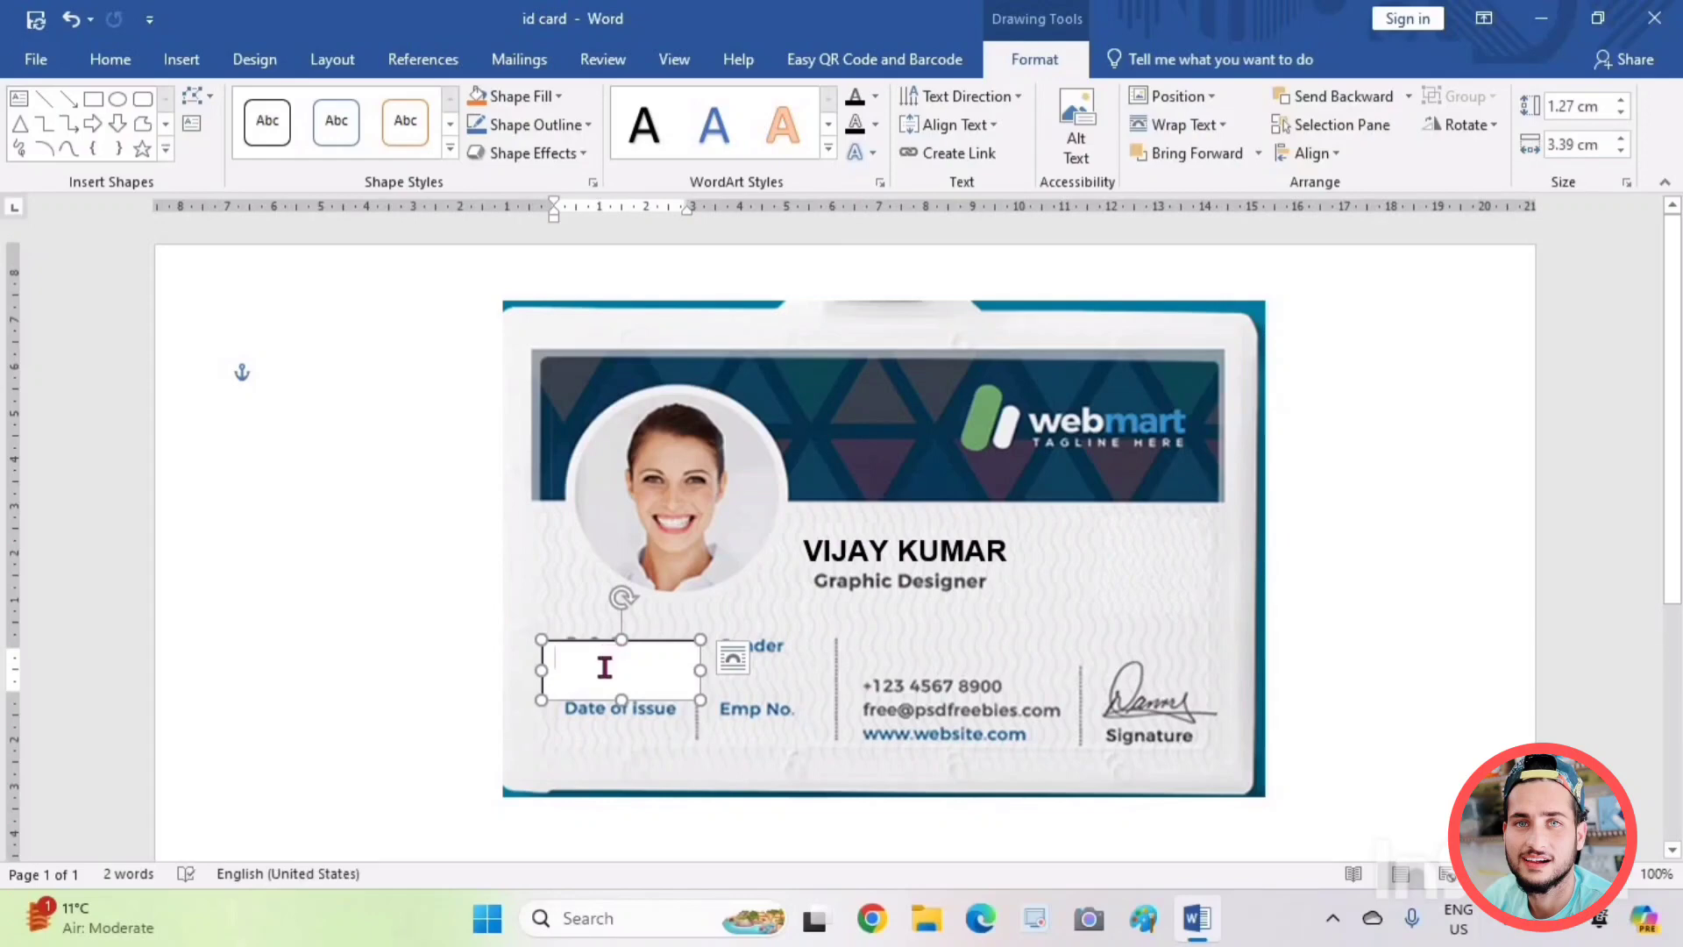
Type the date into the D.O.B. box and set it to No Fill and No Outline
text(01-01-2023)
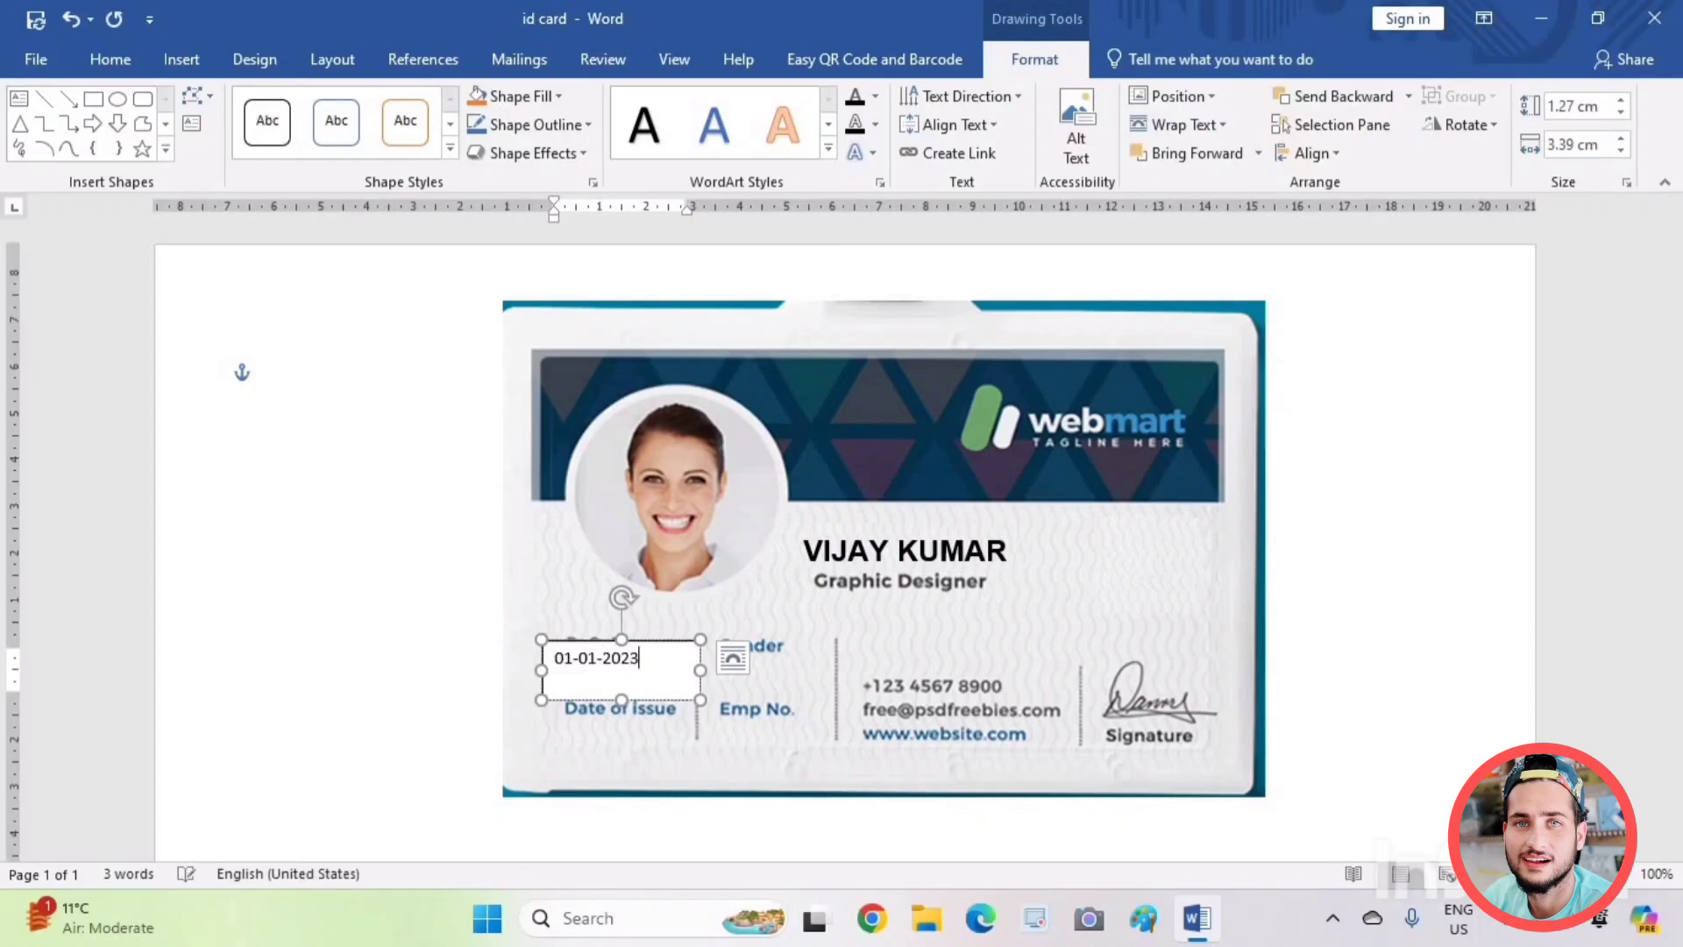
click(664, 647)
key(ctrl+z)
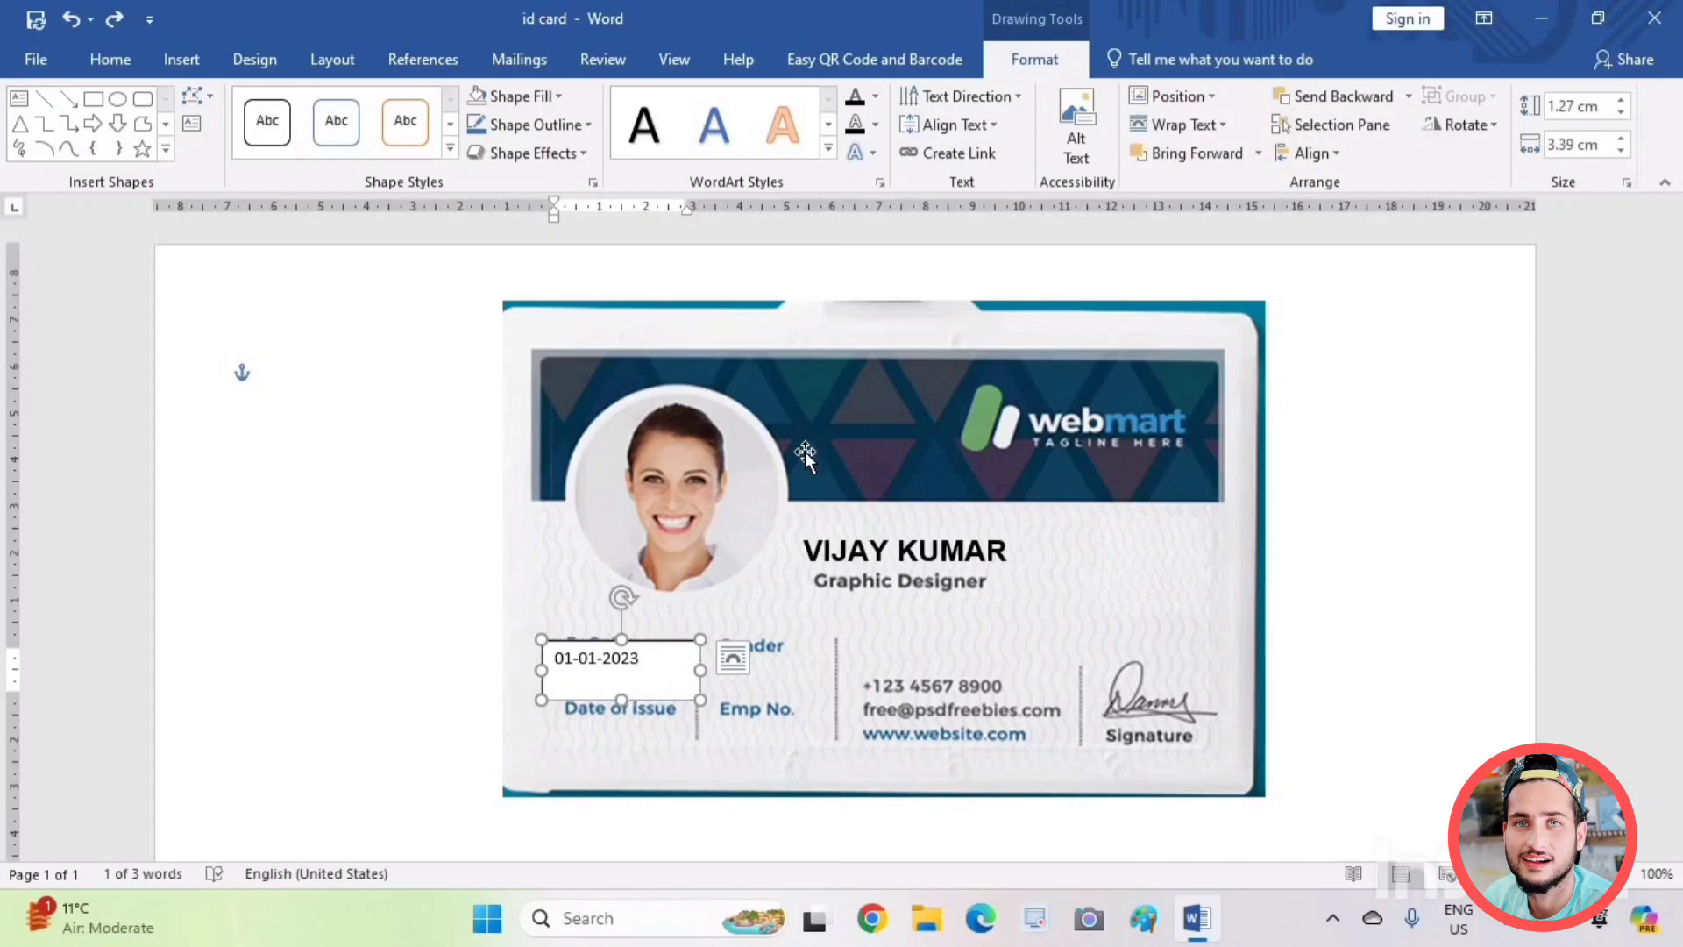
click(524, 96)
click(535, 313)
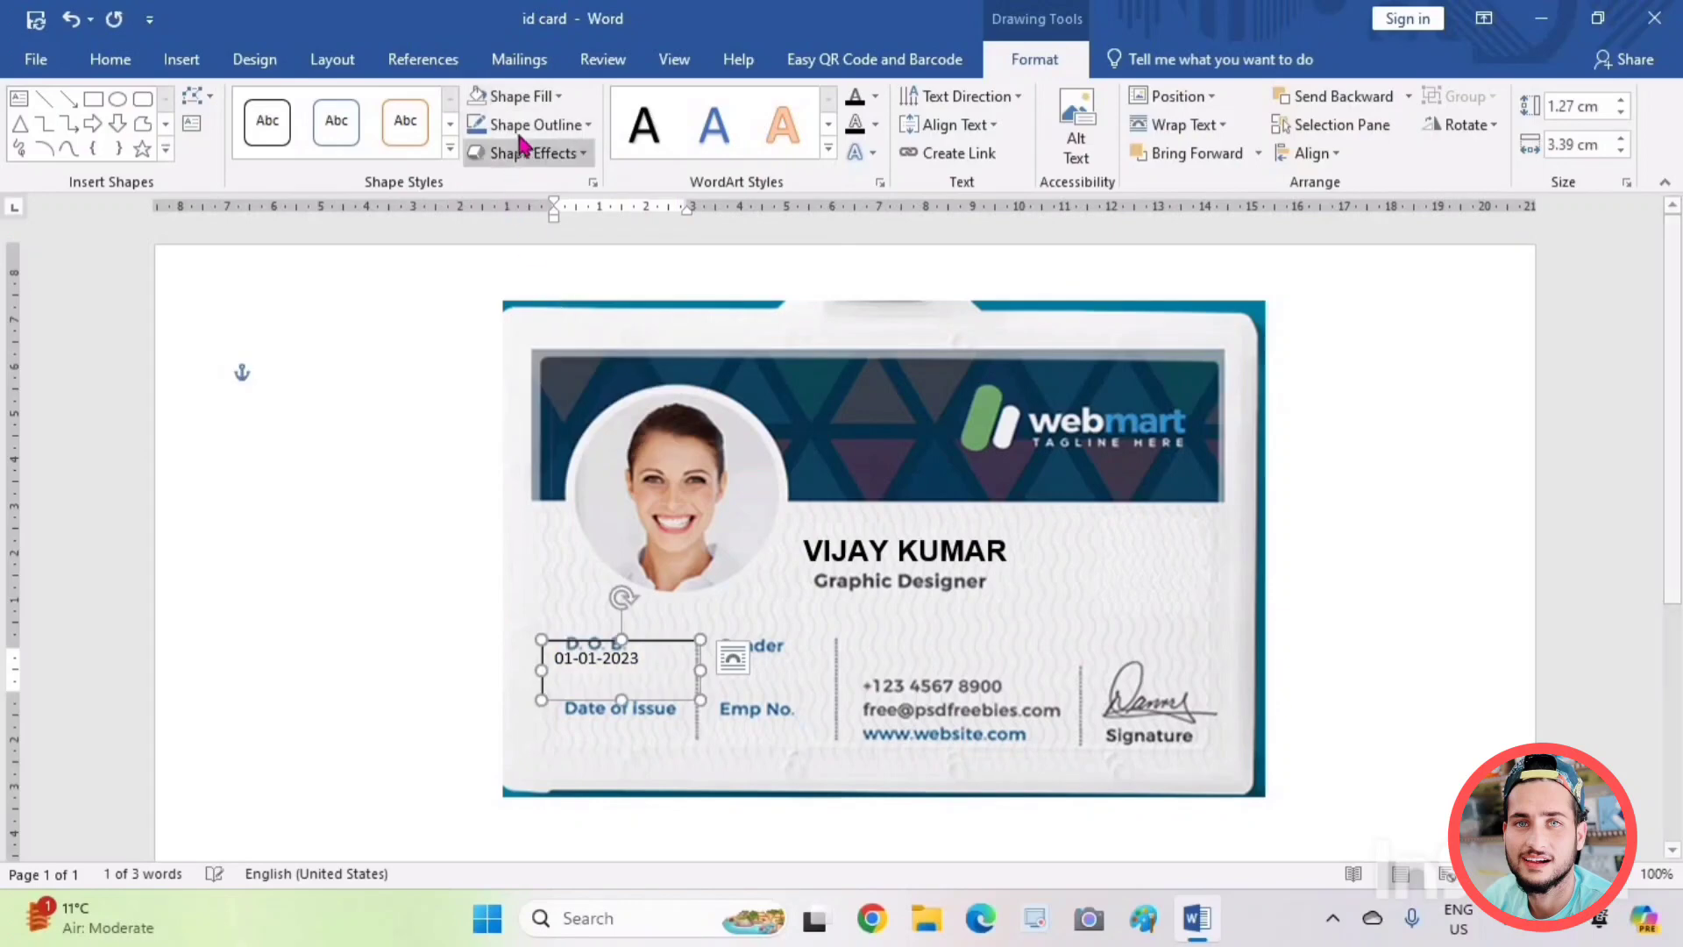
click(531, 131)
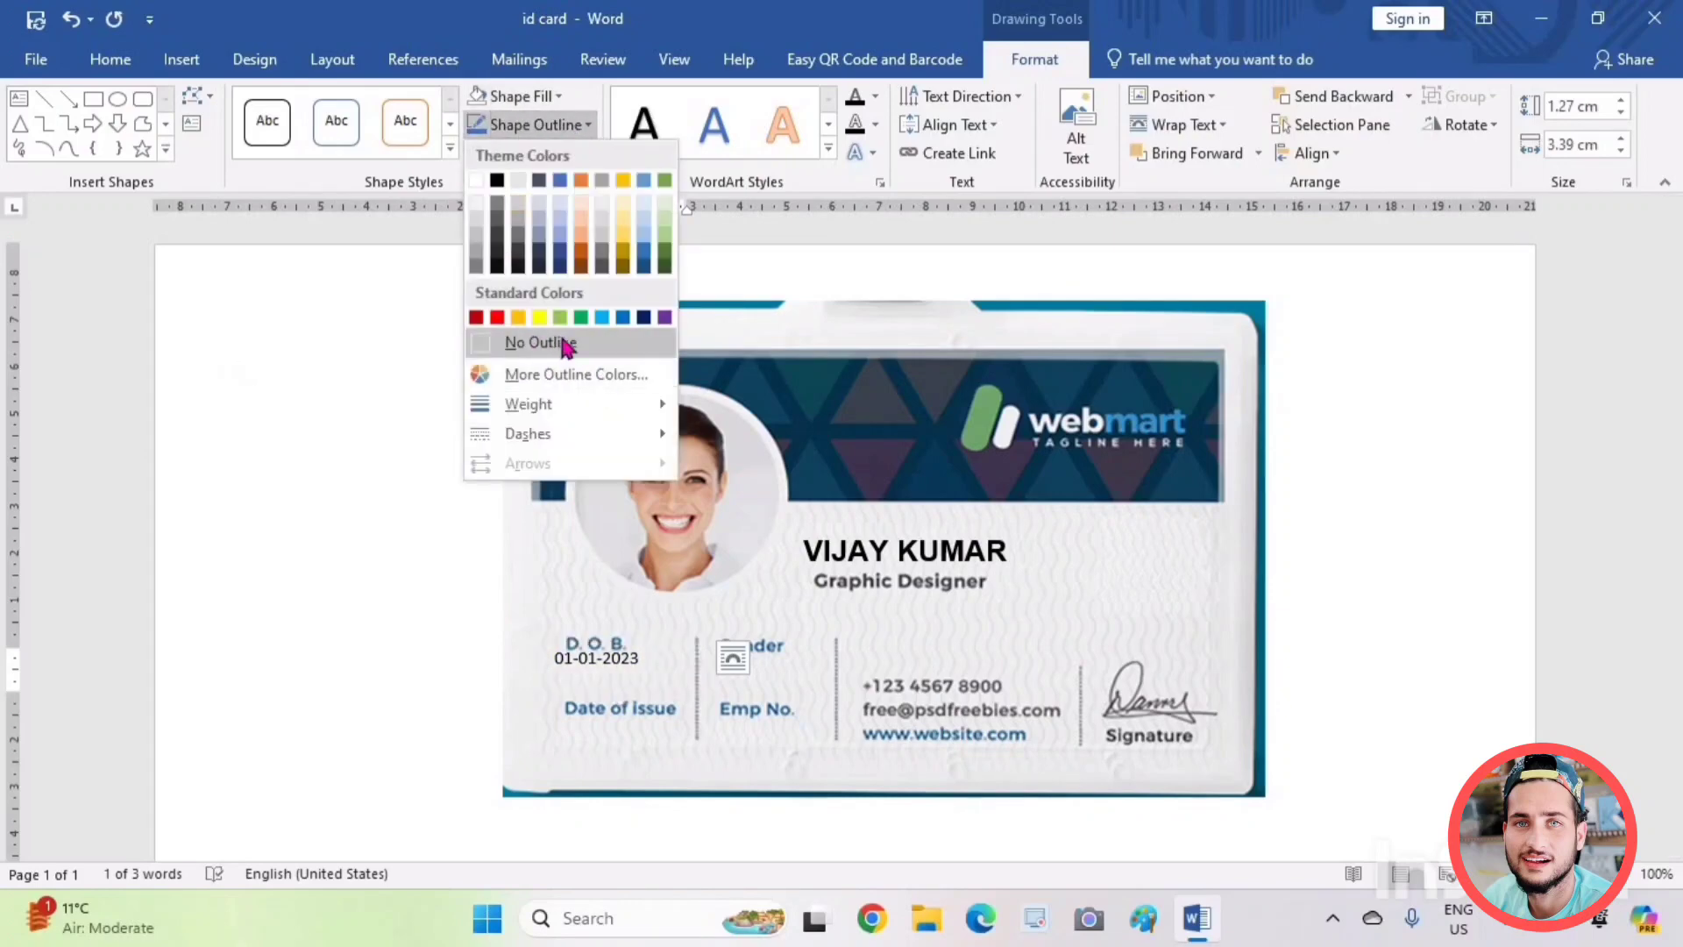
click(548, 342)
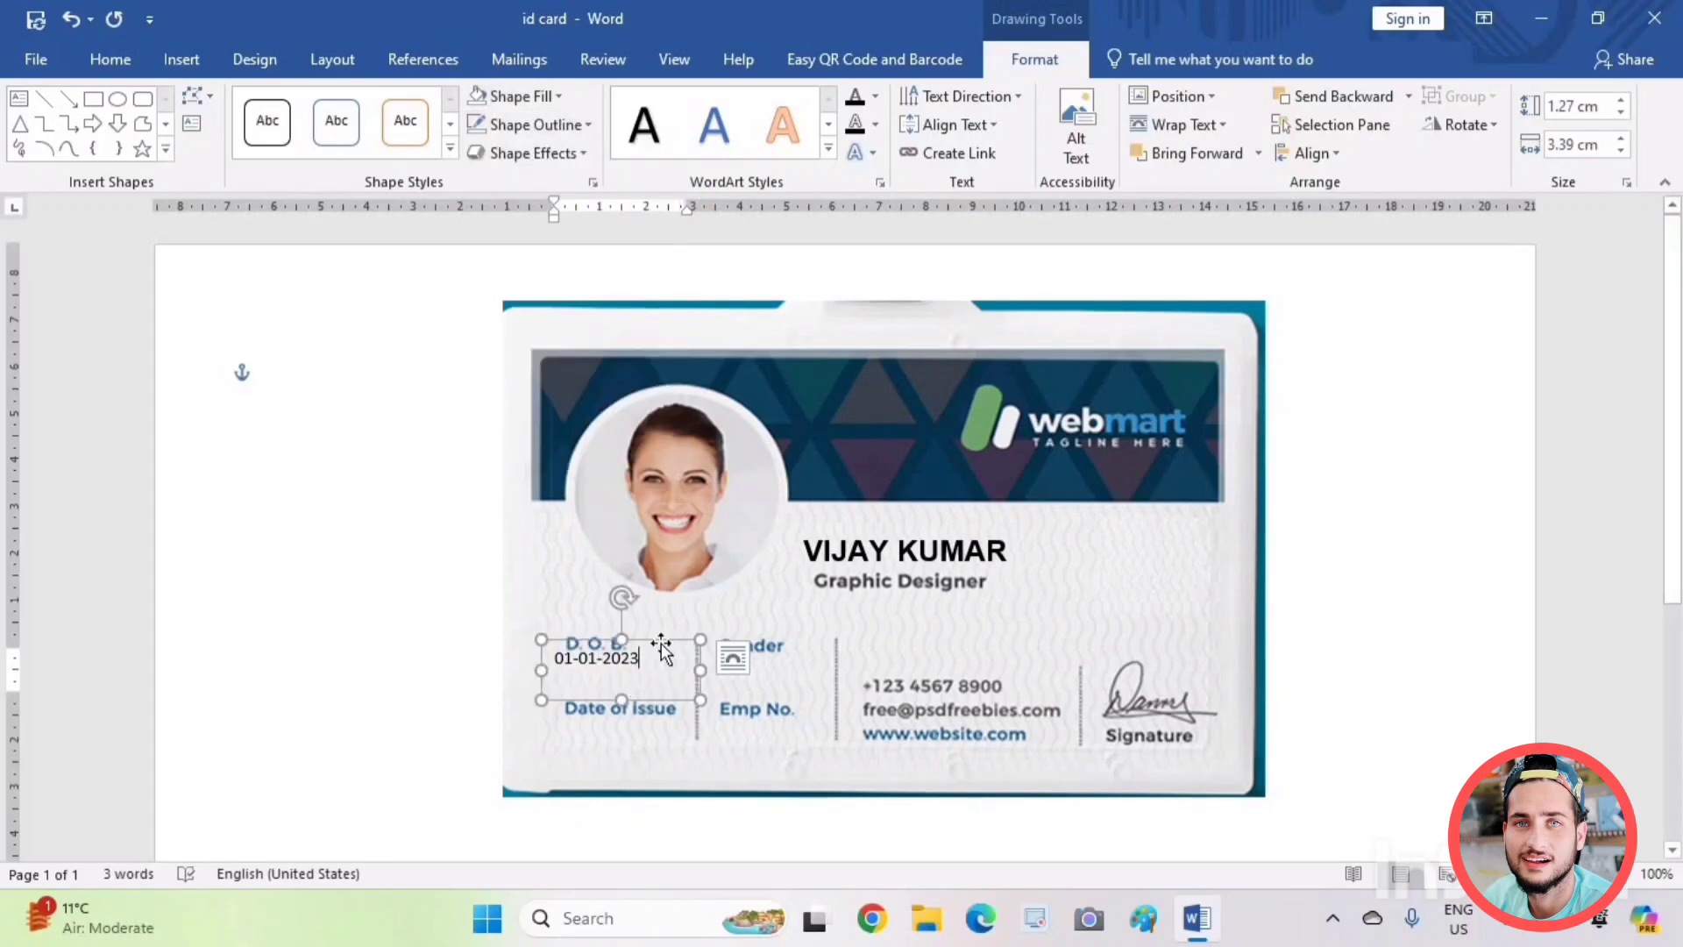
Position the date box just under D.O.B. and shrink it to fit 01-01-2023
drag(656, 637, 657, 644)
key(Right)
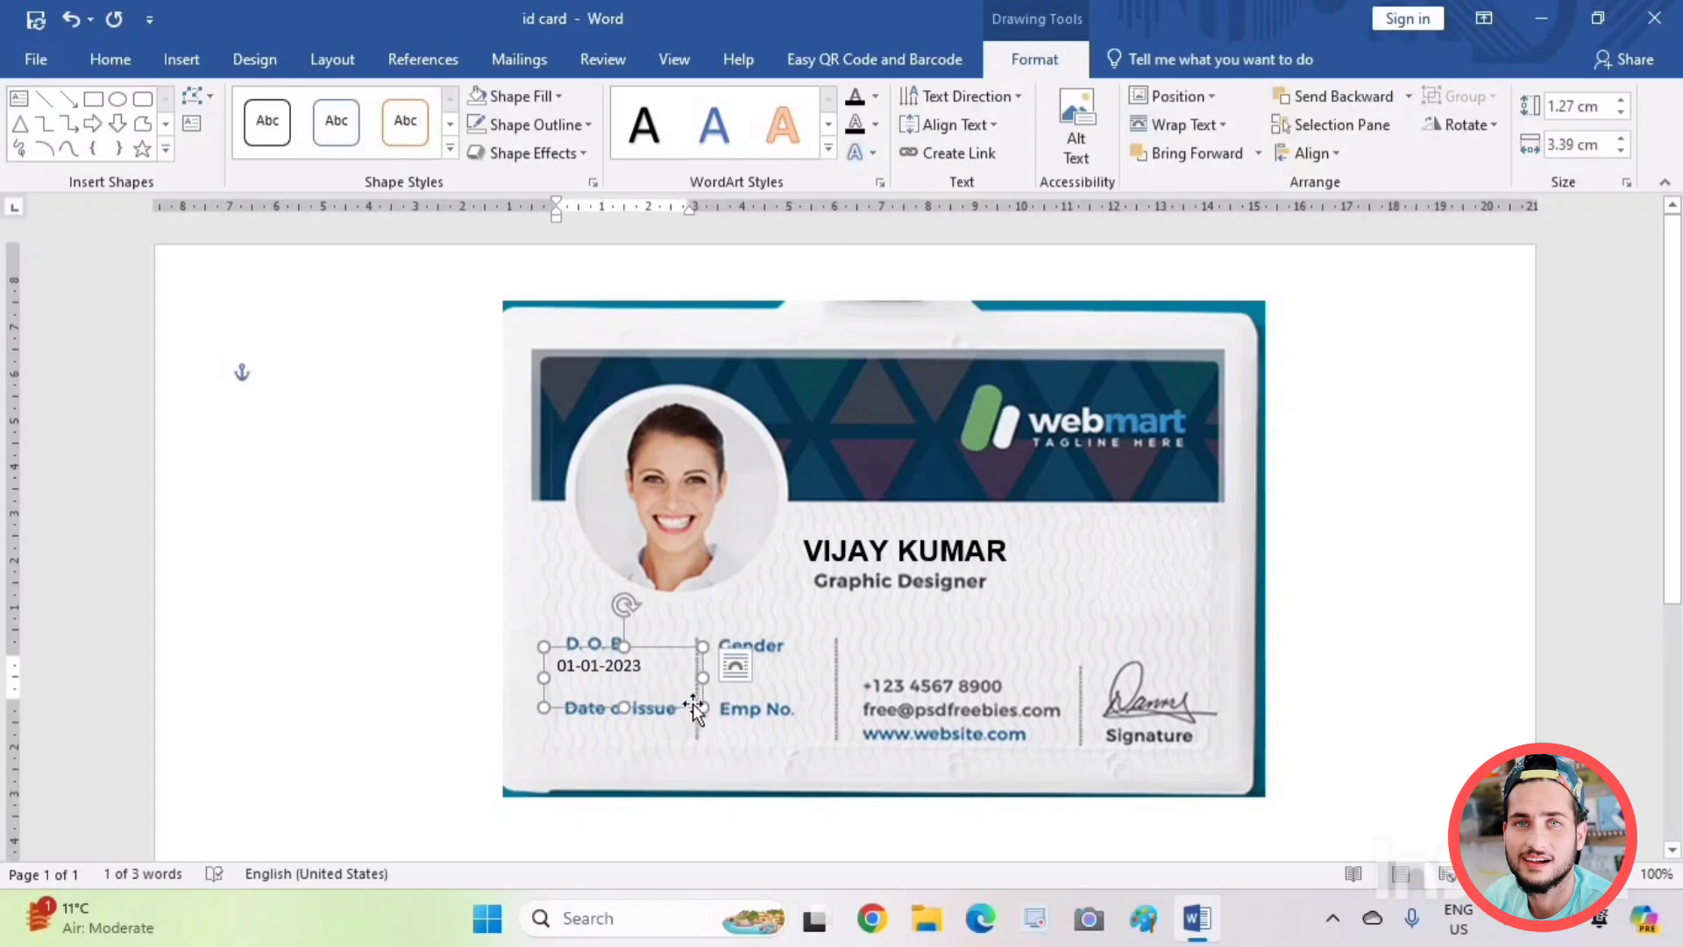
drag(702, 707, 663, 684)
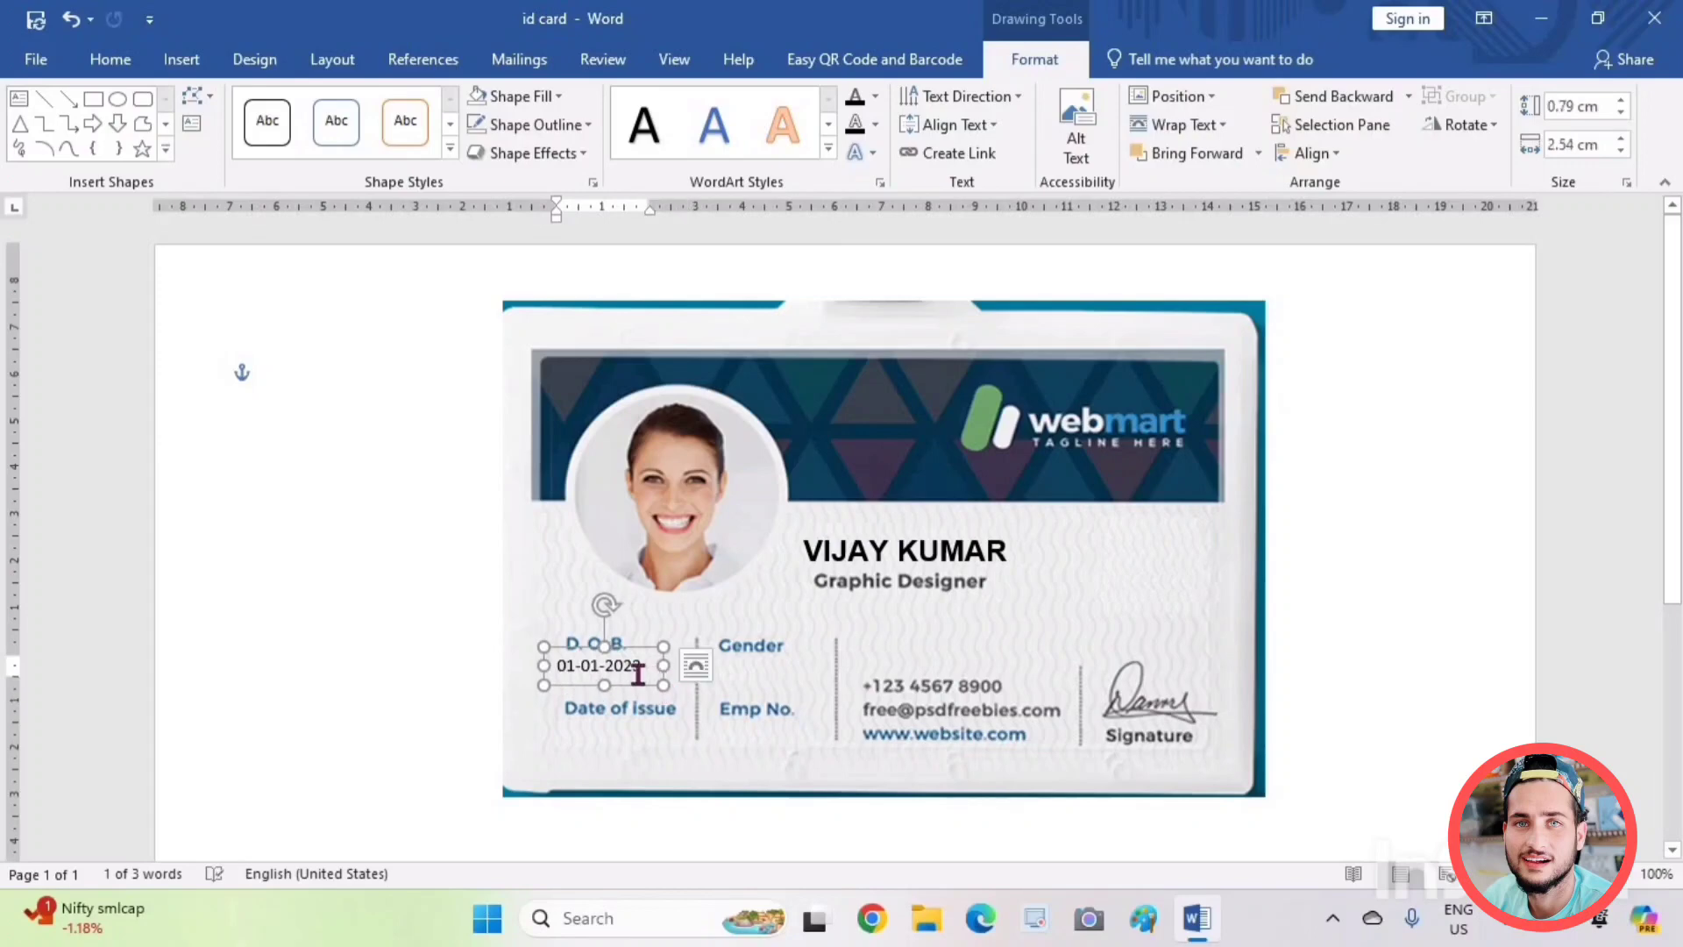
click(717, 673)
click(617, 673)
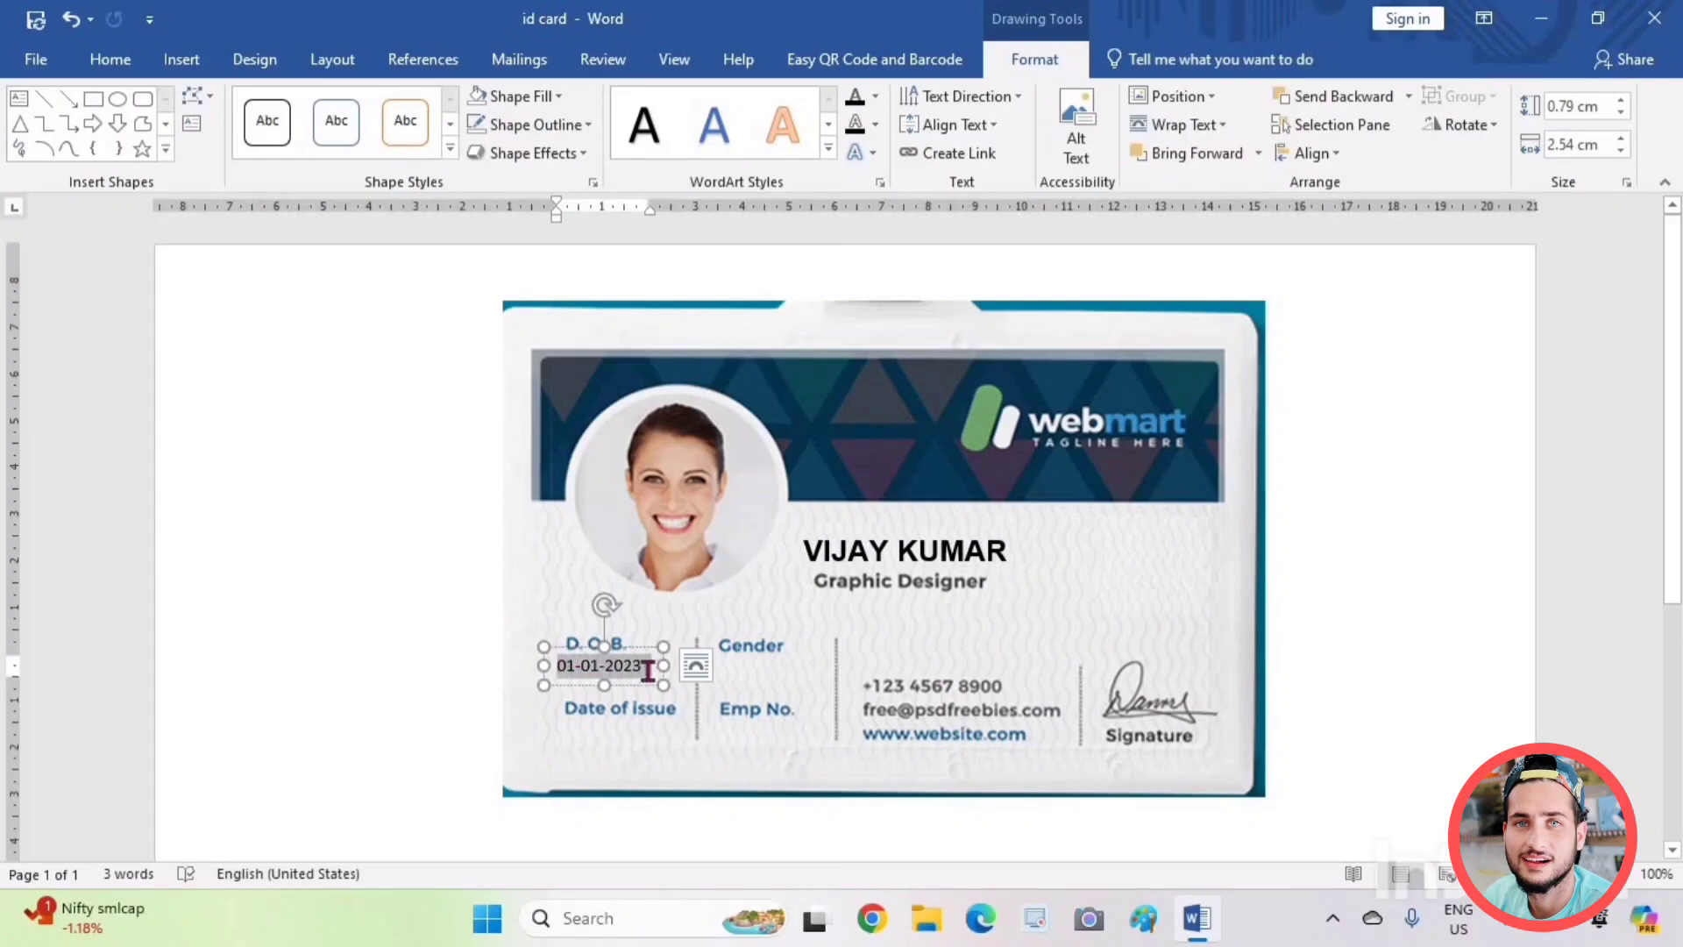
drag(648, 671, 619, 680)
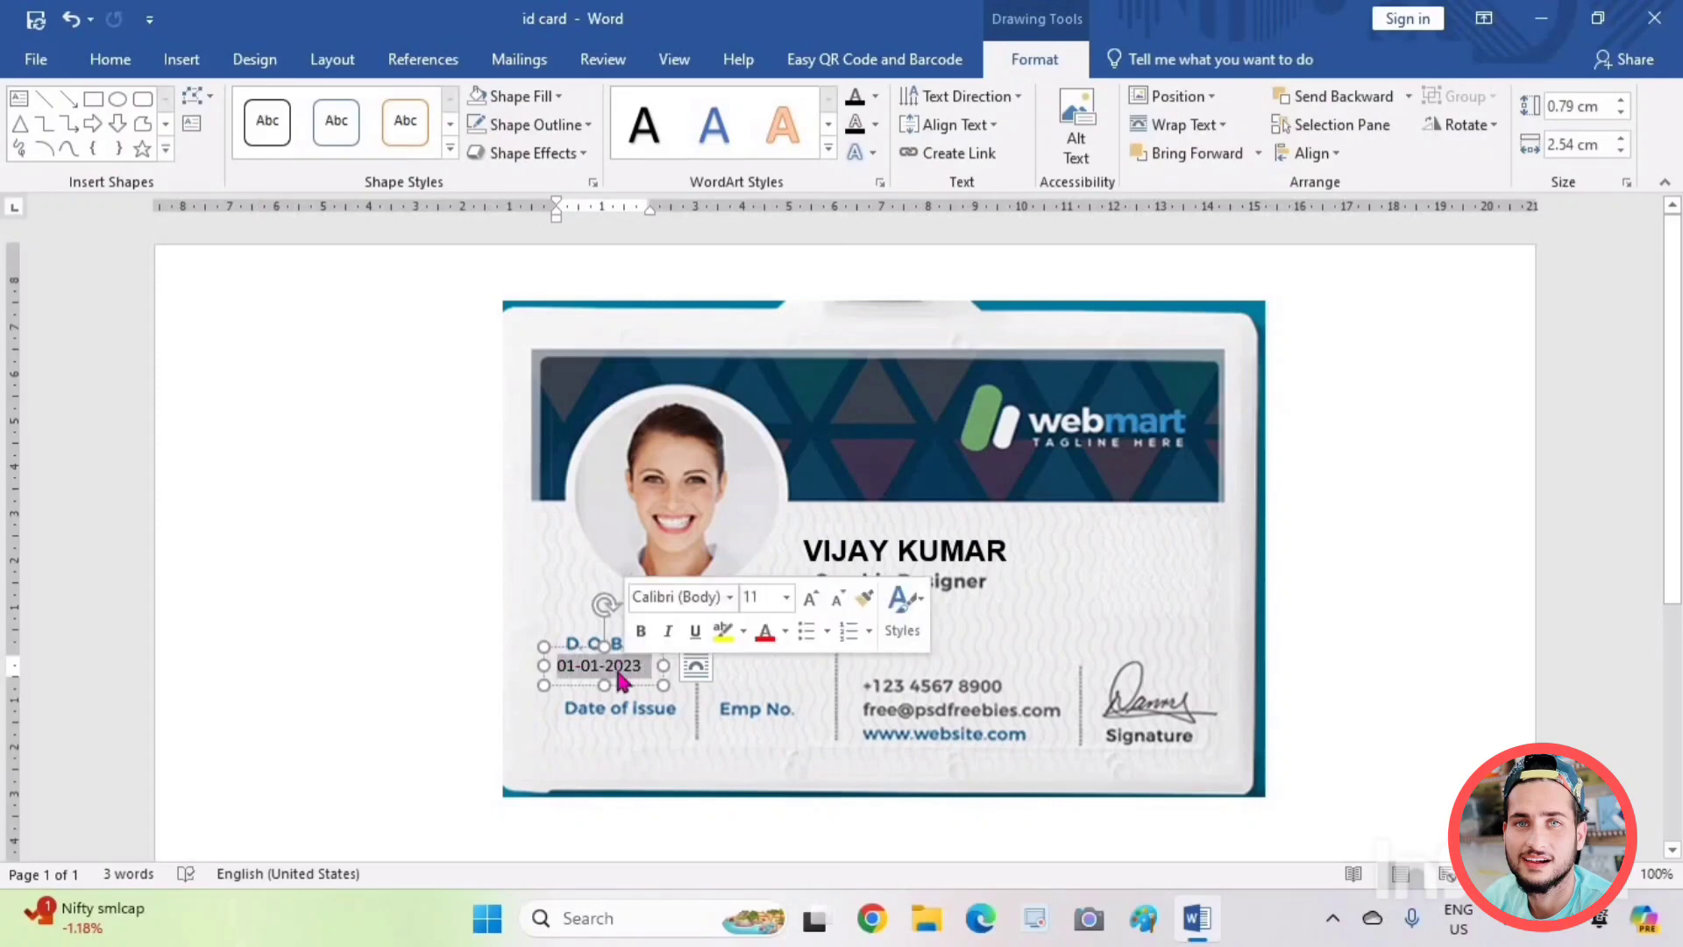
Make the date 01-01-2023 bold
click(123, 60)
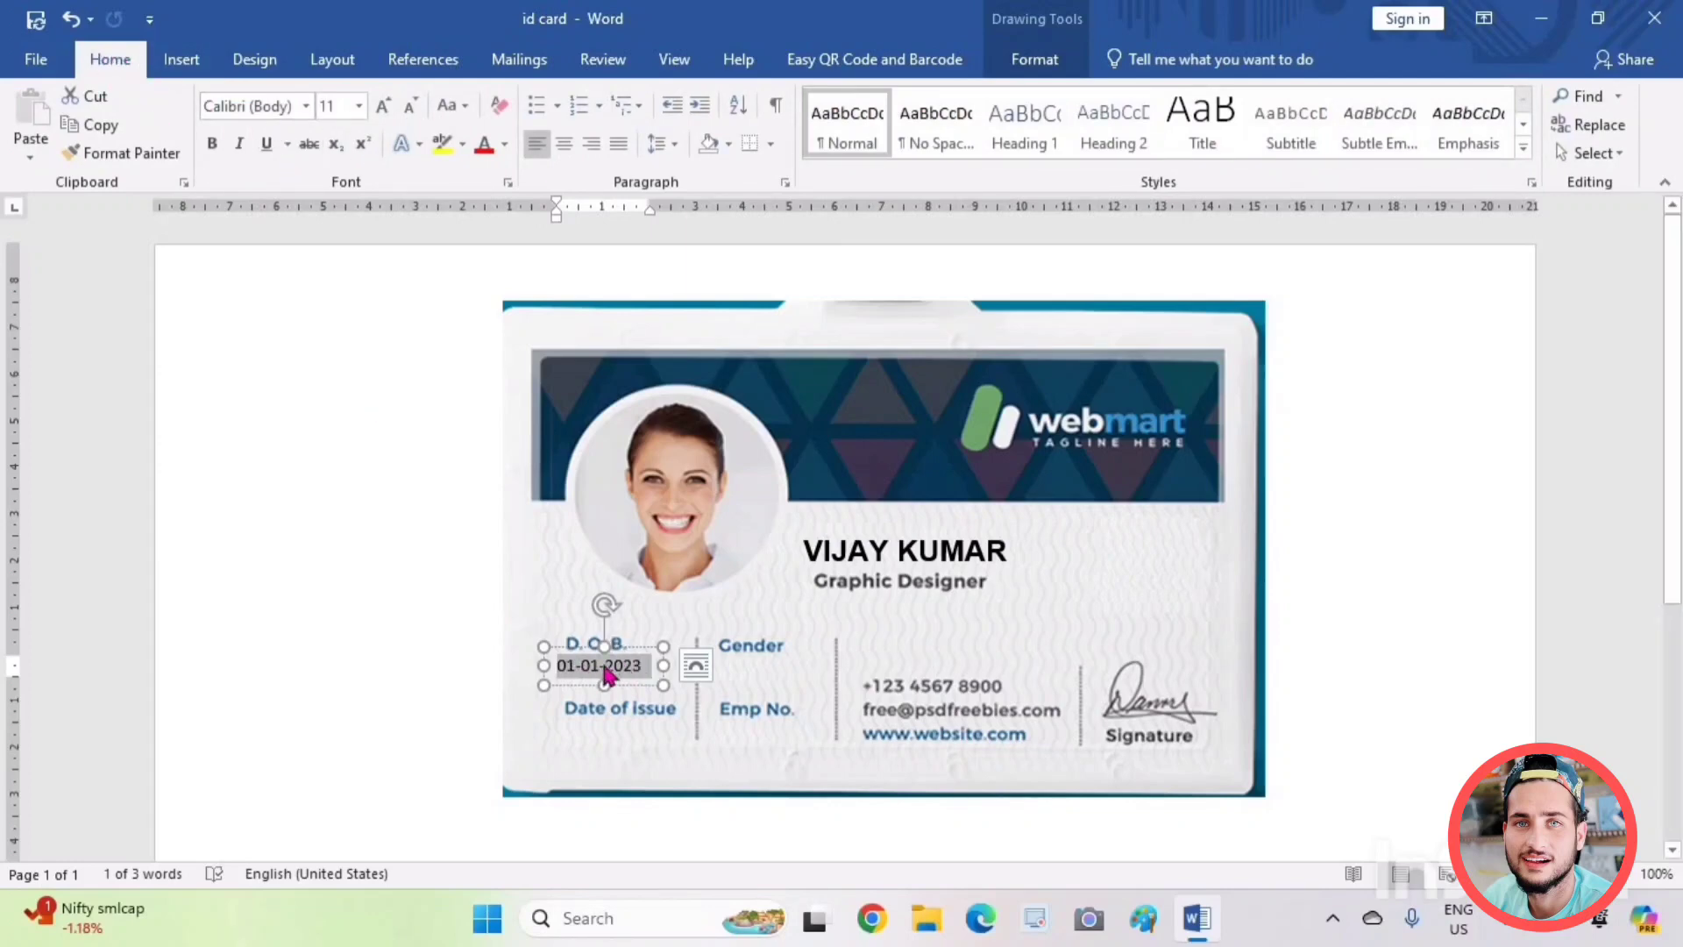
click(212, 145)
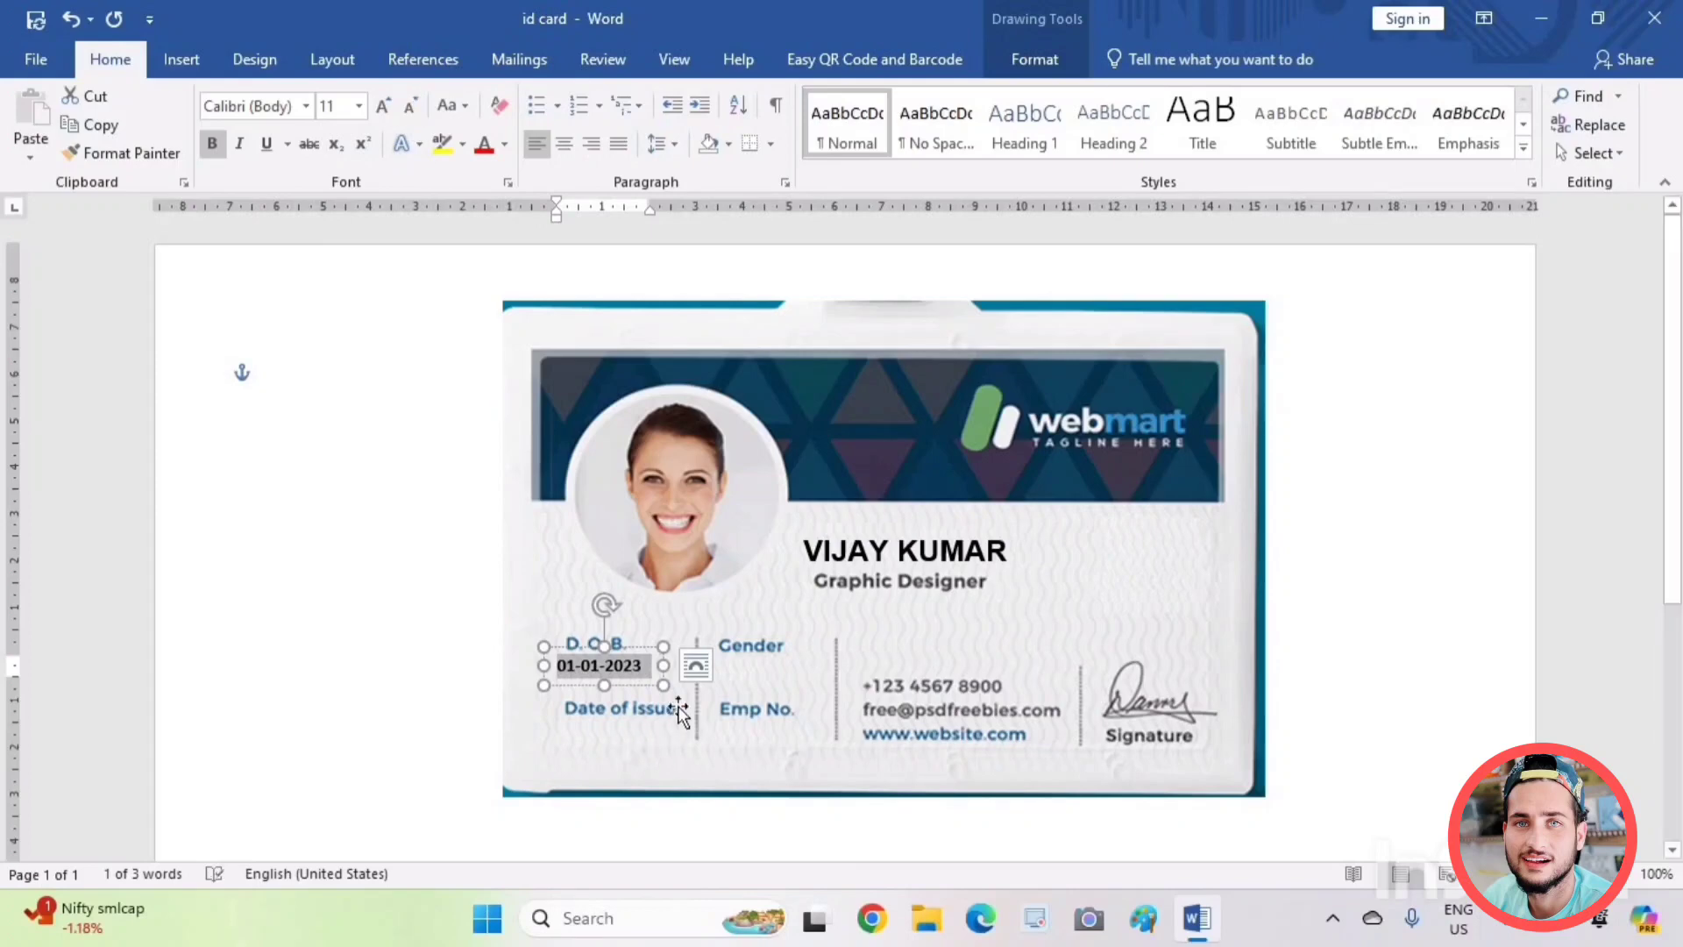
click(654, 706)
click(645, 661)
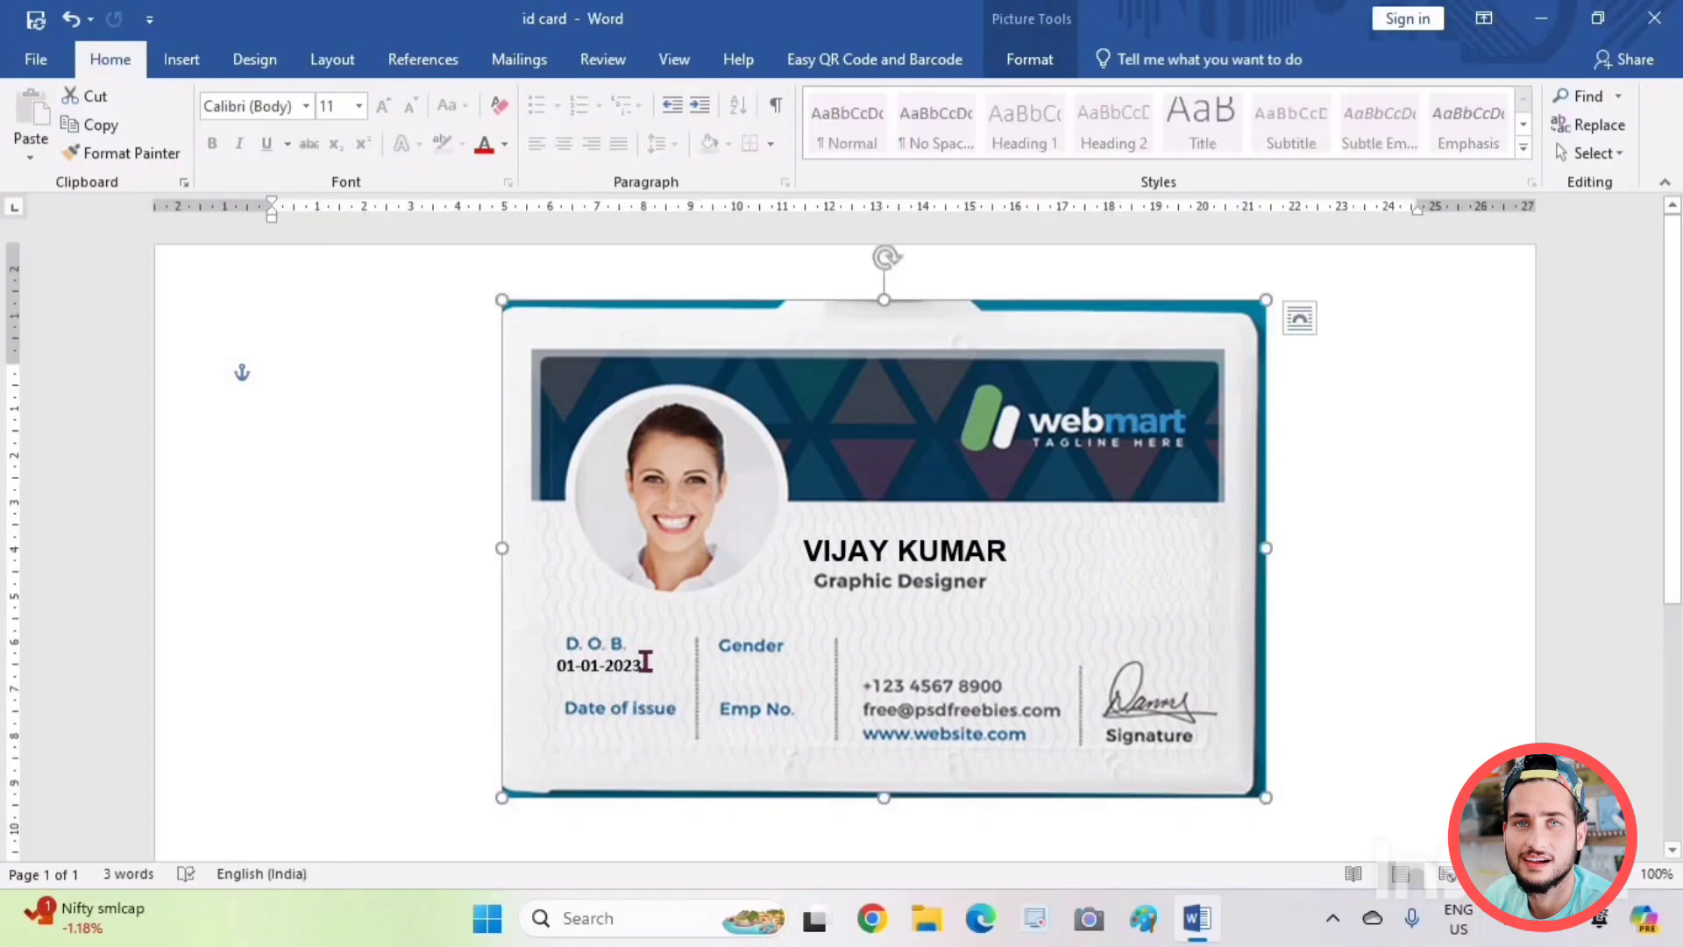
click(655, 659)
click(636, 654)
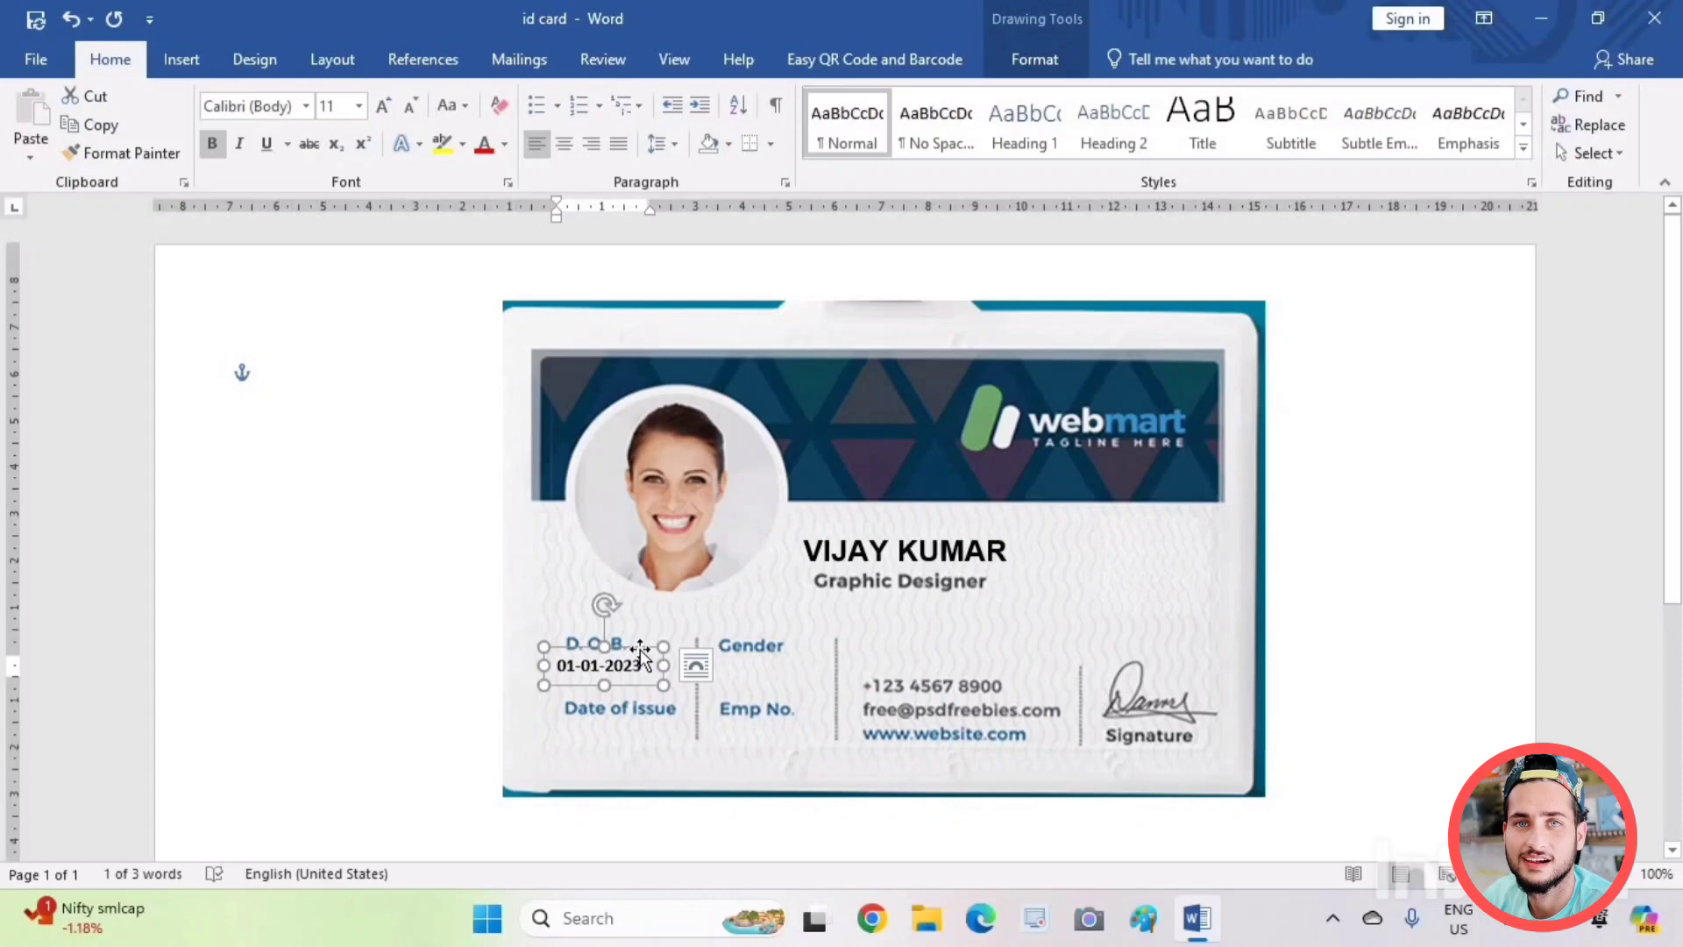
Copy the date box under Date of issue and change its text to 22-11-2020
key(ctrl+c)
key(ctrl+v)
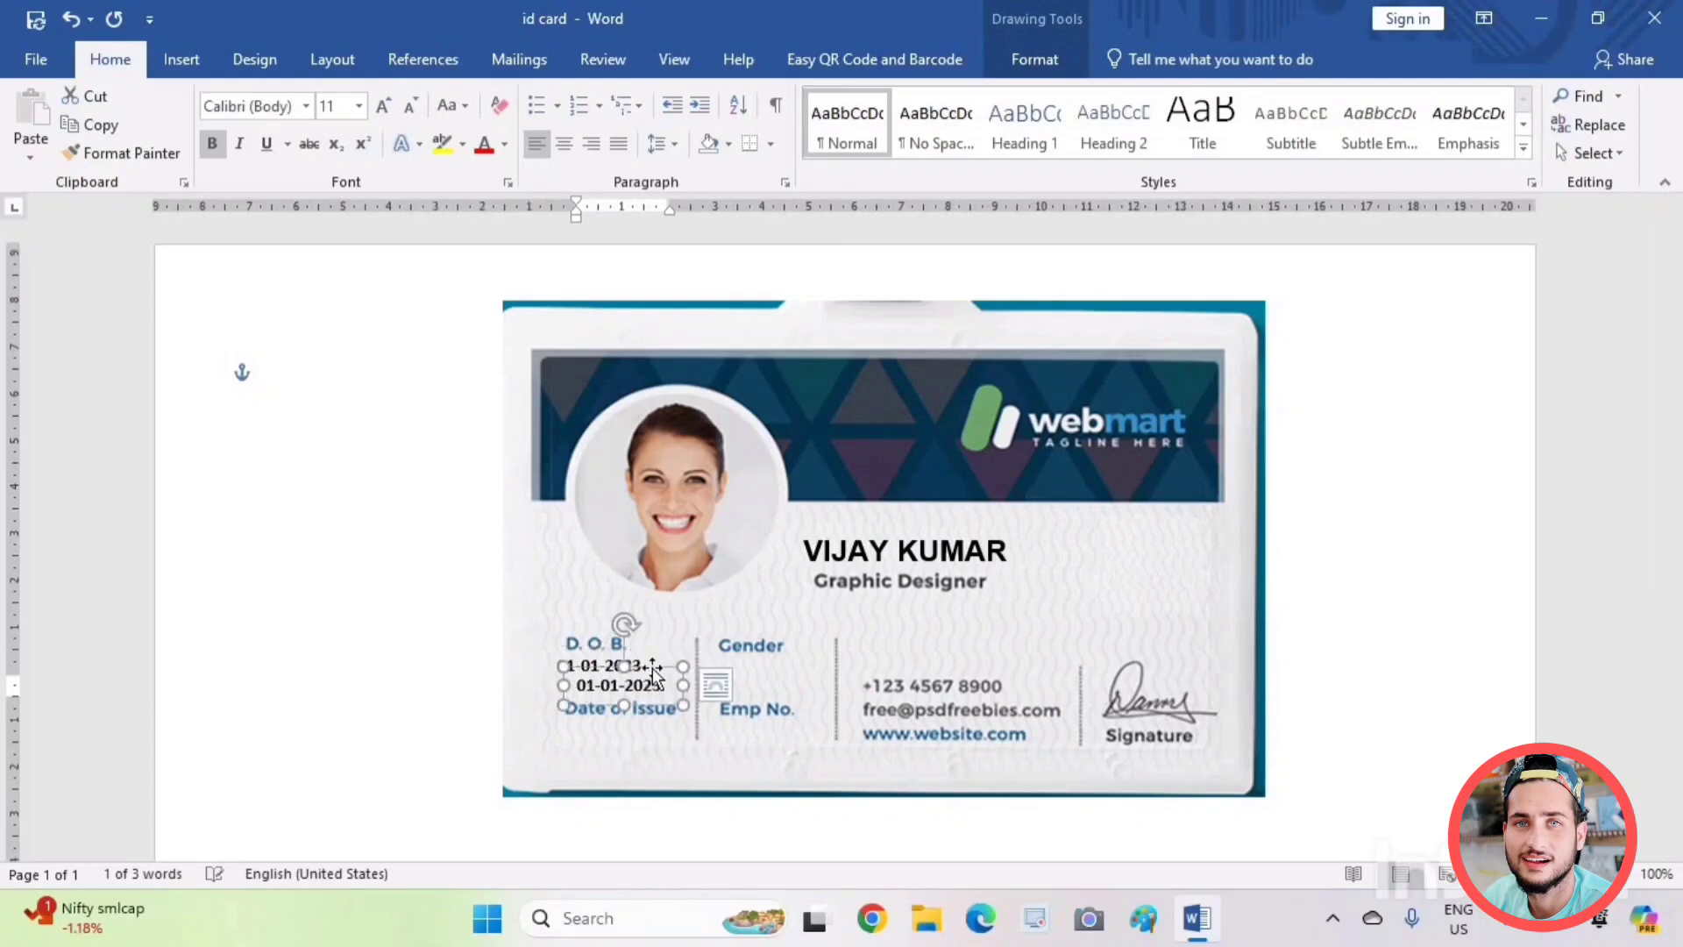
mouse_move(656, 678)
mouse_down()
mouse_move(628, 622)
mouse_move(652, 708)
mouse_up()
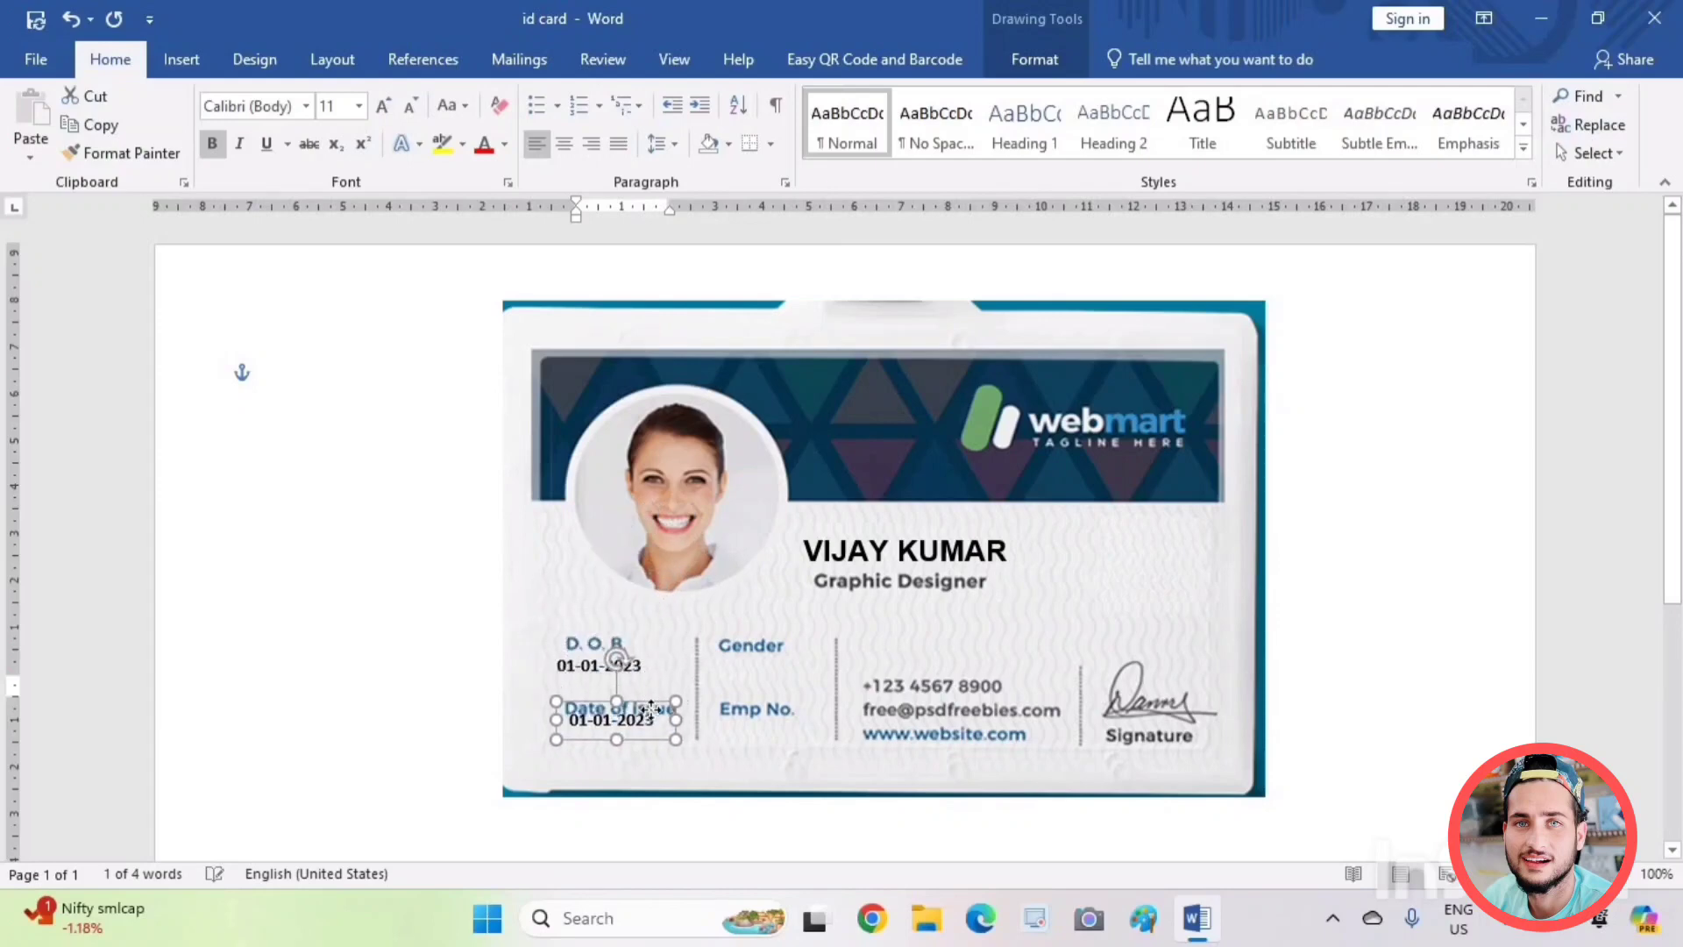
drag(659, 727, 571, 733)
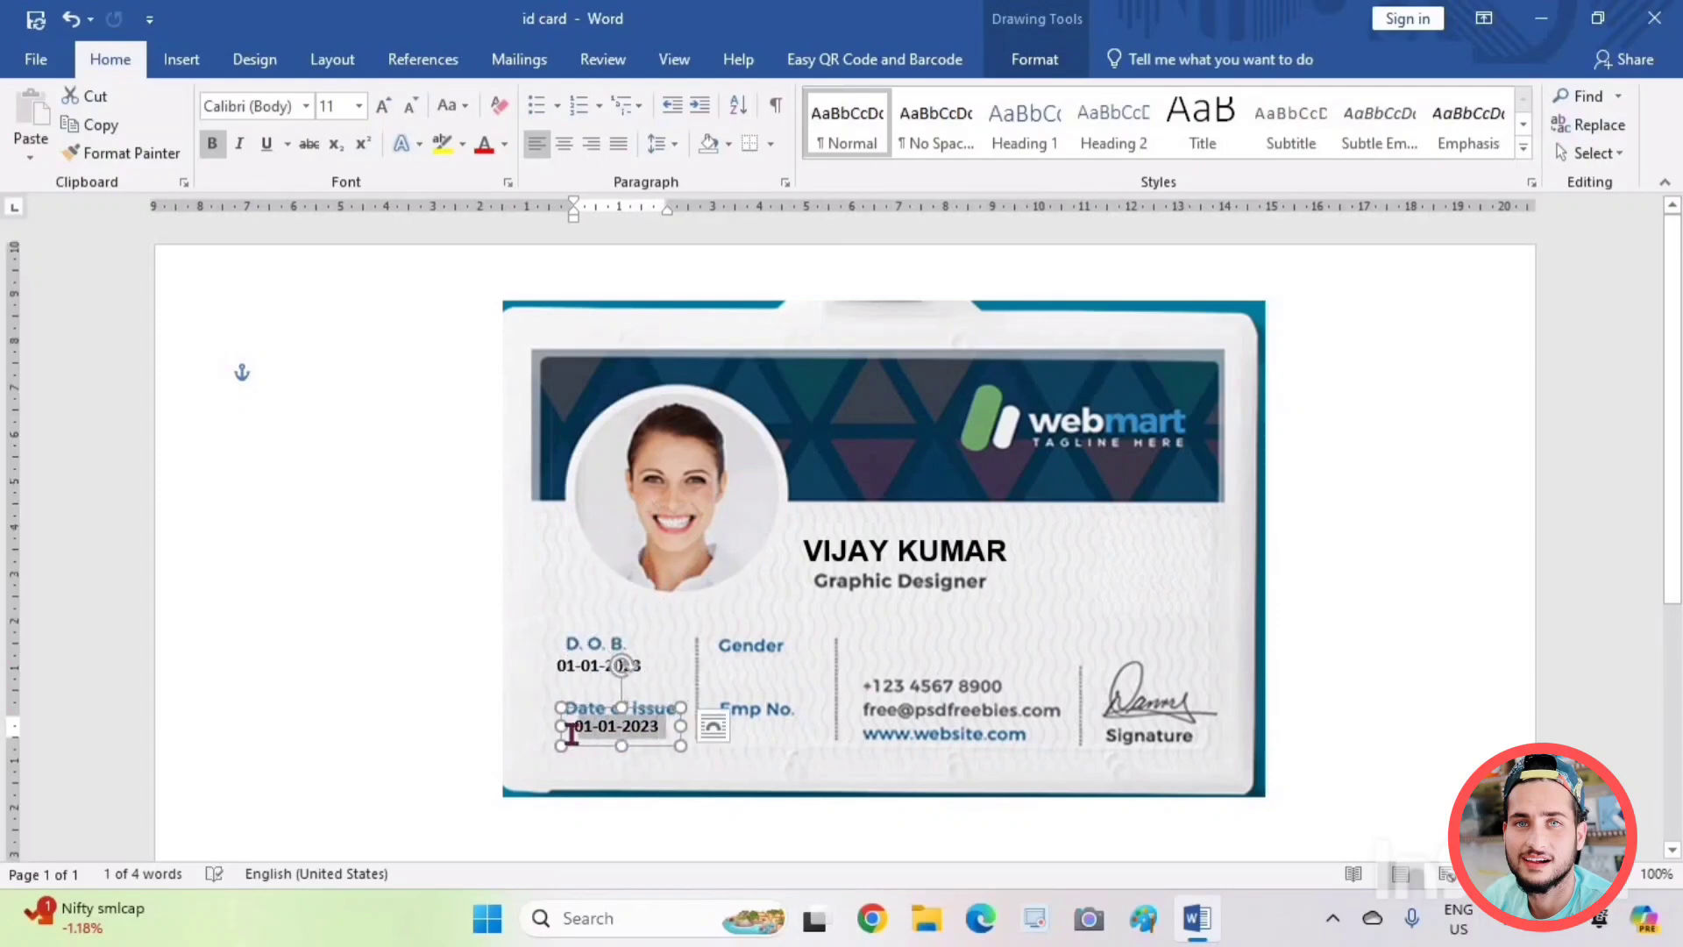
key(BackSpace)
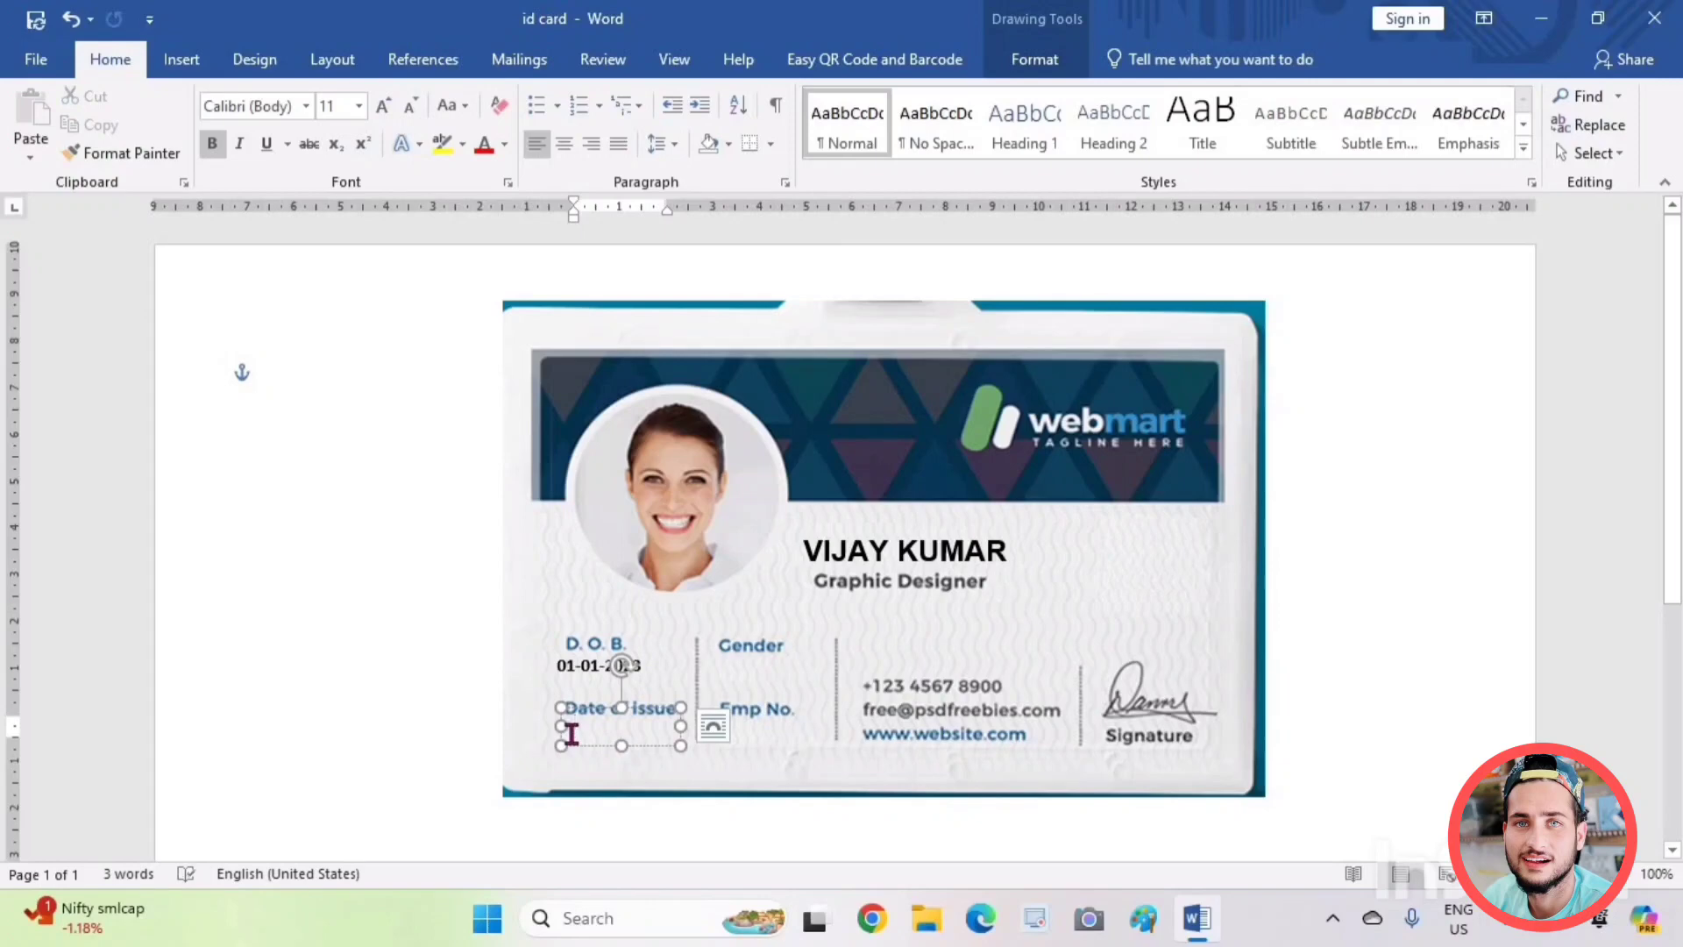
text(22-11-2020)
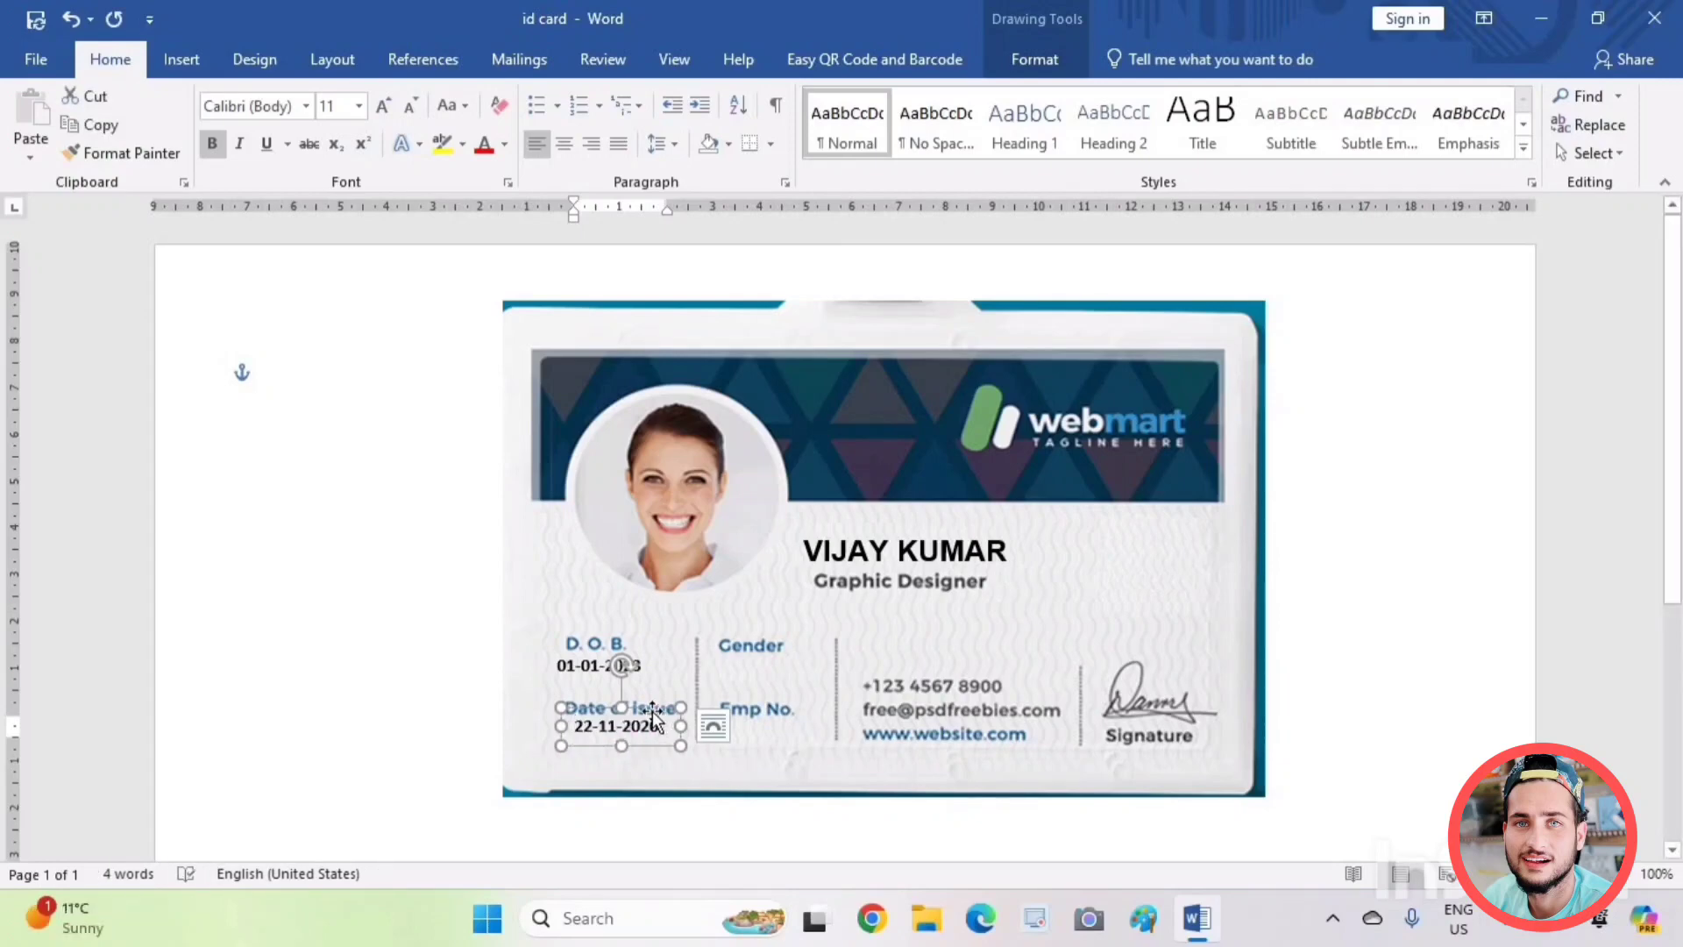
drag(657, 723, 653, 725)
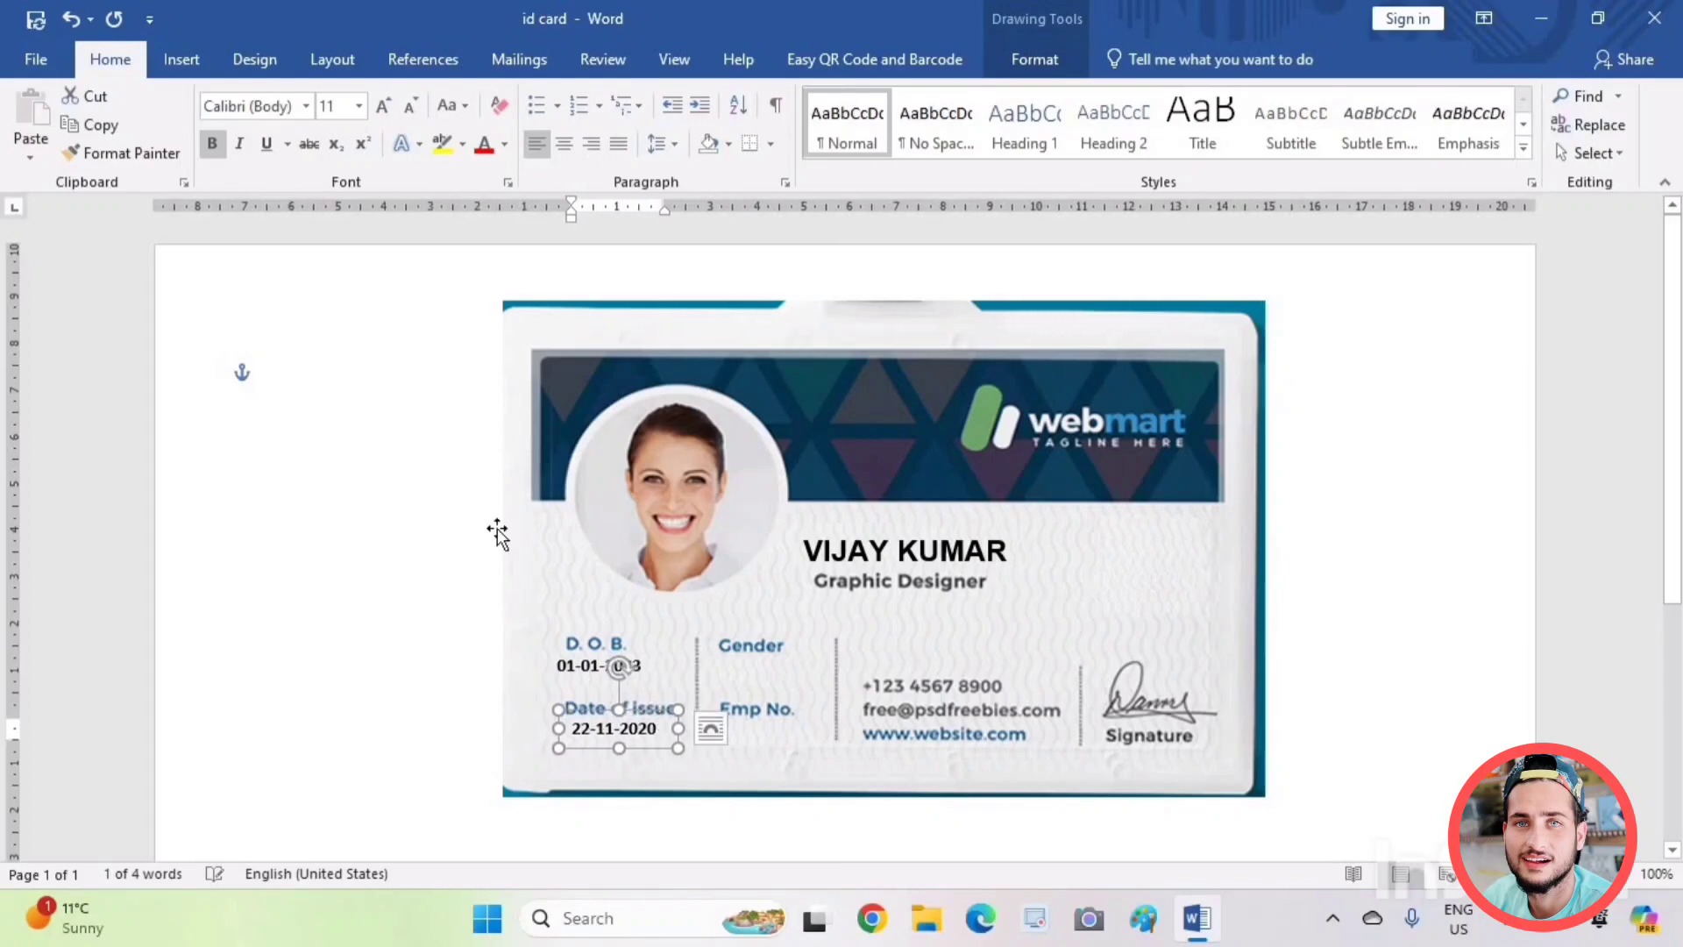
Shift the D.O.B. date box slightly right to line up under its label
click(821, 699)
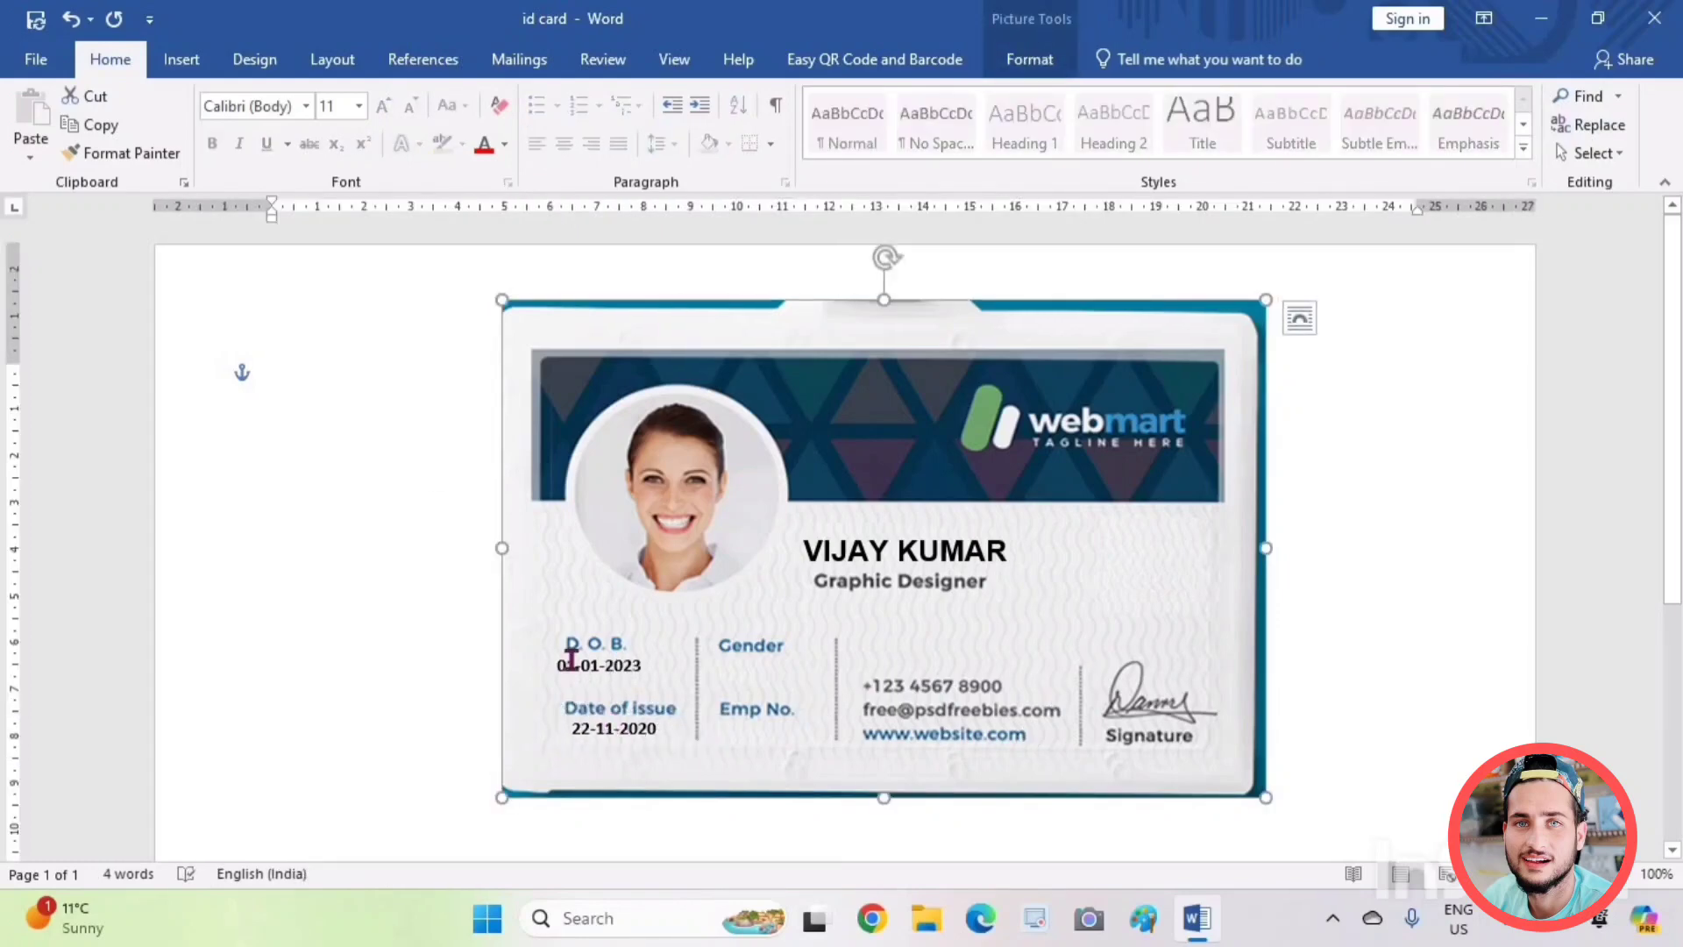
click(570, 662)
click(622, 646)
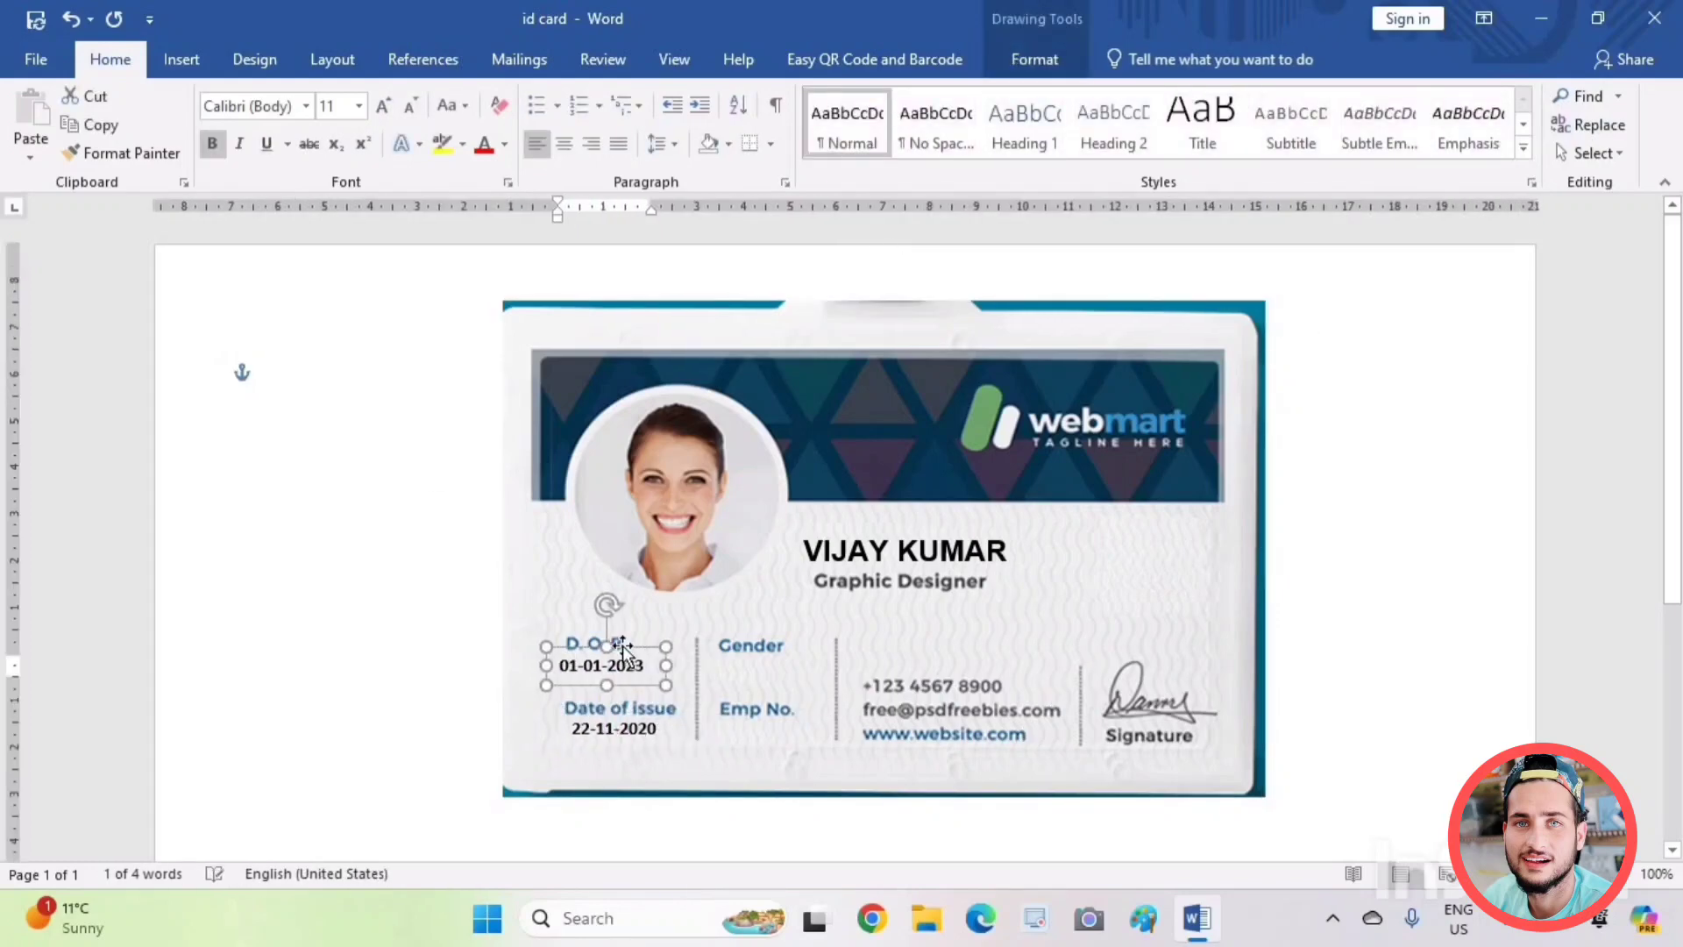
drag(623, 647, 631, 647)
click(823, 676)
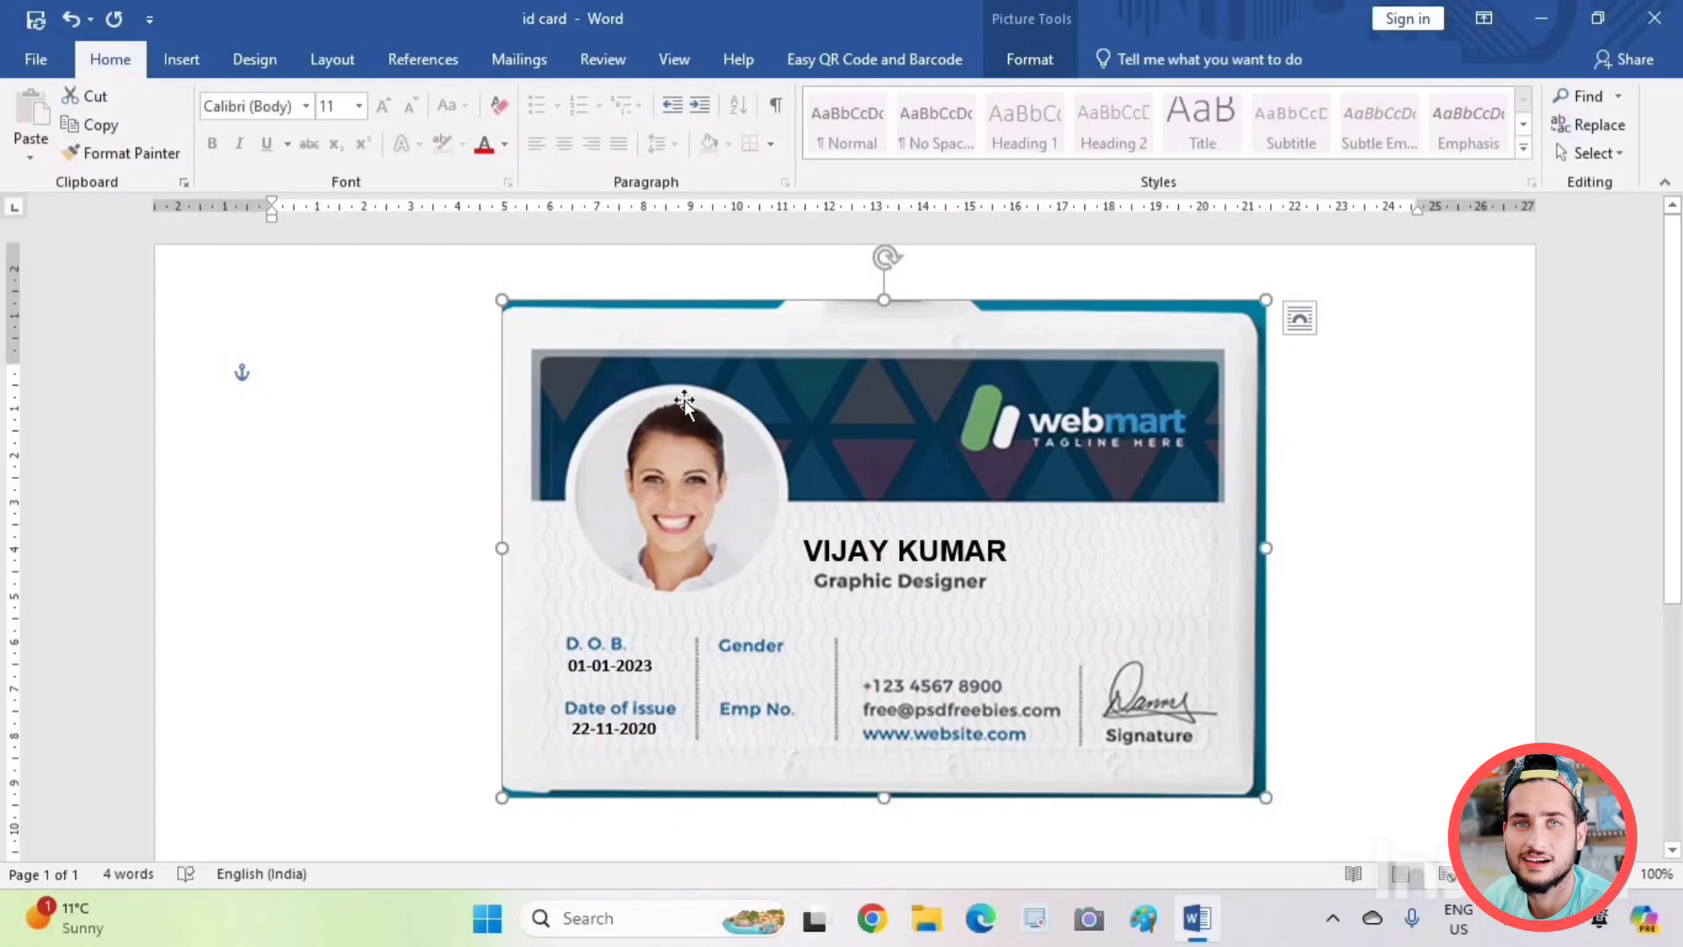
Insert the picture OIP (1) from the Desktop into the document
click(444, 353)
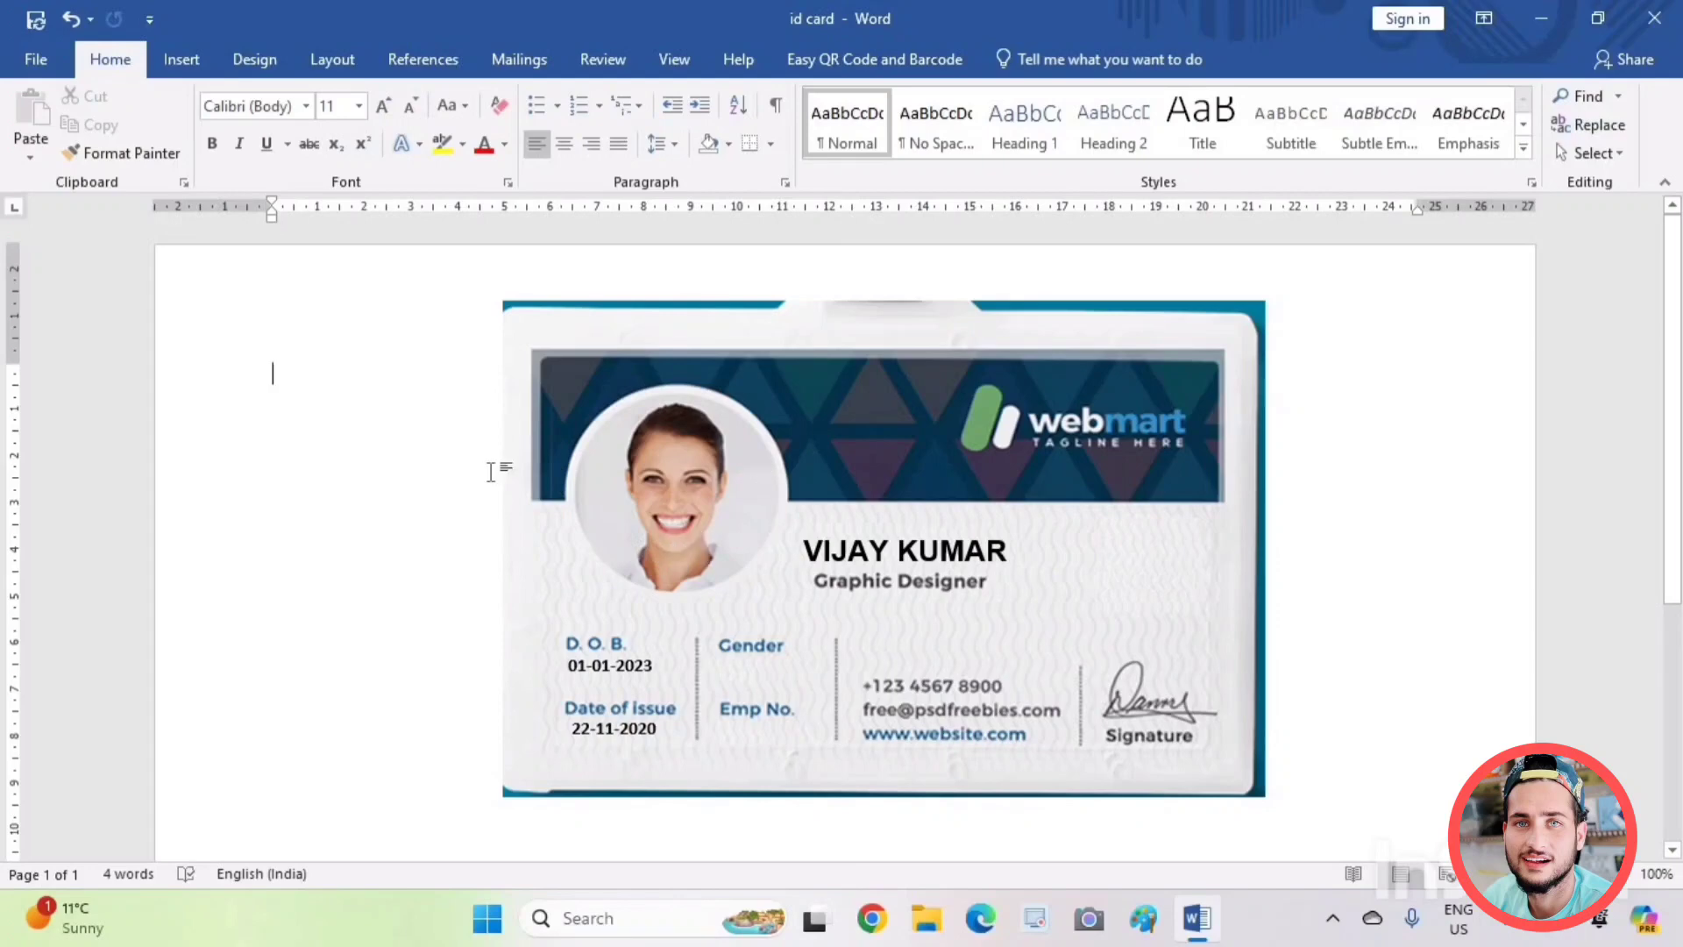
click(182, 59)
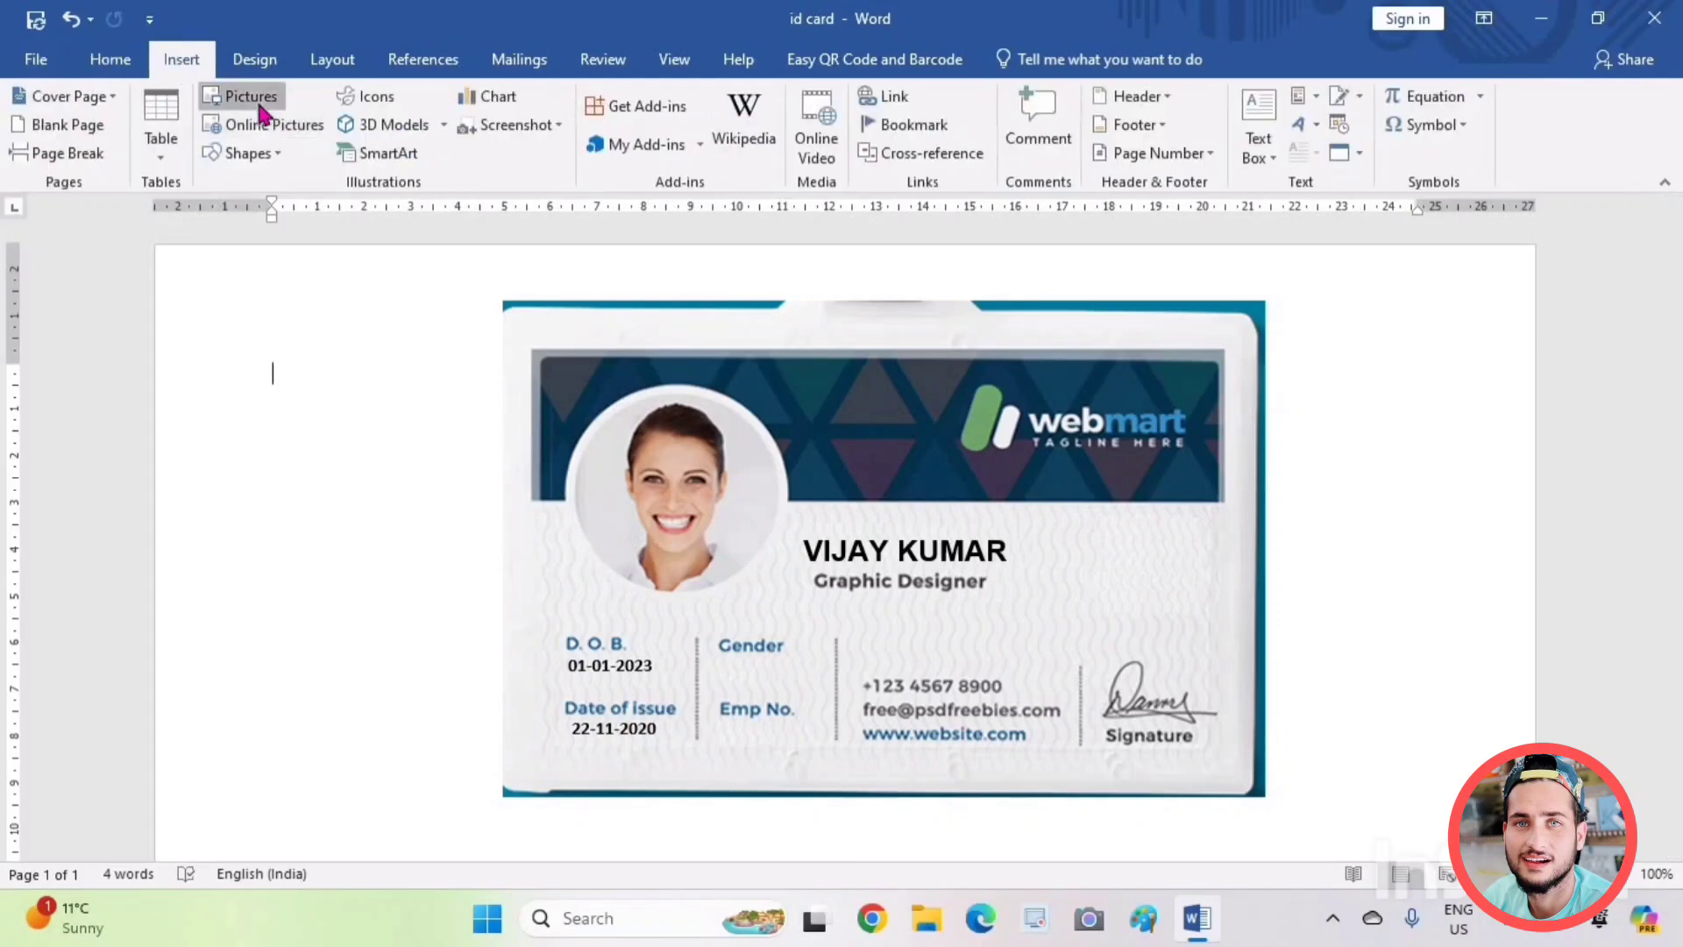
click(247, 96)
click(122, 246)
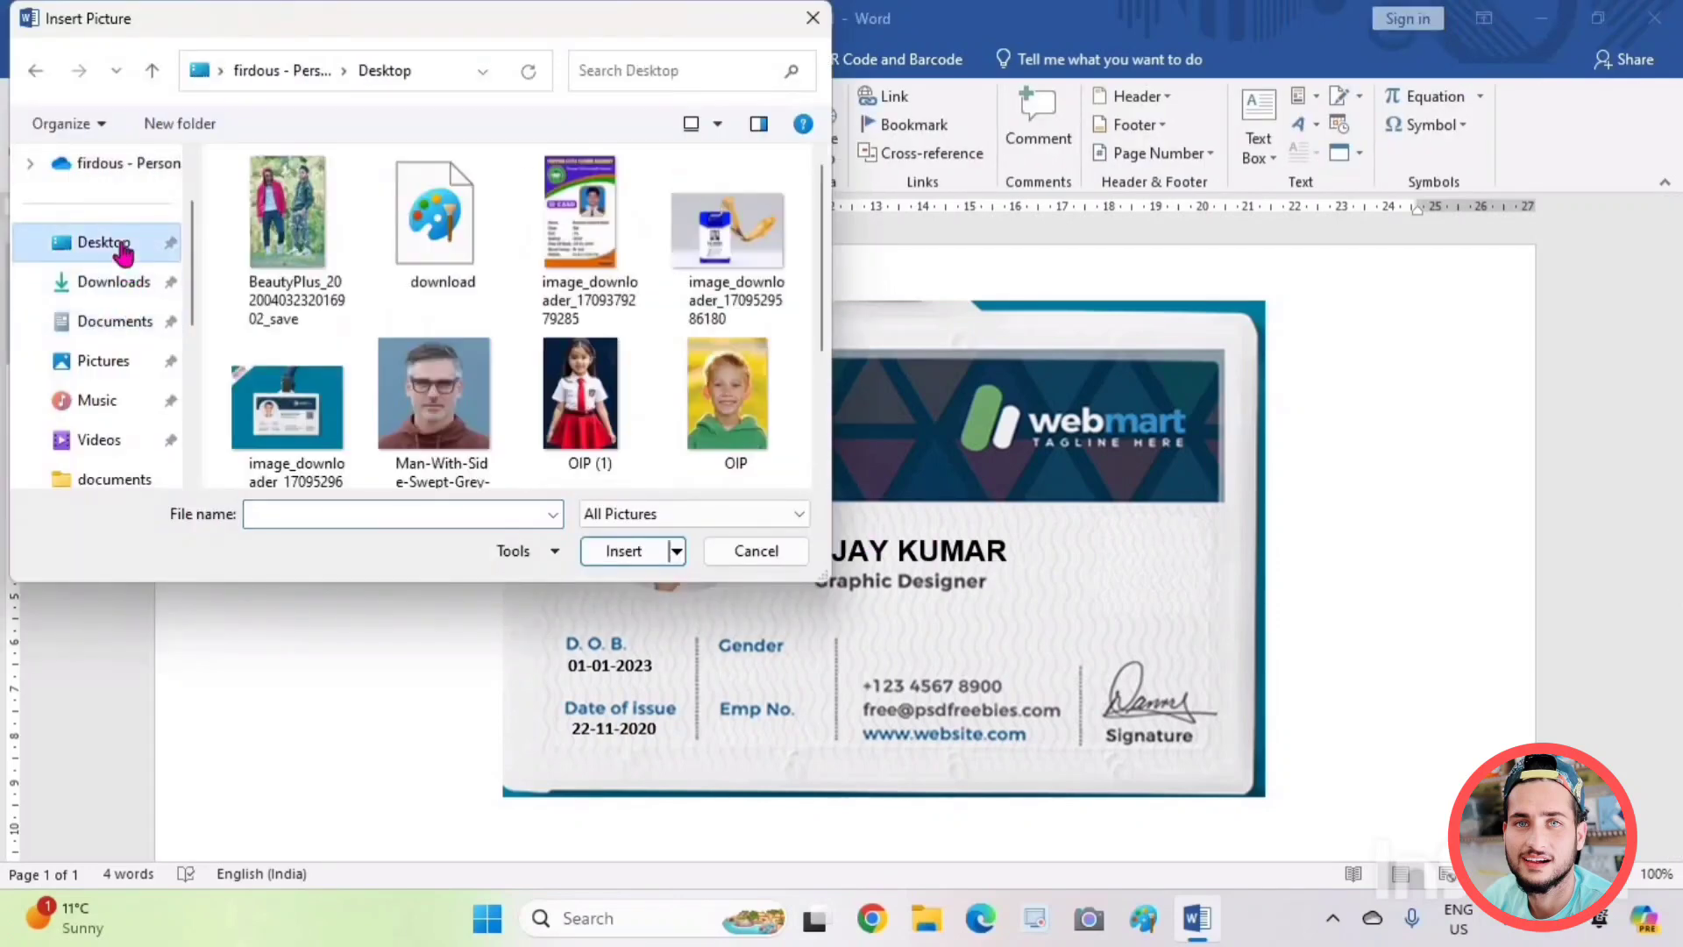
click(580, 384)
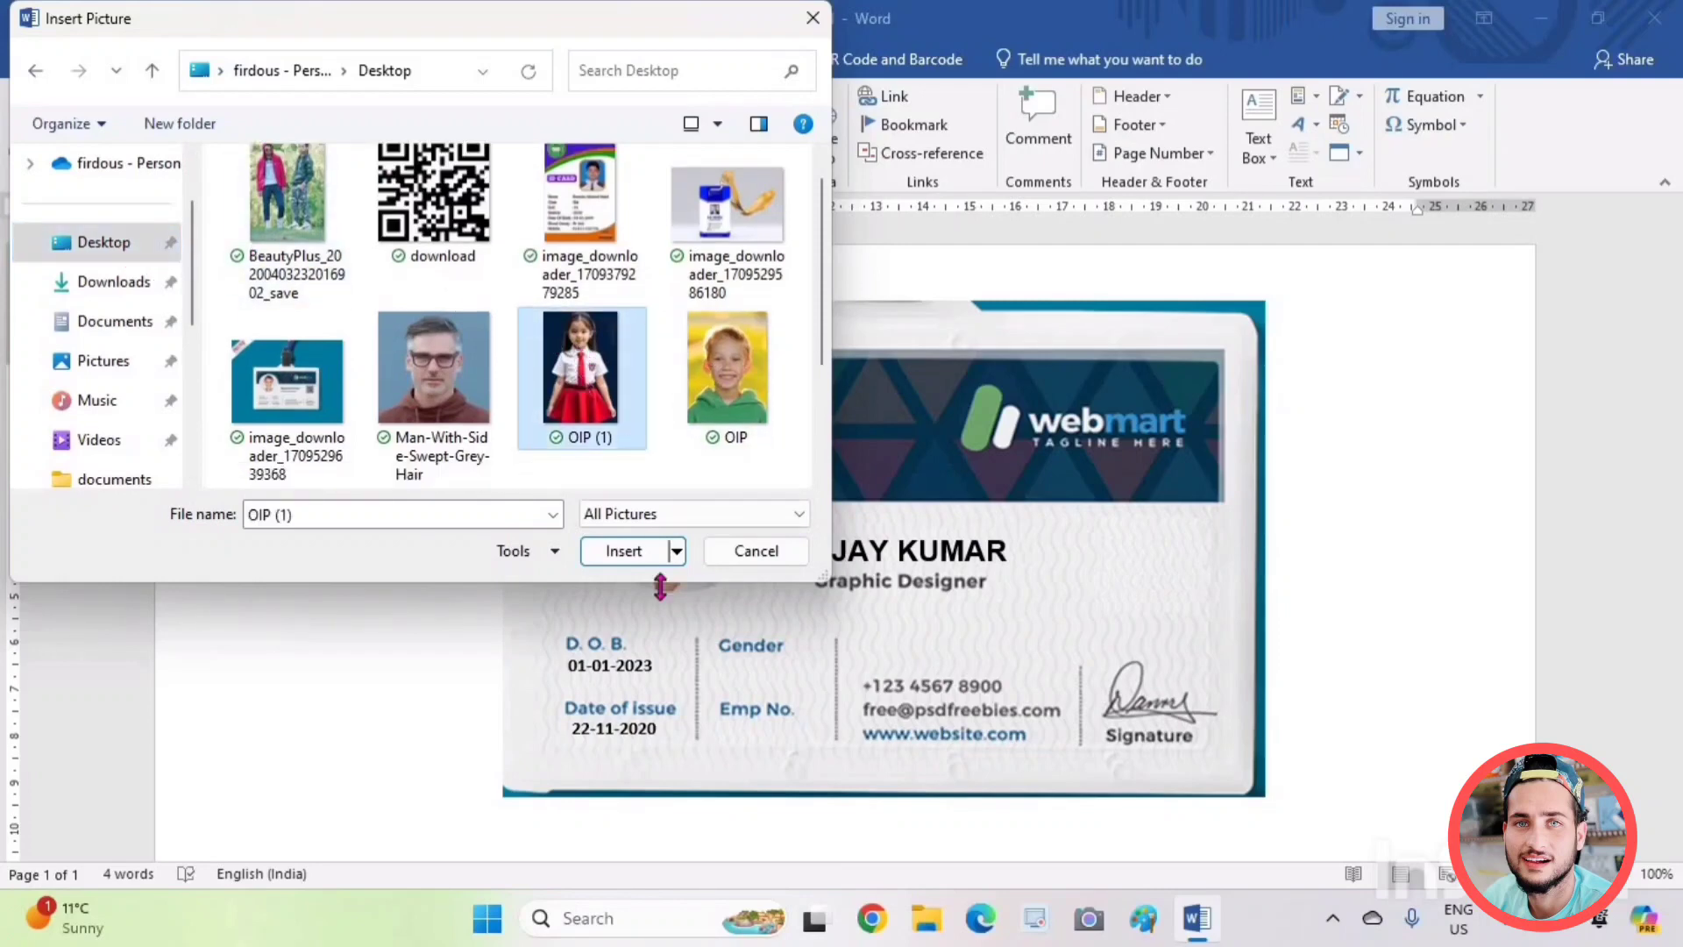
click(625, 552)
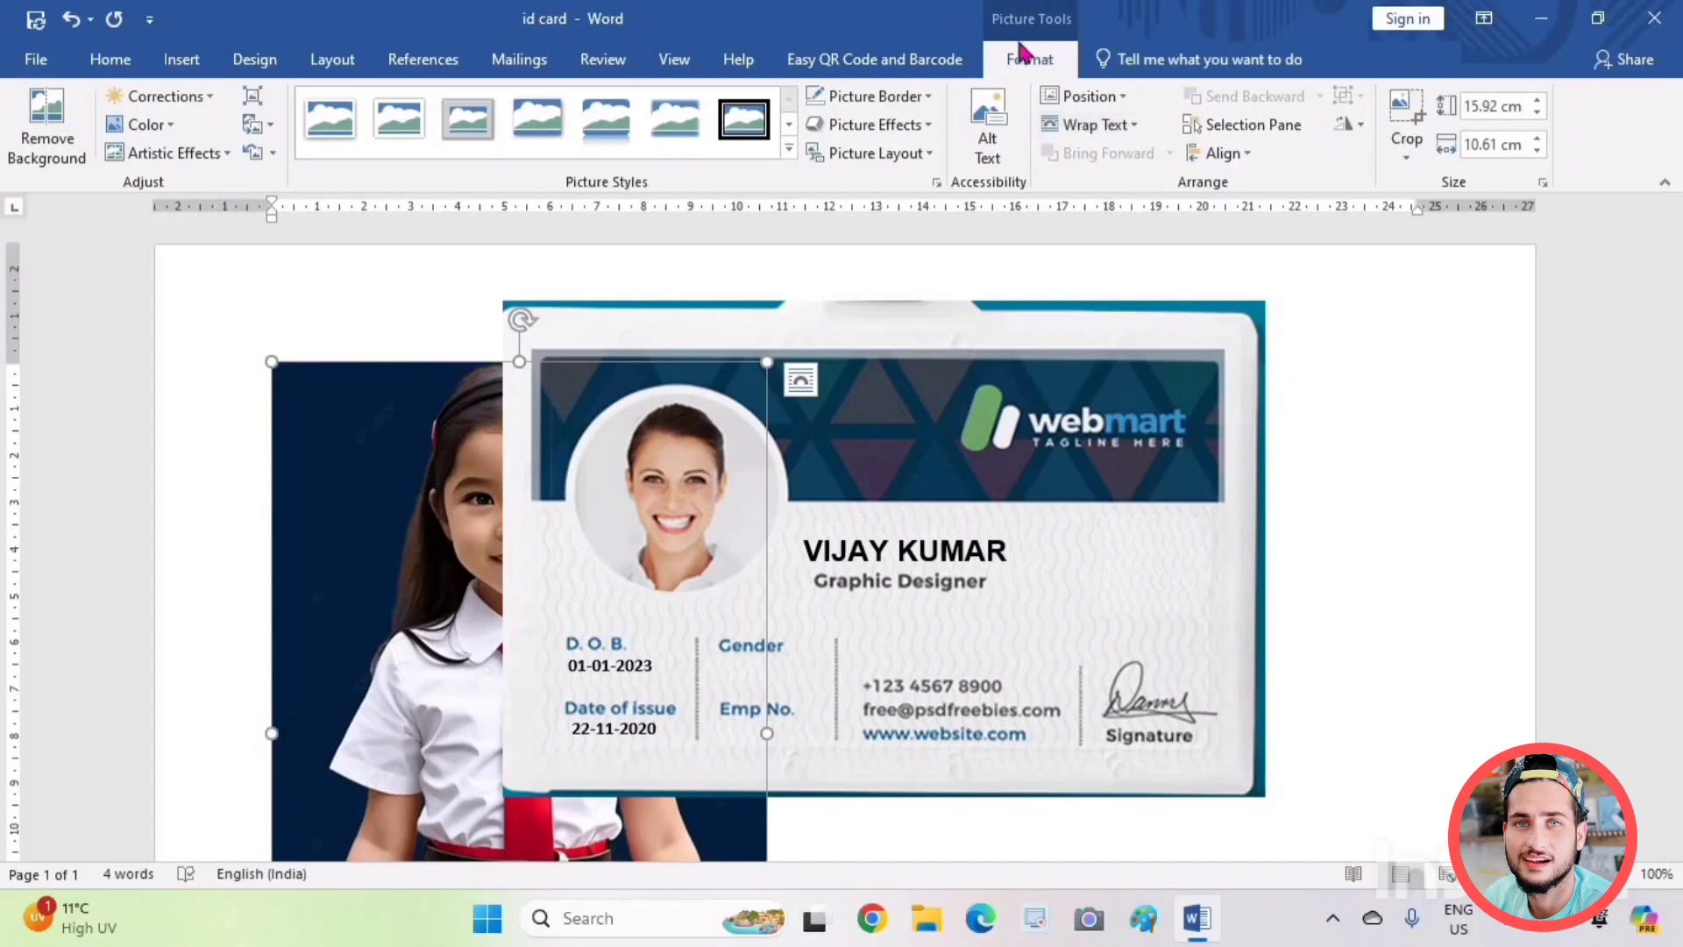
Set the photo's wrapping to In Front of Text and move it over the card
click(1109, 131)
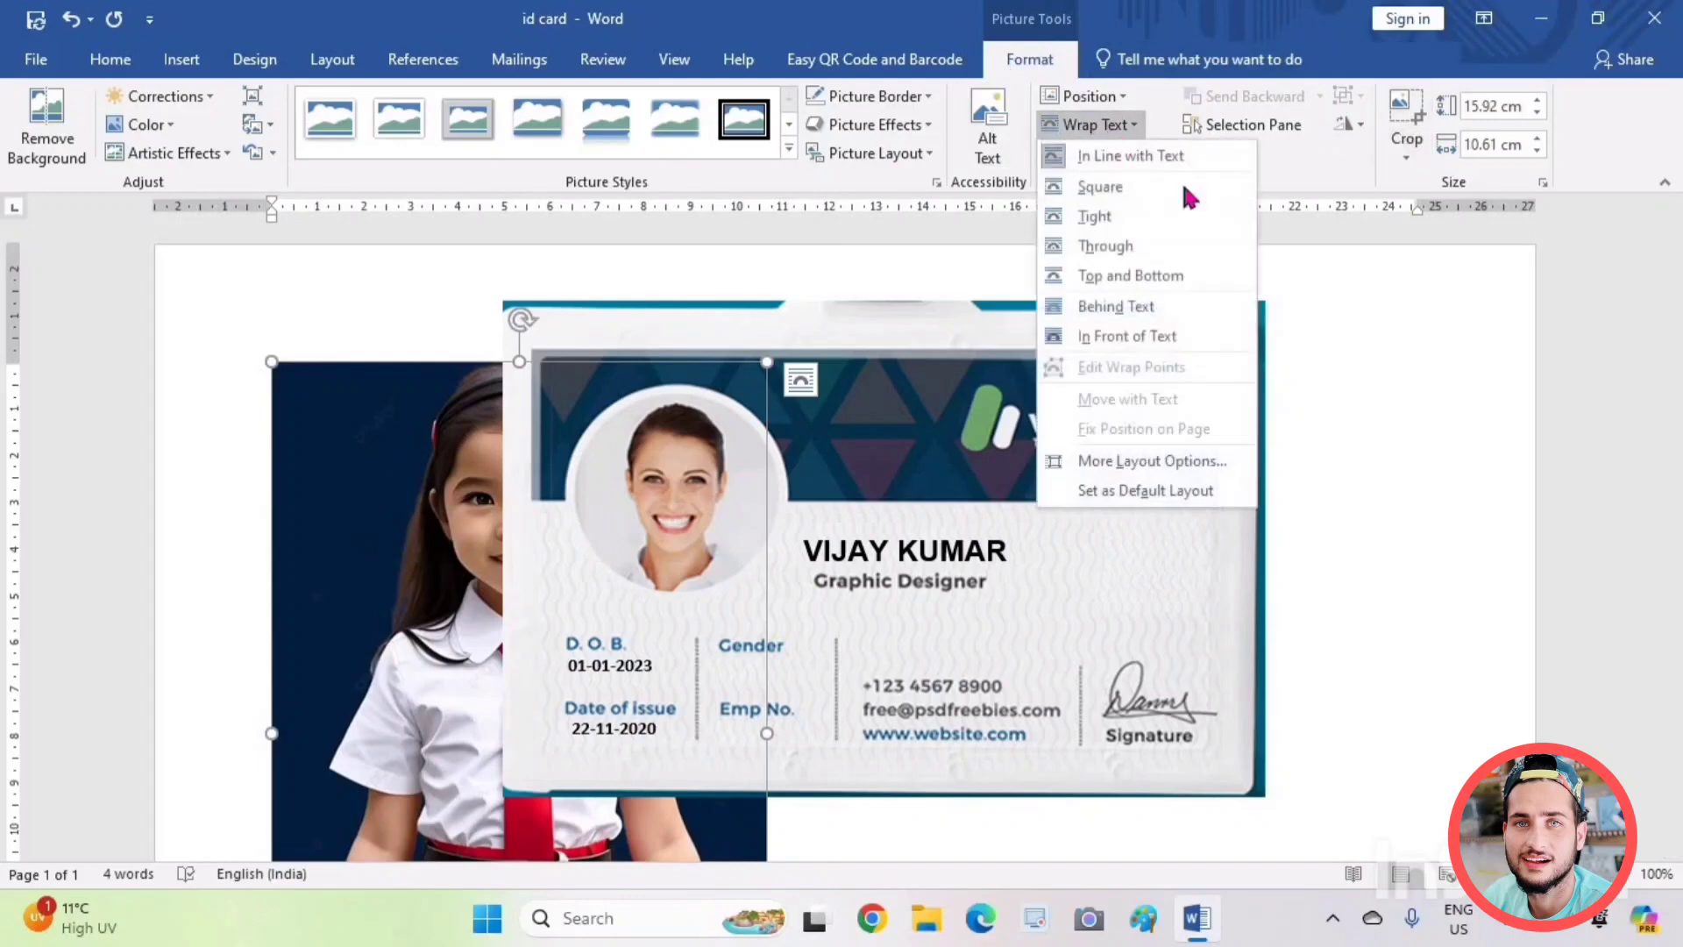
click(1146, 342)
drag(285, 624, 638, 506)
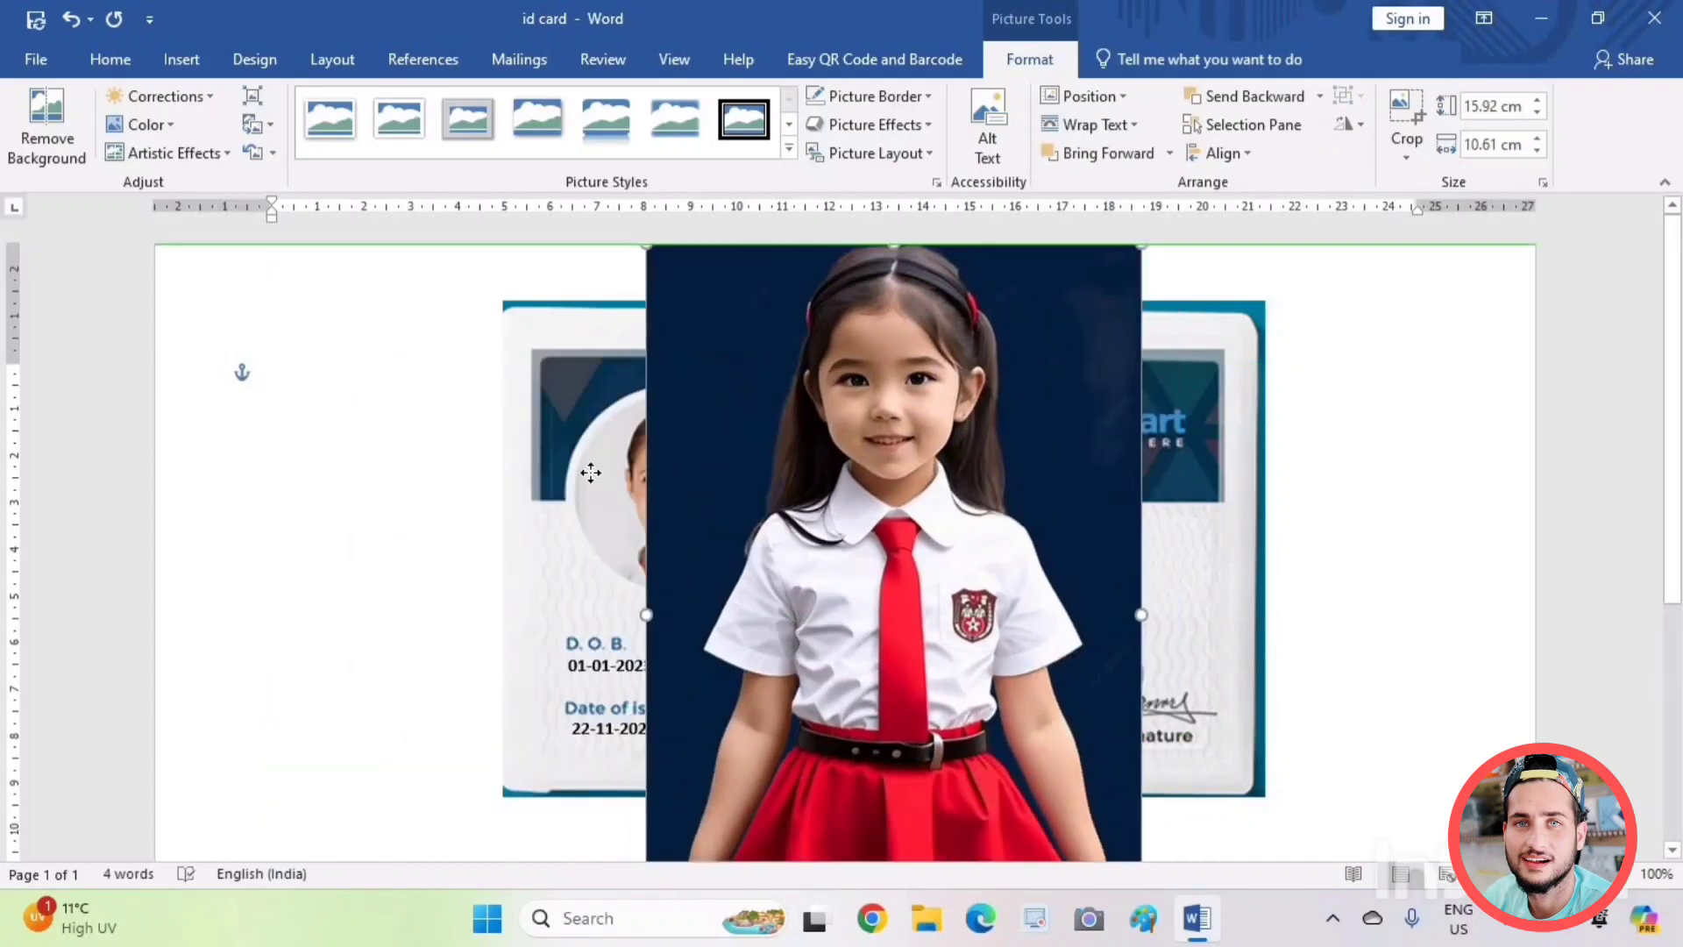
mouse_move(625, 246)
mouse_down()
mouse_move(756, 443)
mouse_move(663, 404)
mouse_up()
scroll(783, 428, down, 5)
scroll(663, 404, up, 5)
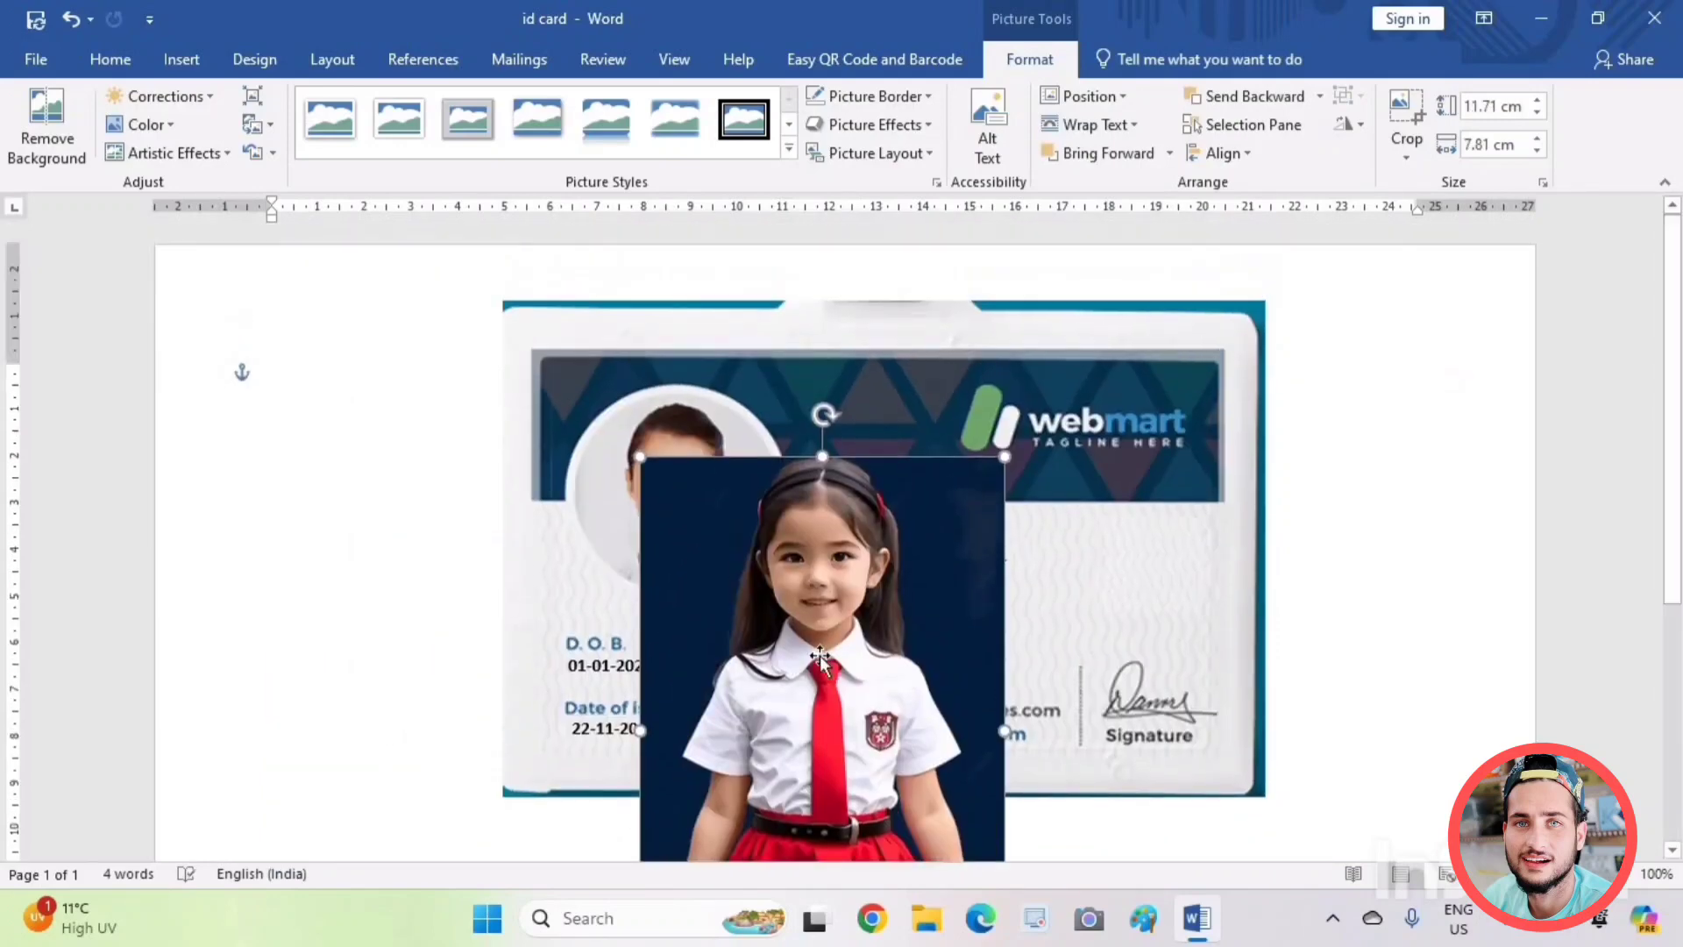
drag(819, 649, 778, 485)
Crop the bottom, left and right of the photo to a 5.79 × 5.03 cm portrait
click(1411, 109)
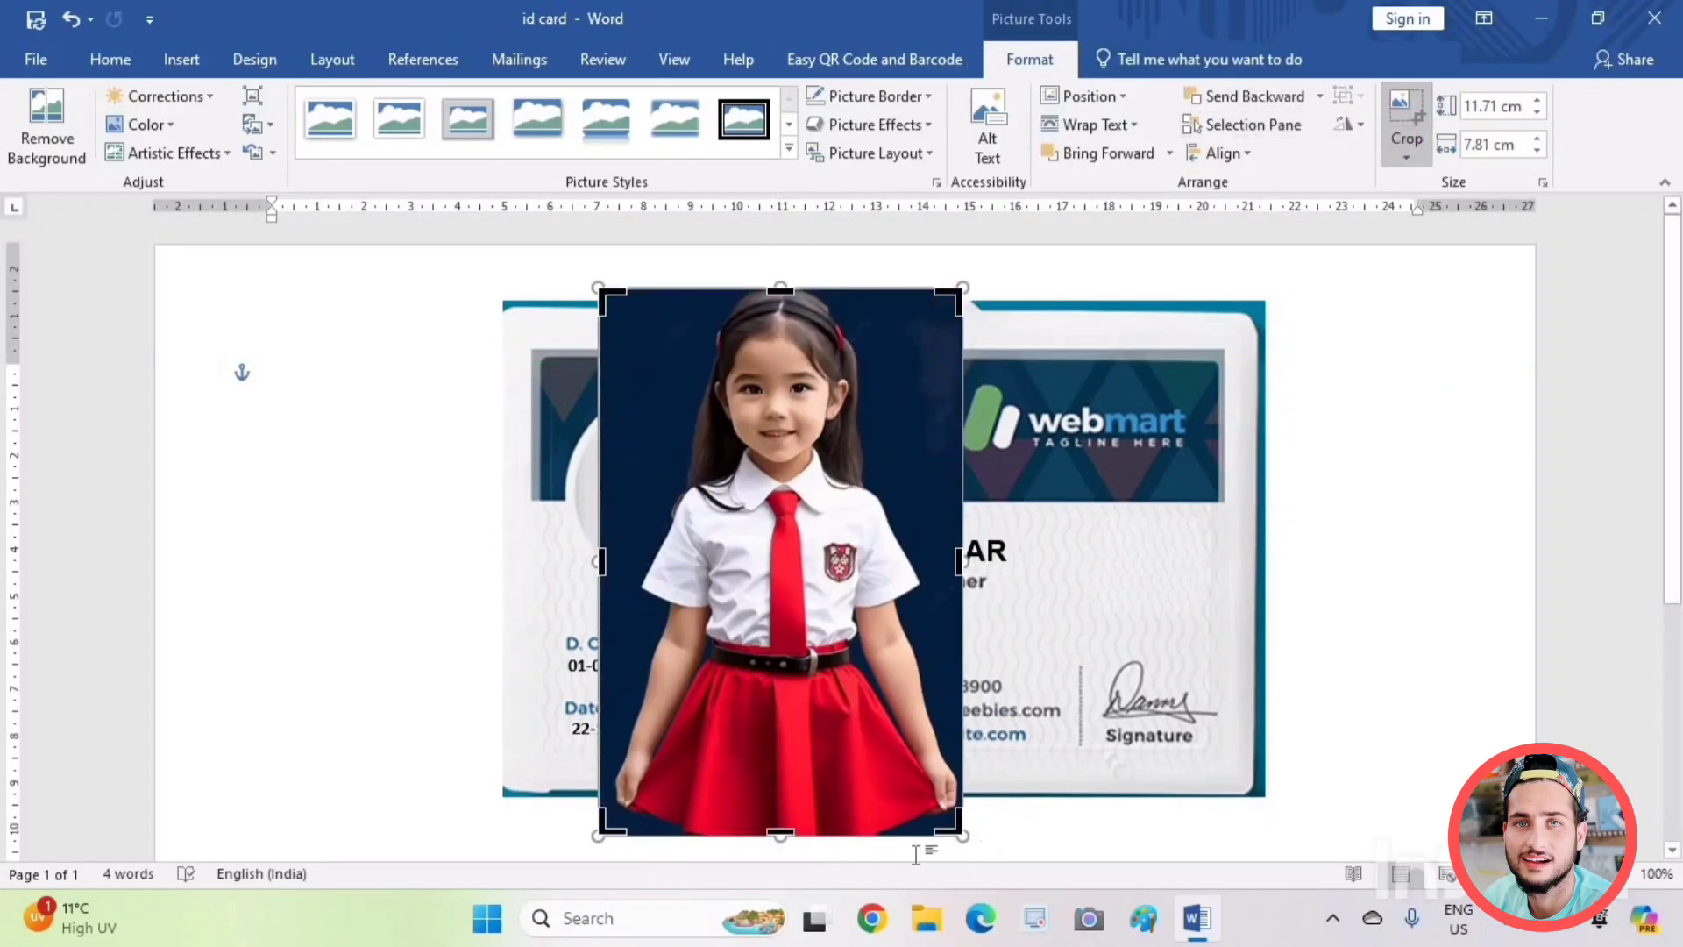
drag(780, 830, 834, 558)
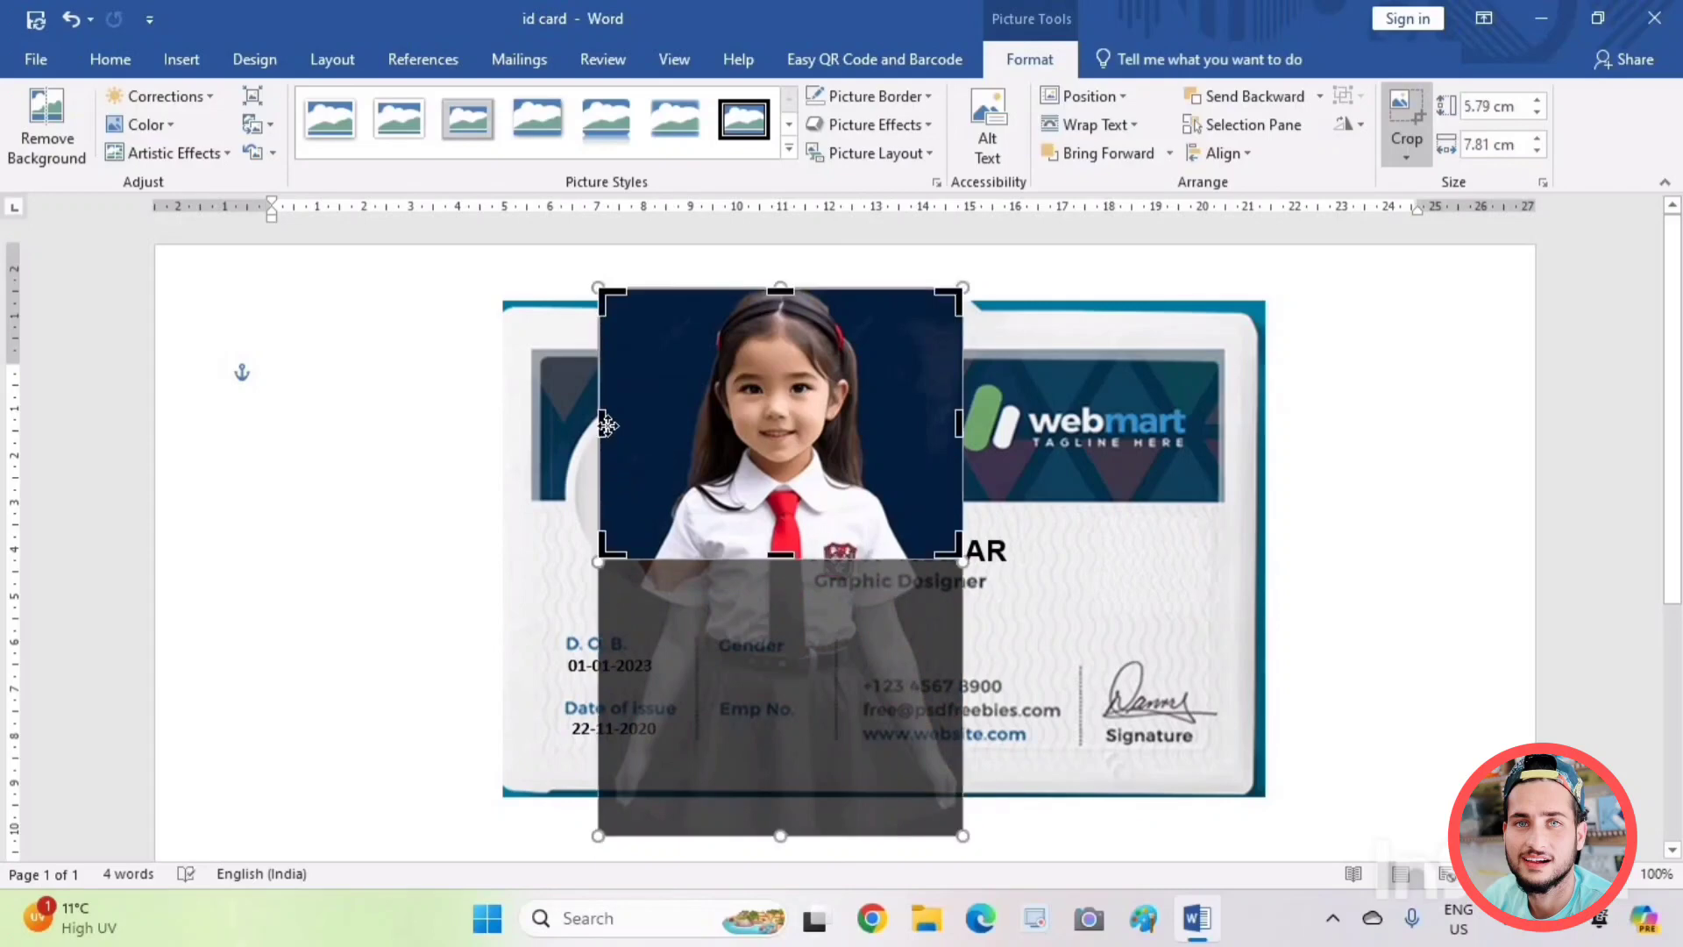
drag(601, 423, 659, 423)
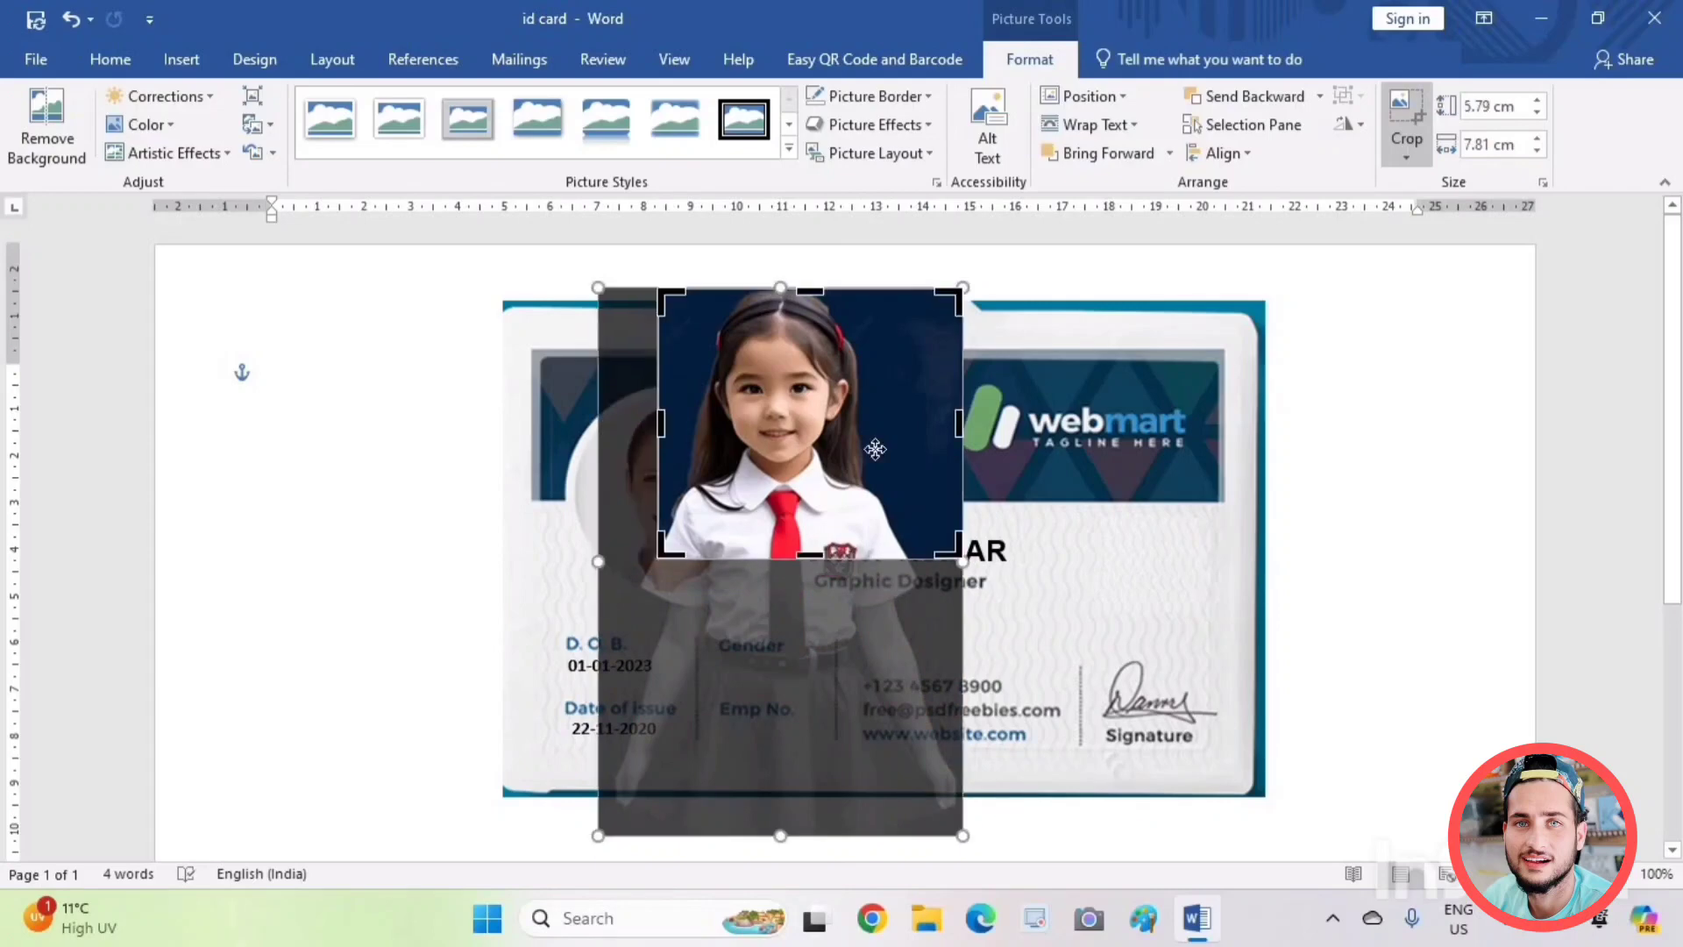
drag(960, 424, 890, 423)
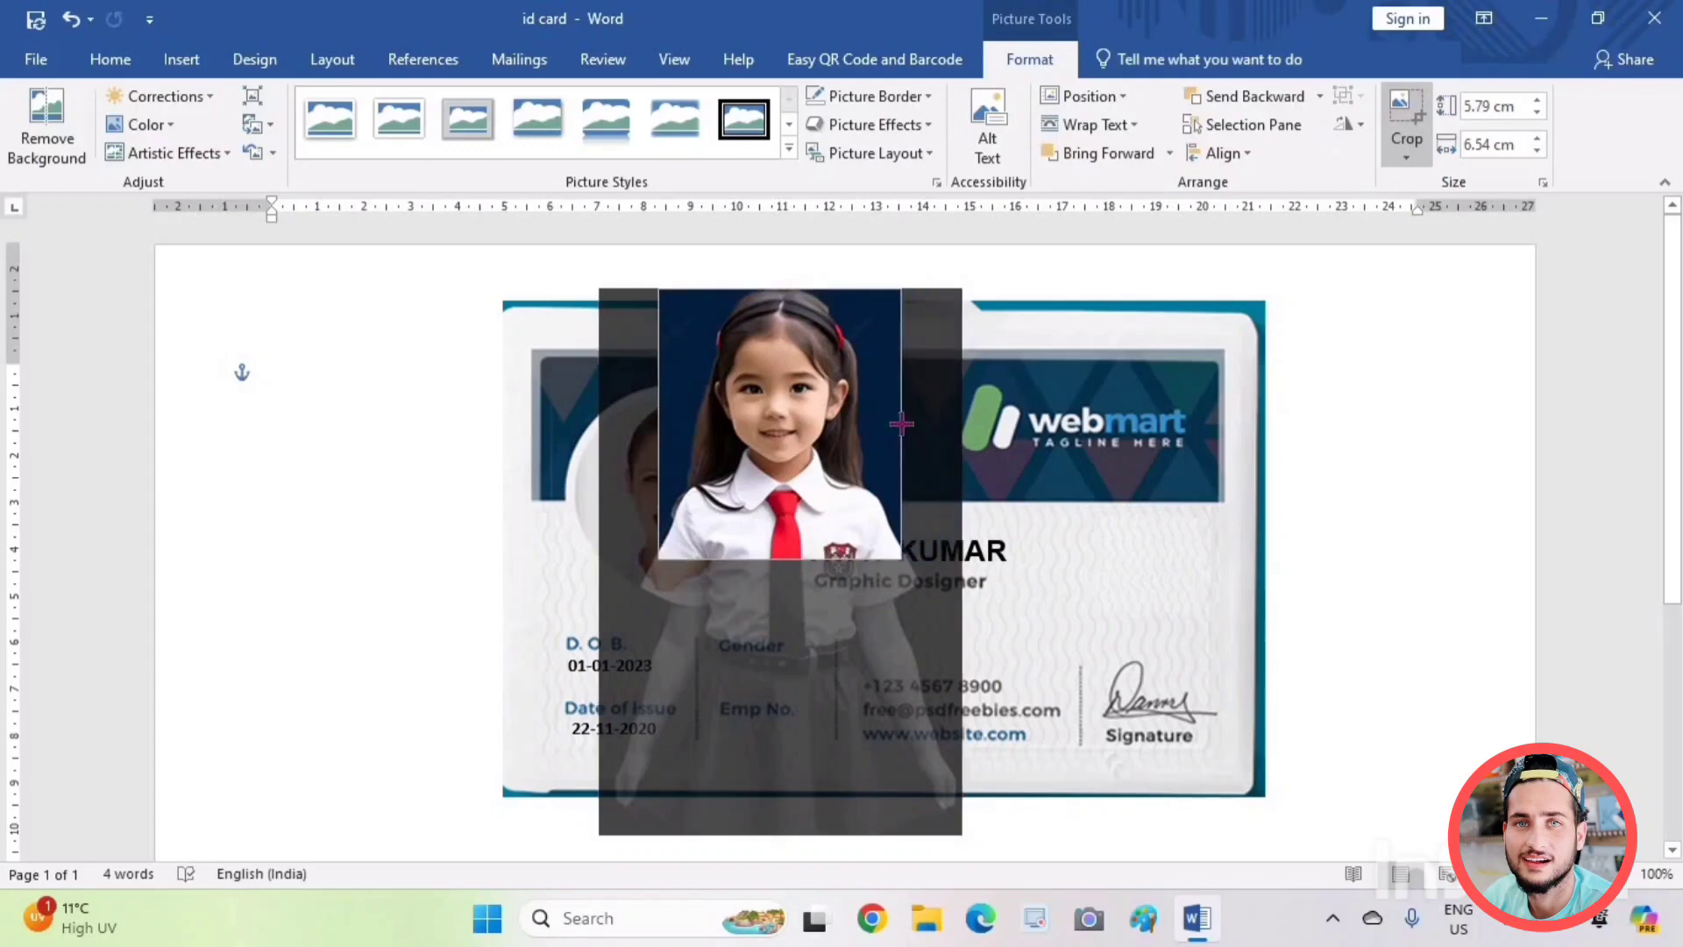
drag(655, 423, 663, 423)
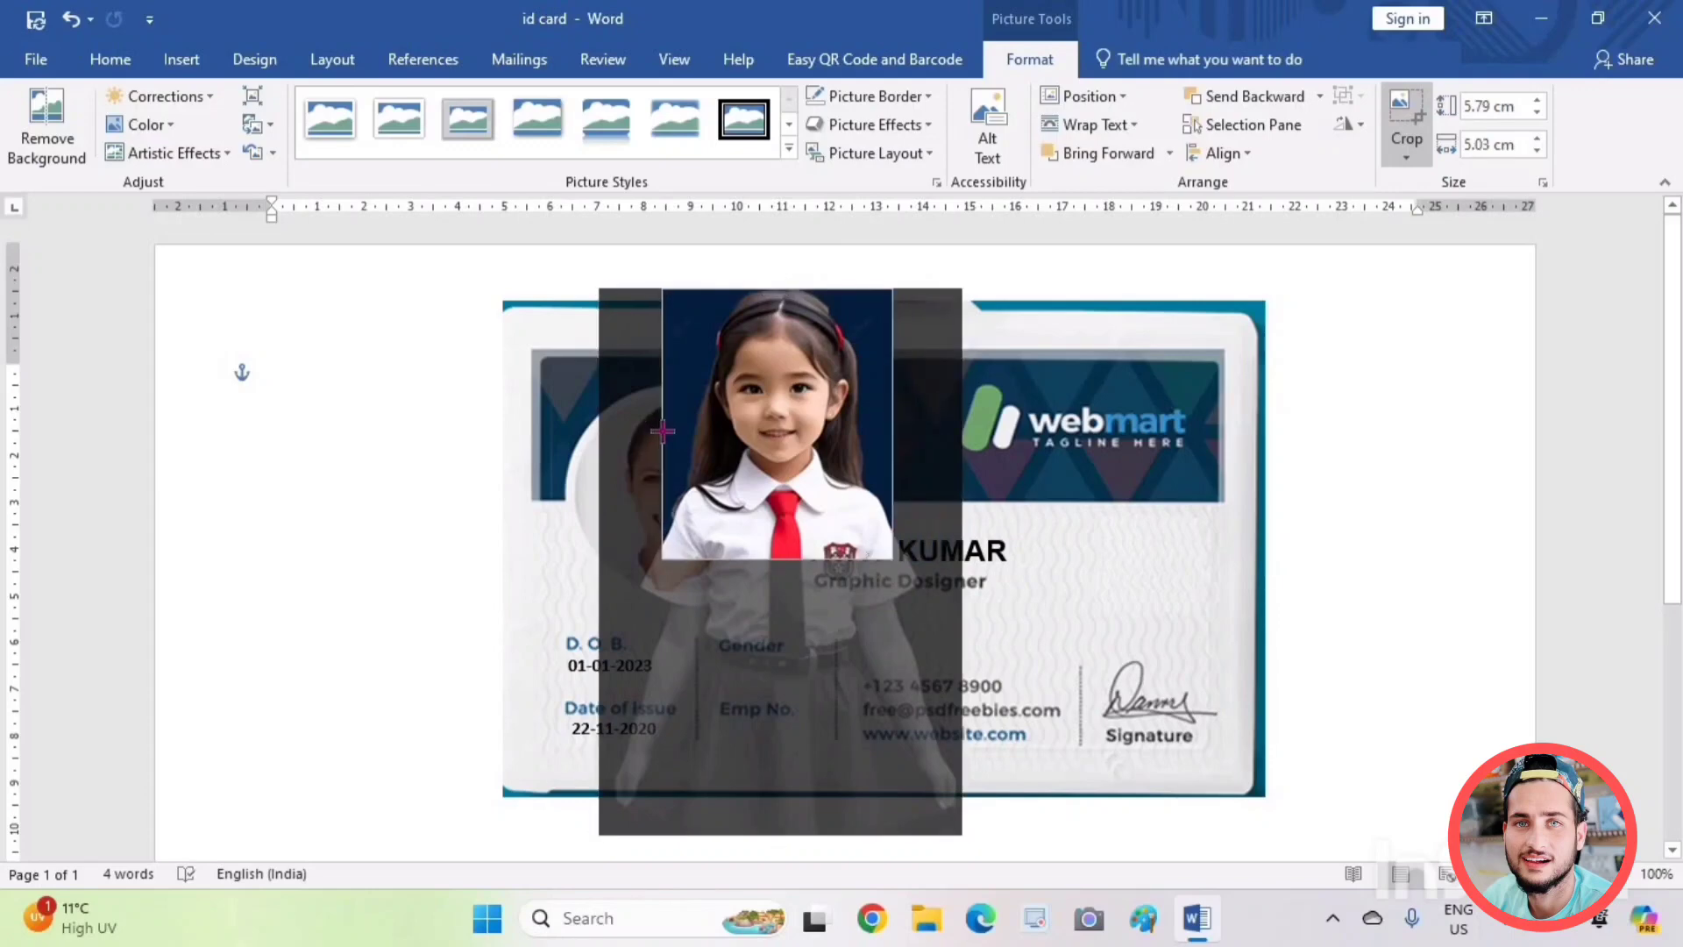
drag(776, 555, 777, 539)
Set the cropped portrait on the card's photo circle, resized to 4.44 × 4.05 cm
click(1271, 561)
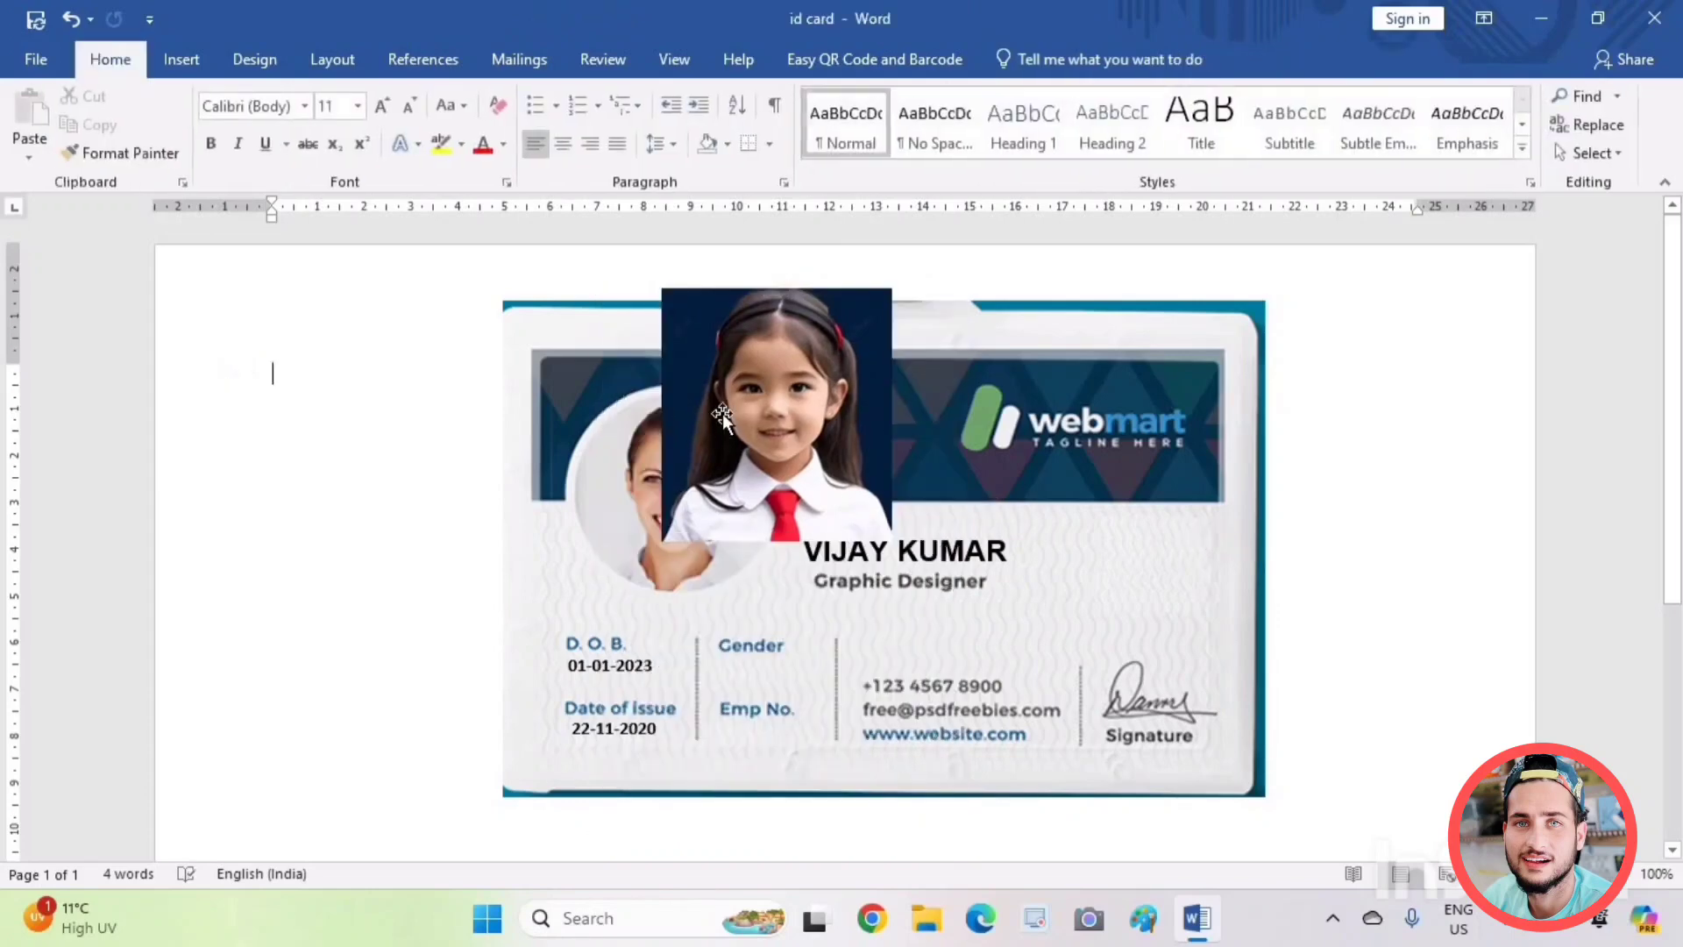
mouse_move(759, 392)
mouse_down()
mouse_move(676, 470)
mouse_move(716, 435)
mouse_up()
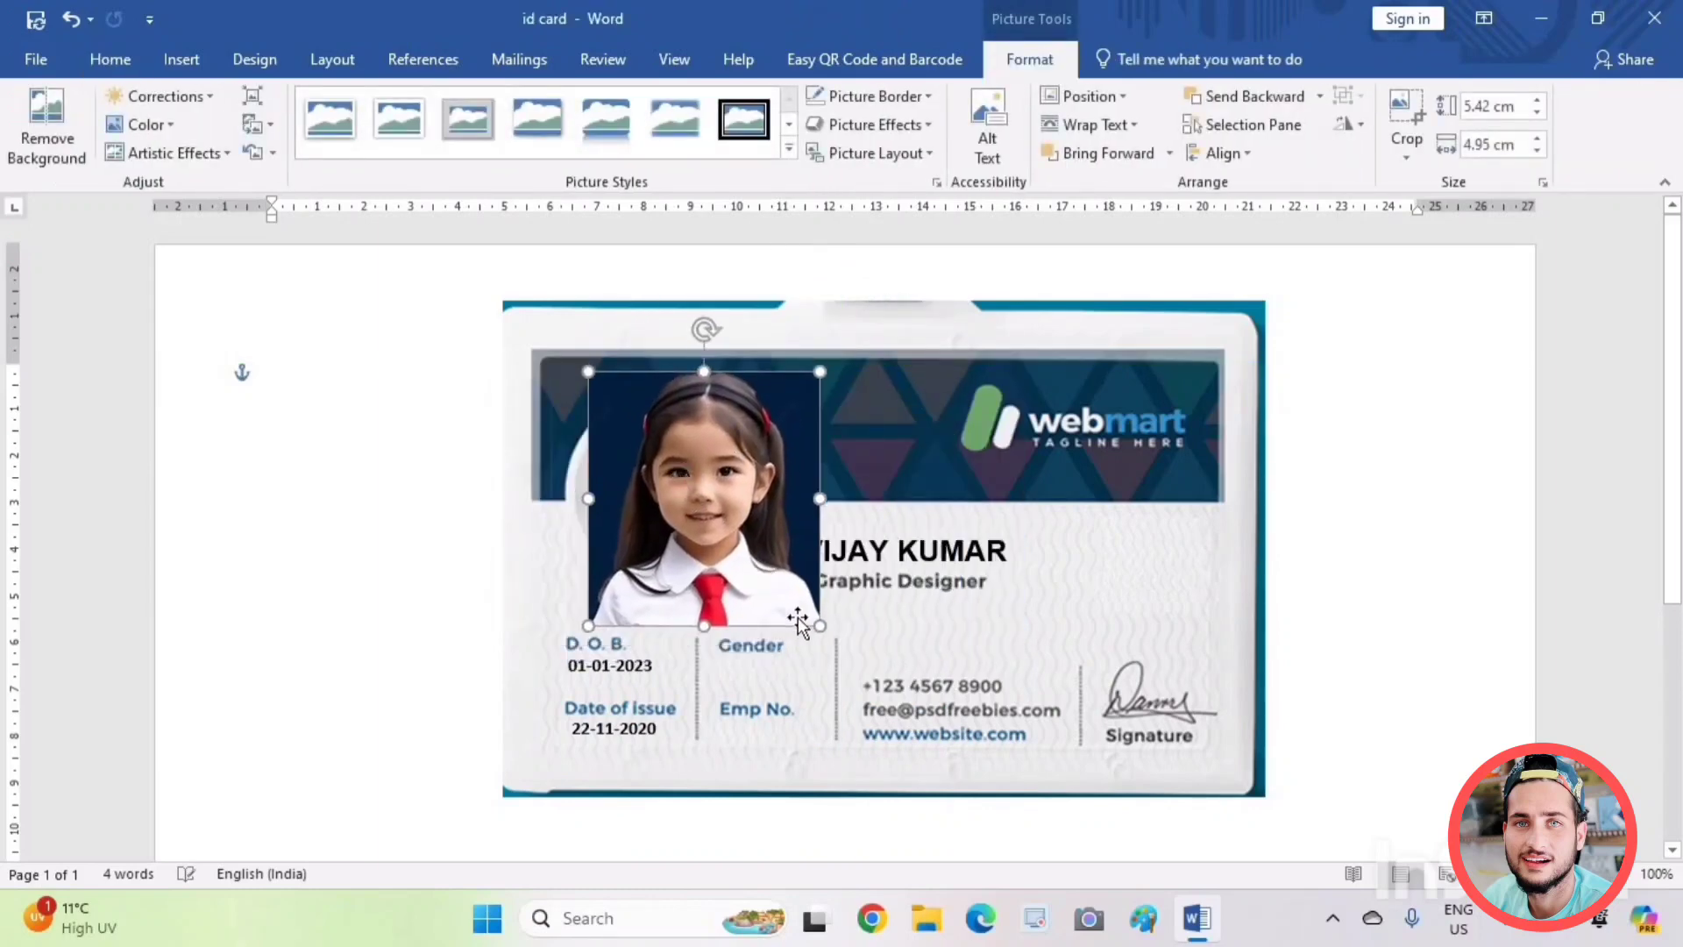
drag(818, 626, 778, 580)
drag(707, 492, 702, 510)
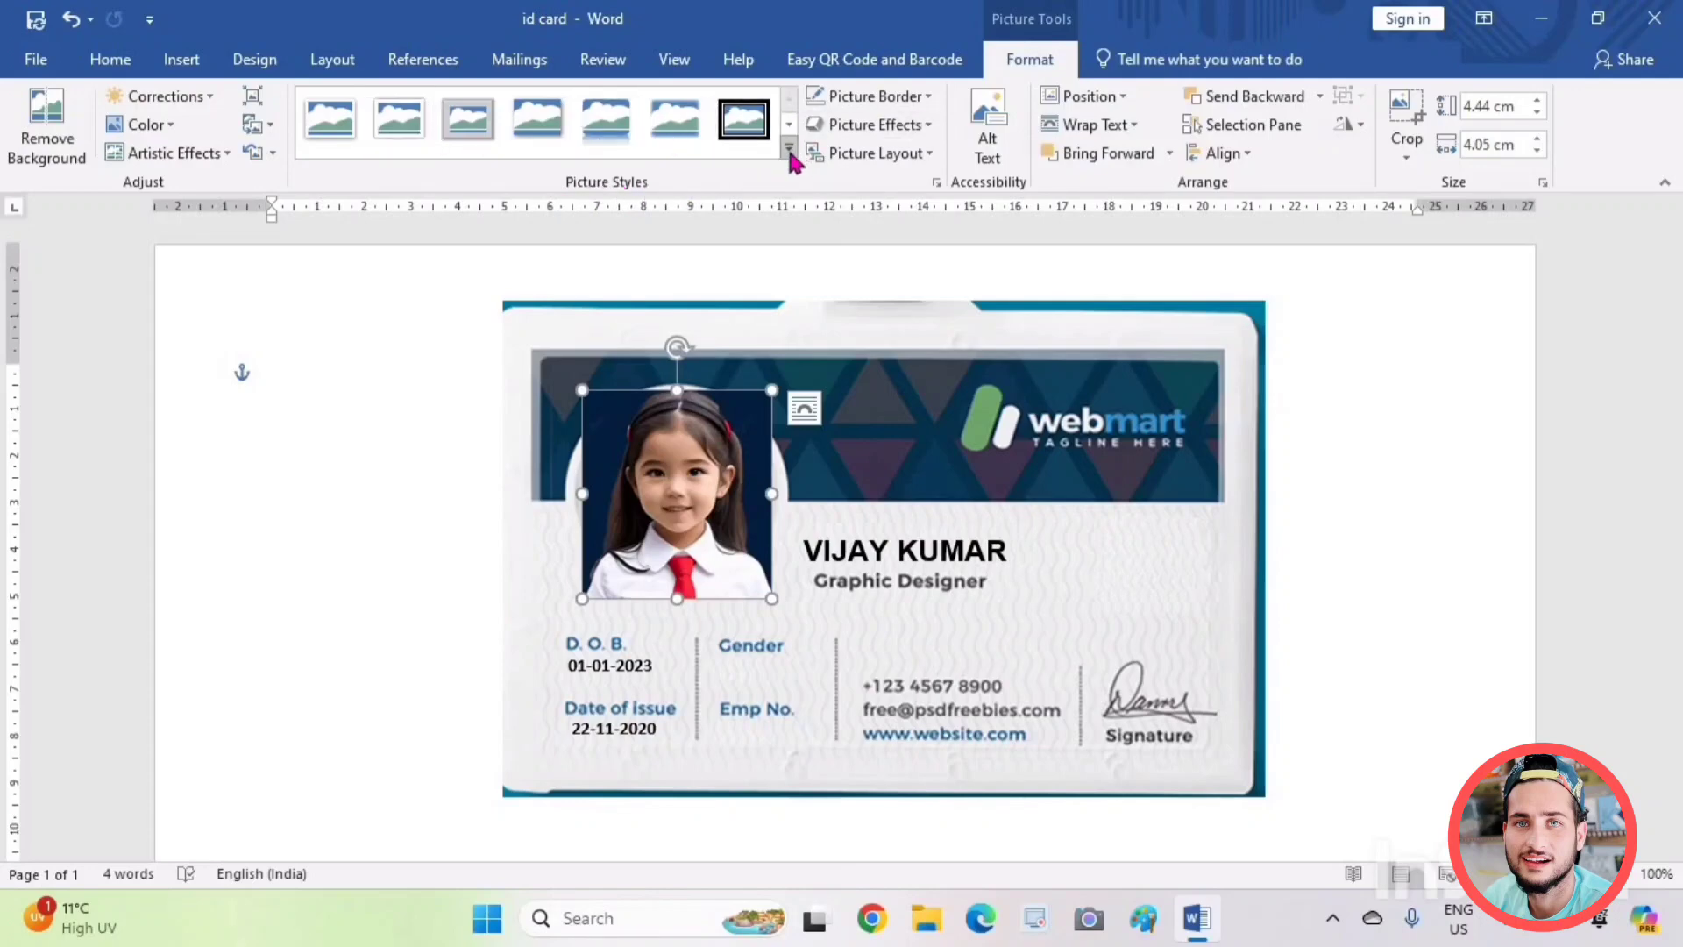
click(789, 155)
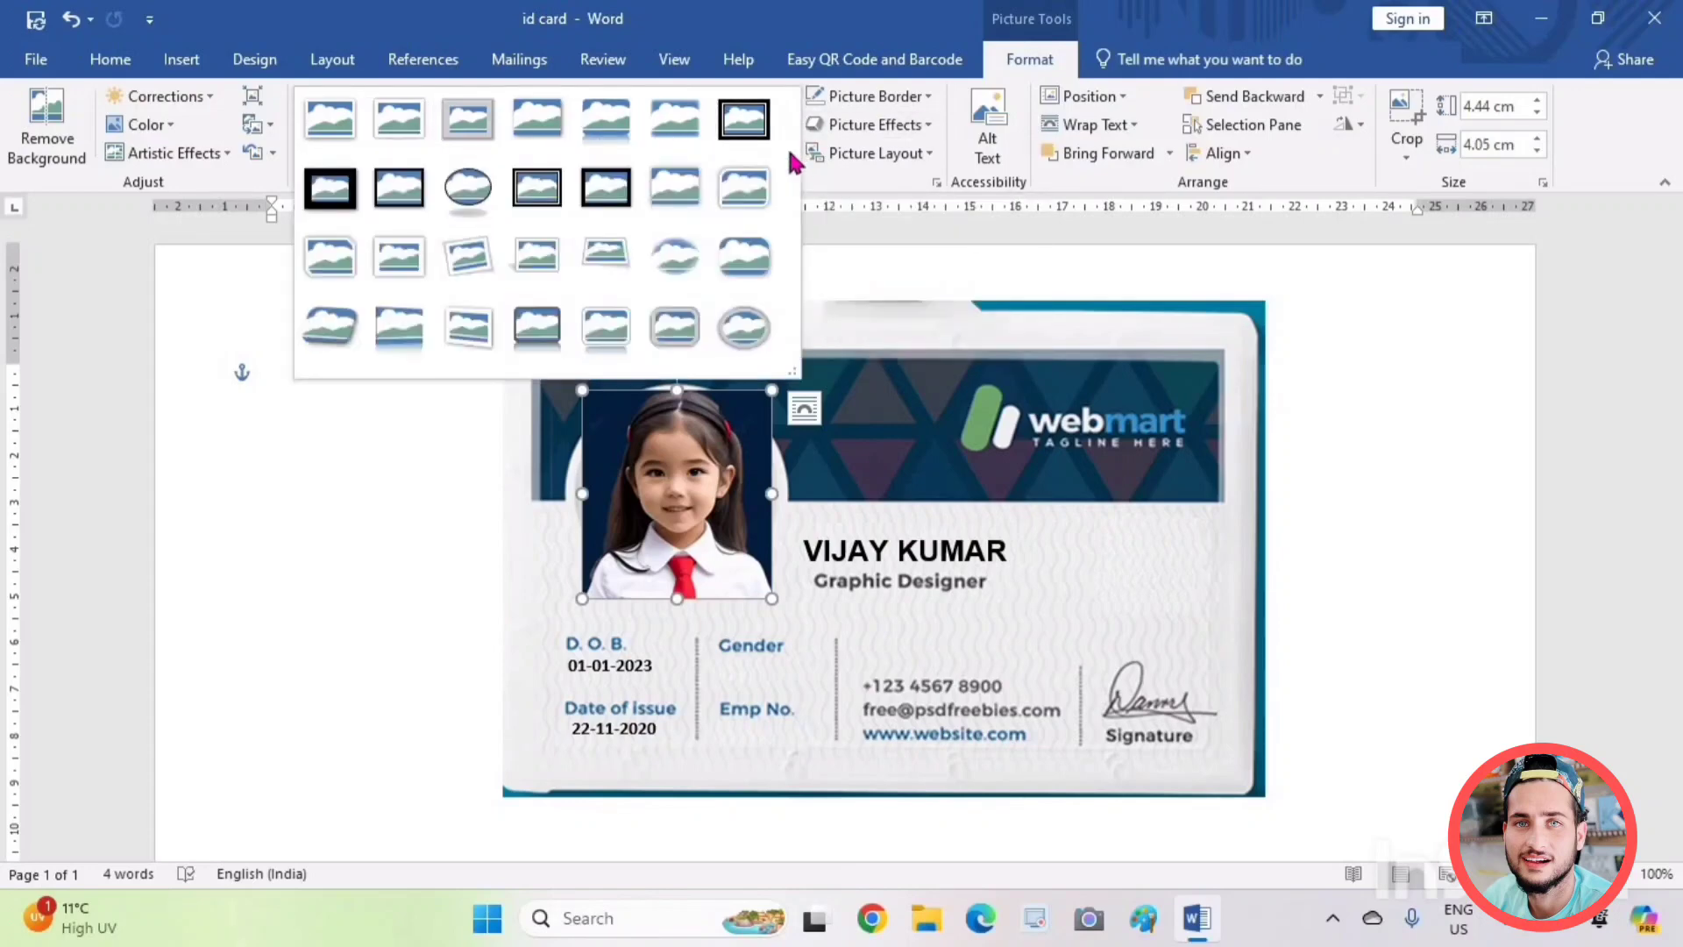
Apply the Beveled Oval, Black picture style and shrink the photo onto the circle
click(482, 186)
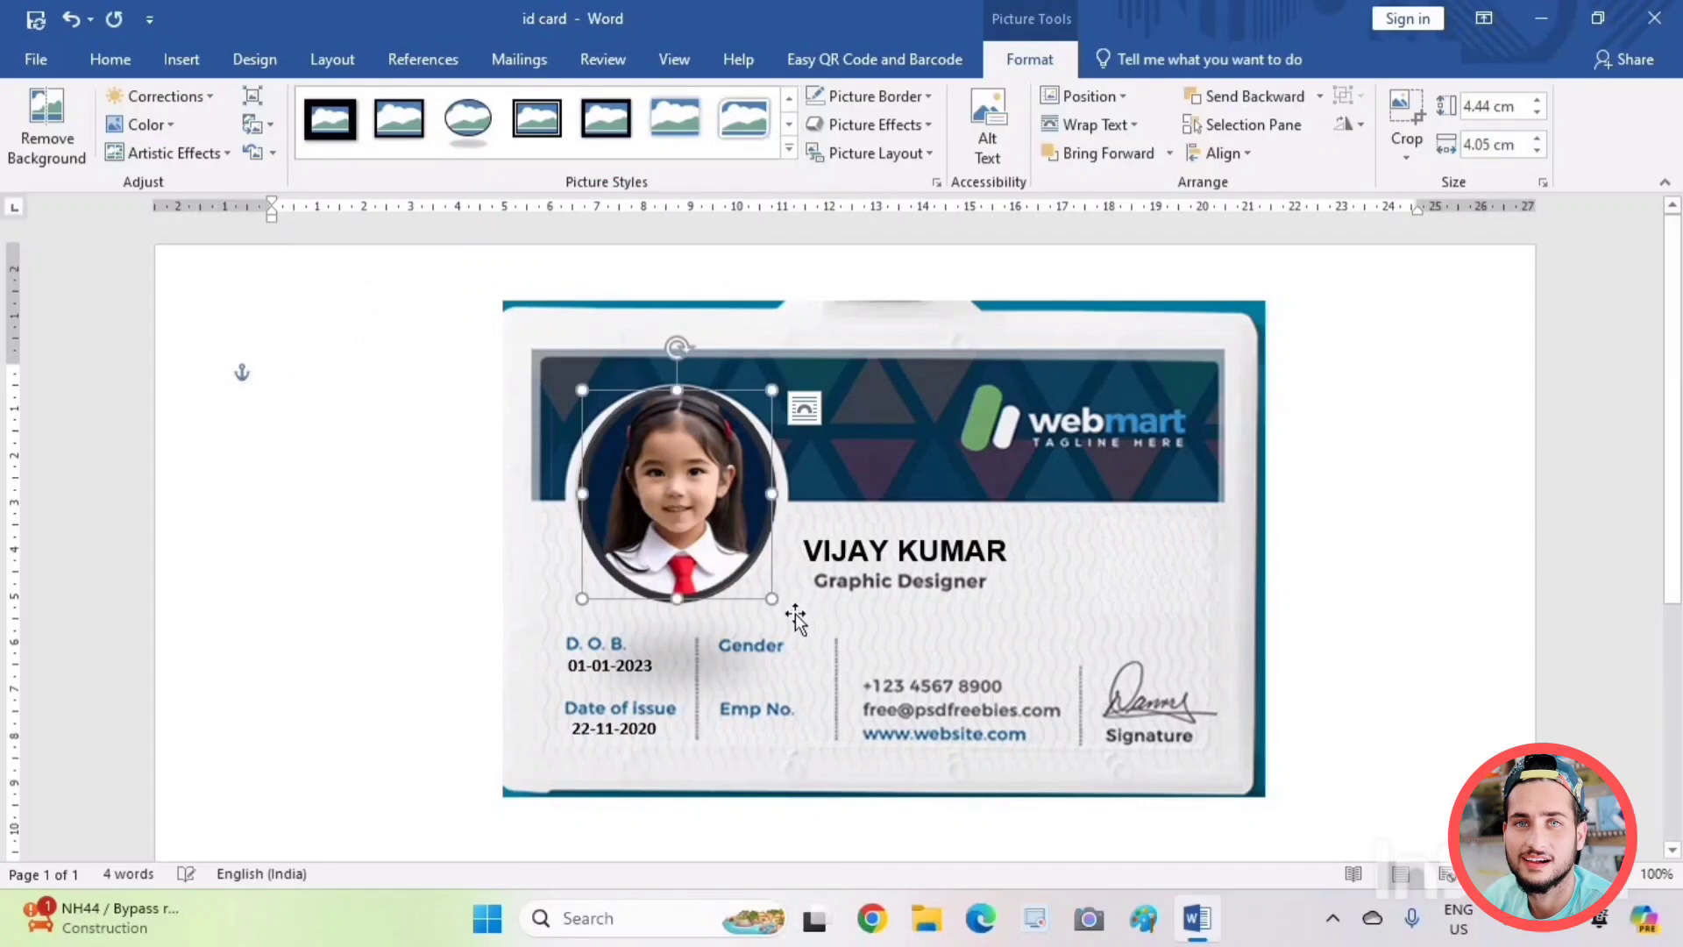
drag(694, 508, 707, 510)
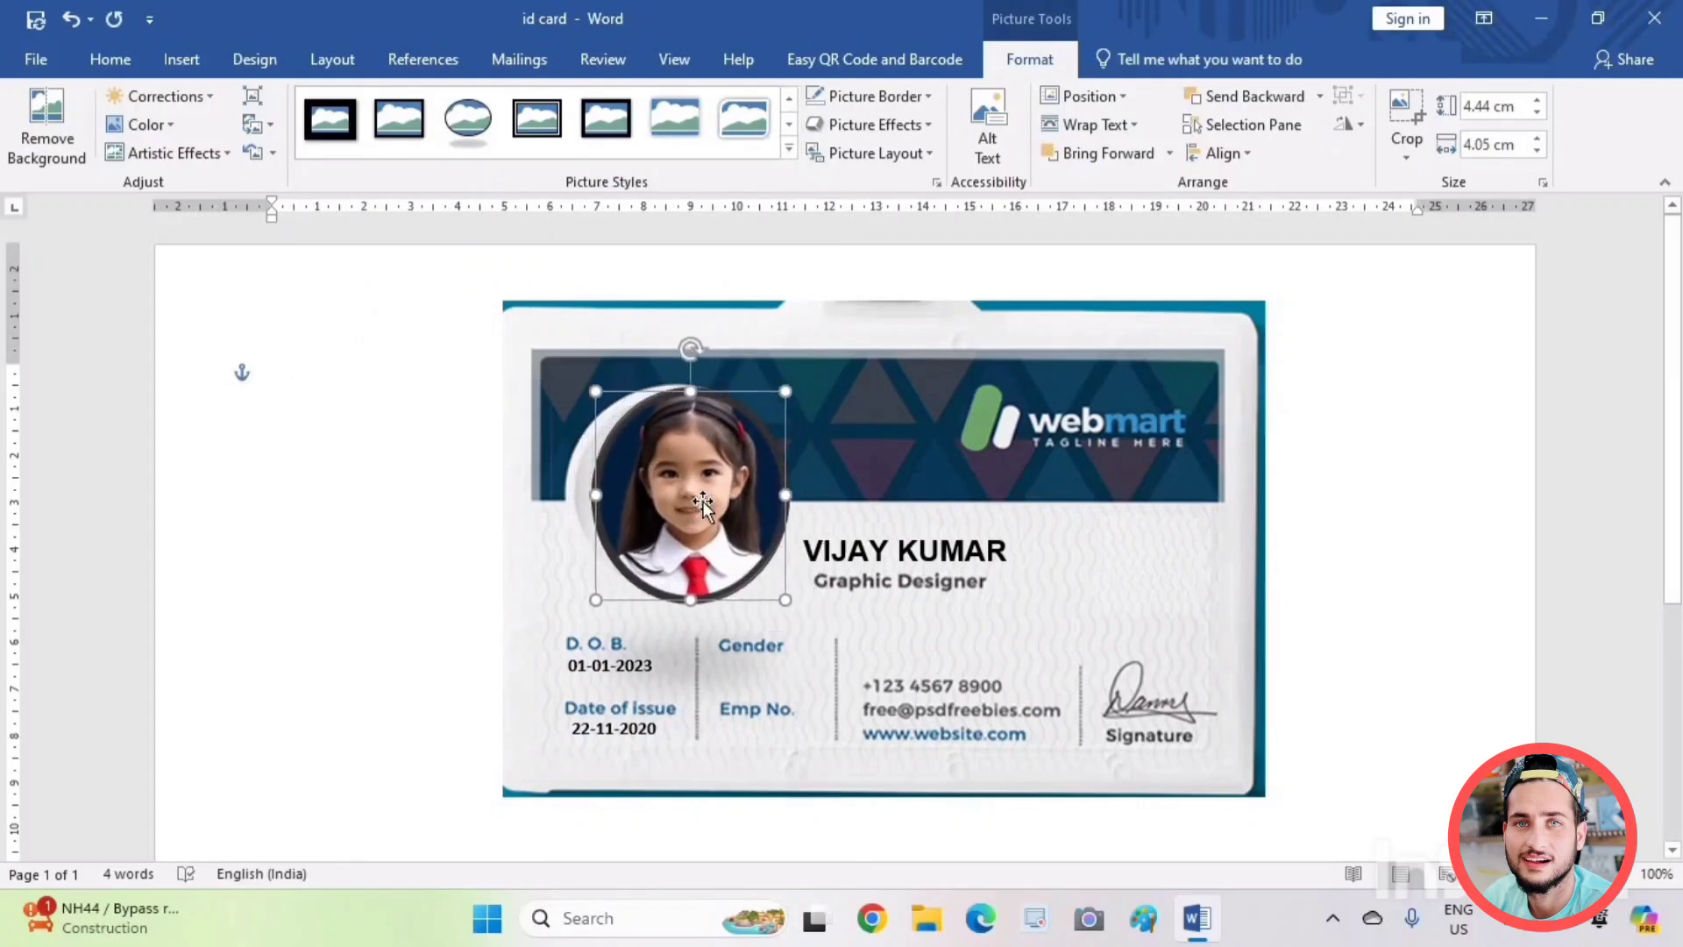
drag(785, 600, 746, 531)
drag(675, 479, 764, 500)
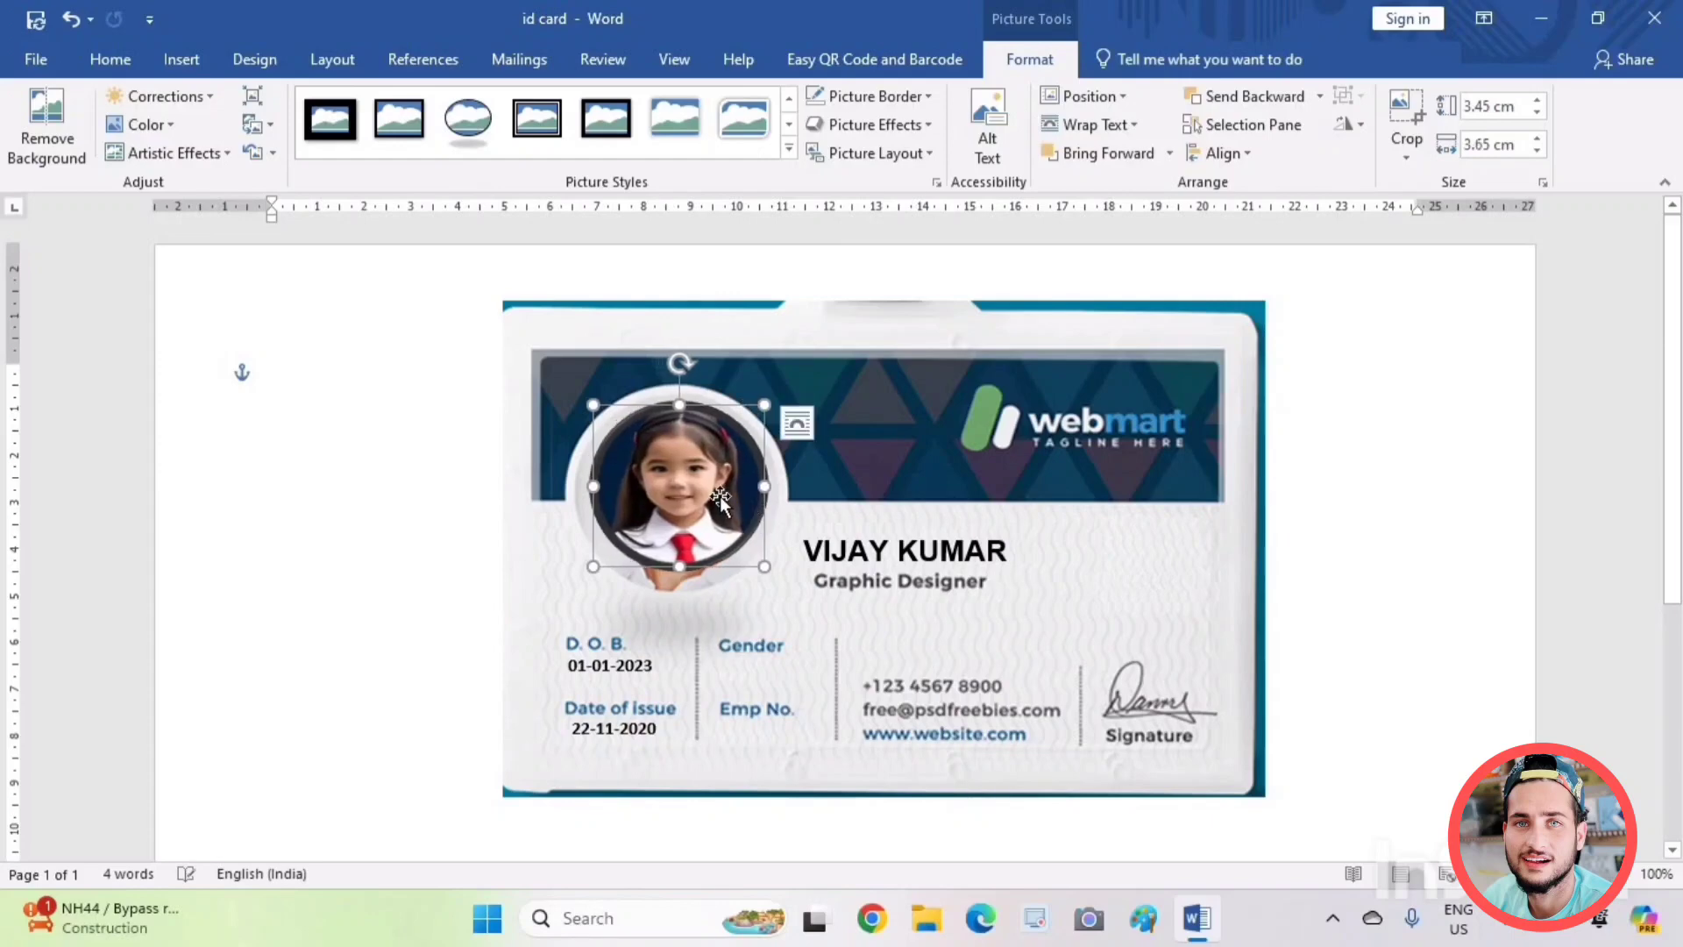
Fine-tune the photo's size and position to fill the circle at about 4.1 × 4.47 cm
drag(682, 569, 682, 575)
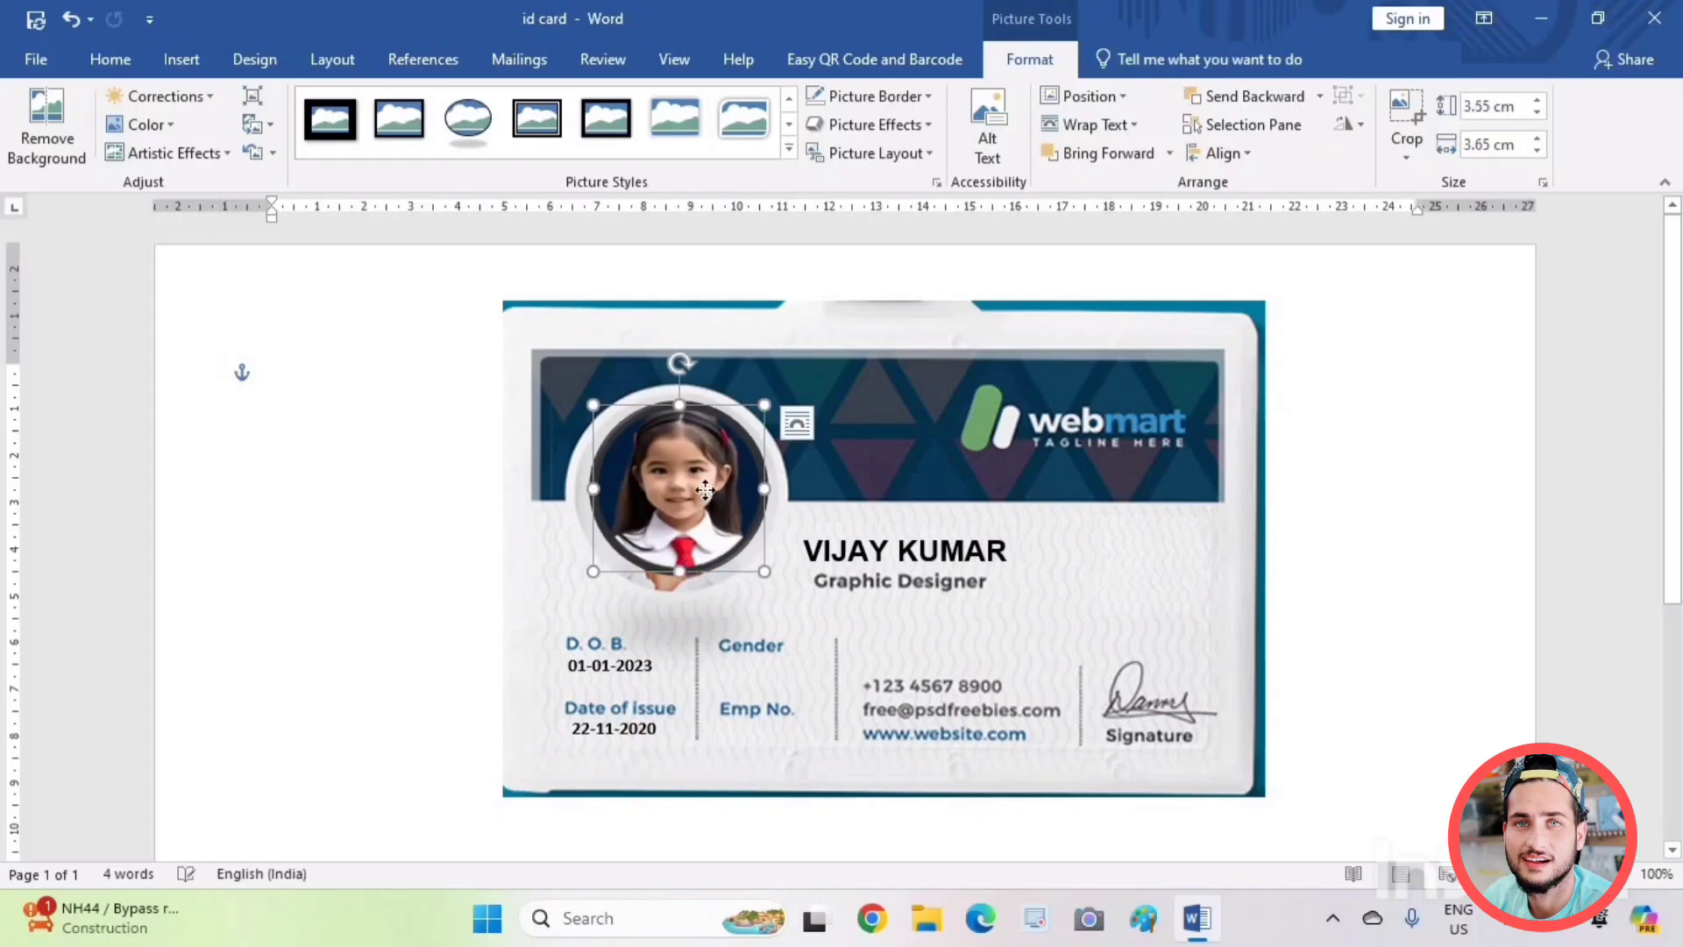
drag(708, 491, 697, 482)
drag(751, 579, 769, 592)
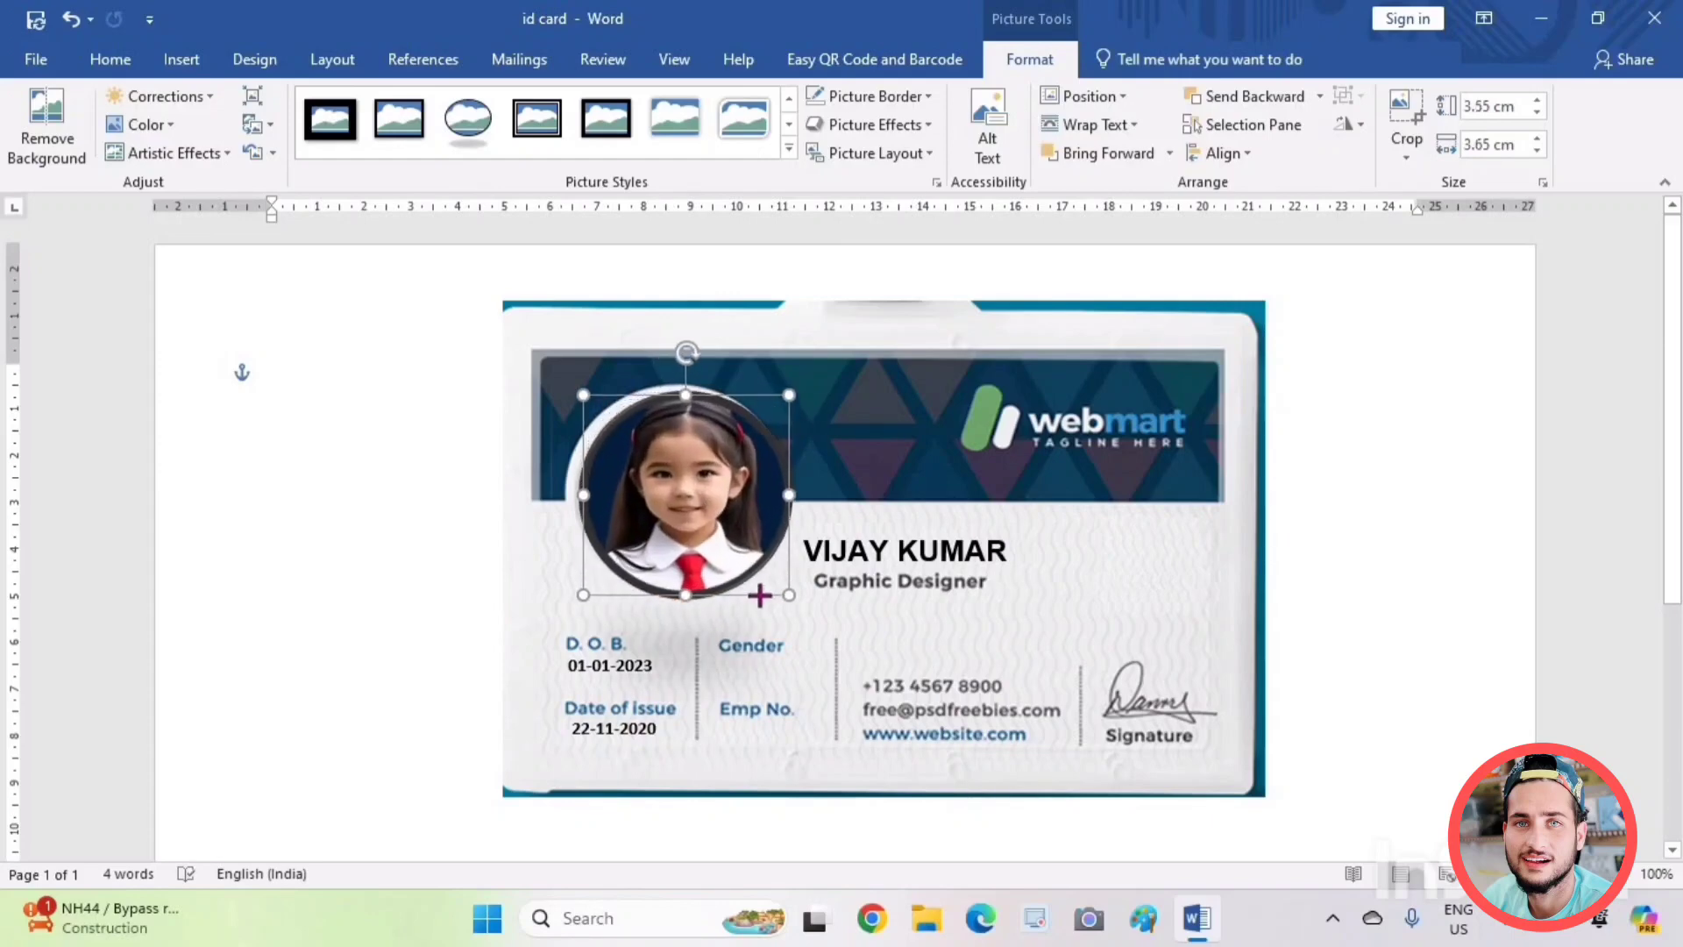
drag(695, 513, 783, 510)
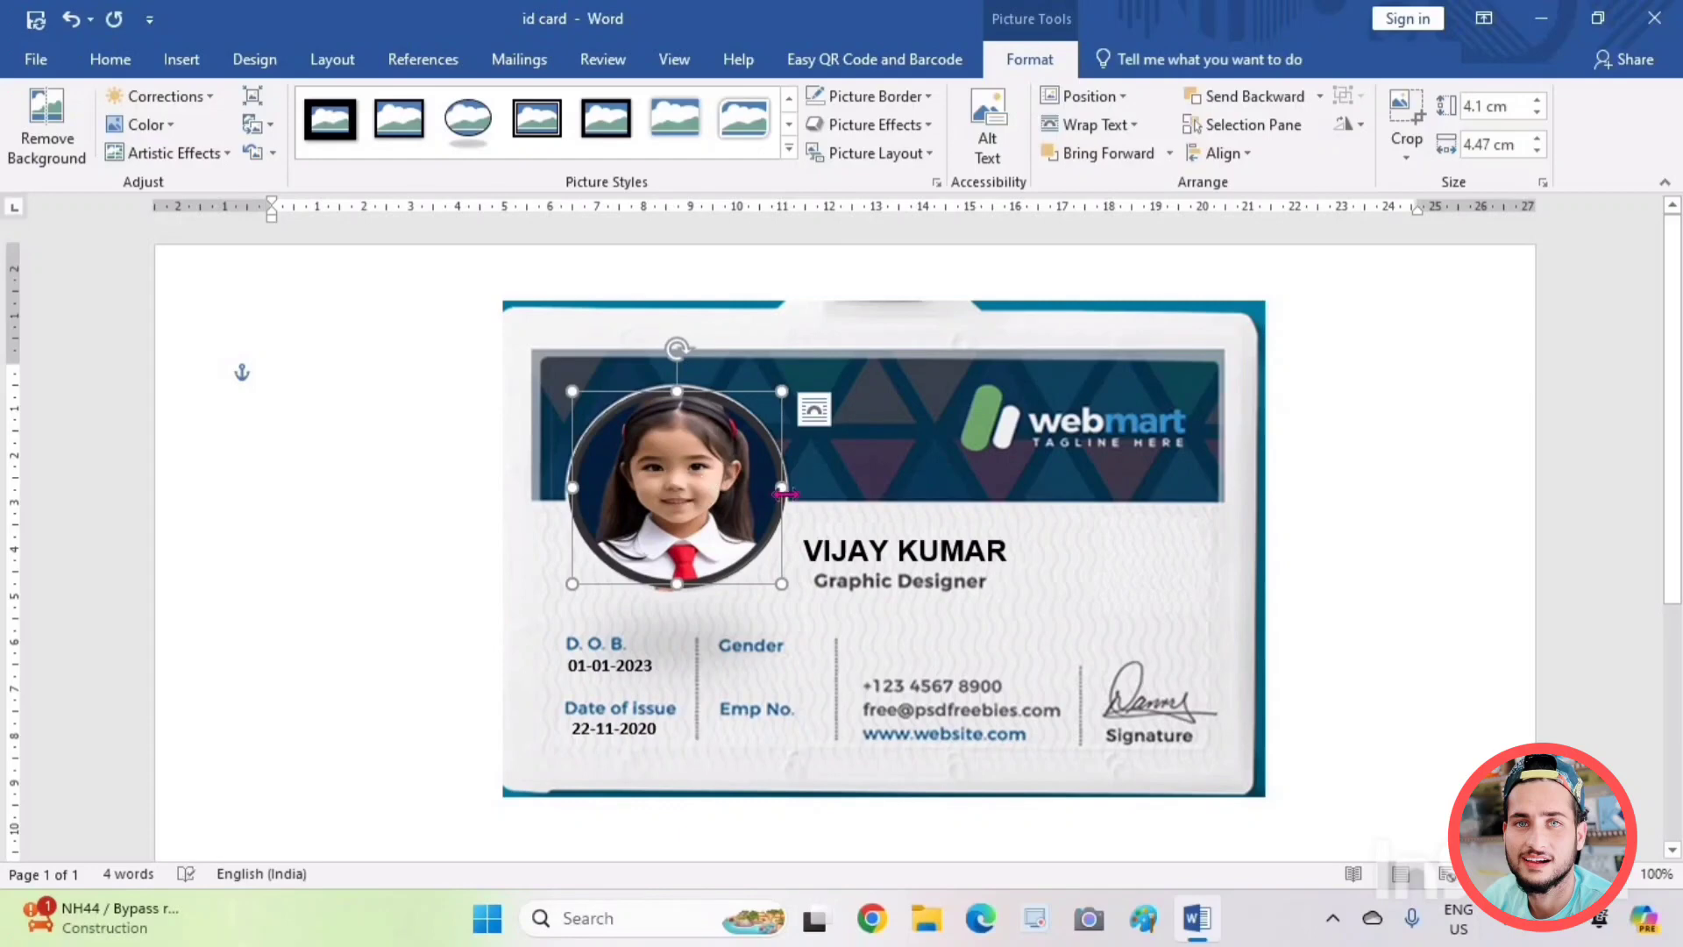
click(768, 502)
click(694, 480)
click(1597, 19)
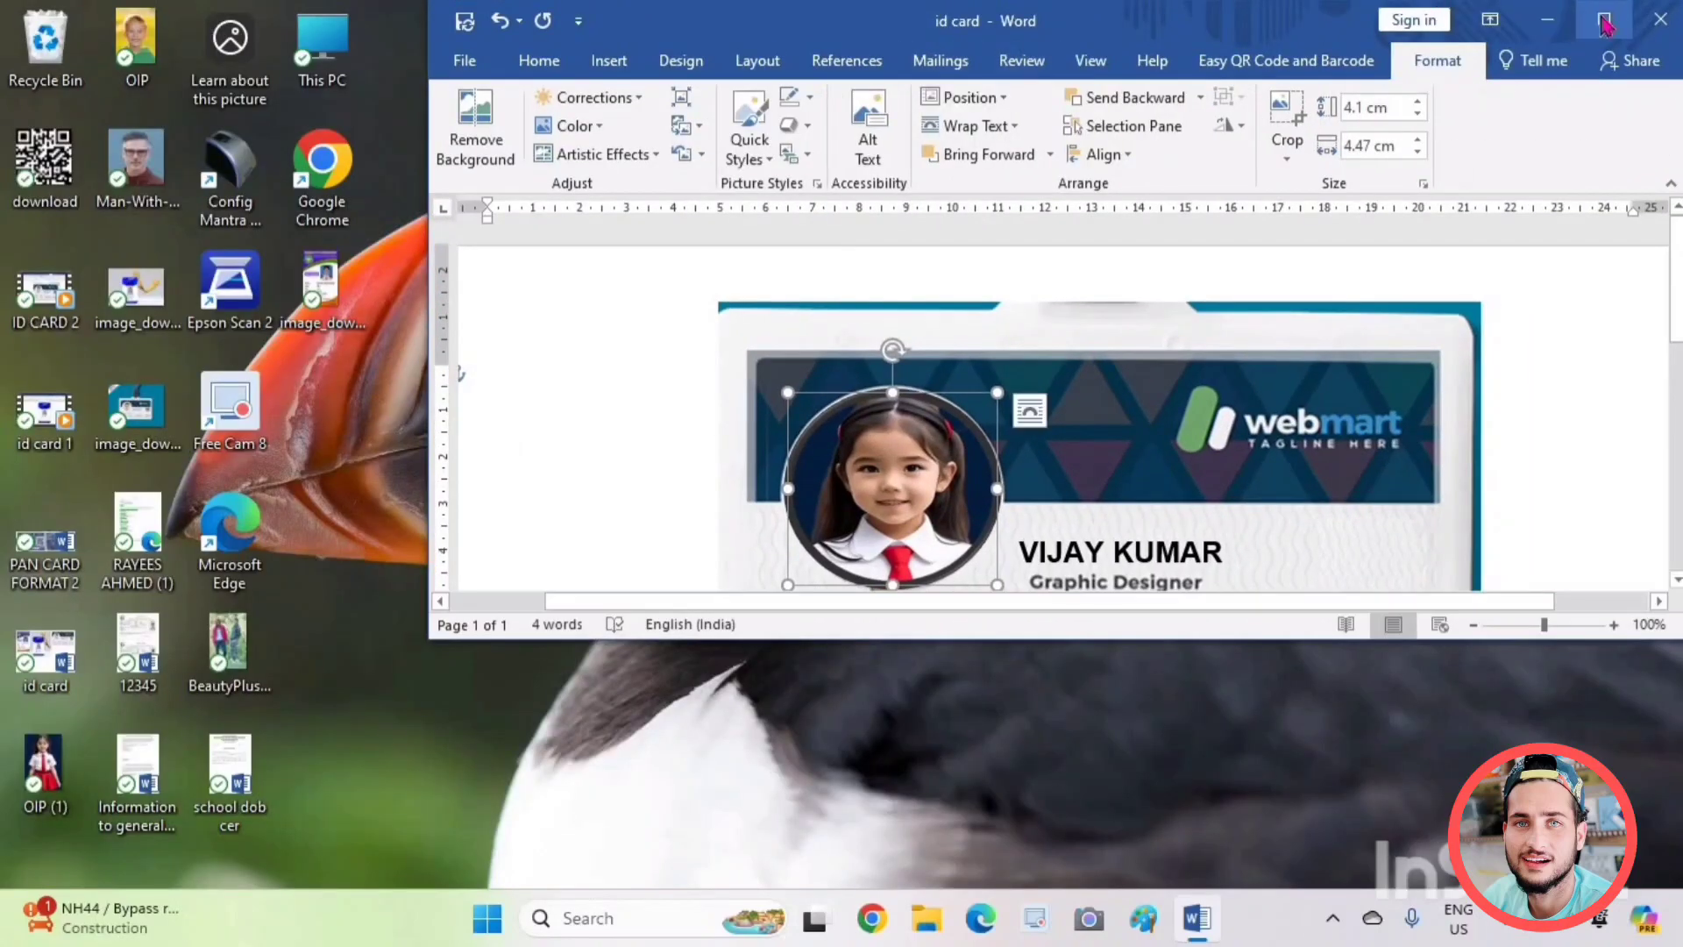
Give the circular photo a 3 pt picture border in standard red
click(1603, 21)
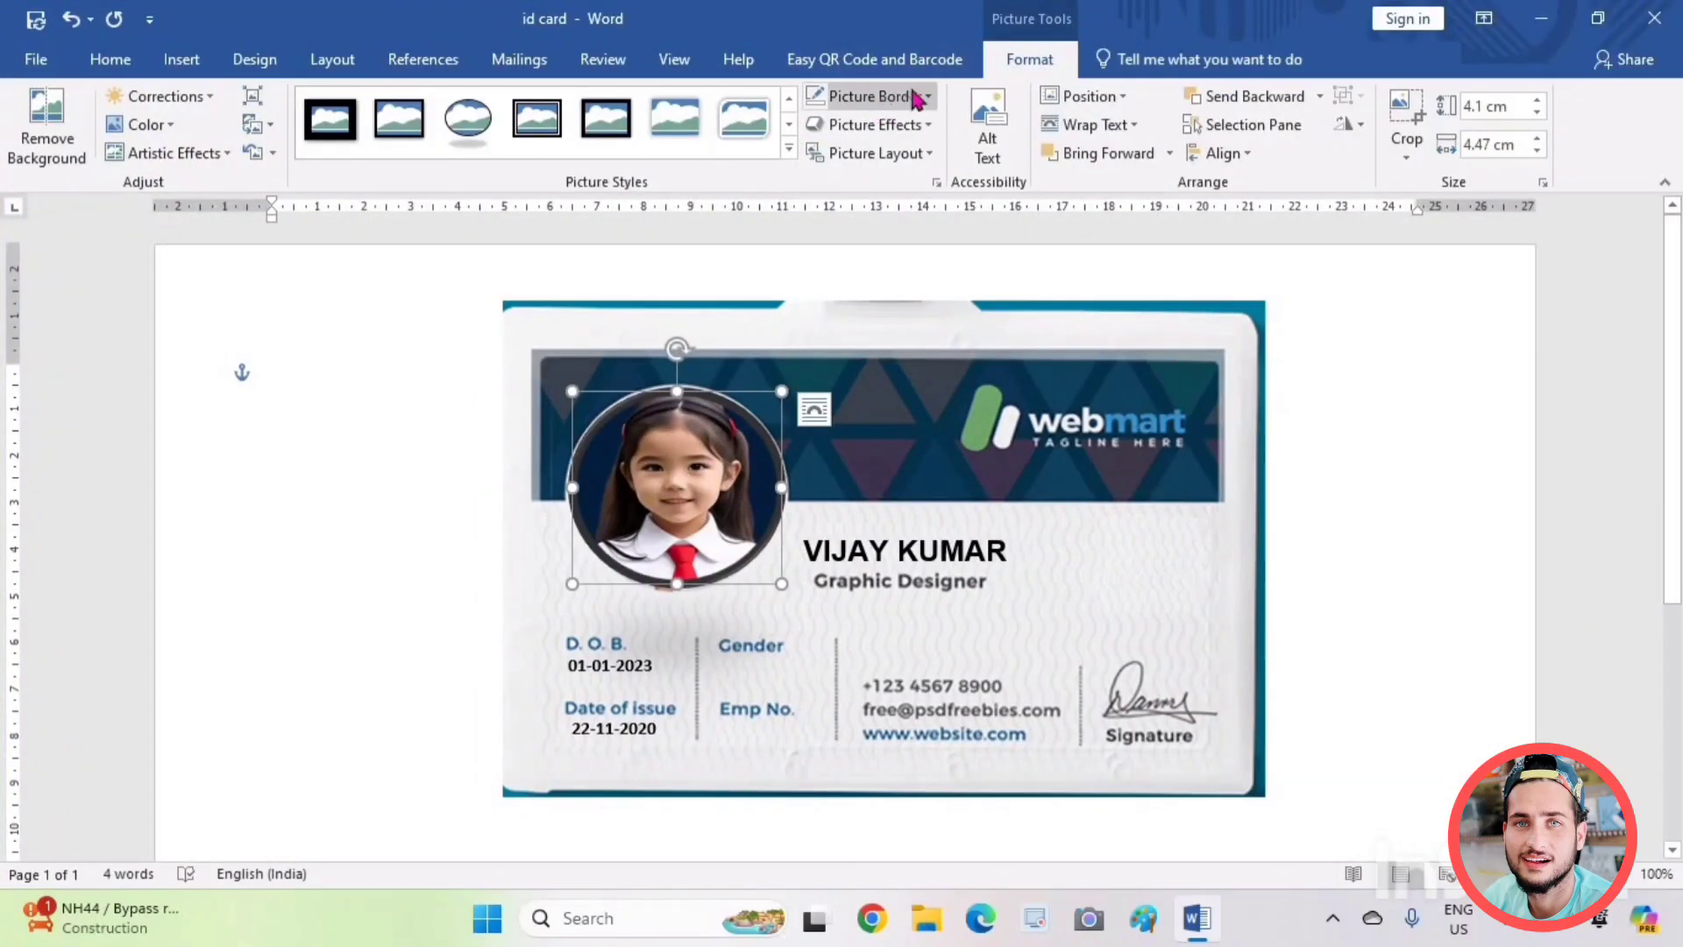
click(918, 96)
mouse_move(868, 376)
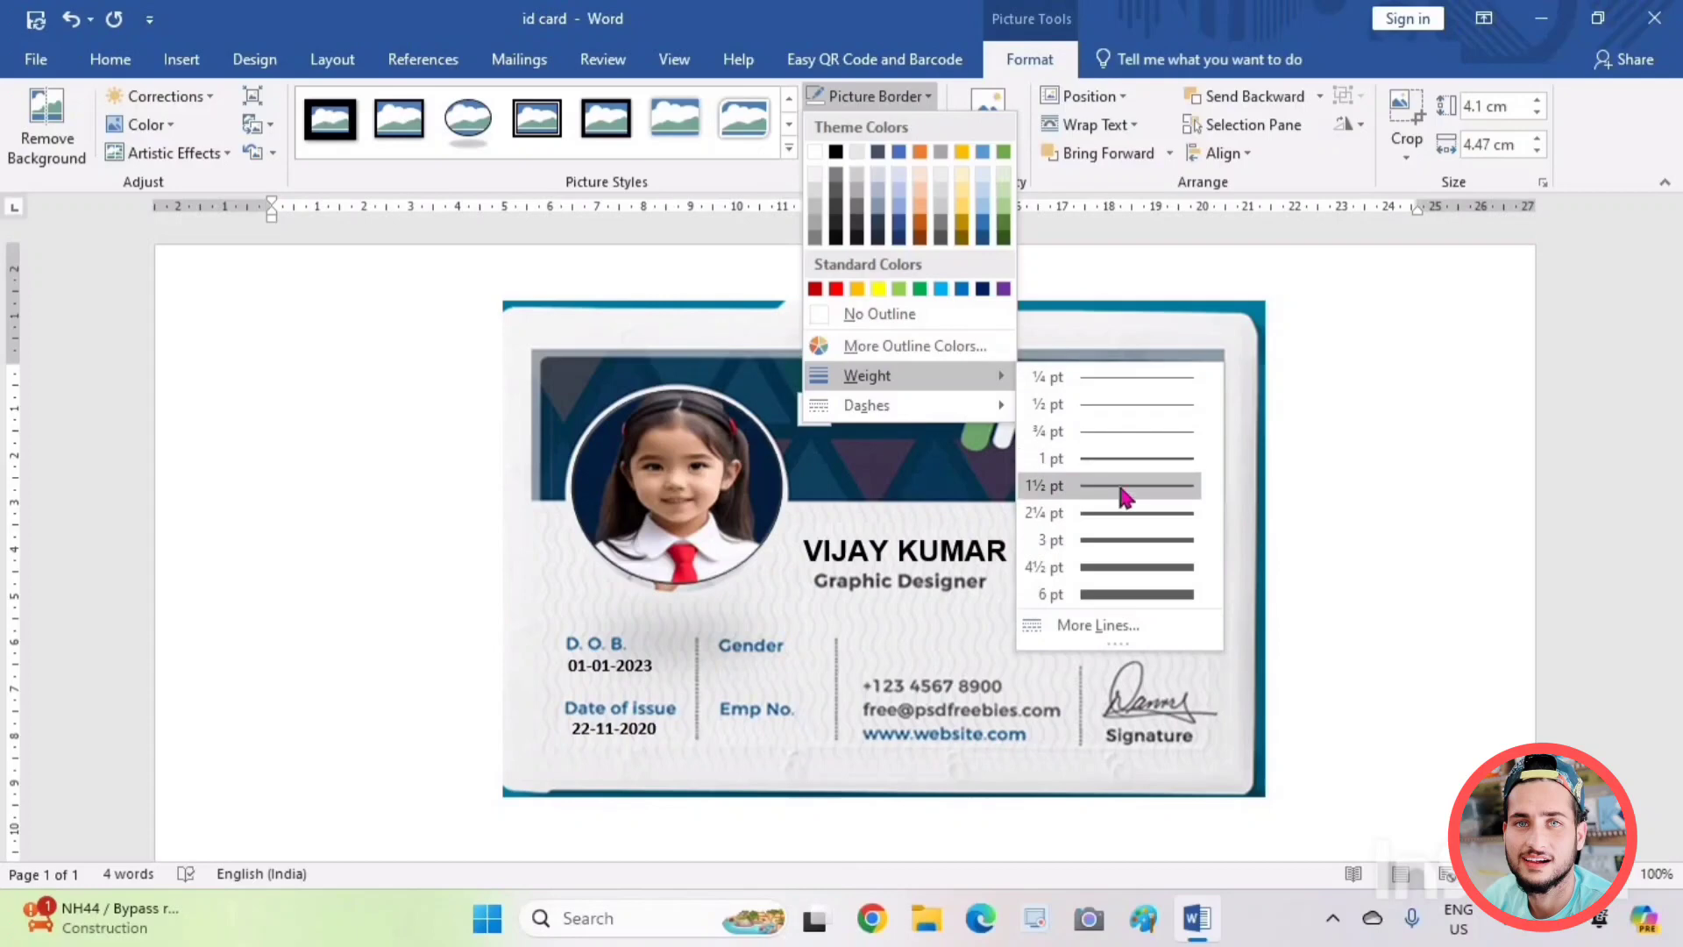
click(1128, 541)
click(1364, 459)
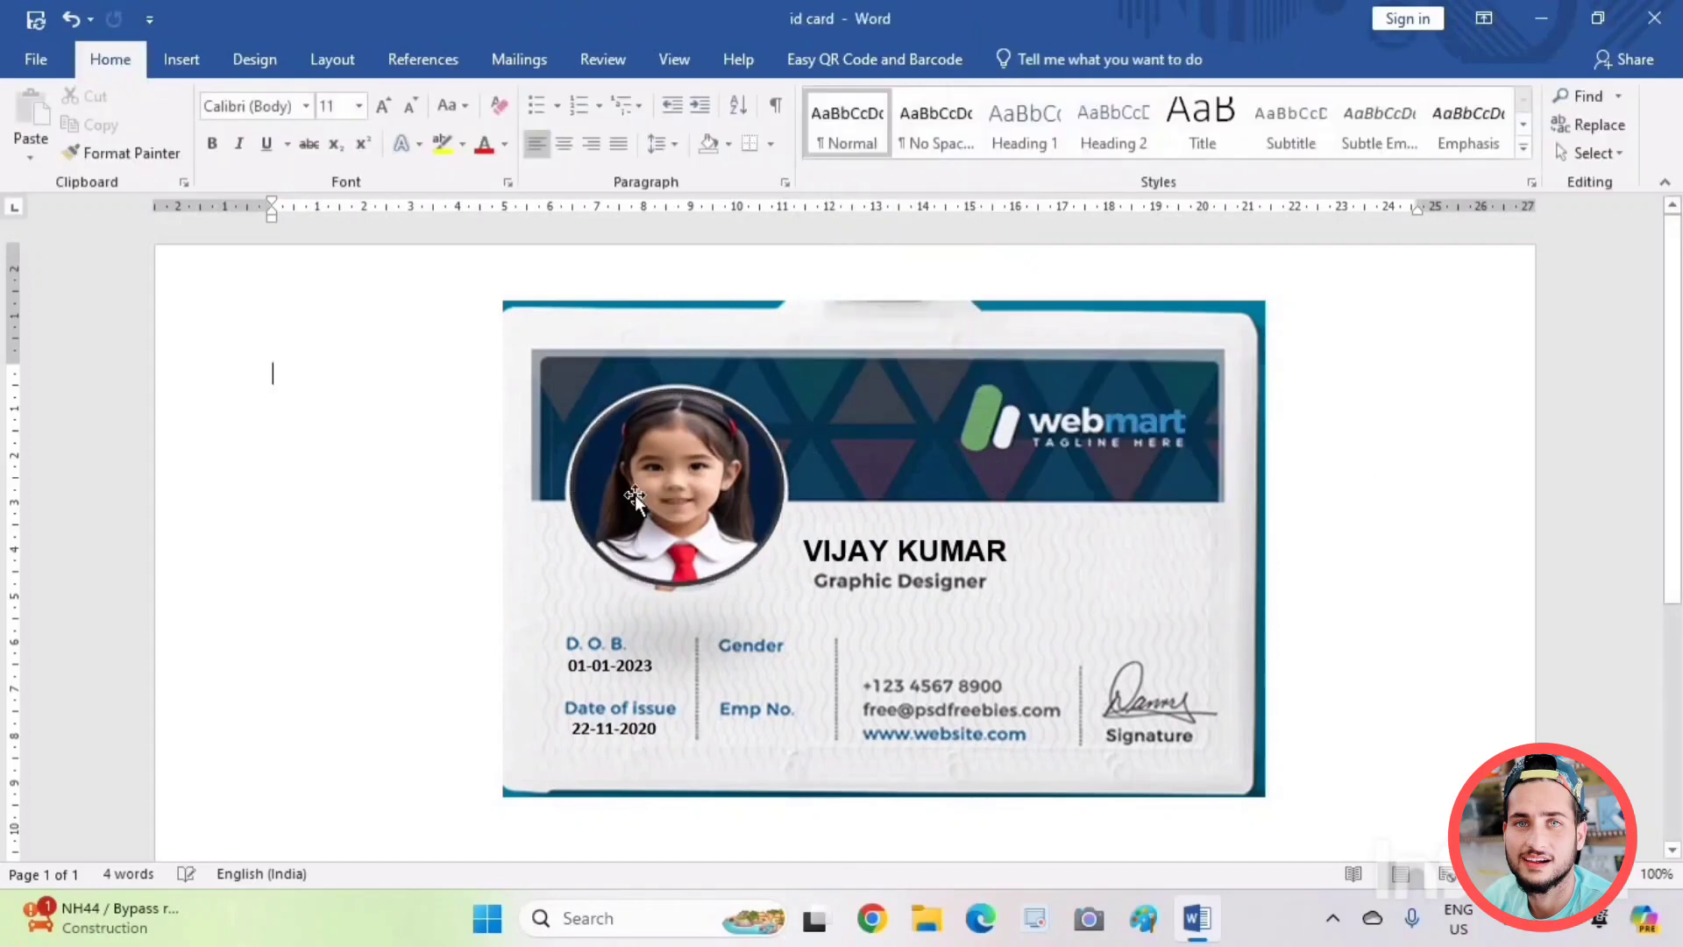
double_click(619, 421)
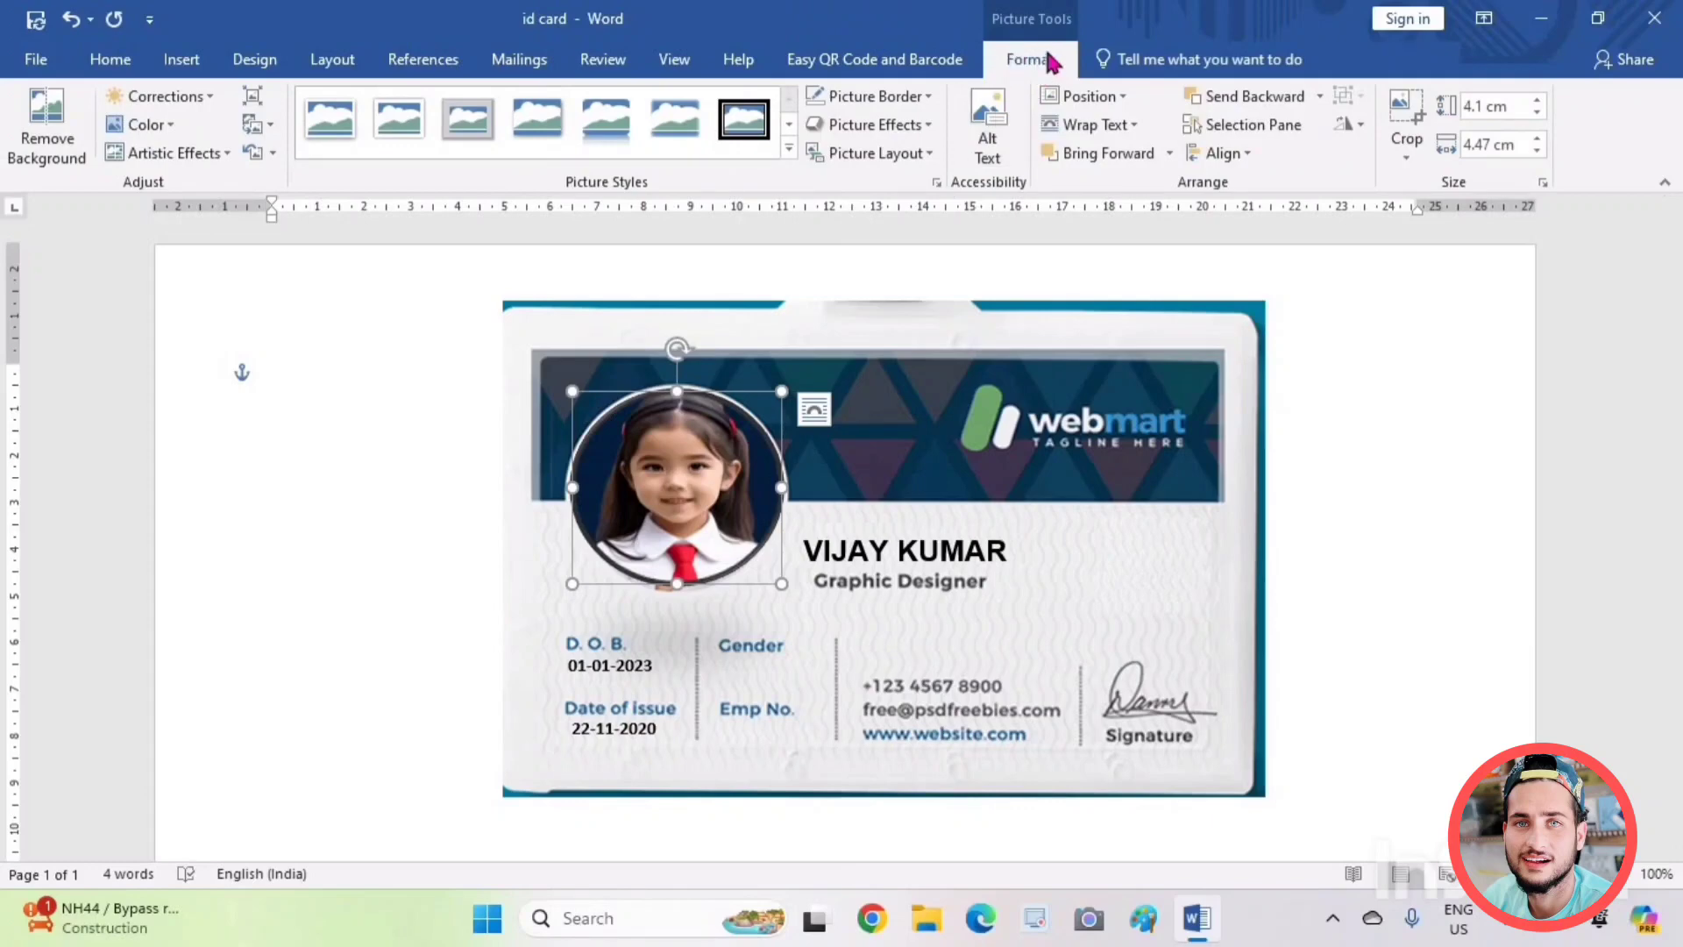
click(872, 96)
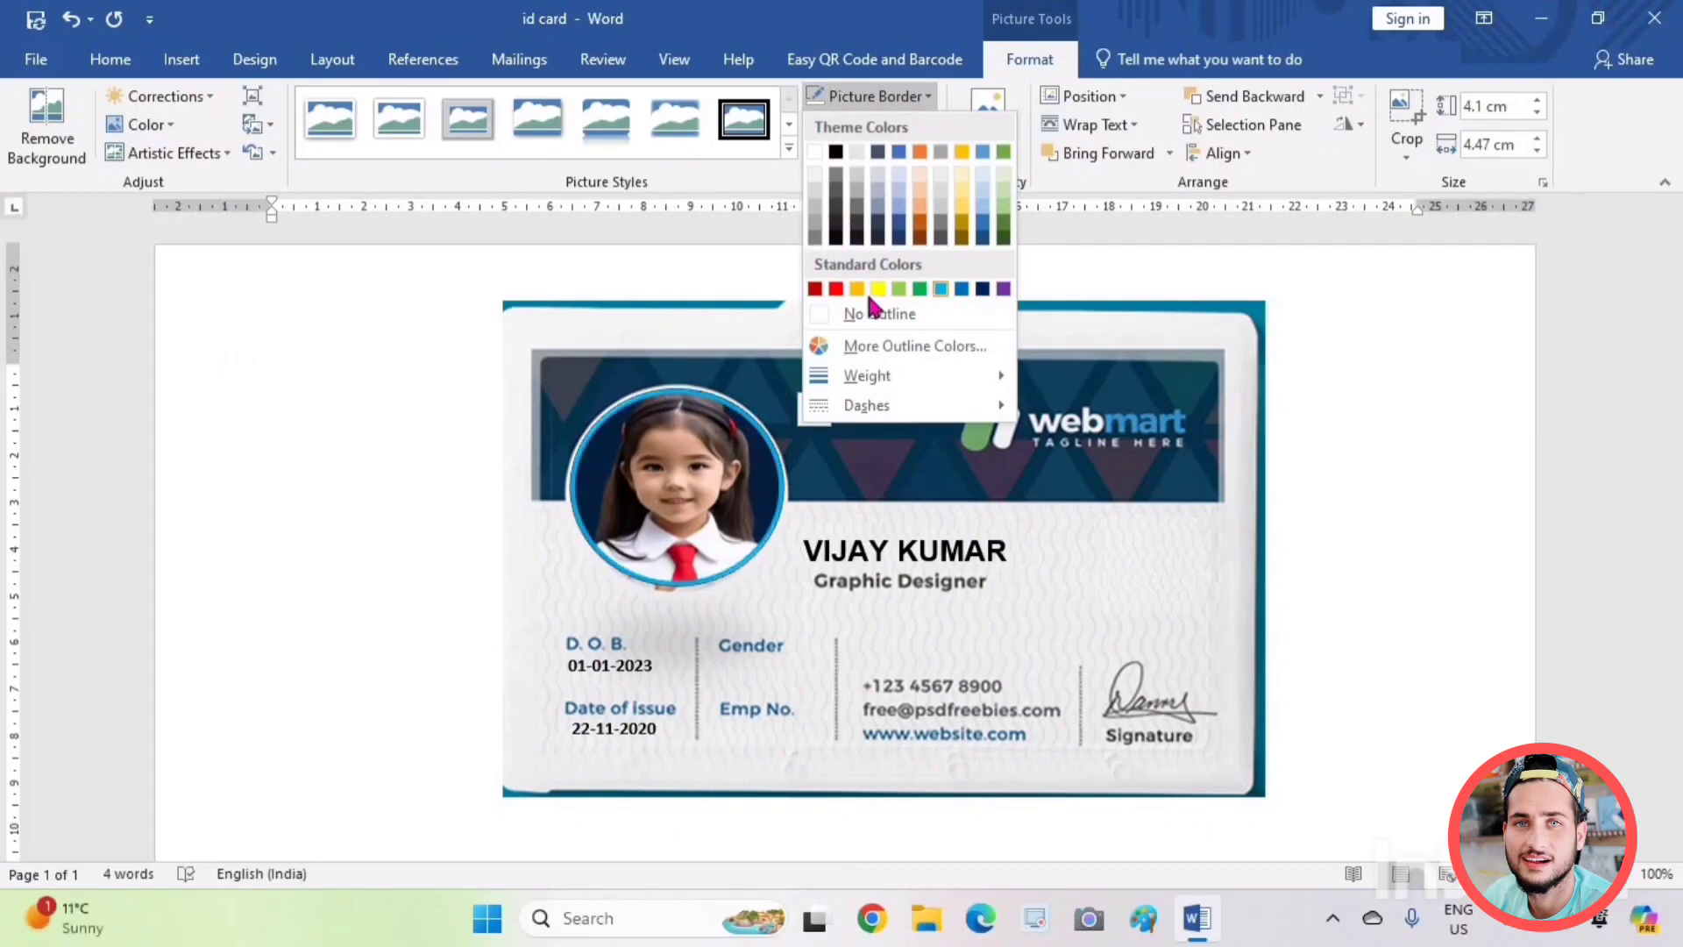
click(814, 288)
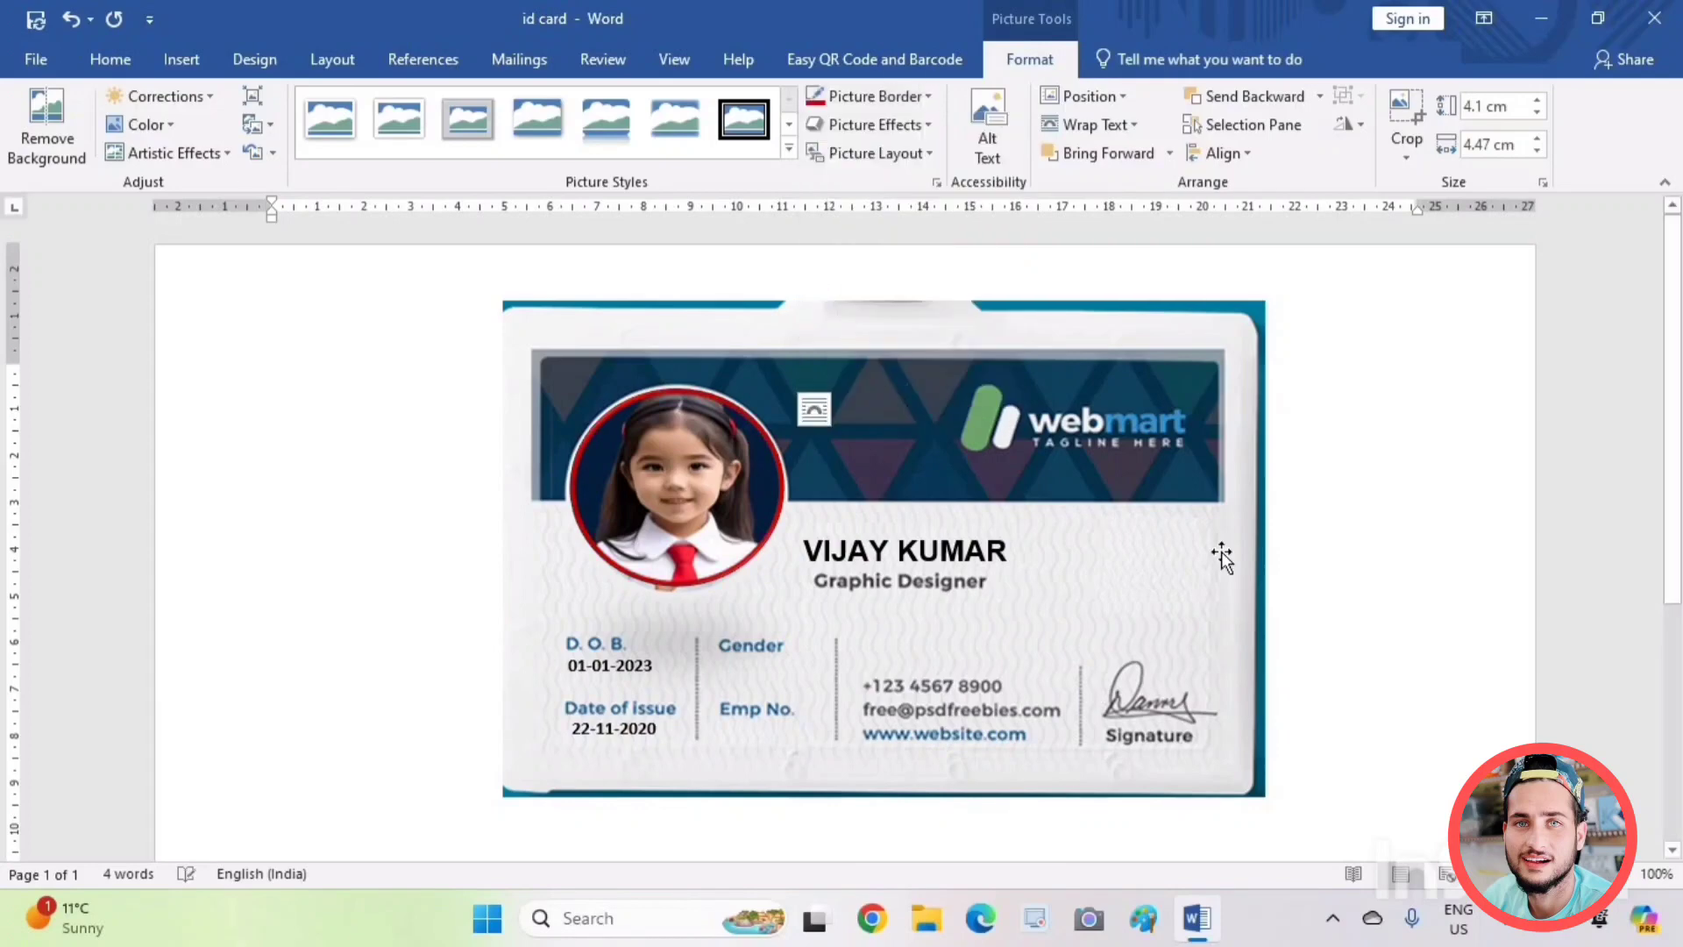
click(1314, 540)
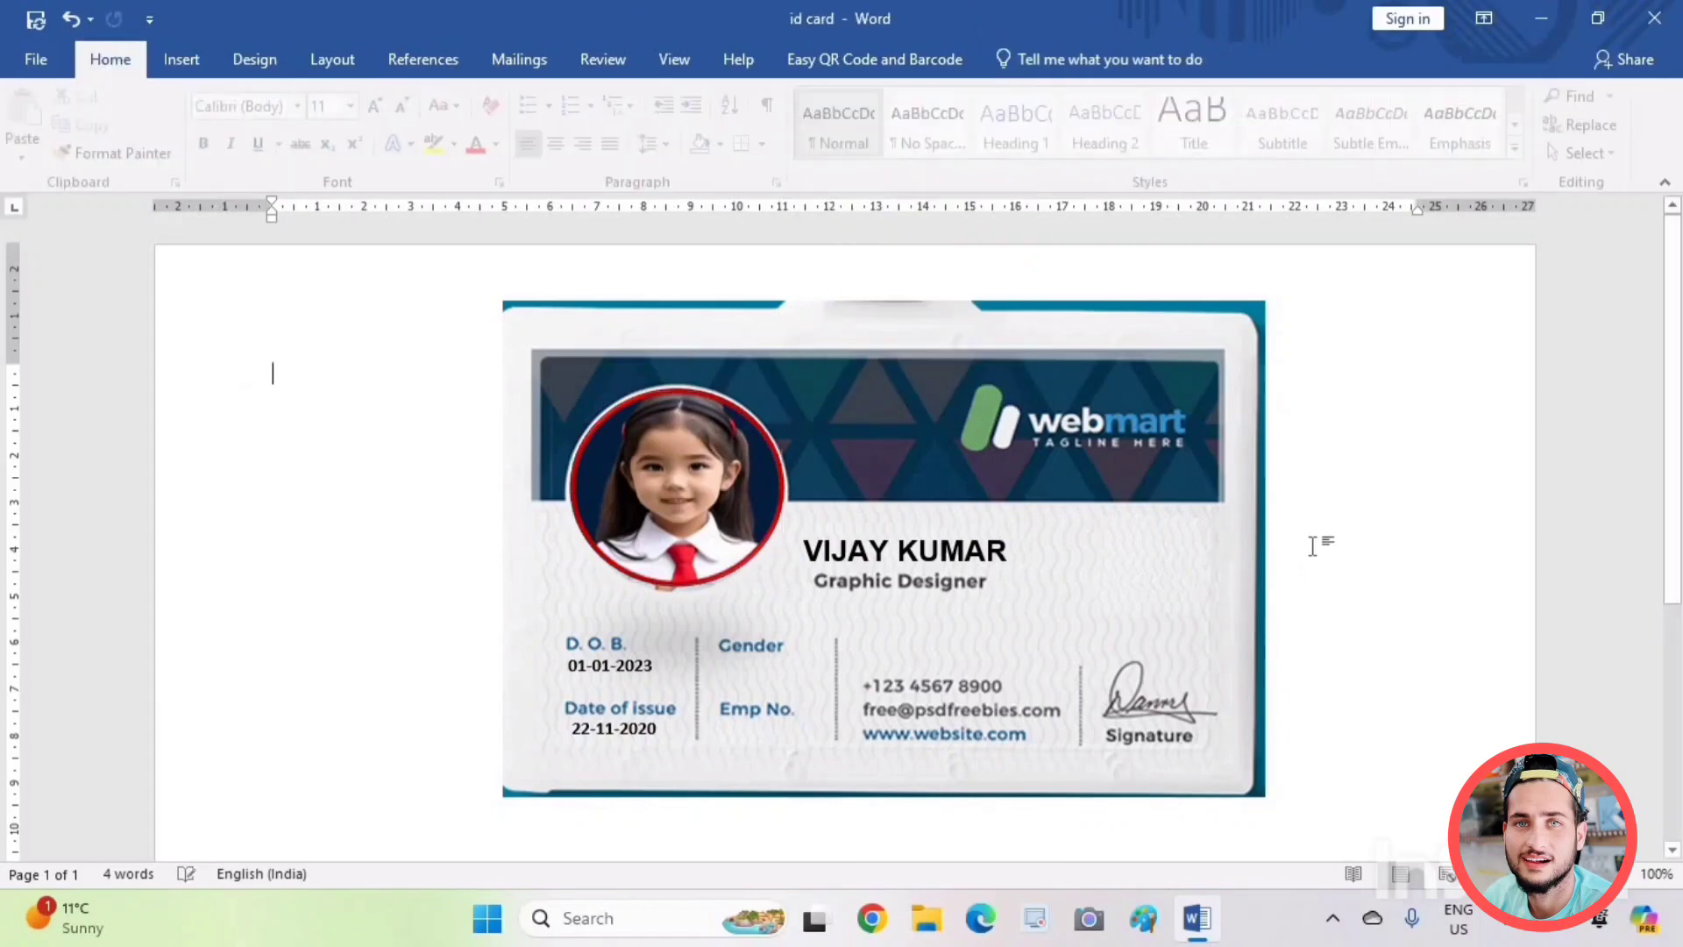
click(802, 675)
Paste a second copy of the card picture and crop it to a small banner patch
click(1080, 636)
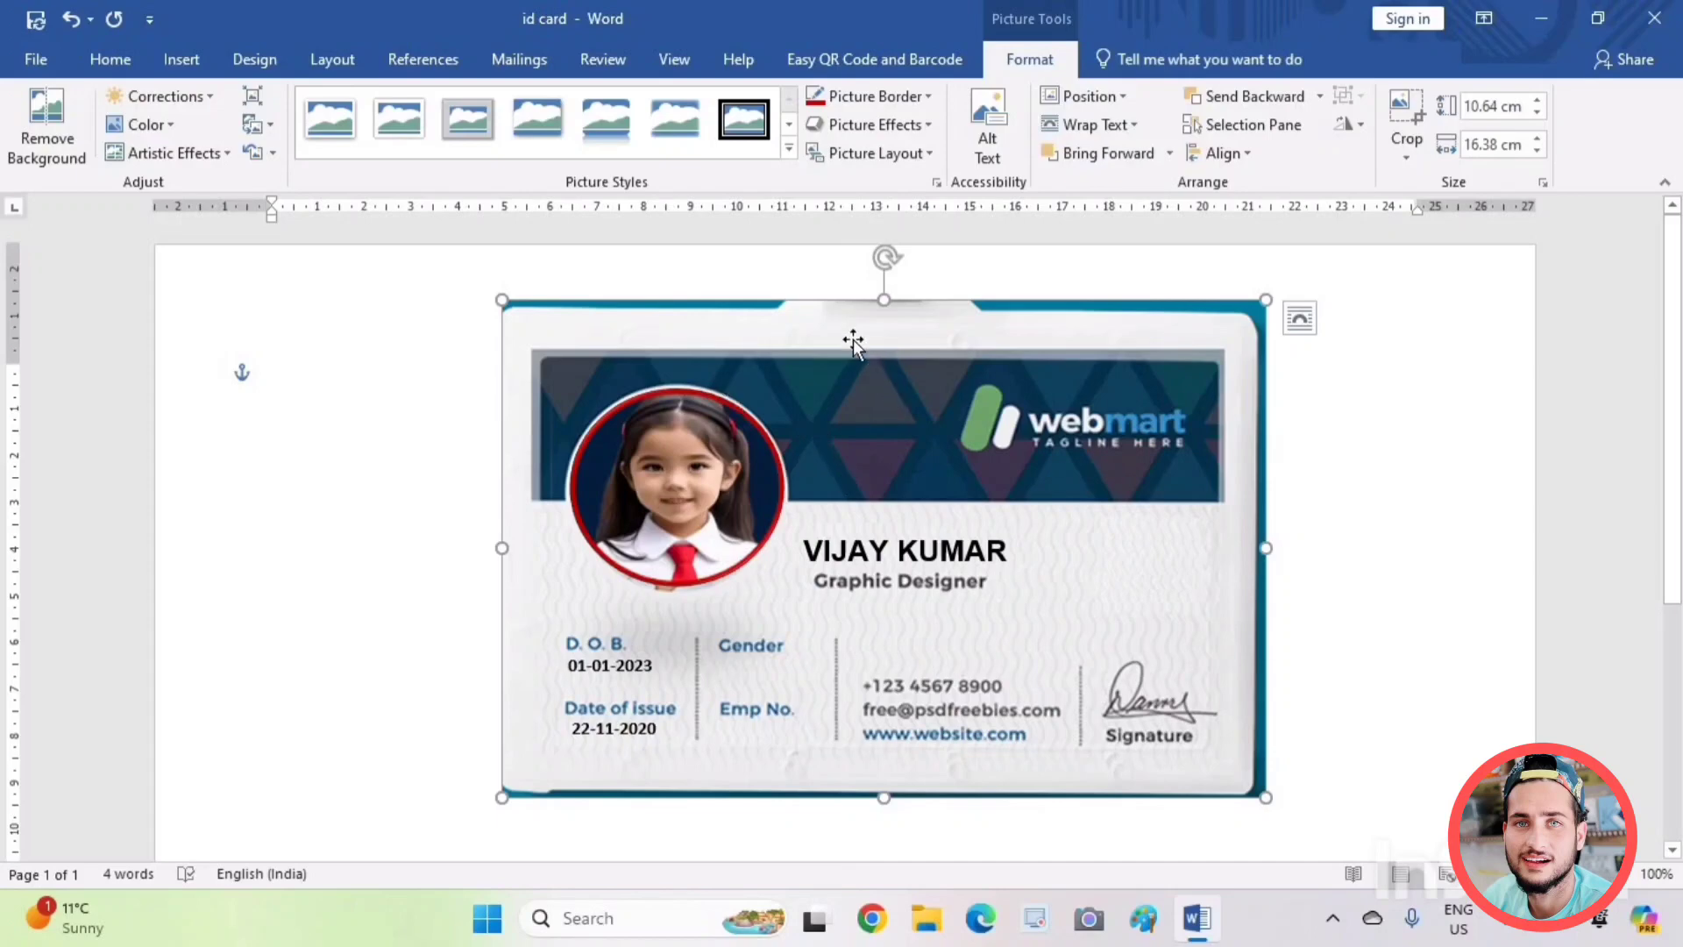
key(ctrl+v)
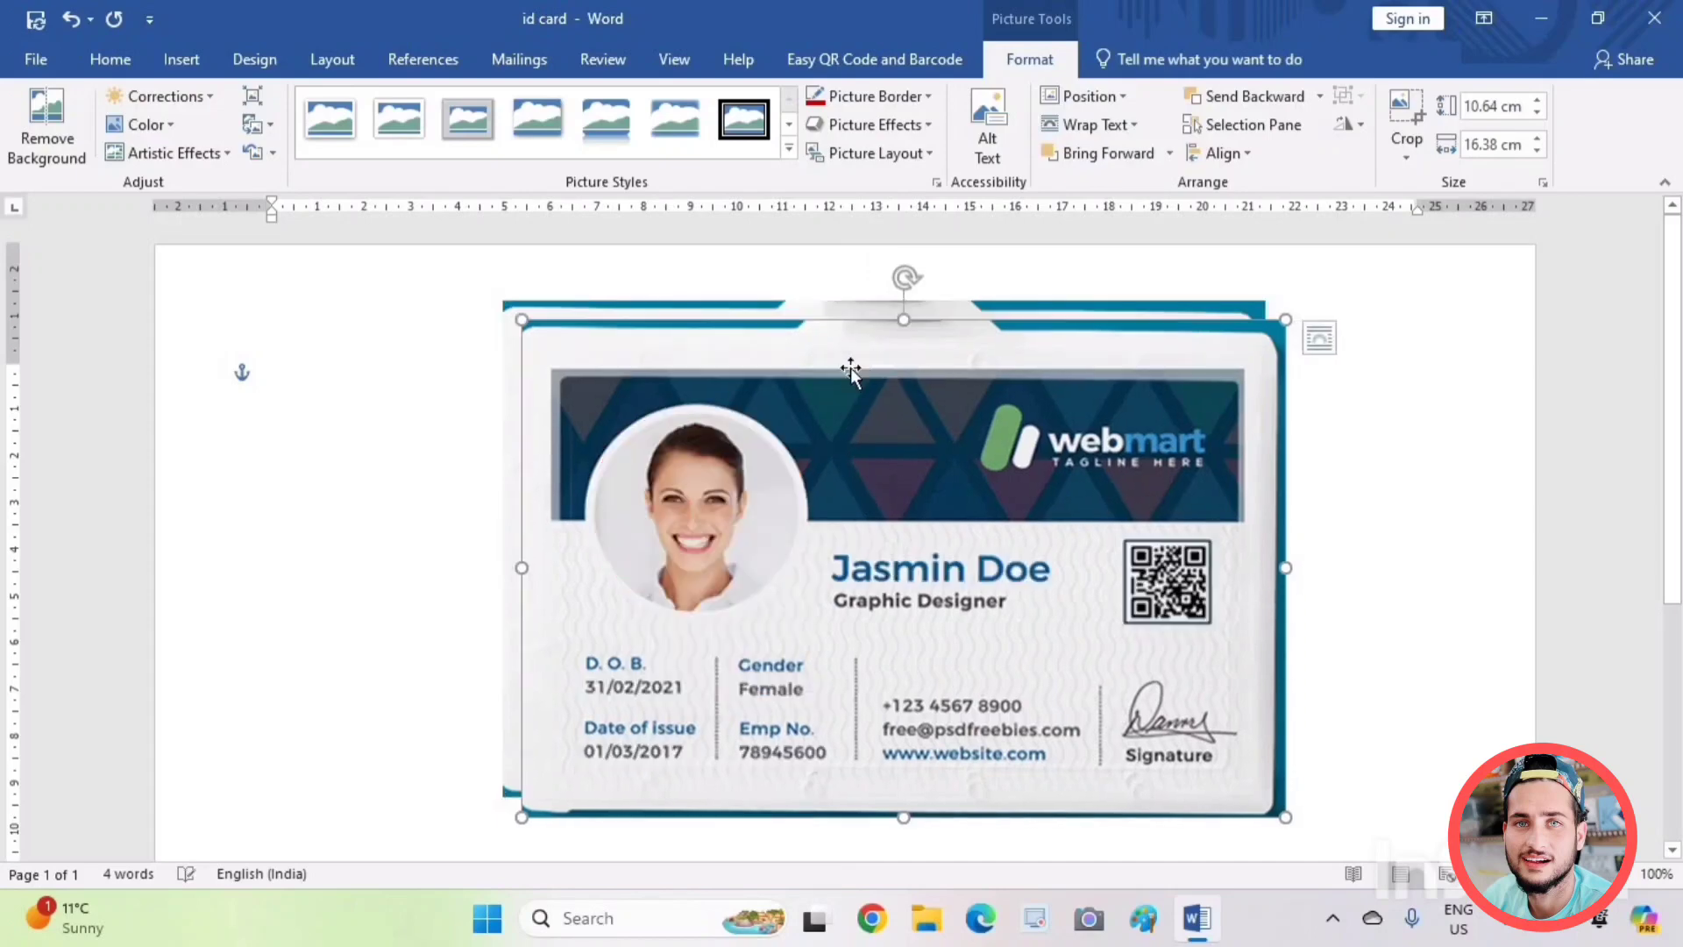
drag(850, 366, 854, 431)
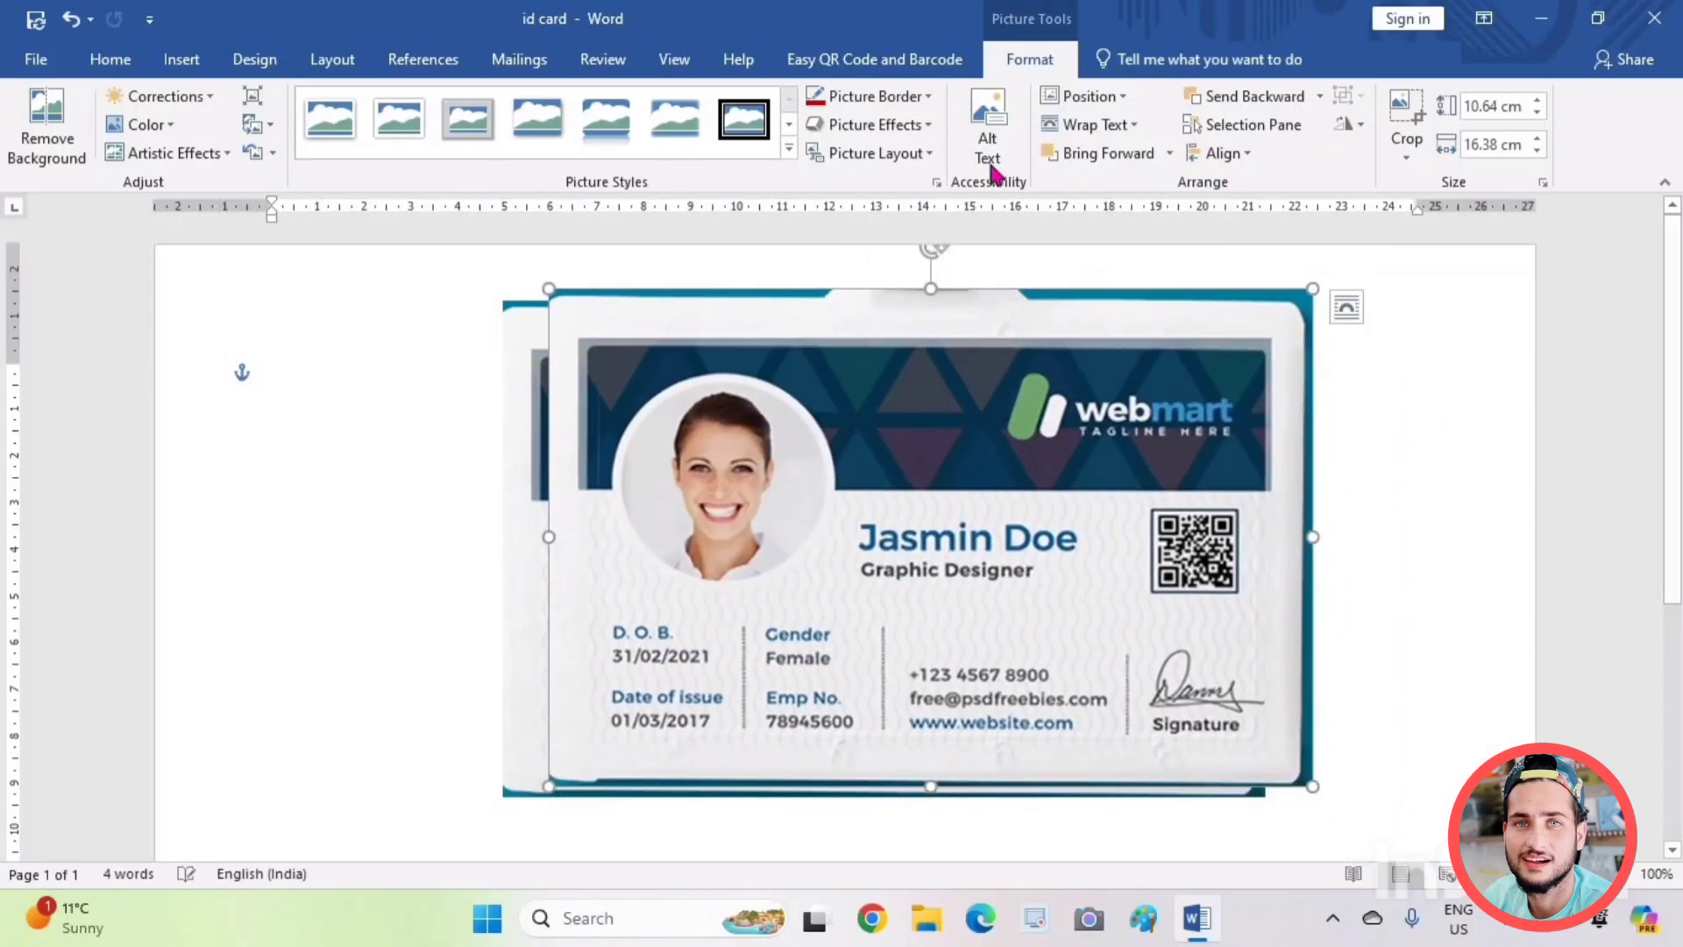
click(1406, 110)
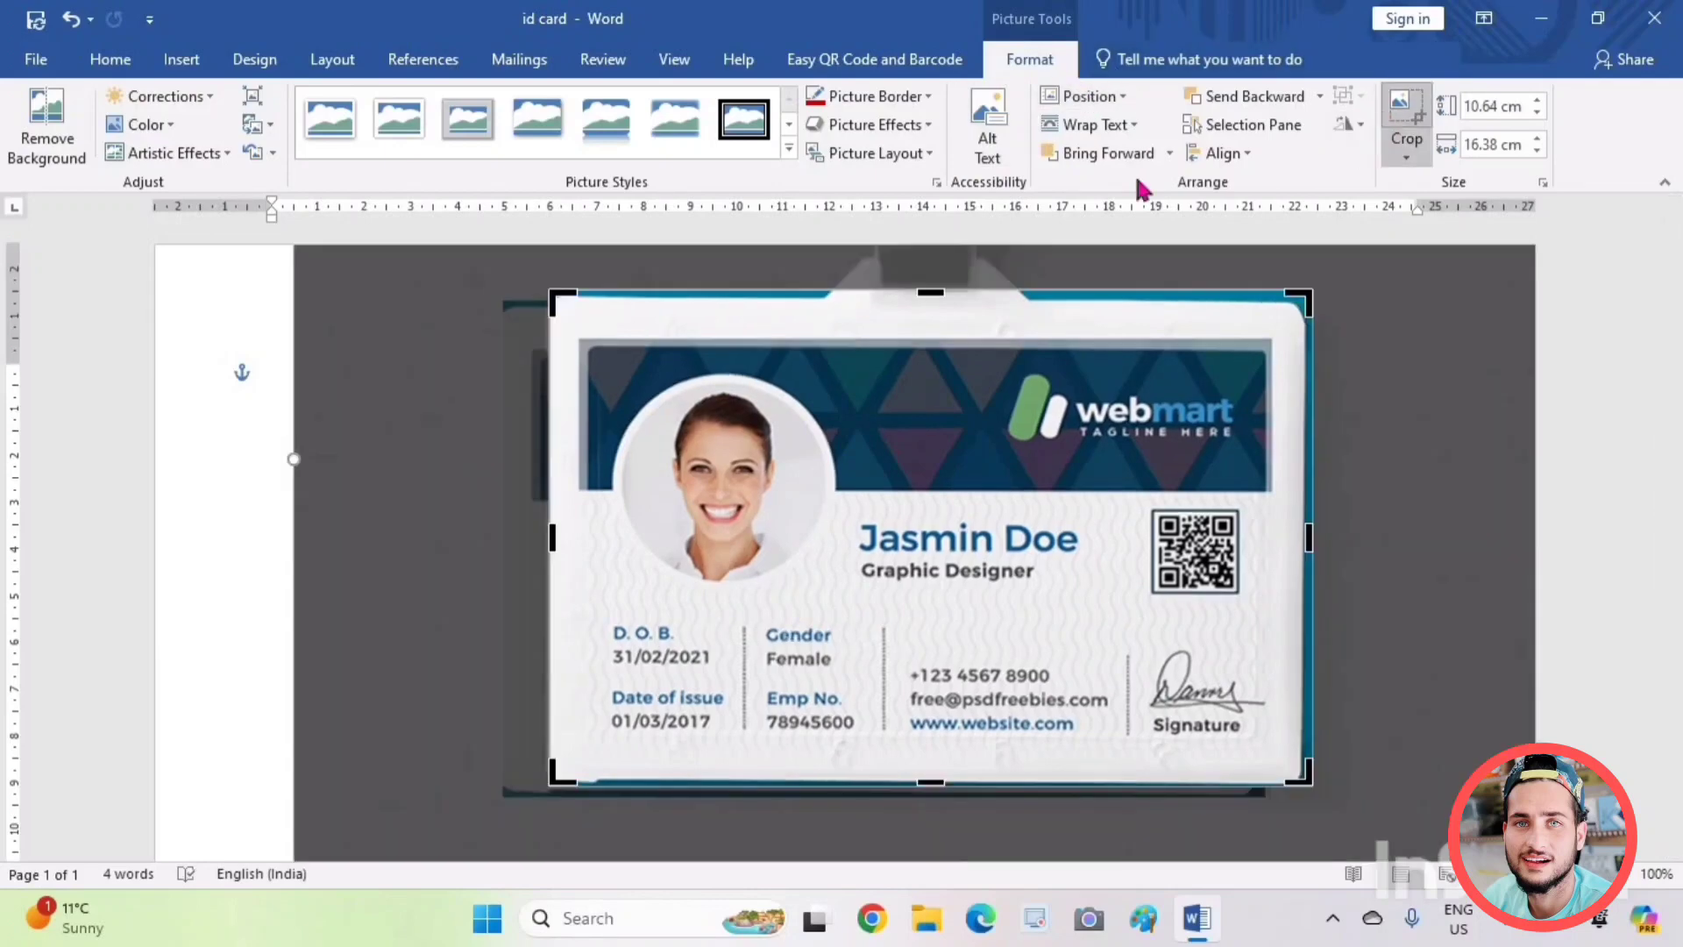
drag(553, 301, 842, 363)
mouse_move(1297, 771)
mouse_down()
mouse_move(1014, 499)
mouse_move(1005, 456)
mouse_move(960, 466)
mouse_move(1023, 467)
mouse_move(1006, 461)
mouse_up()
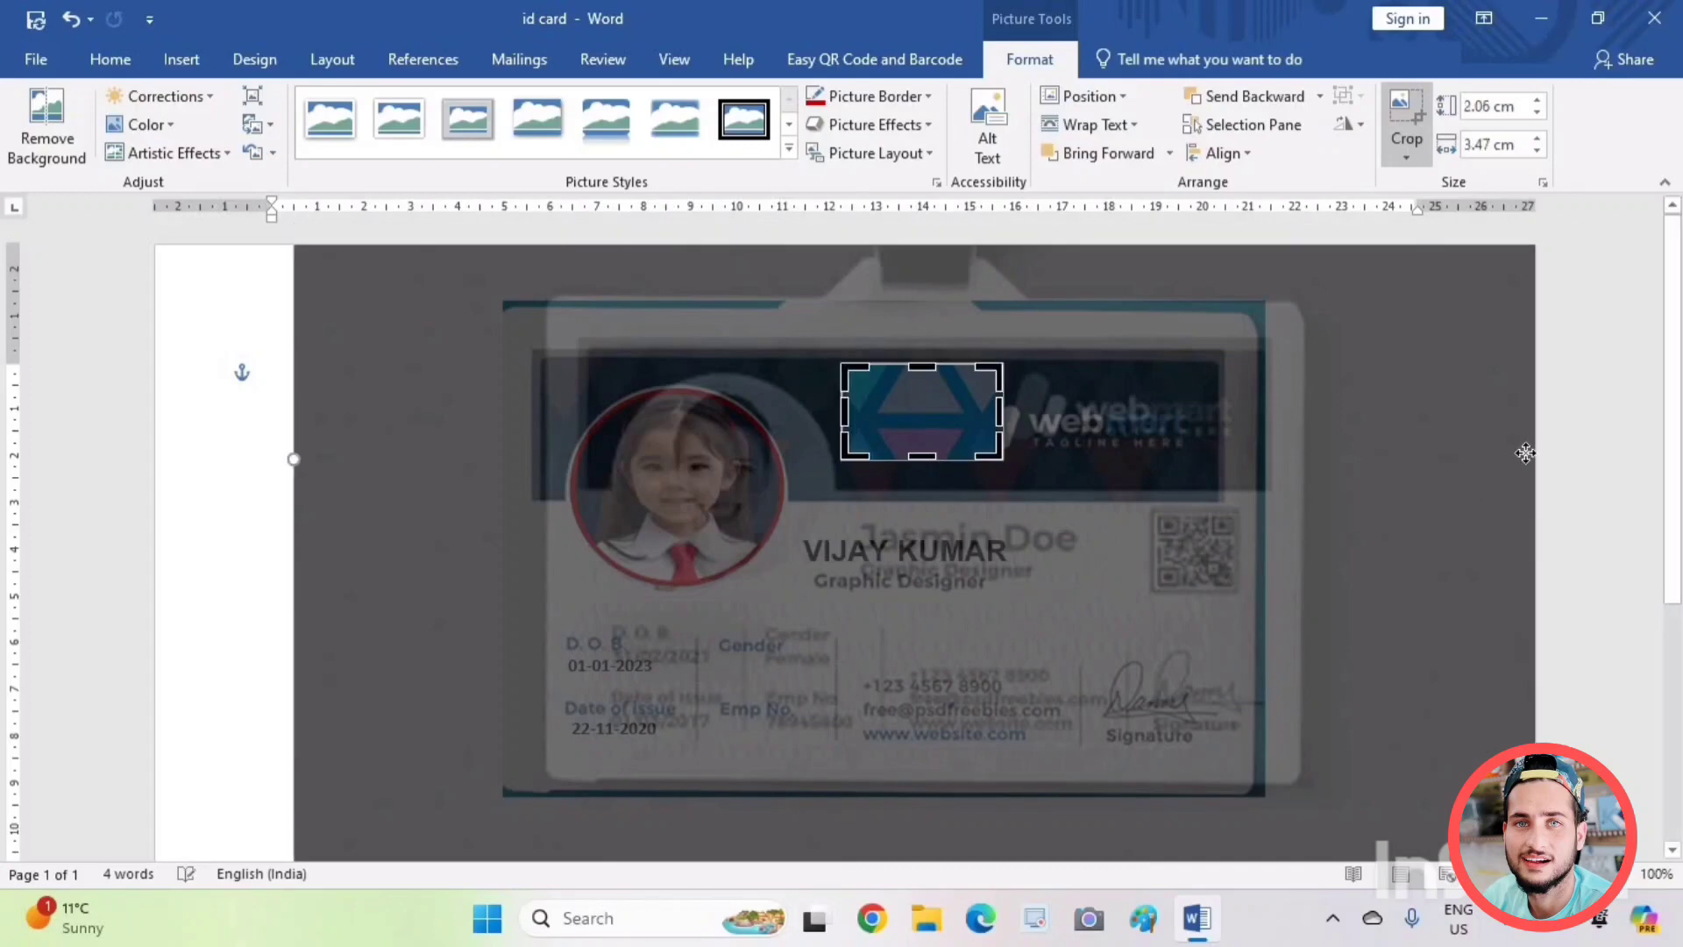
click(1595, 450)
Move the cropped banner patch over the logo and deselect it
click(934, 423)
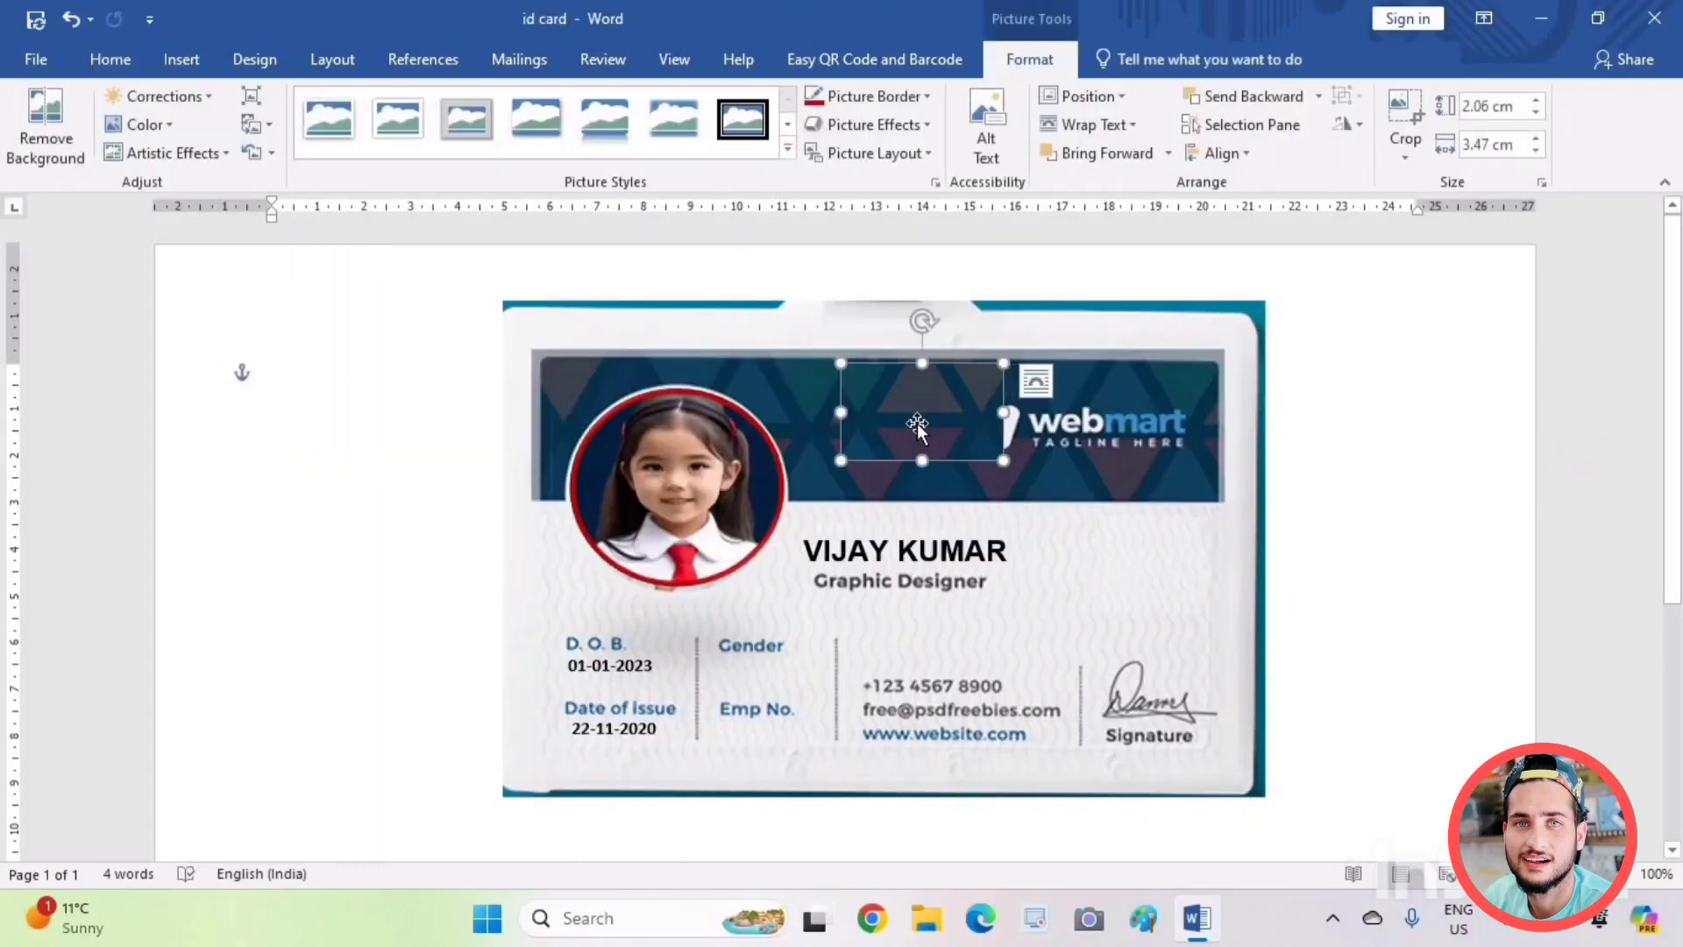
mouse_move(1011, 436)
mouse_down()
mouse_move(1139, 421)
mouse_move(1008, 415)
mouse_move(1146, 423)
mouse_up()
click(1099, 465)
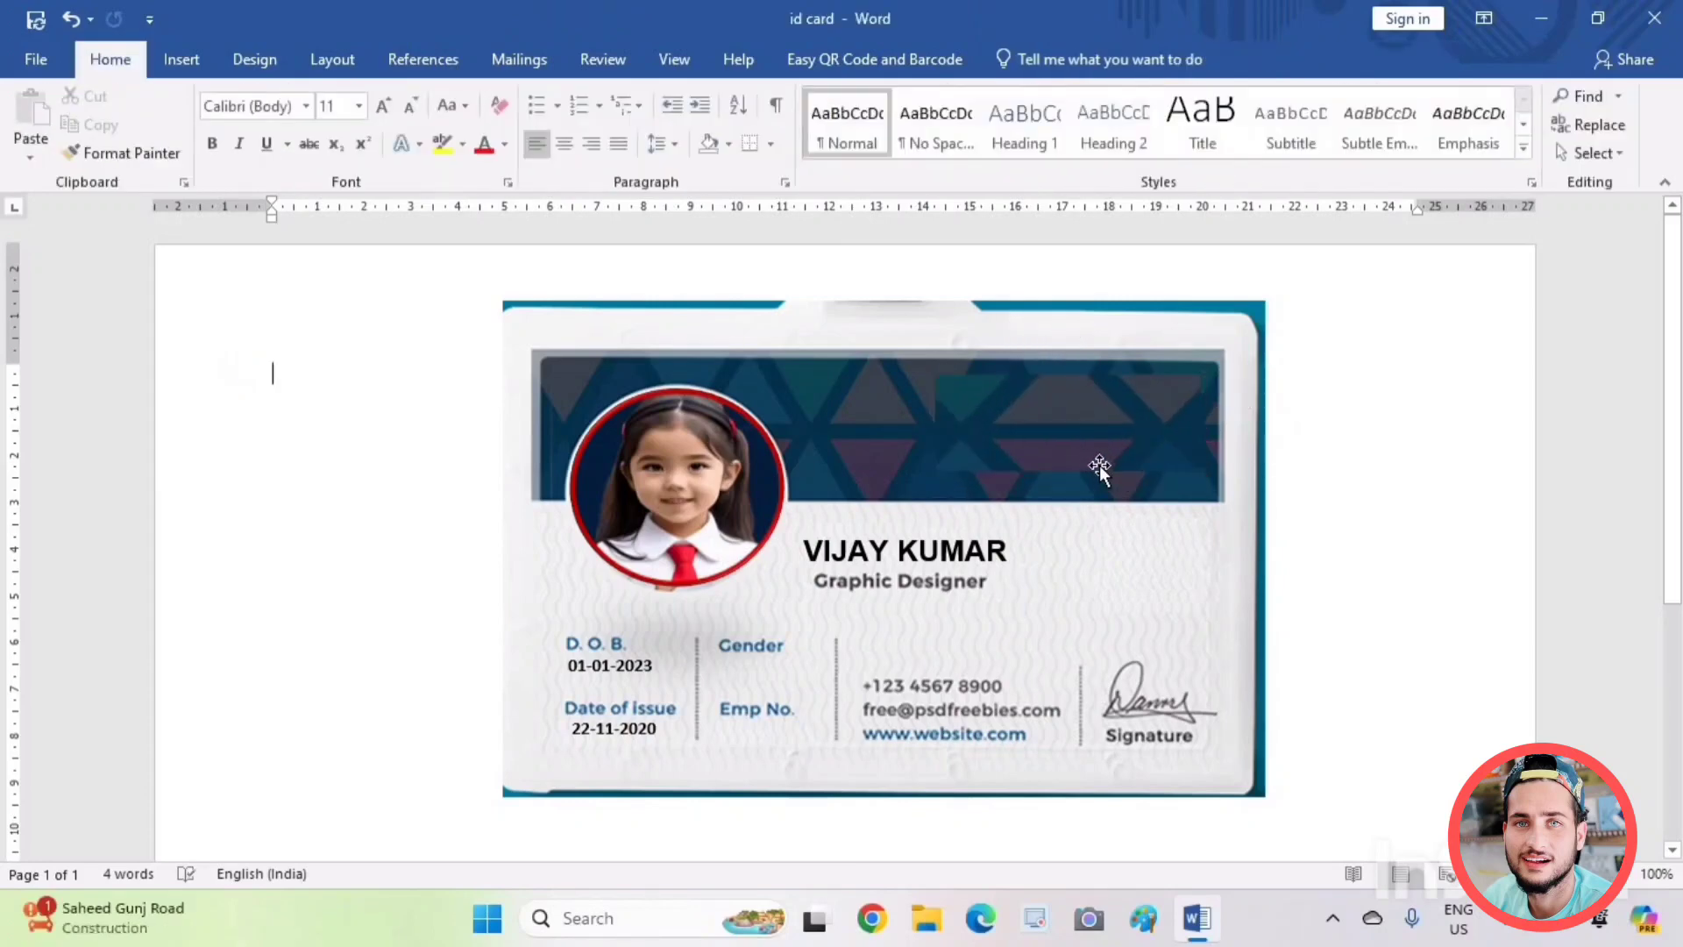
click(1085, 439)
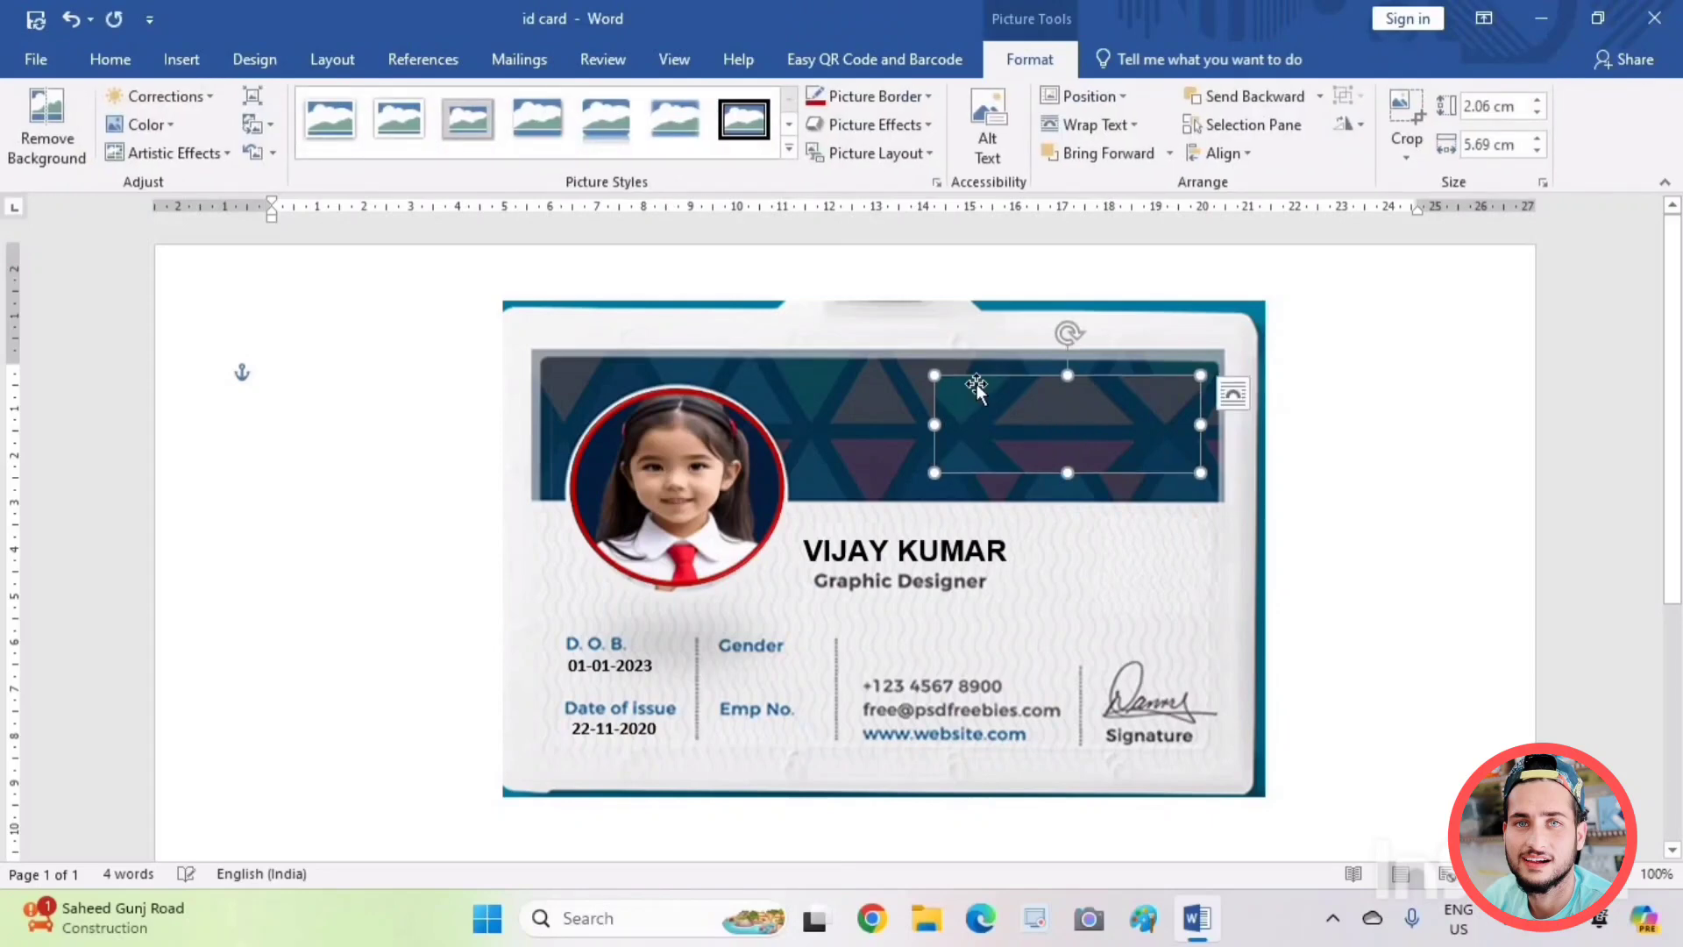
key(Escape)
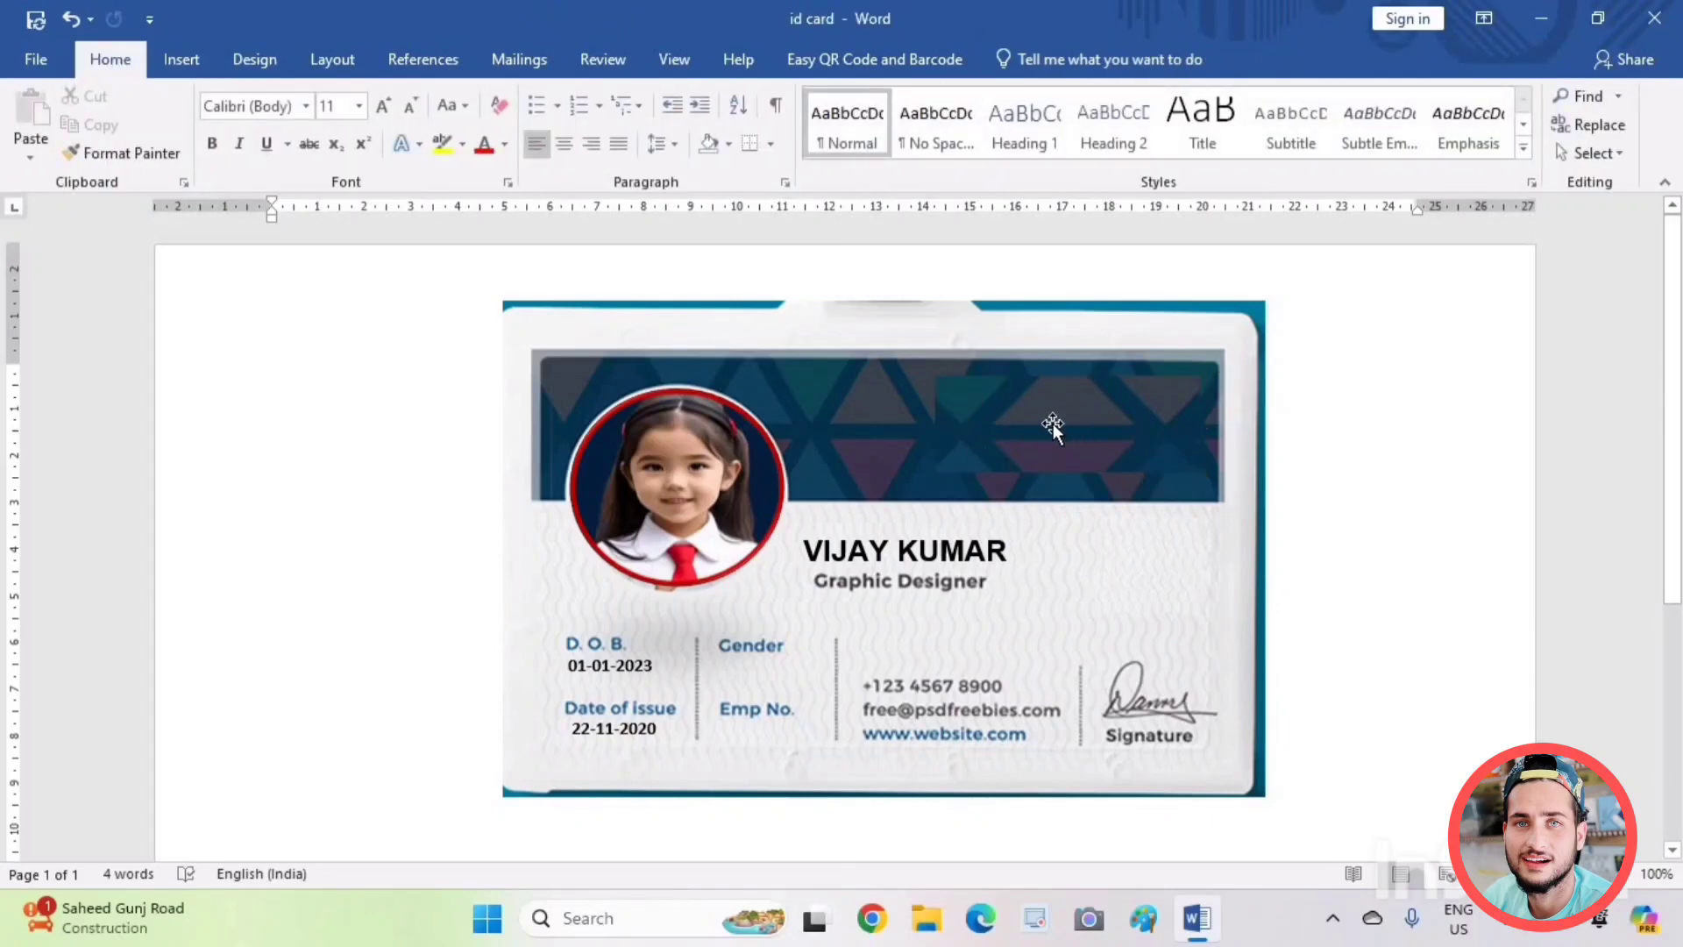
drag(613, 675, 827, 565)
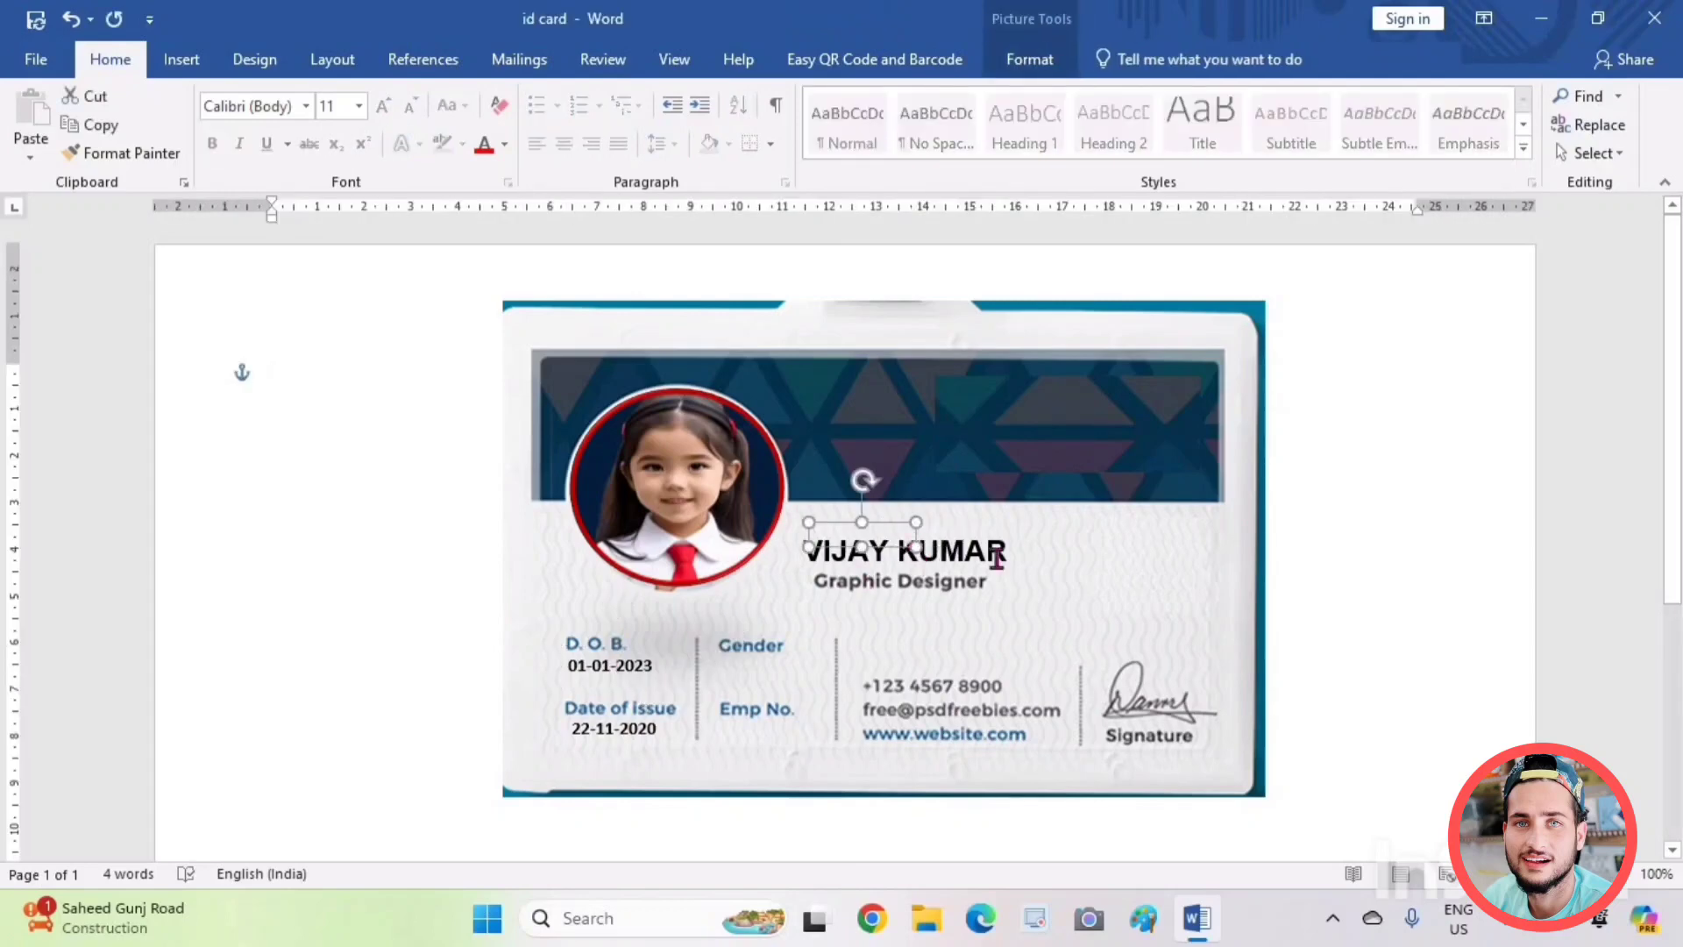
Duplicate the cardholder name text box and move the copy into the dark banner
click(996, 559)
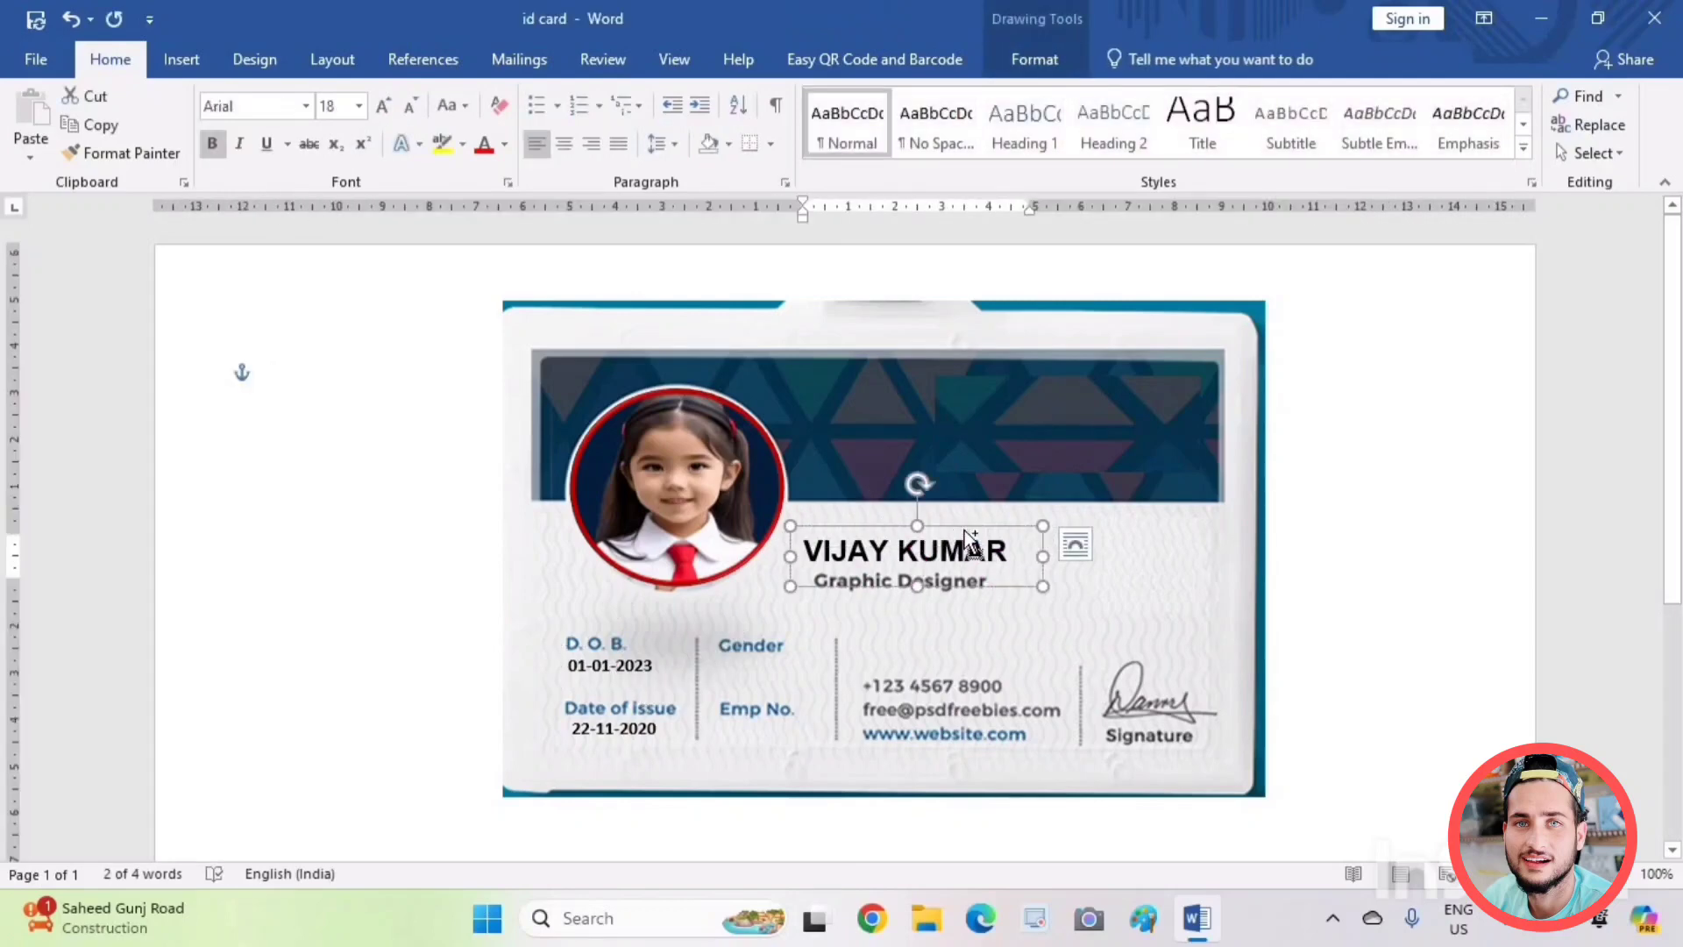
key(ctrl+c)
key(ctrl+v)
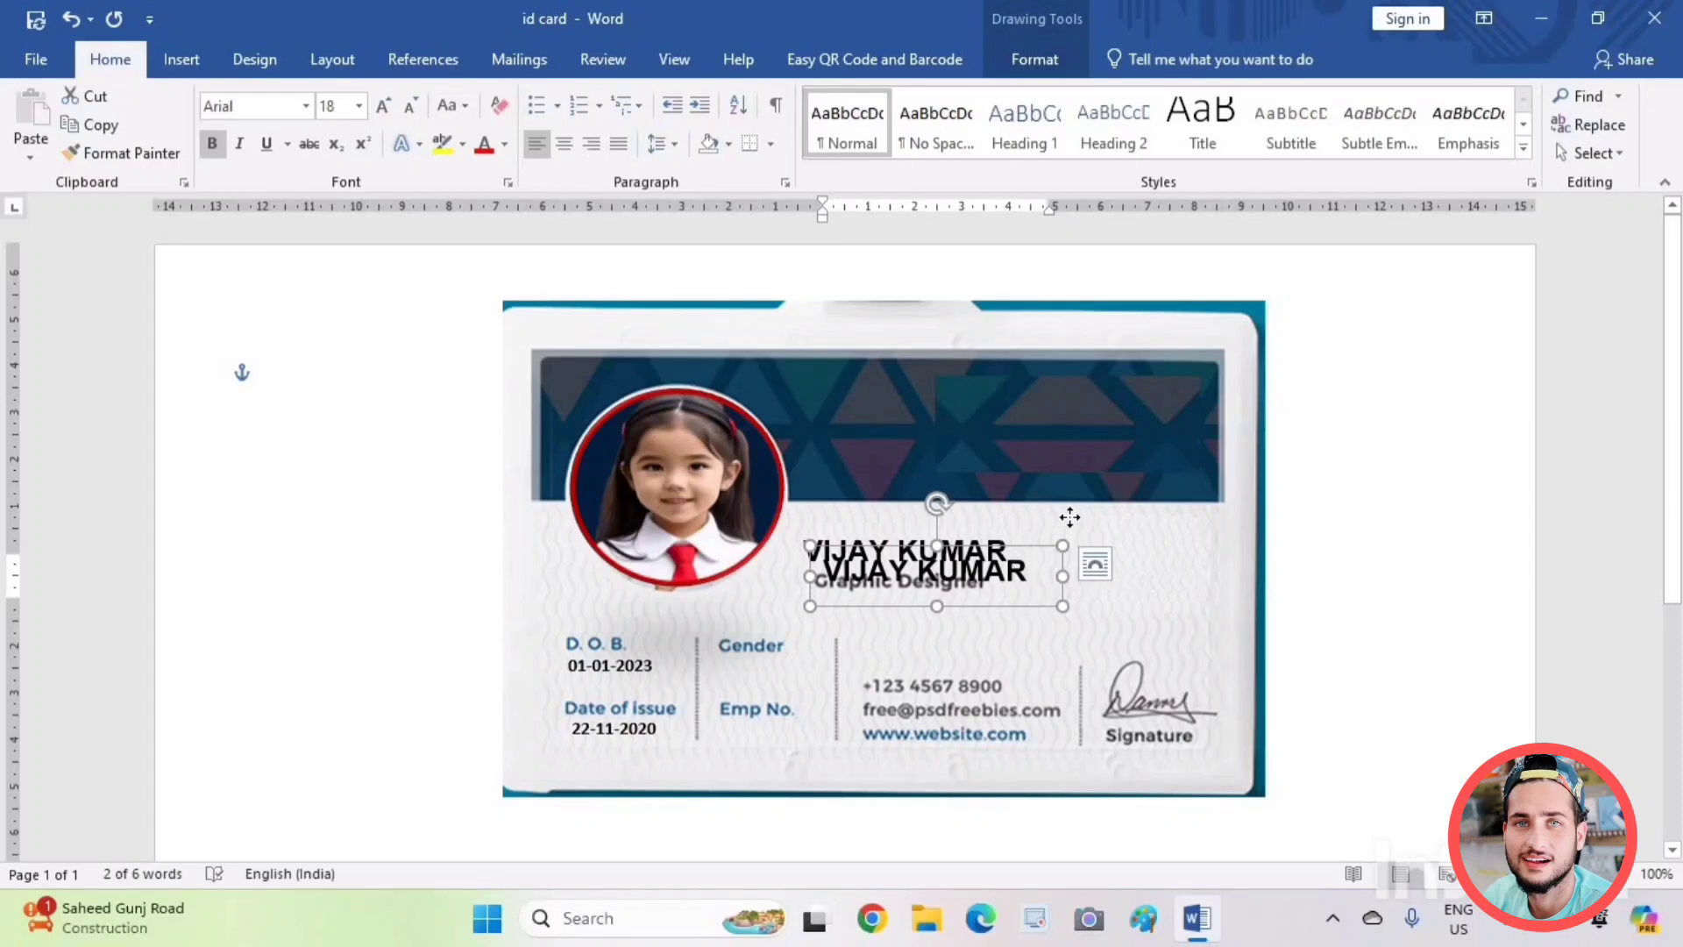
mouse_move(1070, 518)
mouse_down()
mouse_move(1117, 418)
mouse_move(1173, 398)
mouse_up()
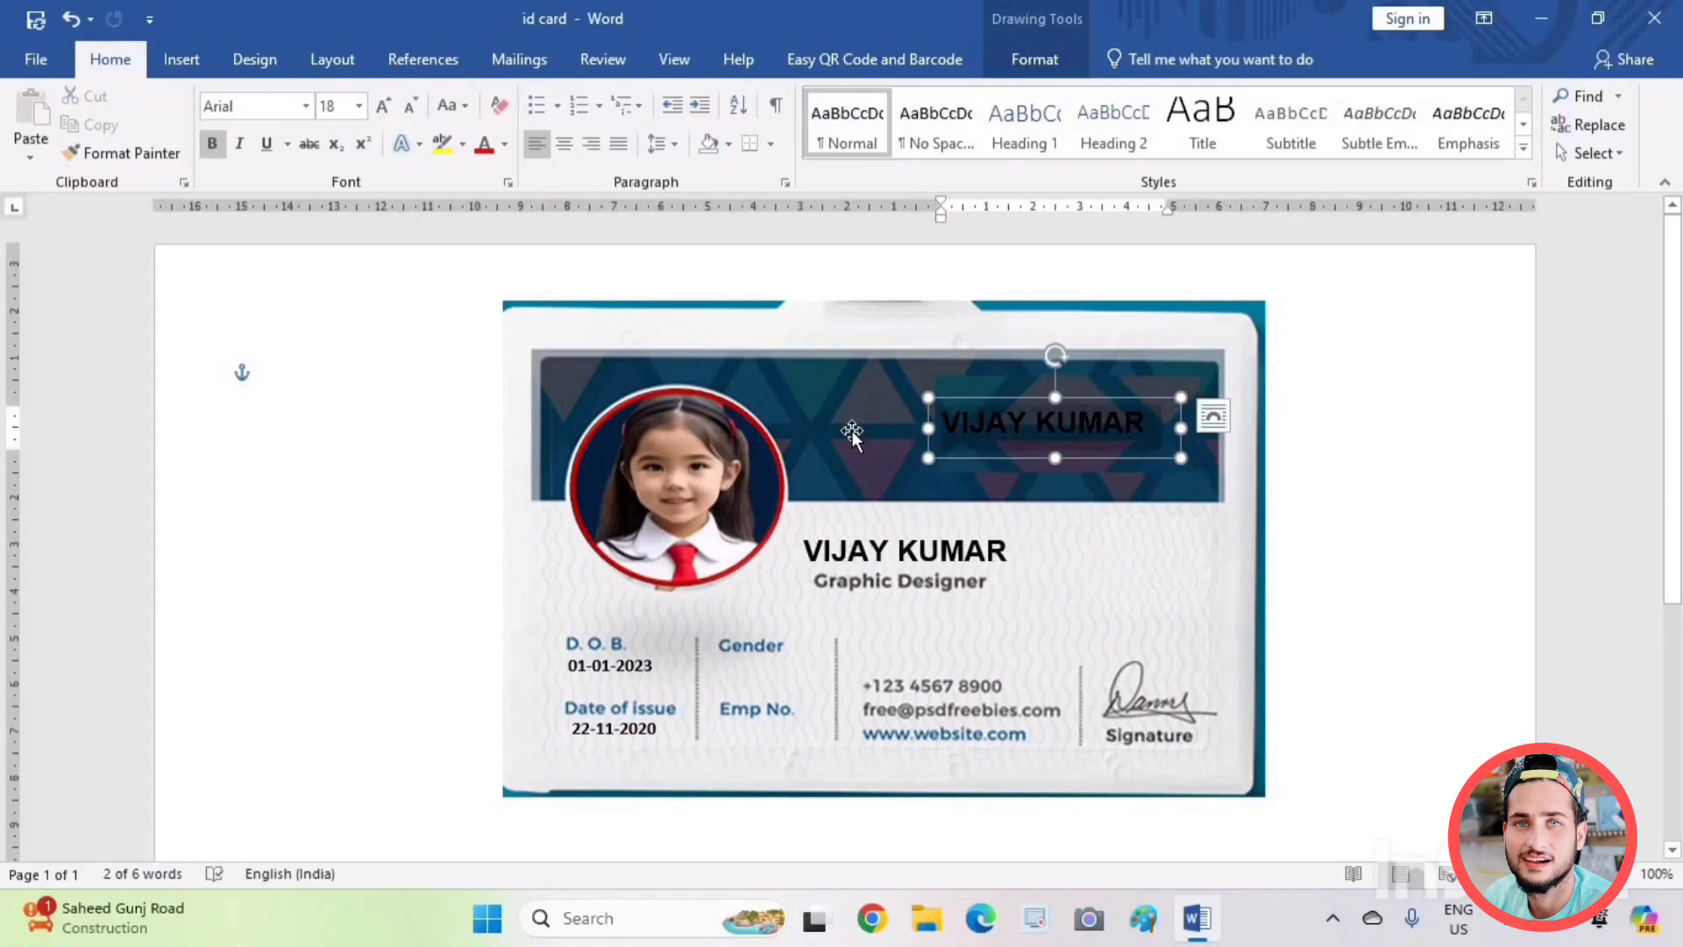
Replace the copy's text with 'grththtyjuyt' and make it white
key(ctrl+a)
key(BackSpace)
text(gr)
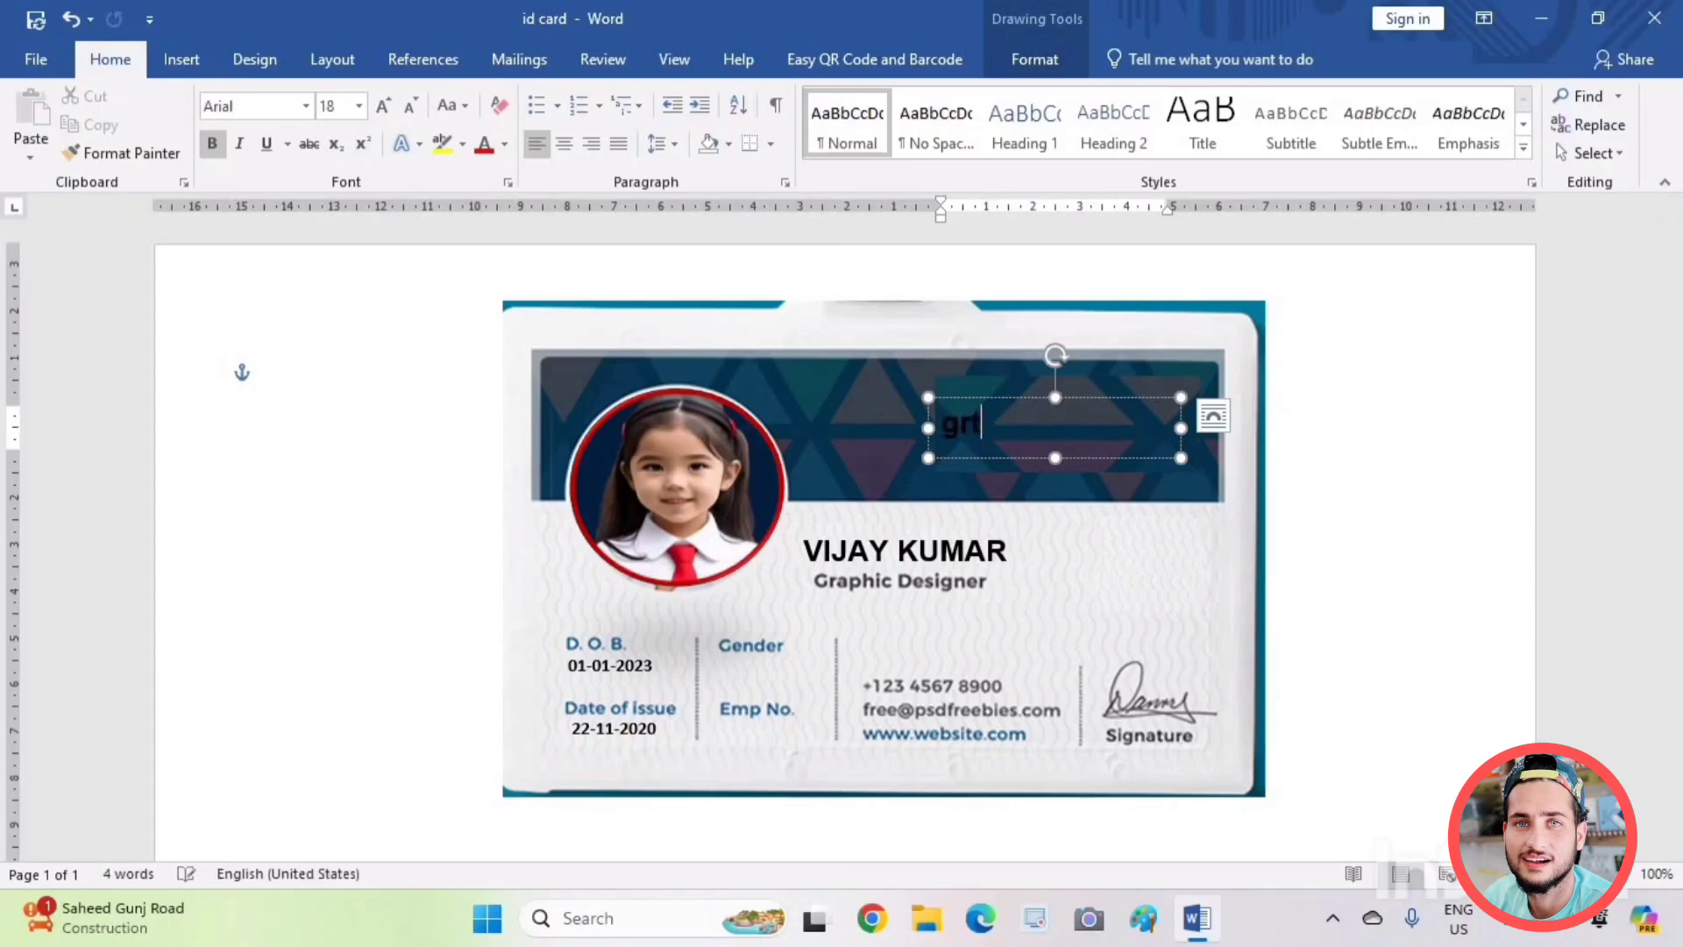
text(ththtyjuyt)
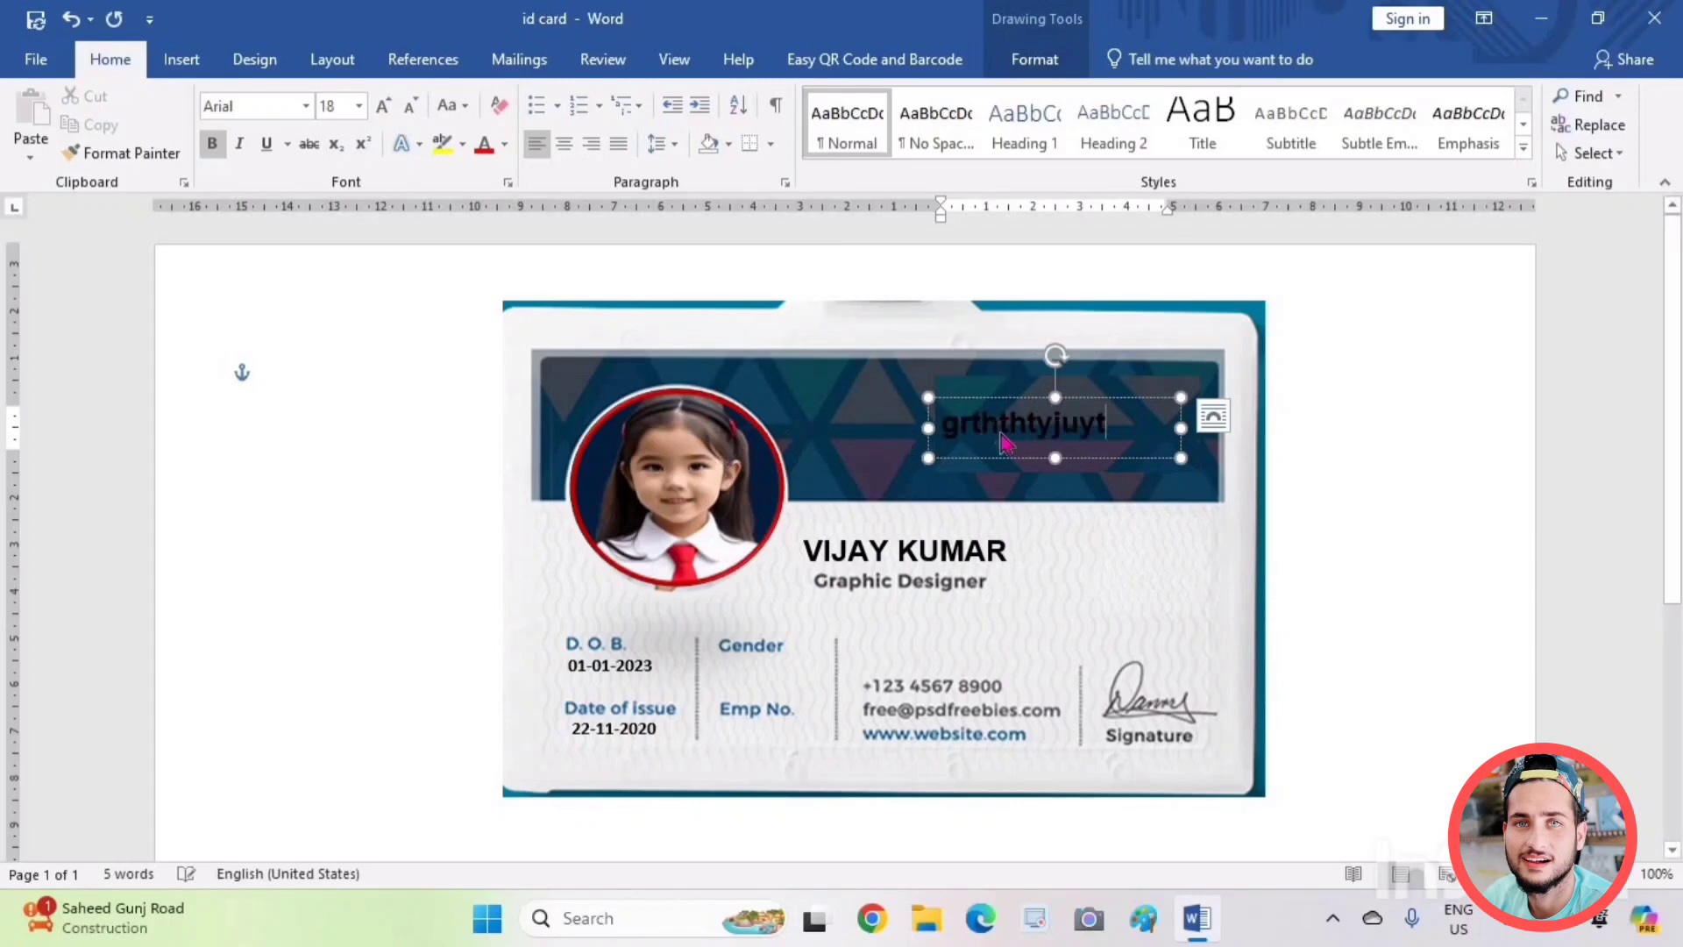
double_click(1006, 441)
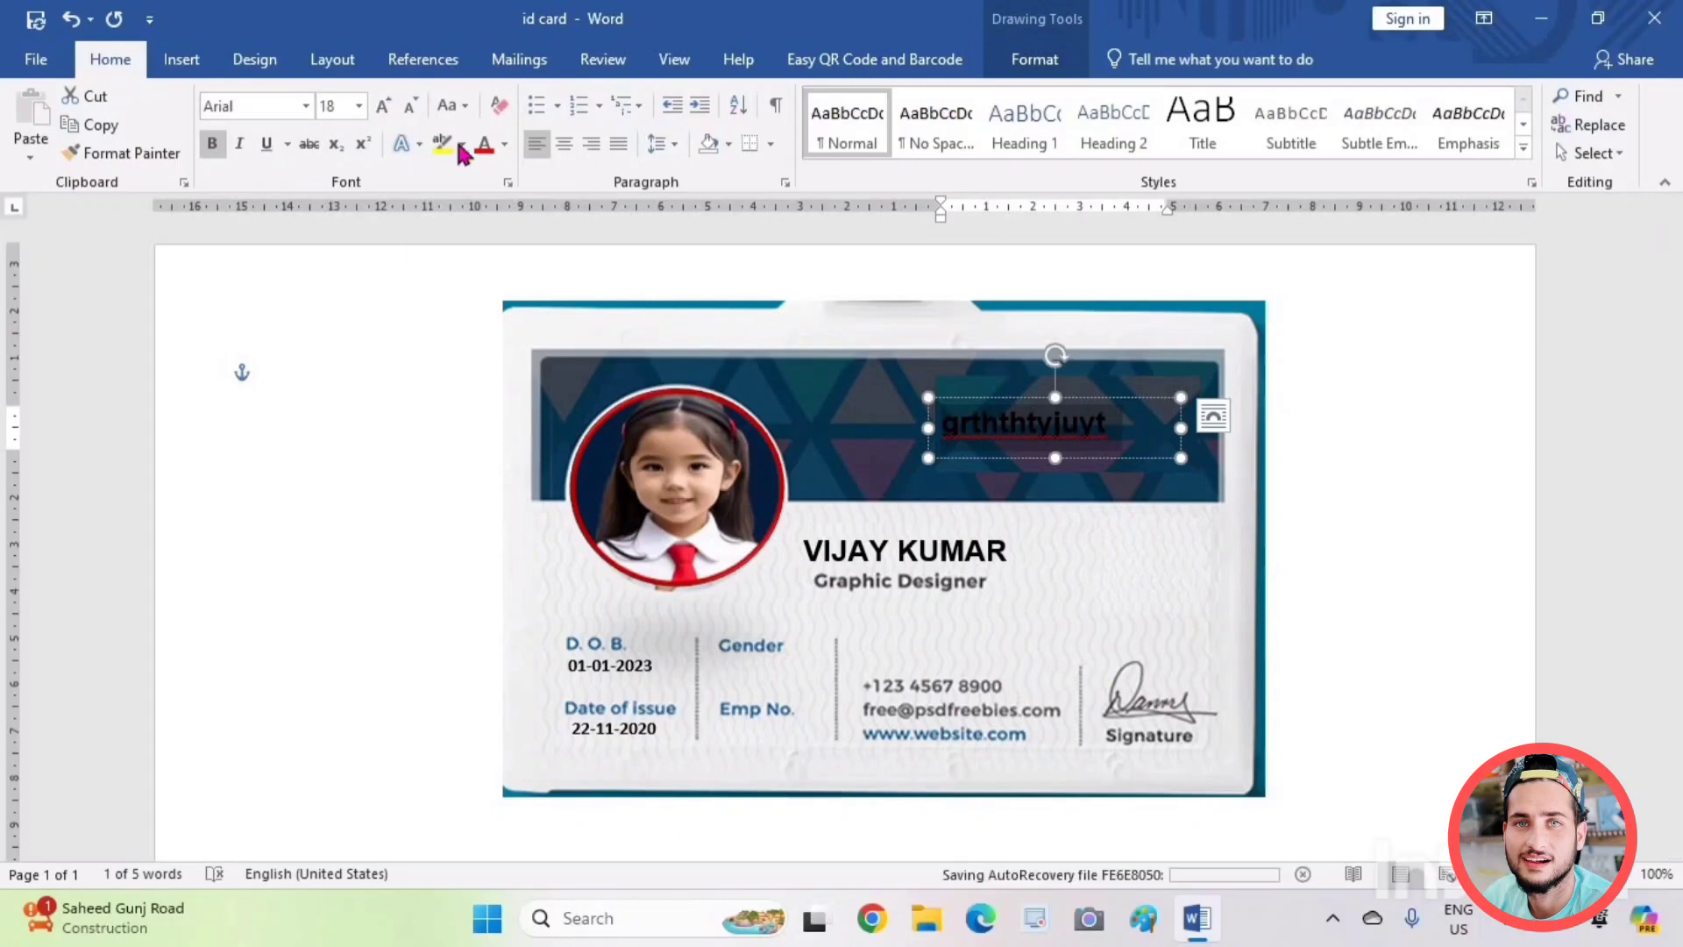
click(504, 145)
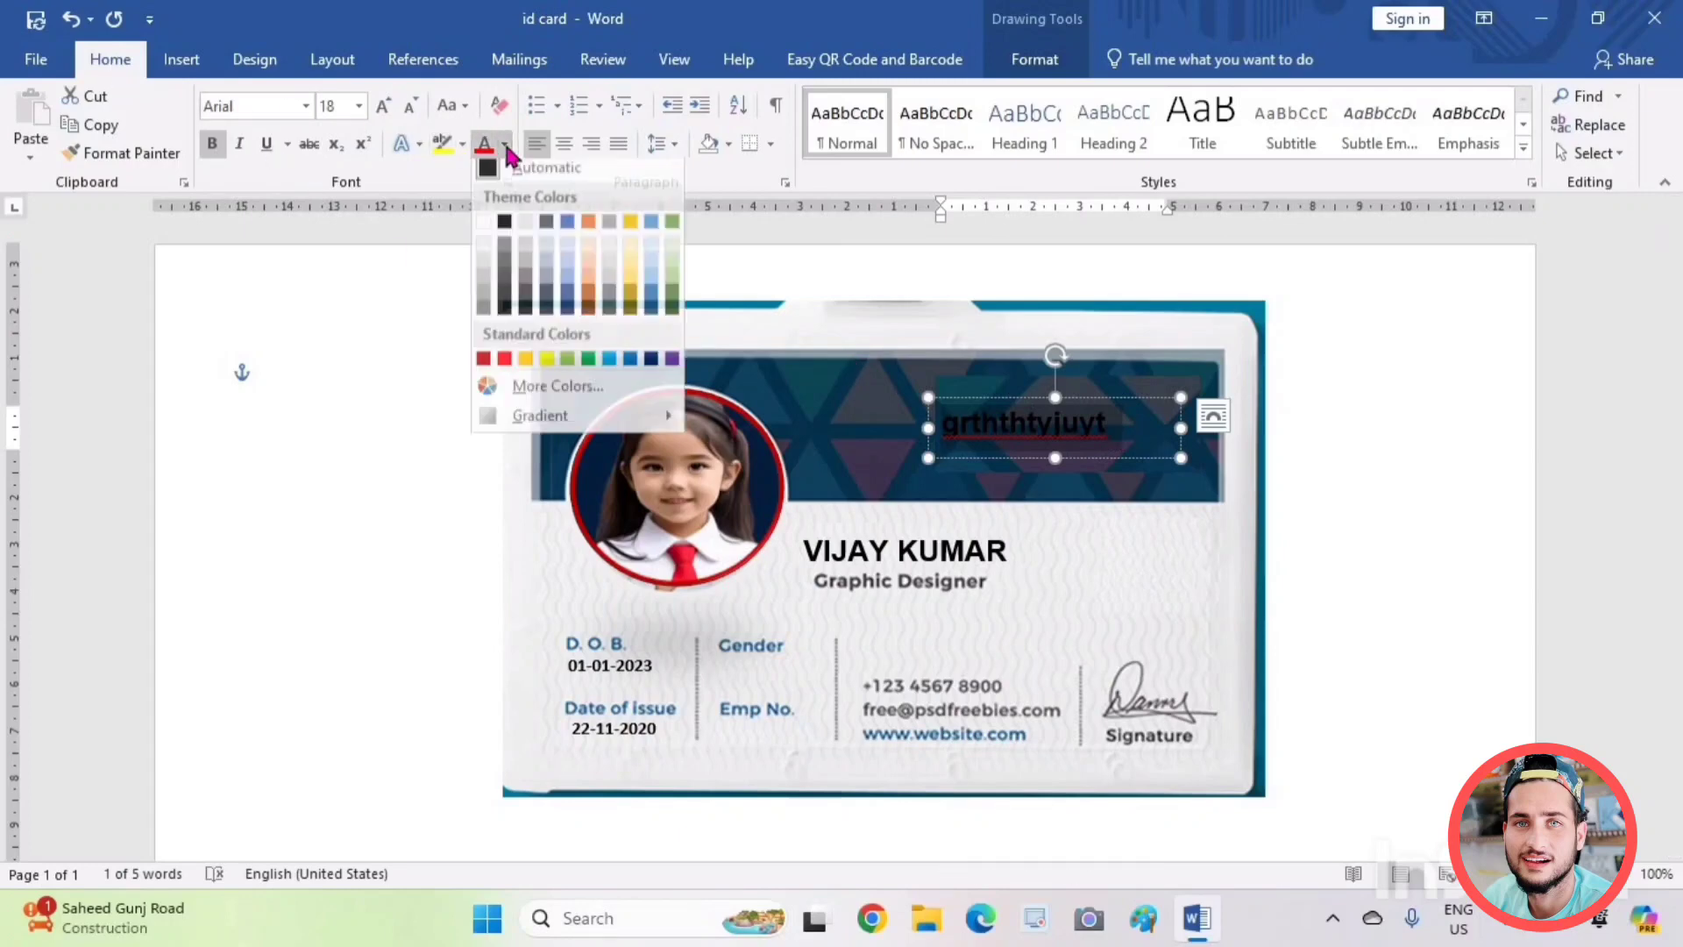
click(481, 232)
click(240, 372)
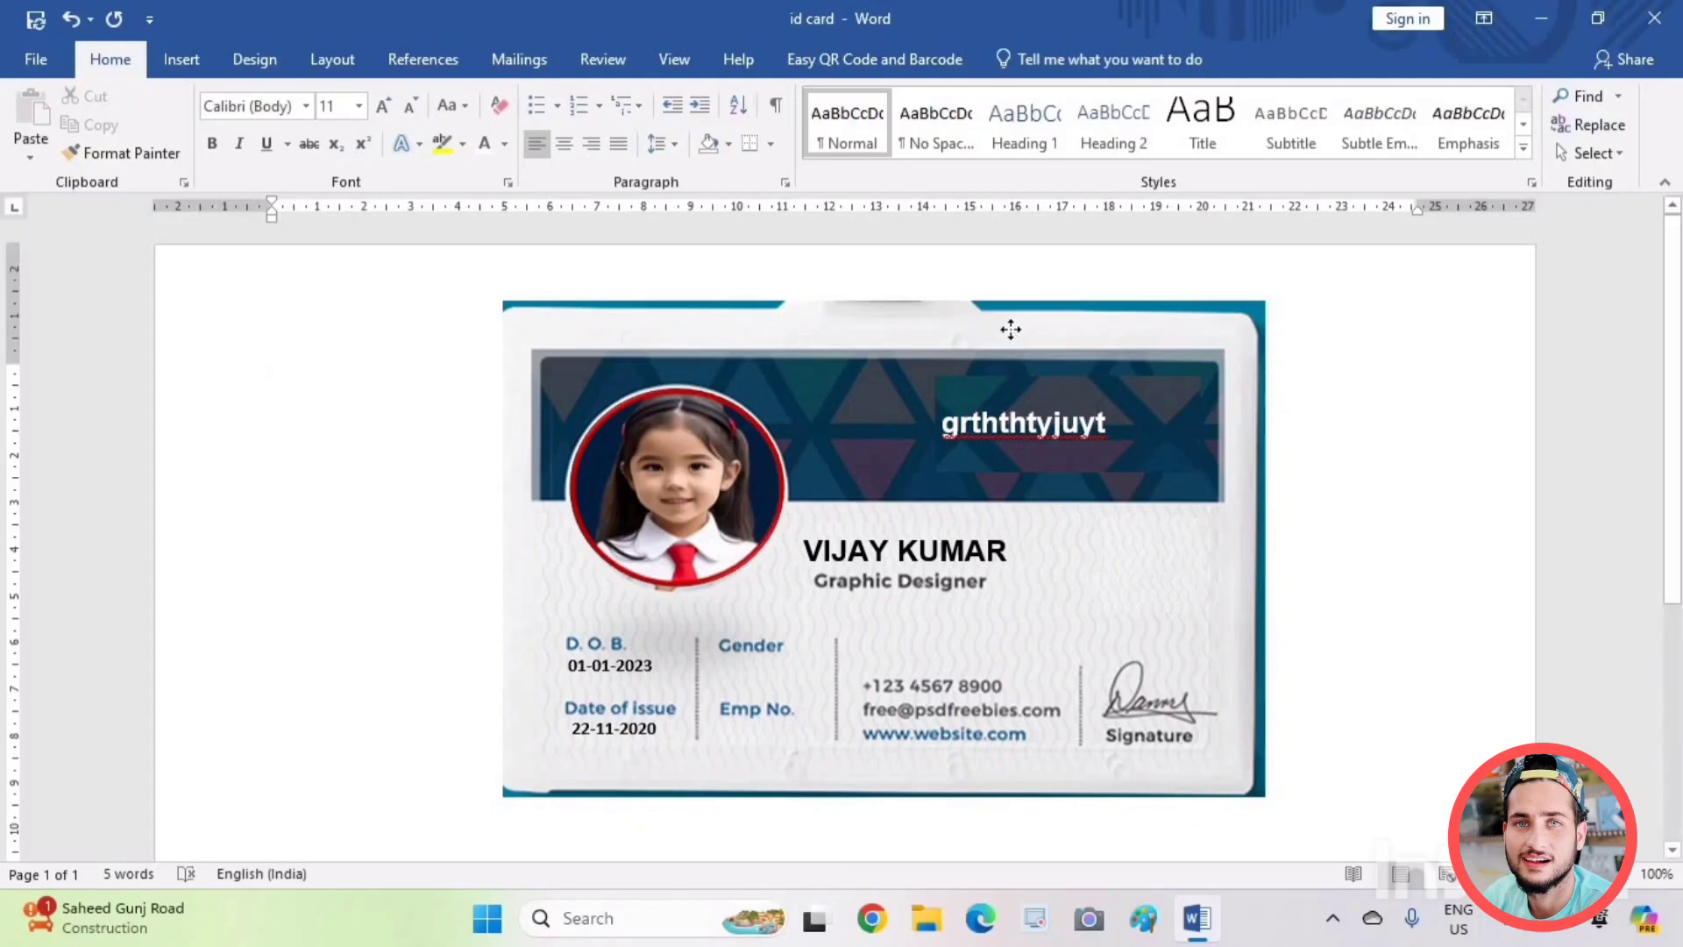
Undo the last card change, then open the Selection Pane and drag-select its lower objects
click(1010, 332)
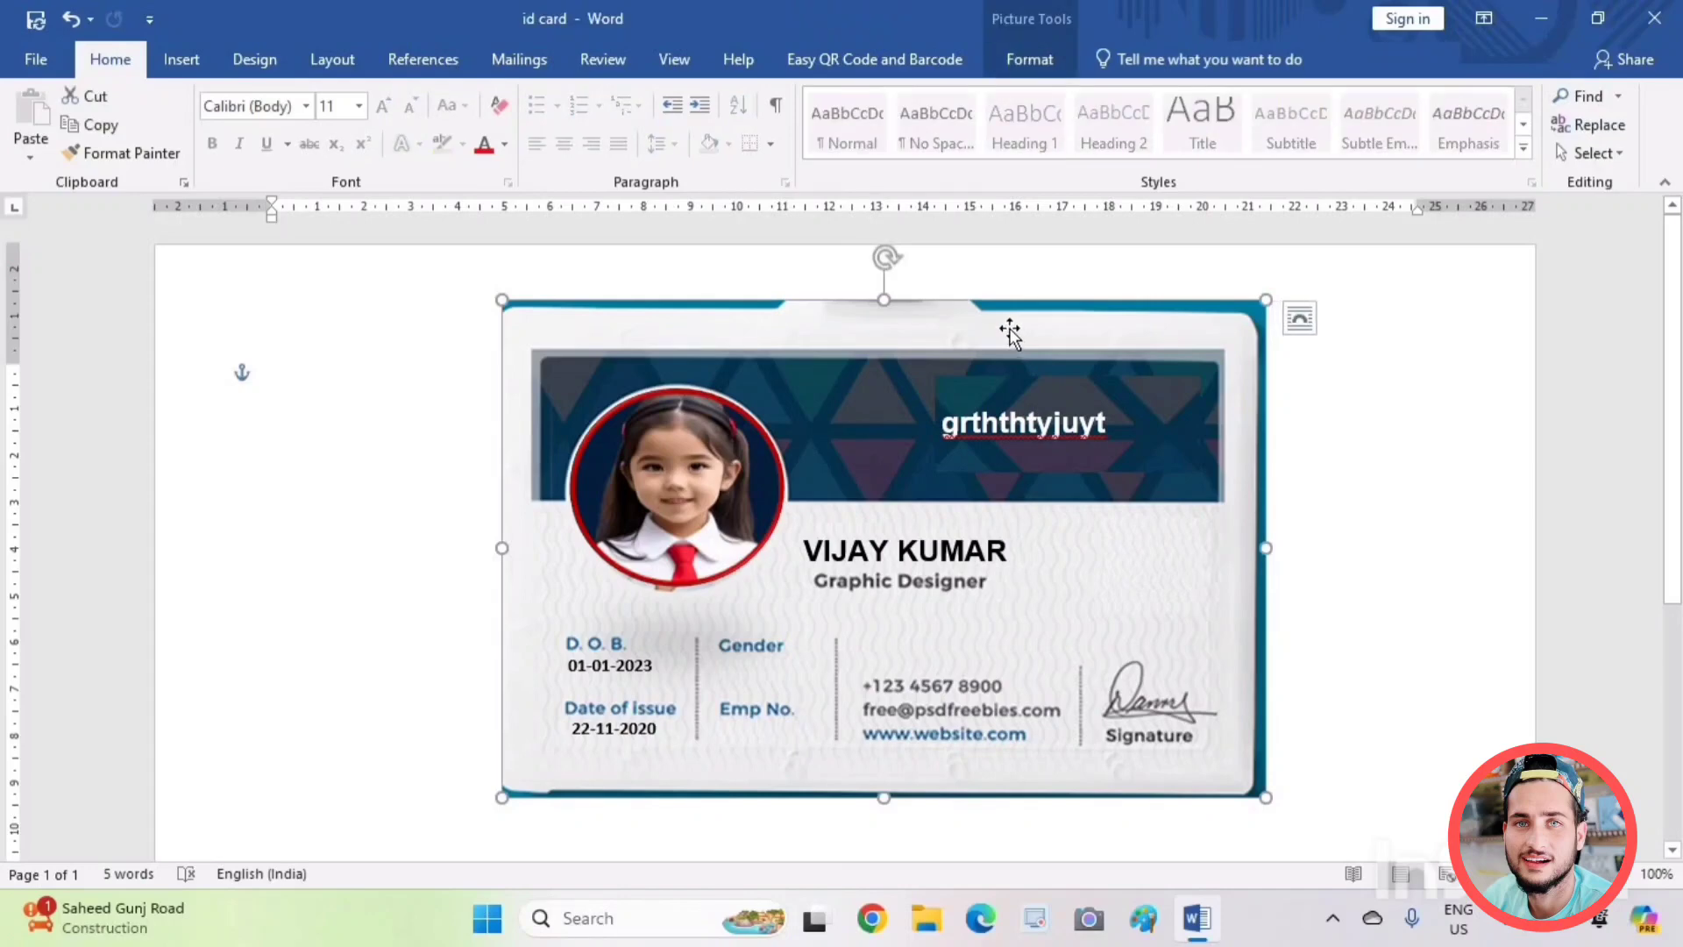
key(ctrl+z)
click(794, 267)
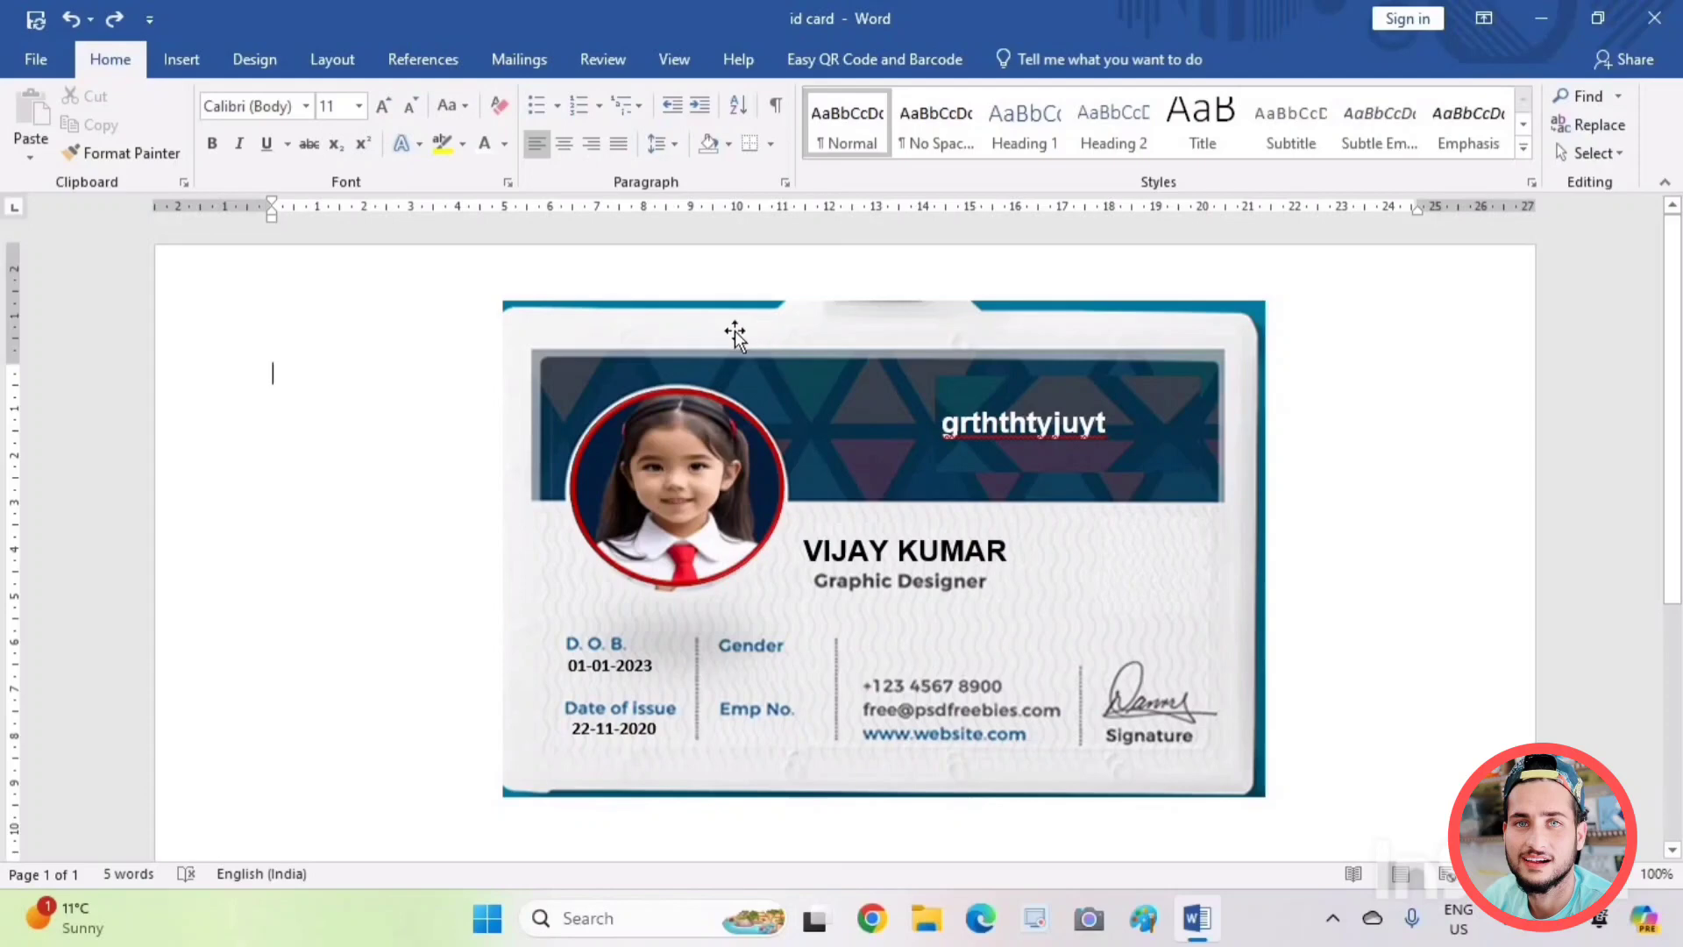
key(ctrl+y)
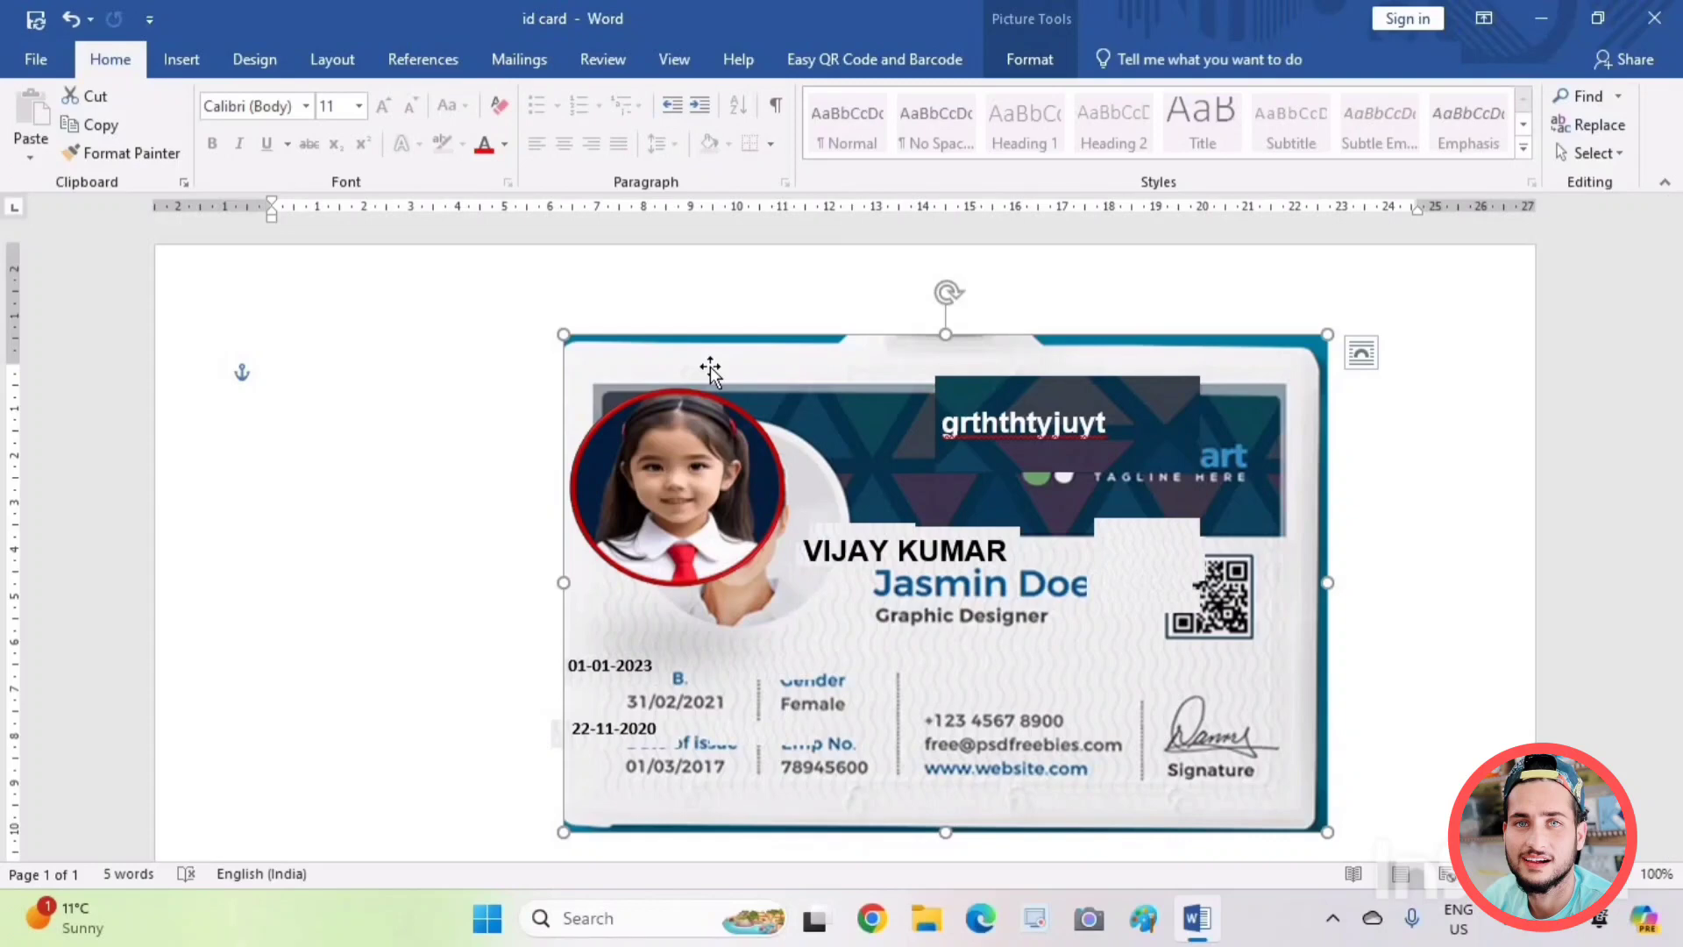
key(ctrl+z)
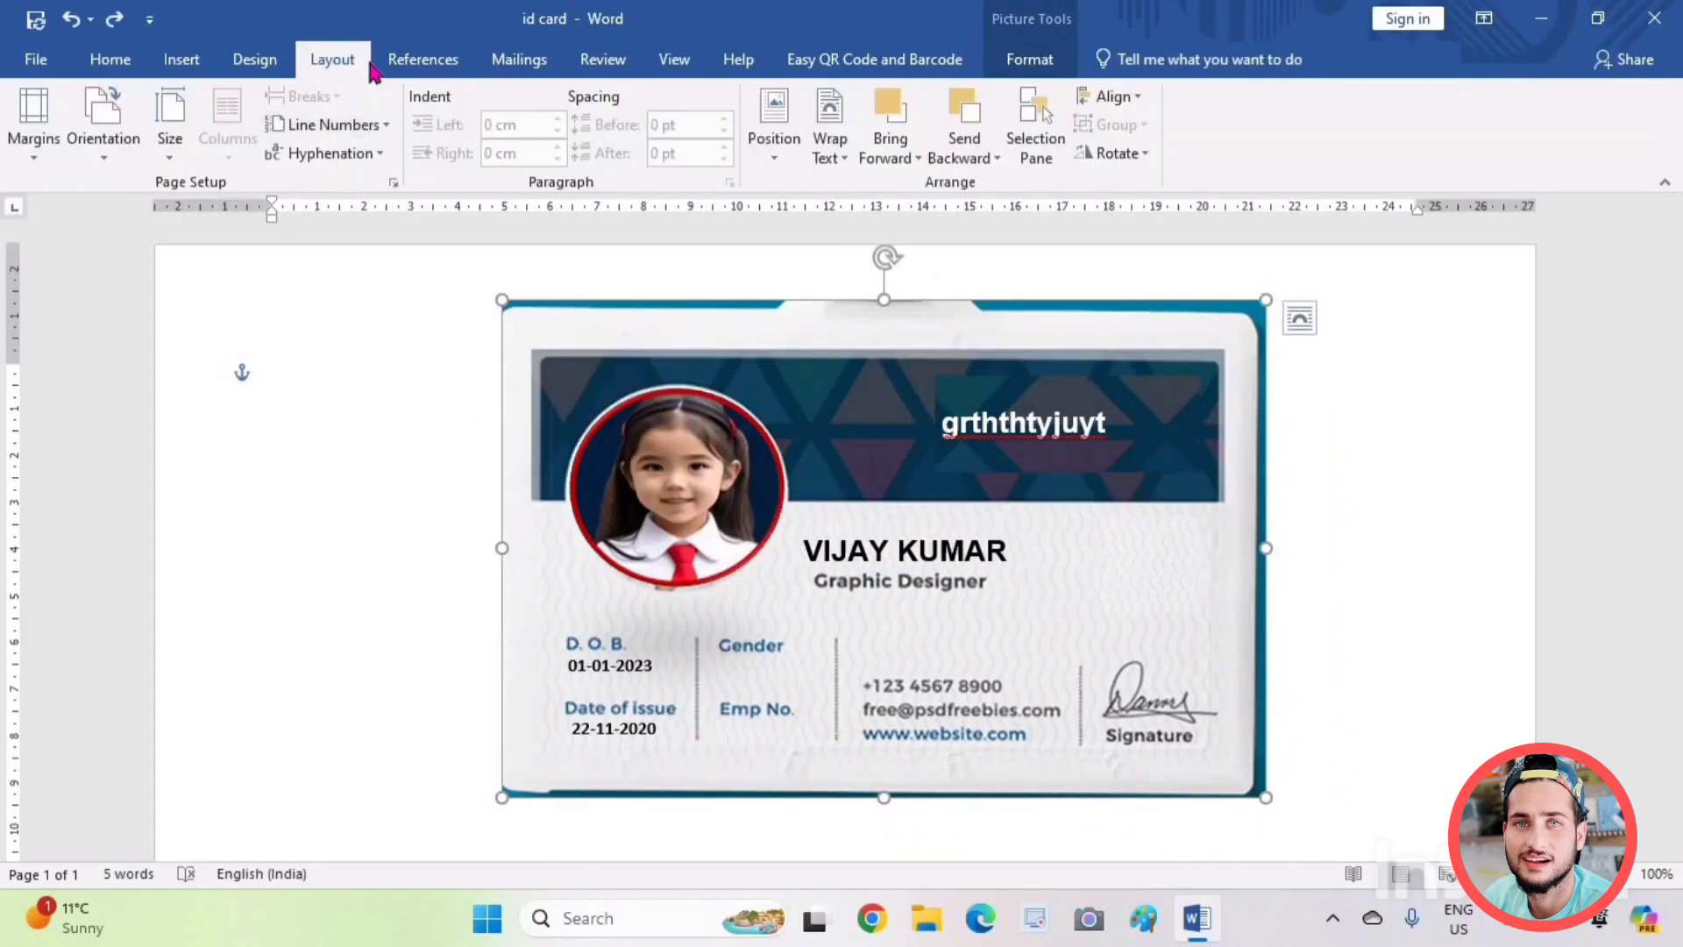
click(1038, 145)
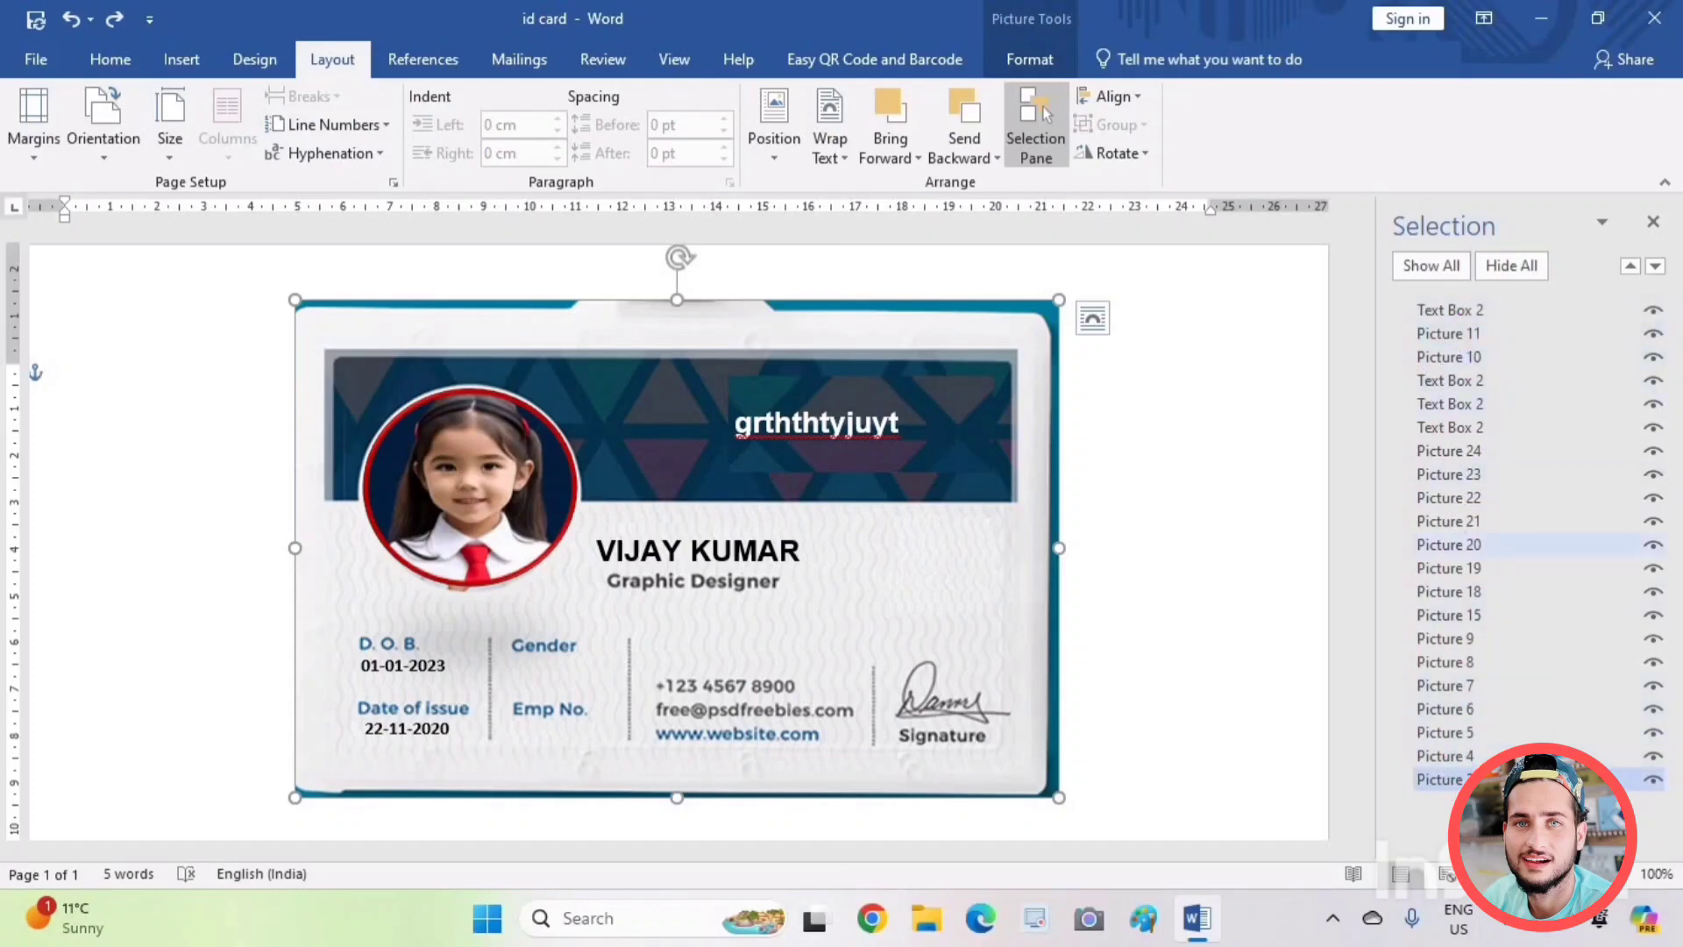
drag(1448, 779, 1476, 596)
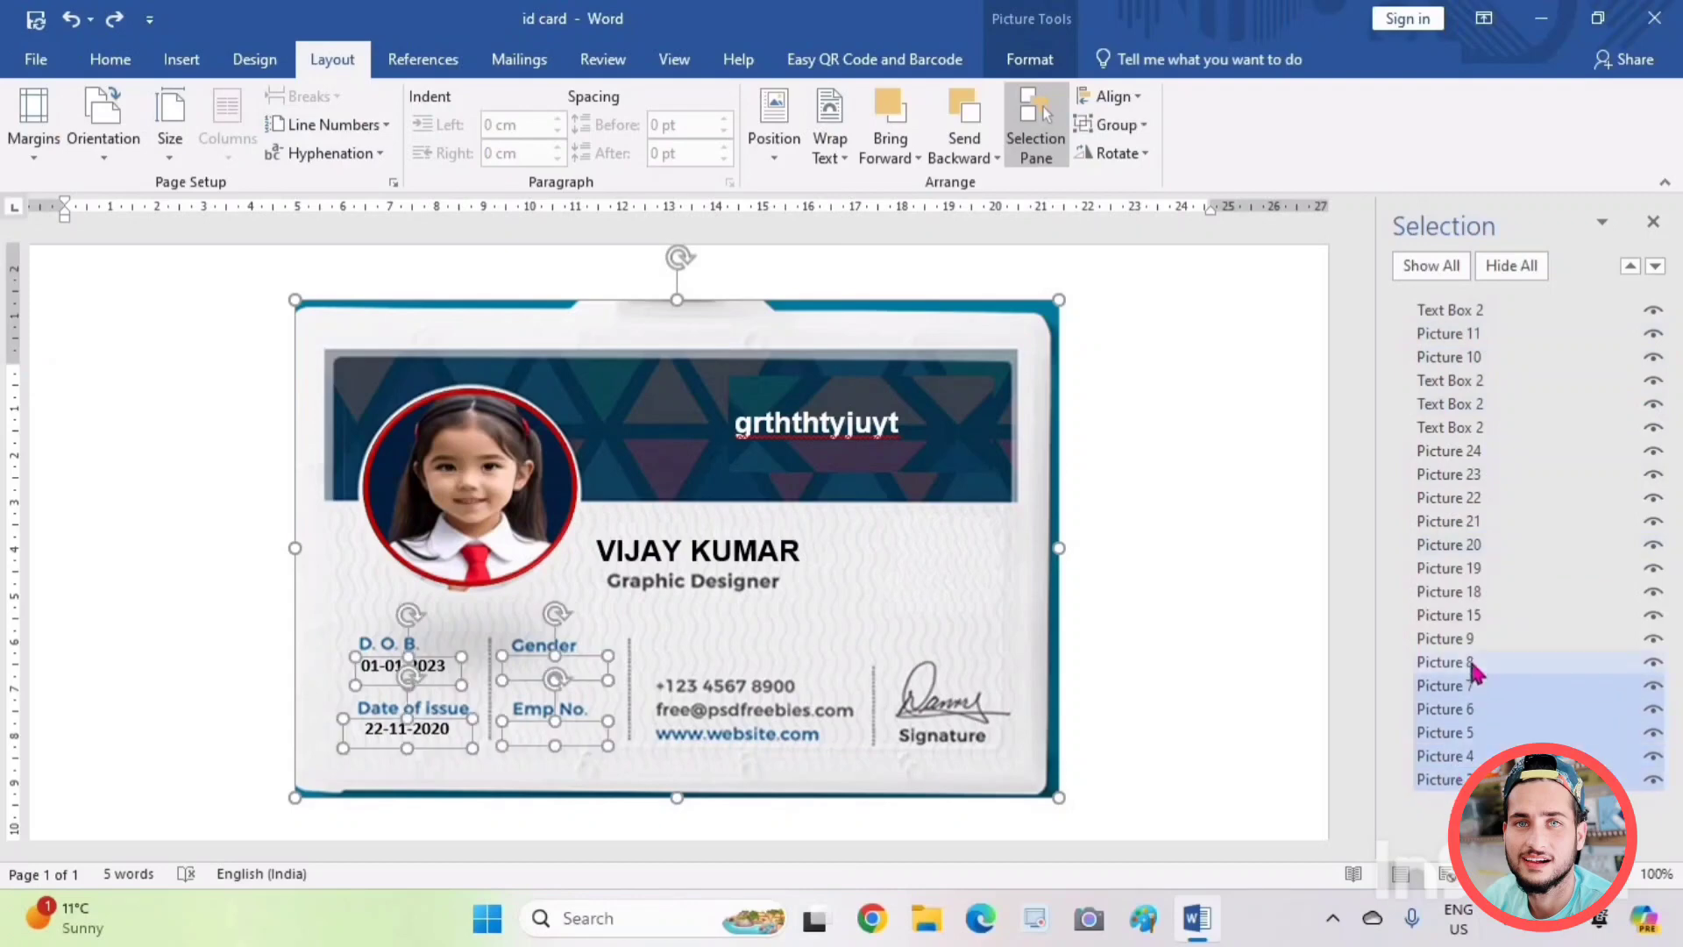
Ctrl-select every picture and text box listed in the Selection Pane
ctrl+click(1476, 592)
ctrl+click(1476, 568)
ctrl+click(1481, 520)
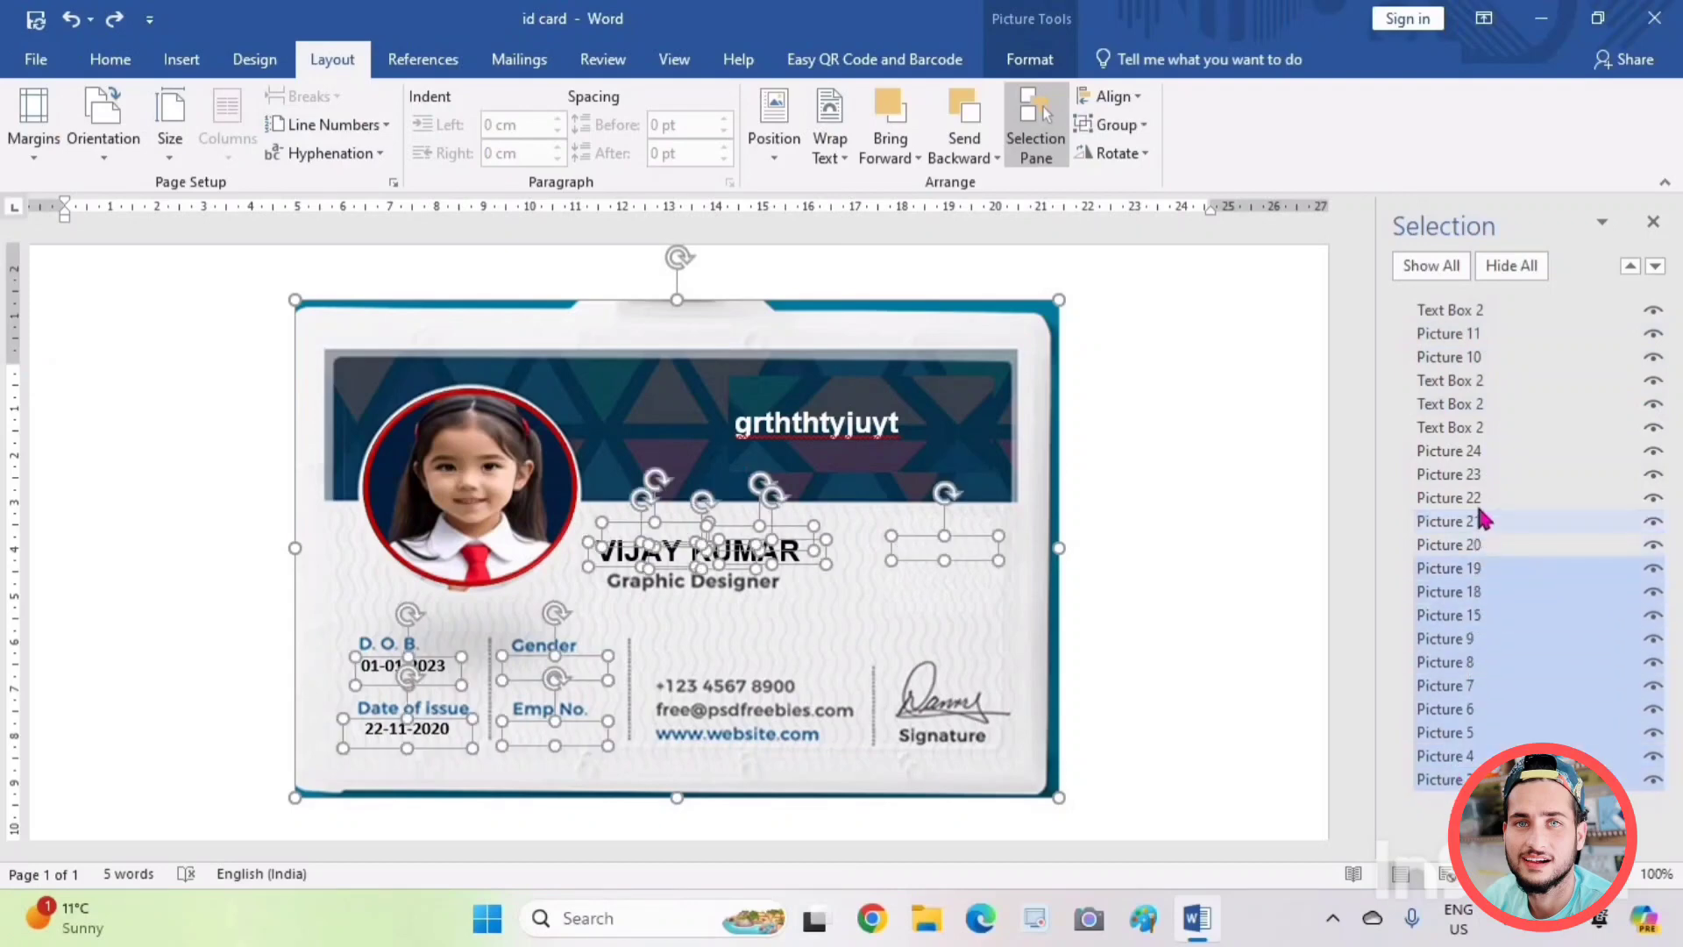
ctrl+click(1476, 497)
ctrl+click(1476, 473)
ctrl+click(1473, 451)
ctrl+click(1472, 545)
ctrl+click(1481, 403)
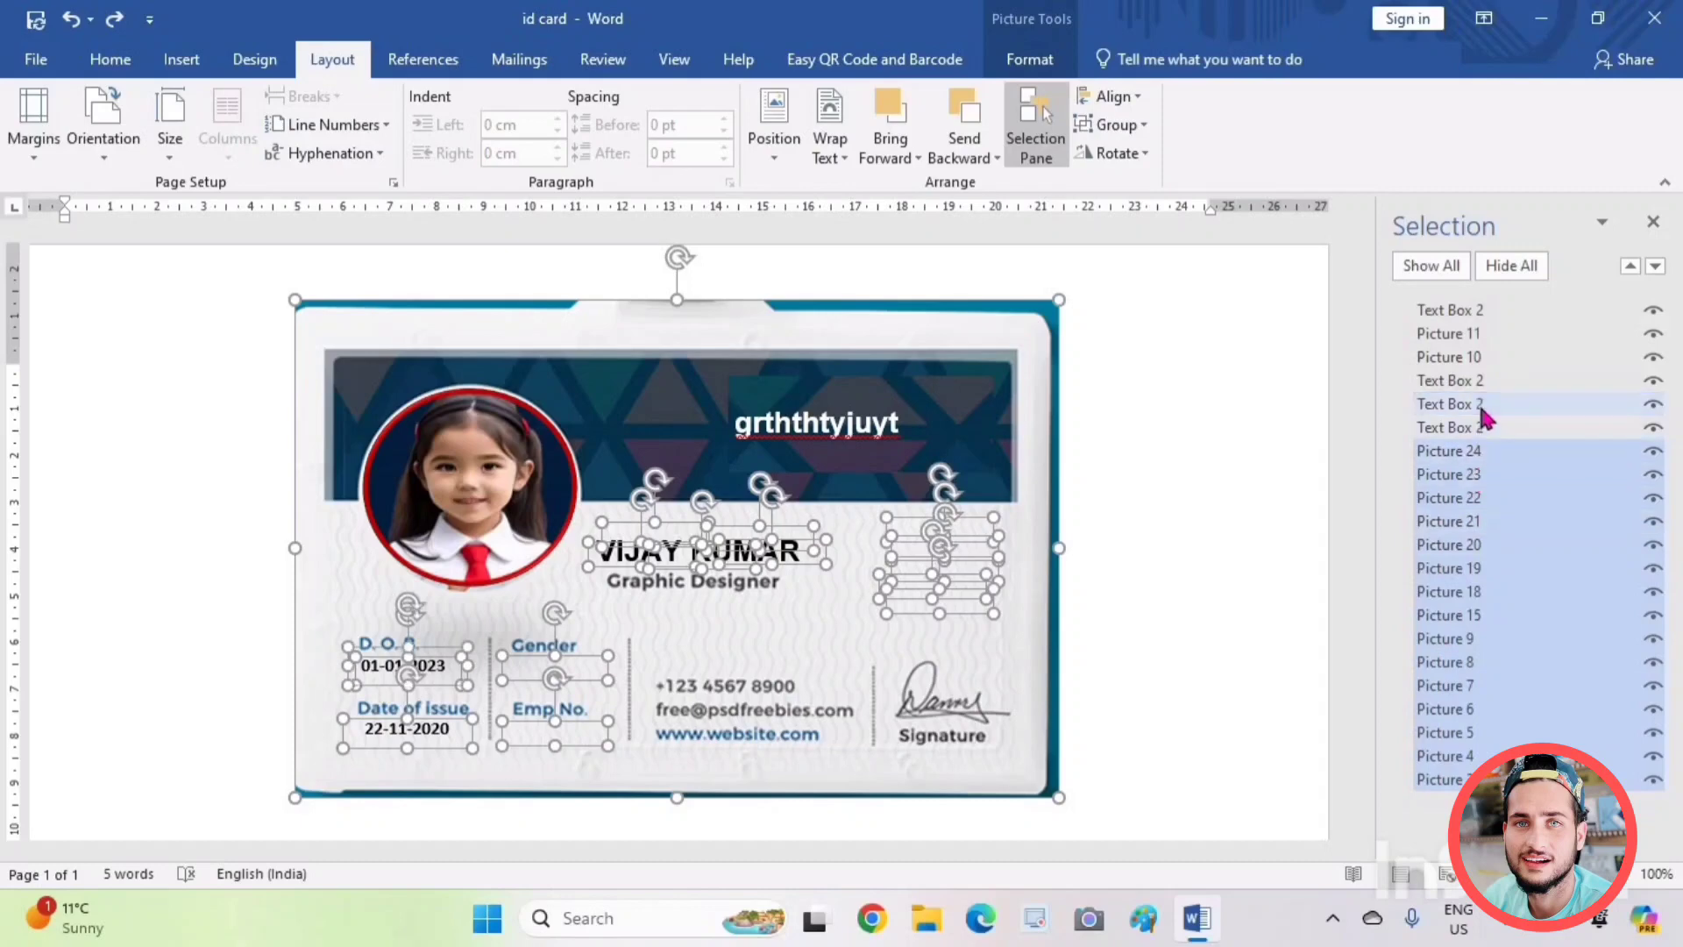
ctrl+click(1481, 380)
ctrl+click(1471, 357)
ctrl+click(1471, 333)
ctrl+click(1455, 309)
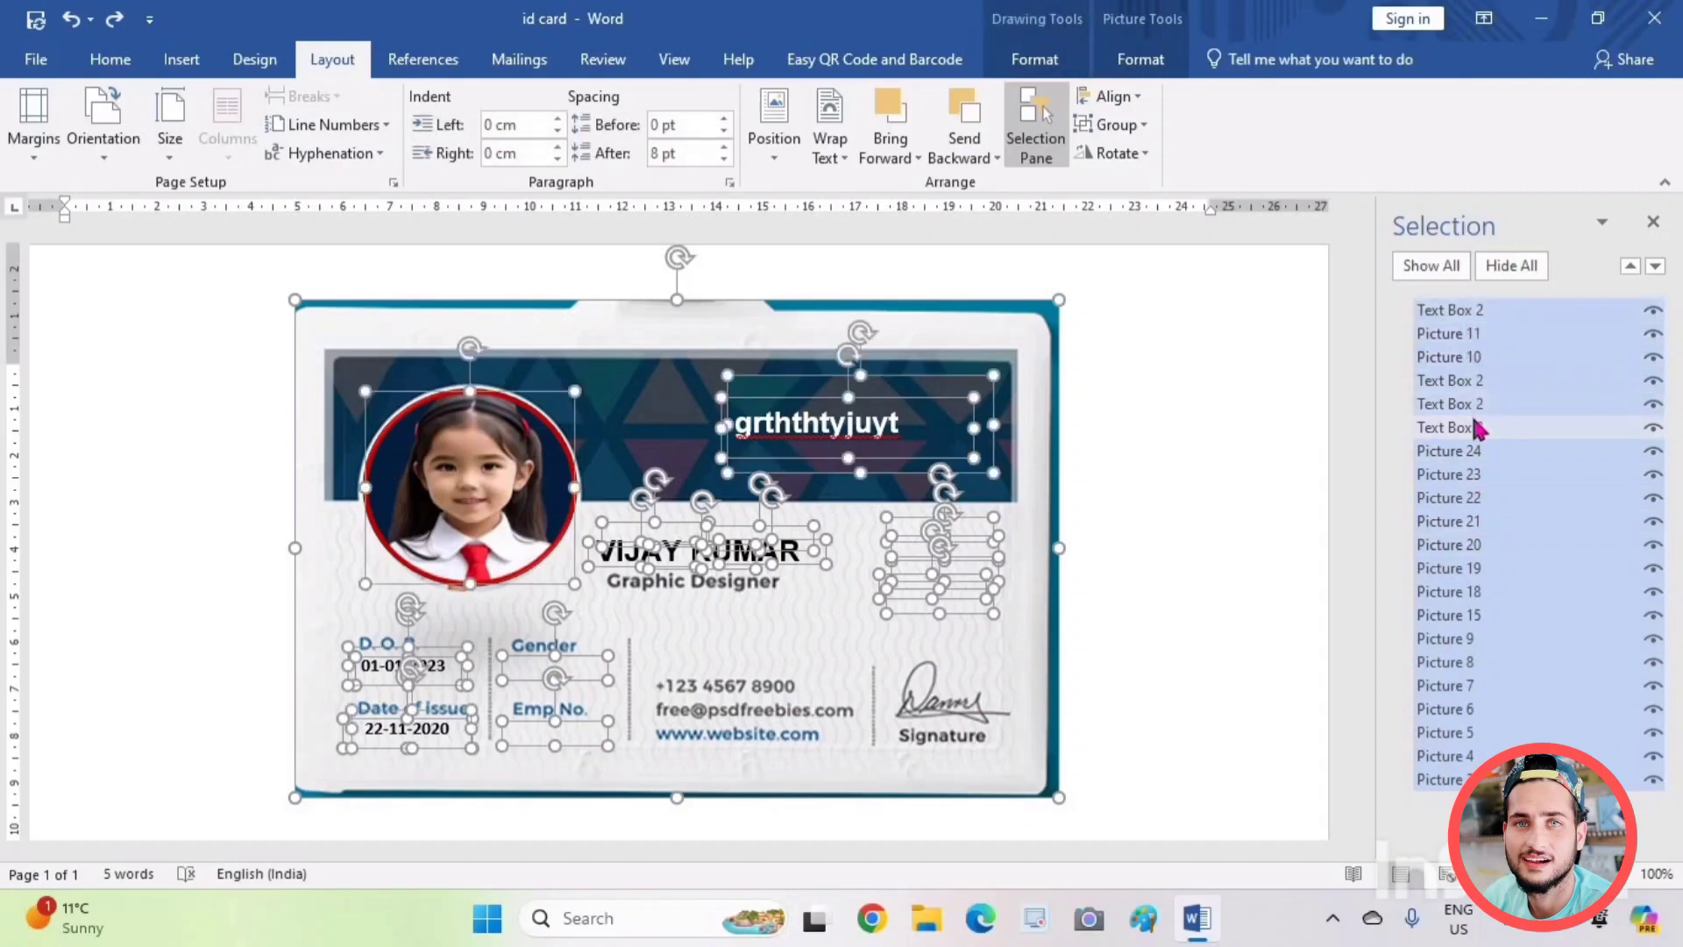
ctrl+click(1476, 426)
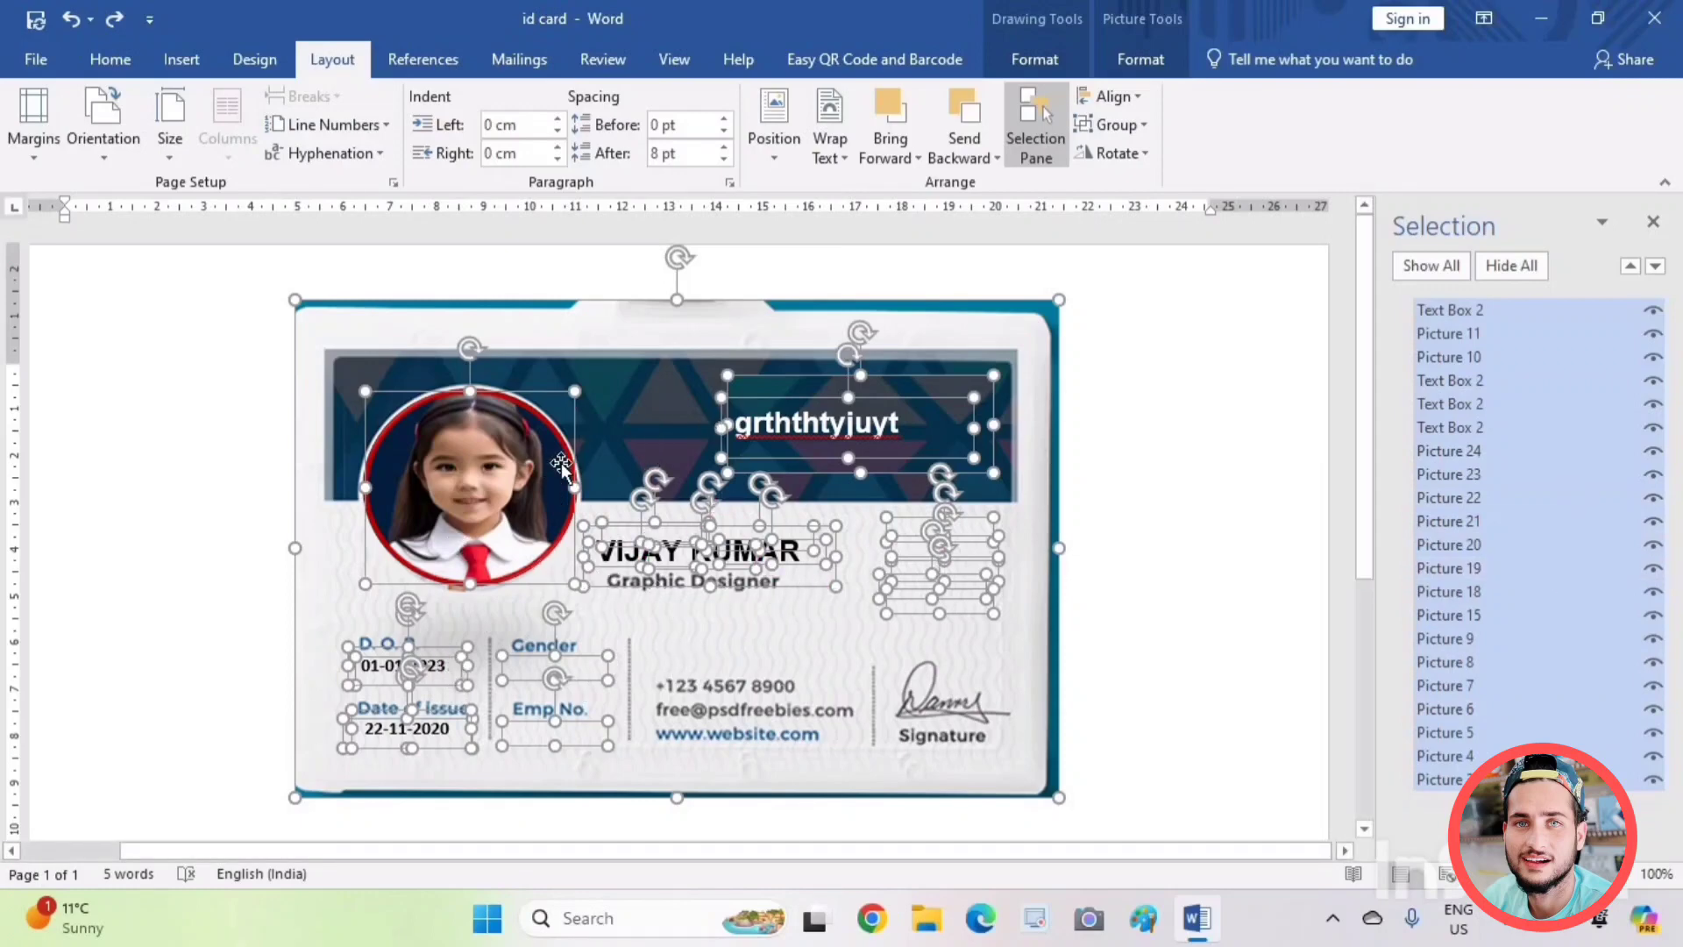
Group the selected card pieces into a single object, Group 13
right_click(654, 401)
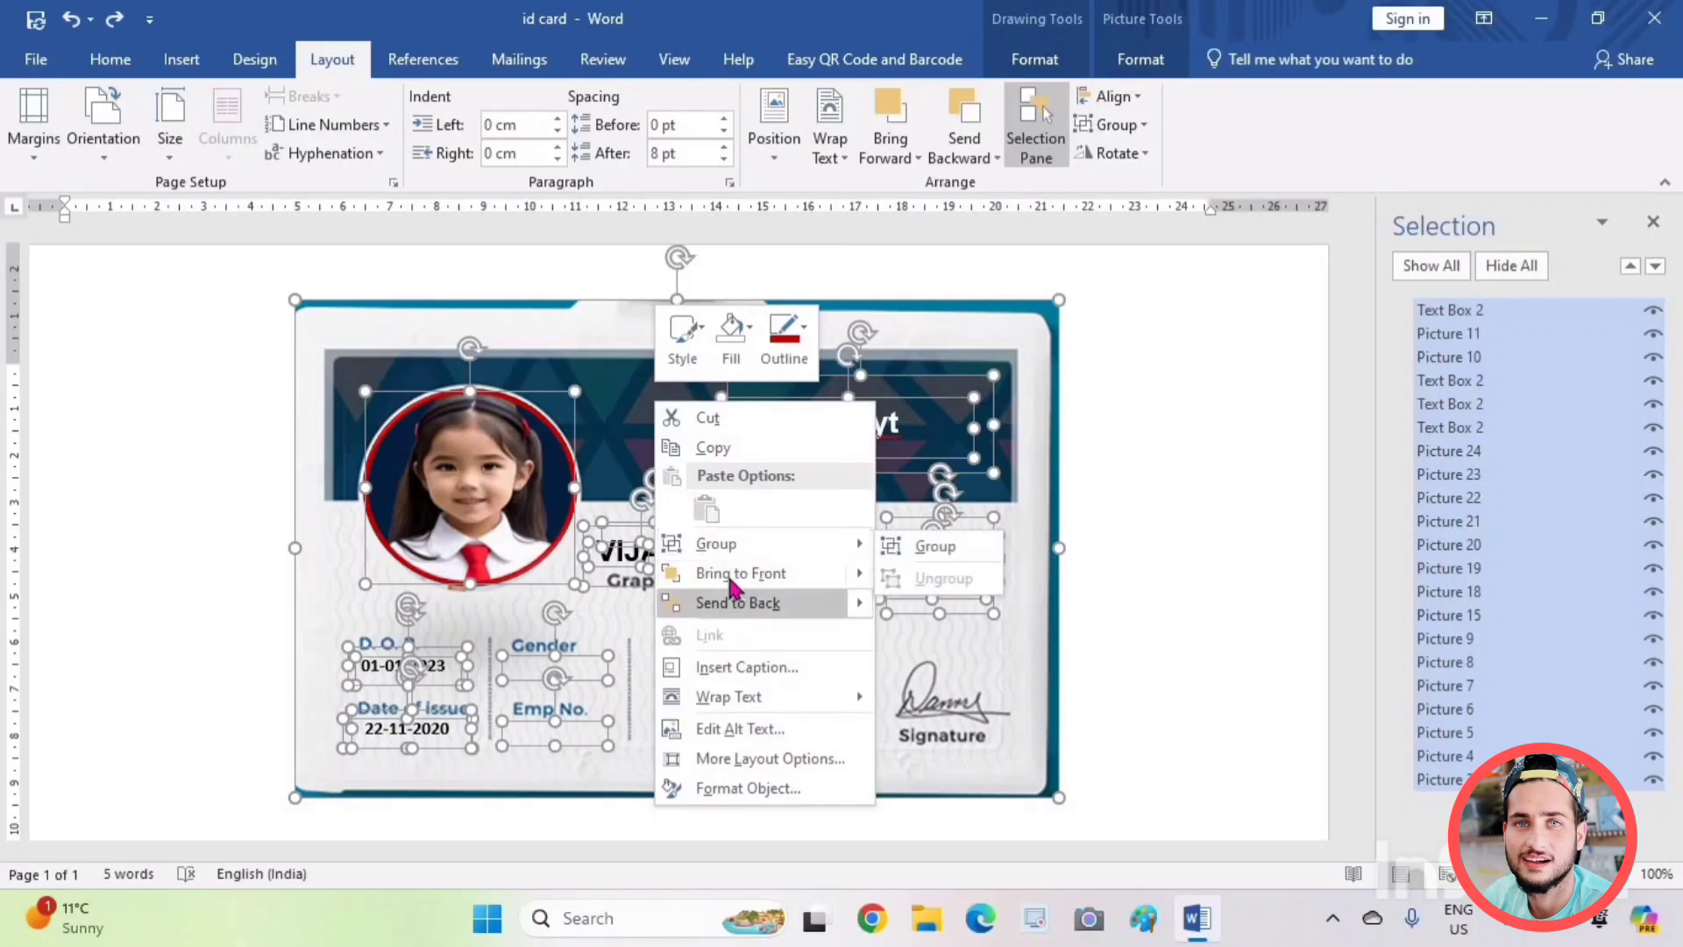
mouse_move(717, 543)
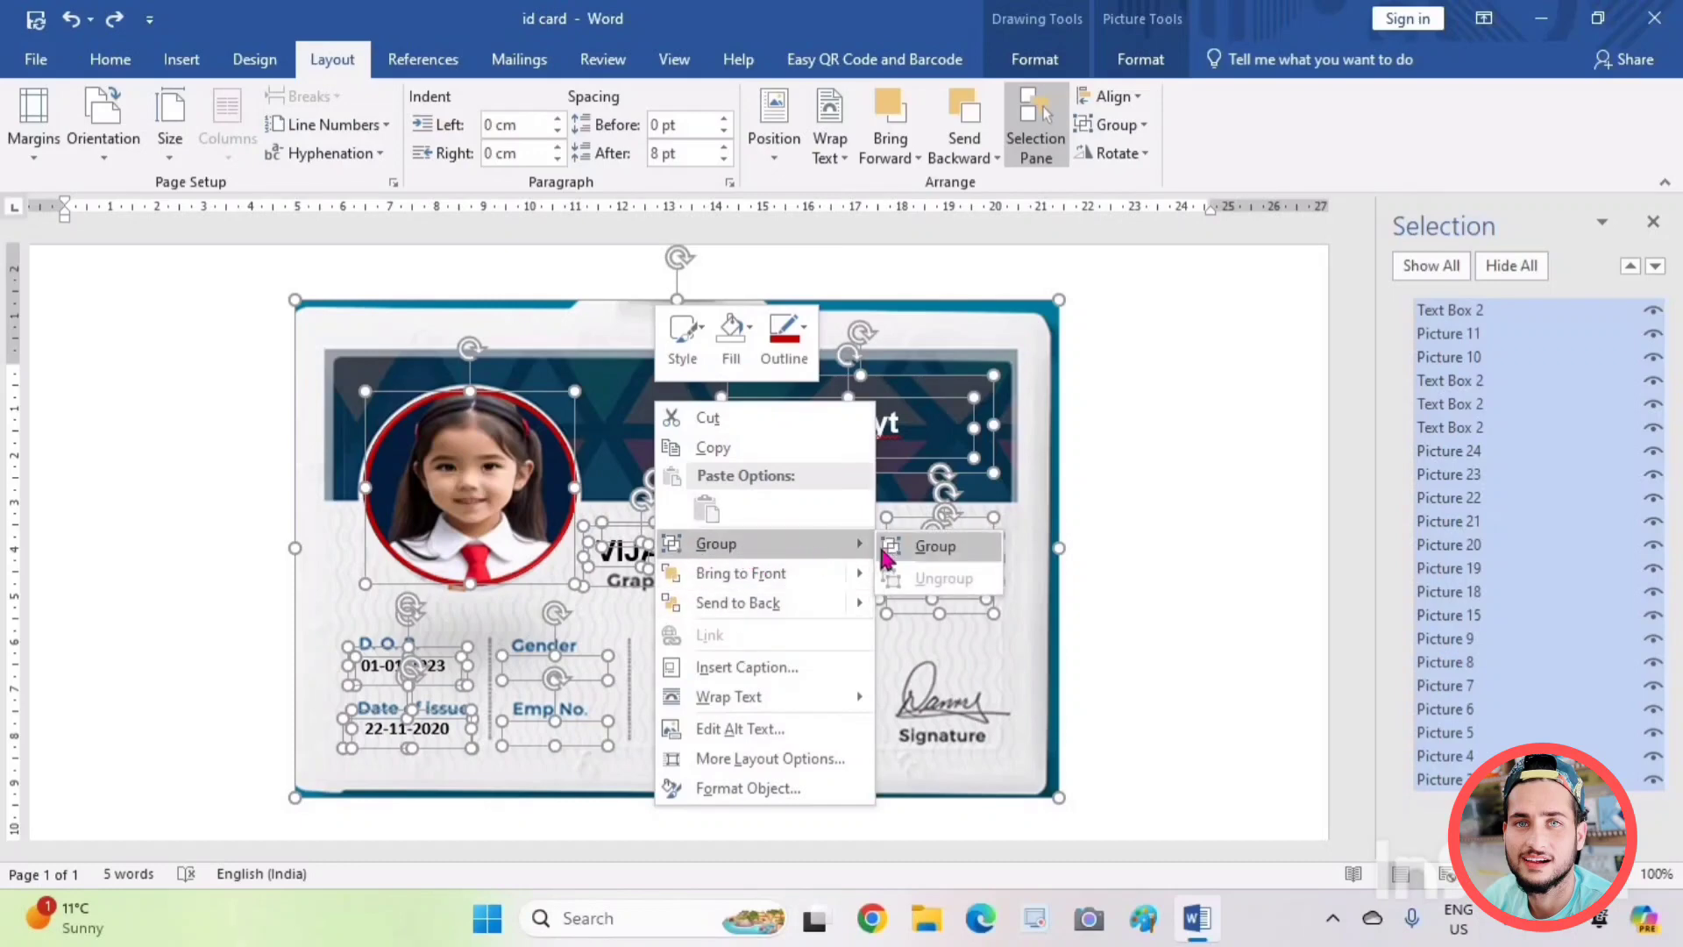
click(935, 547)
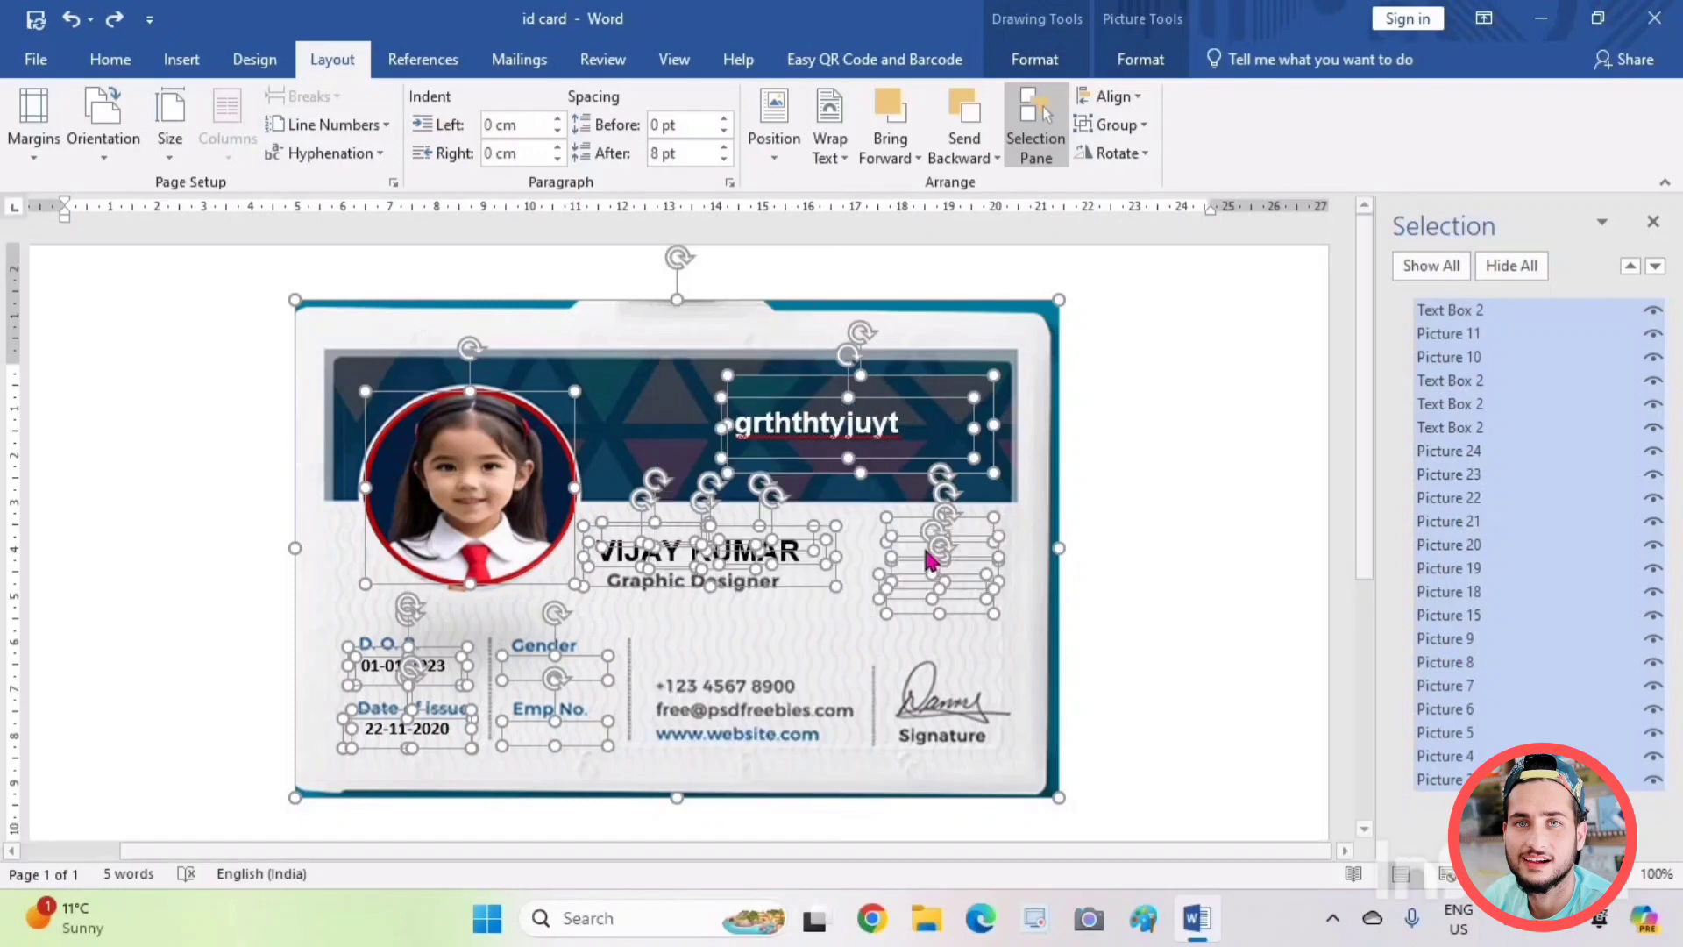
click(1144, 471)
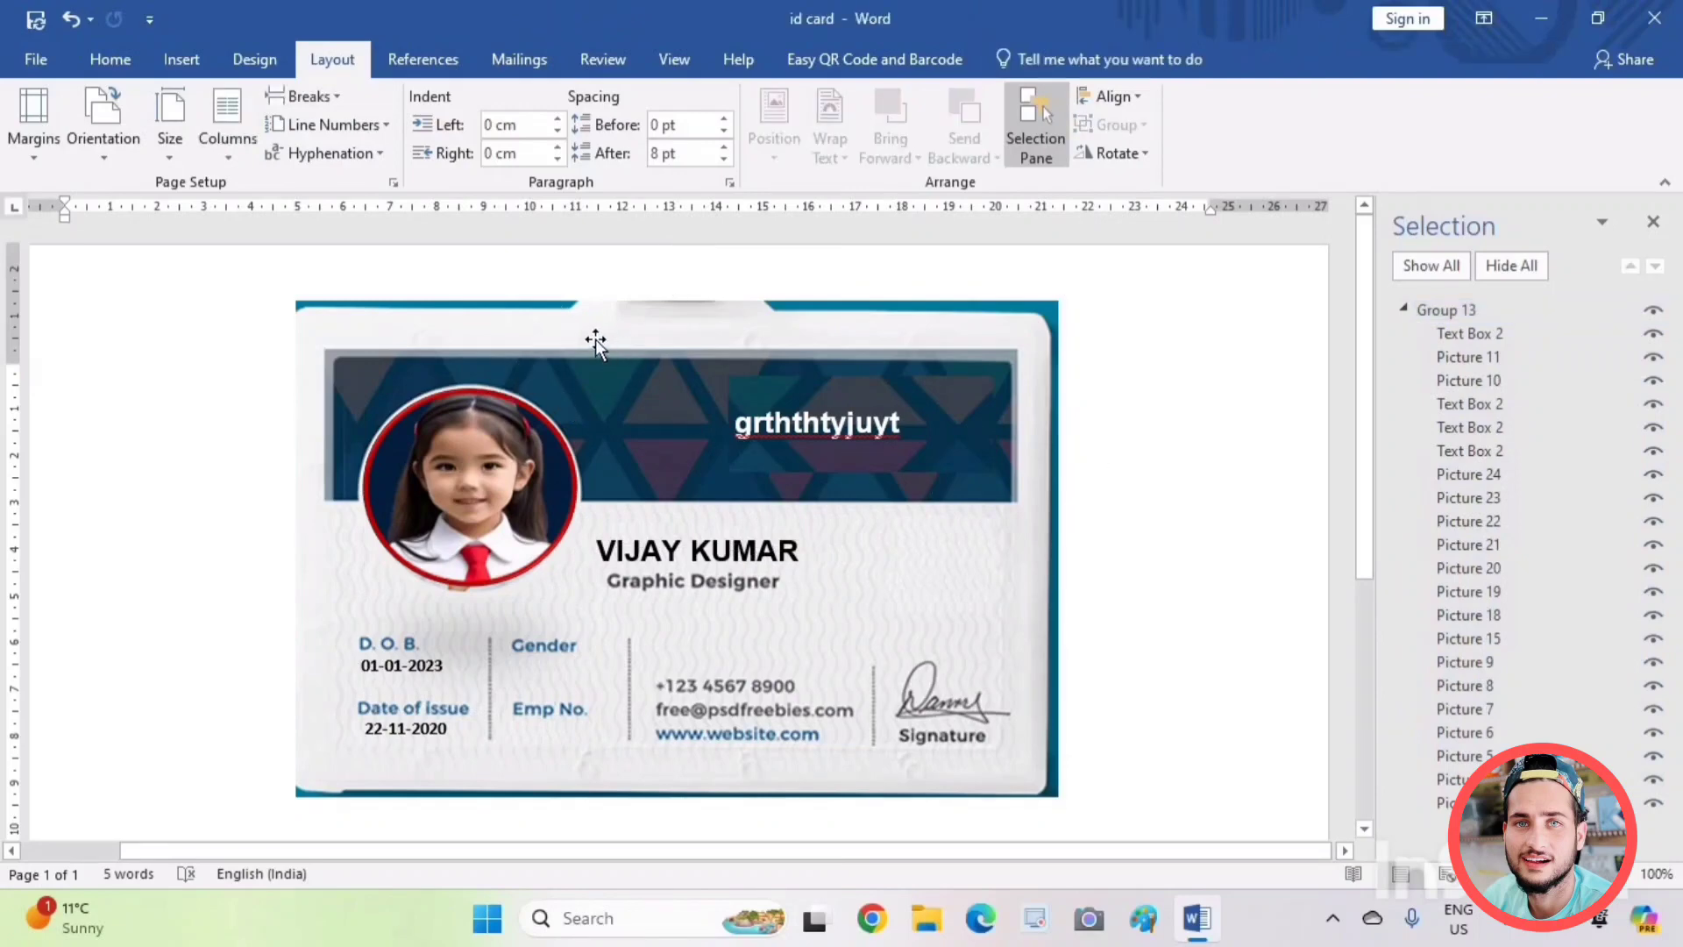
Close the Selection Pane, move the grouped card to the top-left and shrink it slightly
click(1653, 224)
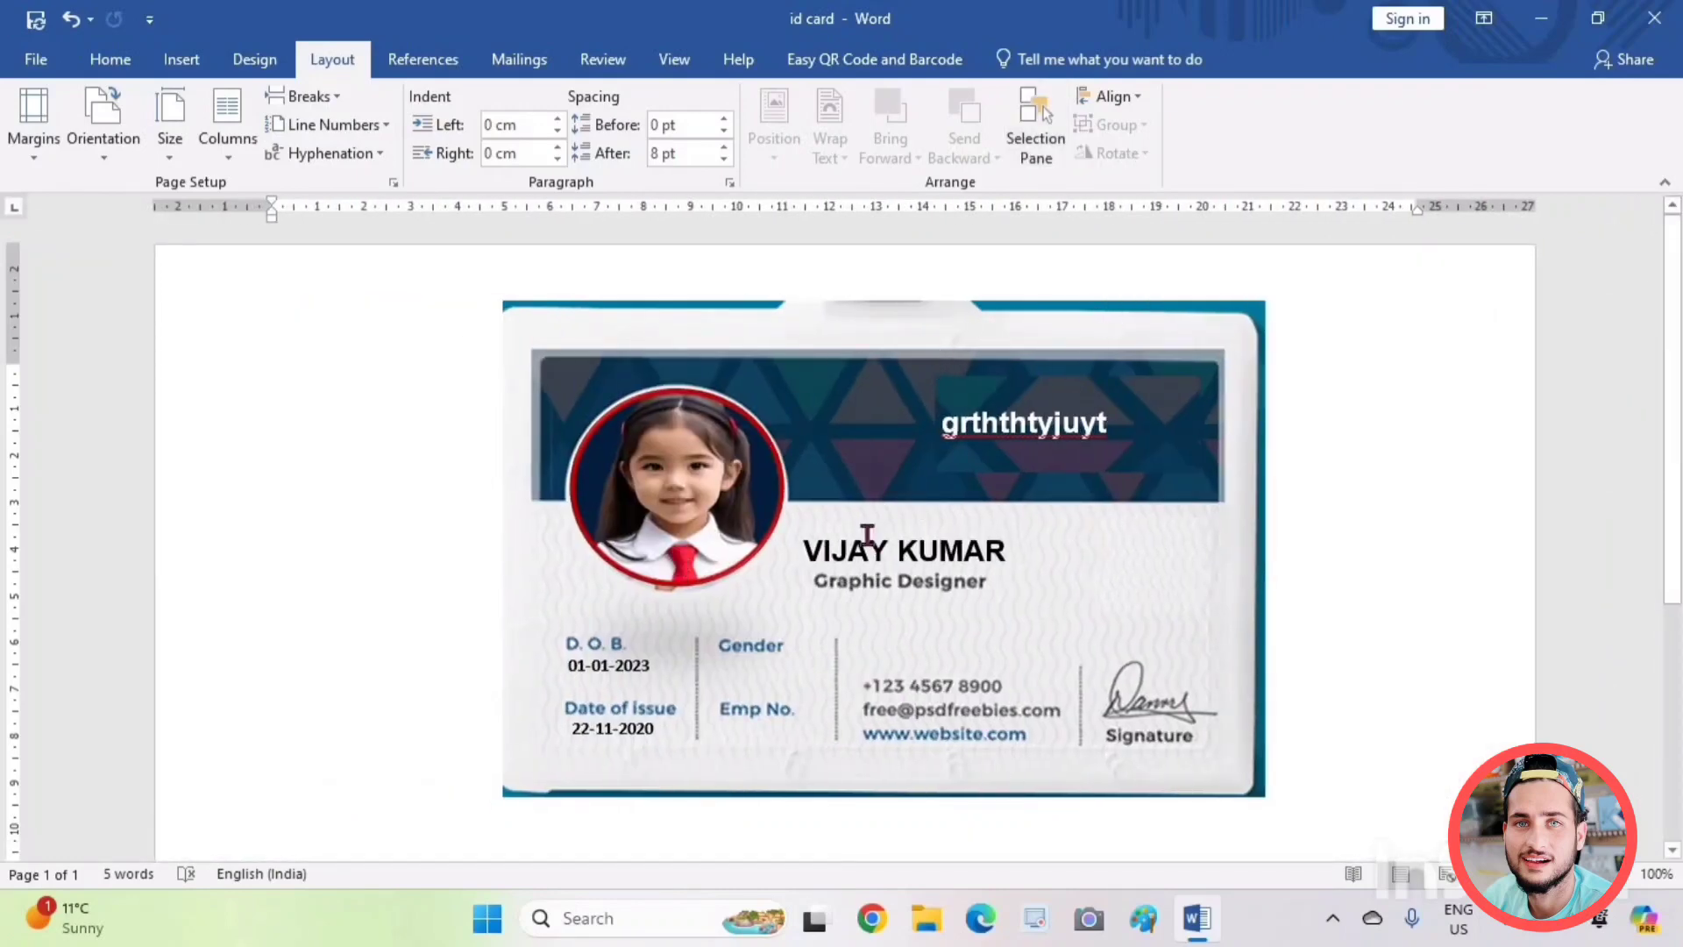
mouse_move(747, 327)
mouse_down()
mouse_move(1056, 435)
mouse_move(535, 304)
mouse_up()
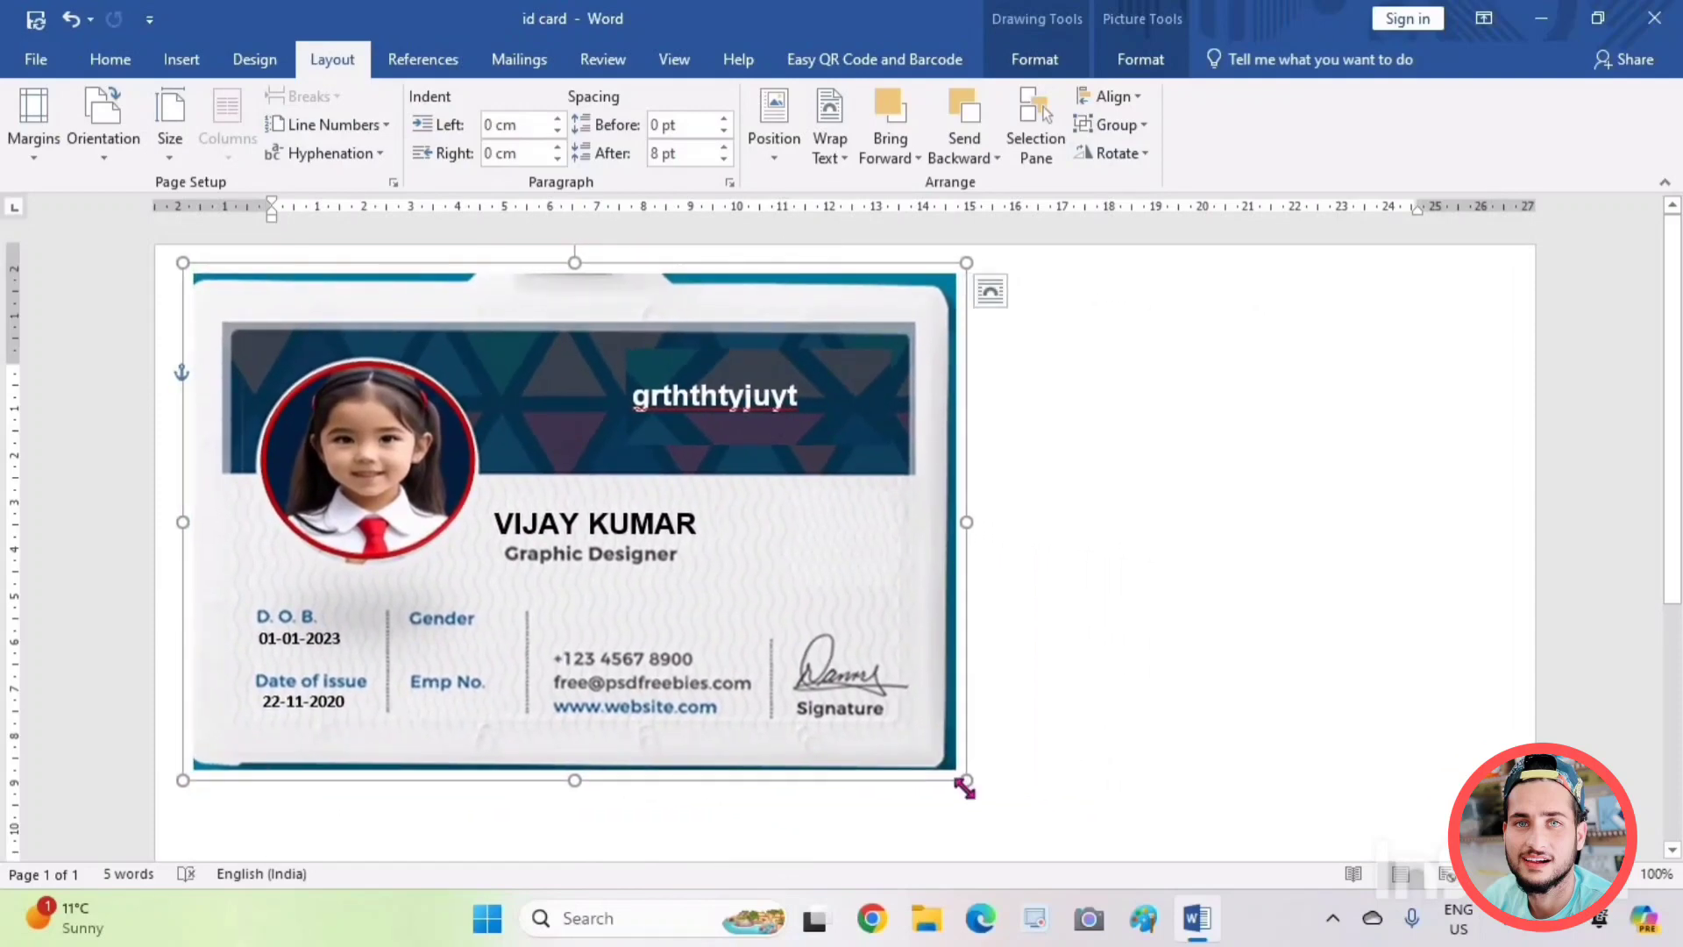
mouse_move(967, 783)
mouse_down()
mouse_move(888, 720)
mouse_move(949, 771)
mouse_up()
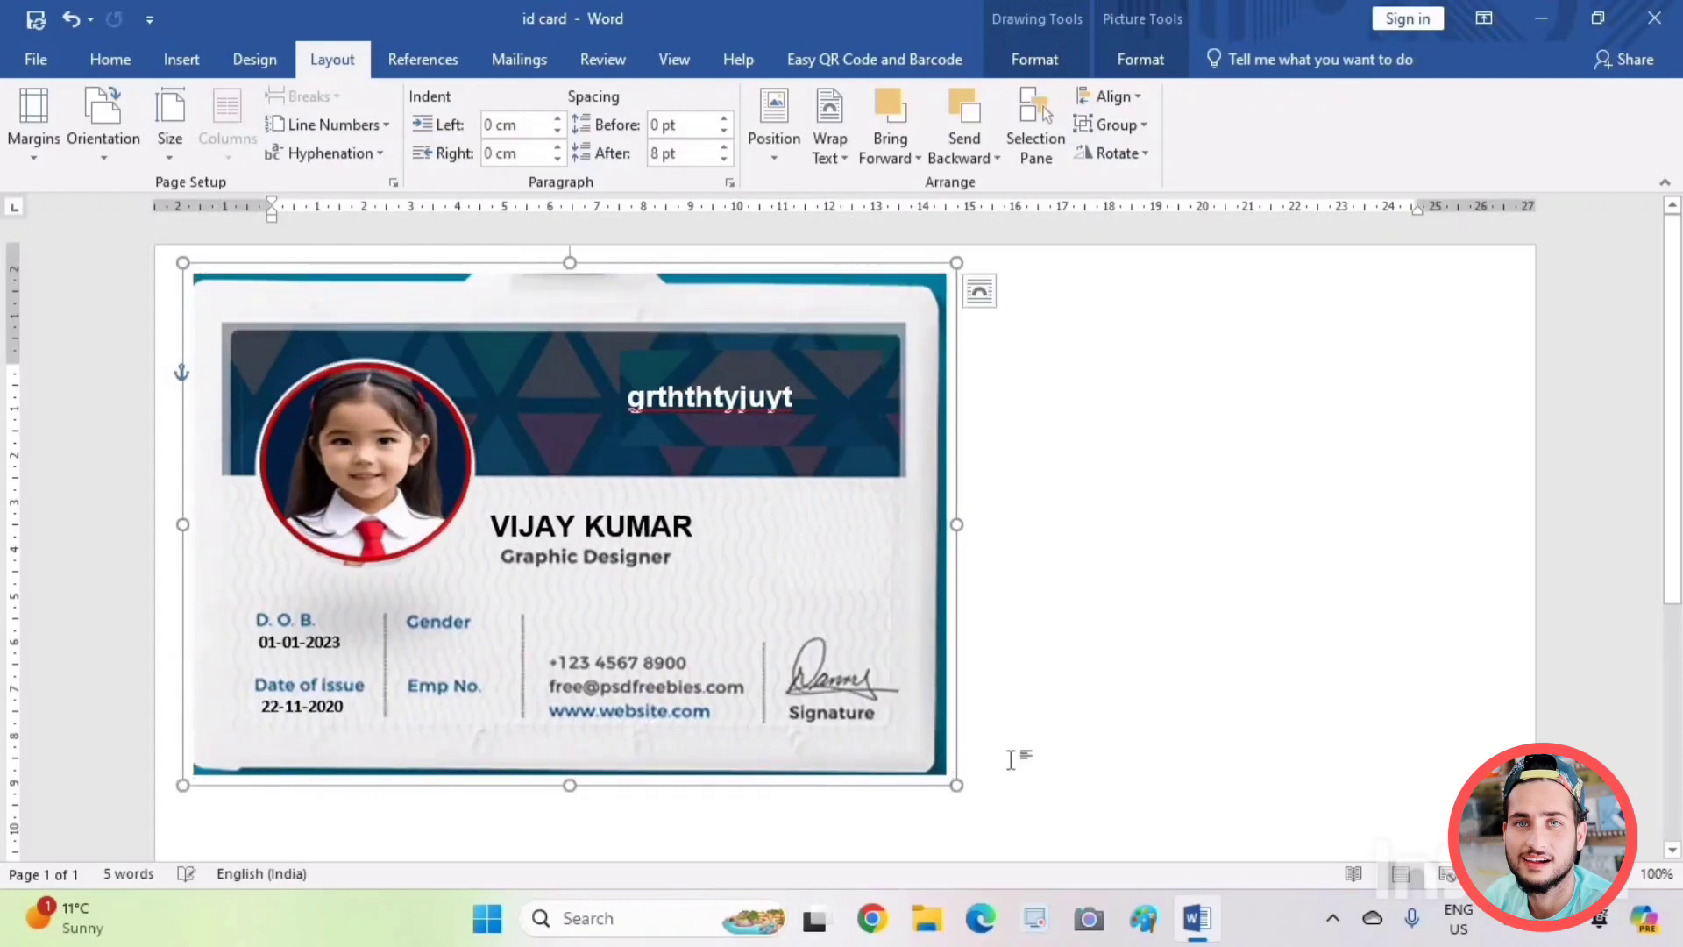